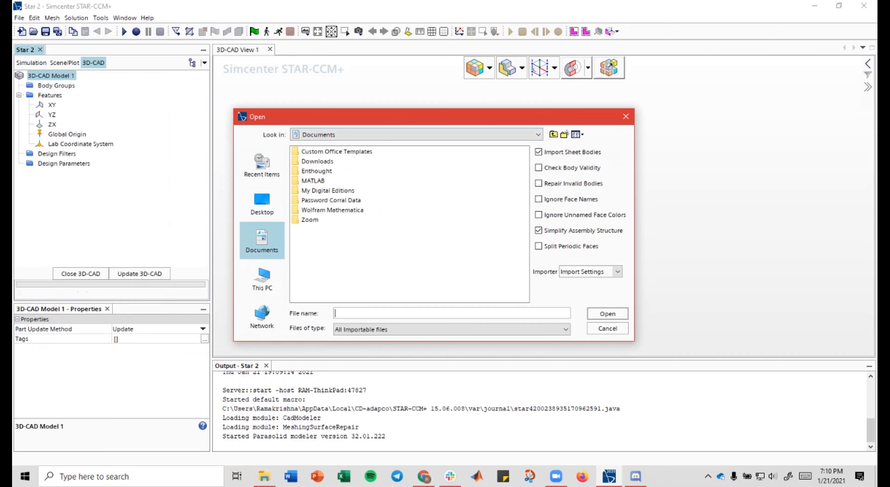
# Step: Browse from the desktop through the university OneDrive and StarCCM folders to the Tutorial folder in the import file dialog
pyautogui.moveTo(352, 117); pyautogui.dragTo(367, 109)
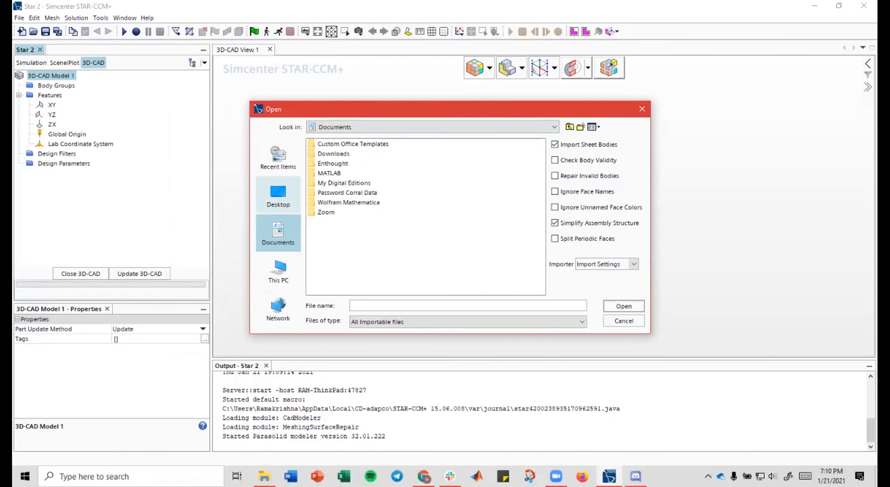
pyautogui.click(279, 196)
pyautogui.moveTo(340, 111); pyautogui.dragTo(319, 120)
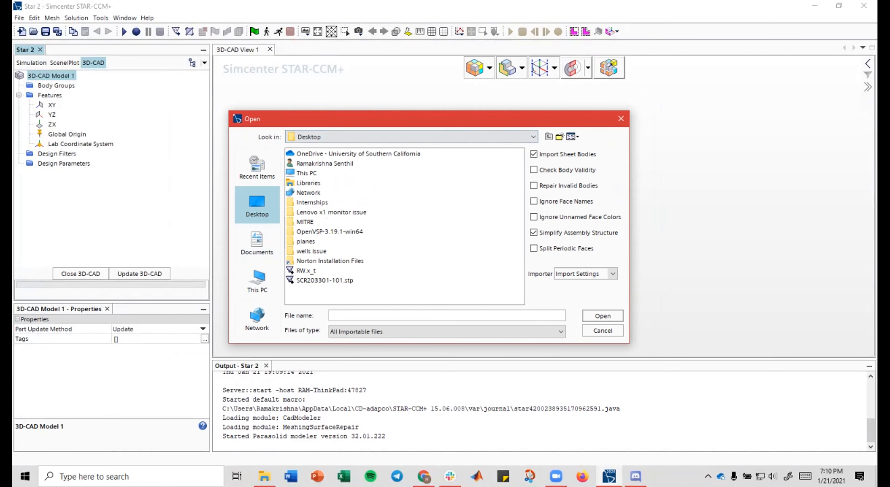
pyautogui.doubleClick(358, 154)
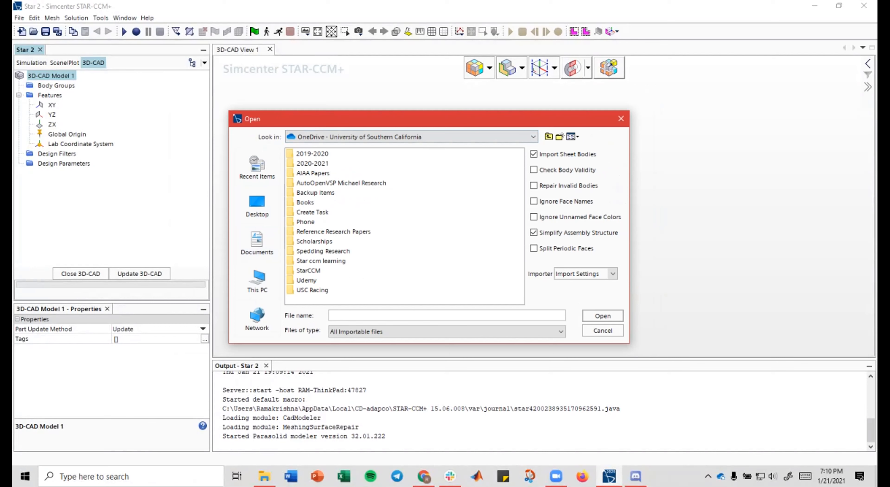
pyautogui.doubleClick(308, 270)
pyautogui.click(307, 163)
pyautogui.doubleClick(307, 163)
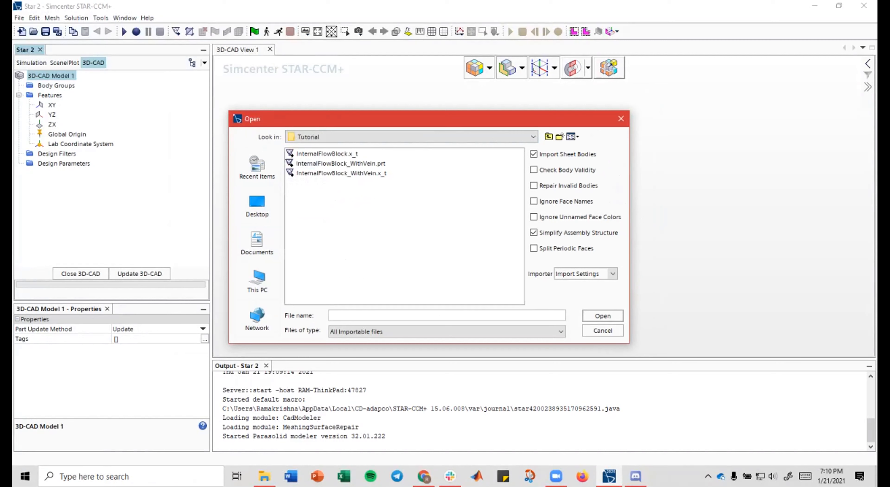
# Step: Import the CAD file InternalFlowBlock.x_t with Import Sheet Bodies and Simplify Assembly Structure enabled
pyautogui.click(326, 153)
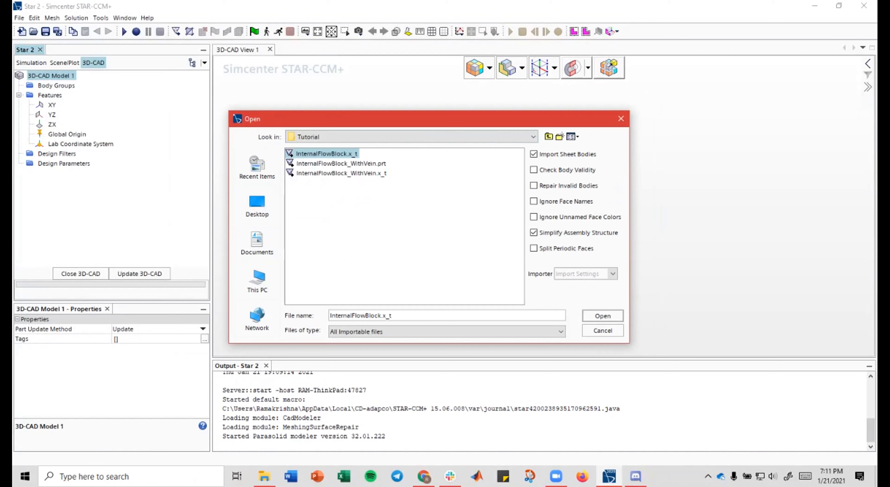
pyautogui.moveTo(369, 128); pyautogui.dragTo(390, 124)
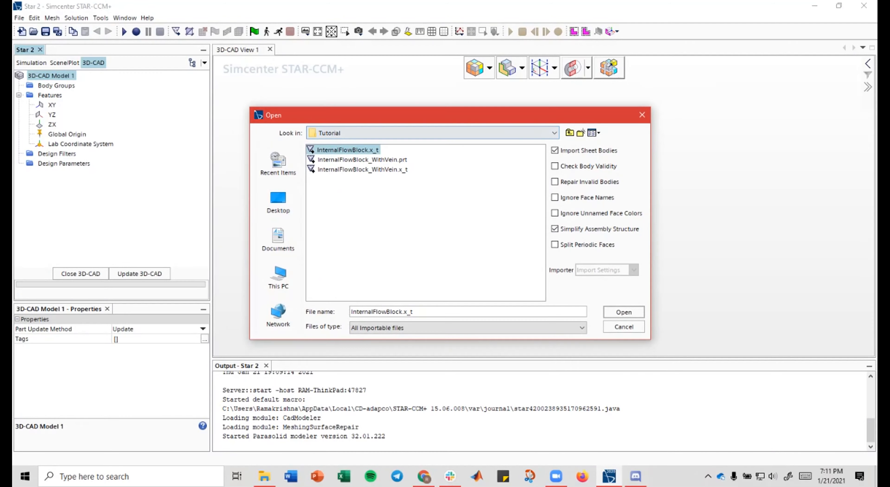
pyautogui.moveTo(371, 116); pyautogui.dragTo(357, 111)
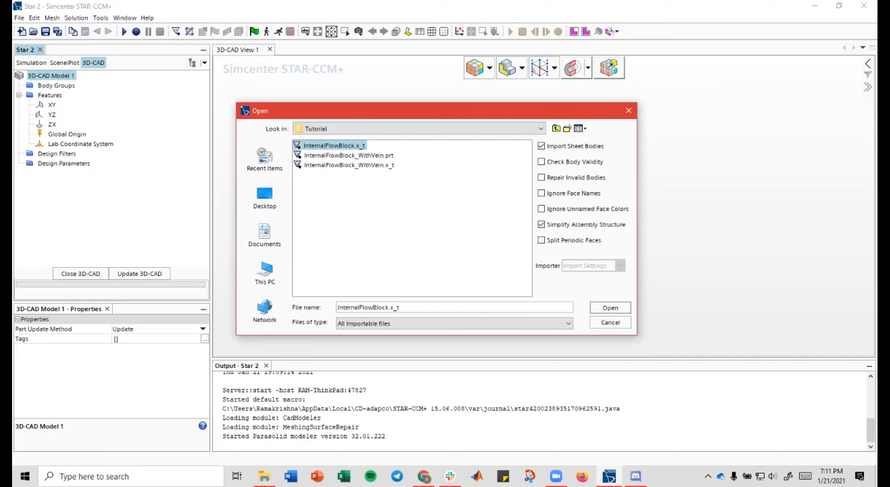
pyautogui.moveTo(337, 116); pyautogui.dragTo(316, 94)
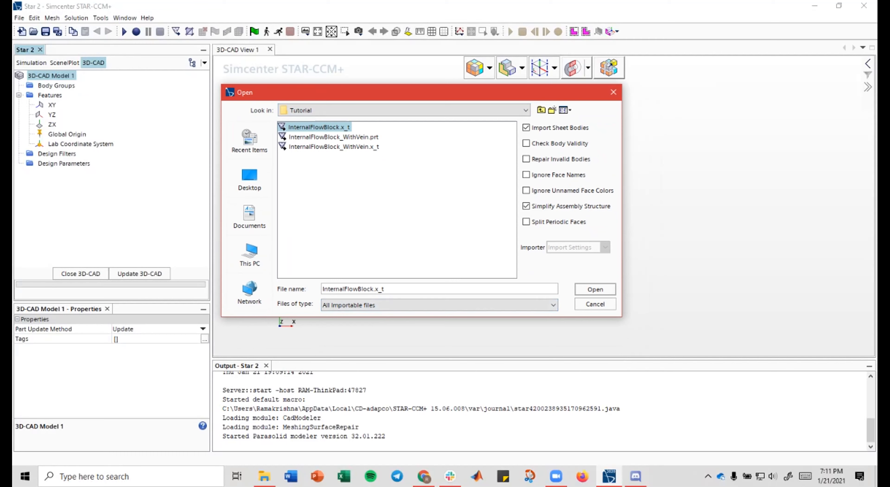
pyautogui.click(595, 289)
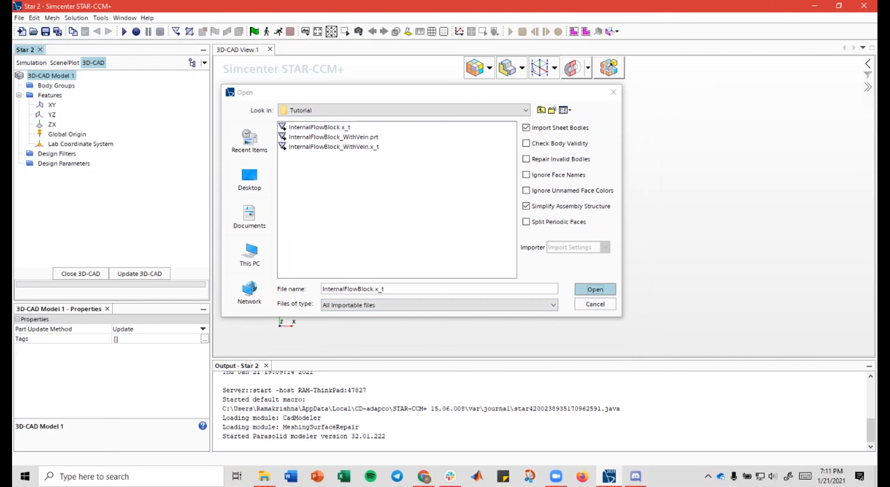
# Step: Examine the imported flow block from several angles, including its hollow open end and curved upper wall
pyautogui.moveTo(526, 180); pyautogui.dragTo(473, 193)
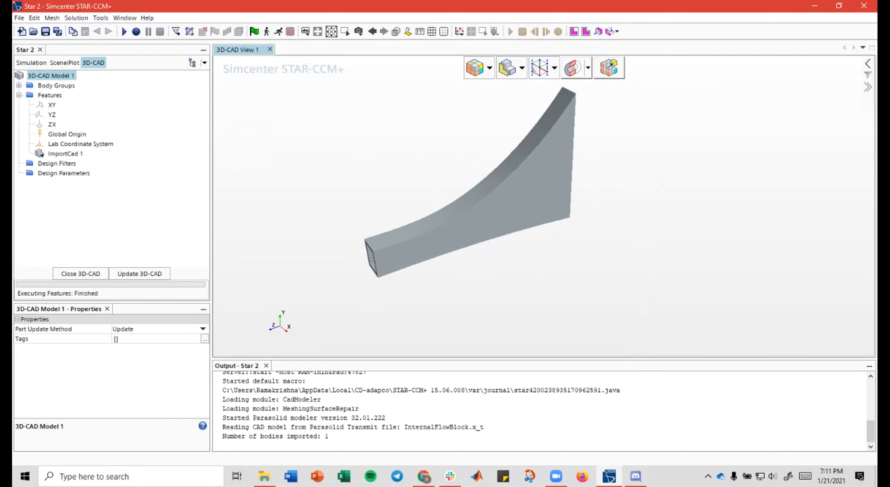
pyautogui.moveTo(500, 181); pyautogui.dragTo(529, 199, button='right')
pyautogui.moveTo(529, 199); pyautogui.dragTo(553, 208)
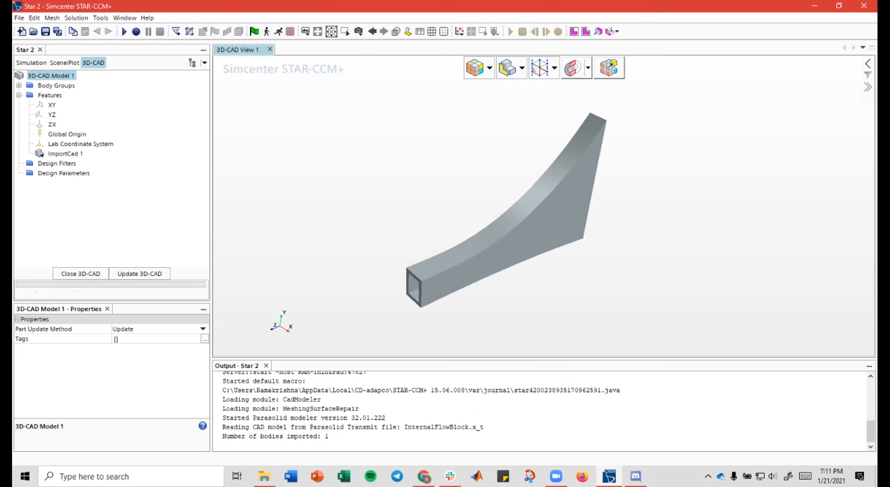
pyautogui.moveTo(525, 163); pyautogui.dragTo(526, 210)
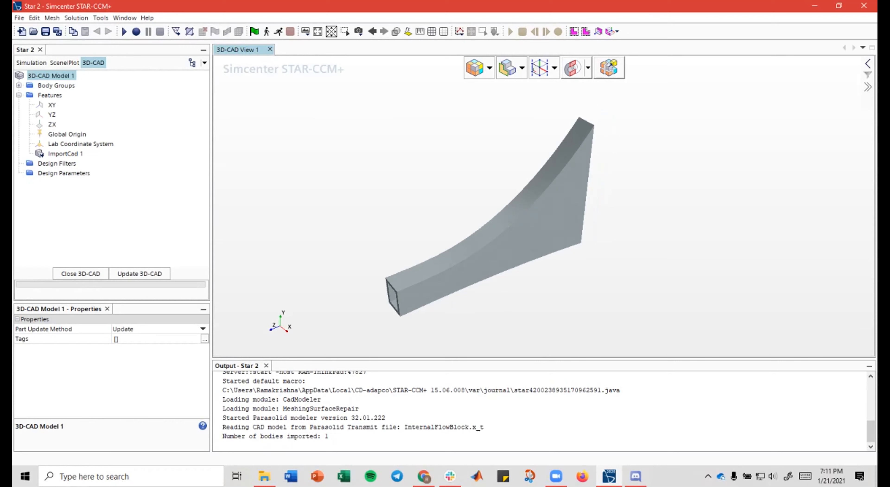
pyautogui.moveTo(490, 221); pyautogui.dragTo(502, 205, button='right')
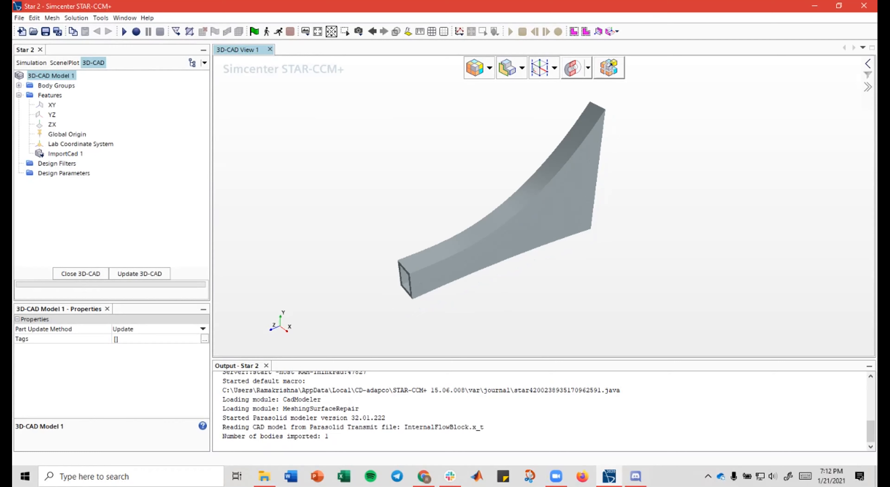
pyautogui.moveTo(498, 228); pyautogui.dragTo(486, 214)
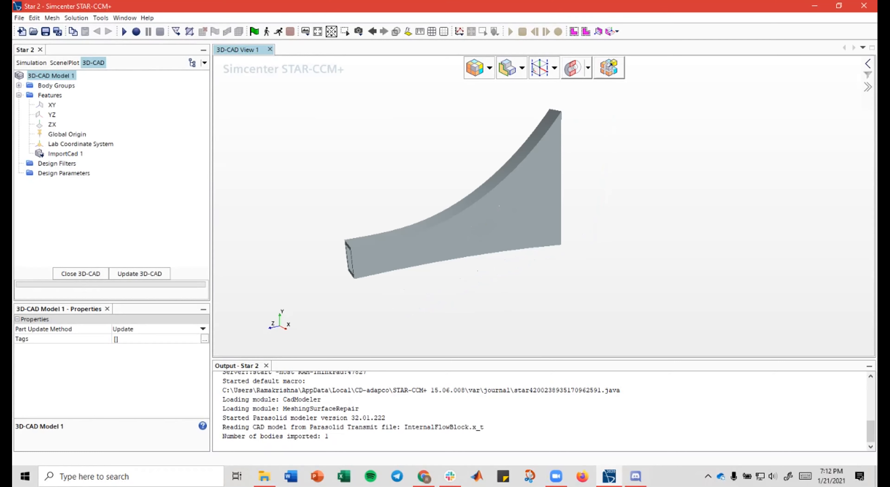
pyautogui.moveTo(486, 215); pyautogui.dragTo(500, 228, button='right')
pyautogui.moveTo(499, 229); pyautogui.dragTo(522, 213)
pyautogui.moveTo(522, 213); pyautogui.dragTo(569, 214, button='right')
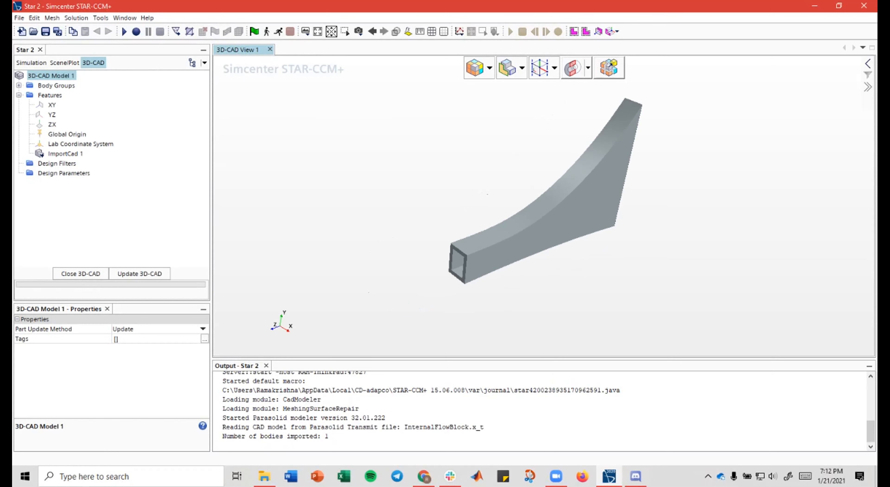
pyautogui.moveTo(613, 158); pyautogui.dragTo(602, 175, button='right')
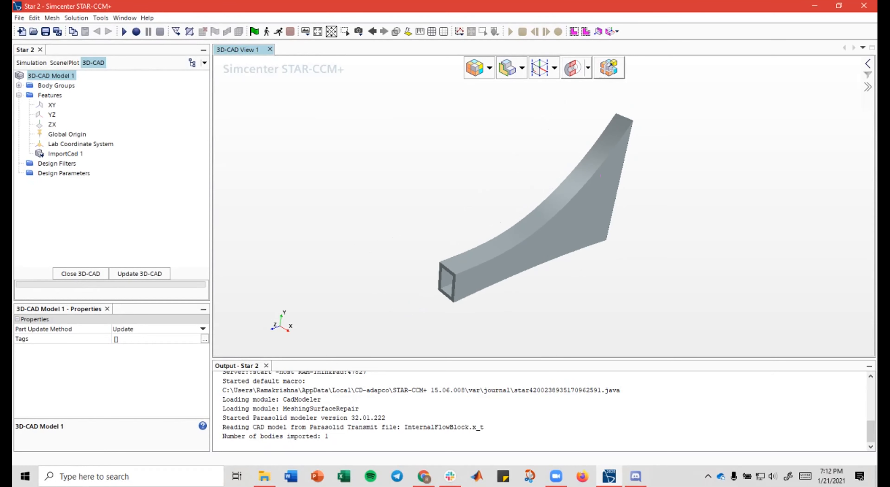
pyautogui.moveTo(512, 228)
pyautogui.mouseDown()
pyautogui.moveTo(526, 224)
pyautogui.moveTo(496, 230)
pyautogui.moveTo(558, 182)
pyautogui.mouseUp()
pyautogui.moveTo(510, 215)
pyautogui.mouseDown(button='right')
pyautogui.moveTo(553, 216)
pyautogui.moveTo(500, 203)
pyautogui.mouseUp(button='right')
pyautogui.moveTo(487, 201)
pyautogui.mouseDown()
pyautogui.moveTo(507, 183)
pyautogui.moveTo(511, 193)
pyautogui.moveTo(539, 185)
pyautogui.moveTo(532, 188)
pyautogui.mouseUp()
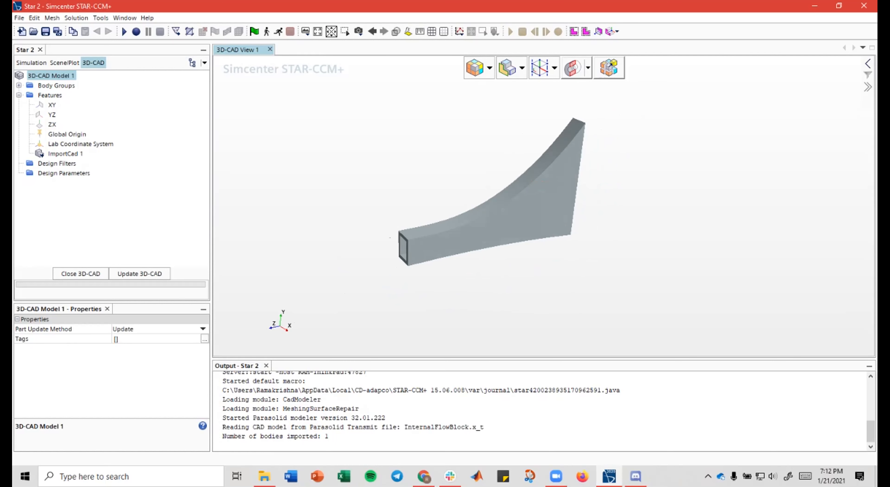
pyautogui.moveTo(477, 209); pyautogui.dragTo(504, 209, button='right')
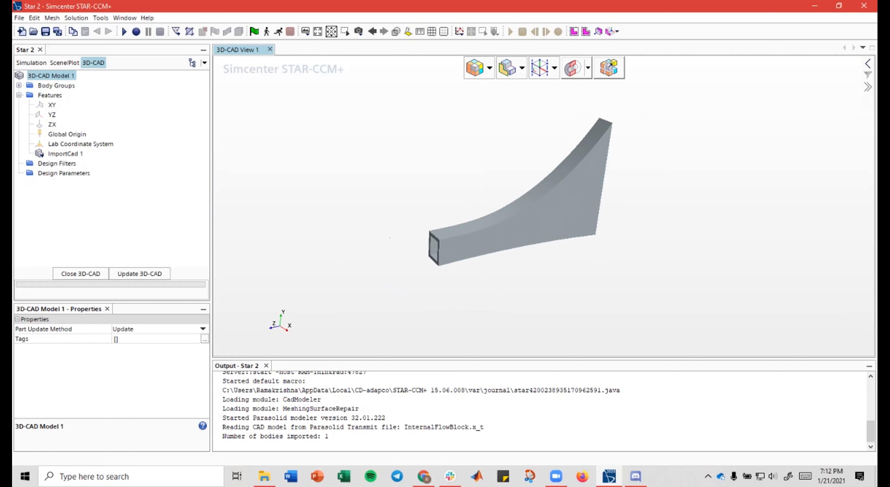
pyautogui.moveTo(548, 229); pyautogui.dragTo(528, 230, button='right')
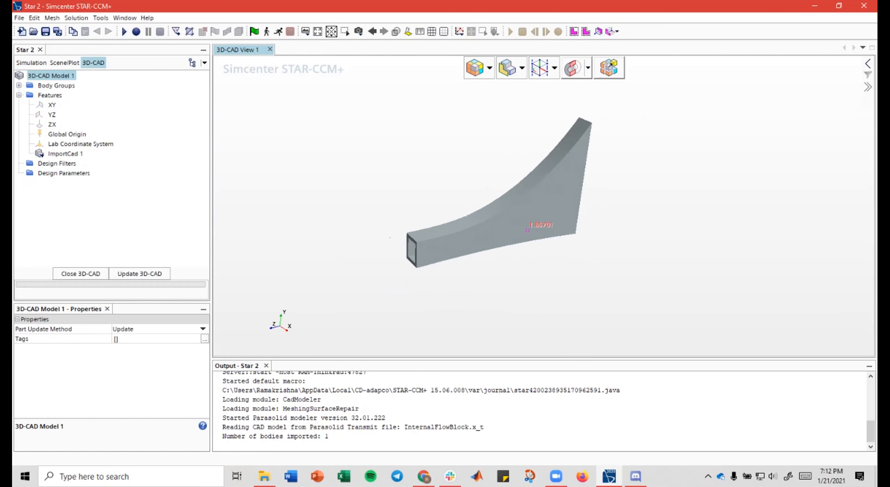
# Step: Update the 3D-CAD model and close the 3D-CAD editor to return to the simulation tree
pyautogui.click(139, 274)
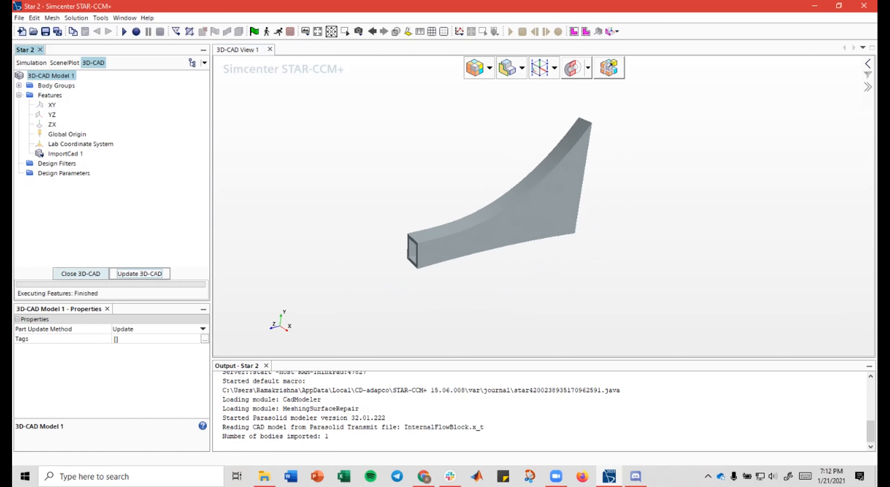
pyautogui.click(80, 273)
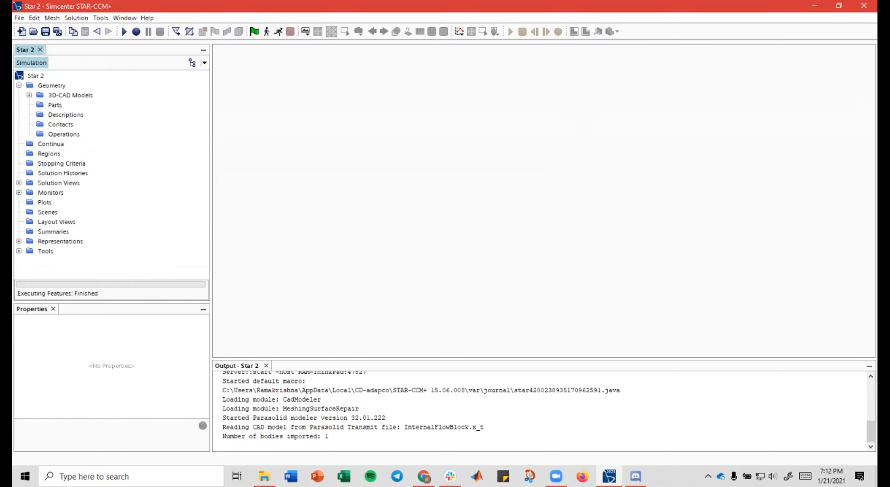
pyautogui.click(71, 95)
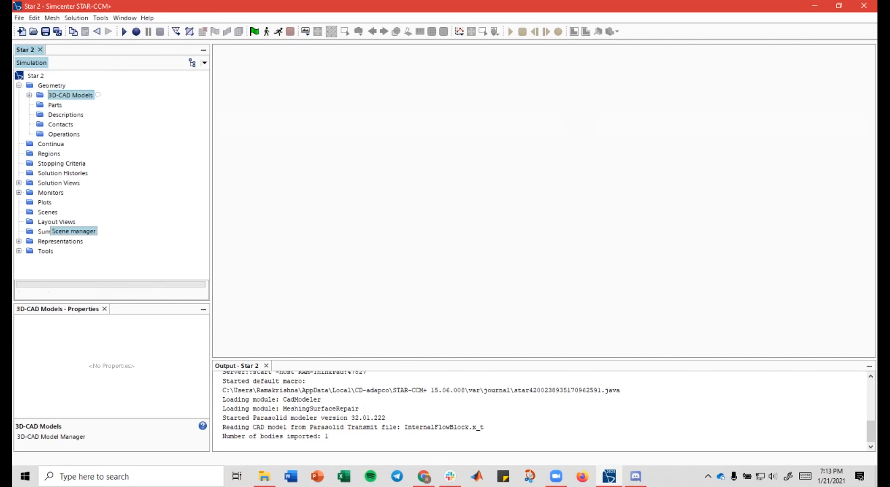
# Step: Create a new geometry scene in the simulation
pyautogui.click(47, 212)
pyautogui.rightClick(47, 211)
pyautogui.click(49, 211)
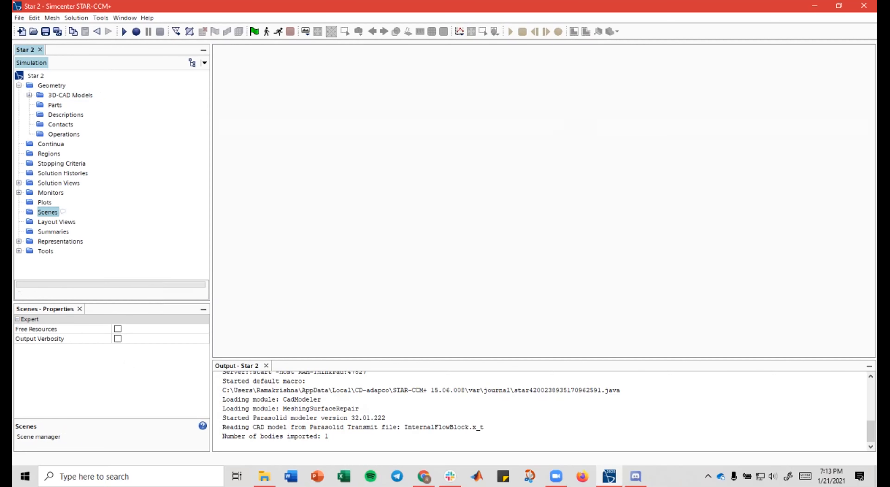
pyautogui.rightClick(45, 211)
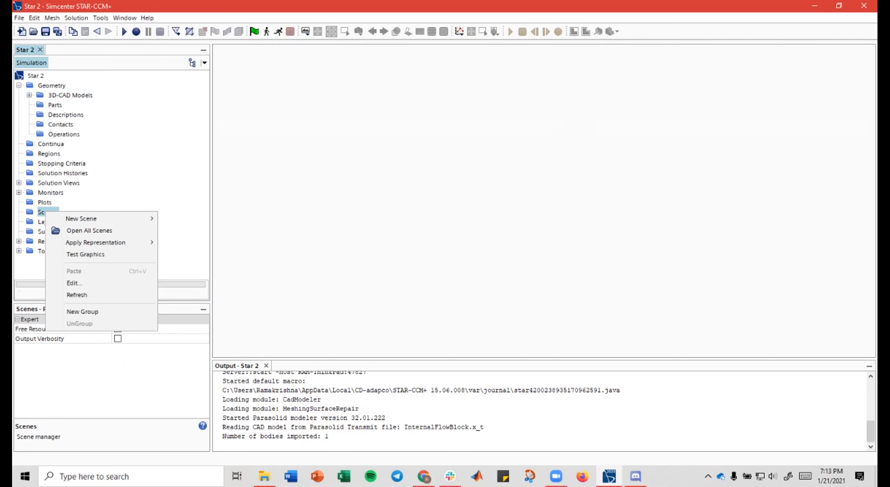
pyautogui.moveTo(81, 219)
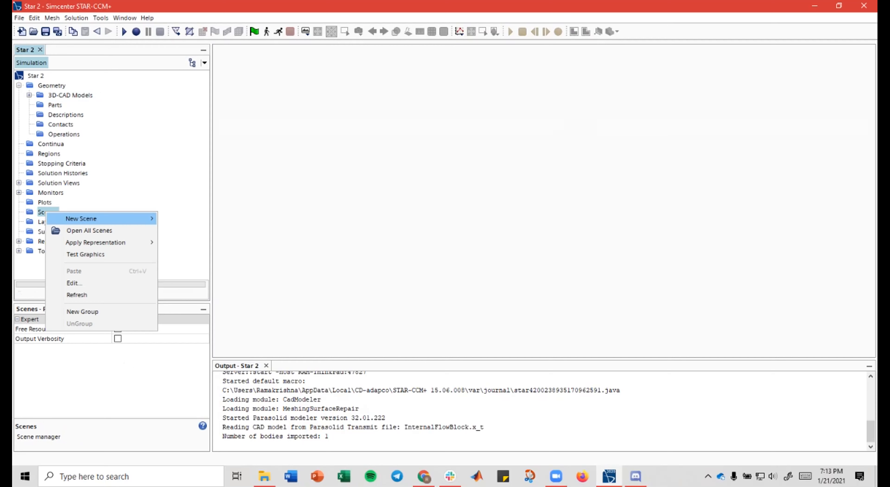
pyautogui.click(189, 218)
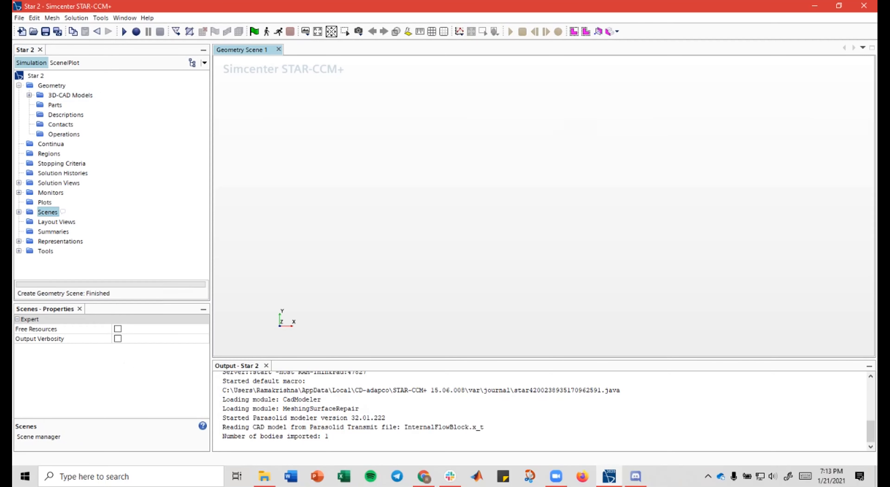
pyautogui.moveTo(388, 175); pyautogui.dragTo(467, 172)
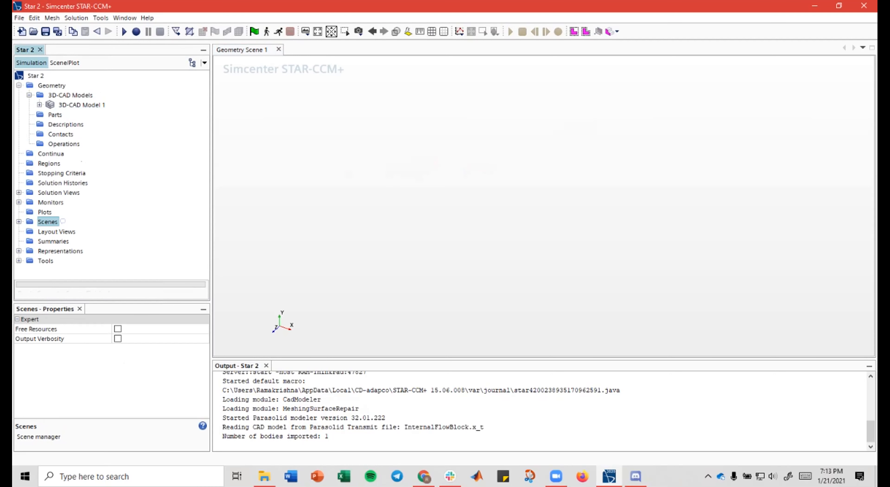
pyautogui.click(81, 105)
pyautogui.click(55, 115)
pyautogui.click(82, 105)
pyautogui.click(55, 114)
pyautogui.click(82, 105)
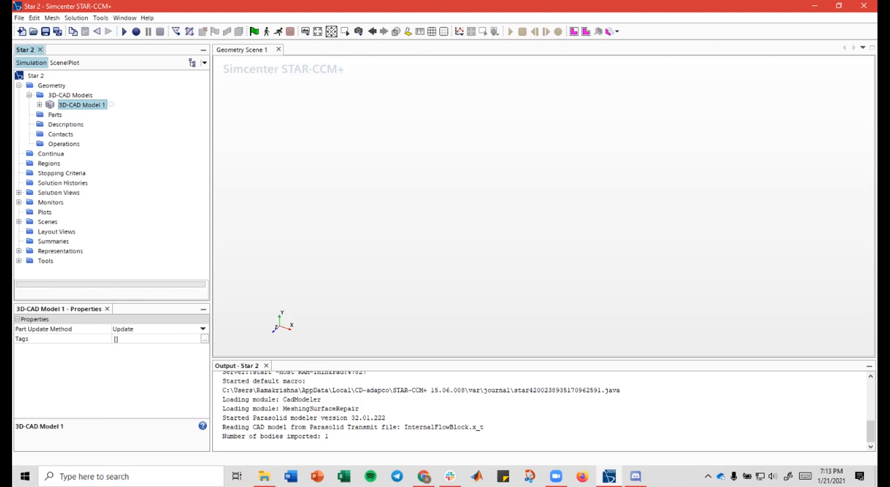
pyautogui.click(54, 114)
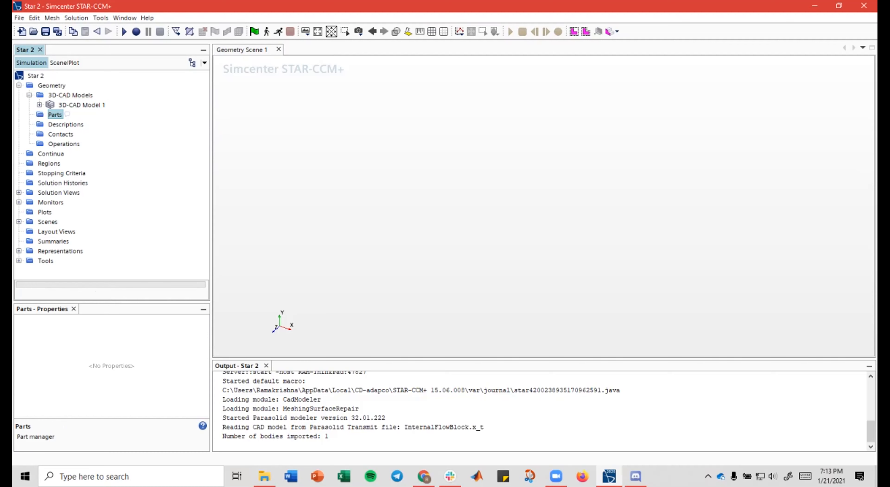
# Step: Create a new geometry part from 3D-CAD Model 1, using Solid Body, Sharp CAD edges and Medium tessellation density
pyautogui.rightClick(89, 105)
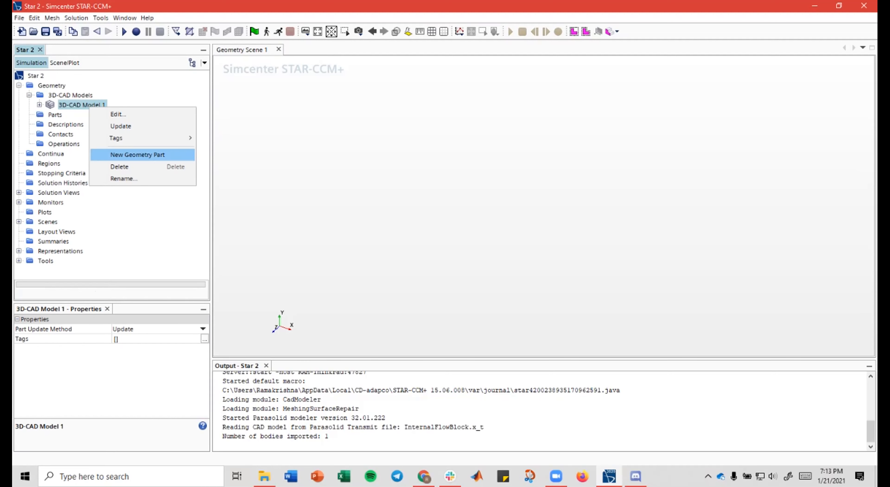
pyautogui.click(137, 154)
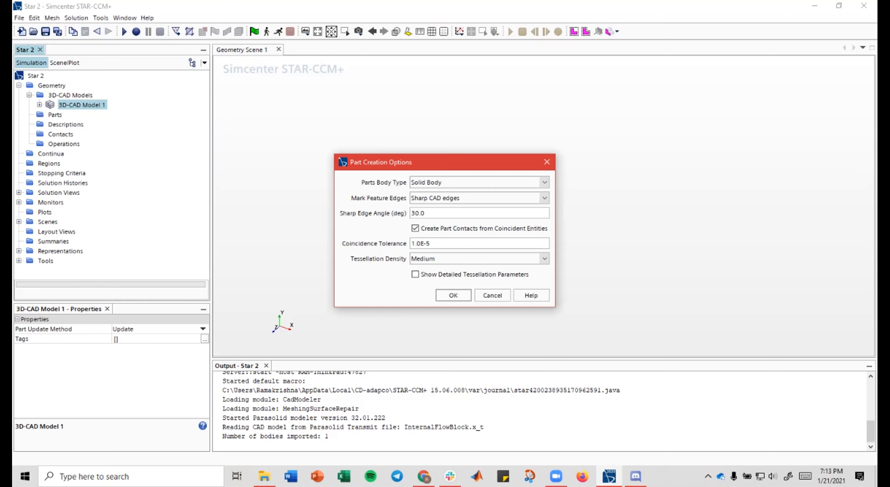
pyautogui.moveTo(363, 162); pyautogui.dragTo(361, 124)
pyautogui.click(537, 144)
pyautogui.click(536, 144)
pyautogui.click(536, 160)
pyautogui.click(536, 160)
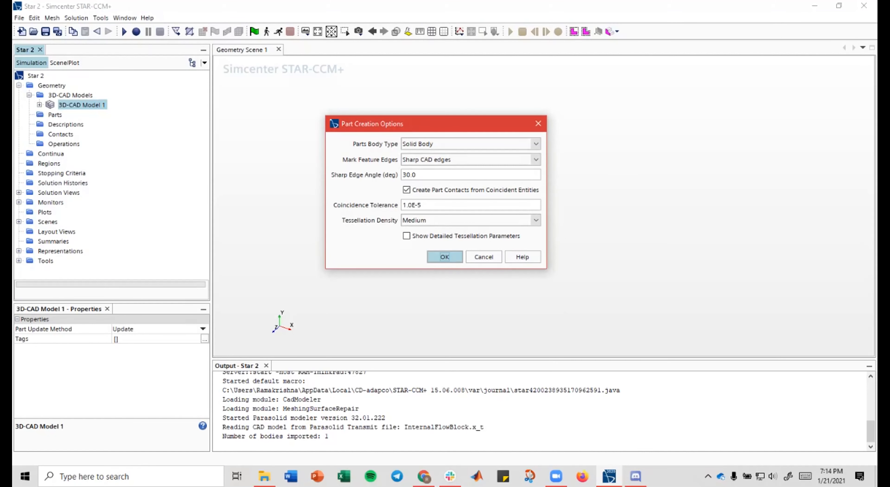
pyautogui.press('Return')
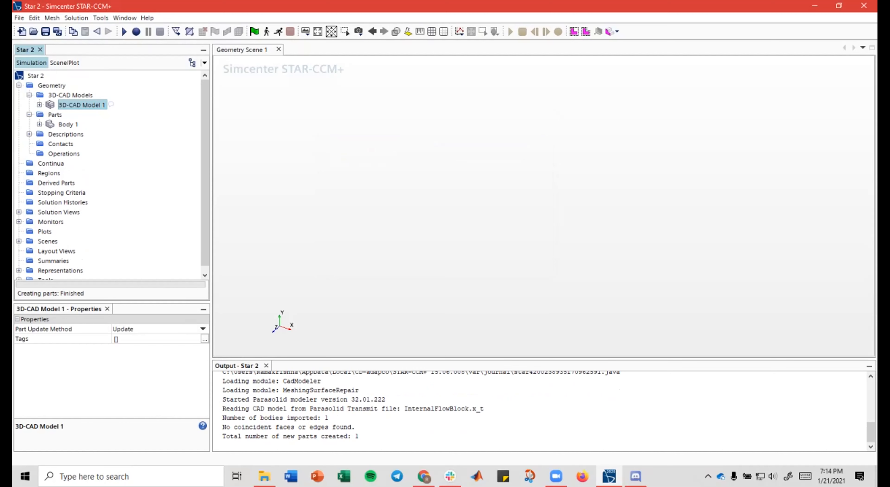
# Step: Select the Body 1 part and inspect its shape in the geometry scene
pyautogui.click(68, 125)
pyautogui.moveTo(542, 207); pyautogui.dragTo(498, 221, button='right')
pyautogui.scroll(6, 556, 236)
pyautogui.scroll(5, 555, 236)
pyautogui.moveTo(395, 176); pyautogui.dragTo(455, 193, button='right')
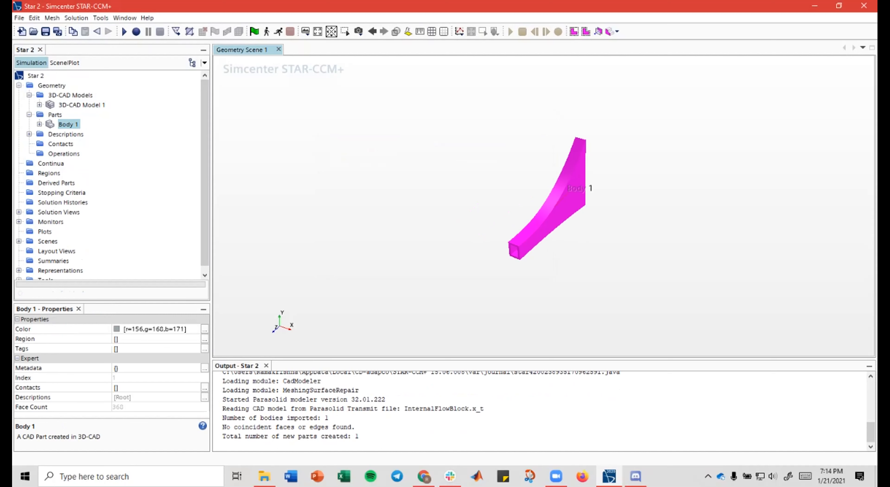
pyautogui.click(277, 145)
pyautogui.click(68, 124)
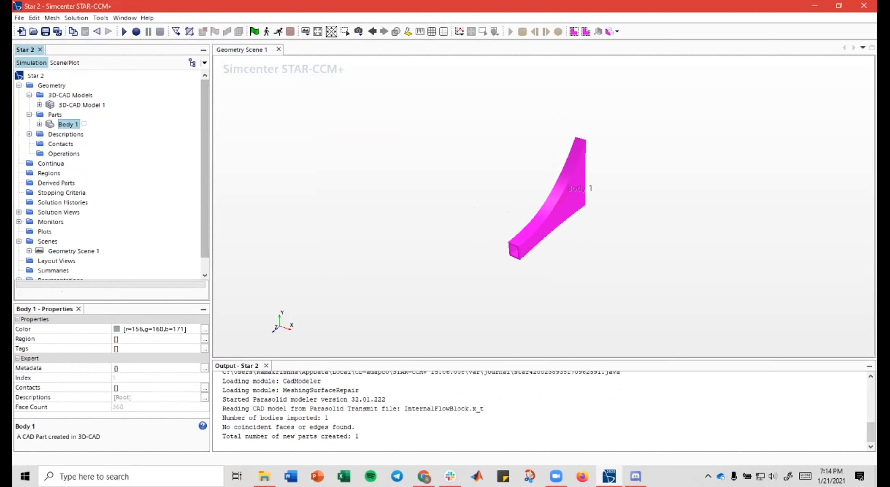
# Step: Check how the Body 1 part displays in the geometry scene when it is selected and deselected
pyautogui.moveTo(311, 155); pyautogui.dragTo(277, 133, button='right')
pyautogui.click(277, 133)
pyautogui.click(68, 125)
pyautogui.click(283, 145)
pyautogui.click(68, 125)
pyautogui.click(284, 146)
pyautogui.click(68, 125)
# Step: Delete Geometry Scene 1 from the simulation's scenes
pyautogui.rightClick(62, 251)
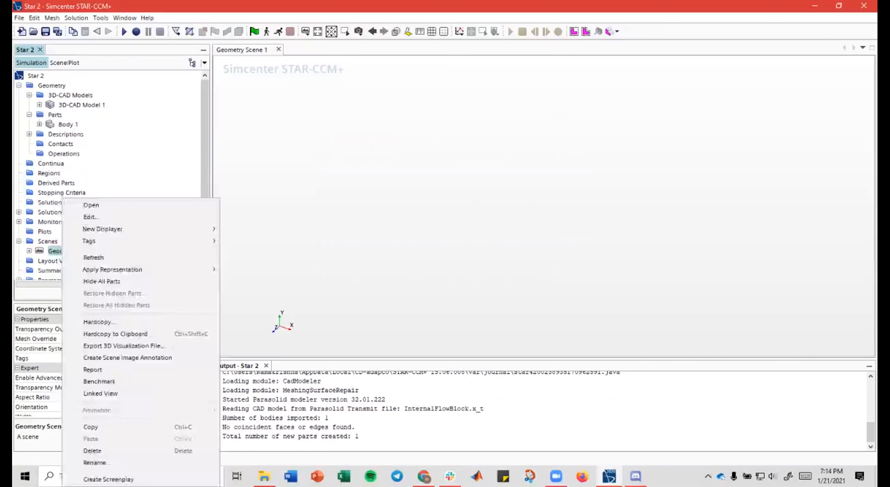
pyautogui.click(58, 251)
pyautogui.rightClick(58, 251)
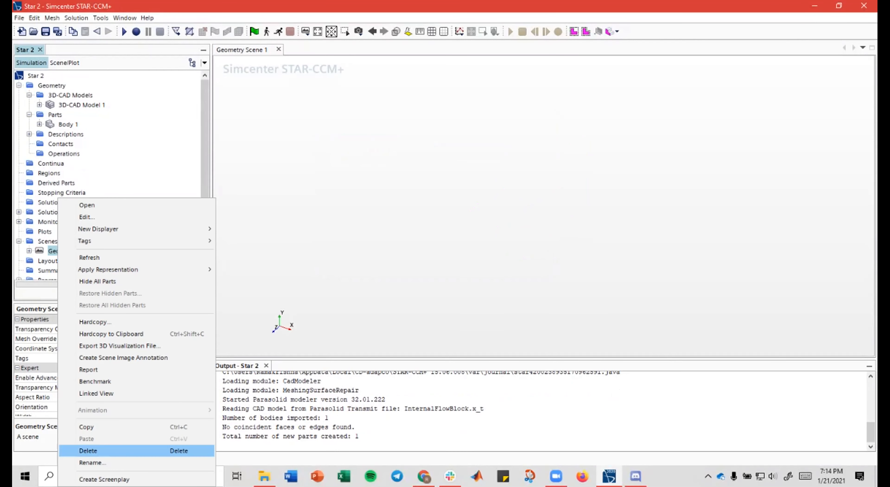
pyautogui.click(88, 450)
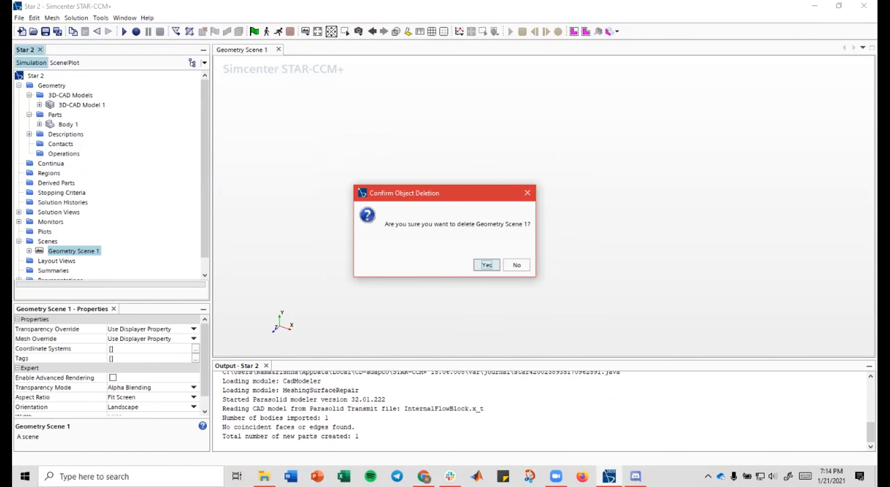
pyautogui.click(487, 264)
pyautogui.click(529, 284)
# Step: Create a new geometry scene and orient the part so its open rectangular end faces the viewer
pyautogui.rightClick(47, 241)
pyautogui.moveTo(104, 249)
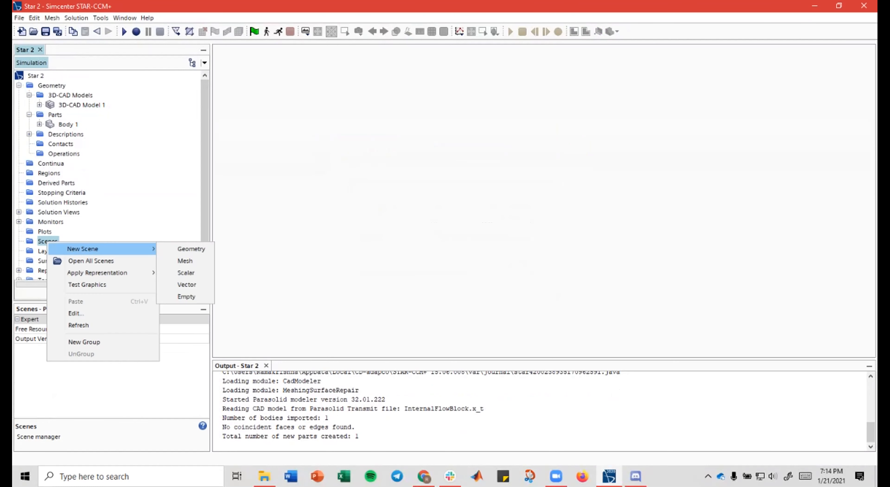
pyautogui.click(179, 249)
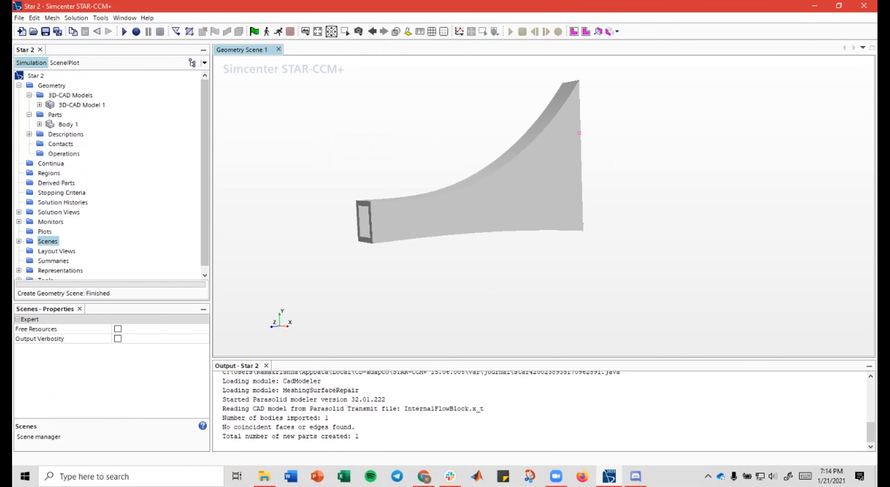
pyautogui.moveTo(515, 212); pyautogui.dragTo(499, 194)
pyautogui.moveTo(500, 195); pyautogui.dragTo(563, 201, button='right')
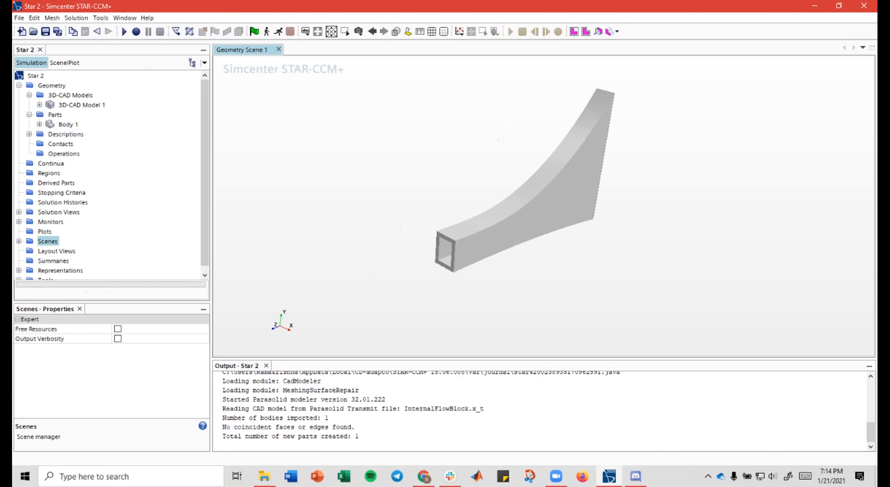
pyautogui.keyDown('ctrl'); pyautogui.moveTo(563, 201); pyautogui.dragTo(562, 199); pyautogui.keyUp('ctrl')
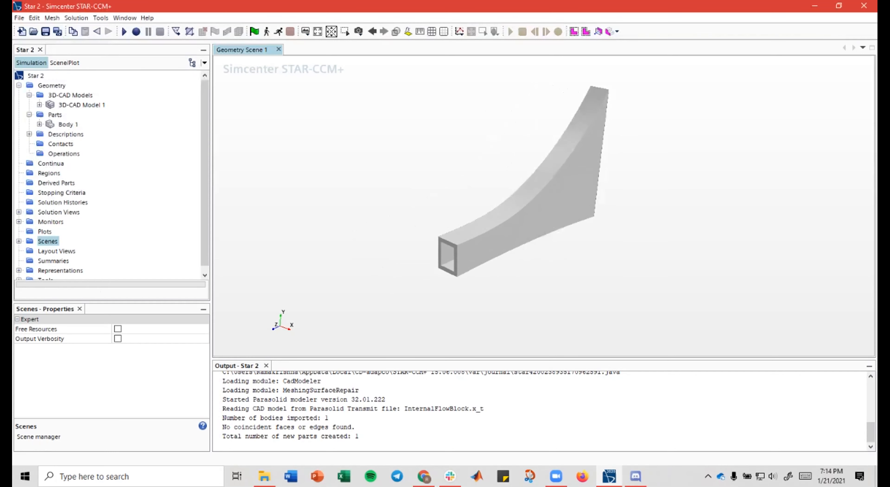
pyautogui.click(82, 104)
pyautogui.rightClick(82, 104)
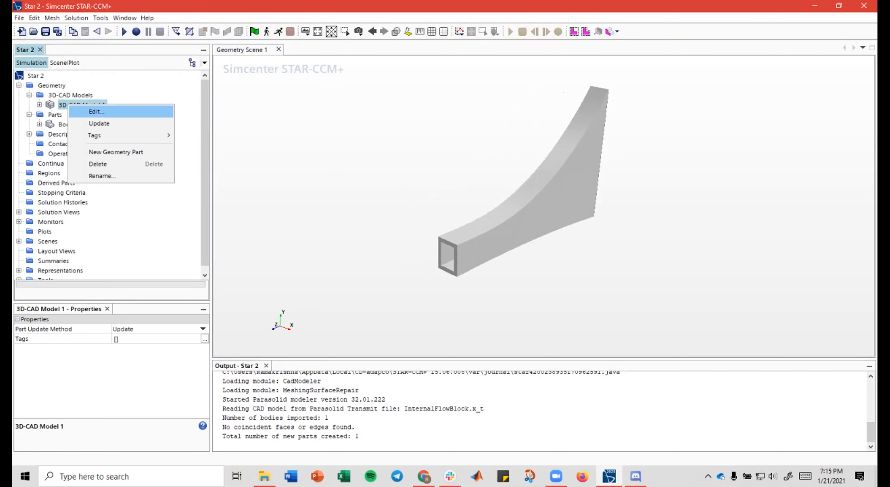
pyautogui.press('Escape')
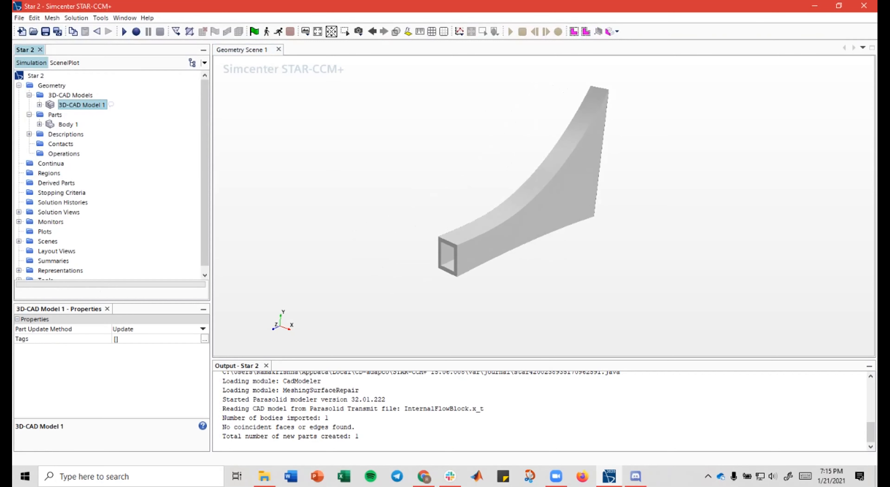
pyautogui.hotkey('alt', 'f')
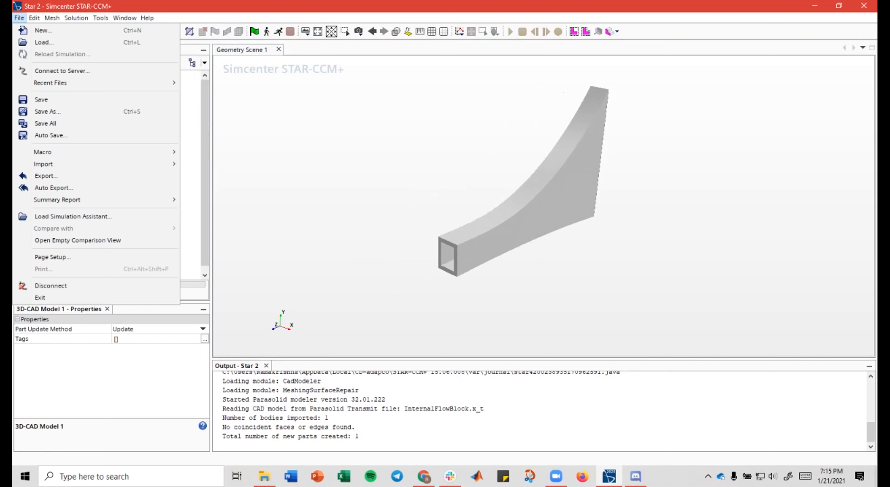
pyautogui.press('Down')
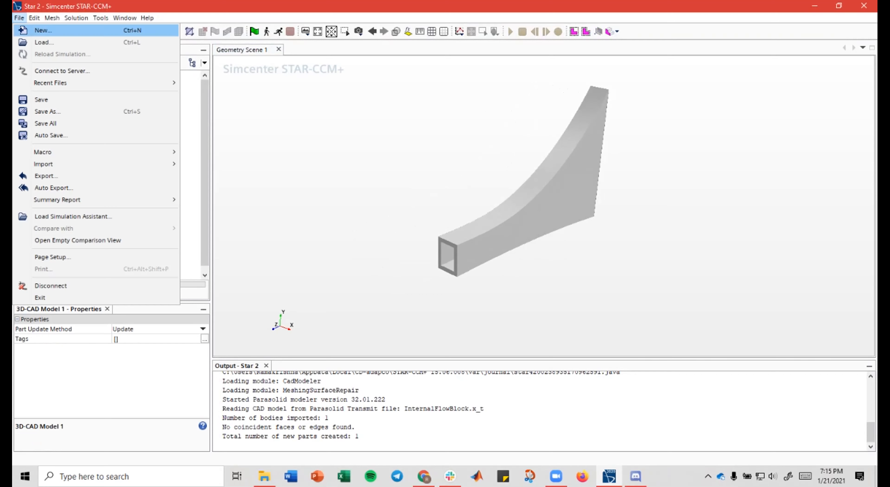
pyautogui.press('Escape')
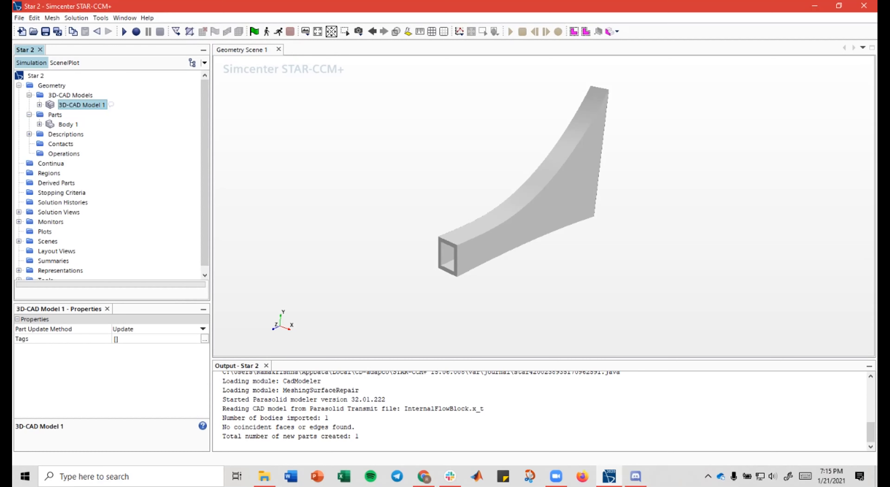
pyautogui.click(19, 86)
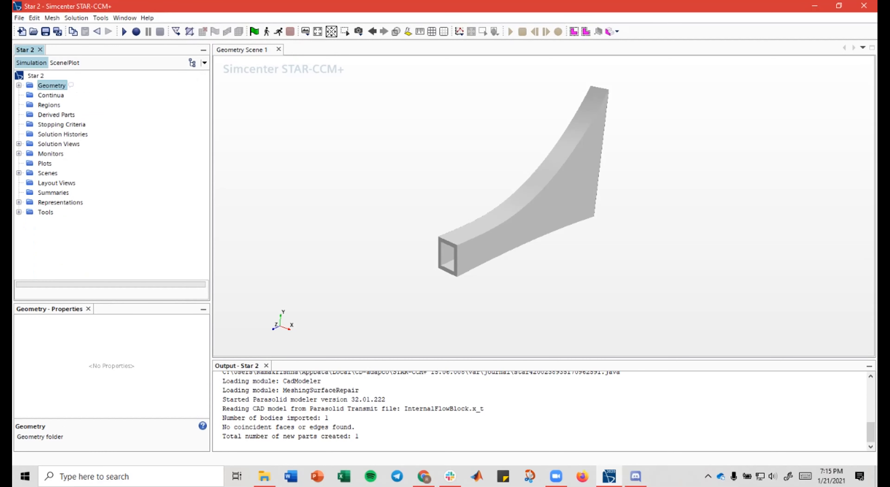
pyautogui.click(19, 85)
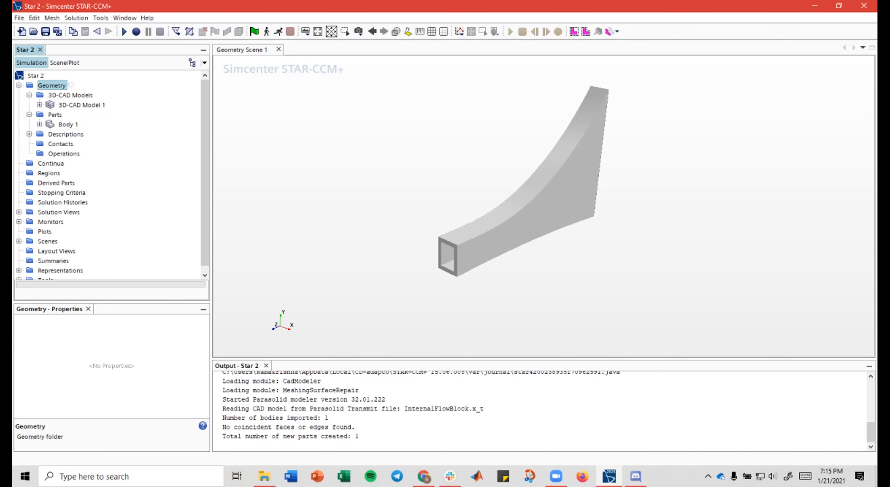
pyautogui.click(70, 95)
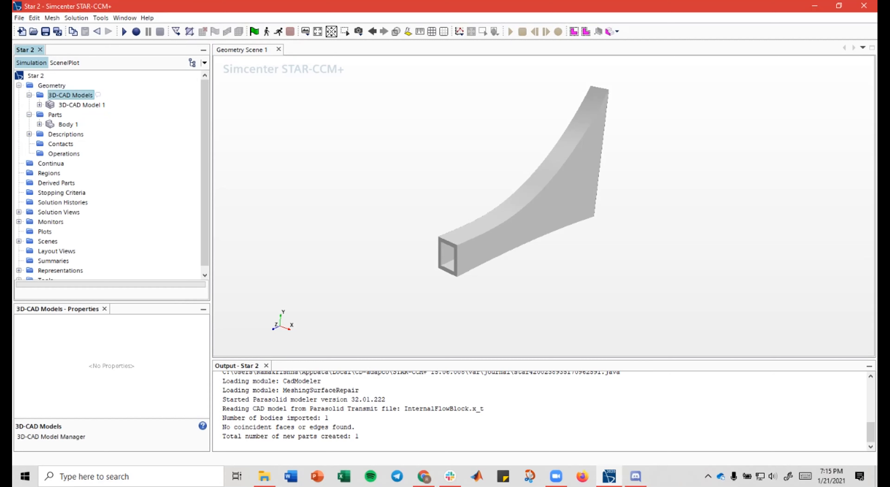
pyautogui.press('Left')
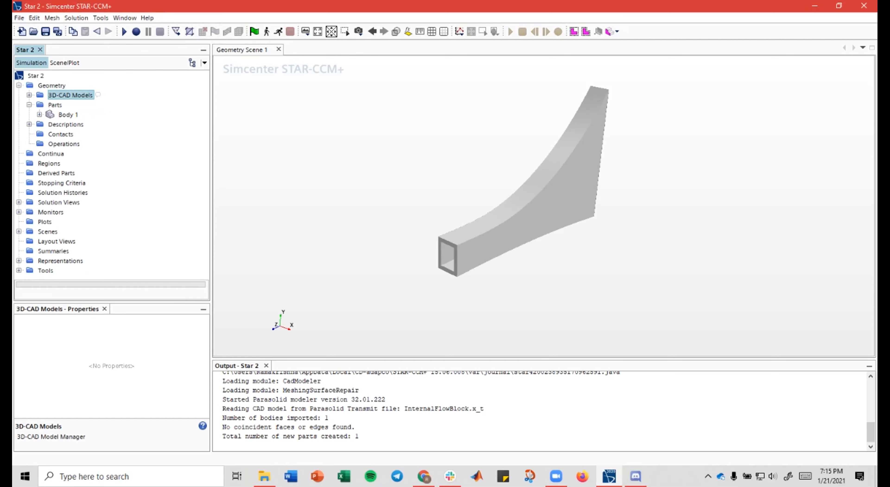
# Step: Create a new 3D-CAD model under 3D-CAD Models
pyautogui.rightClick(74, 95)
pyautogui.press('Escape')
pyautogui.rightClick(62, 95)
pyautogui.click(89, 102)
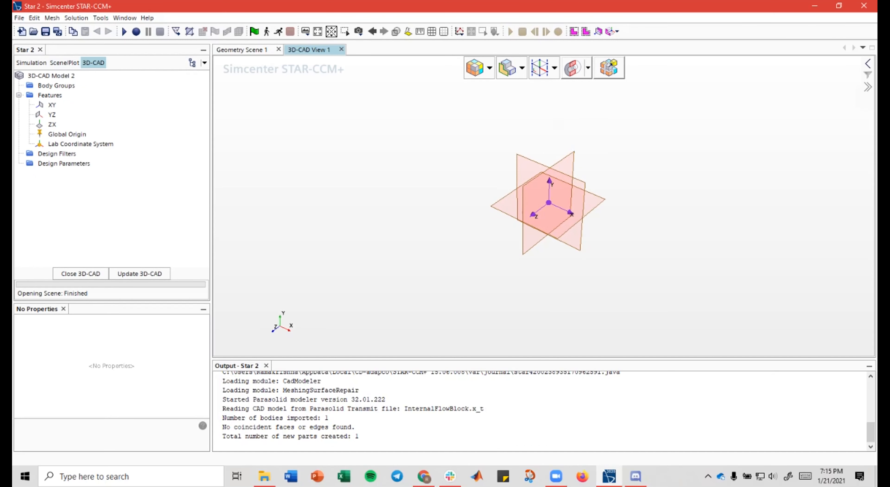
pyautogui.moveTo(712, 171); pyautogui.dragTo(654, 170, button='right')
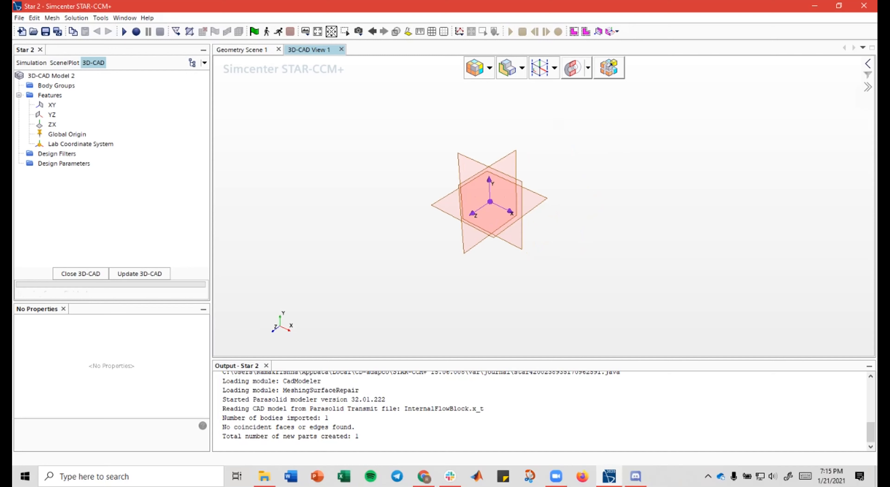
pyautogui.click(56, 85)
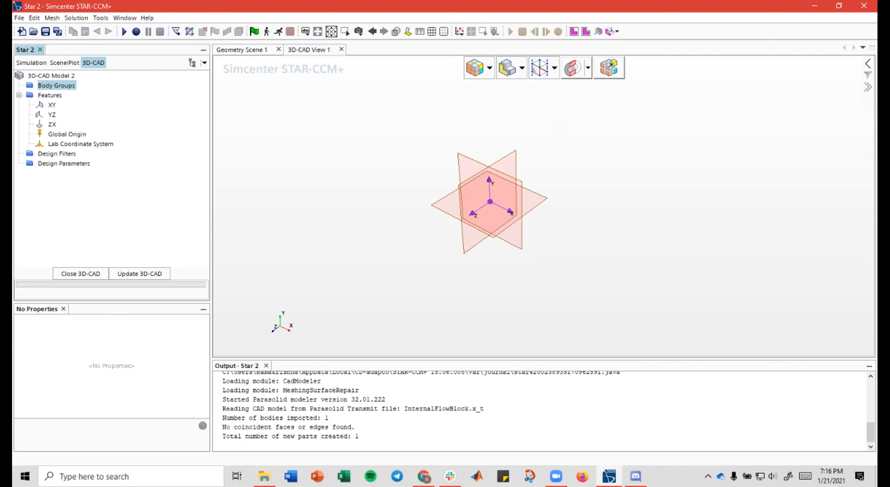
pyautogui.rightClick(50, 75)
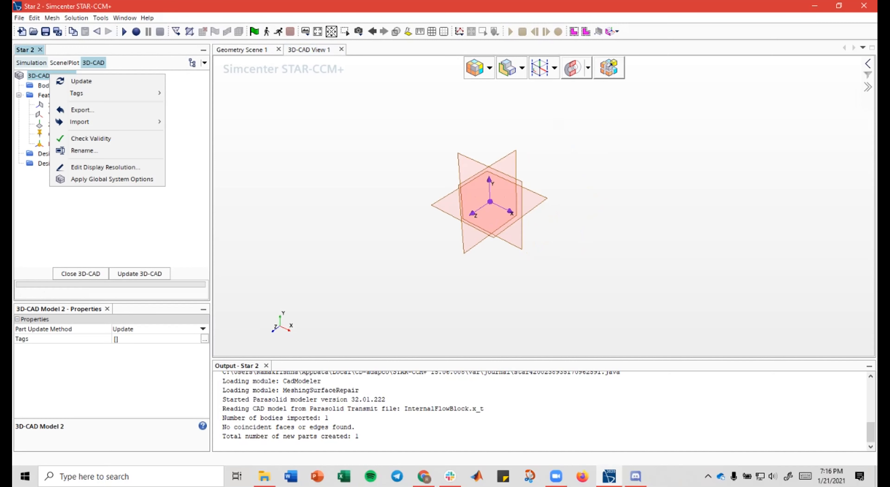
pyautogui.press('Escape')
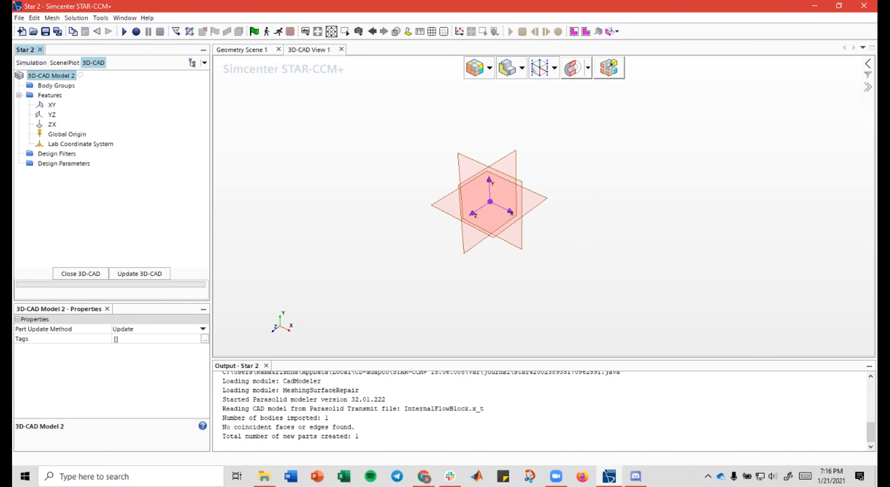
pyautogui.rightClick(55, 76)
pyautogui.press('Escape')
pyautogui.rightClick(38, 75)
pyautogui.press('Escape')
pyautogui.rightClick(55, 76)
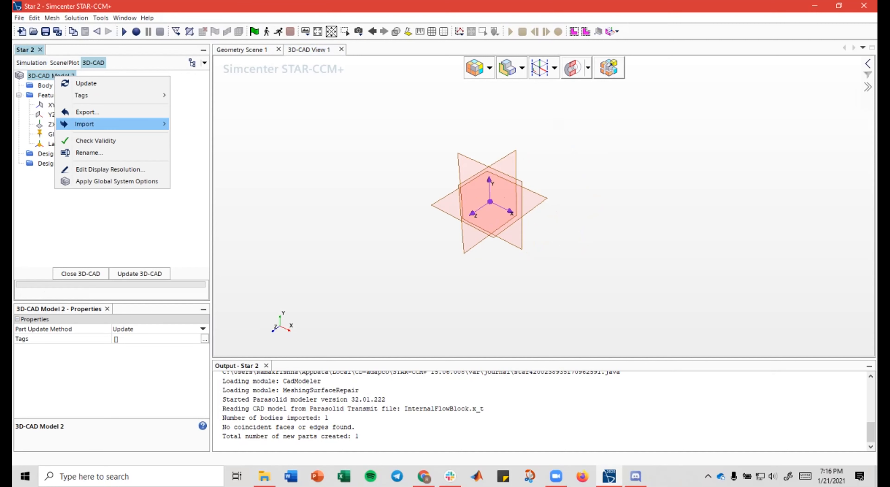
pyautogui.moveTo(104, 124)
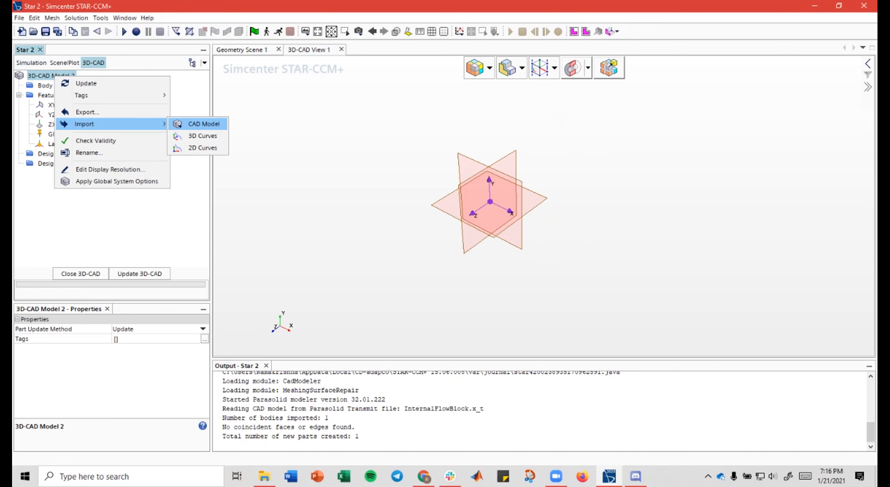
pyautogui.click(178, 126)
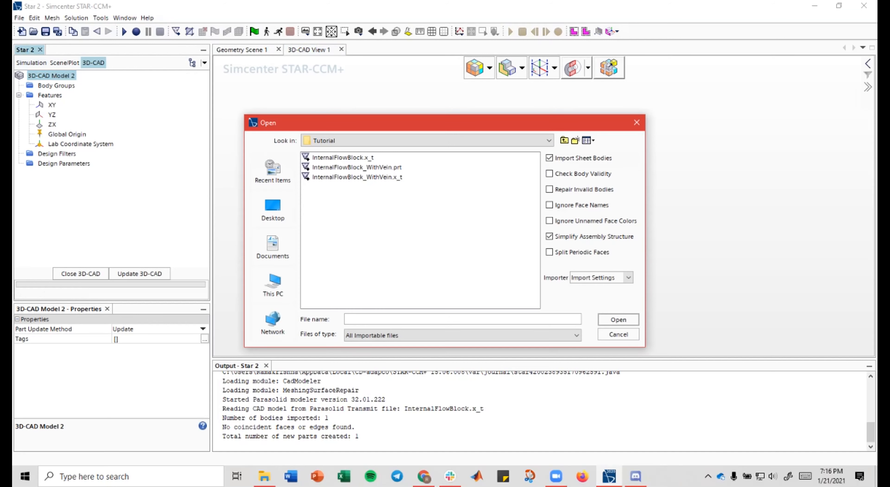
pyautogui.moveTo(351, 123); pyautogui.dragTo(331, 86)
pyautogui.click(316, 114)
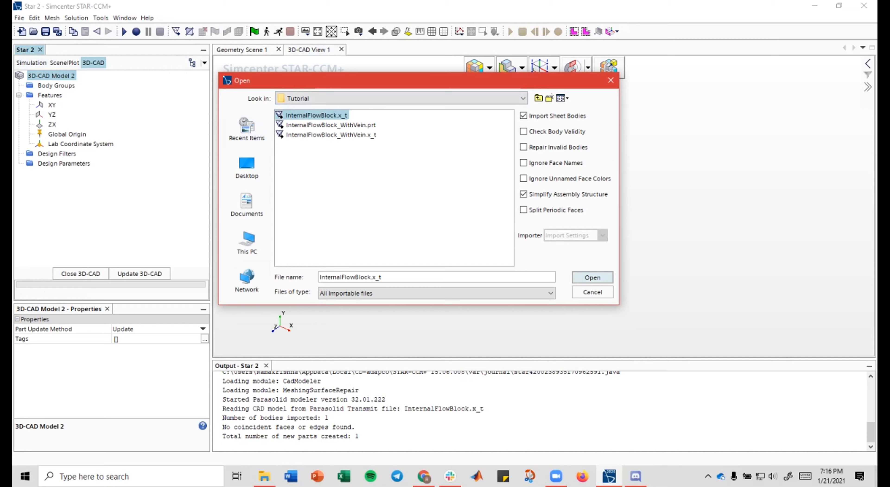
pyautogui.click(593, 292)
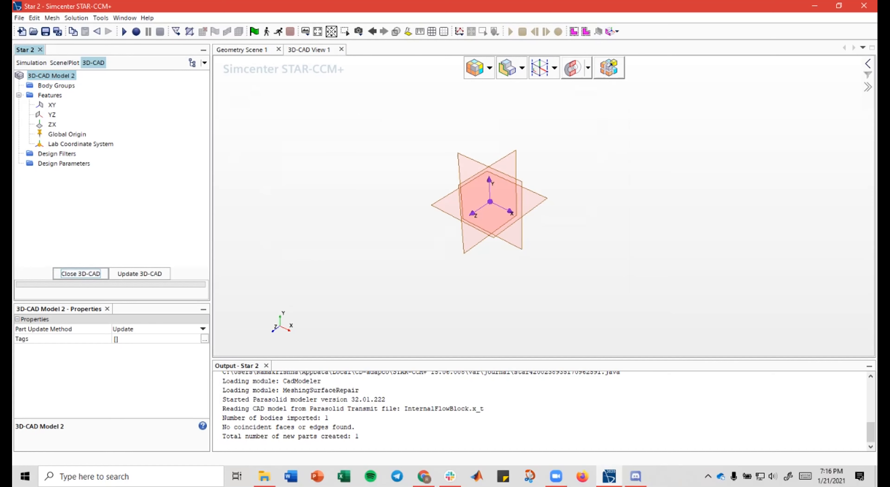
# Step: Update and close the empty 3D-CAD Model 2, and delete it from the simulation
pyautogui.click(140, 274)
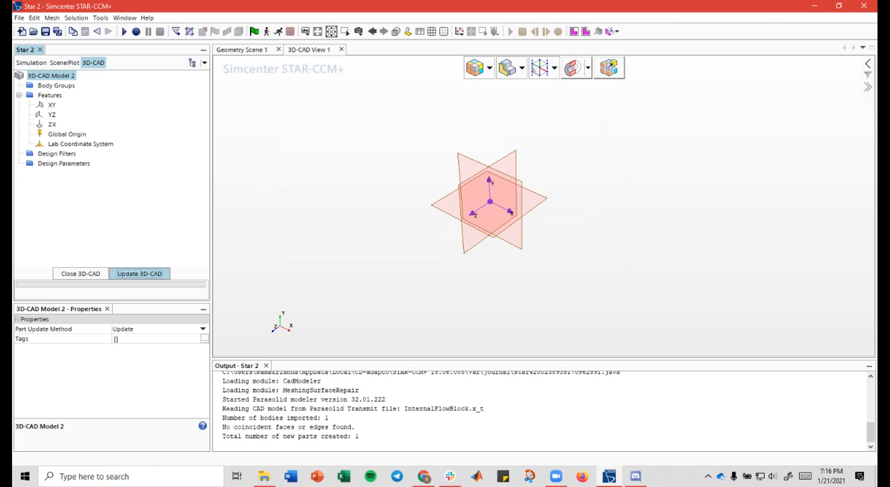
pyautogui.click(81, 274)
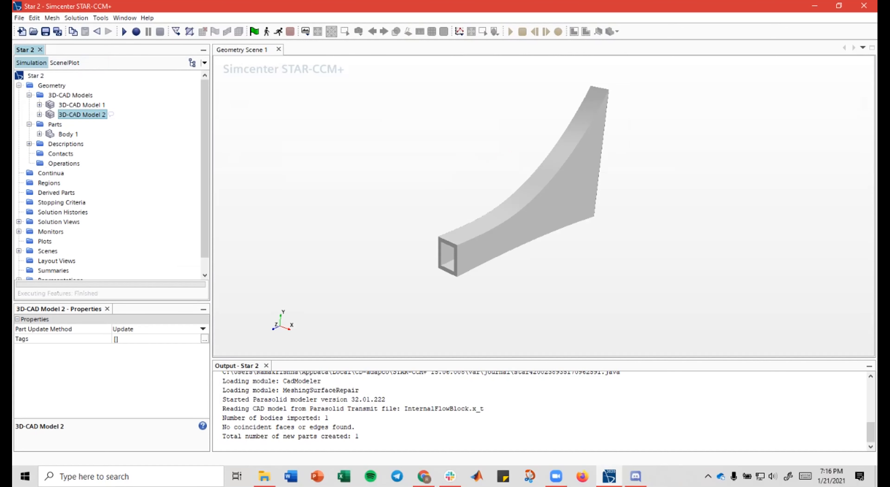
pyautogui.rightClick(82, 114)
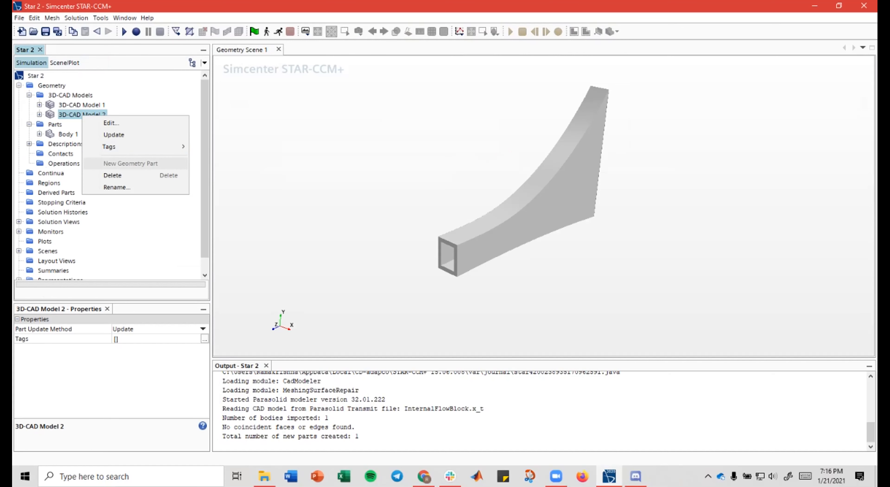
pyautogui.click(68, 113)
pyautogui.rightClick(67, 113)
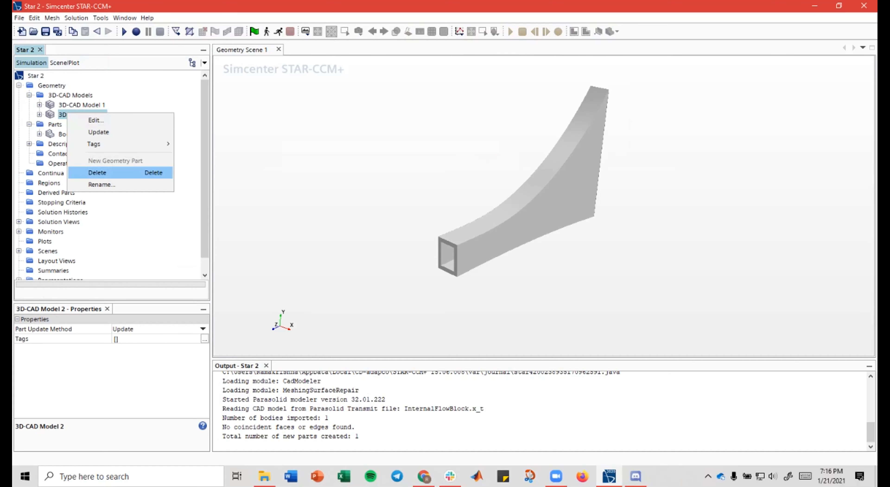
pyautogui.click(97, 172)
pyautogui.click(476, 263)
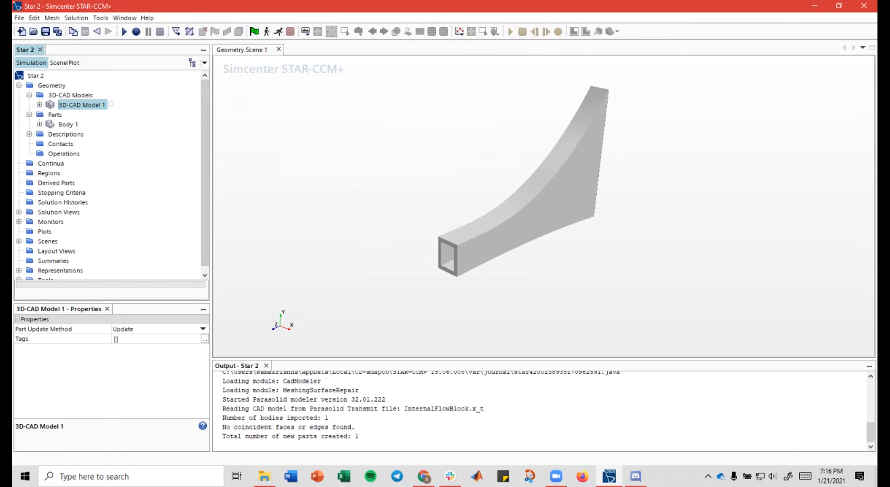
# Step: Highlight the Body 1 part and examine its hollow duct shape in the geometry scene
pyautogui.click(68, 125)
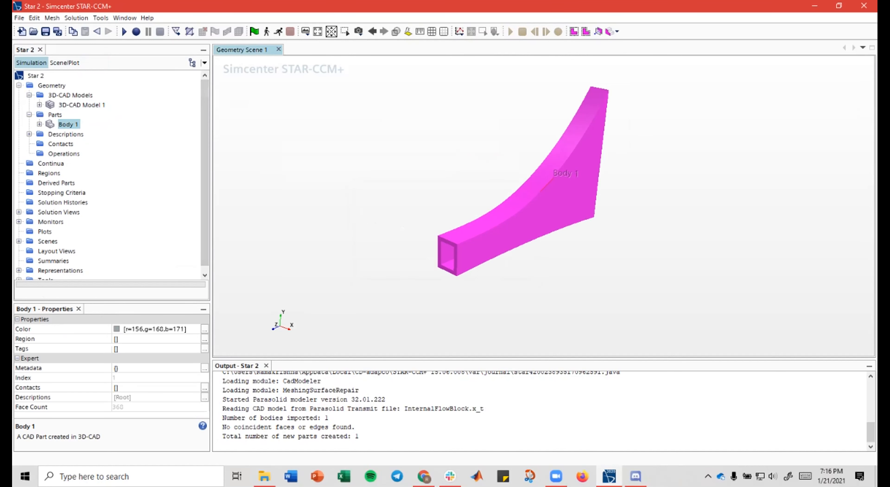
pyautogui.click(340, 173)
pyautogui.moveTo(340, 173); pyautogui.dragTo(341, 188, button='right')
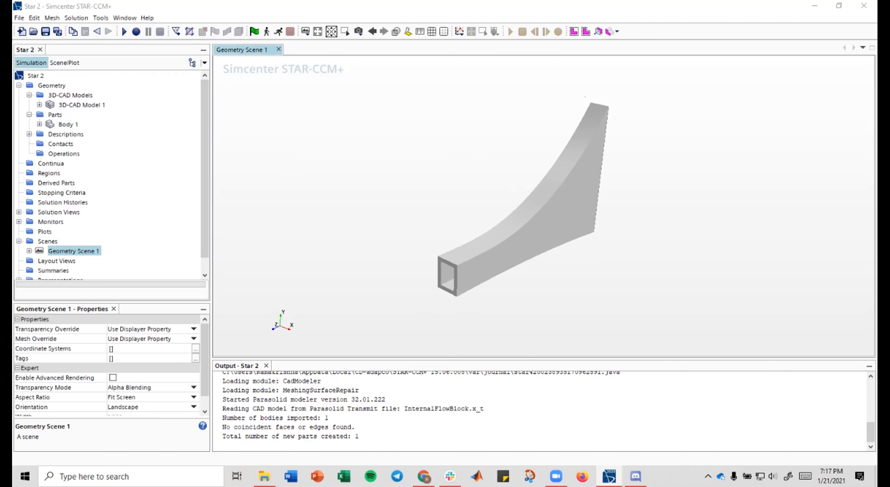
pyautogui.moveTo(370, 140); pyautogui.dragTo(420, 135)
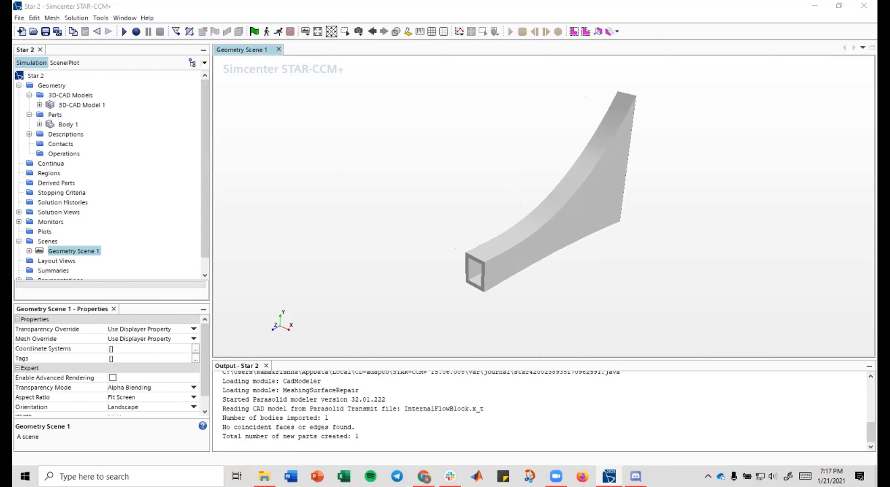
pyautogui.moveTo(470, 189); pyautogui.dragTo(467, 186, button='right')
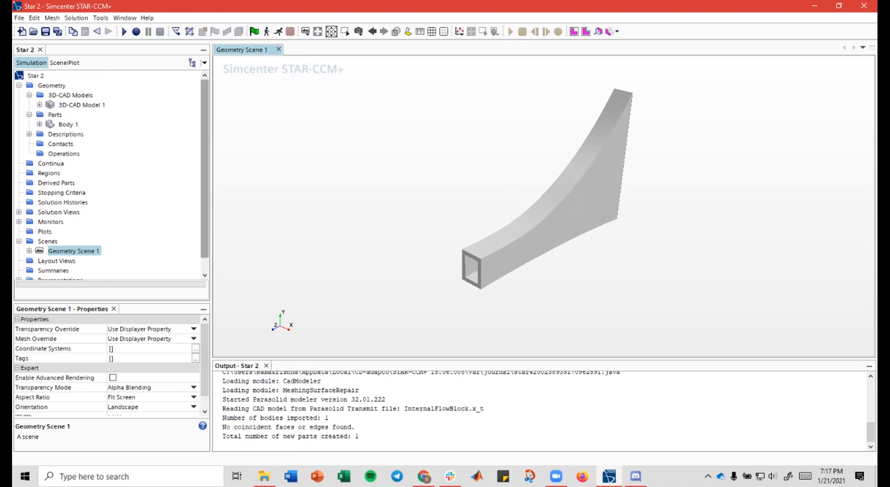
# Step: Review 3D-CAD Model 1, the Body 1 part and Geometry Scene 1, and examine which new scene types are available
pyautogui.click(82, 104)
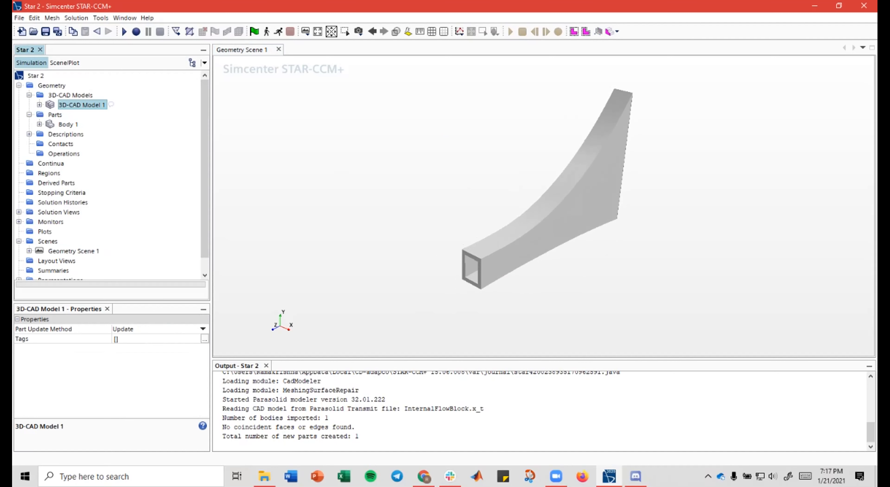
pyautogui.click(574, 188)
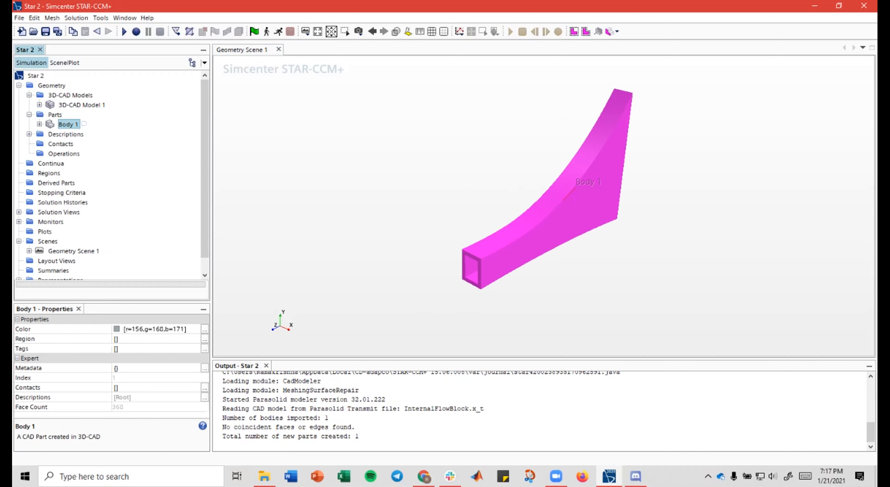
pyautogui.click(388, 173)
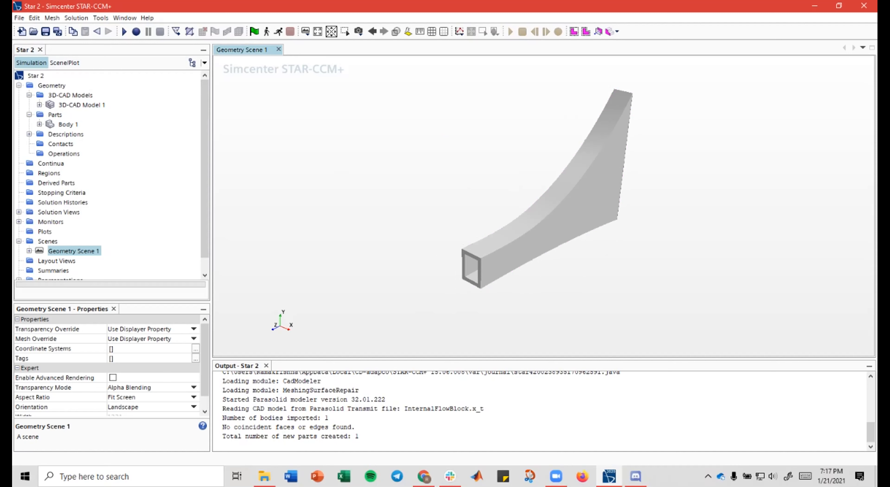
pyautogui.scroll(-1, 104, 173)
pyautogui.click(47, 227)
pyautogui.click(73, 236)
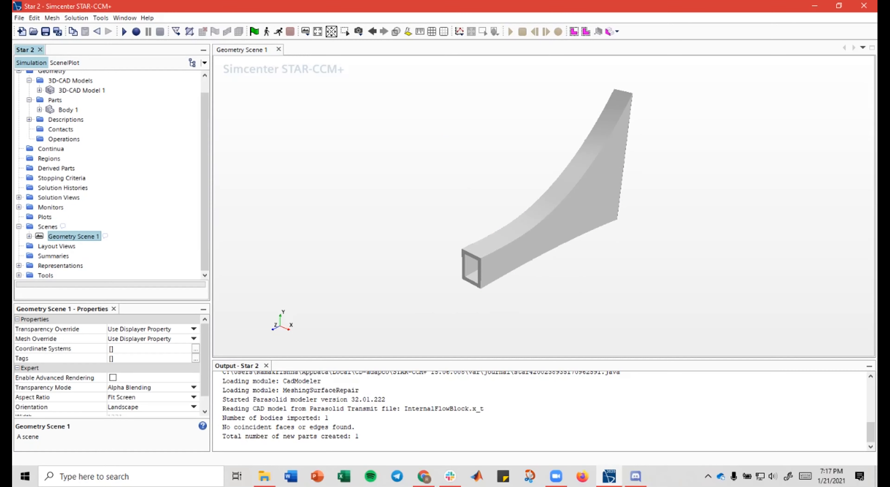
pyautogui.click(48, 227)
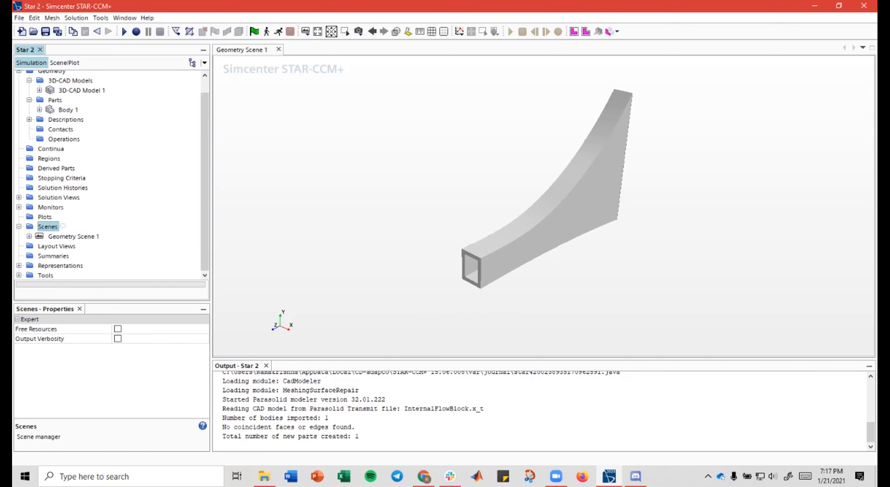
pyautogui.rightClick(49, 227)
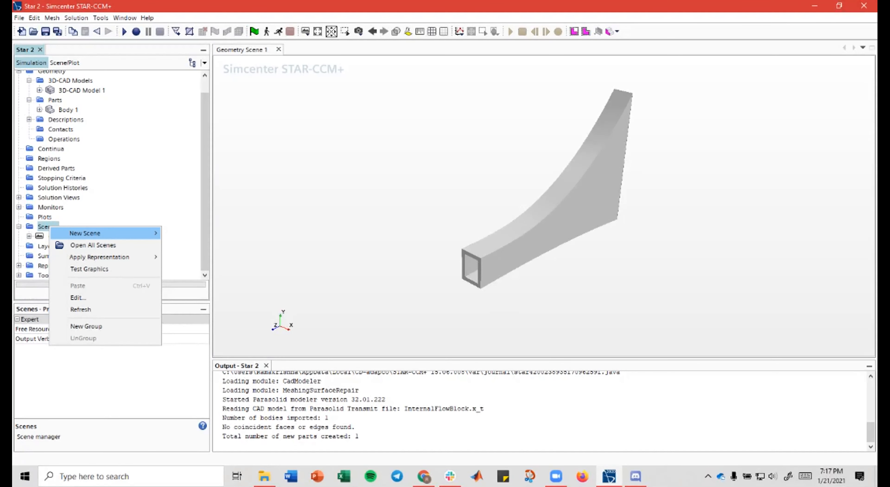
pyautogui.moveTo(104, 233)
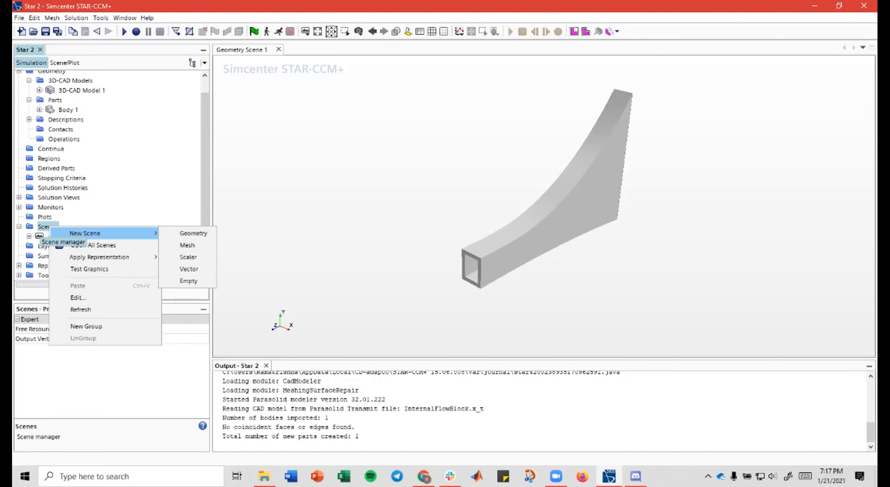
pyautogui.press('Escape')
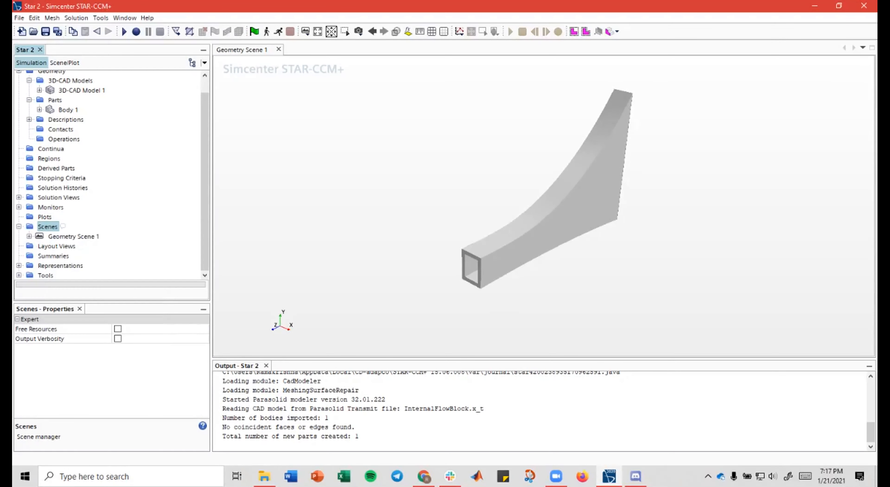
pyautogui.click(73, 237)
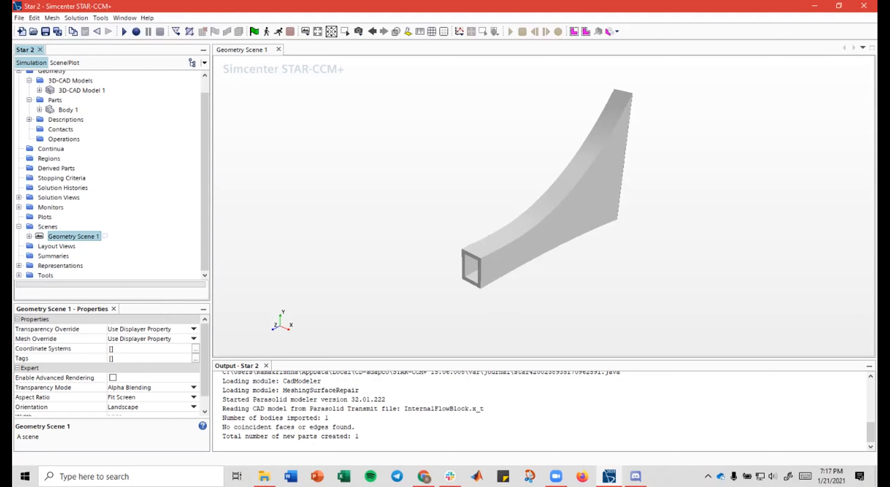
# Step: Examine the duct's curved outer walls and its open rectangular end from several angles in the geometry scene
pyautogui.moveTo(508, 107); pyautogui.dragTo(491, 127, button='right')
pyautogui.moveTo(590, 223)
pyautogui.mouseDown()
pyautogui.moveTo(501, 223)
pyautogui.moveTo(584, 216)
pyautogui.moveTo(569, 204)
pyautogui.mouseUp()
pyautogui.moveTo(518, 192); pyautogui.dragTo(503, 169, button='right')
pyautogui.moveTo(486, 165); pyautogui.dragTo(497, 173)
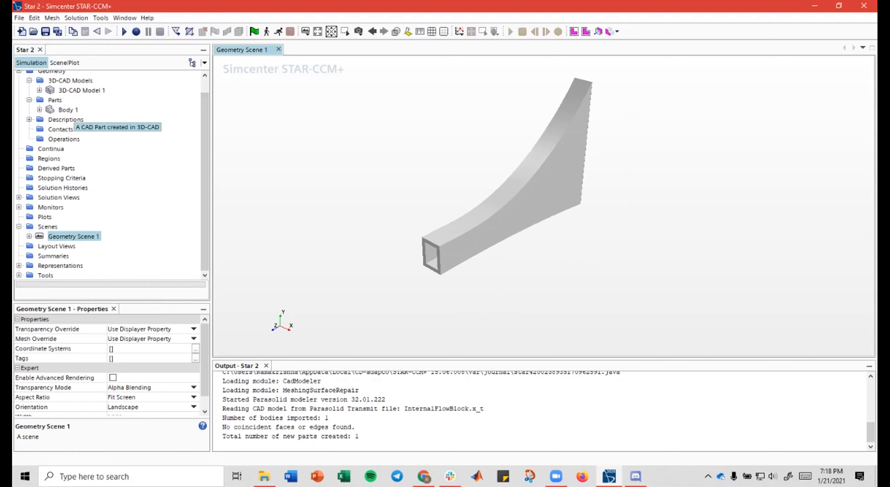
pyautogui.moveTo(431, 125); pyautogui.dragTo(416, 143, button='right')
pyautogui.moveTo(406, 154)
pyautogui.mouseDown()
pyautogui.moveTo(416, 270)
pyautogui.moveTo(408, 179)
pyautogui.moveTo(434, 151)
pyautogui.moveTo(477, 135)
pyautogui.moveTo(435, 163)
pyautogui.moveTo(528, 192)
pyautogui.moveTo(478, 200)
pyautogui.moveTo(494, 178)
pyautogui.moveTo(481, 179)
pyautogui.moveTo(535, 150)
pyautogui.moveTo(551, 162)
pyautogui.moveTo(529, 170)
pyautogui.moveTo(549, 147)
pyautogui.moveTo(532, 175)
pyautogui.moveTo(503, 186)
pyautogui.moveTo(546, 193)
pyautogui.moveTo(571, 221)
pyautogui.moveTo(548, 171)
pyautogui.moveTo(543, 180)
pyautogui.moveTo(567, 166)
pyautogui.moveTo(549, 168)
pyautogui.moveTo(539, 183)
pyautogui.moveTo(567, 194)
pyautogui.mouseUp()
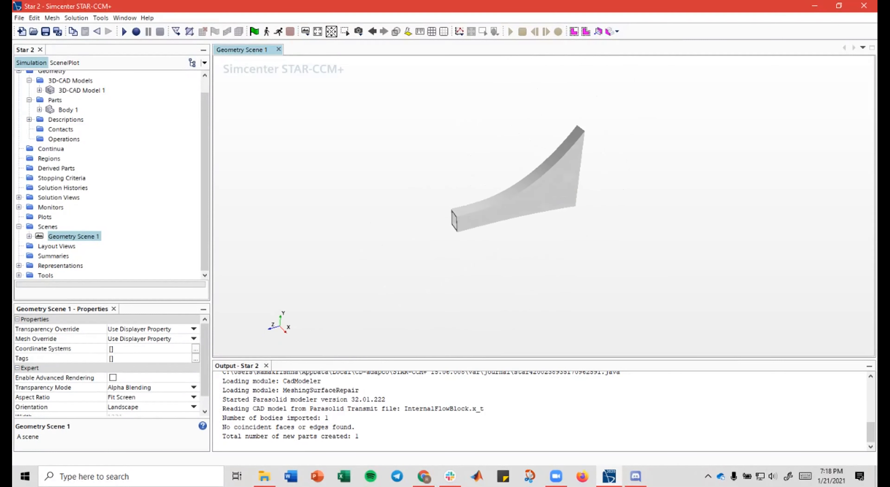
pyautogui.scroll(4, 521, 208)
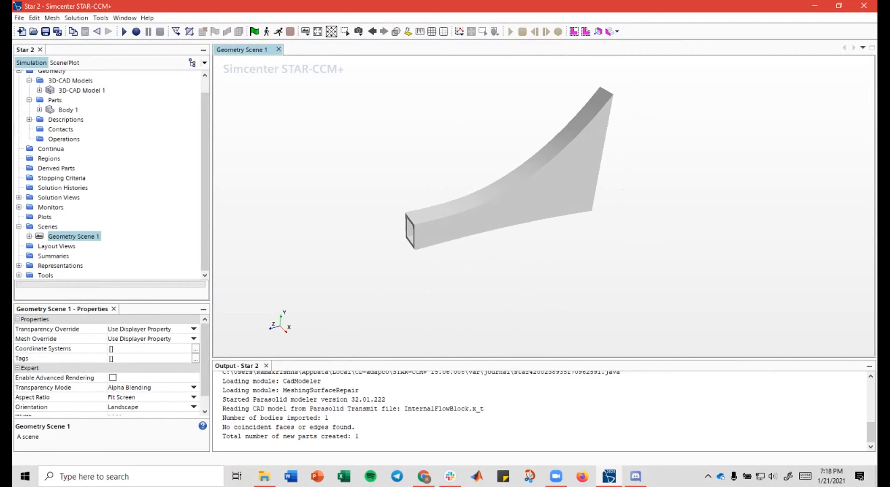
pyautogui.moveTo(524, 209)
pyautogui.mouseDown()
pyautogui.moveTo(578, 183)
pyautogui.moveTo(549, 212)
pyautogui.moveTo(578, 196)
pyautogui.mouseUp()
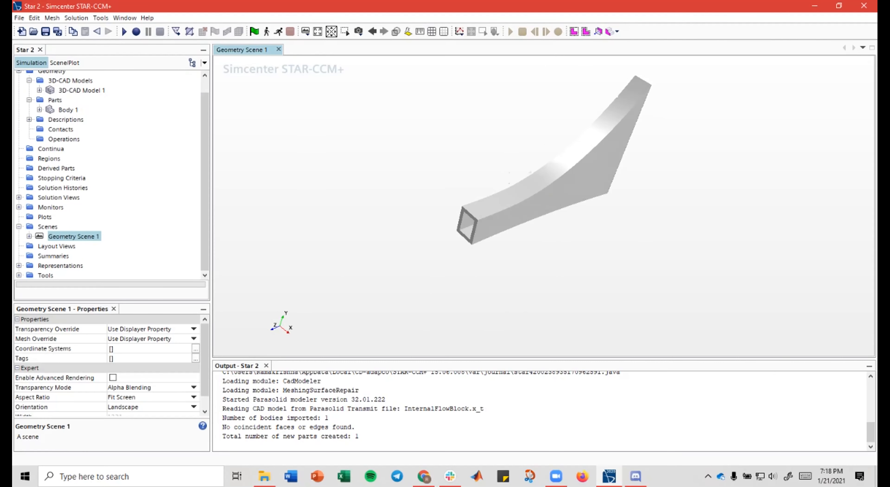
pyautogui.moveTo(578, 196)
pyautogui.mouseDown()
pyautogui.moveTo(550, 138)
pyautogui.moveTo(524, 180)
pyautogui.moveTo(531, 178)
pyautogui.mouseUp()
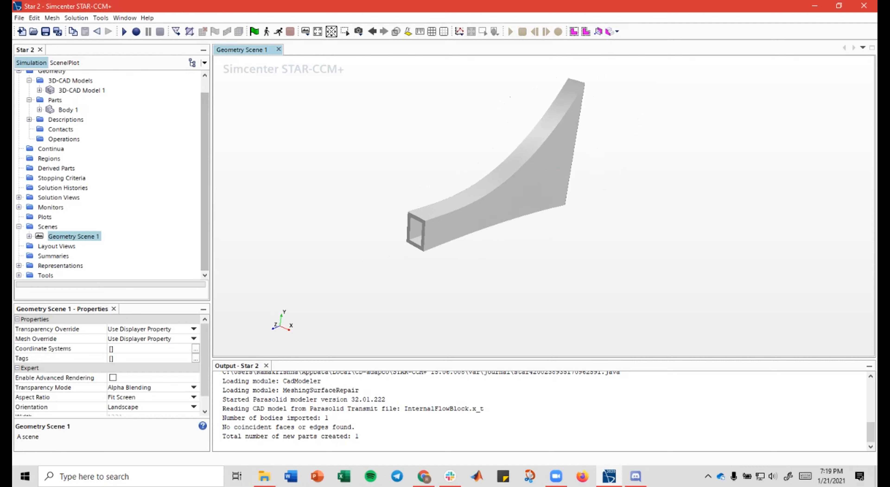
pyautogui.moveTo(499, 216)
pyautogui.mouseDown()
pyautogui.moveTo(479, 220)
pyautogui.moveTo(499, 214)
pyautogui.mouseUp()
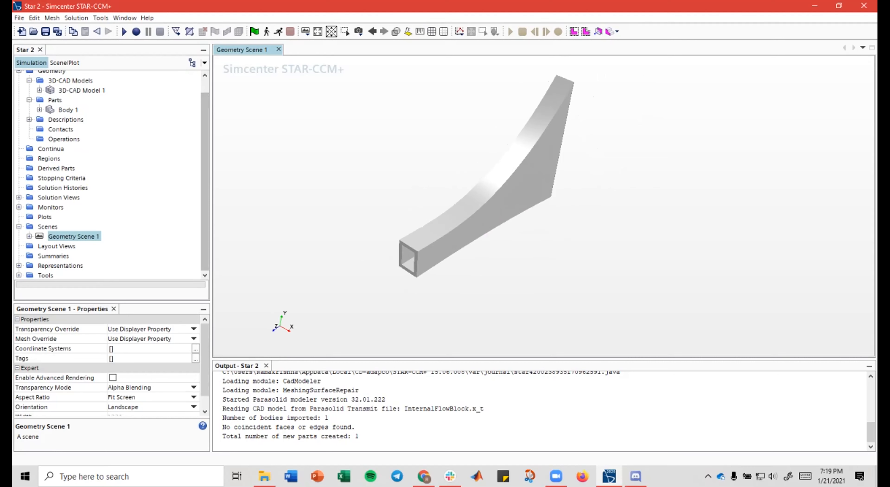
pyautogui.scroll(1, 59, 153)
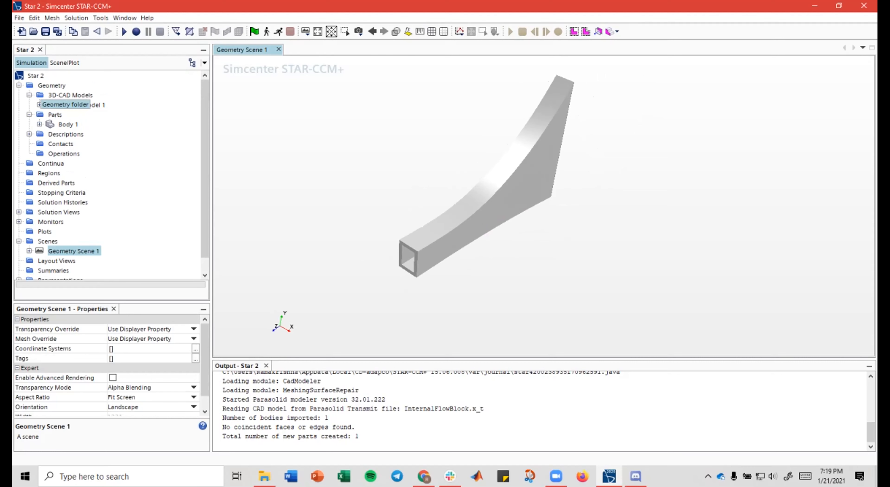
pyautogui.click(19, 86)
pyautogui.click(19, 85)
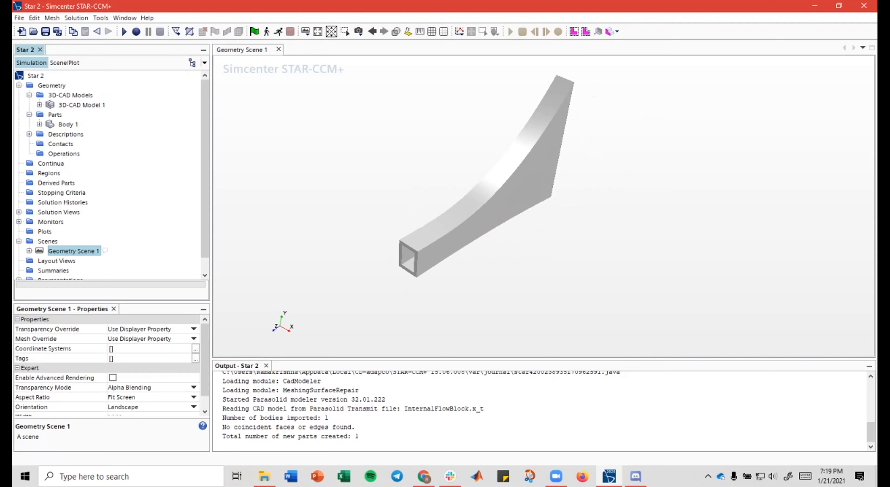
pyautogui.rightClick(62, 154)
pyautogui.moveTo(90, 162)
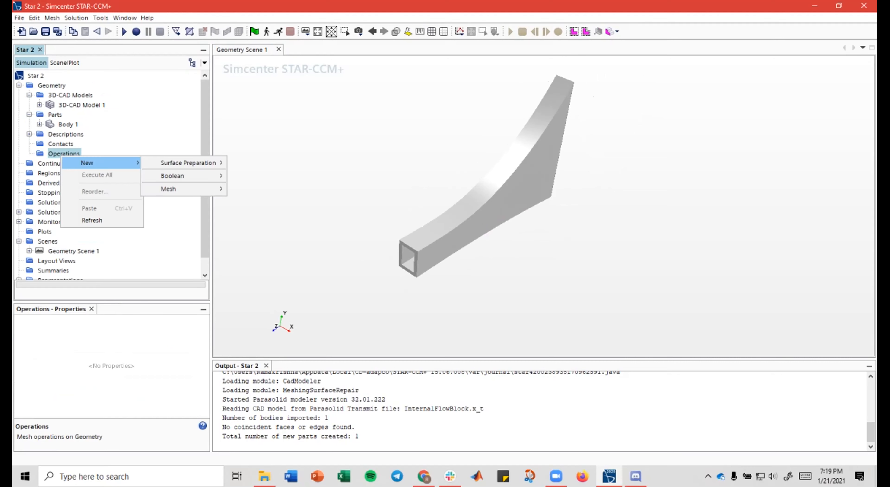
pyautogui.moveTo(186, 162)
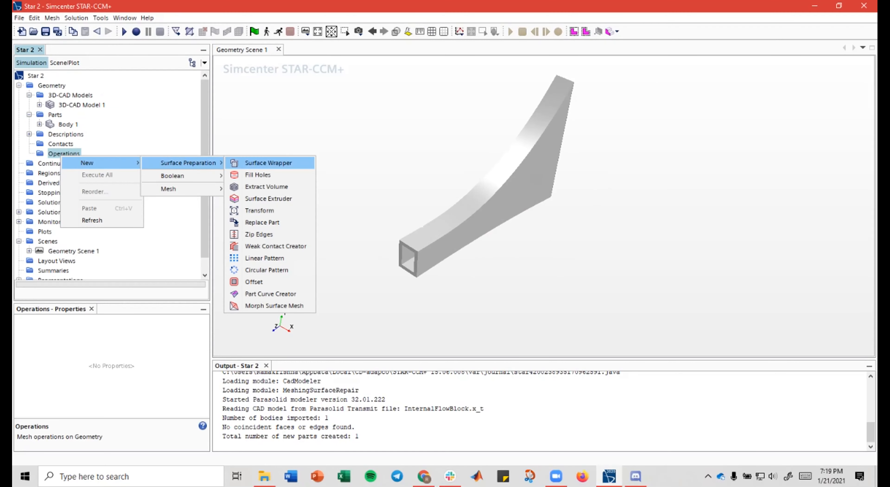
pyautogui.click(258, 174)
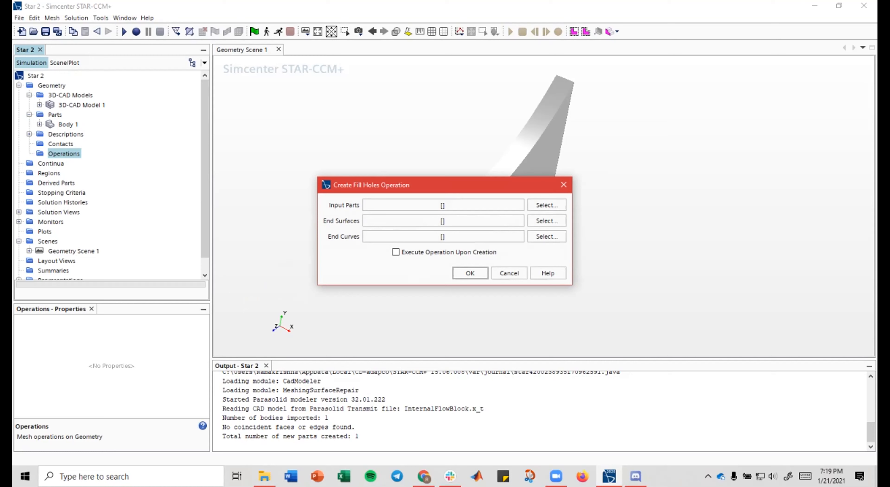
pyautogui.moveTo(477, 182); pyautogui.dragTo(260, 127)
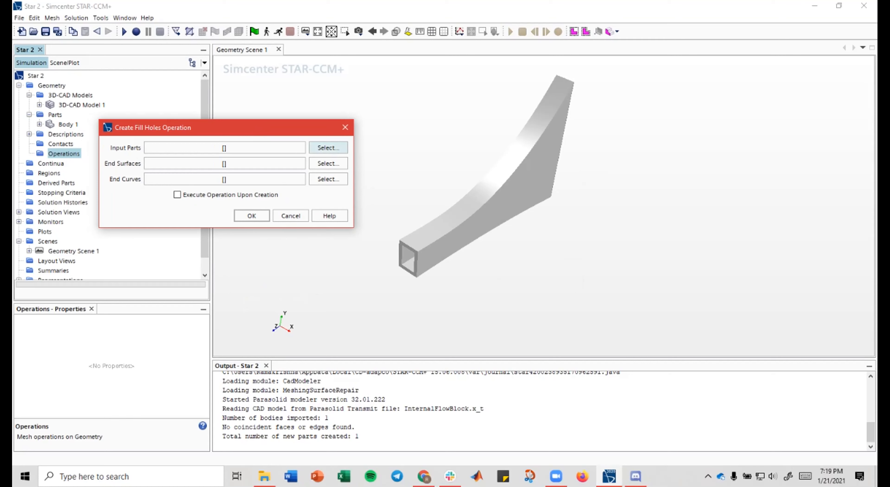
pyautogui.moveTo(303, 130); pyautogui.dragTo(319, 113)
pyautogui.click(344, 131)
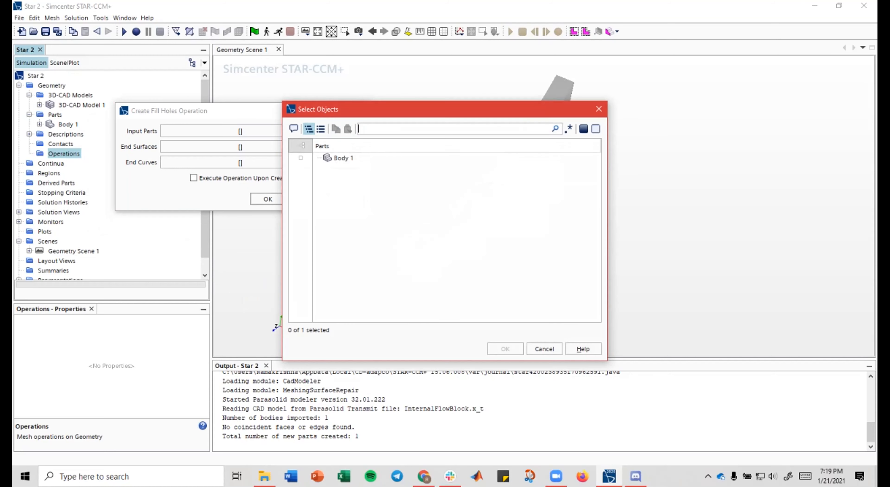
pyautogui.click(344, 158)
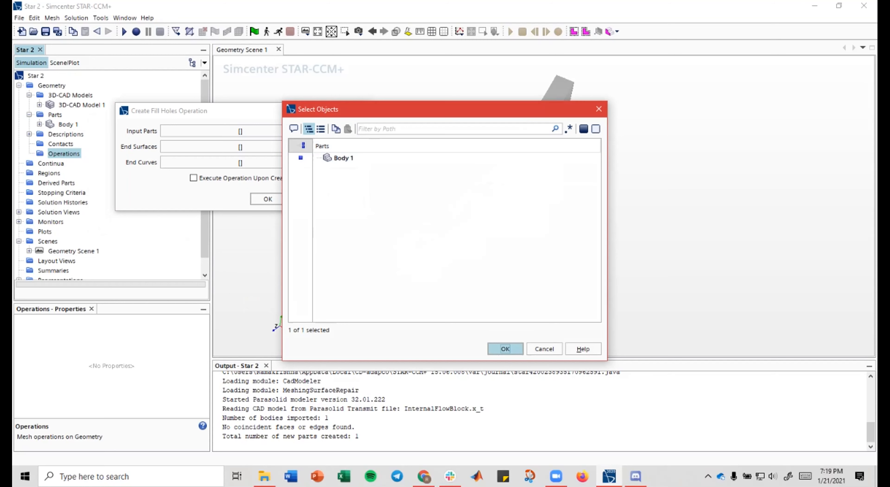
pyautogui.press('Return')
pyautogui.click(345, 146)
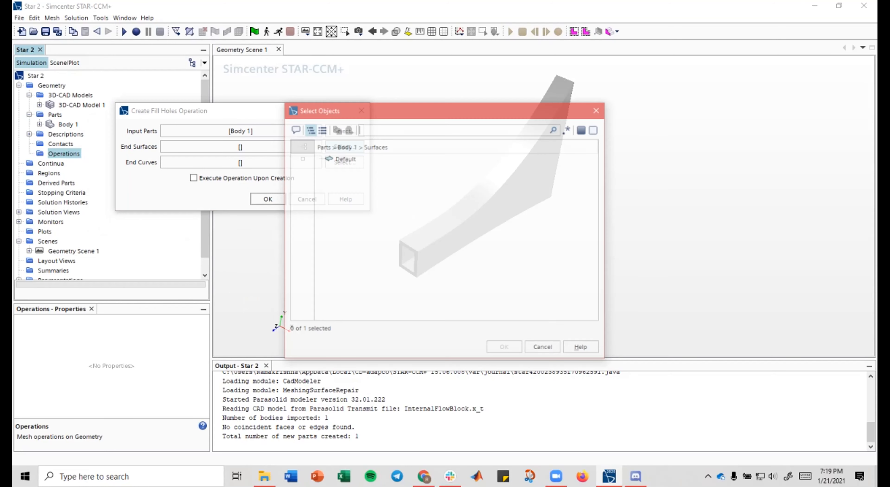
pyautogui.moveTo(350, 114)
pyautogui.mouseDown()
pyautogui.moveTo(342, 119)
pyautogui.moveTo(352, 112)
pyautogui.mouseUp()
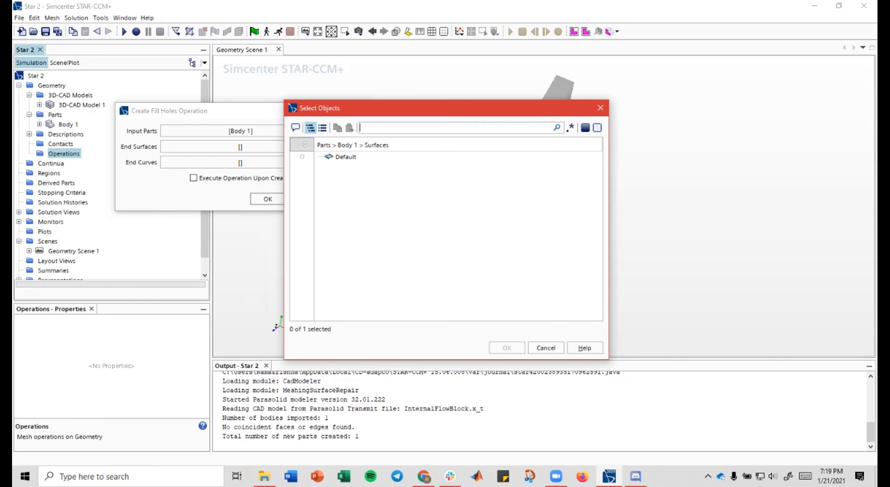
pyautogui.click(546, 347)
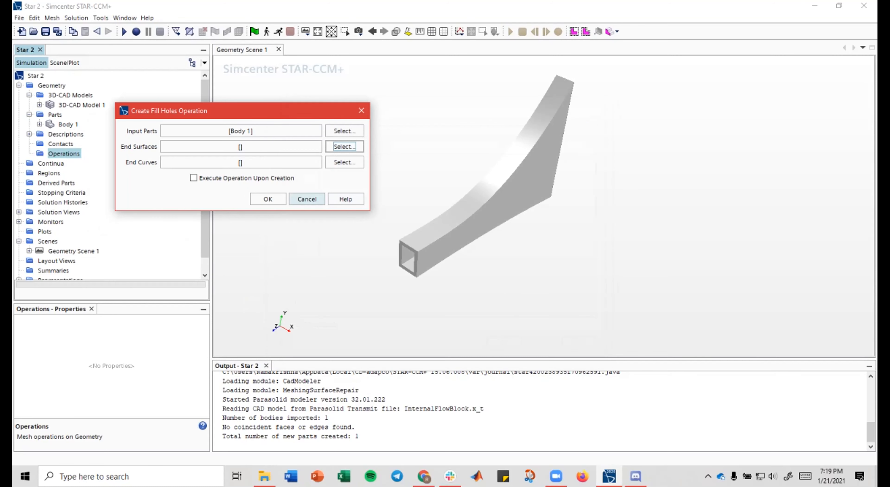
pyautogui.click(306, 199)
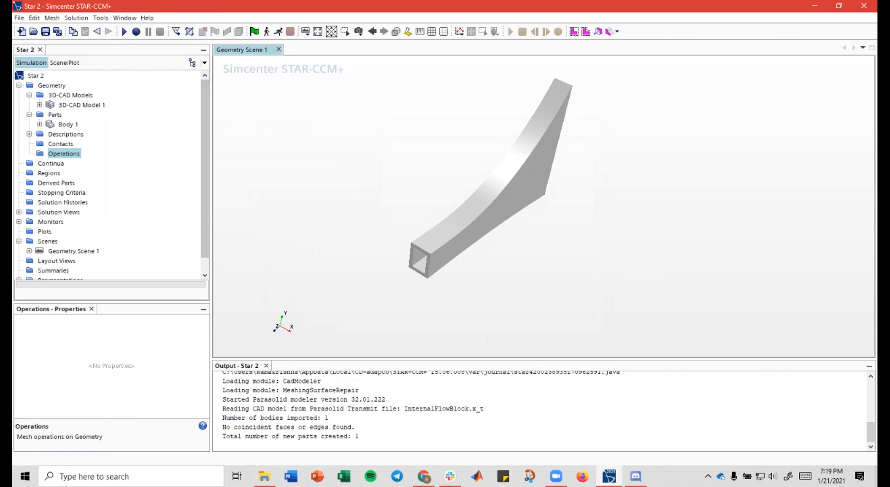
# Step: Start splitting the Default surface of the Body 1 part by patch
pyautogui.moveTo(358, 129); pyautogui.dragTo(548, 107)
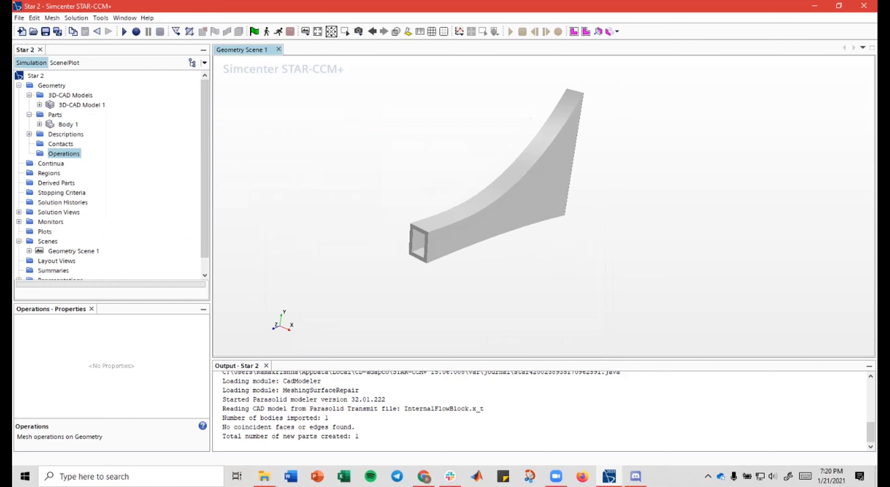
pyautogui.moveTo(498, 176); pyautogui.dragTo(500, 187, button='right')
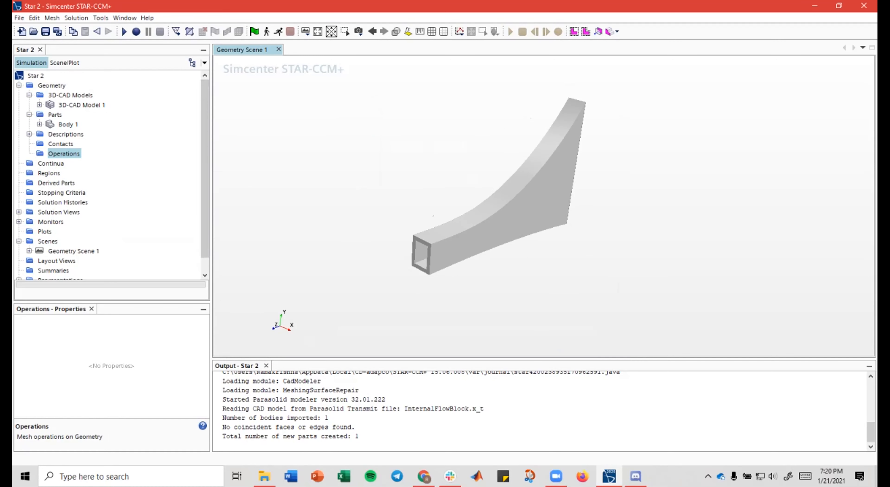
pyautogui.click(39, 124)
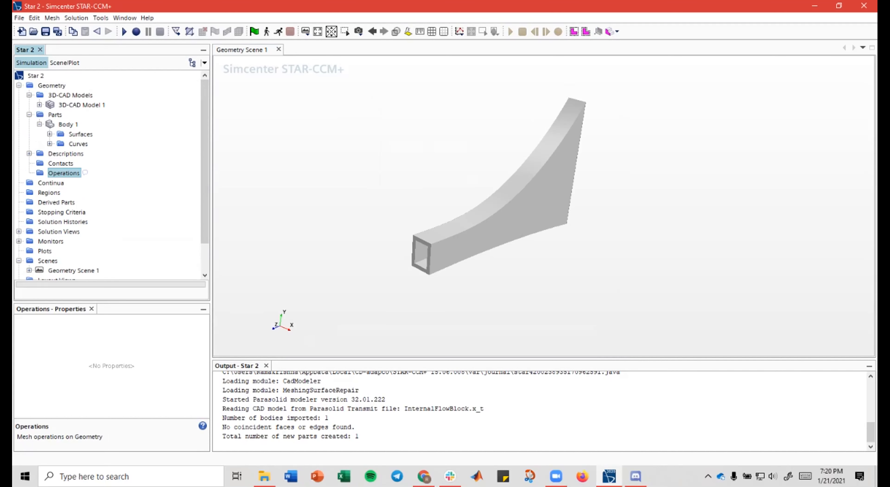
pyautogui.click(68, 124)
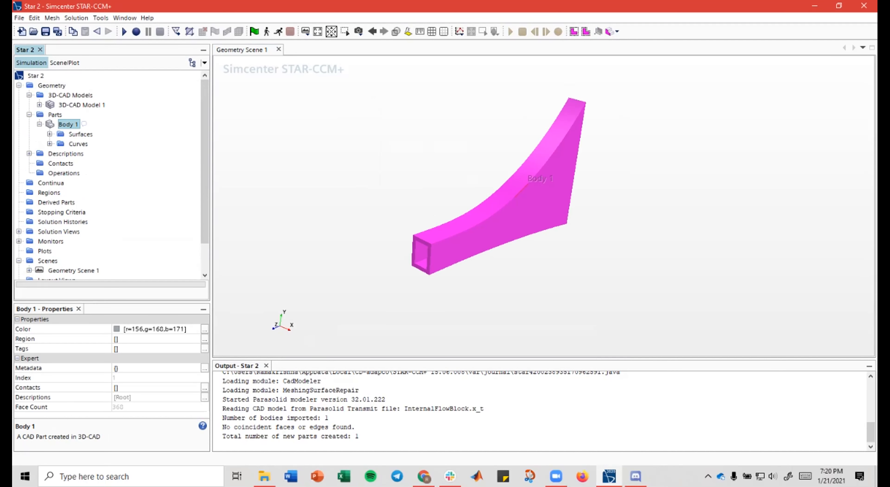
pyautogui.click(50, 134)
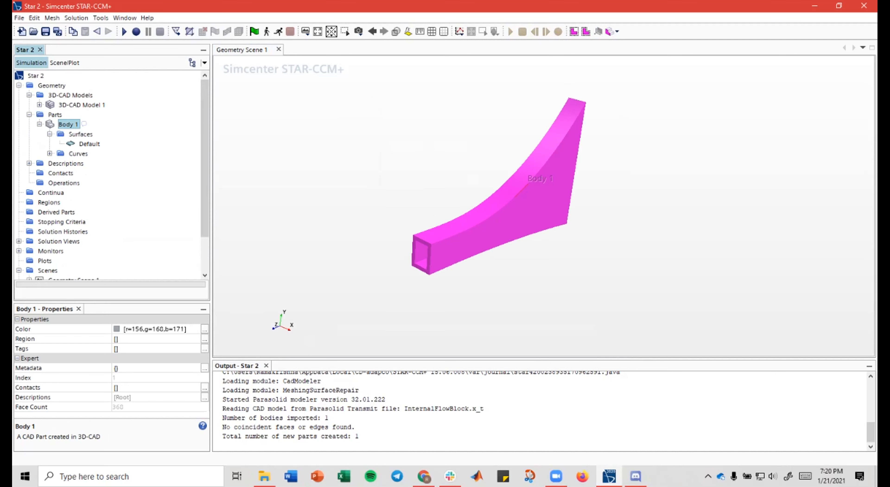
pyautogui.click(89, 143)
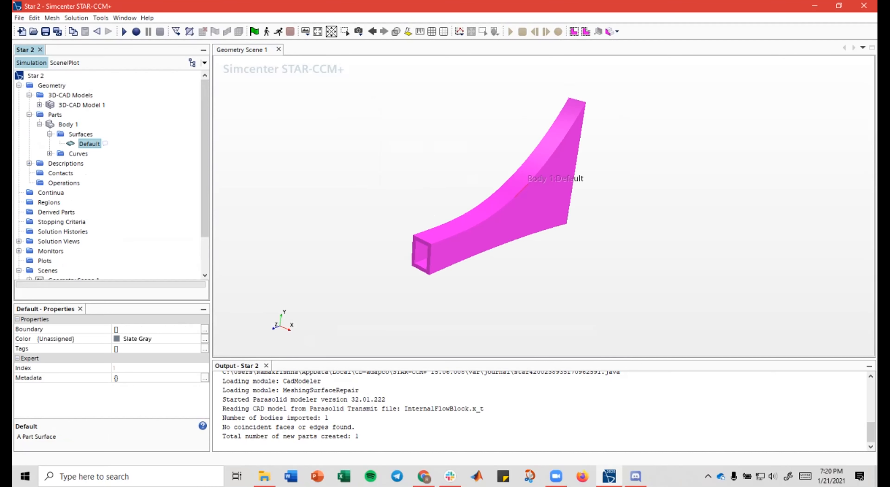
pyautogui.rightClick(91, 144)
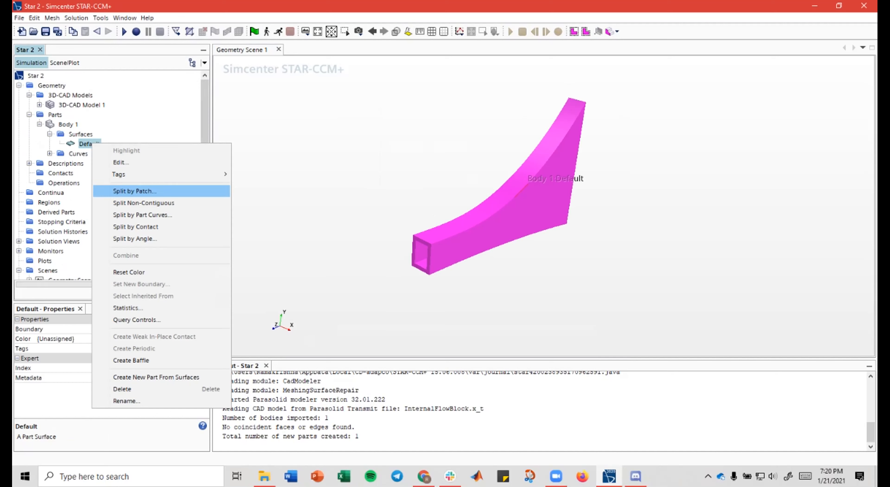
pyautogui.click(135, 190)
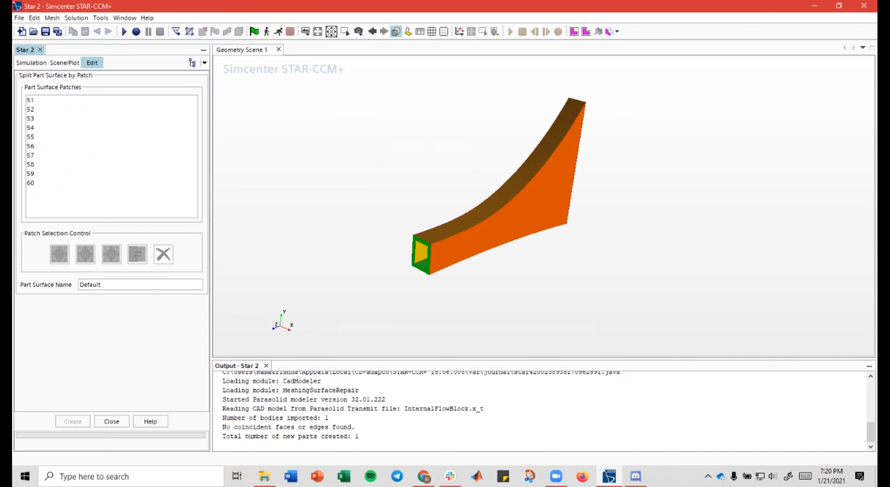
# Step: Split patch 60, the rim face at the duct's small rectangular end, into a part surface named Inlet
pyautogui.moveTo(394, 136)
pyautogui.mouseDown()
pyautogui.moveTo(395, 125)
pyautogui.moveTo(488, 180)
pyautogui.moveTo(553, 181)
pyautogui.moveTo(484, 166)
pyautogui.moveTo(610, 211)
pyautogui.moveTo(600, 197)
pyautogui.moveTo(534, 190)
pyautogui.moveTo(567, 197)
pyautogui.moveTo(562, 171)
pyautogui.mouseUp()
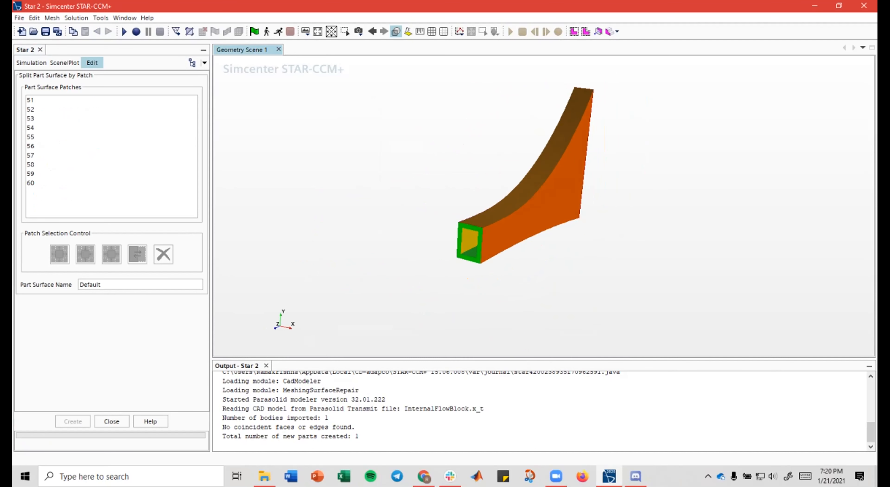
pyautogui.scroll(4, 472, 247)
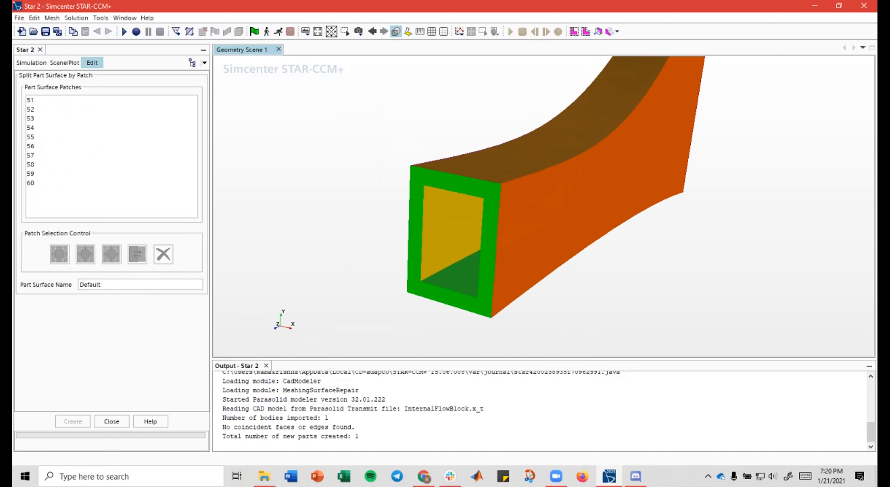
pyautogui.click(30, 183)
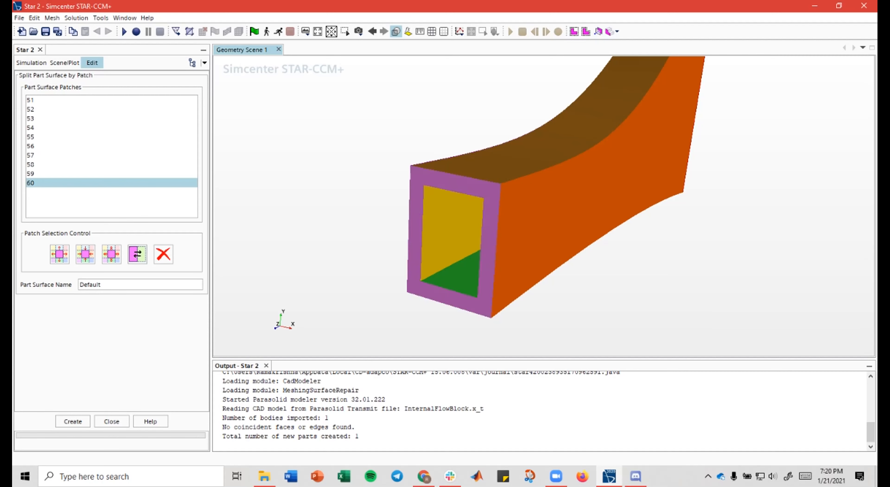
pyautogui.click(100, 285)
pyautogui.hotkey('ctrl', 'a')
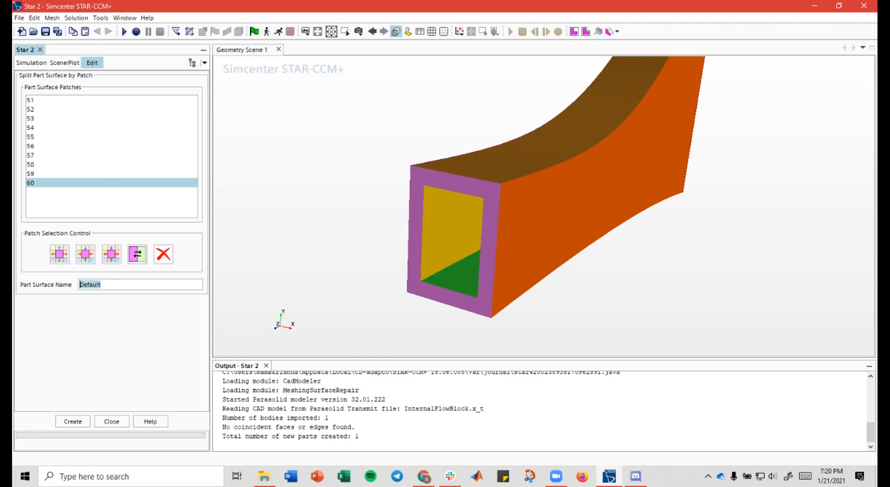
pyautogui.write('Inlet')
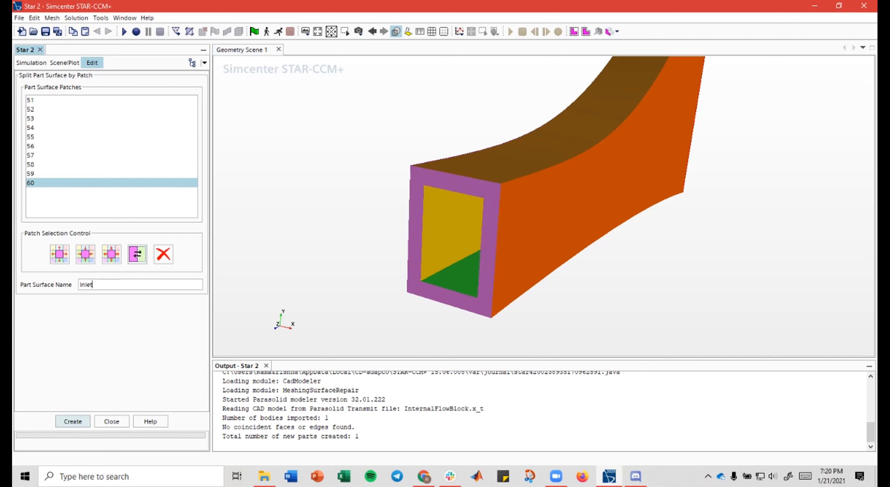
pyautogui.click(73, 422)
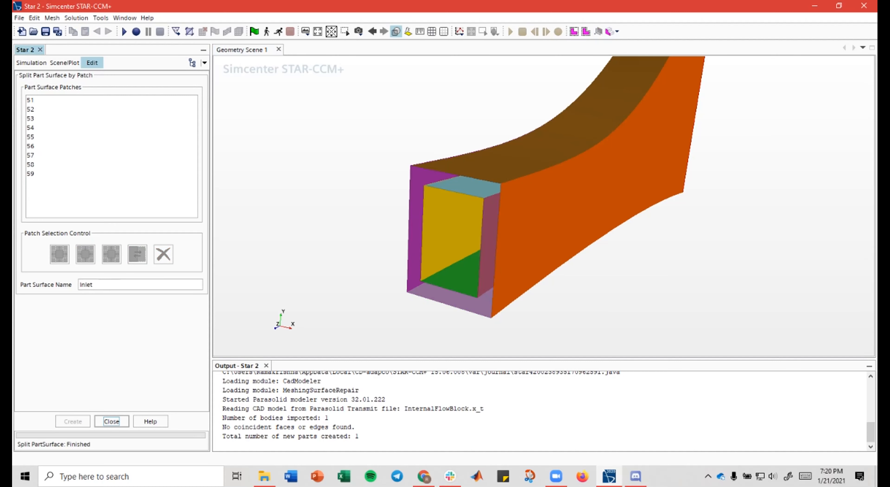
# Step: Split patch 59, the rim face at the duct's tall open end, into a part surface named Outlet and close the patch splitting
pyautogui.moveTo(459, 199); pyautogui.dragTo(439, 204)
pyautogui.scroll(-3, 473, 201)
pyautogui.scroll(-2, 473, 201)
pyautogui.moveTo(446, 208); pyautogui.dragTo(322, 273, button='right')
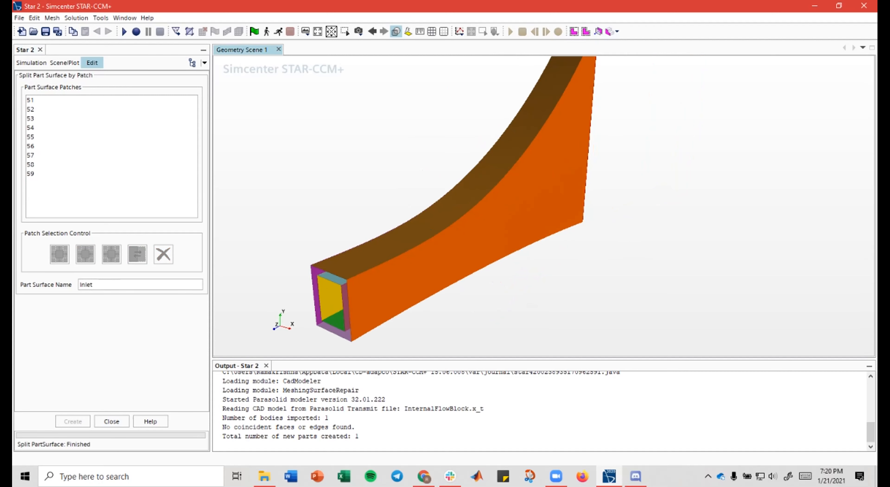
pyautogui.moveTo(576, 180); pyautogui.dragTo(606, 180, button='right')
pyautogui.moveTo(607, 181); pyautogui.dragTo(428, 211)
pyautogui.scroll(6, 587, 159)
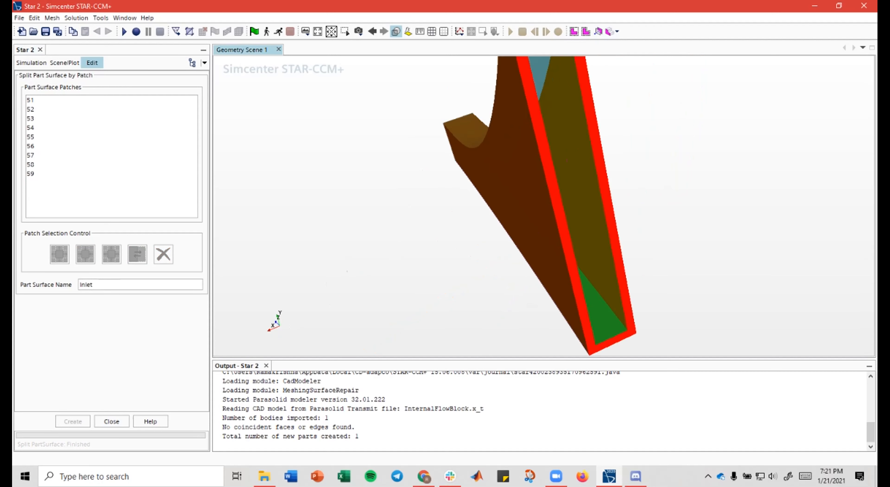
pyautogui.click(554, 181)
pyautogui.moveTo(554, 181); pyautogui.dragTo(442, 181, button='right')
pyautogui.moveTo(442, 181); pyautogui.dragTo(499, 177)
pyautogui.moveTo(447, 226)
pyautogui.mouseDown()
pyautogui.moveTo(451, 248)
pyautogui.moveTo(452, 240)
pyautogui.mouseUp()
pyautogui.moveTo(452, 241); pyautogui.dragTo(522, 221, button='right')
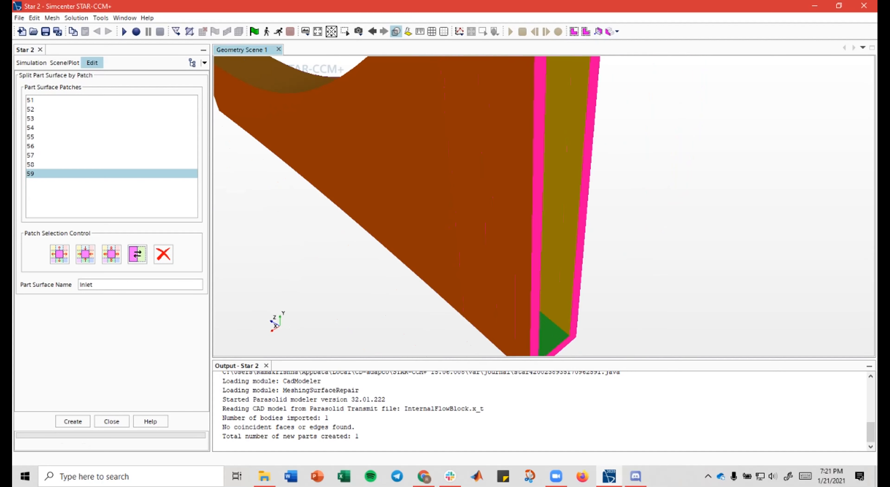
pyautogui.moveTo(104, 284); pyautogui.dragTo(79, 285)
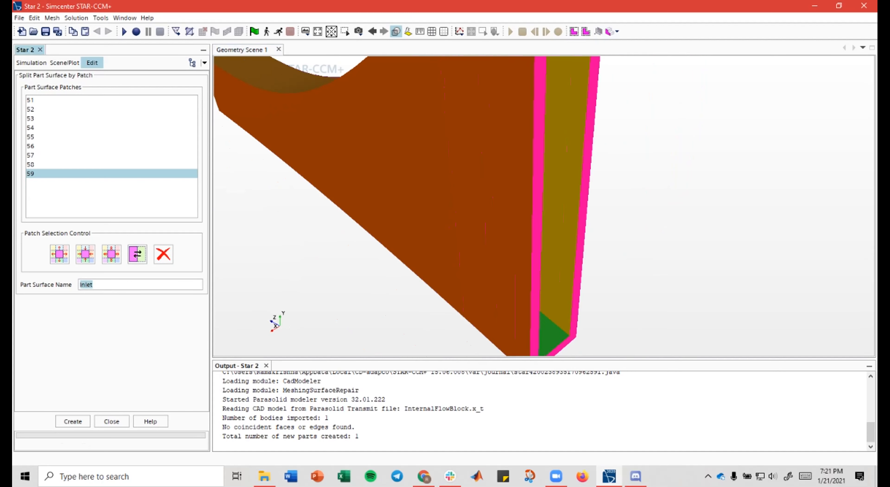
pyautogui.write('Outlet')
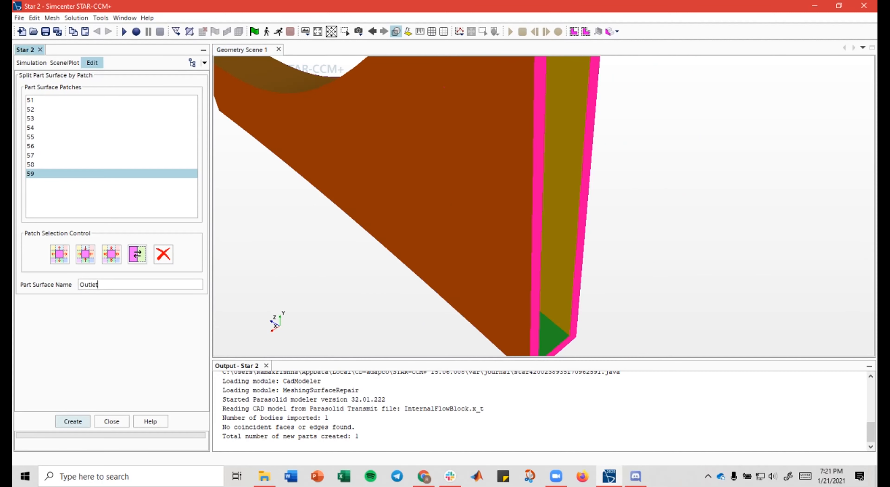
pyautogui.click(73, 421)
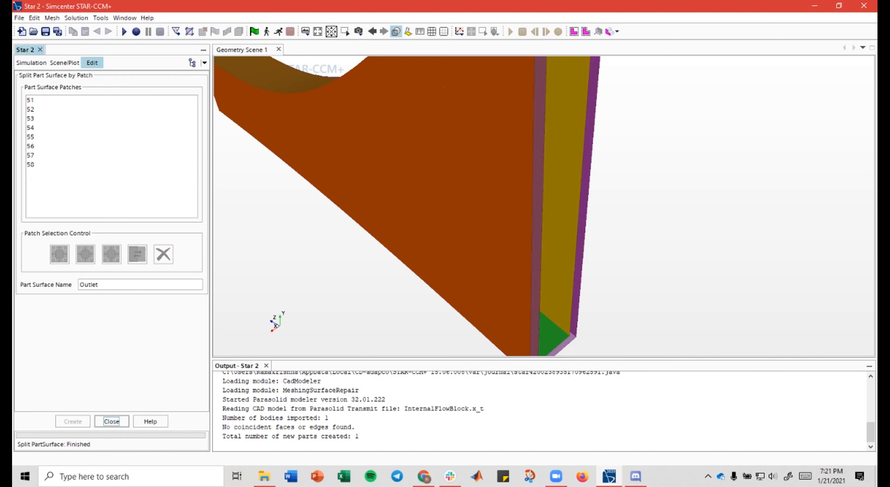
pyautogui.click(112, 421)
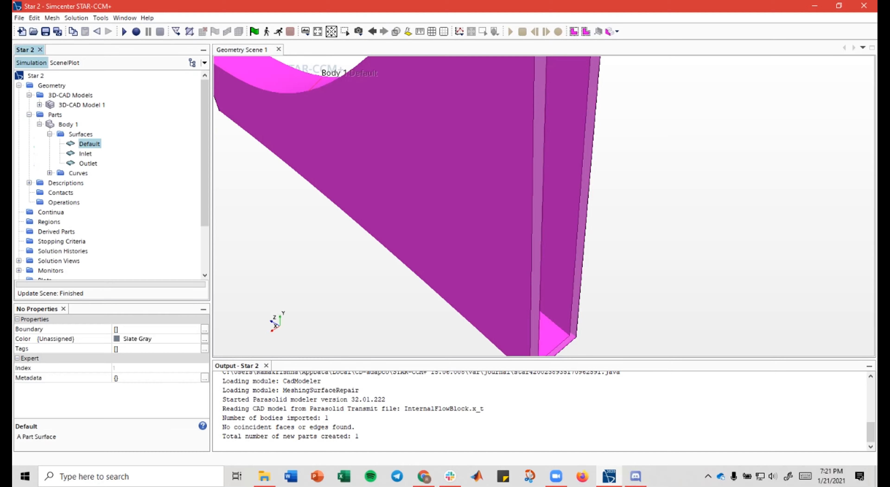
# Step: Highlight the Inlet and Outlet surfaces of Body 1 in the scene and examine where each lies on the duct
pyautogui.moveTo(349, 200)
pyautogui.mouseDown(button='right')
pyautogui.moveTo(439, 187)
pyautogui.moveTo(488, 243)
pyautogui.mouseUp(button='right')
pyautogui.scroll(-5, 439, 187)
pyautogui.moveTo(488, 244)
pyautogui.mouseDown()
pyautogui.moveTo(550, 273)
pyautogui.moveTo(512, 211)
pyautogui.moveTo(547, 196)
pyautogui.moveTo(508, 117)
pyautogui.moveTo(468, 207)
pyautogui.moveTo(491, 173)
pyautogui.moveTo(539, 194)
pyautogui.moveTo(545, 221)
pyautogui.mouseUp()
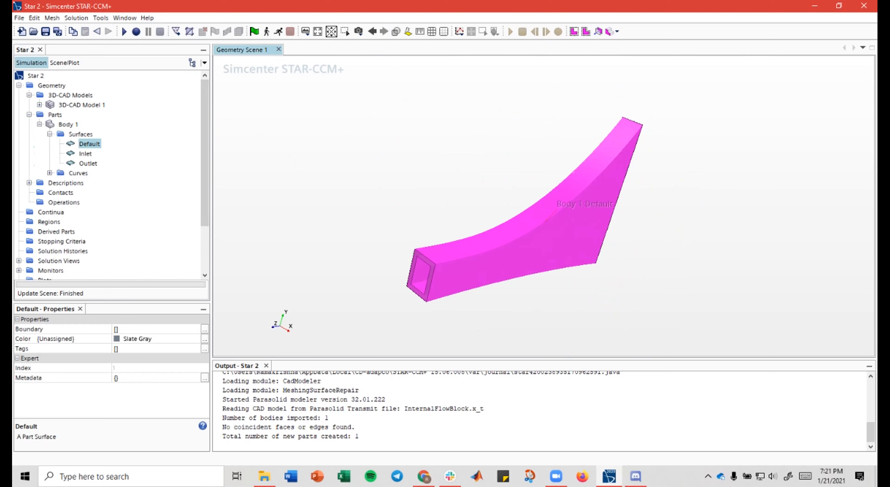
pyautogui.click(93, 153)
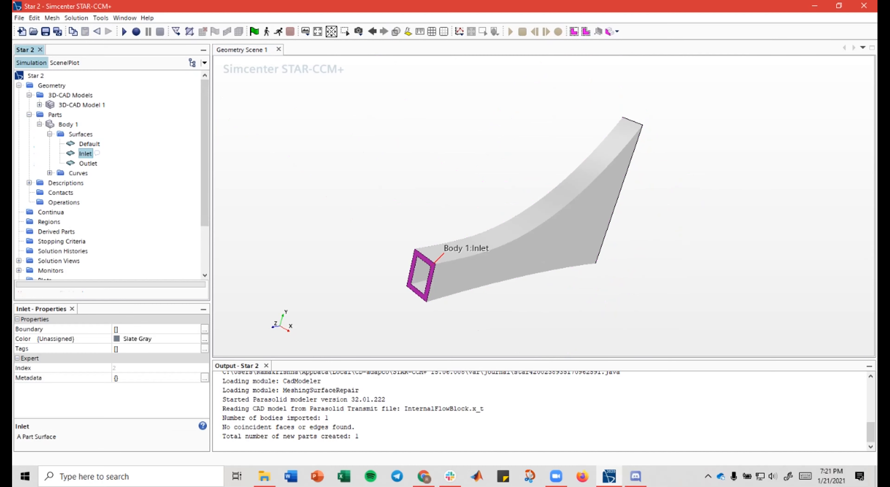
pyautogui.click(88, 163)
pyautogui.moveTo(424, 202); pyautogui.dragTo(379, 199)
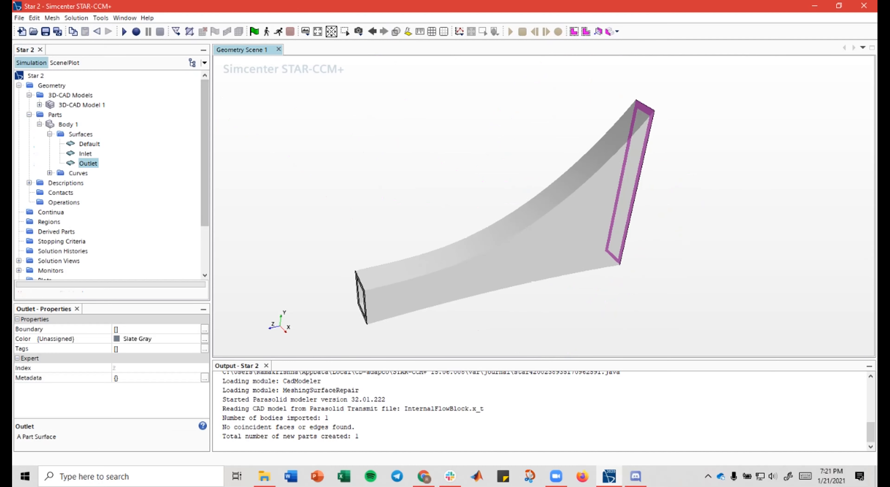
pyautogui.moveTo(428, 207); pyautogui.dragTo(386, 176, button='right')
pyautogui.moveTo(386, 176); pyautogui.dragTo(432, 177)
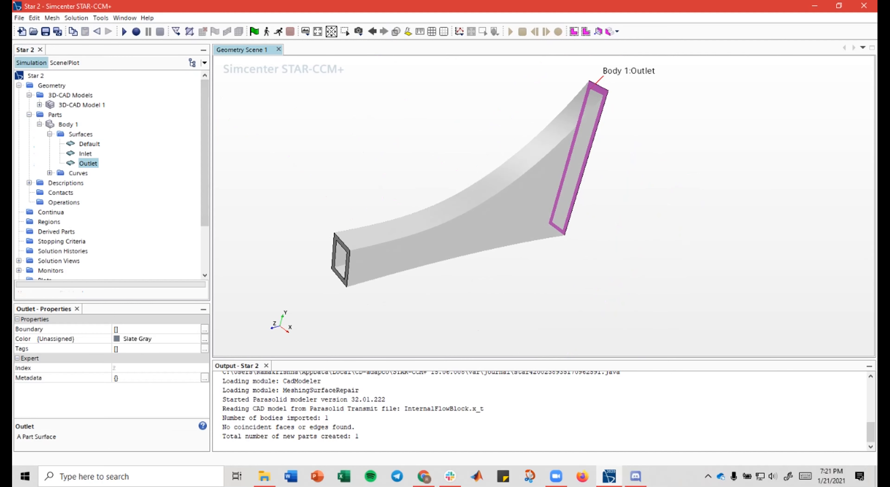
# Step: Start a new Fill Holes surface preparation operation with Body 1 as the input part
pyautogui.click(83, 202)
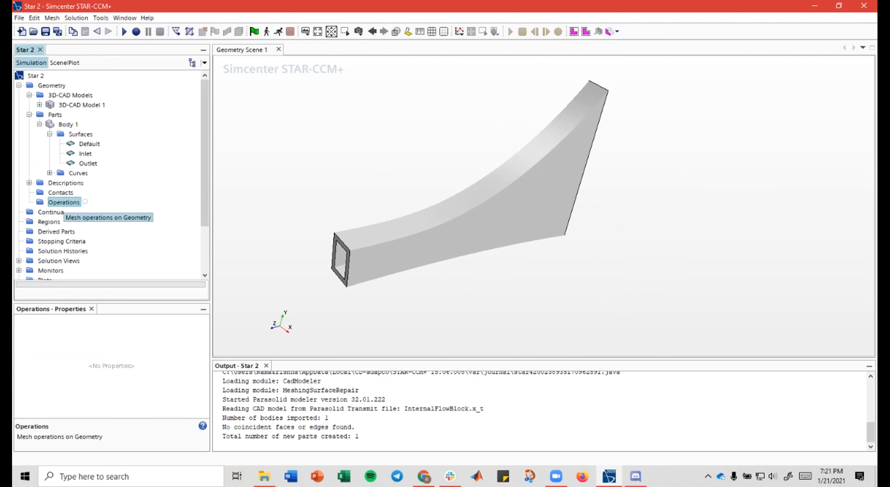
pyautogui.rightClick(64, 203)
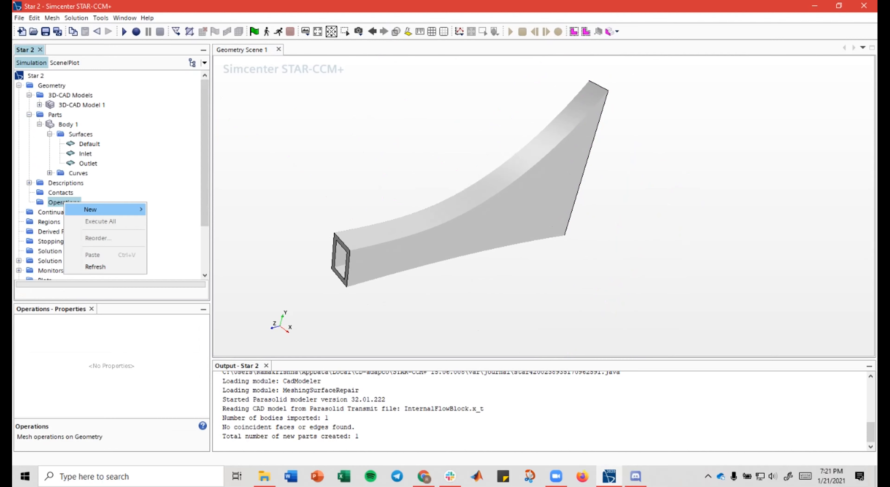
pyautogui.moveTo(103, 209)
pyautogui.moveTo(191, 209)
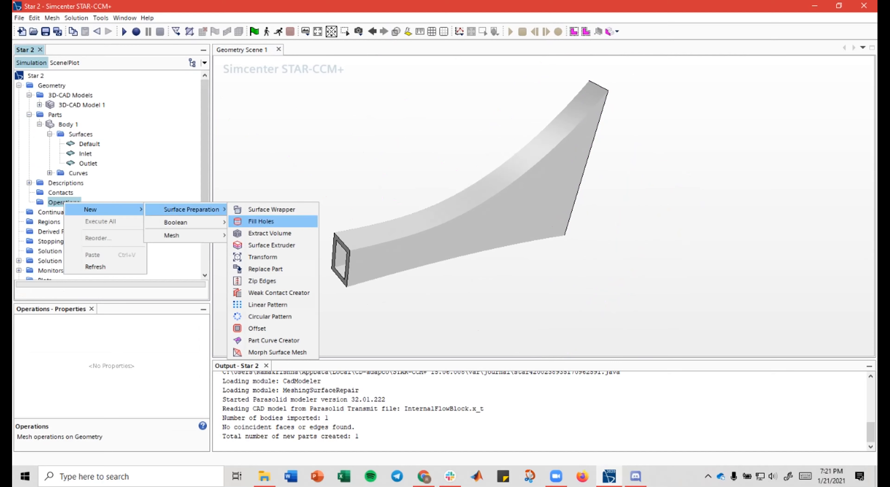
pyautogui.click(261, 221)
pyautogui.moveTo(384, 190); pyautogui.dragTo(134, 112)
pyautogui.click(295, 126)
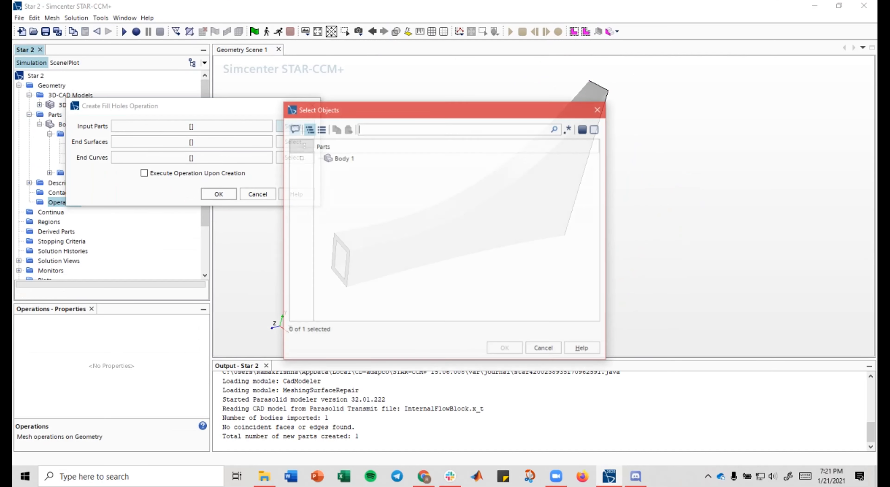
pyautogui.click(301, 158)
pyautogui.click(505, 348)
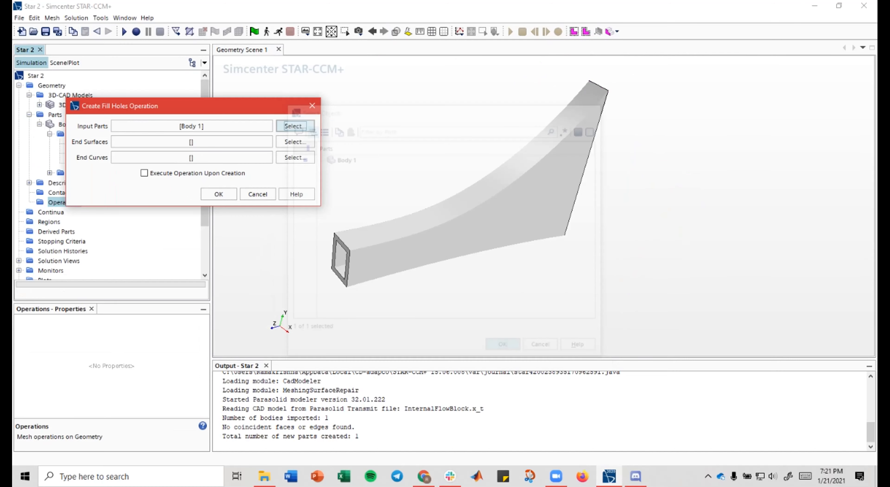
# Step: Assign the Inlet and Outlet surfaces of Body 1 as the end surfaces of the Fill Holes operation
pyautogui.click(294, 142)
pyautogui.moveTo(345, 109); pyautogui.dragTo(92, 72)
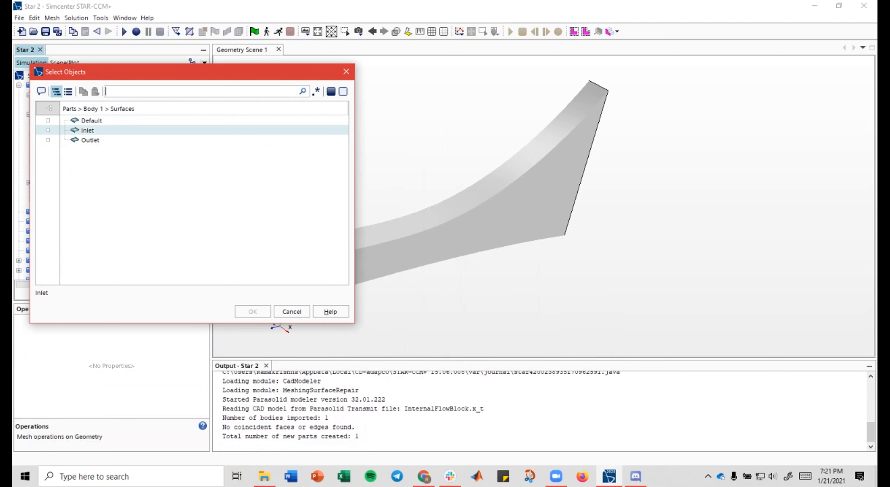
pyautogui.click(48, 130)
pyautogui.click(48, 140)
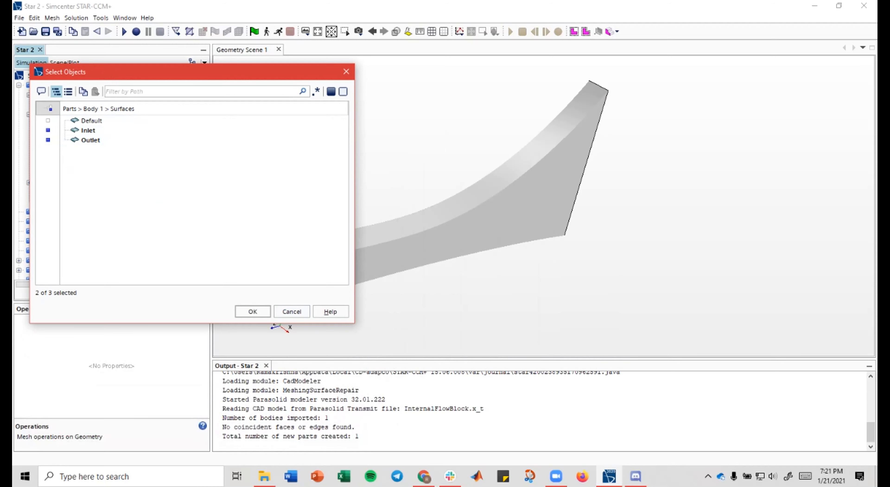
pyautogui.moveTo(235, 75); pyautogui.dragTo(715, 38)
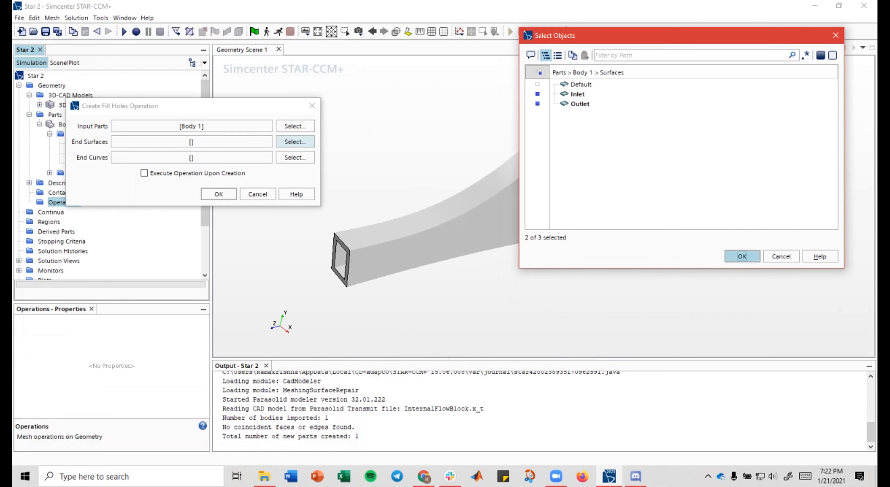
pyautogui.click(743, 256)
# Step: Assign the Default curve of Body 1 as the end curve of the Fill Holes operation
pyautogui.click(296, 158)
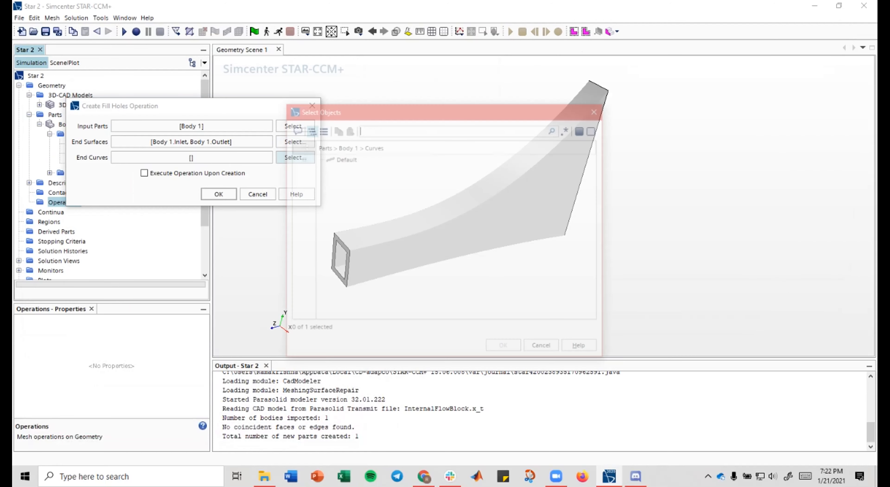
pyautogui.click(301, 158)
pyautogui.moveTo(449, 109); pyautogui.dragTo(479, 86)
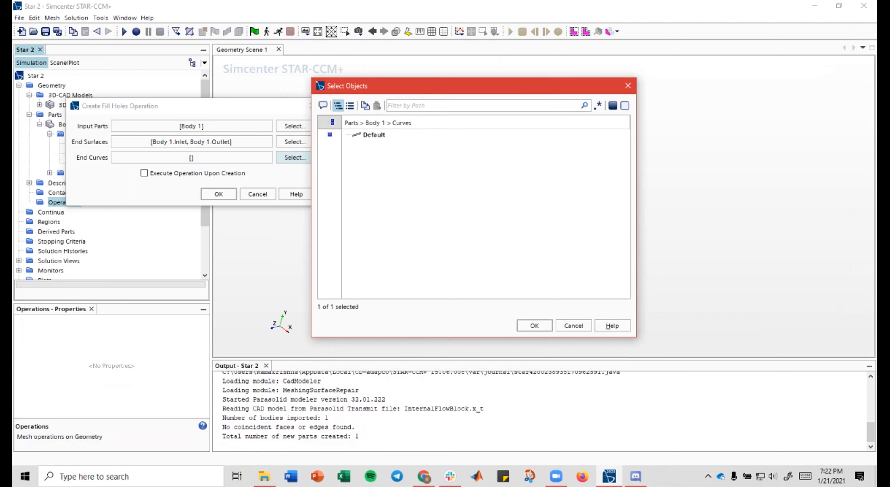
pyautogui.click(535, 325)
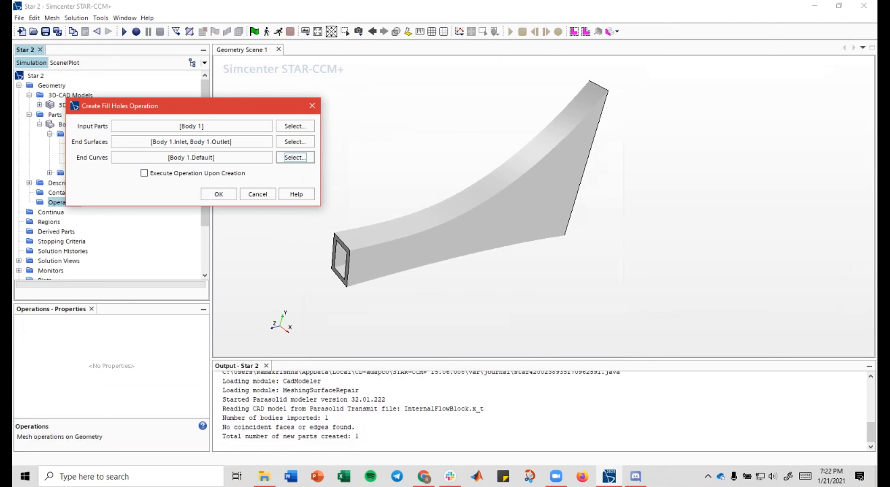
# Step: Set the Fill Holes operation to execute upon creation and create it
pyautogui.press('Tab')
pyautogui.press('space')
pyautogui.moveTo(243, 106); pyautogui.dragTo(270, 74)
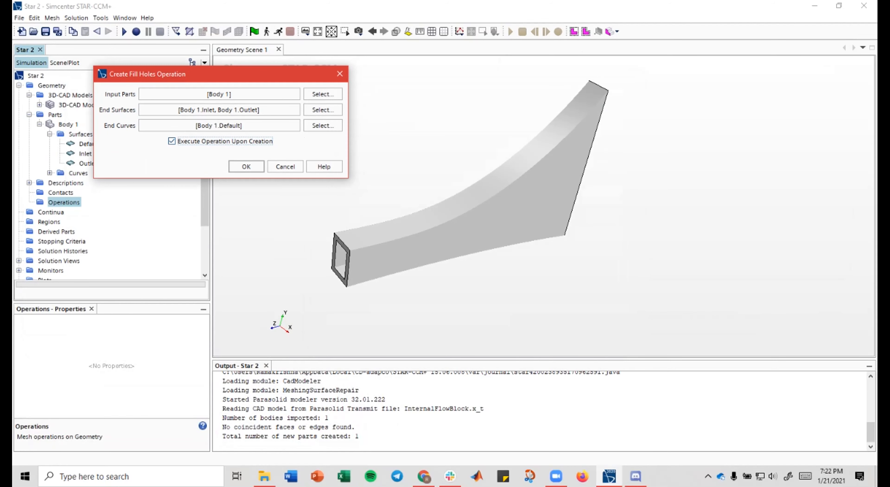
pyautogui.press('Tab')
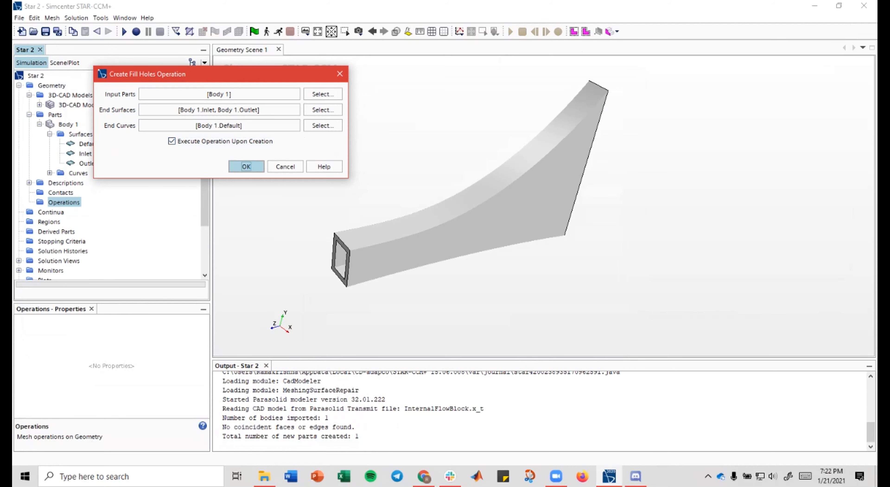
pyautogui.press('Return')
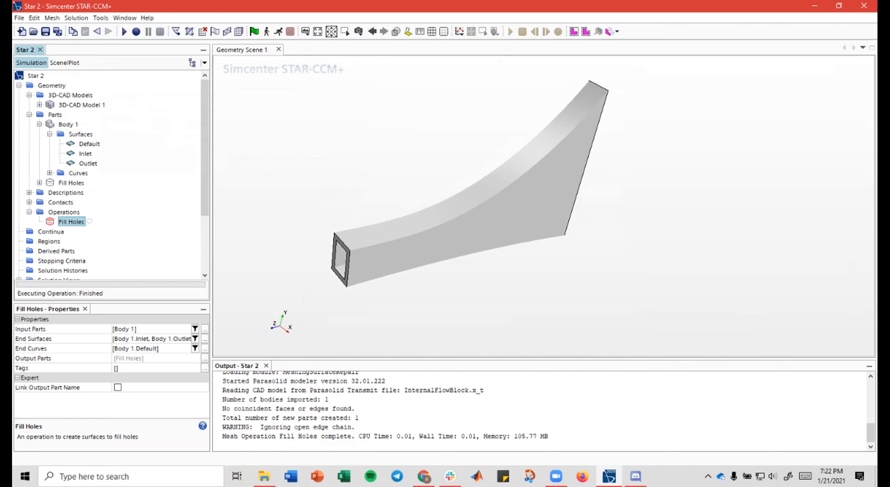
# Step: Highlight the Fill Holes part in the scene and examine how it caps both open ends of the duct
pyautogui.click(71, 183)
pyautogui.moveTo(405, 163); pyautogui.dragTo(459, 161, button='right')
pyautogui.moveTo(459, 161)
pyautogui.mouseDown()
pyautogui.moveTo(459, 170)
pyautogui.moveTo(460, 160)
pyautogui.mouseUp()
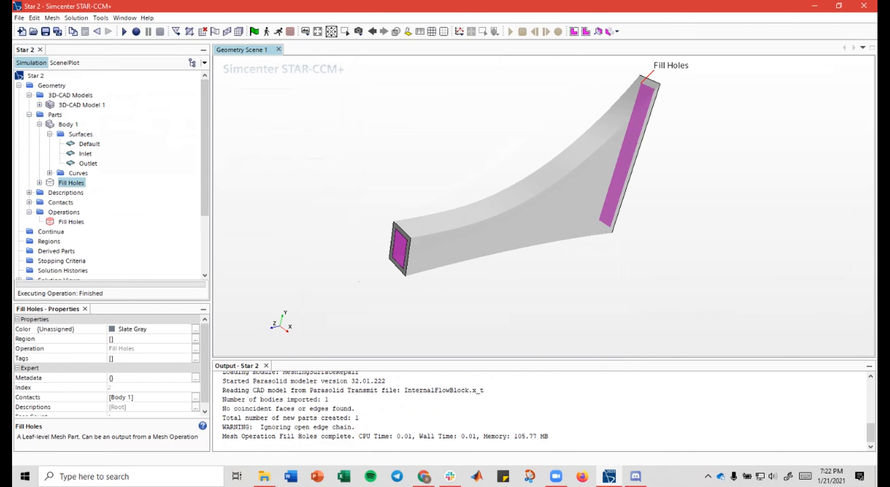
pyautogui.moveTo(417, 160); pyautogui.dragTo(408, 192, button='right')
pyautogui.moveTo(409, 192); pyautogui.dragTo(378, 190)
pyautogui.scroll(3, 449, 242)
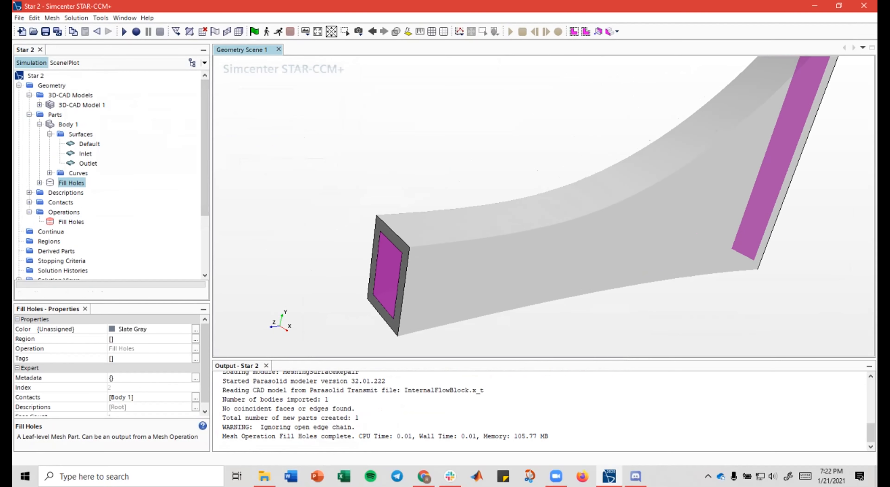
pyautogui.scroll(-2, 449, 242)
pyautogui.moveTo(587, 166); pyautogui.dragTo(527, 224)
pyautogui.moveTo(501, 193); pyautogui.dragTo(585, 159, button='right')
pyautogui.moveTo(567, 194); pyautogui.dragTo(632, 211)
pyautogui.moveTo(553, 207); pyautogui.dragTo(636, 157, button='right')
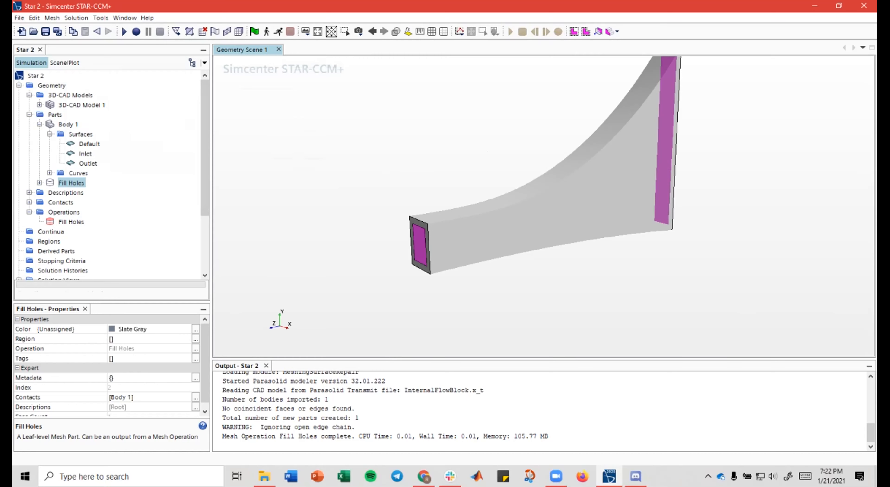
pyautogui.moveTo(416, 196); pyautogui.dragTo(341, 189, button='right')
pyautogui.moveTo(433, 197); pyautogui.dragTo(467, 204)
pyautogui.moveTo(467, 205); pyautogui.dragTo(499, 203, button='right')
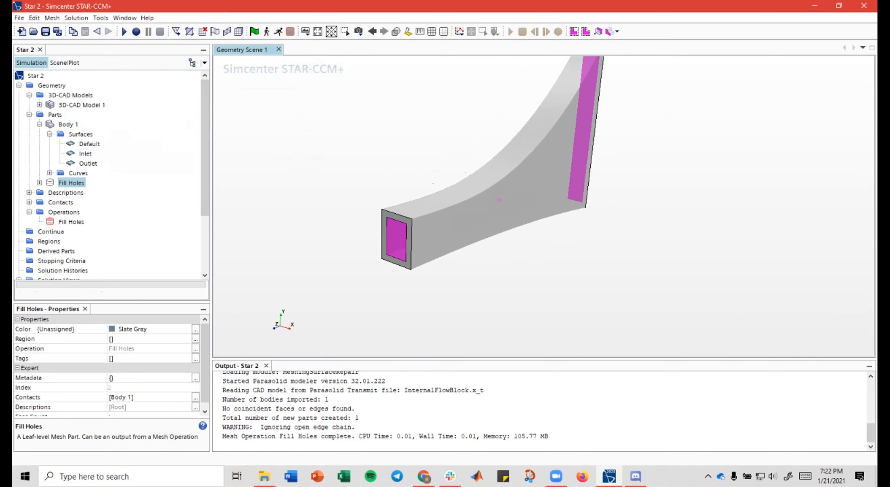
pyautogui.scroll(-3, 498, 203)
pyautogui.click(649, 187)
pyautogui.moveTo(649, 187); pyautogui.dragTo(626, 190, button='right')
pyautogui.moveTo(626, 191); pyautogui.dragTo(592, 191)
pyautogui.moveTo(402, 228); pyautogui.dragTo(427, 230)
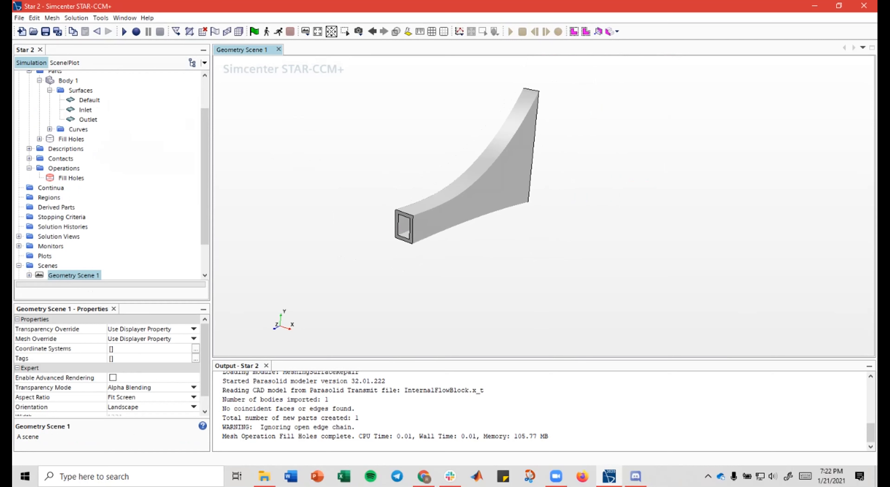
pyautogui.moveTo(428, 230); pyautogui.dragTo(437, 238, button='right')
pyautogui.moveTo(455, 225)
pyautogui.mouseDown()
pyautogui.moveTo(494, 223)
pyautogui.moveTo(434, 226)
pyautogui.moveTo(567, 223)
pyautogui.moveTo(470, 227)
pyautogui.mouseUp()
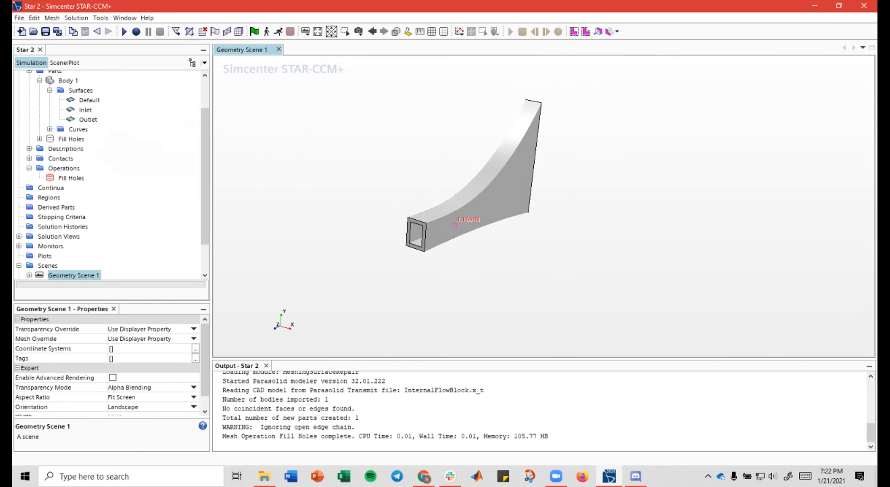
pyautogui.moveTo(471, 227); pyautogui.dragTo(463, 227)
# Step: Start a new Extract Volume surface preparation operation with the Body 1 and Fill Holes parts as input
pyautogui.click(63, 168)
pyautogui.rightClick(62, 168)
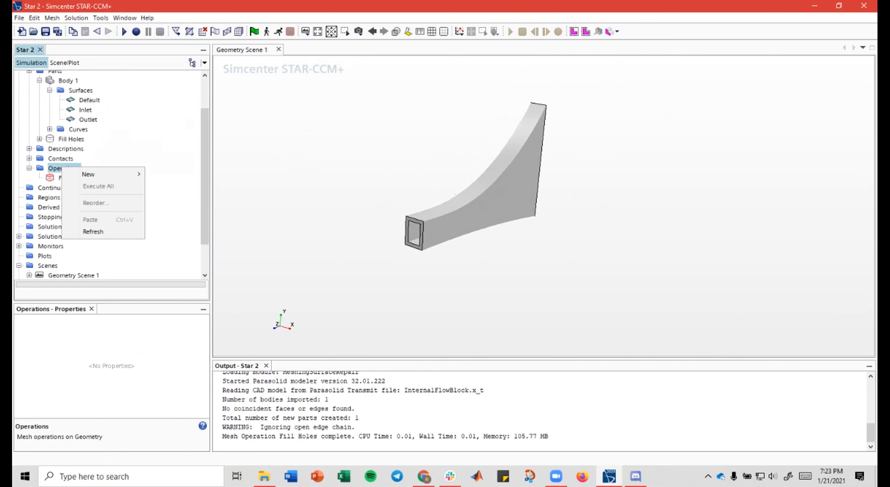
pyautogui.press('Escape')
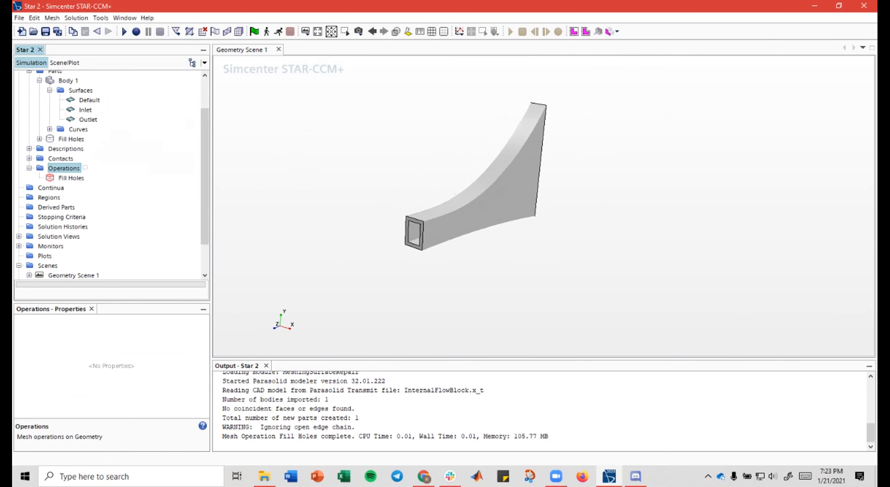
pyautogui.rightClick(58, 168)
pyautogui.moveTo(84, 175)
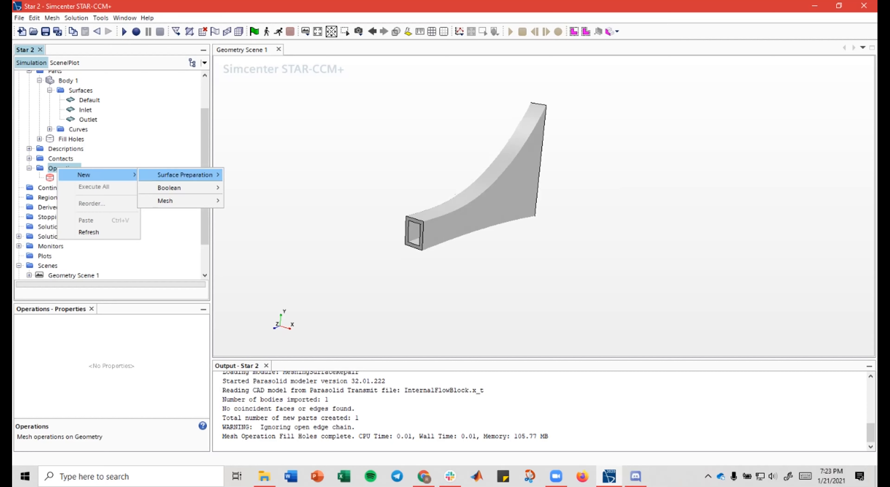
pyautogui.moveTo(185, 175)
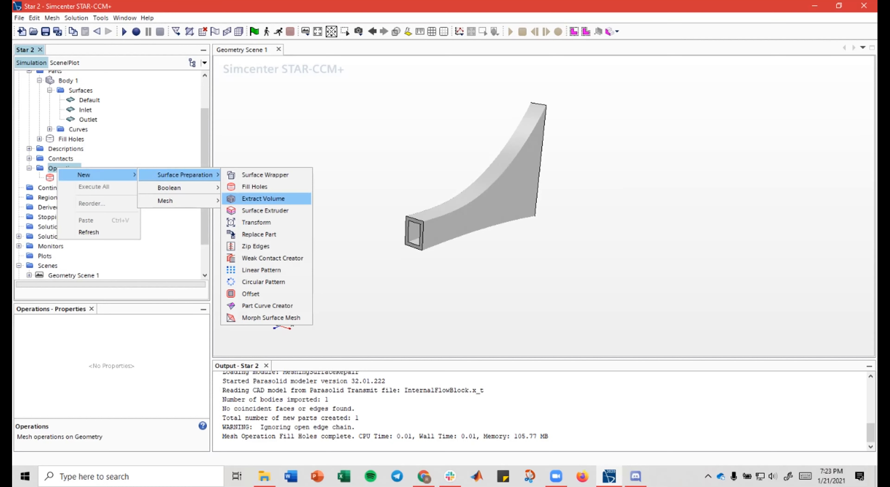
pyautogui.click(263, 198)
pyautogui.moveTo(359, 99); pyautogui.dragTo(146, 48)
pyautogui.click(123, 92)
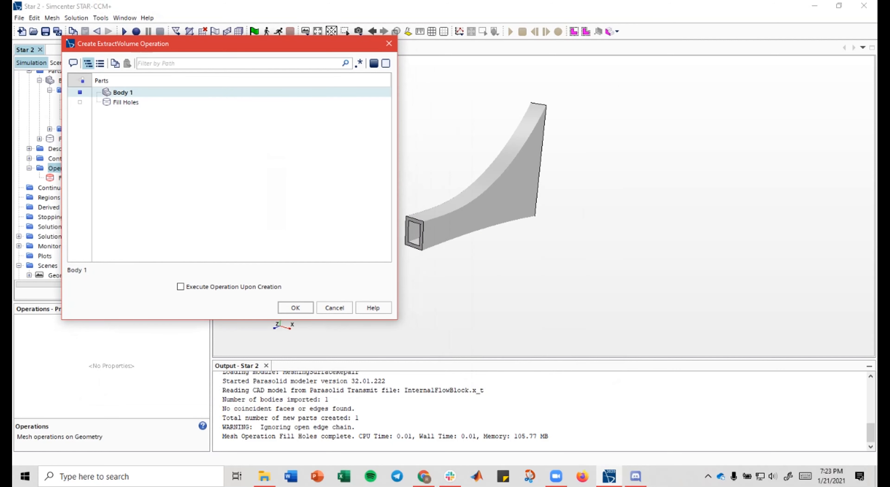
pyautogui.click(126, 102)
pyautogui.moveTo(108, 46); pyautogui.dragTo(607, 62)
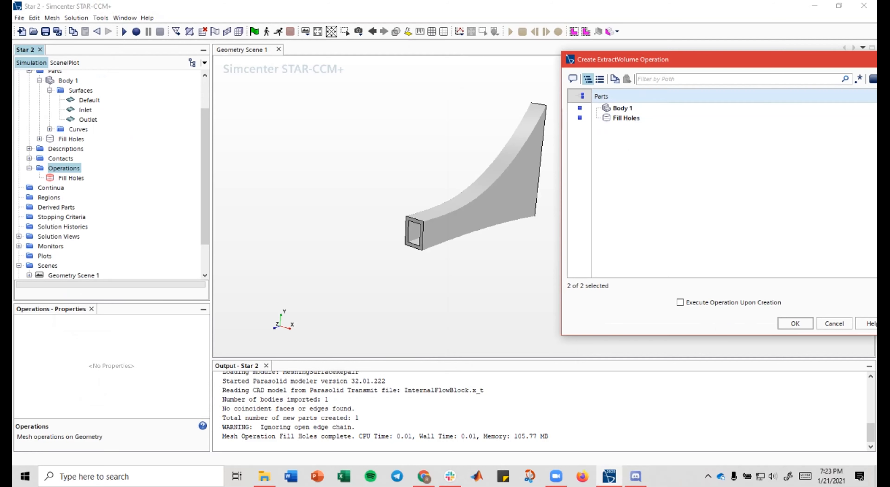
# Step: Set the Extract Volume operation to execute upon creation and create it
pyautogui.moveTo(687, 62); pyautogui.dragTo(675, 56)
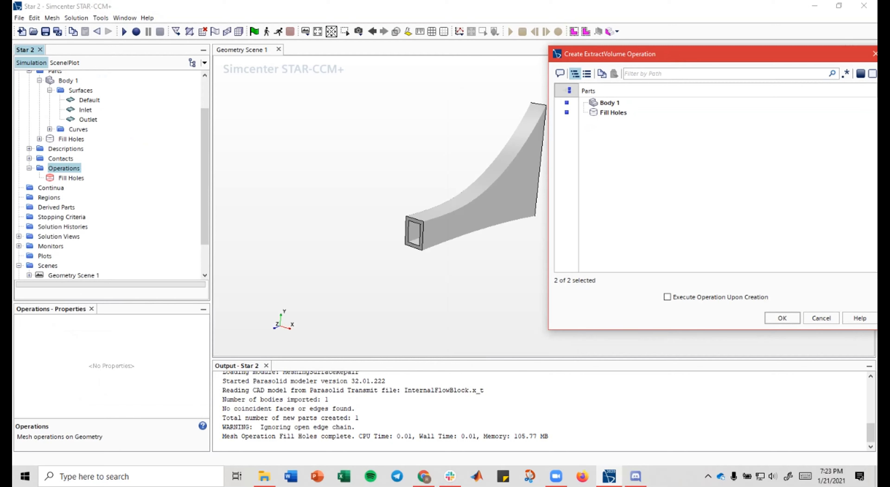
pyautogui.click(668, 297)
pyautogui.moveTo(692, 54); pyautogui.dragTo(445, 20)
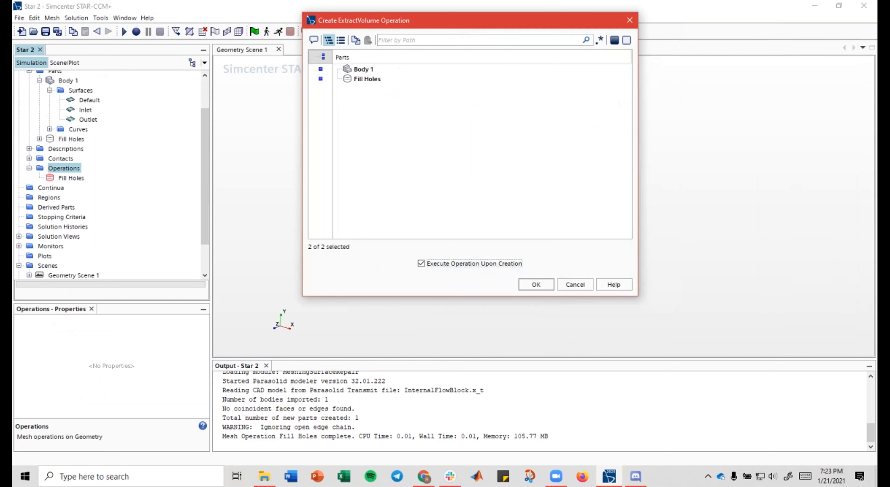
pyautogui.click(536, 284)
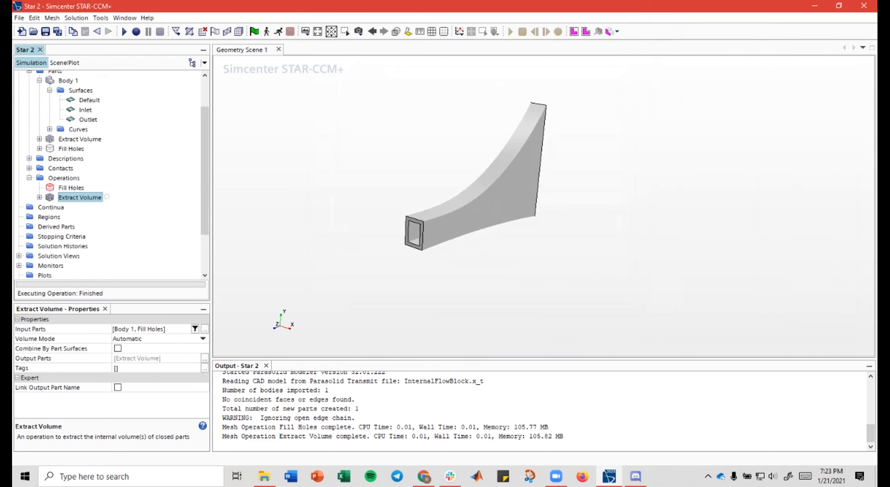
# Step: Highlight the Extract Volume part in the scene and examine the internal flow volume inside the duct walls
pyautogui.click(71, 148)
pyautogui.moveTo(477, 177)
pyautogui.mouseDown(button='right')
pyautogui.moveTo(387, 159)
pyautogui.moveTo(458, 181)
pyautogui.mouseUp(button='right')
pyautogui.click(80, 139)
pyautogui.moveTo(458, 182); pyautogui.dragTo(361, 162)
pyautogui.moveTo(361, 162); pyautogui.dragTo(480, 184, button='right')
pyautogui.moveTo(479, 183)
pyautogui.mouseDown()
pyautogui.moveTo(603, 205)
pyautogui.moveTo(494, 194)
pyautogui.mouseUp()
pyautogui.scroll(4, 518, 199)
pyautogui.moveTo(518, 198); pyautogui.dragTo(585, 199, button='right')
pyautogui.moveTo(584, 199); pyautogui.dragTo(675, 224)
pyautogui.moveTo(595, 225); pyautogui.dragTo(553, 204)
pyautogui.moveTo(553, 204); pyautogui.dragTo(560, 183, button='right')
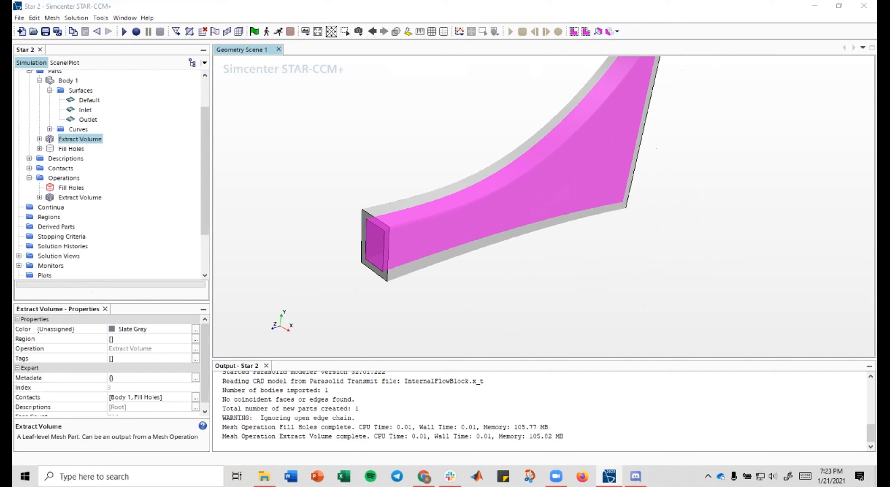
pyautogui.moveTo(477, 158)
pyautogui.mouseDown()
pyautogui.moveTo(486, 162)
pyautogui.moveTo(467, 161)
pyautogui.moveTo(484, 162)
pyautogui.mouseUp()
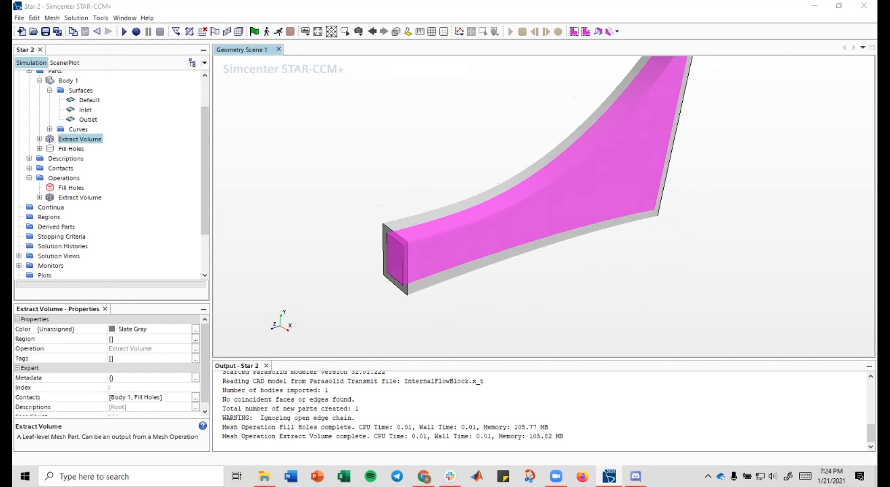
pyautogui.click(71, 187)
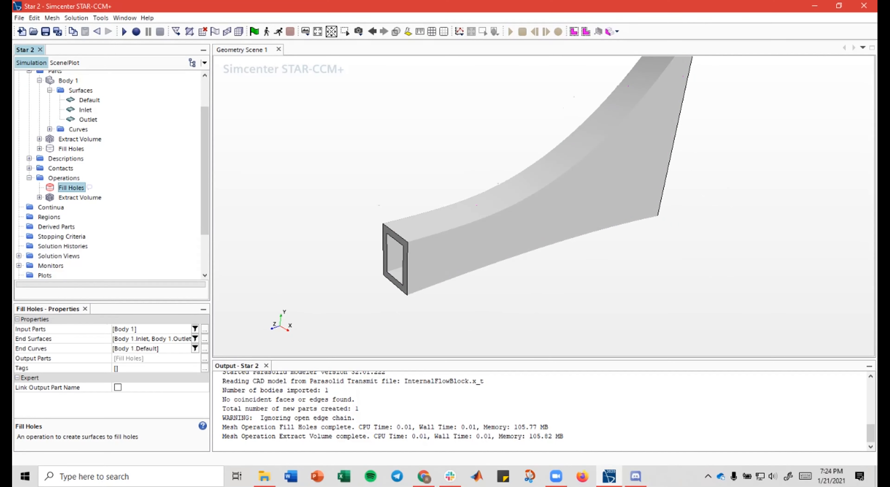
pyautogui.rightClick(79, 187)
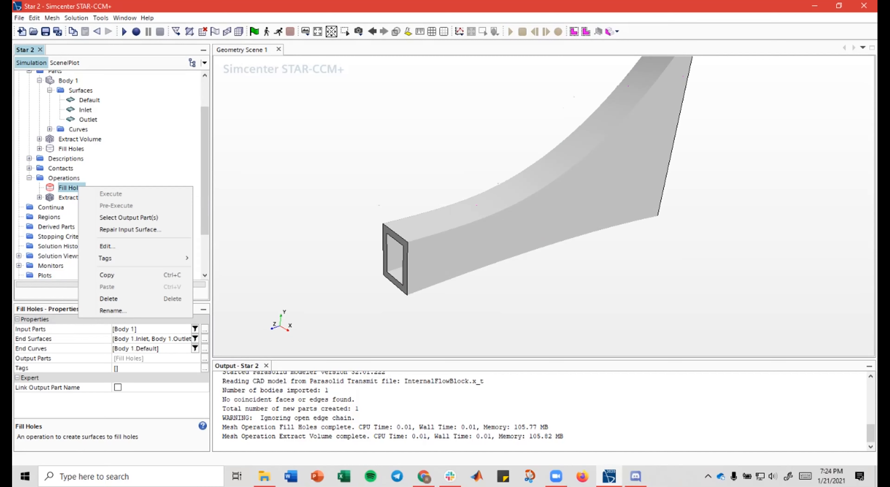
pyautogui.press('Escape')
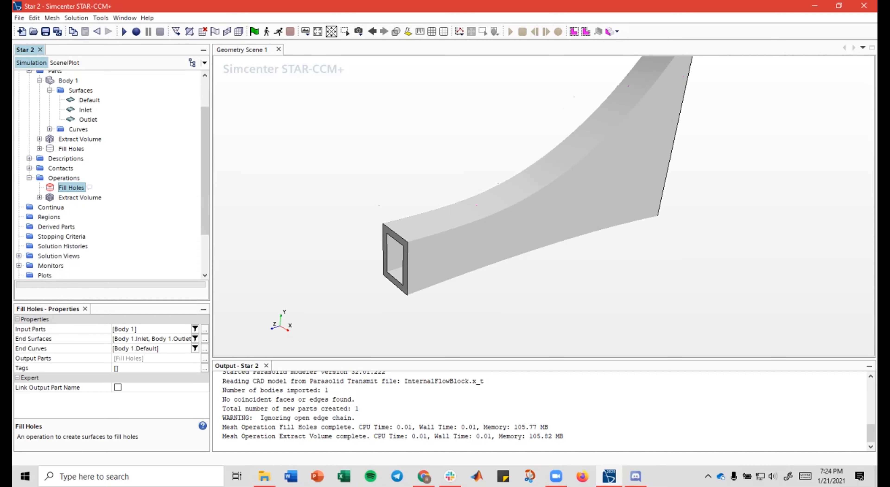
# Step: Highlight Body 1's Inlet and Outlet surfaces alternately and compare their rim faces at the two duct ends
pyautogui.scroll(1, 107, 173)
pyautogui.click(86, 139)
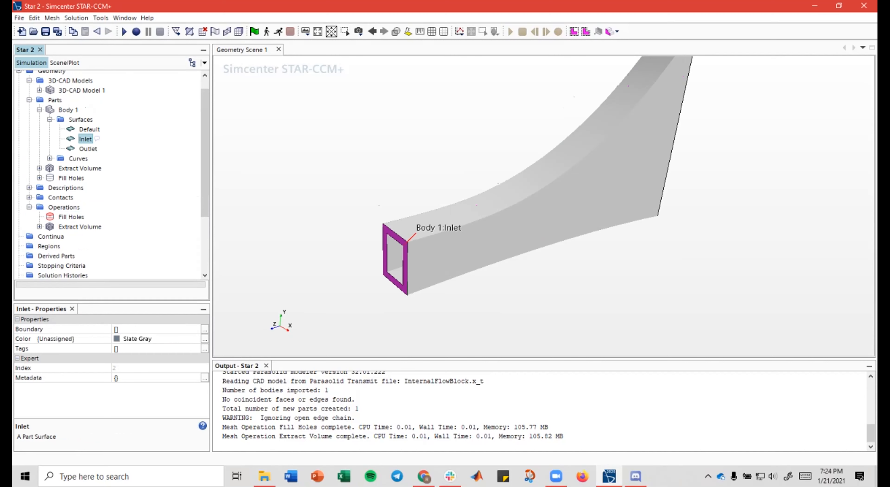
pyautogui.click(88, 148)
pyautogui.moveTo(461, 187); pyautogui.dragTo(407, 227, button='right')
pyautogui.scroll(-2, 407, 226)
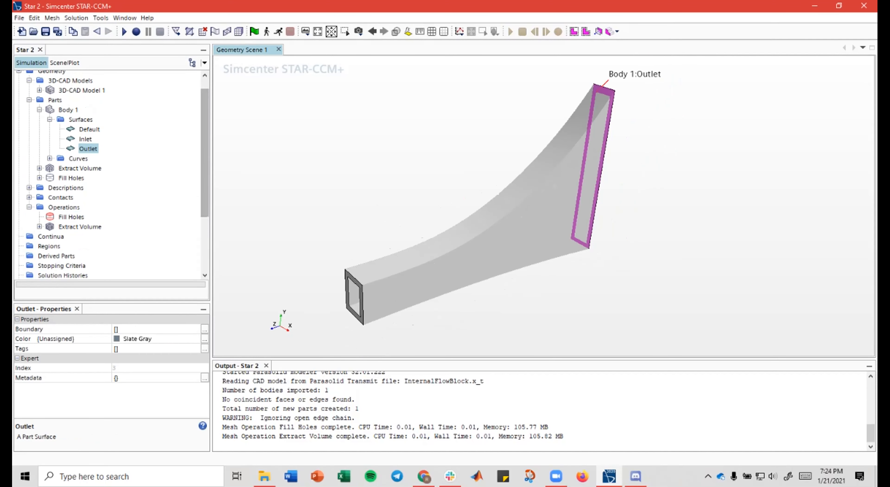
pyautogui.click(85, 139)
pyautogui.click(88, 149)
pyautogui.click(86, 139)
pyautogui.click(88, 148)
pyautogui.click(86, 140)
pyautogui.click(88, 149)
pyautogui.click(85, 139)
pyautogui.click(88, 148)
pyautogui.click(86, 139)
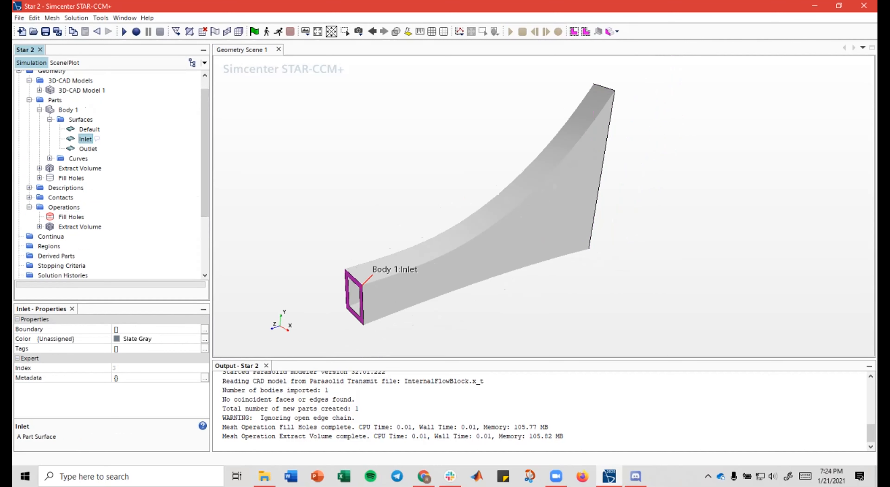
pyautogui.click(88, 148)
# Step: Open Split by Patch on Body 1's Default surface and examine the coloured patches around the duct's inlet end
pyautogui.rightClick(89, 129)
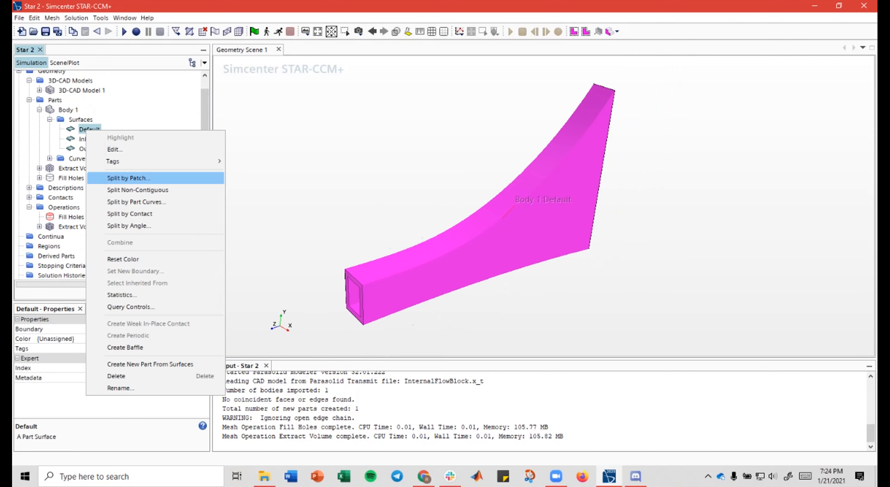
pyautogui.click(129, 178)
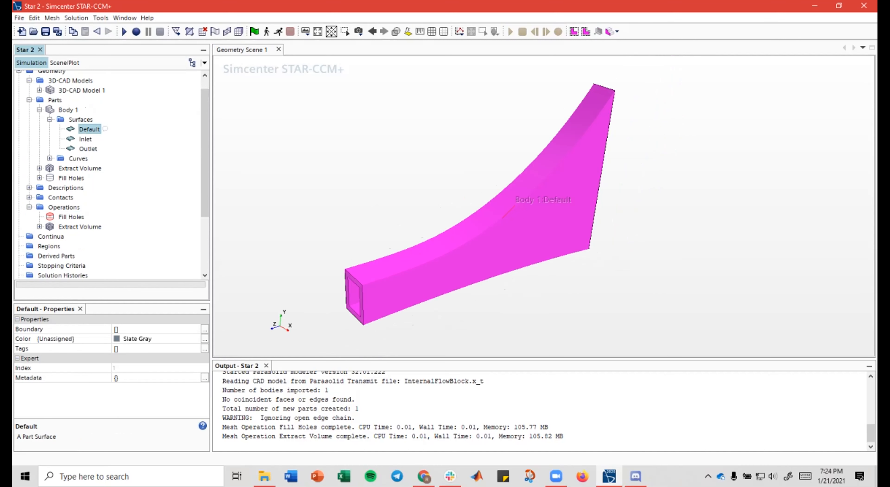
pyautogui.rightClick(91, 130)
pyautogui.click(89, 130)
pyautogui.rightClick(89, 129)
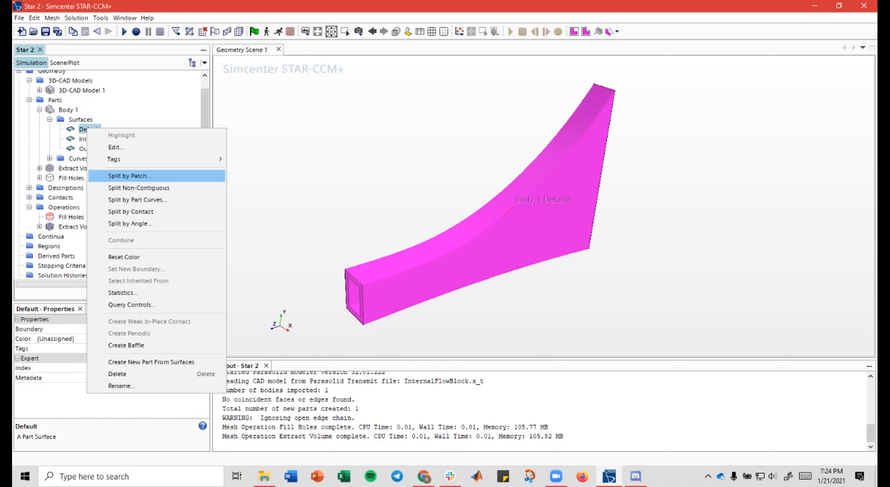
pyautogui.click(129, 176)
pyautogui.moveTo(422, 228); pyautogui.dragTo(450, 183)
pyautogui.scroll(5, 473, 184)
pyautogui.scroll(3, 435, 186)
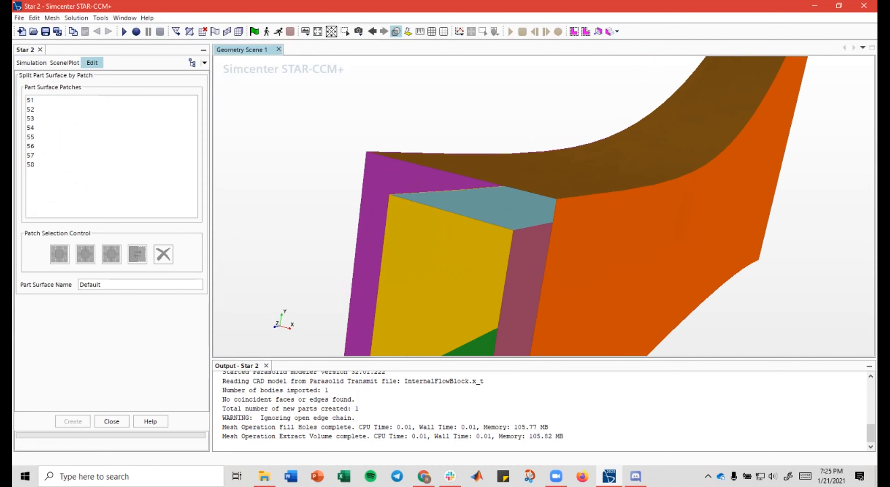
pyautogui.moveTo(436, 187); pyautogui.dragTo(401, 151, button='middle')
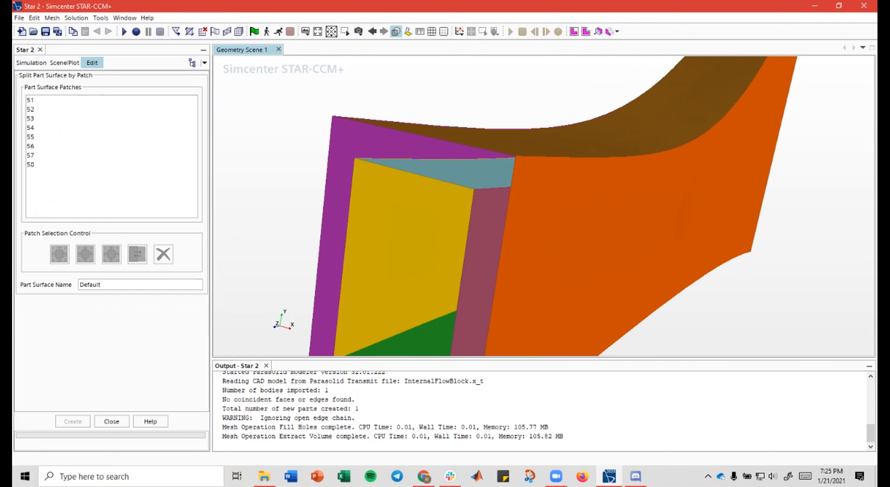
pyautogui.moveTo(103, 285); pyautogui.dragTo(79, 284)
pyautogui.click(101, 284)
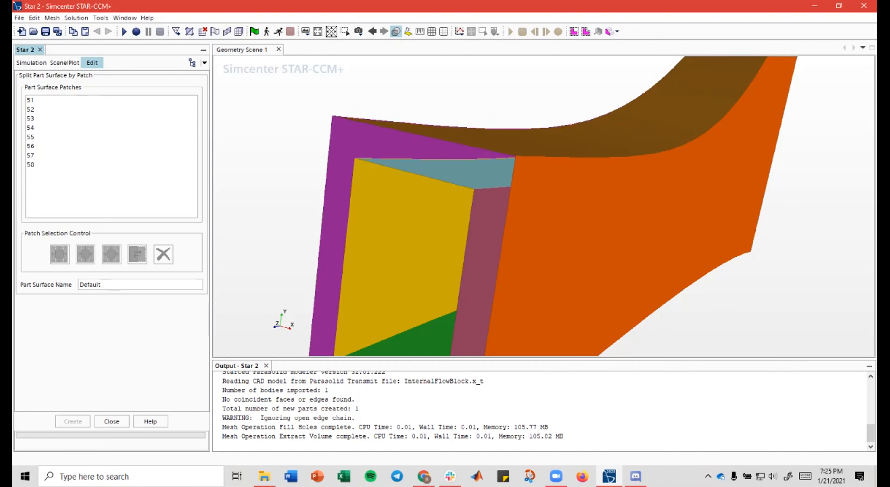
# Step: Inspect the Default surface's patches at the outlet end, and leave Split by Patch without creating a surface
pyautogui.scroll(-8, 431, 161)
pyautogui.moveTo(432, 161); pyautogui.dragTo(267, 173)
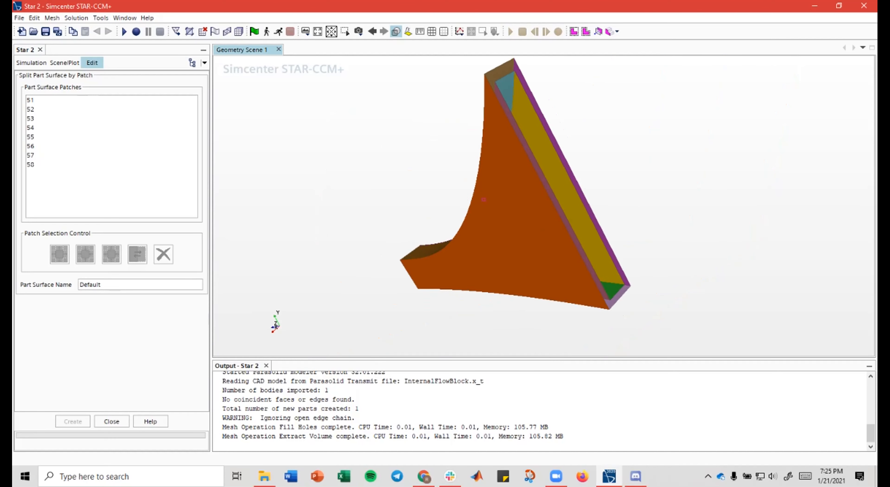
pyautogui.moveTo(484, 200); pyautogui.dragTo(431, 211)
pyautogui.scroll(7, 430, 212)
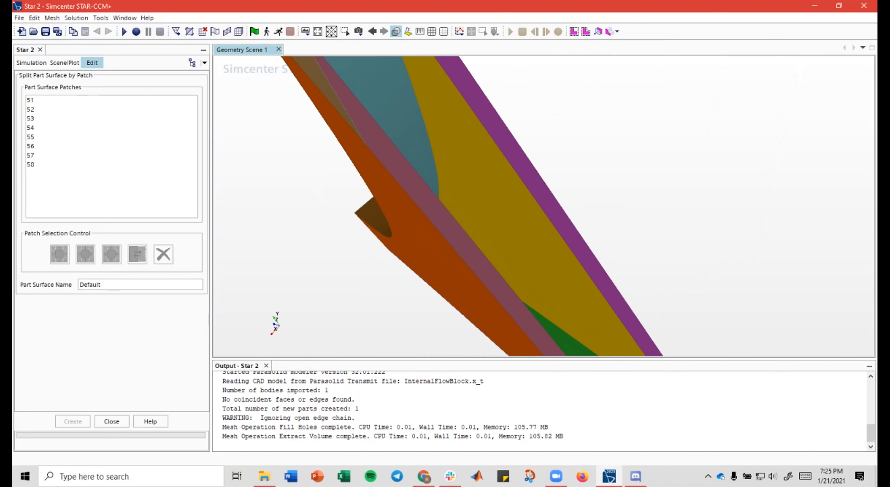
pyautogui.doubleClick(101, 284)
pyautogui.click(101, 284)
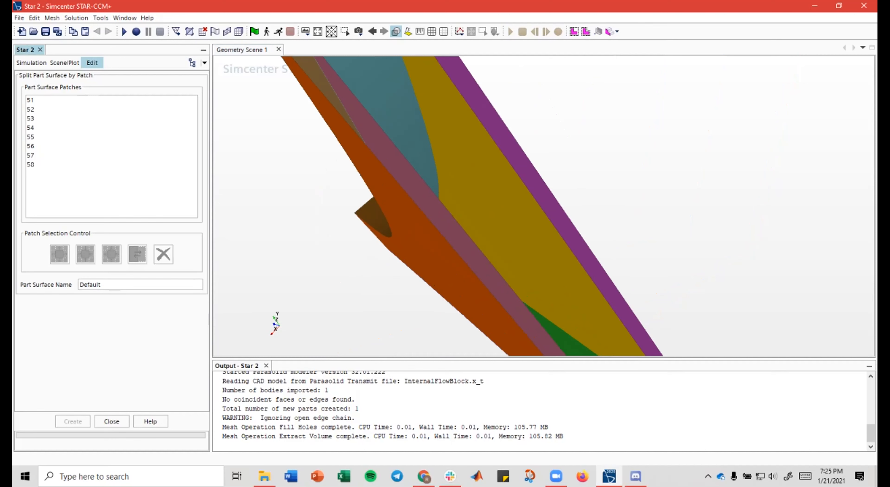
pyautogui.click(111, 421)
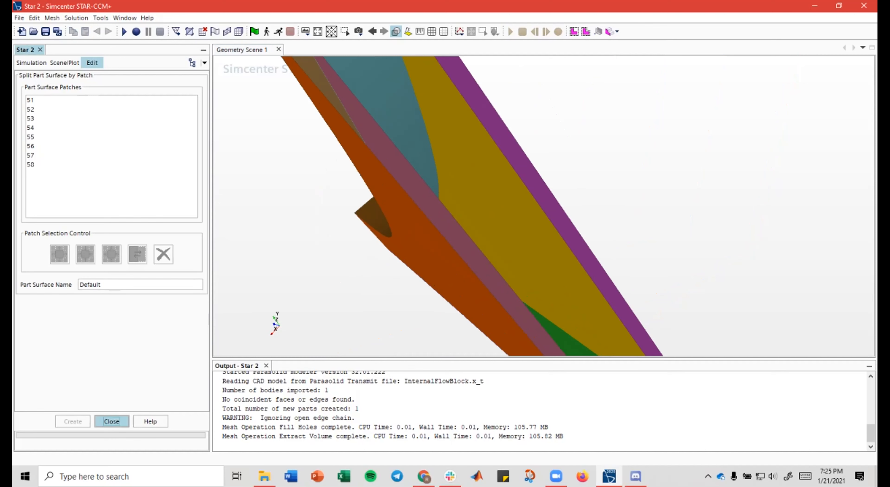
pyautogui.moveTo(518, 215)
pyautogui.mouseDown()
pyautogui.moveTo(727, 225)
pyautogui.moveTo(686, 209)
pyautogui.mouseUp()
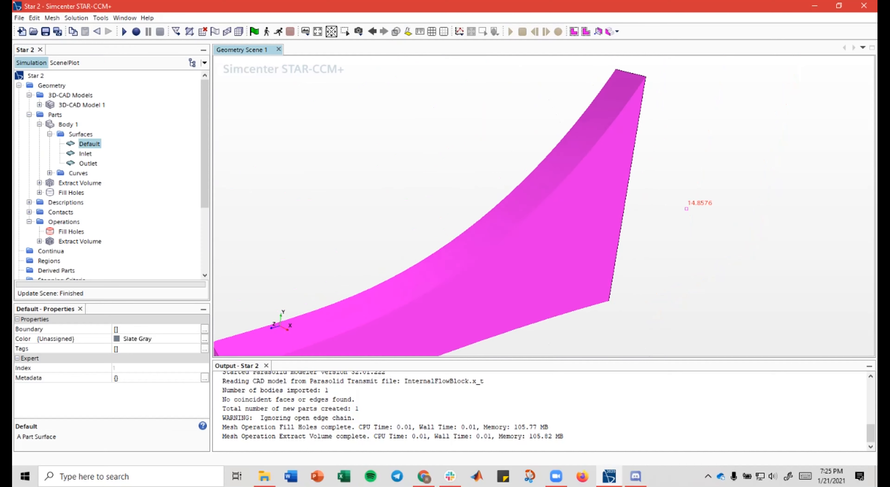
pyautogui.scroll(-3, 686, 208)
pyautogui.click(431, 208)
pyautogui.moveTo(431, 209); pyautogui.dragTo(384, 219, button='right')
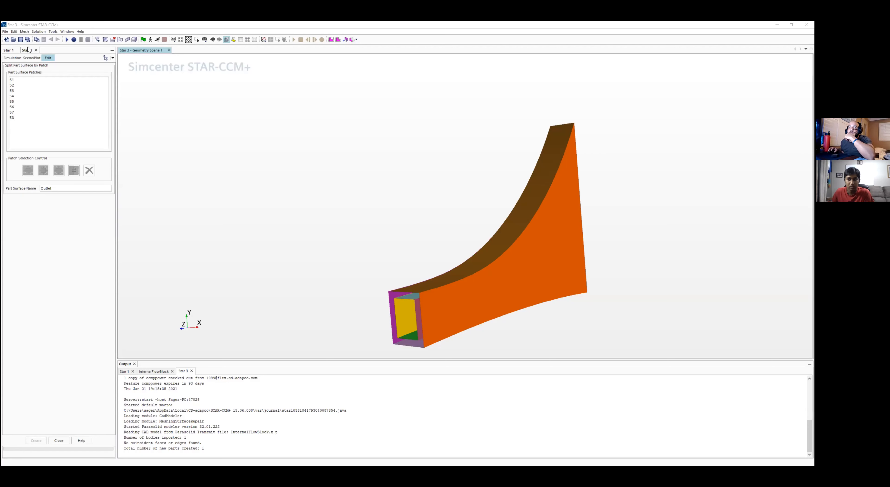
# Step: Return to the Star 3 simulation tree and compare the status of the Fill Holes and Extract Volume operations
pyautogui.click(9, 58)
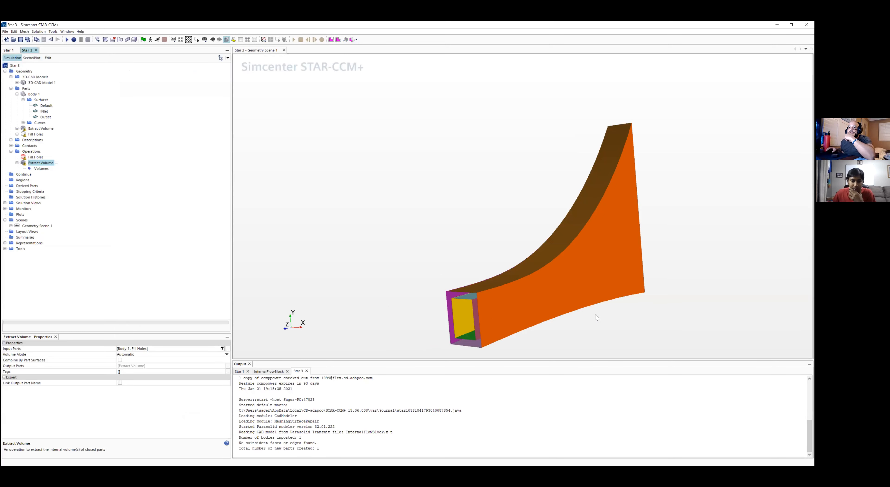
pyautogui.scroll(1, 595, 312)
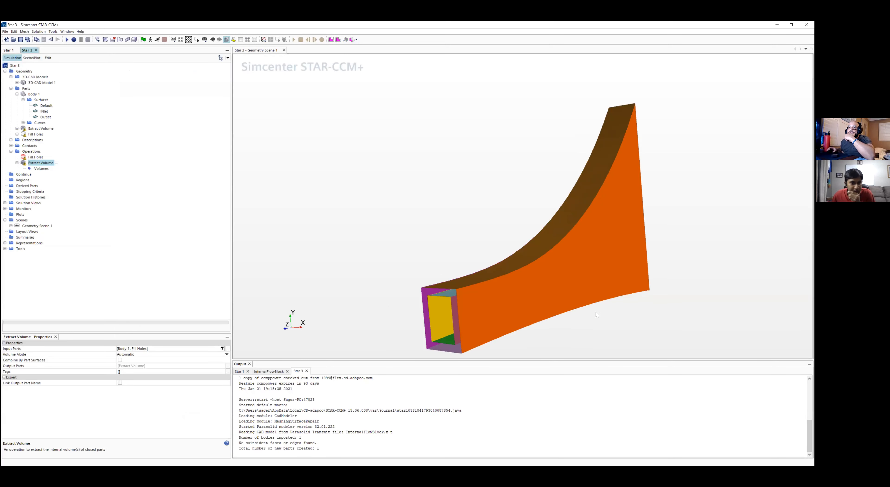
pyautogui.click(32, 157)
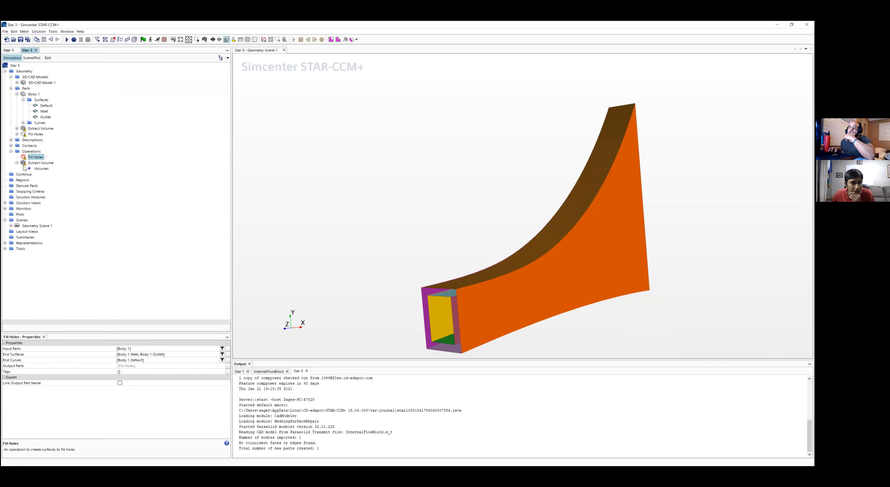
pyautogui.click(24, 162)
pyautogui.click(25, 162)
pyautogui.click(24, 158)
pyautogui.click(25, 162)
pyautogui.click(24, 159)
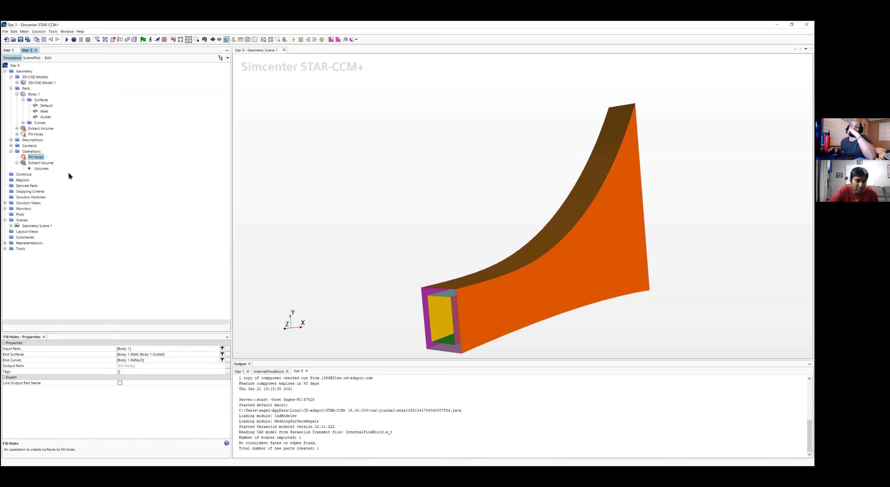
# Step: Execute all the mesh operations of the Star 3 simulation, covering Fill Holes and Extract Volume
pyautogui.rightClick(38, 158)
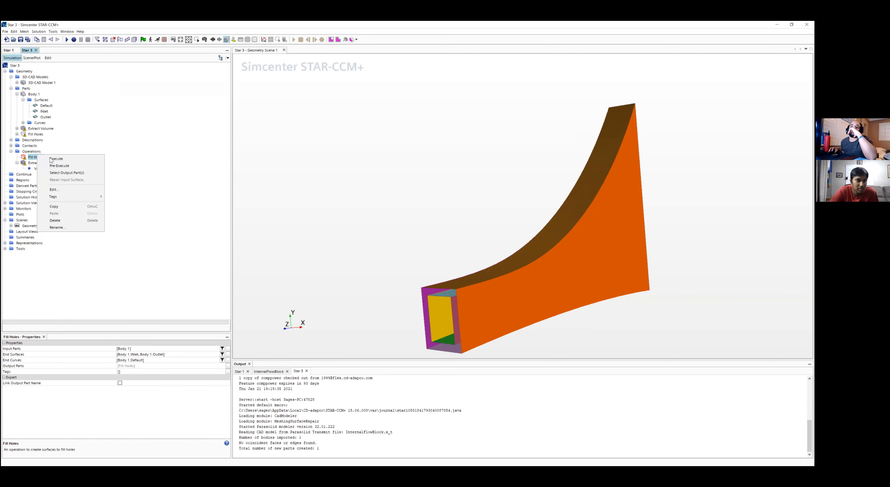
pyautogui.click(33, 152)
pyautogui.rightClick(32, 152)
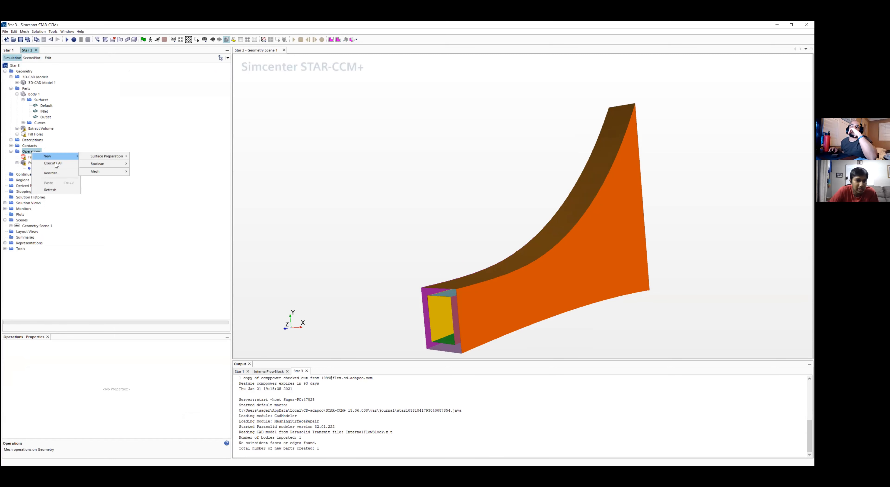
pyautogui.rightClick(37, 152)
pyautogui.click(45, 163)
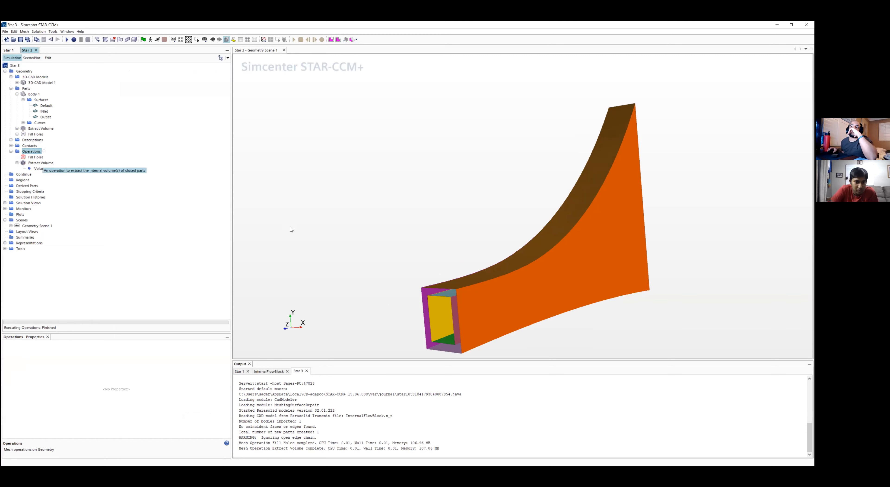
# Step: Open the Extract Volume operation's edit dialog, review its input parts and volume mode, and close it
pyautogui.click(31, 164)
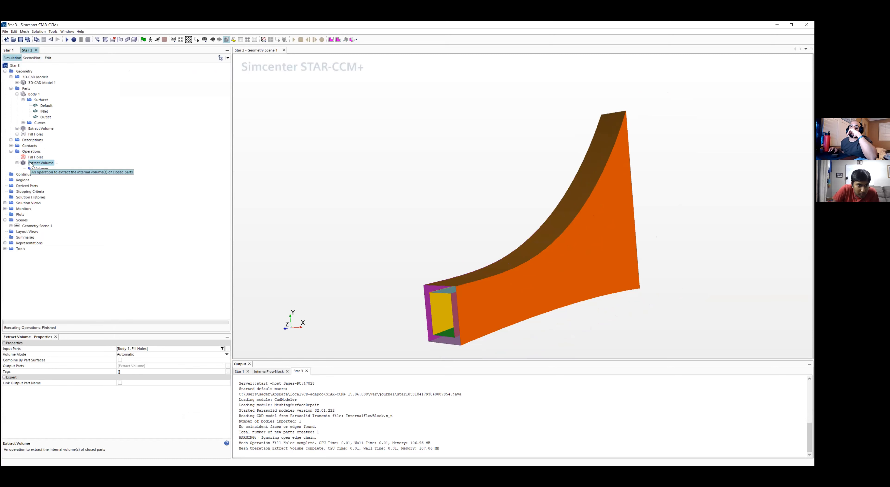
pyautogui.rightClick(30, 163)
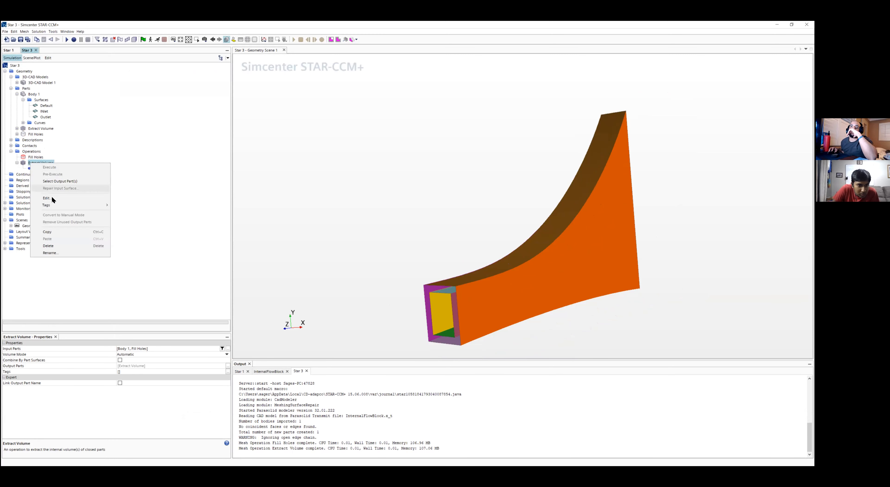
pyautogui.click(58, 199)
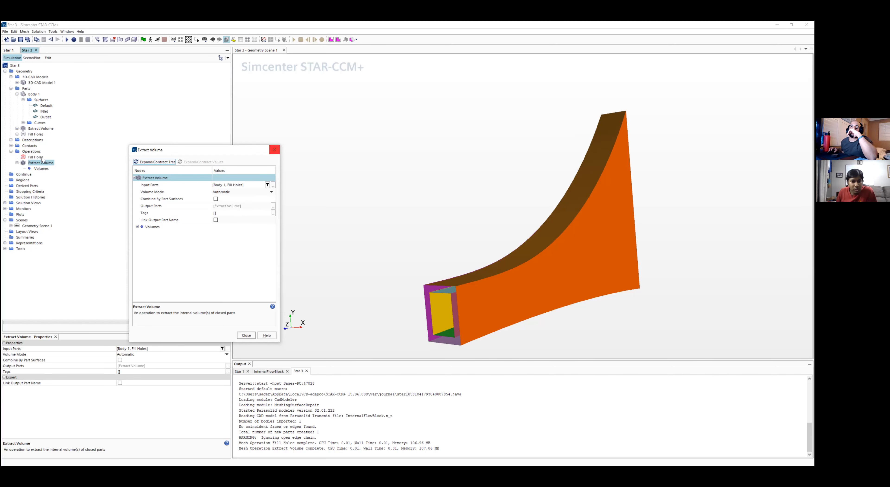
pyautogui.click(275, 150)
# Step: Open the Fill Holes operation's edit dialog and review which End Surfaces and End Curves are selected
pyautogui.rightClick(39, 157)
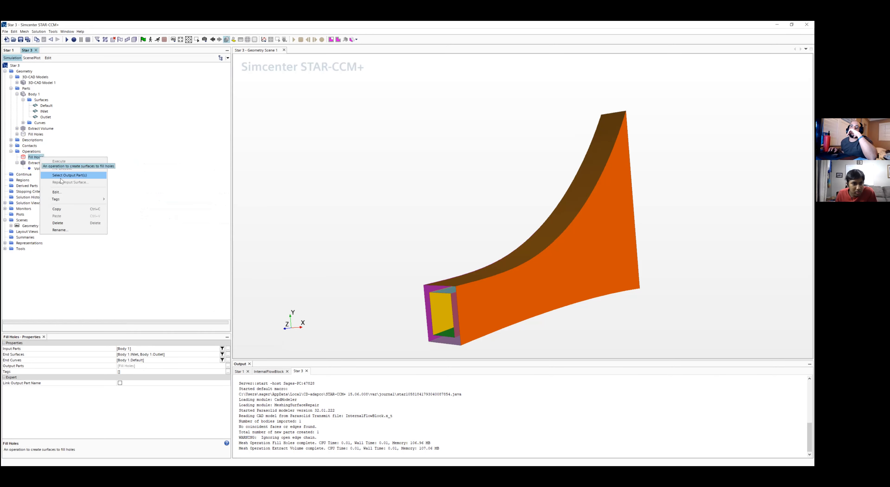
pyautogui.click(59, 192)
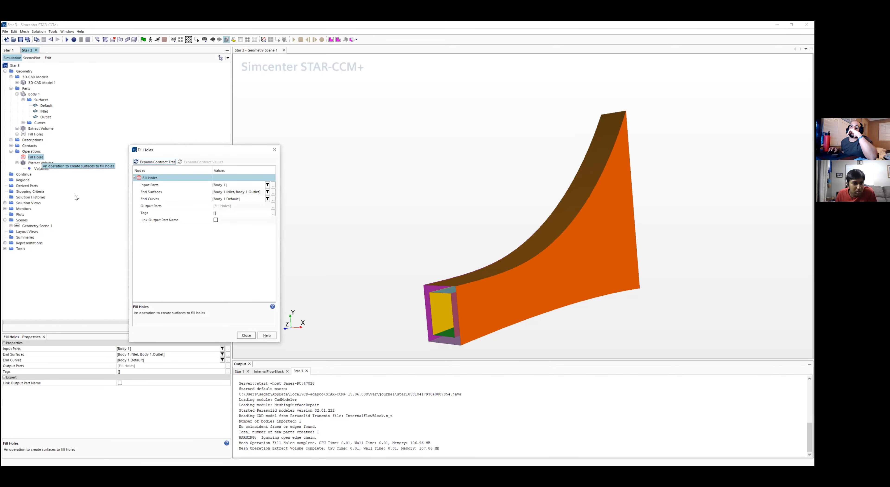
pyautogui.click(240, 192)
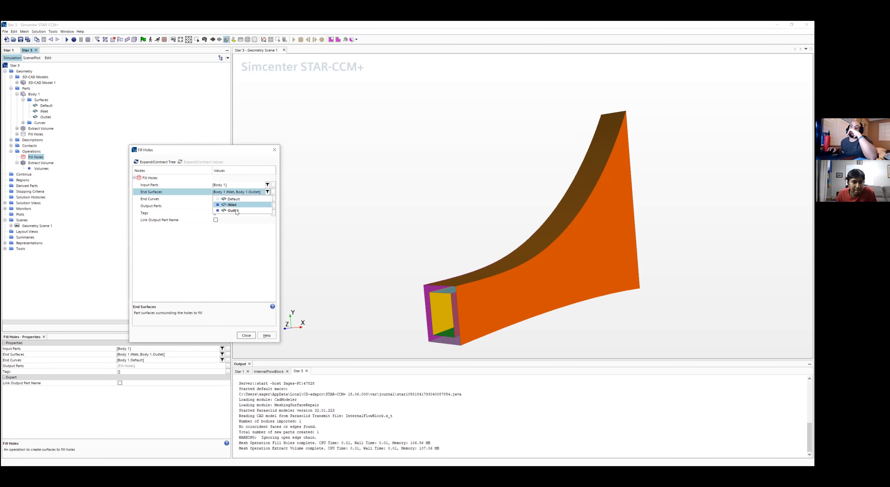
pyautogui.click(182, 200)
pyautogui.click(185, 198)
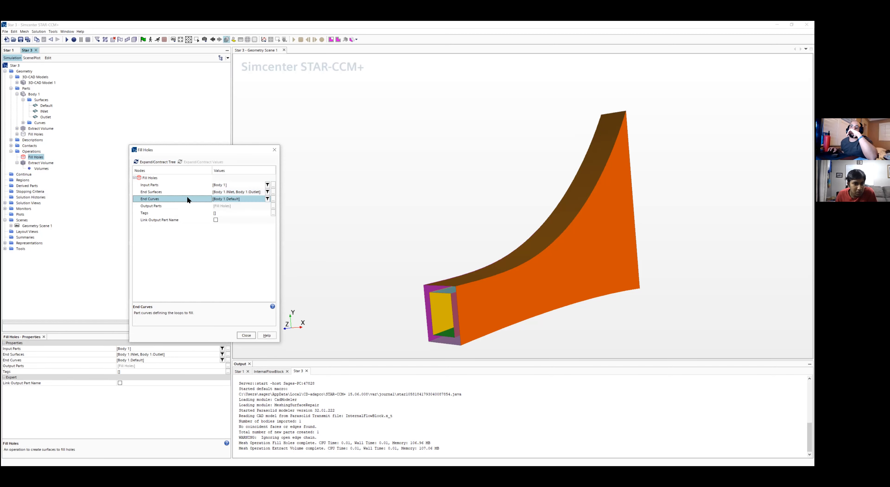
pyautogui.click(230, 199)
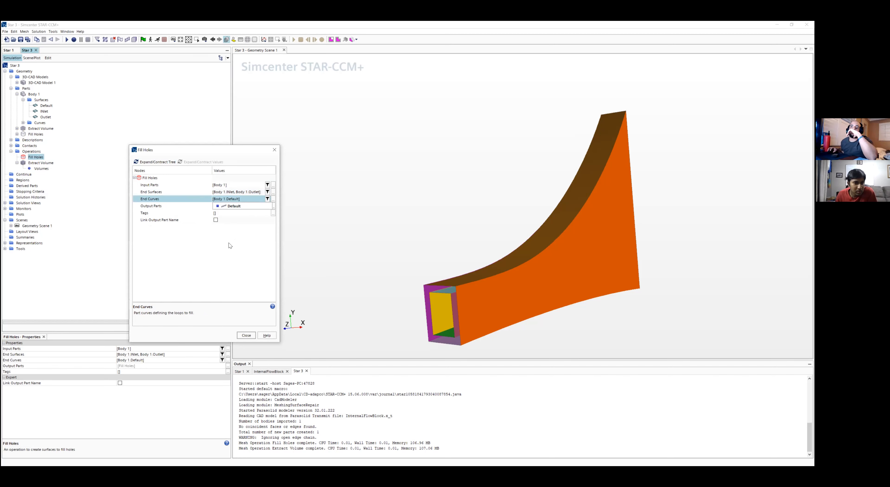
pyautogui.click(215, 282)
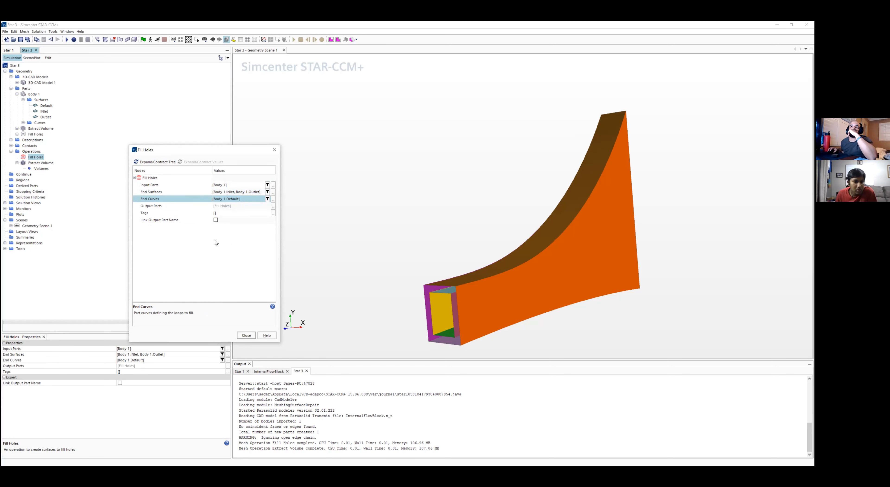
pyautogui.click(221, 193)
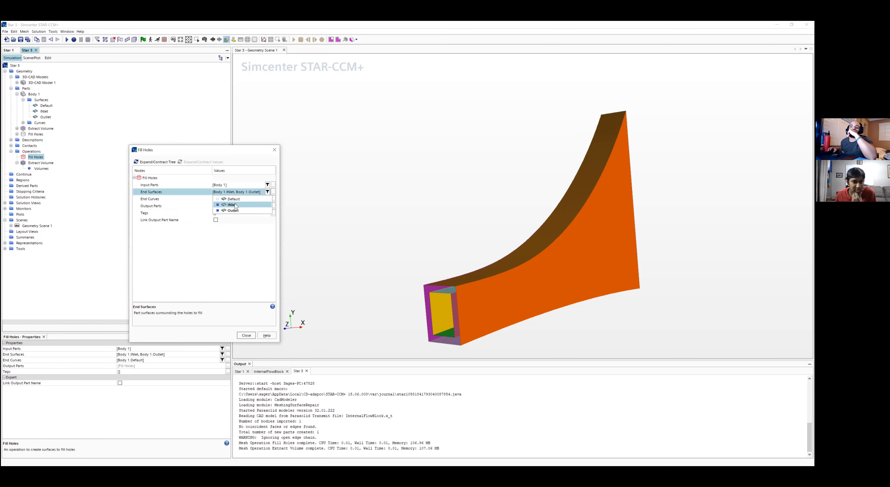
pyautogui.click(238, 246)
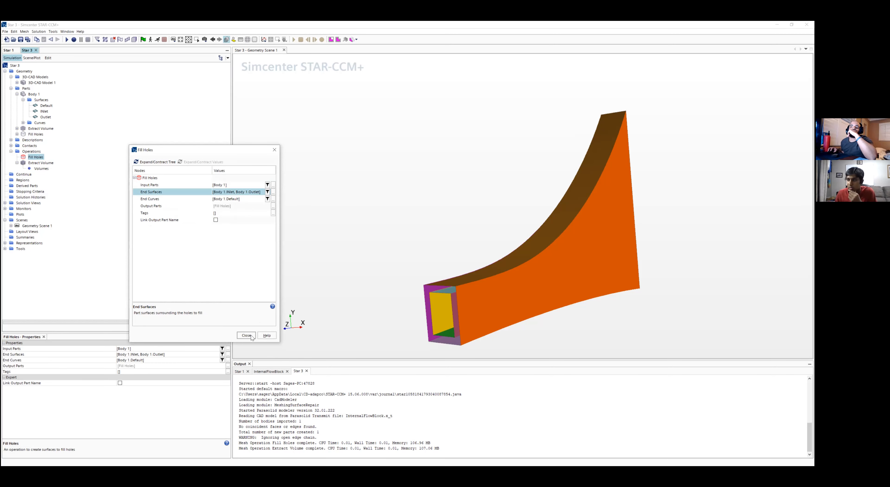
pyautogui.click(247, 336)
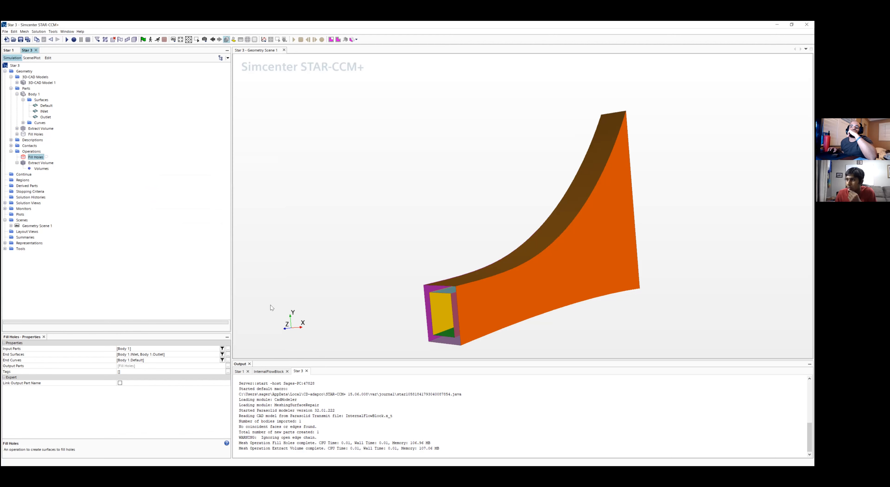
# Step: Try to close Geometry Scene 1 of the Star 3 simulation
pyautogui.rightClick(38, 158)
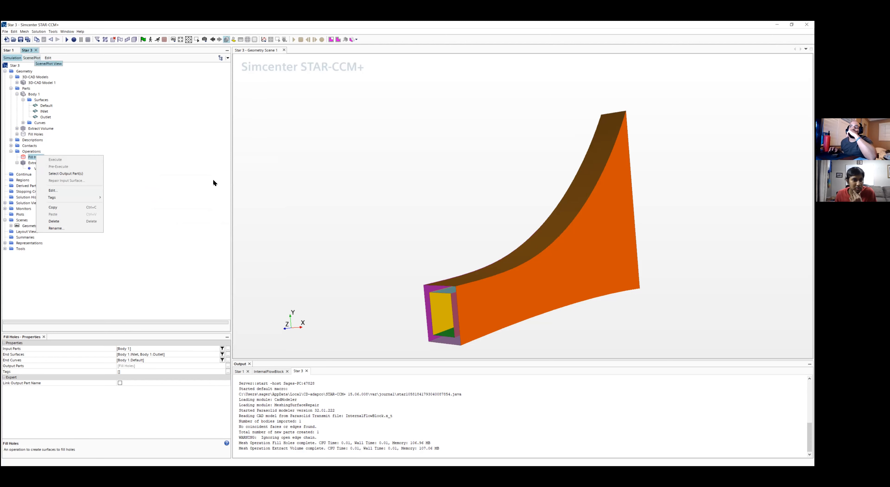
pyautogui.click(6, 31)
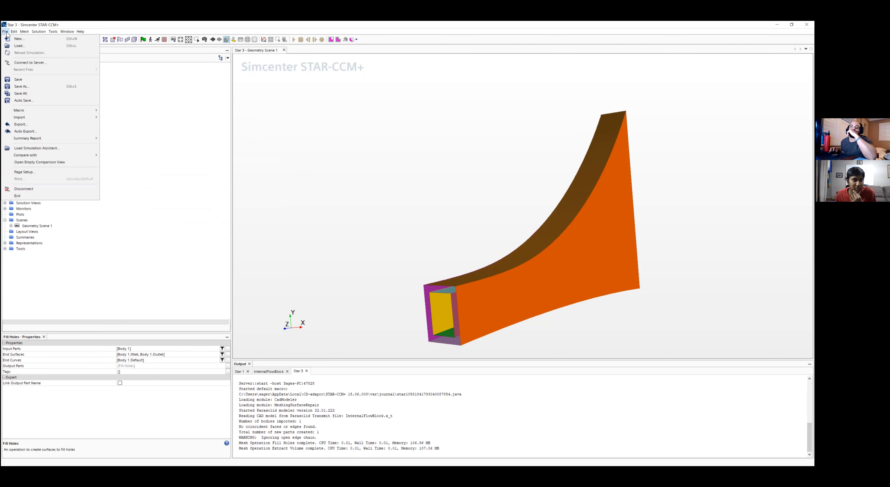
pyautogui.click(112, 140)
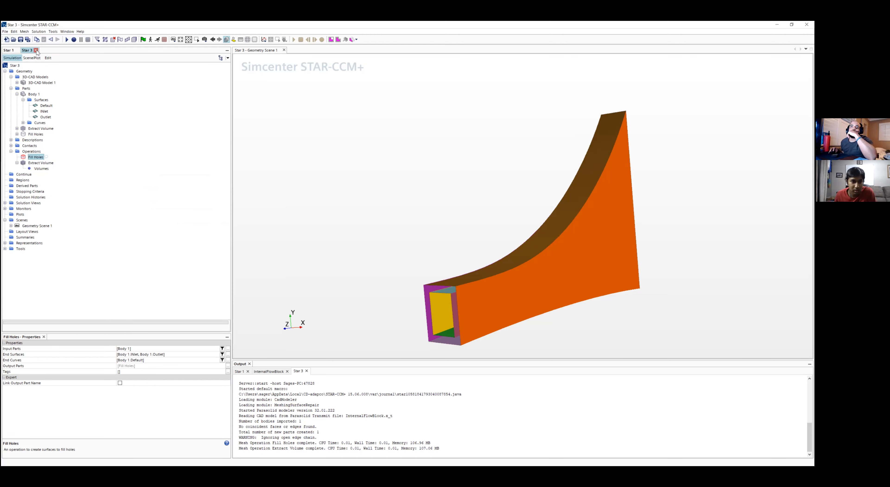
pyautogui.click(284, 50)
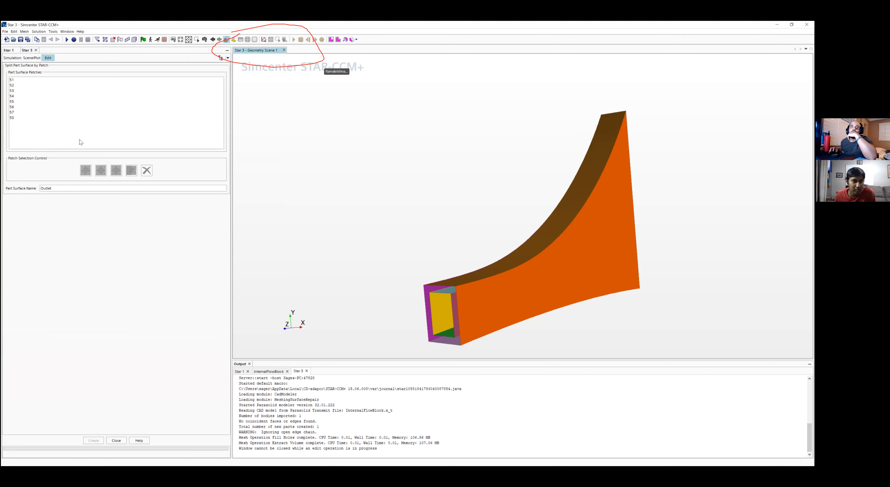
# Step: Close the Split Part Surface by Patch edit session that blocks closing the geometry scene
pyautogui.click(284, 50)
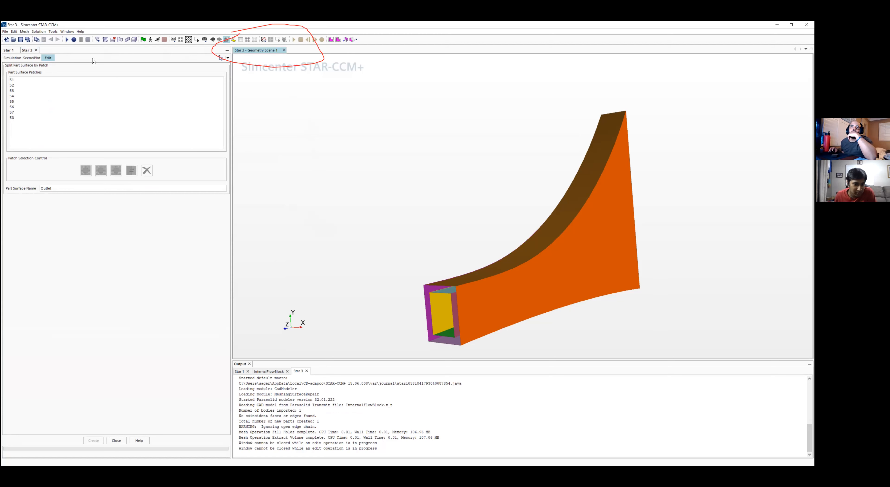
pyautogui.click(116, 440)
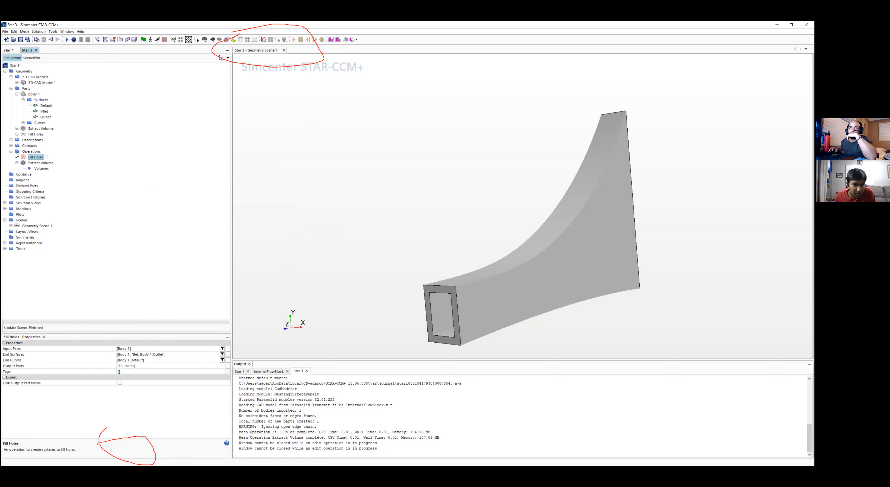
# Step: Review the Extract Volume operation and its output part against the duct geometry in the Star 3 scene
pyautogui.click(34, 162)
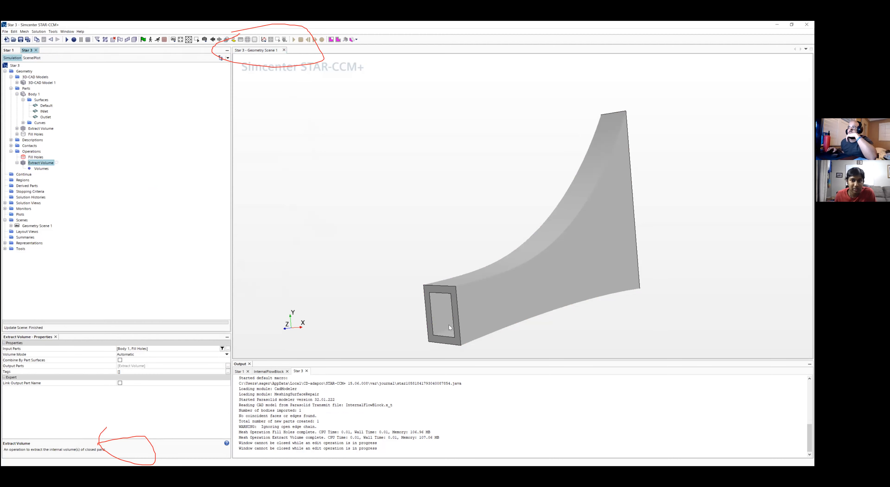
pyautogui.click(445, 271)
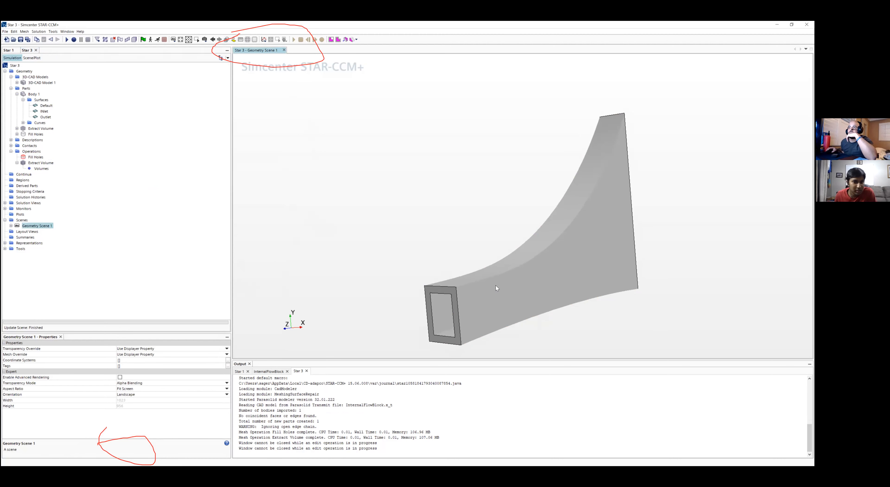
pyautogui.scroll(2, 564, 300)
pyautogui.scroll(-2, 568, 299)
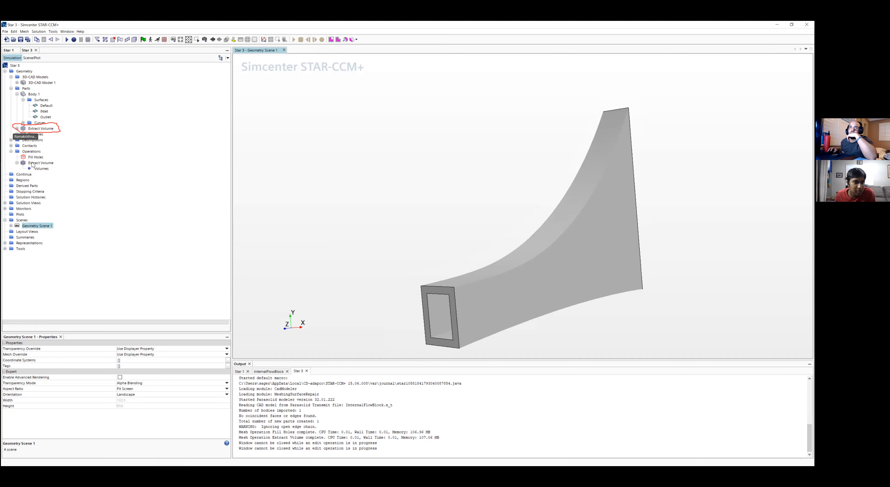
pyautogui.click(30, 128)
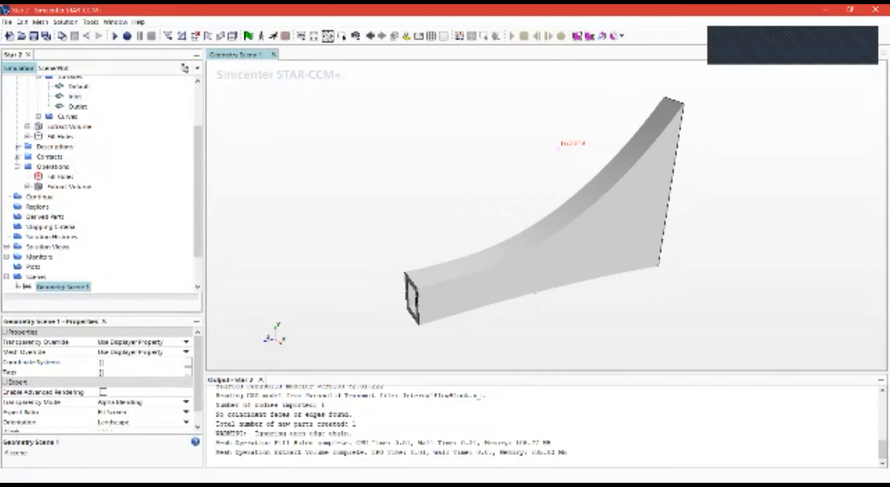
# Step: In the Star 2 simulation, review the Extract Volume operation and highlight the Extract Volume part inside the duct
pyautogui.moveTo(559, 150); pyautogui.dragTo(568, 159)
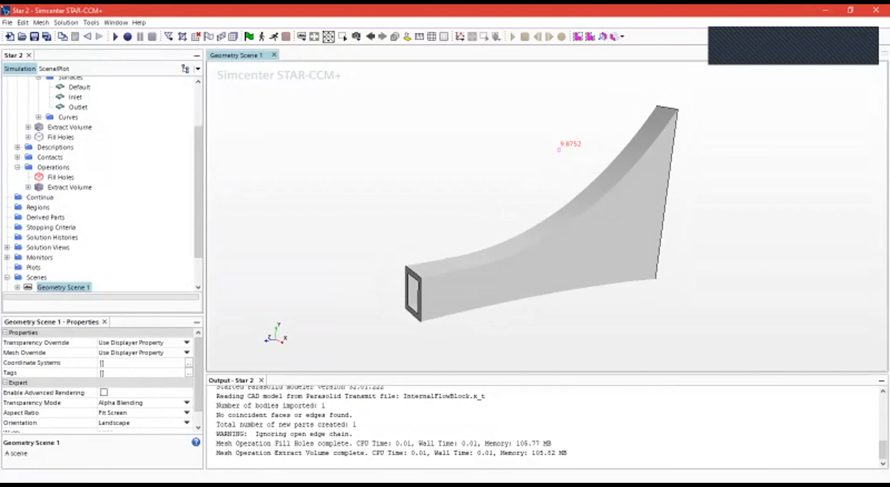
pyautogui.moveTo(393, 195); pyautogui.dragTo(446, 170, button='right')
pyautogui.moveTo(482, 194); pyautogui.dragTo(480, 203)
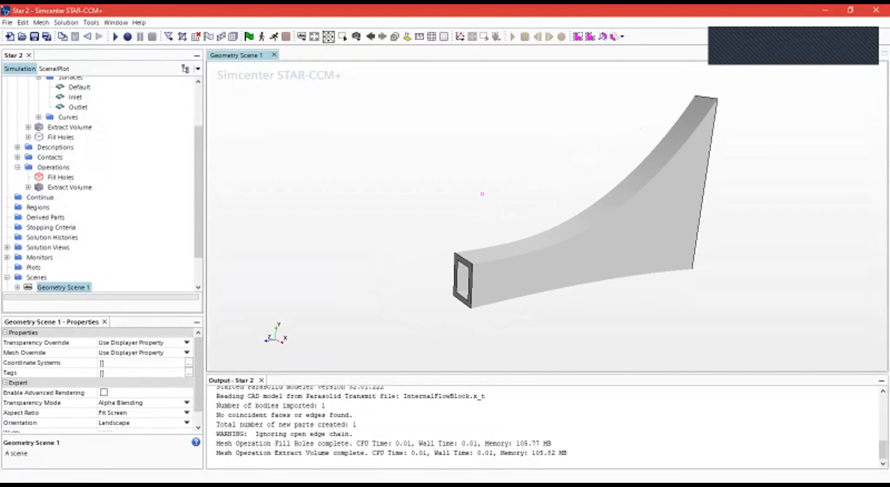
pyautogui.moveTo(480, 202); pyautogui.dragTo(461, 215, button='right')
pyautogui.scroll(-2, 100, 186)
pyautogui.scroll(3, 100, 187)
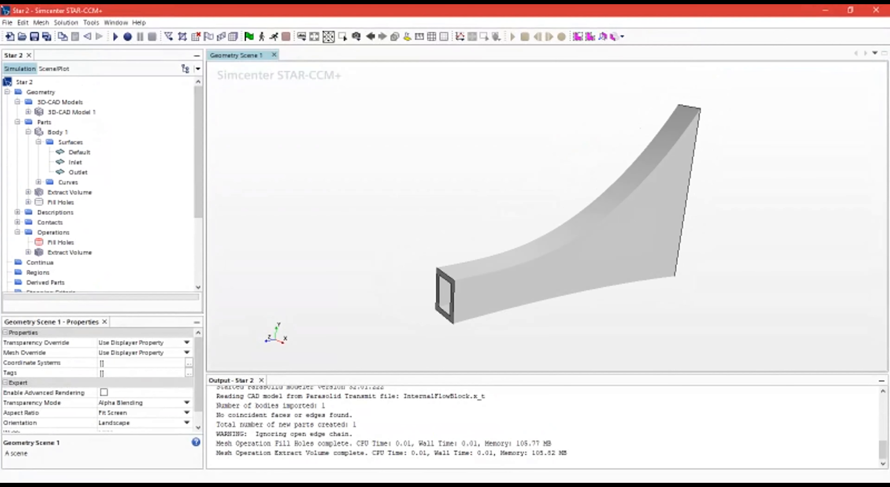
pyautogui.scroll(-3, 100, 183)
pyautogui.click(70, 147)
pyautogui.scroll(2, 70, 147)
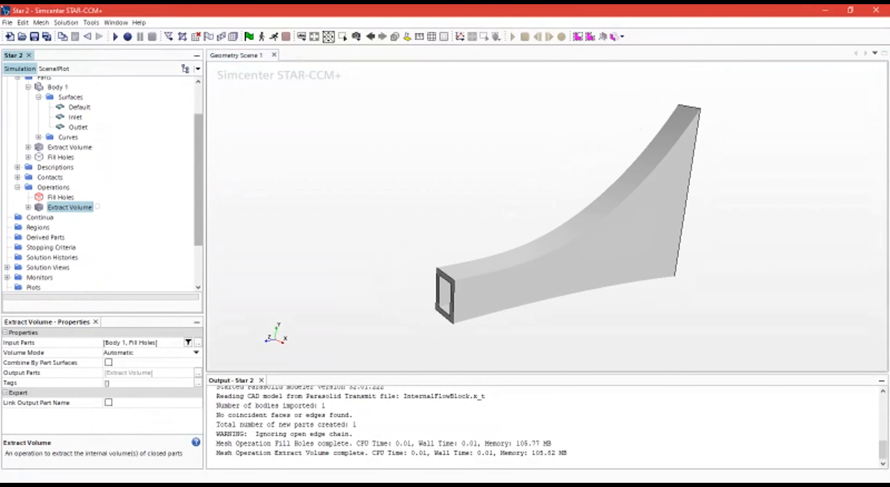
pyautogui.click(69, 147)
pyautogui.scroll(1, 69, 147)
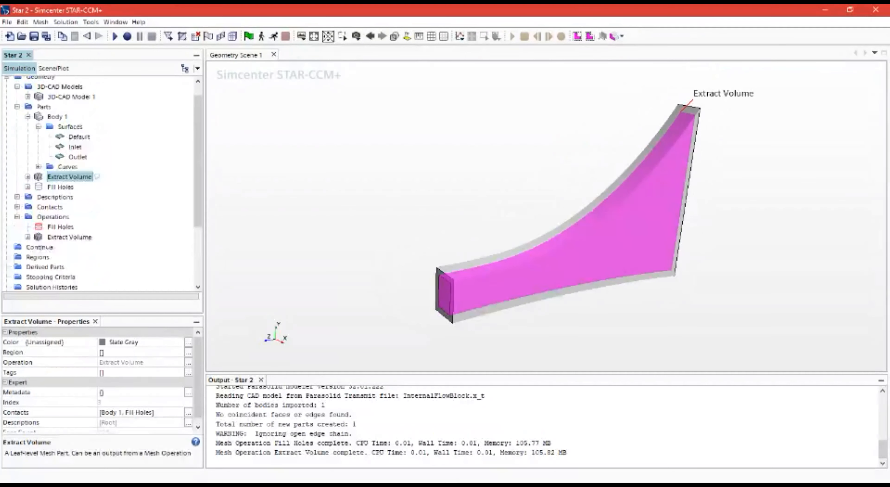
pyautogui.click(17, 217)
pyautogui.scroll(1, 101, 184)
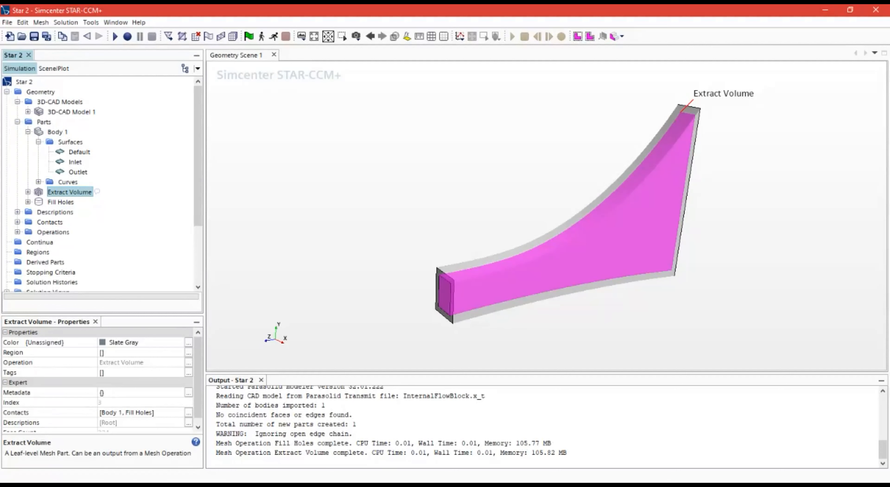
pyautogui.moveTo(625, 136); pyautogui.dragTo(557, 152, button='right')
pyautogui.moveTo(556, 153)
pyautogui.mouseDown()
pyautogui.moveTo(481, 162)
pyautogui.moveTo(561, 166)
pyautogui.mouseUp()
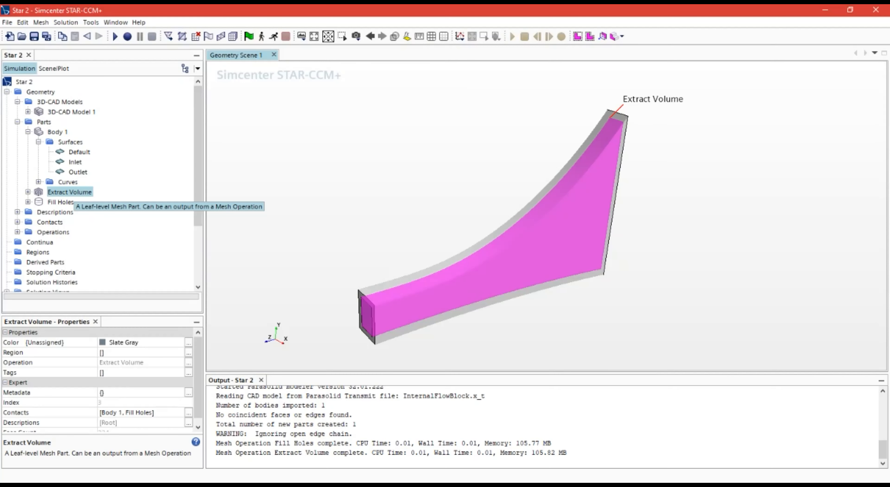
# Step: Open Assign Parts to Regions for the Extract Volume part and keep Create One Region for All Parts
pyautogui.rightClick(74, 192)
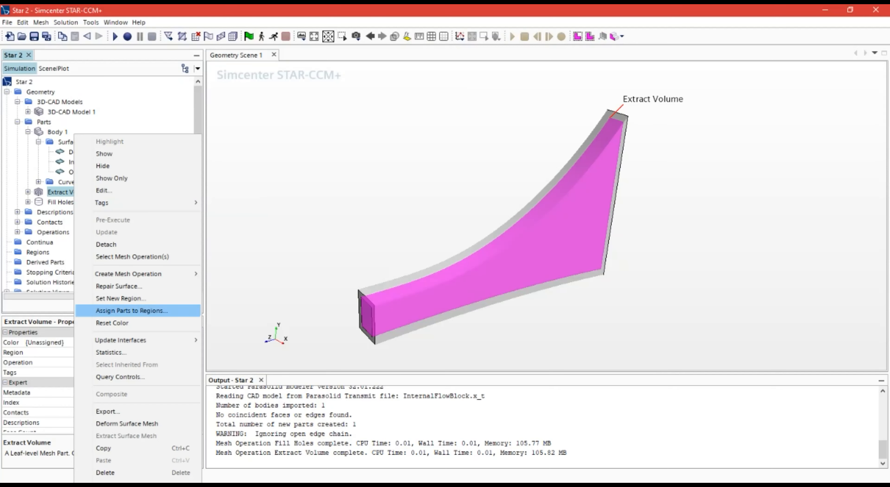
pyautogui.click(131, 310)
pyautogui.moveTo(644, 36); pyautogui.dragTo(451, 34)
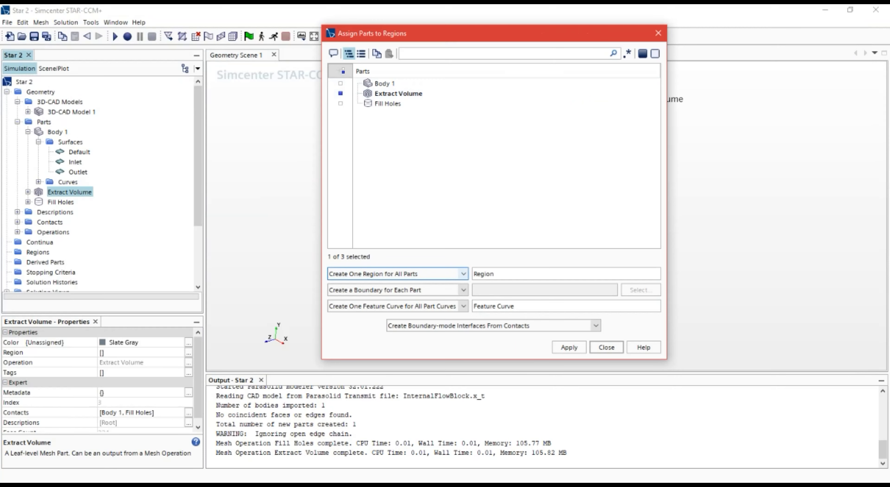
pyautogui.click(397, 274)
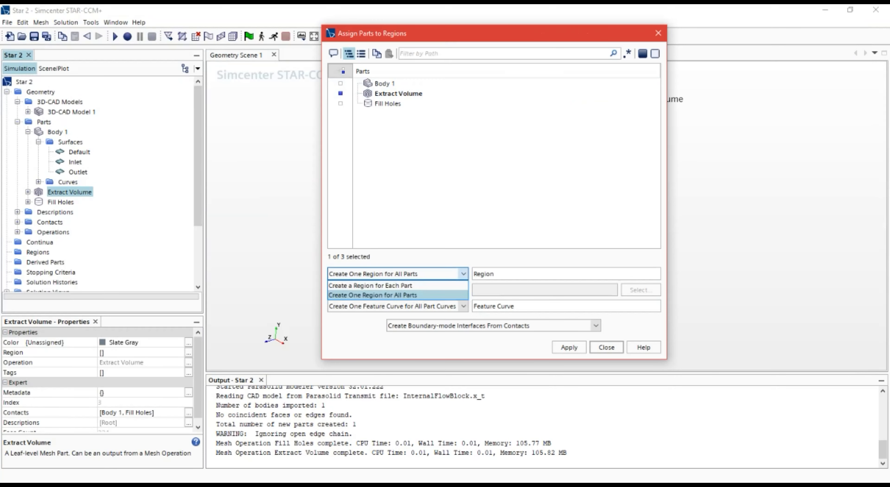
pyautogui.click(397, 274)
pyautogui.moveTo(441, 34); pyautogui.dragTo(477, 29)
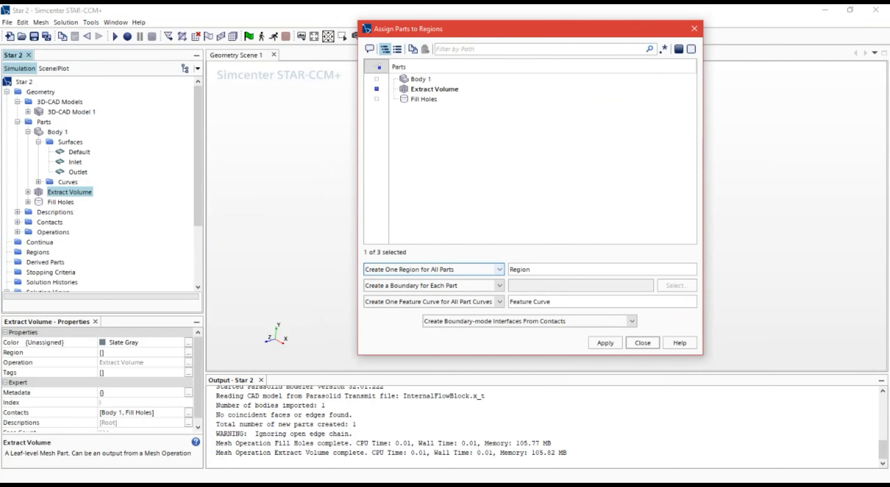
pyautogui.click(434, 270)
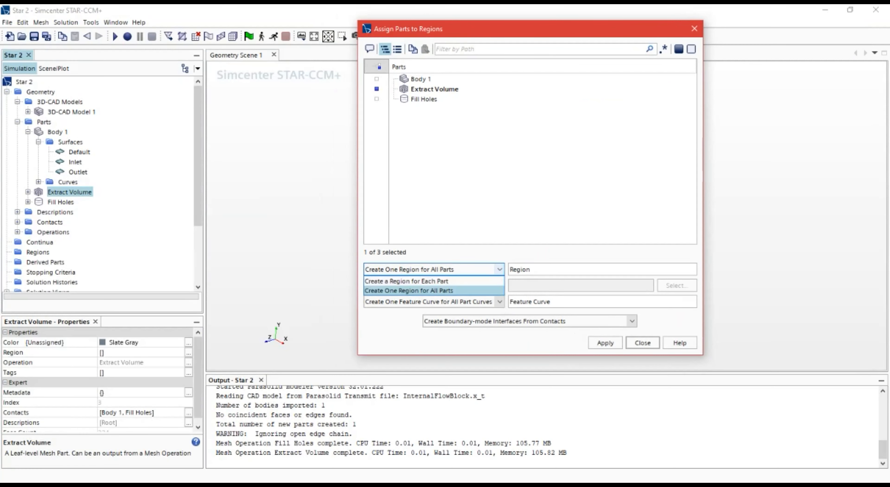
pyautogui.click(434, 271)
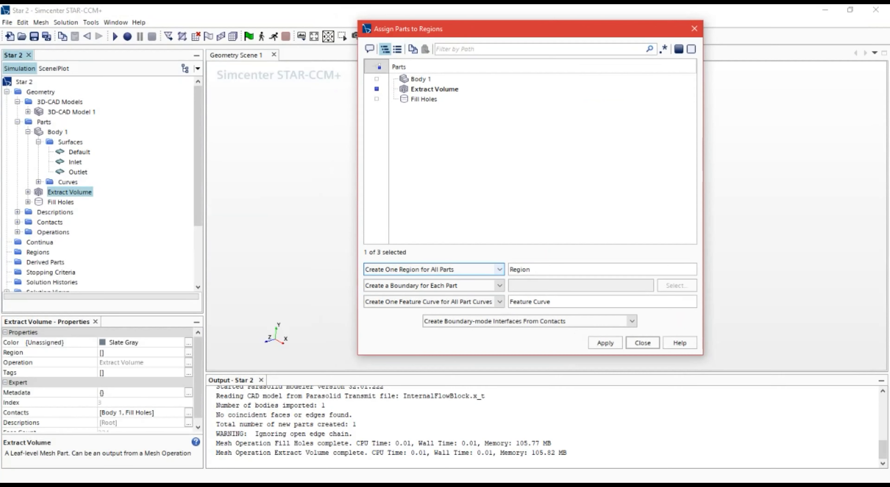
pyautogui.moveTo(484, 28); pyautogui.dragTo(170, 28)
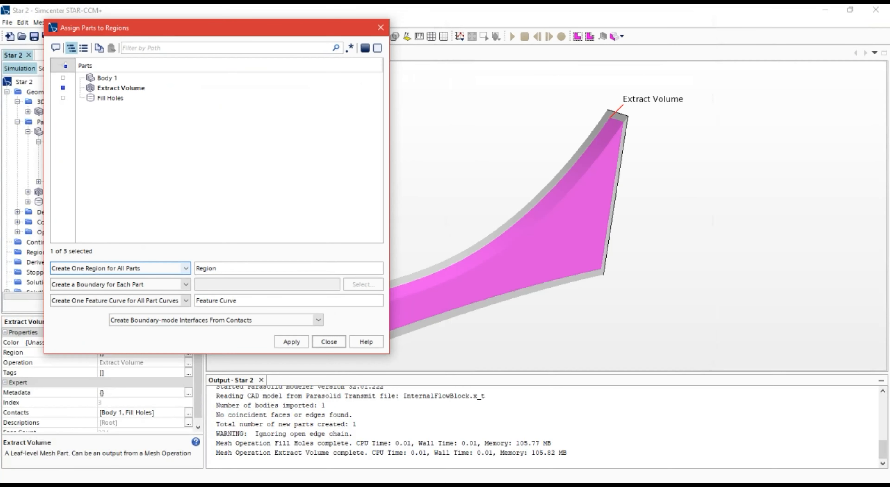
pyautogui.click(120, 269)
pyautogui.click(120, 269)
pyautogui.moveTo(185, 32); pyautogui.dragTo(149, 42)
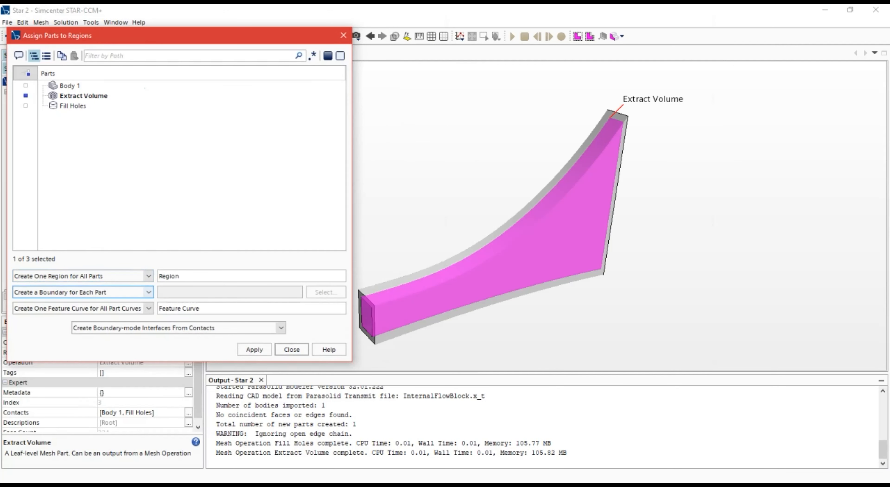
# Step: Set the boundary mode of the region assignment to Create a Boundary for Each Part Surface
pyautogui.click(83, 292)
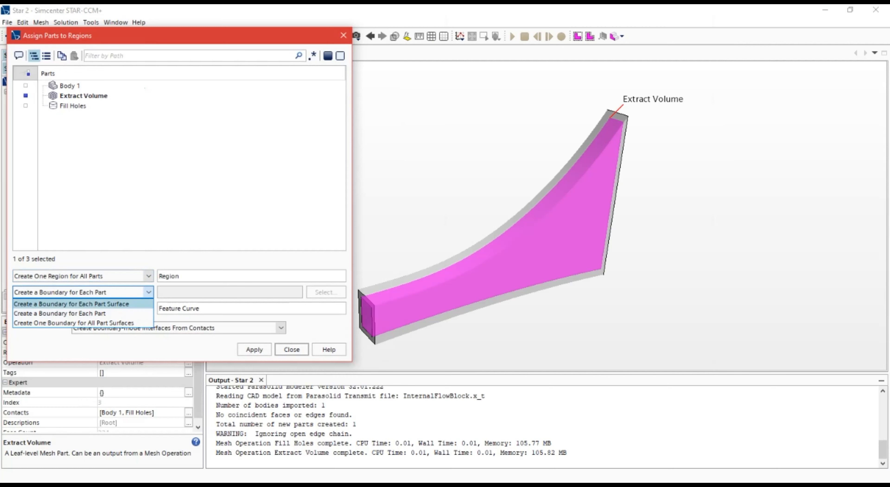
pyautogui.click(83, 304)
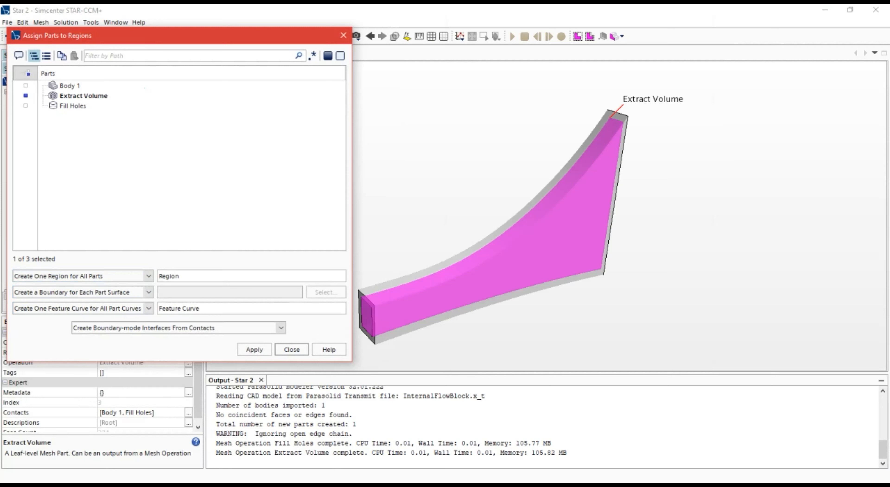
pyautogui.moveTo(225, 36); pyautogui.dragTo(226, 28)
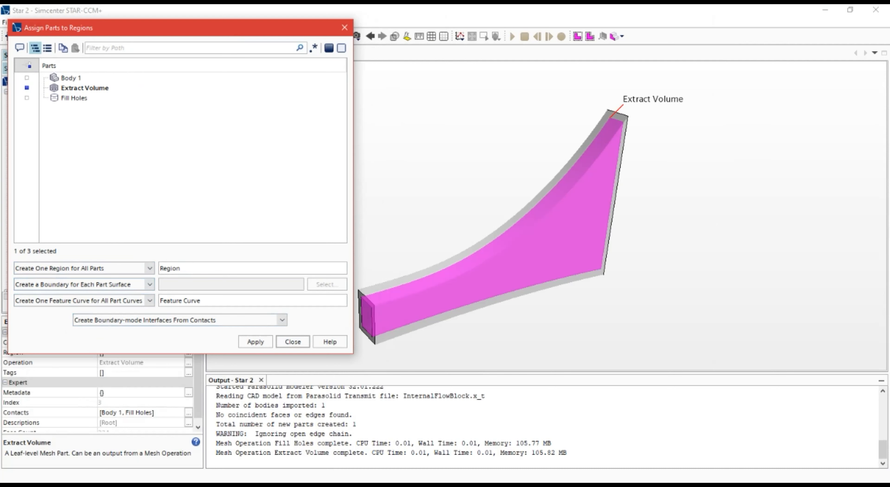
# Step: Keep Create One Feature Curve for All Part Curves, apply the region assignment for Extract Volume, and close the dialog
pyautogui.click(150, 300)
pyautogui.click(149, 300)
pyautogui.click(256, 342)
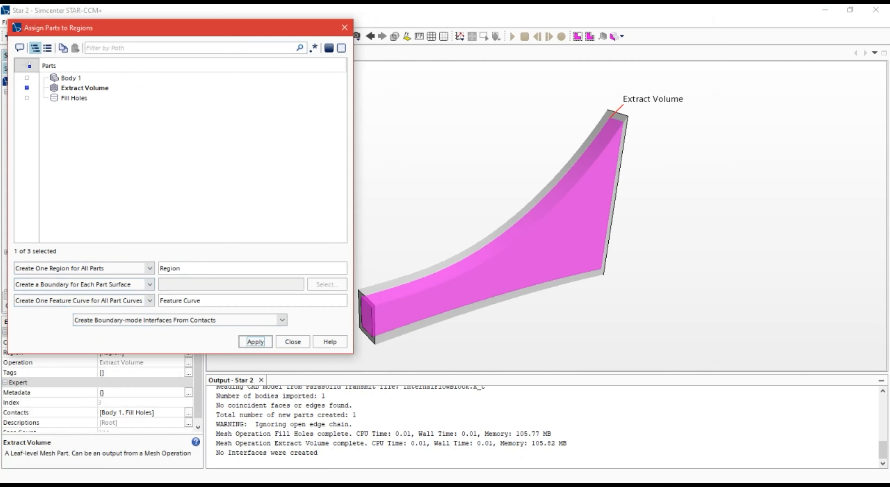
pyautogui.click(293, 342)
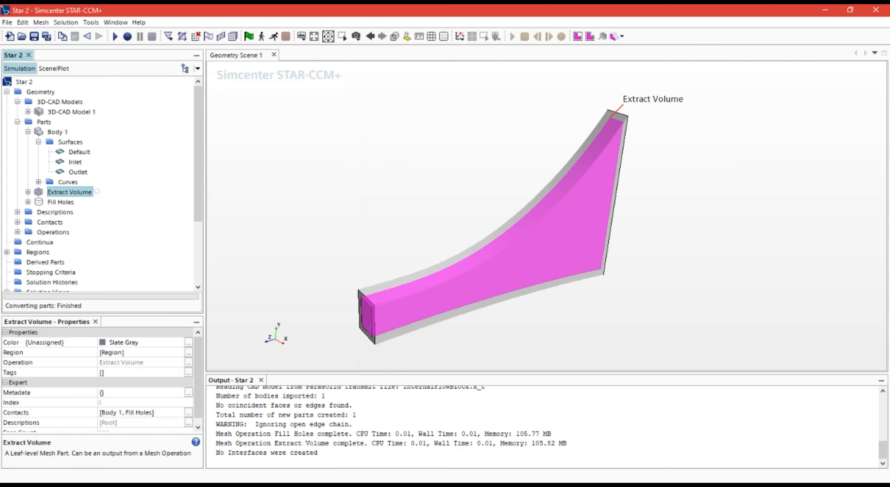
# Step: Collapse the Geometry branch of the simulation tree, including its Parts and 3D-CAD Models
pyautogui.click(38, 142)
pyautogui.click(28, 132)
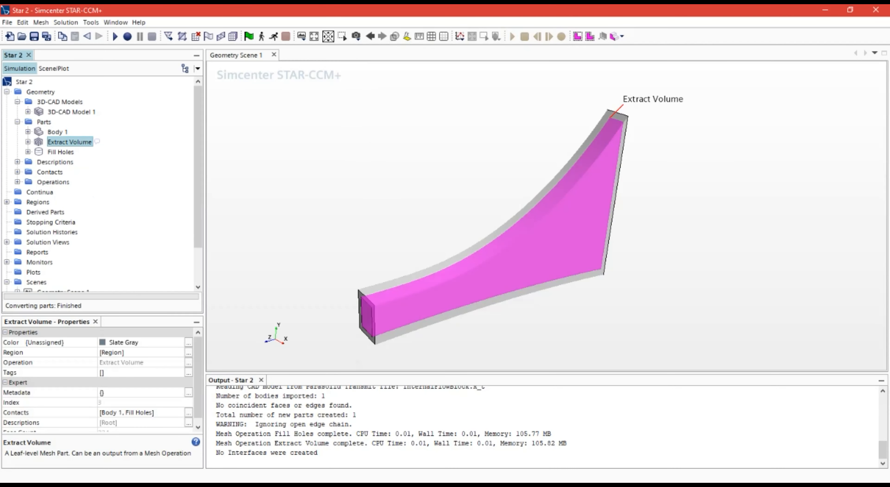
pyautogui.click(17, 122)
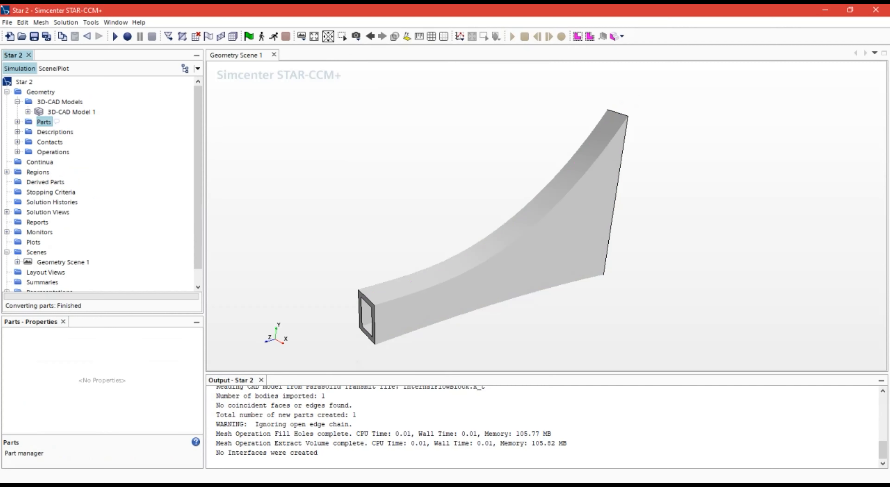
pyautogui.click(17, 101)
pyautogui.click(6, 91)
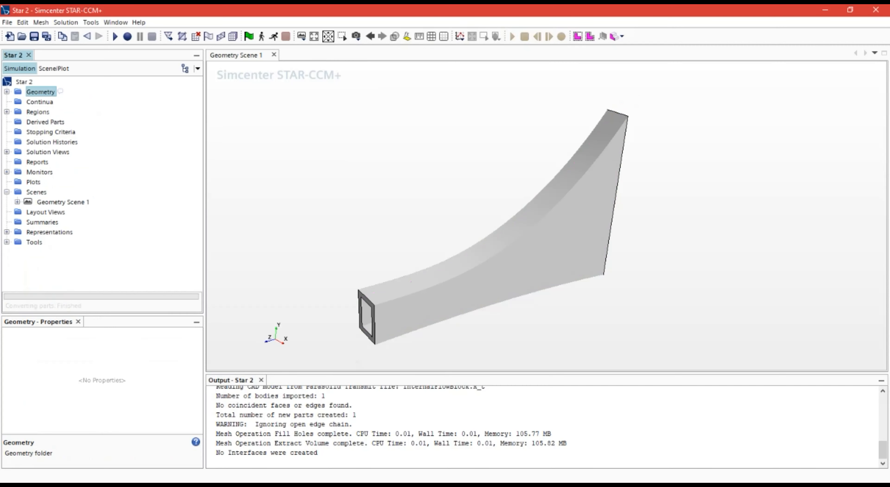
pyautogui.moveTo(484, 243); pyautogui.dragTo(526, 242, button='right')
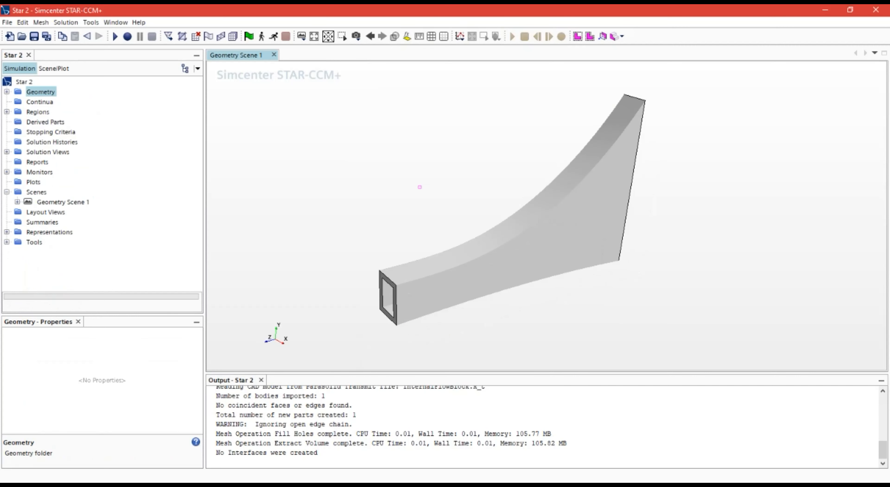
# Step: Expand Regions, inspect the new Region's properties and extent in the duct, and expand its contents
pyautogui.click(39, 112)
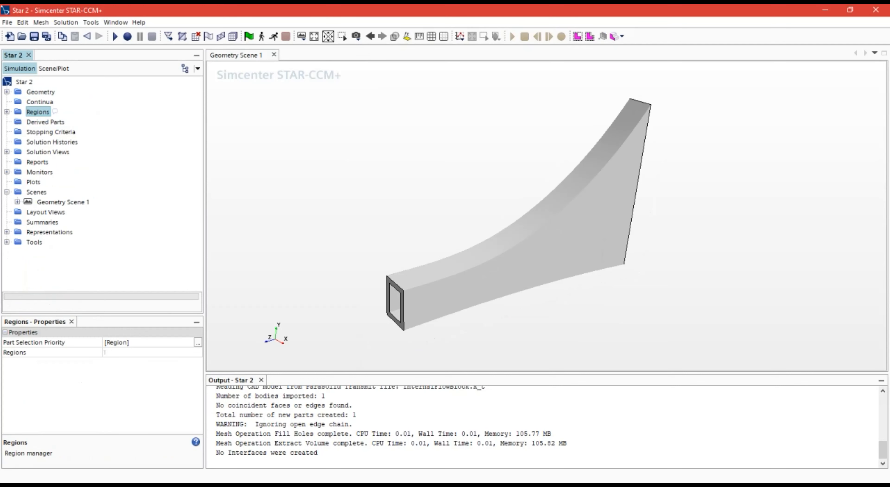
pyautogui.click(6, 112)
pyautogui.click(46, 122)
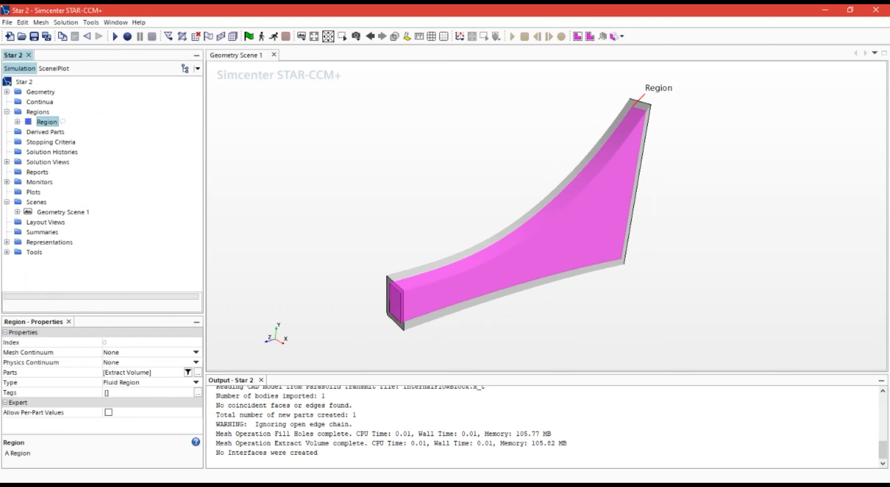
pyautogui.moveTo(553, 221); pyautogui.dragTo(523, 261)
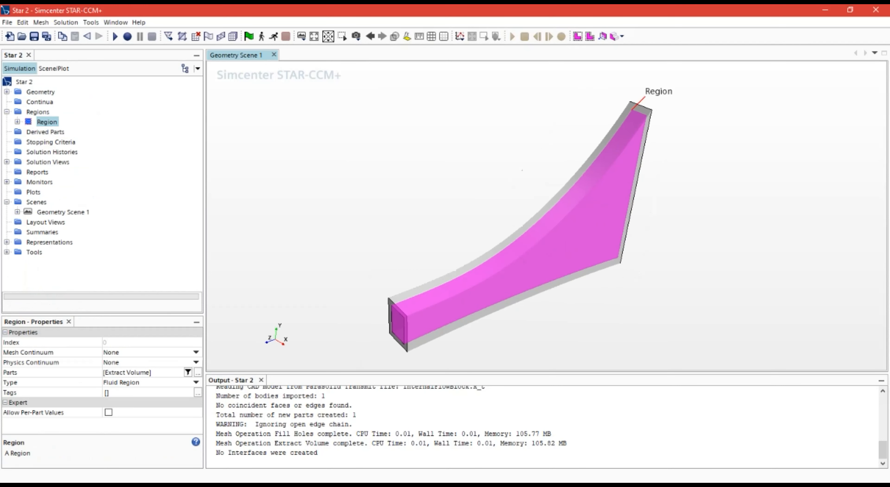
pyautogui.click(18, 122)
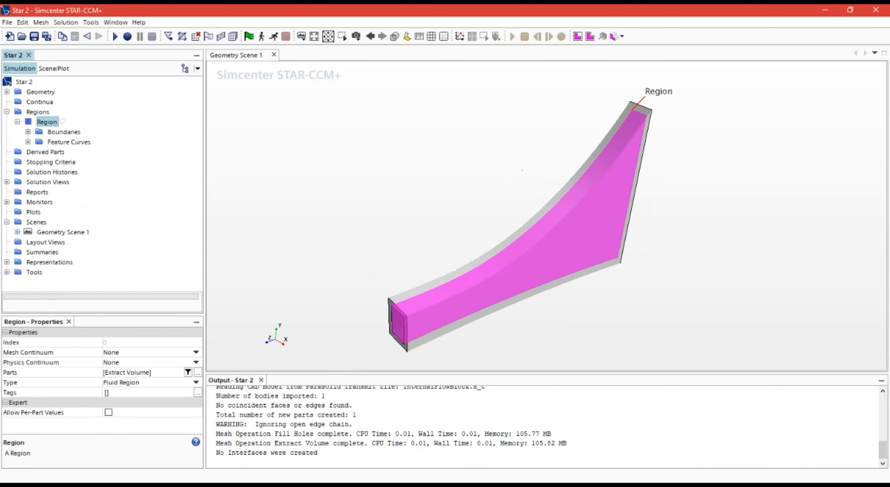
# Step: Expand the Region's Boundaries and examine where the Default, Inlet and Outlet boundaries lie on the fluid volume
pyautogui.click(28, 132)
pyautogui.click(102, 142)
pyautogui.moveTo(525, 222)
pyautogui.mouseDown()
pyautogui.moveTo(493, 225)
pyautogui.moveTo(514, 189)
pyautogui.mouseUp()
pyautogui.scroll(5, 542, 221)
pyautogui.moveTo(526, 239); pyautogui.dragTo(428, 211)
pyautogui.click(112, 151)
pyautogui.click(115, 162)
pyautogui.scroll(-3, 547, 222)
pyautogui.scroll(-5, 761, 173)
pyautogui.moveTo(761, 175); pyautogui.dragTo(668, 200, button='right')
pyautogui.scroll(5, 588, 202)
pyautogui.scroll(-6, 589, 201)
pyautogui.click(112, 152)
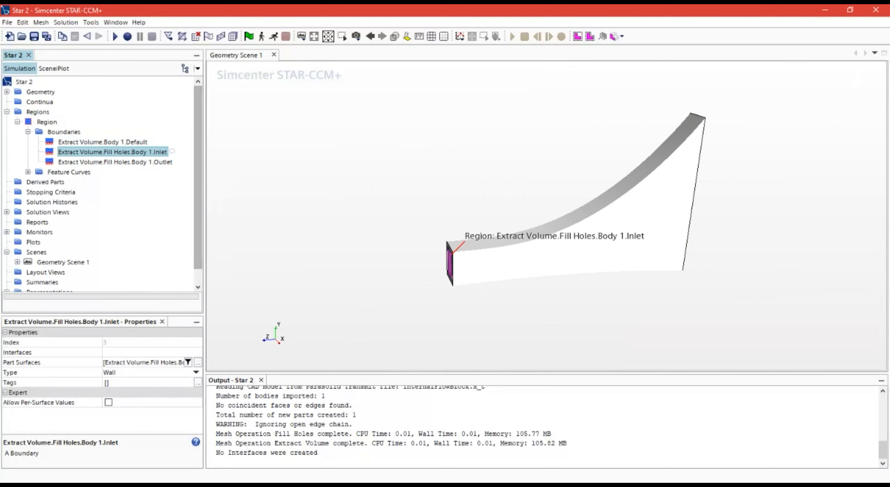
# Step: Examine the extents of the Inlet, Outlet and Default boundaries on the fluid volume from another angle
pyautogui.moveTo(379, 177); pyautogui.dragTo(395, 193, button='right')
pyautogui.moveTo(411, 207); pyautogui.dragTo(455, 247)
pyautogui.moveTo(531, 211); pyautogui.dragTo(494, 142)
pyautogui.press('Up')
pyautogui.press('Down')
pyautogui.press('Down')
pyautogui.press('Up')
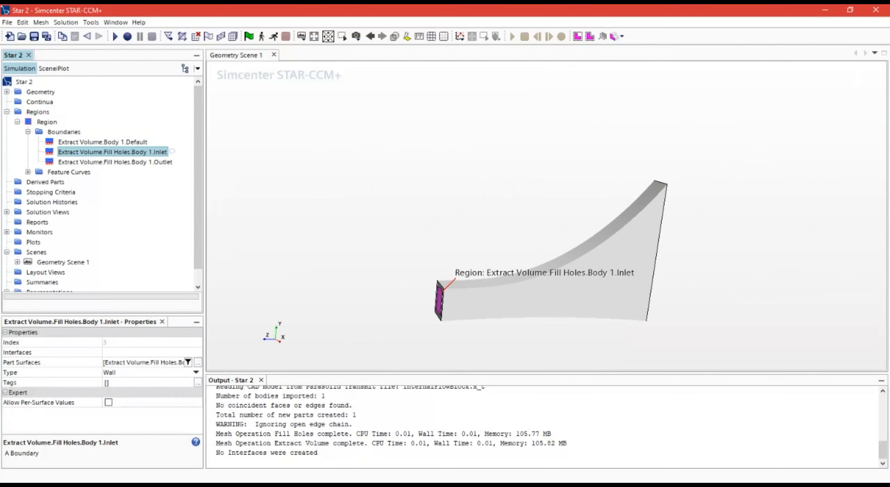
pyautogui.press('Up')
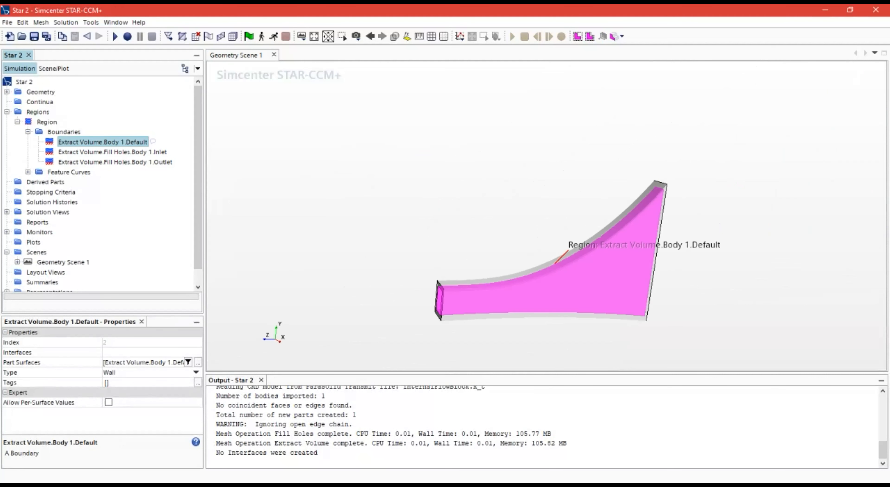
# Step: Enlarge the properties area and check the Default boundary's type options, keeping it as Wall
pyautogui.moveTo(103, 315); pyautogui.dragTo(104, 283)
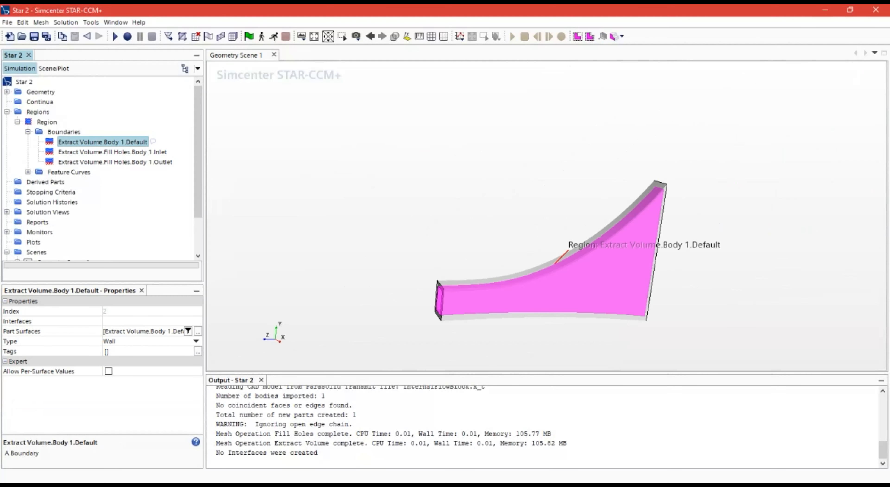
pyautogui.click(20, 341)
pyautogui.click(196, 341)
pyautogui.click(196, 341)
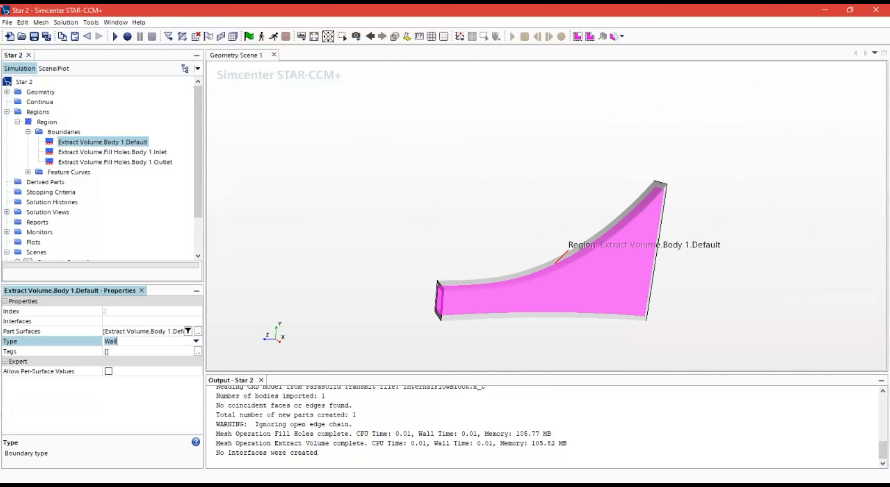
pyautogui.hotkey('alt', 'w')
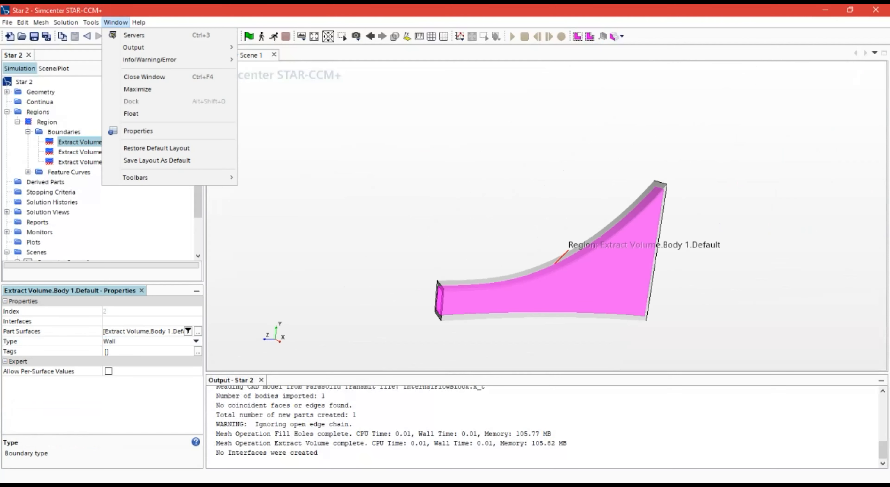
pyautogui.press('Down')
pyautogui.press('Down')
pyautogui.press('Down')
pyautogui.press('Down')
pyautogui.press('Down')
pyautogui.press('Down')
pyautogui.press('Down')
pyautogui.press('Return')
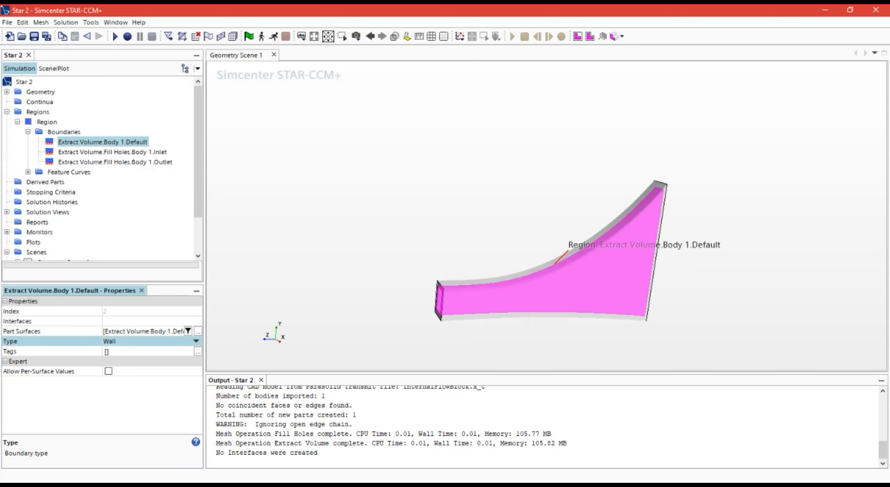
pyautogui.click(115, 22)
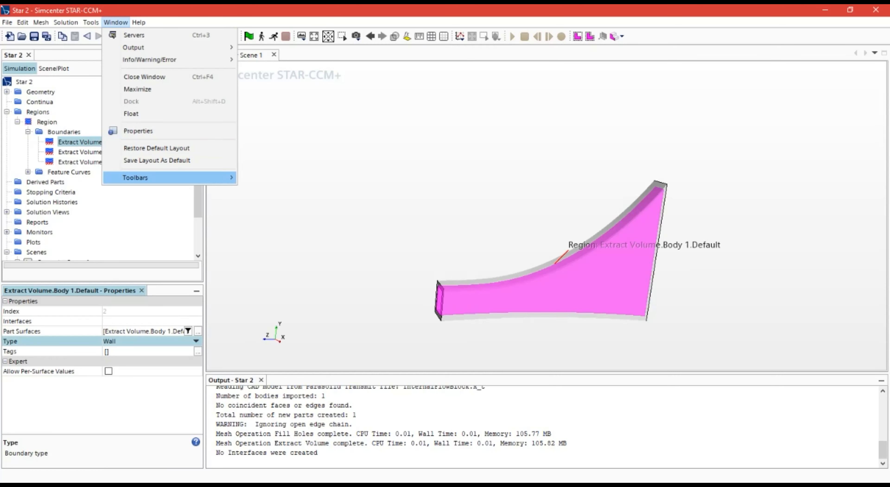
pyautogui.click(172, 207)
# Step: Set the type of the Inlet boundary to Stagnation Inlet
pyautogui.moveTo(357, 178); pyautogui.dragTo(389, 205)
pyautogui.click(389, 204)
pyautogui.moveTo(388, 205); pyautogui.dragTo(382, 185, button='right')
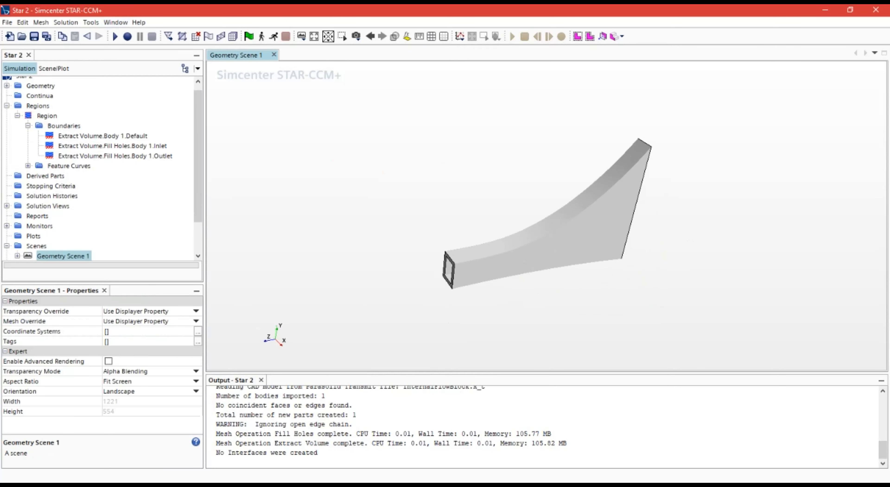
pyautogui.click(112, 146)
pyautogui.click(149, 341)
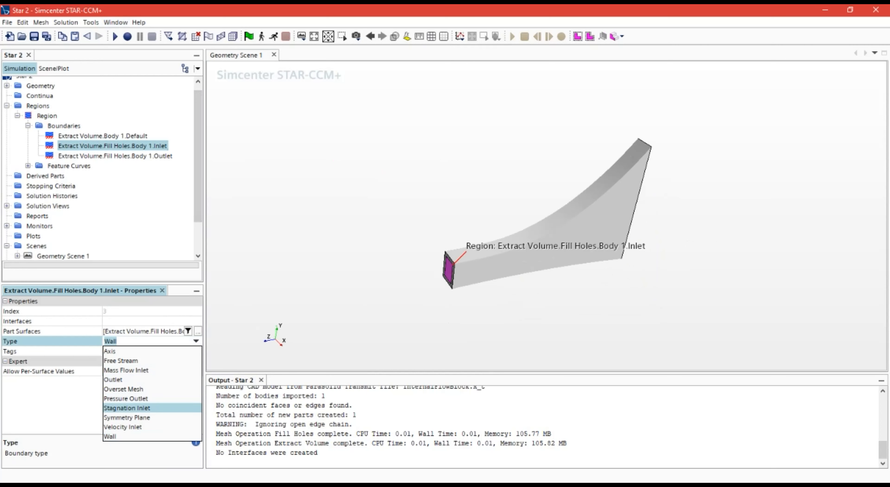
pyautogui.click(139, 408)
pyautogui.moveTo(540, 221); pyautogui.dragTo(523, 226, button='right')
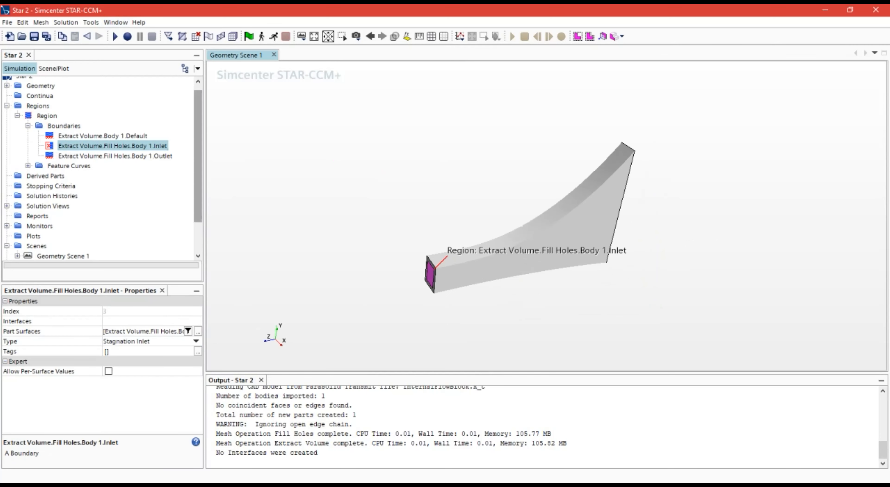
# Step: Set the type of the Outlet boundary to Pressure Outlet
pyautogui.click(177, 156)
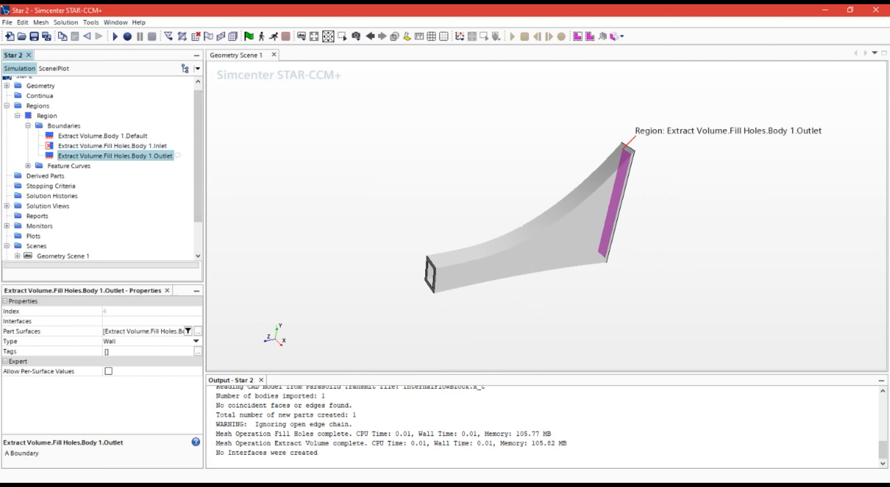
pyautogui.click(196, 341)
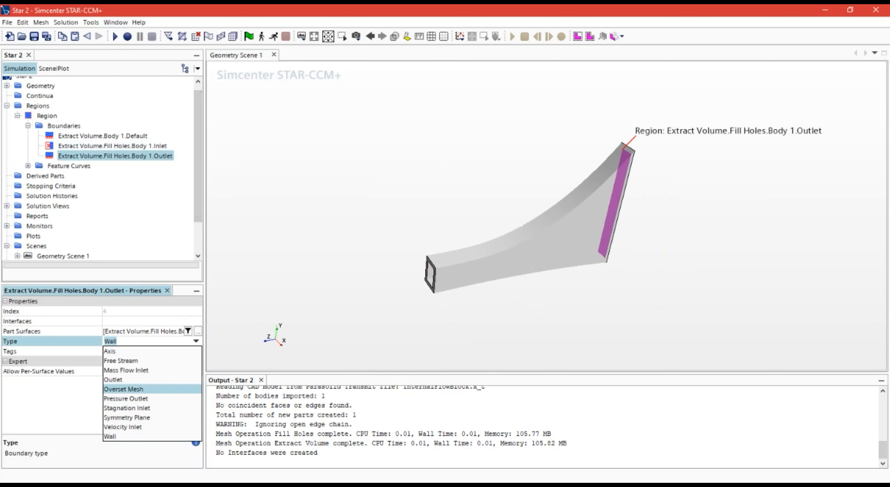
pyautogui.click(125, 389)
pyautogui.scroll(1, 100, 169)
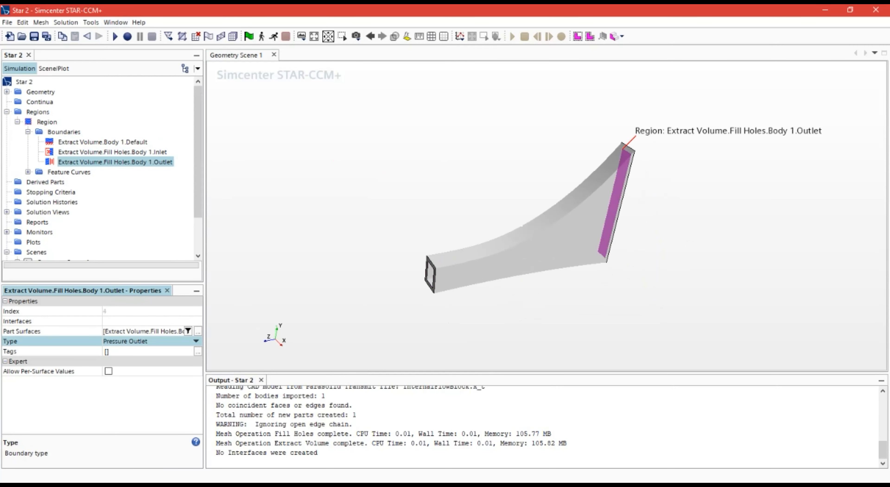
# Step: Review the types and locations of the Inlet and Outlet boundaries on the duct
pyautogui.click(172, 151)
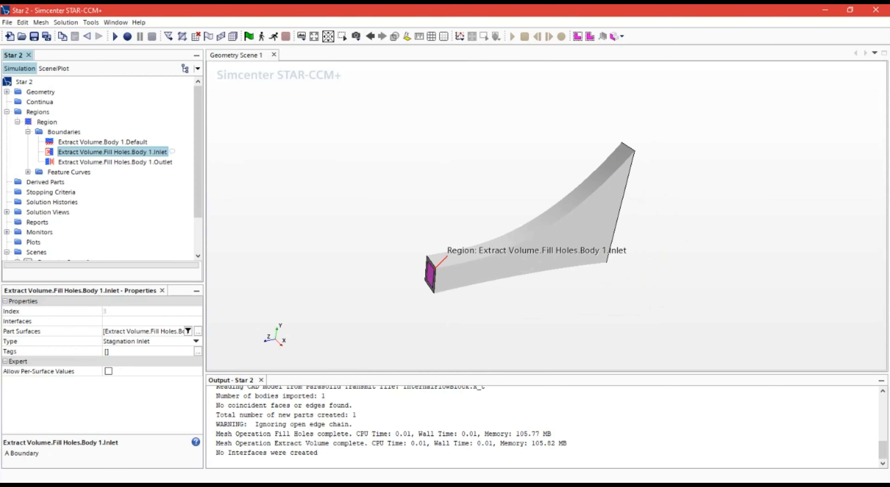
pyautogui.click(115, 161)
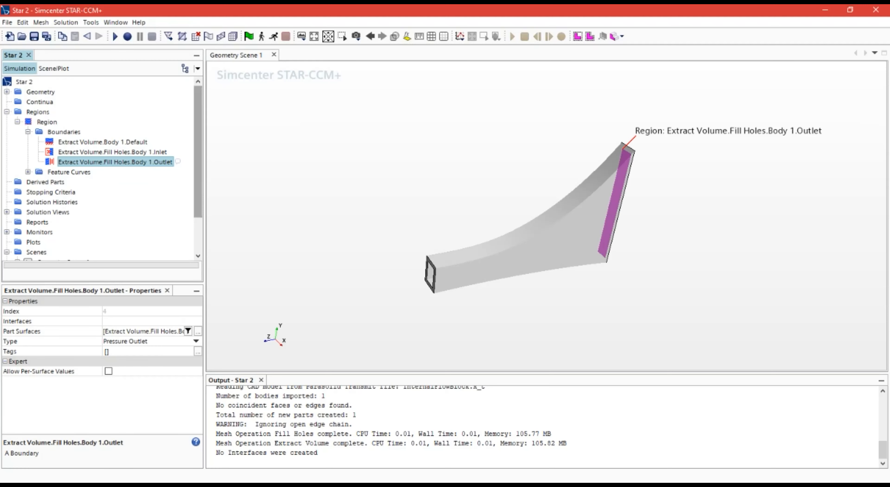
pyautogui.moveTo(432, 204); pyautogui.dragTo(454, 211, button='right')
pyautogui.moveTo(454, 210); pyautogui.dragTo(454, 210, button='middle')
pyautogui.moveTo(454, 210); pyautogui.dragTo(448, 221)
pyautogui.moveTo(505, 203); pyautogui.dragTo(472, 227, button='right')
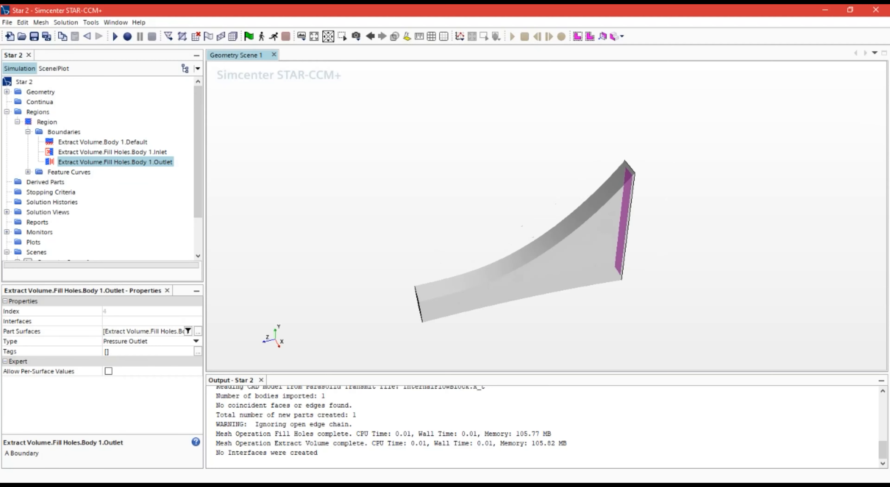
pyautogui.moveTo(472, 227); pyautogui.dragTo(466, 208)
pyautogui.moveTo(488, 201); pyautogui.dragTo(485, 178, button='right')
pyautogui.moveTo(485, 177); pyautogui.dragTo(493, 185)
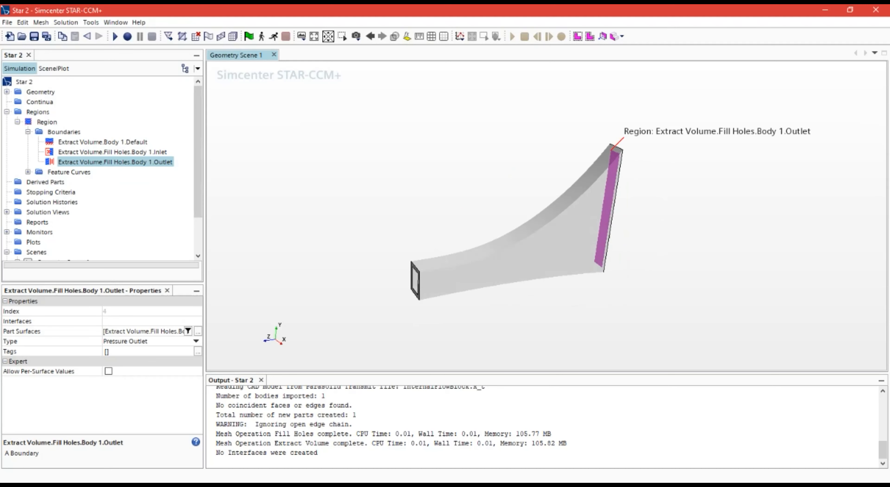
# Step: Collapse the Regions branch of the simulation tree, including the Region and its Boundaries
pyautogui.click(28, 132)
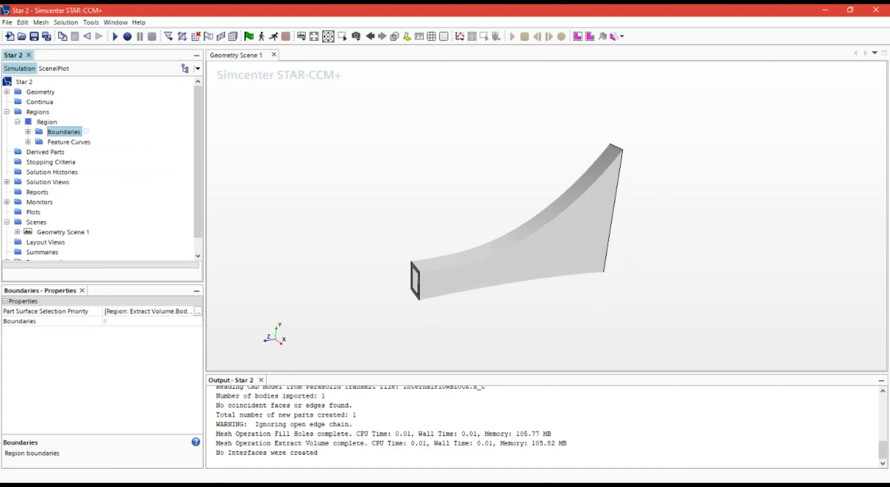
pyautogui.click(17, 122)
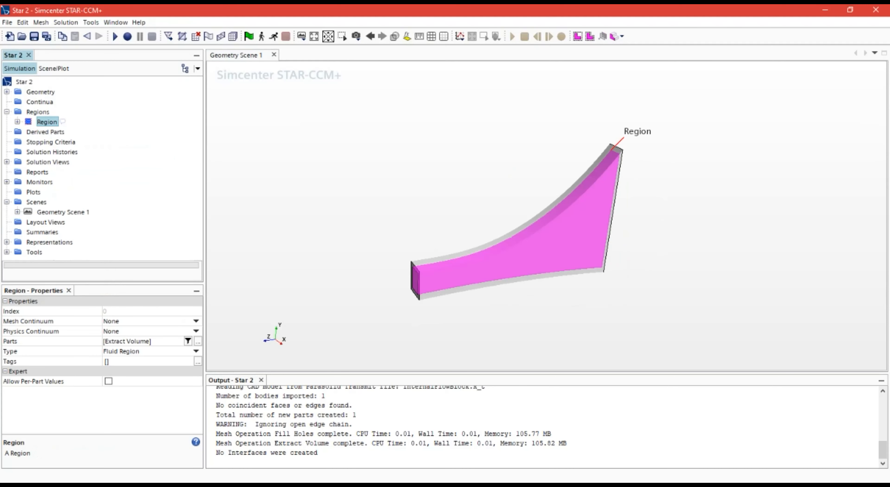
pyautogui.click(38, 112)
pyautogui.click(7, 112)
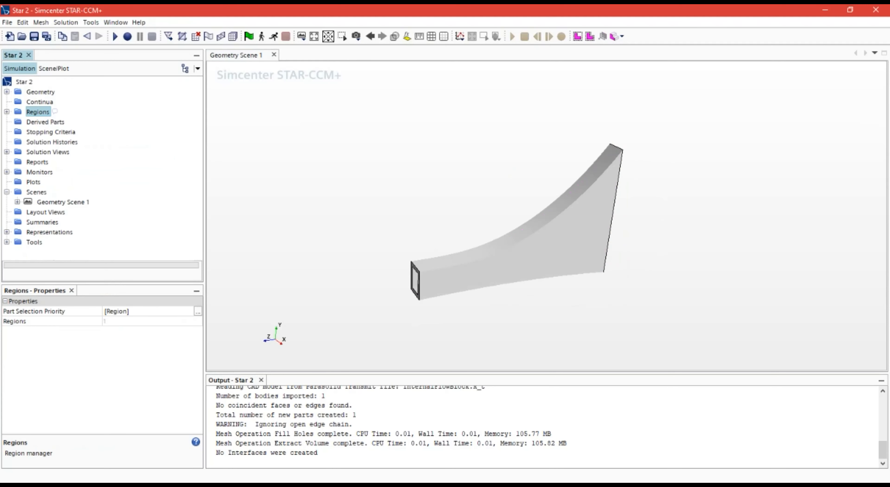
# Step: Create a new physics continuum under Continua
pyautogui.click(39, 102)
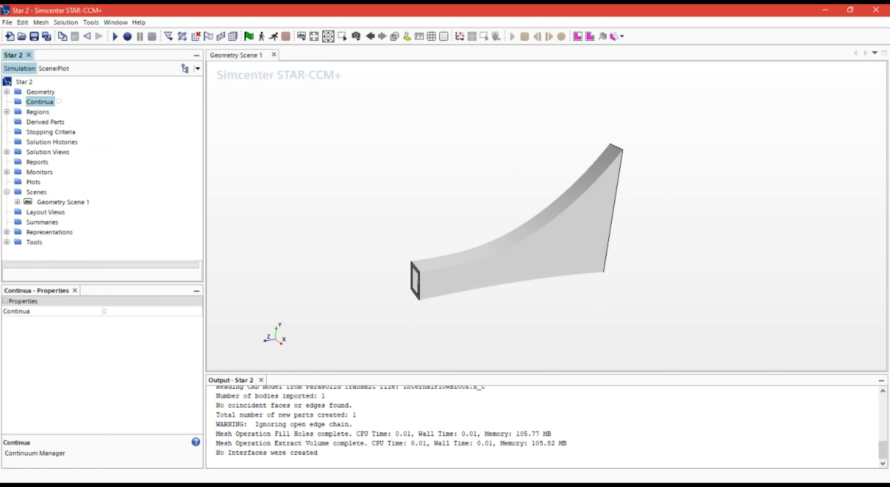
pyautogui.moveTo(385, 148)
pyautogui.mouseDown()
pyautogui.moveTo(346, 135)
pyautogui.moveTo(391, 147)
pyautogui.mouseUp()
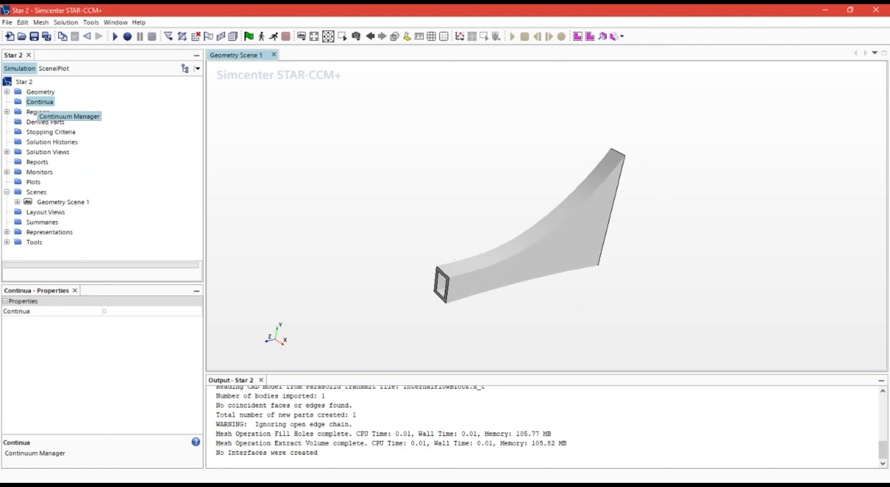
pyautogui.rightClick(41, 101)
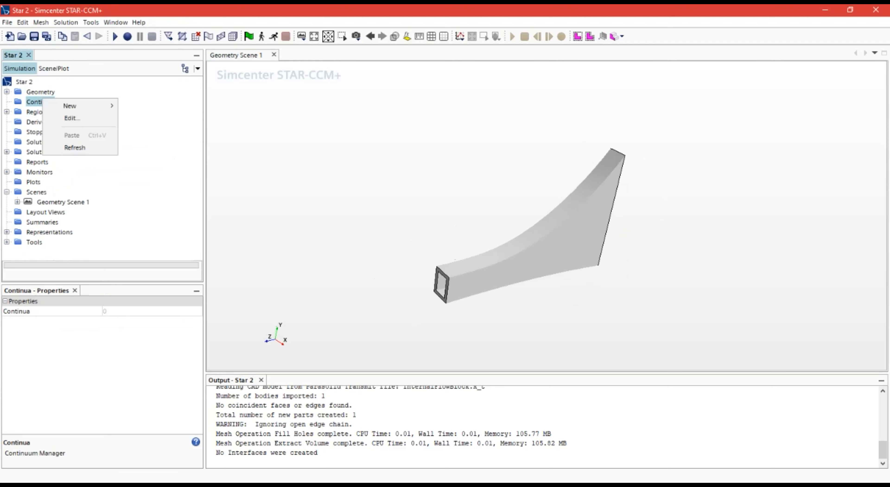
pyautogui.moveTo(76, 105)
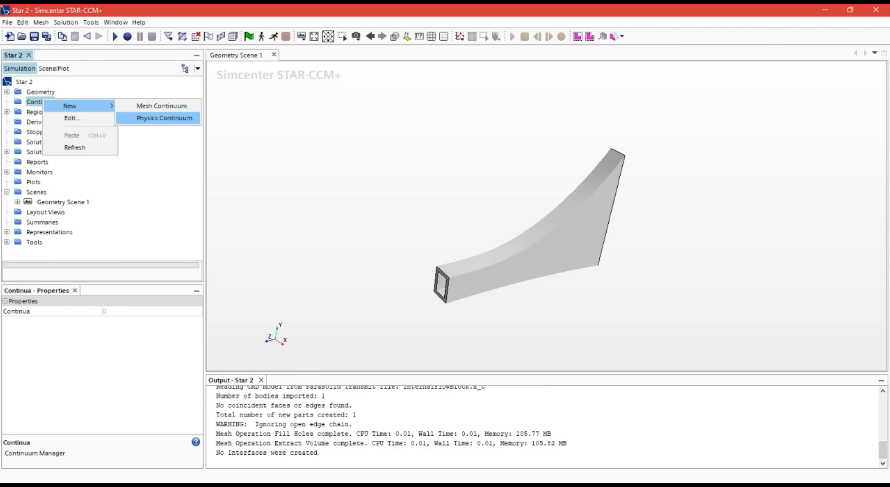
pyautogui.click(164, 118)
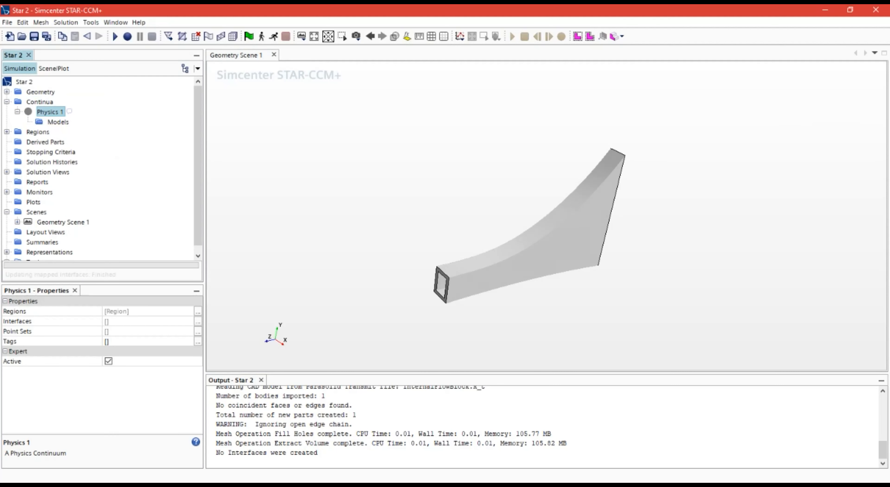
# Step: Open the model selection for the Physics 1 continuum and place the dialog so all model groups are in view
pyautogui.rightClick(52, 109)
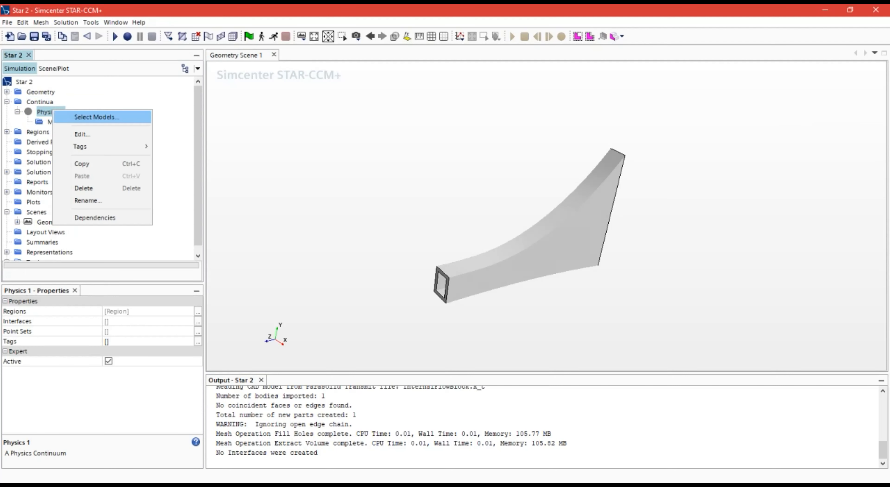
pyautogui.click(97, 118)
pyautogui.moveTo(319, 57); pyautogui.dragTo(589, 154)
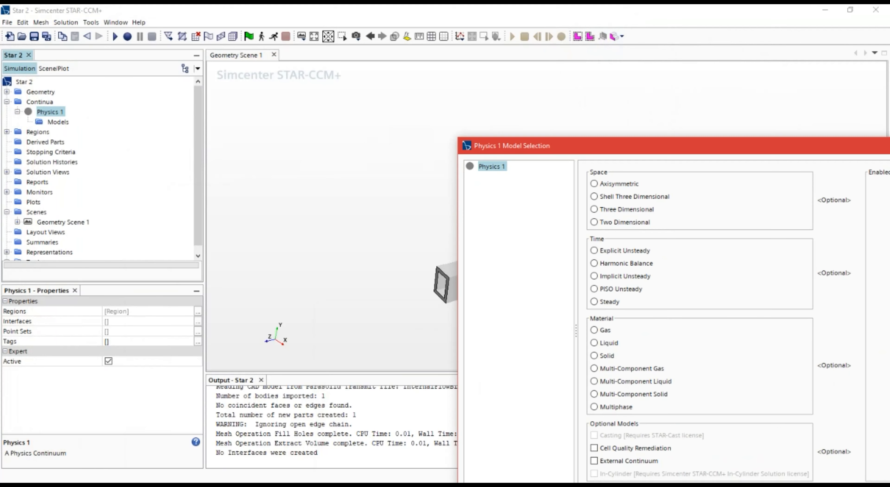
pyautogui.moveTo(498, 149); pyautogui.dragTo(85, 41)
pyautogui.moveTo(159, 34); pyautogui.dragTo(331, 37)
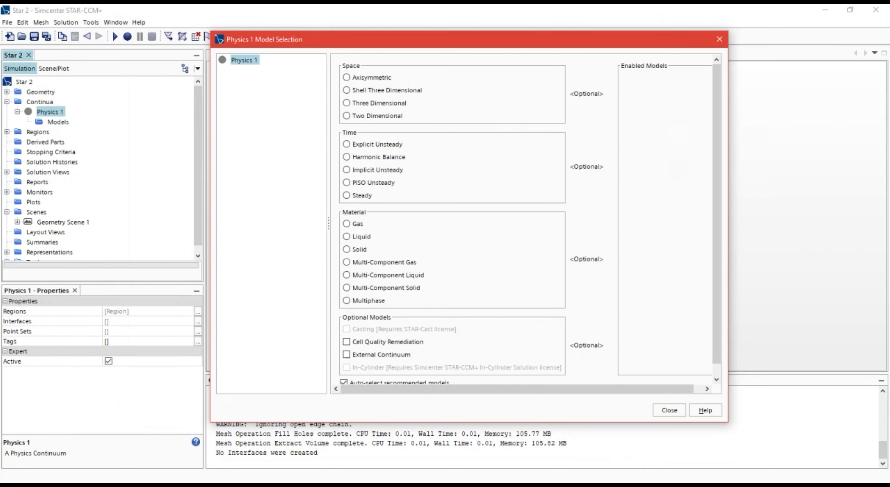
pyautogui.moveTo(321, 40); pyautogui.dragTo(116, 53)
pyautogui.moveTo(222, 51); pyautogui.dragTo(253, 314)
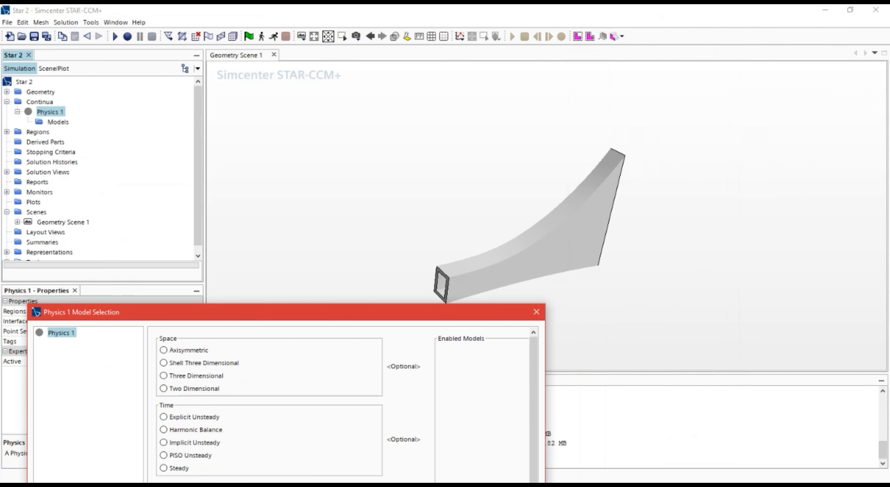
pyautogui.moveTo(252, 314); pyautogui.dragTo(232, 397)
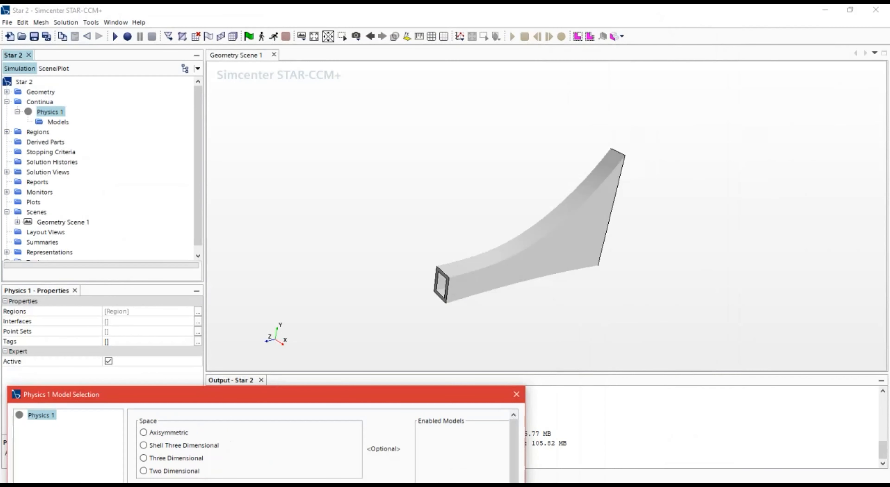
pyautogui.moveTo(394, 393); pyautogui.dragTo(460, 60)
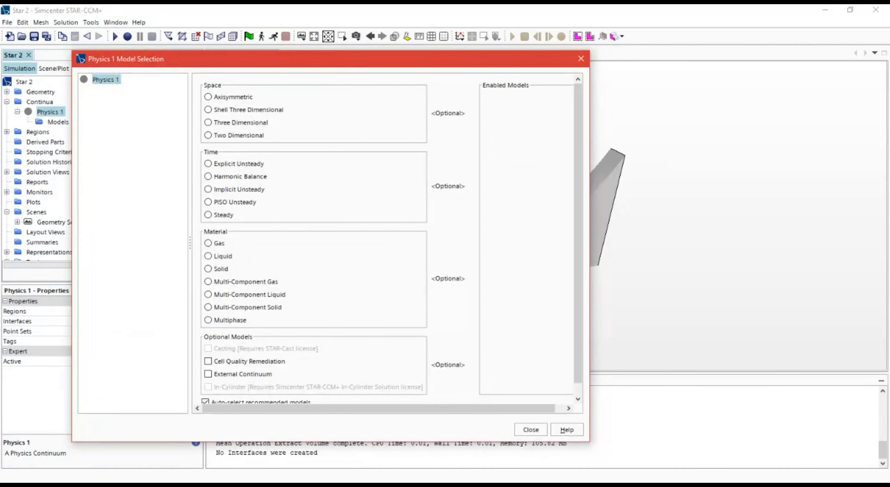
pyautogui.moveTo(449, 59); pyautogui.dragTo(442, 307)
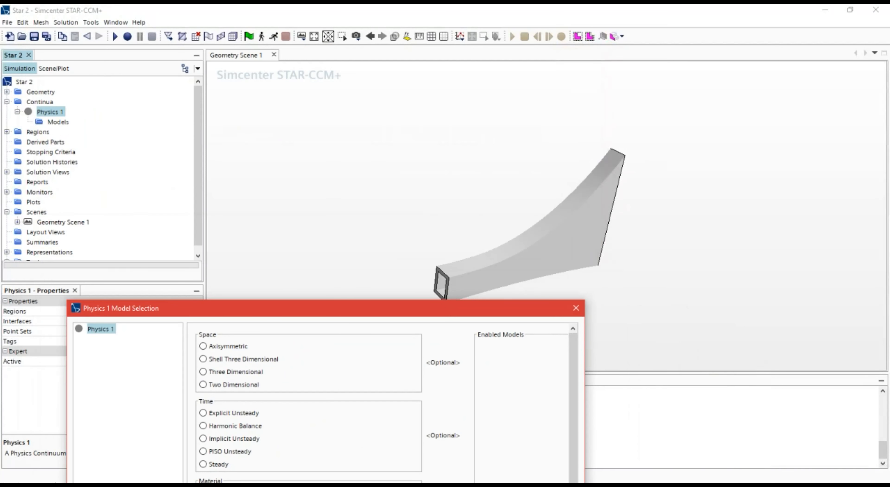
pyautogui.moveTo(489, 309); pyautogui.dragTo(465, 54)
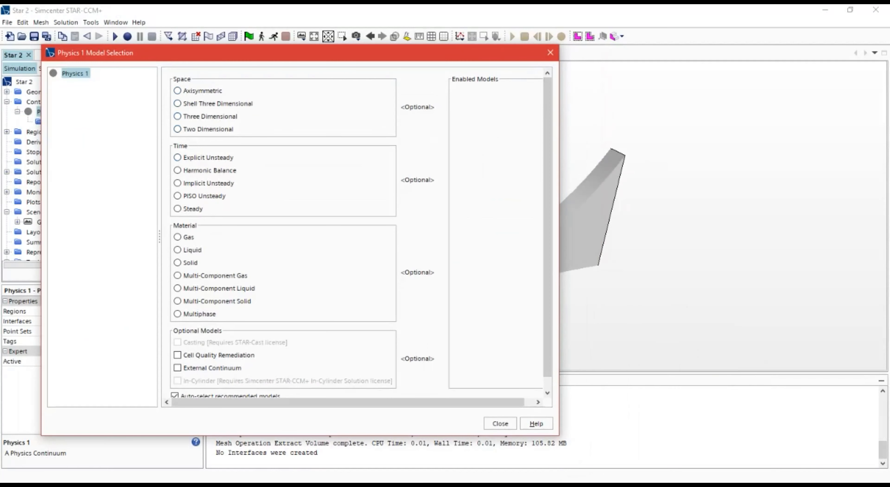
pyautogui.moveTo(317, 54); pyautogui.dragTo(294, 60)
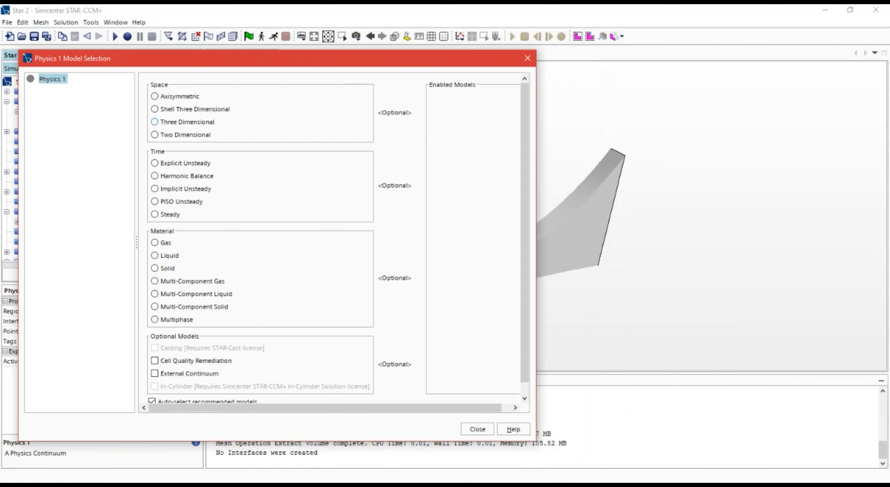
# Step: Enable the Three Dimensional space model and the Gas material model for Physics 1
pyautogui.click(155, 122)
pyautogui.moveTo(400, 102); pyautogui.dragTo(263, 53)
pyautogui.click(152, 88)
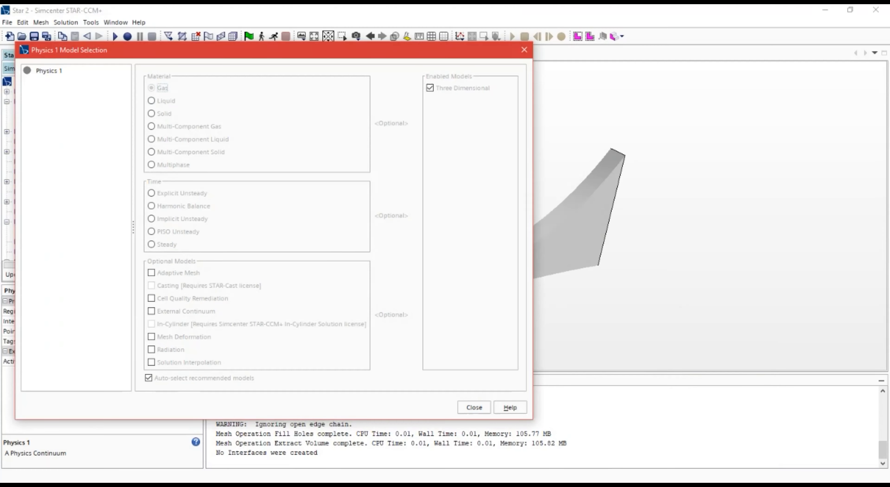
# Step: Disable the Gas material model for Physics 1 and enable it again
pyautogui.moveTo(183, 51)
pyautogui.mouseDown()
pyautogui.moveTo(254, 37)
pyautogui.moveTo(196, 46)
pyautogui.mouseUp()
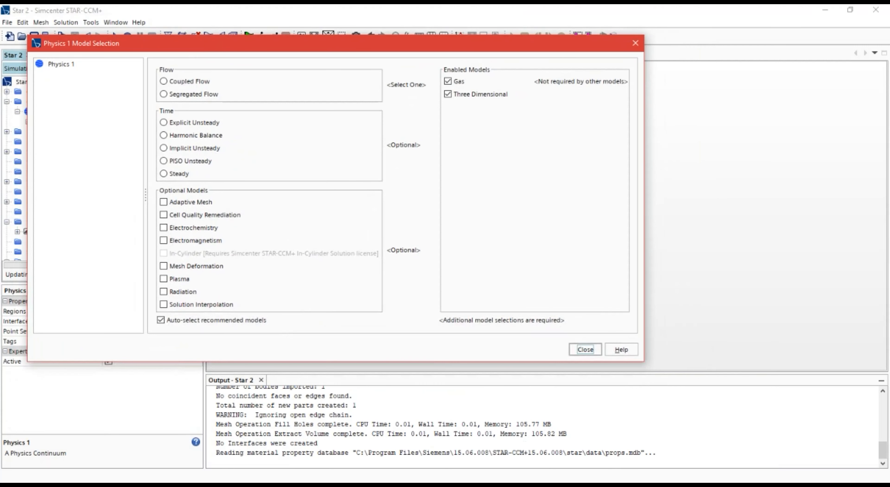
pyautogui.click(448, 81)
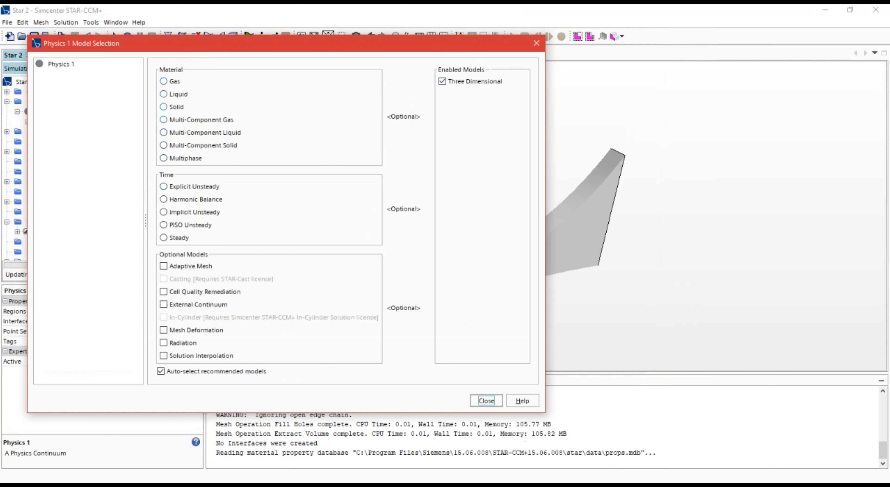
pyautogui.click(164, 81)
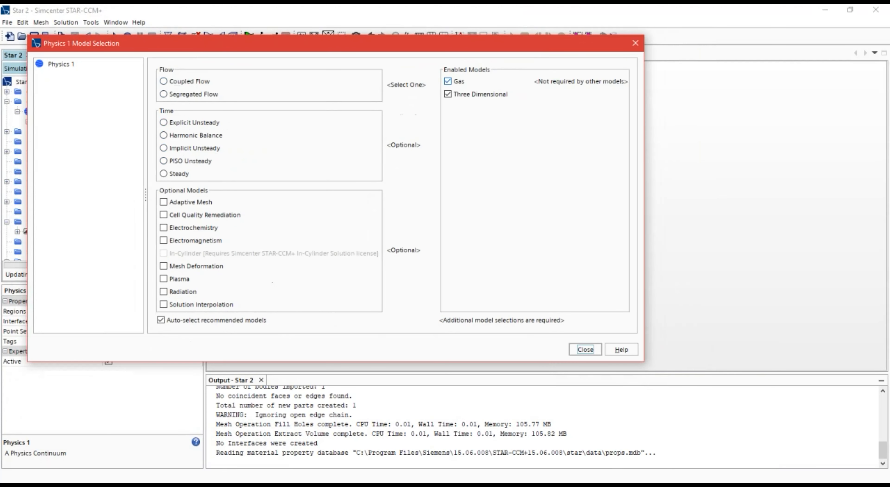
# Step: Enable the Segregated Flow model for the Physics 1 continuum
pyautogui.moveTo(448, 39); pyautogui.dragTo(465, 48)
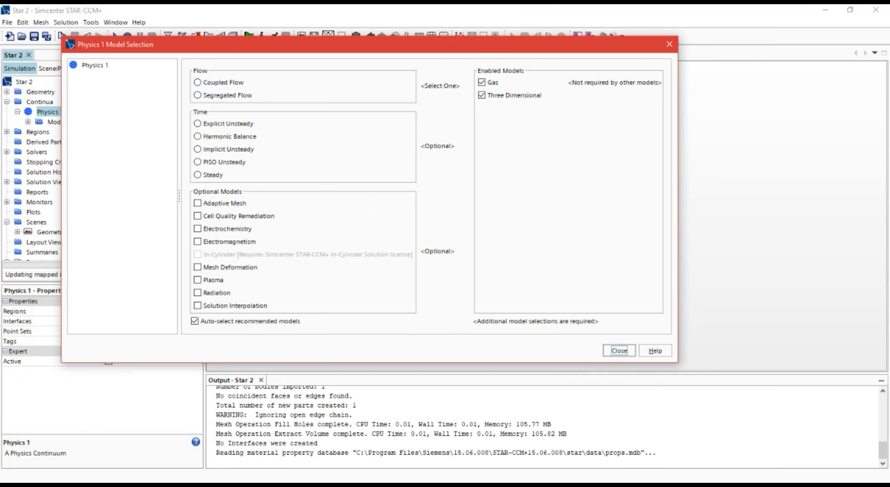
pyautogui.moveTo(289, 45); pyautogui.dragTo(283, 231)
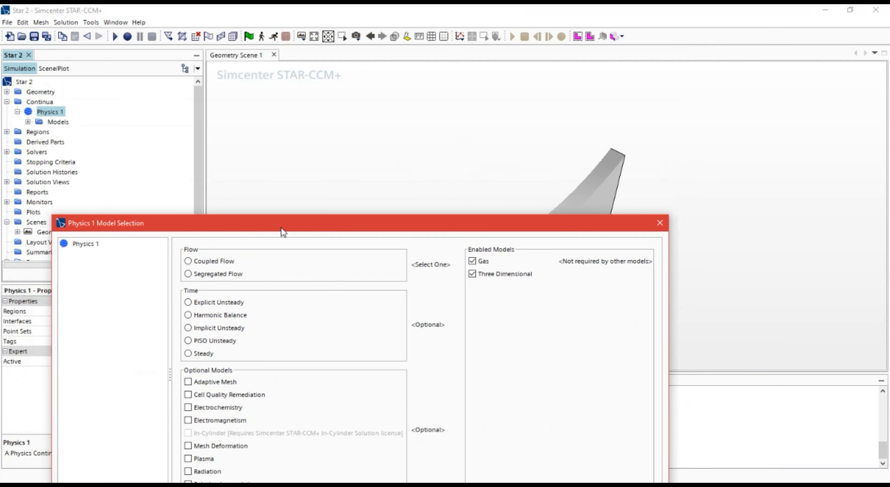
pyautogui.moveTo(283, 231); pyautogui.dragTo(272, 64)
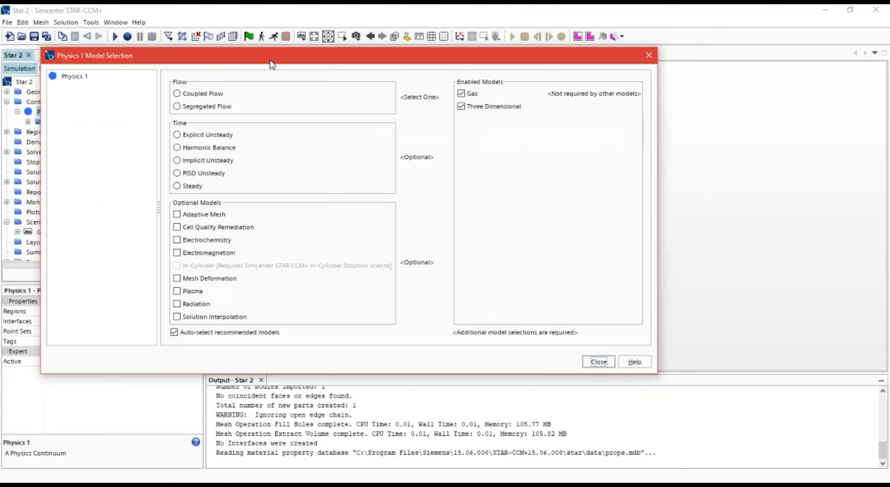
pyautogui.moveTo(270, 60); pyautogui.dragTo(271, 57)
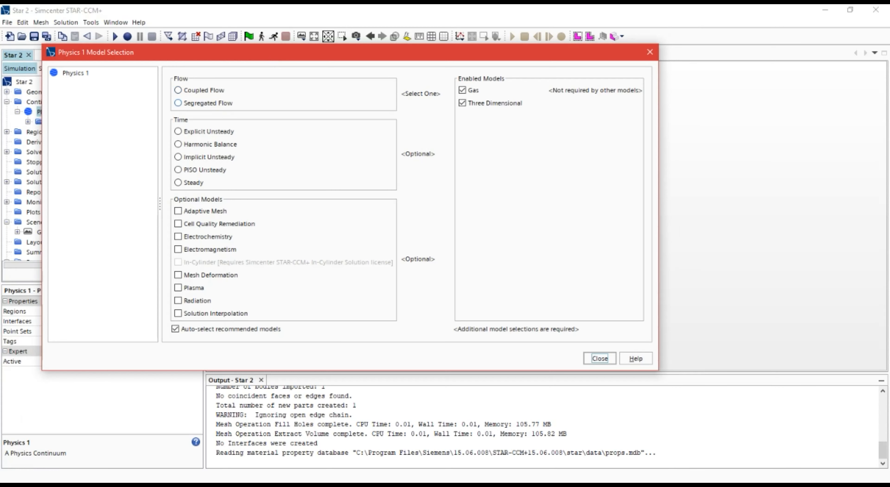
pyautogui.moveTo(200, 51); pyautogui.dragTo(199, 50)
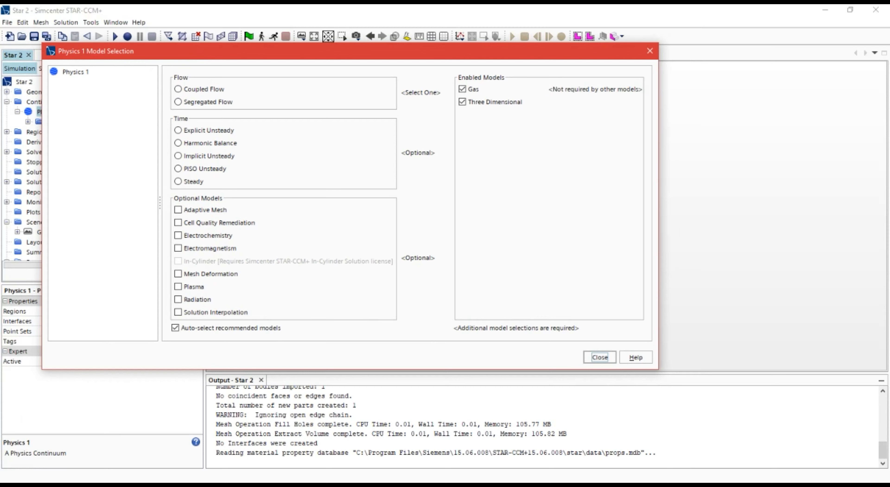
pyautogui.click(178, 102)
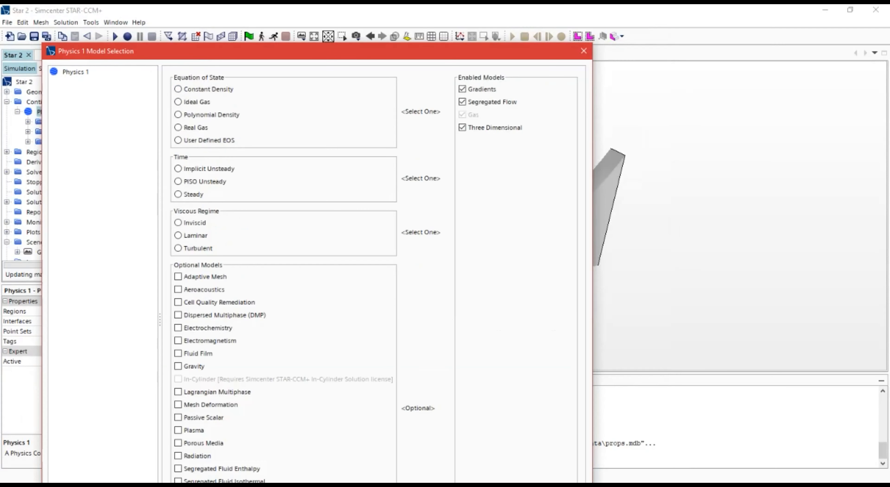
# Step: Set the equation of state for Physics 1 to Constant Density
pyautogui.moveTo(229, 53); pyautogui.dragTo(205, 16)
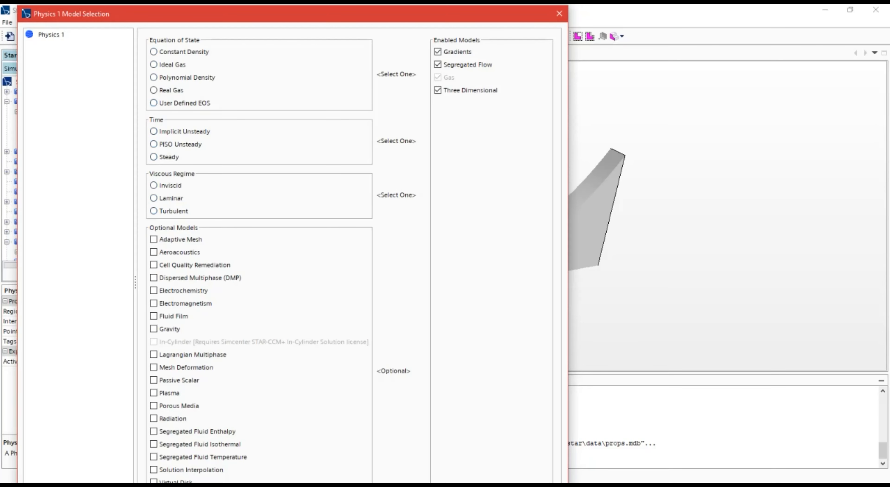
pyautogui.moveTo(158, 14); pyautogui.dragTo(125, 22)
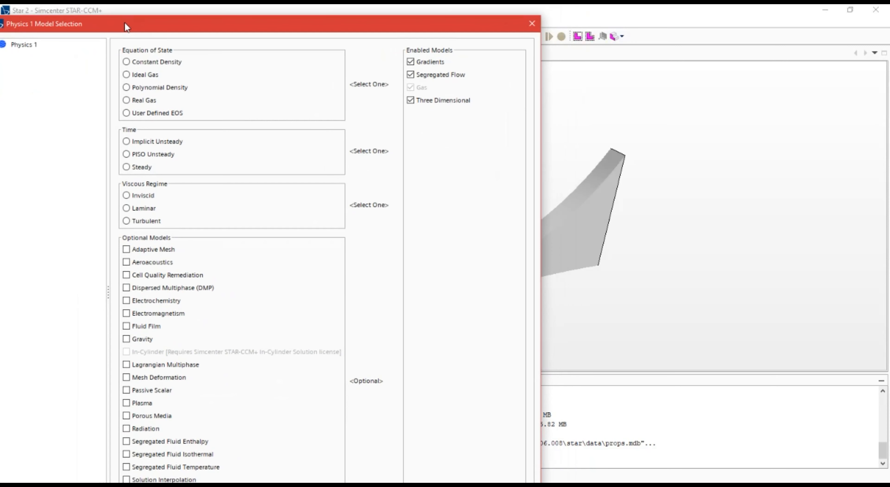
pyautogui.moveTo(124, 22); pyautogui.dragTo(125, 23)
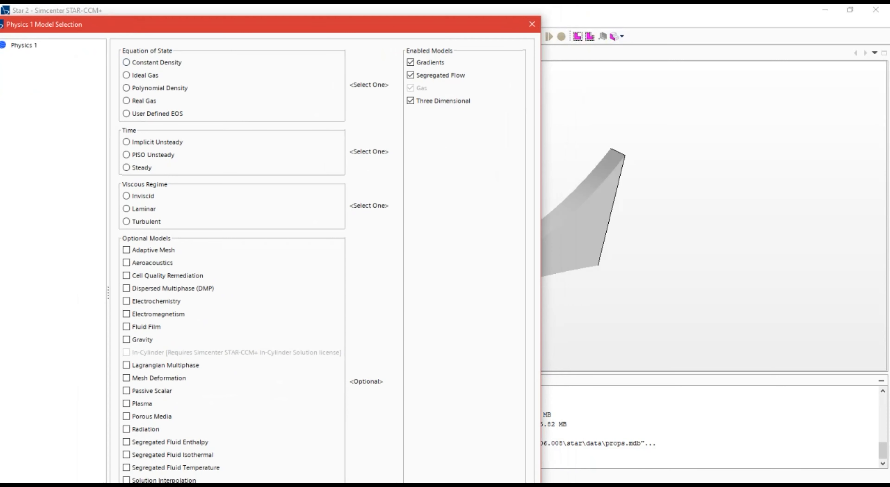
pyautogui.click(126, 63)
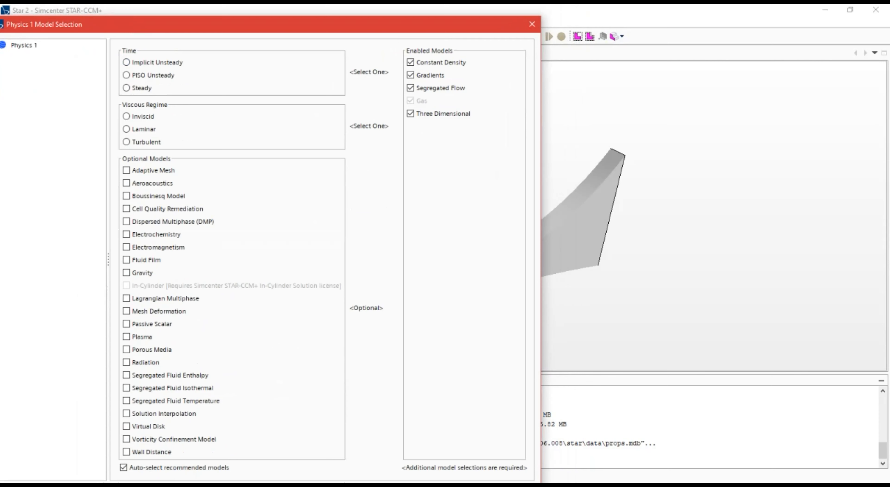
# Step: Enable the Steady time model and the Turbulent viscous regime for Physics 1
pyautogui.moveTo(134, 33); pyautogui.dragTo(142, 28)
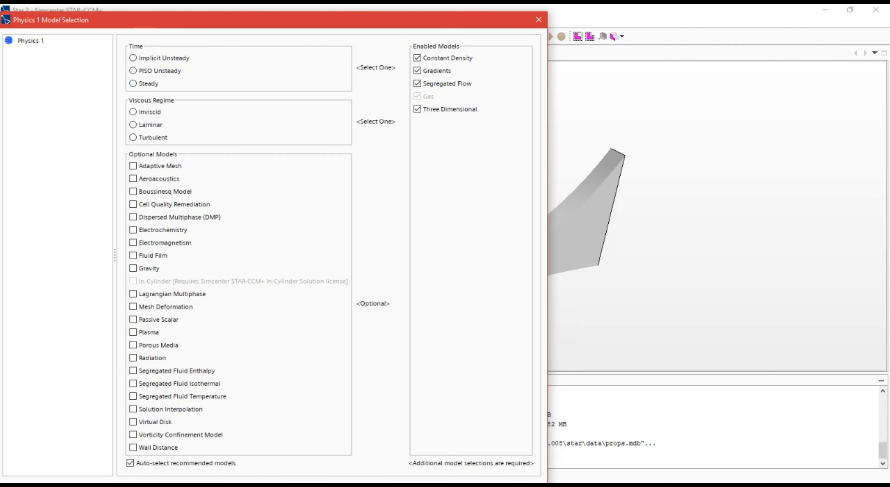
pyautogui.moveTo(119, 26)
pyautogui.mouseDown()
pyautogui.moveTo(133, 28)
pyautogui.moveTo(125, 23)
pyautogui.mouseUp()
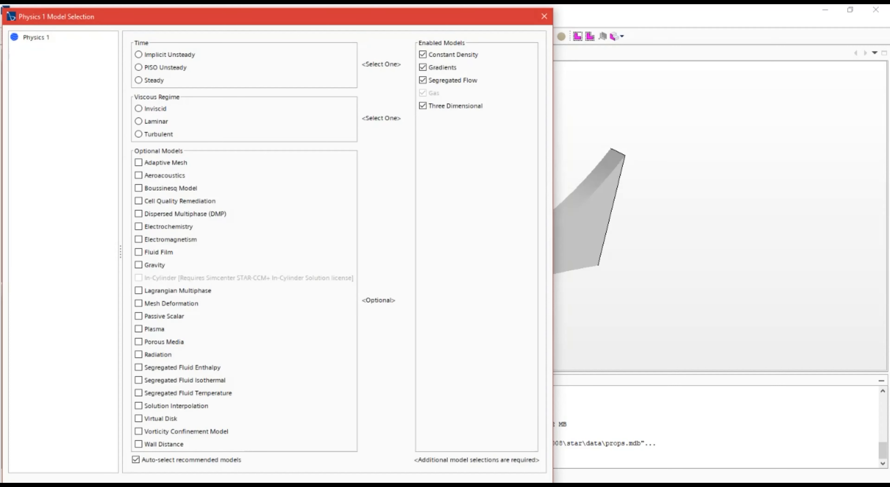
pyautogui.click(139, 80)
pyautogui.moveTo(170, 17); pyautogui.dragTo(172, 17)
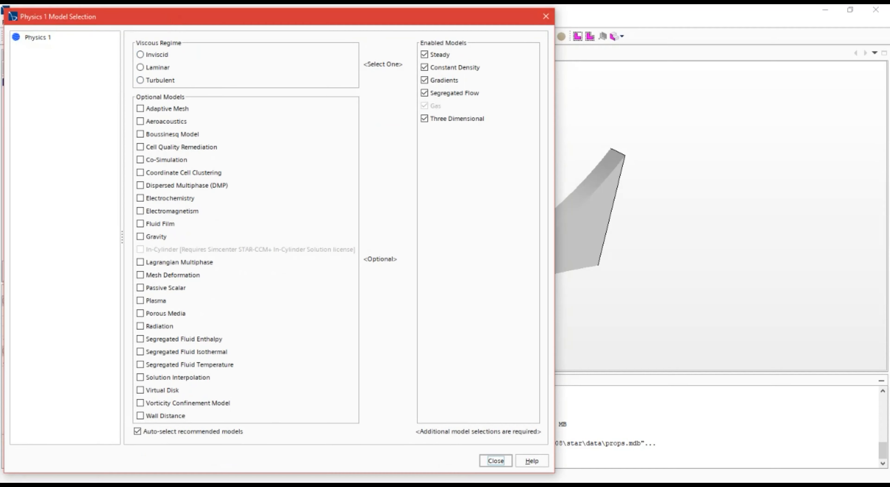
pyautogui.click(140, 80)
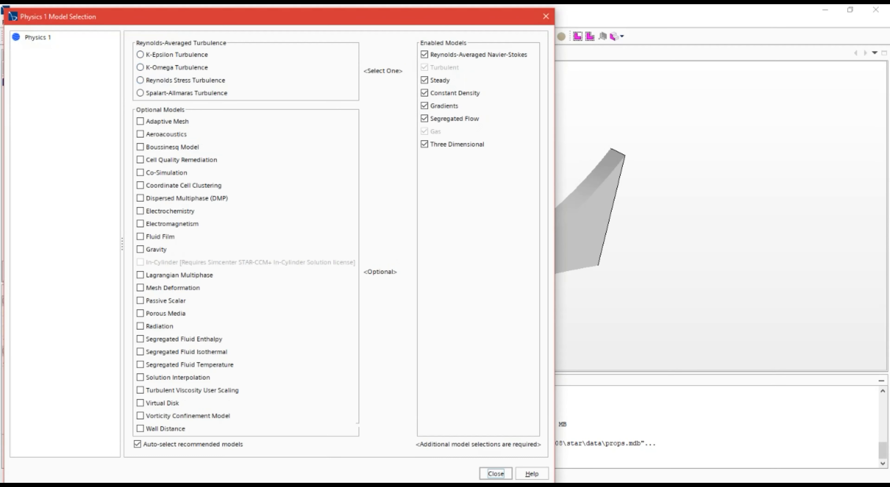
# Step: Enable Spalart-Allmaras Turbulence with its recommended models for Physics 1 and close the model selection
pyautogui.moveTo(145, 24); pyautogui.dragTo(145, 26)
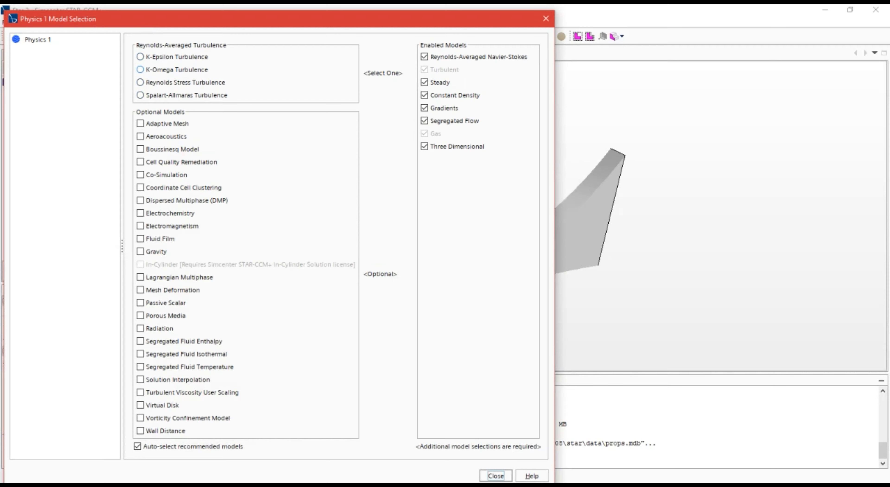
pyautogui.moveTo(170, 18); pyautogui.dragTo(170, 20)
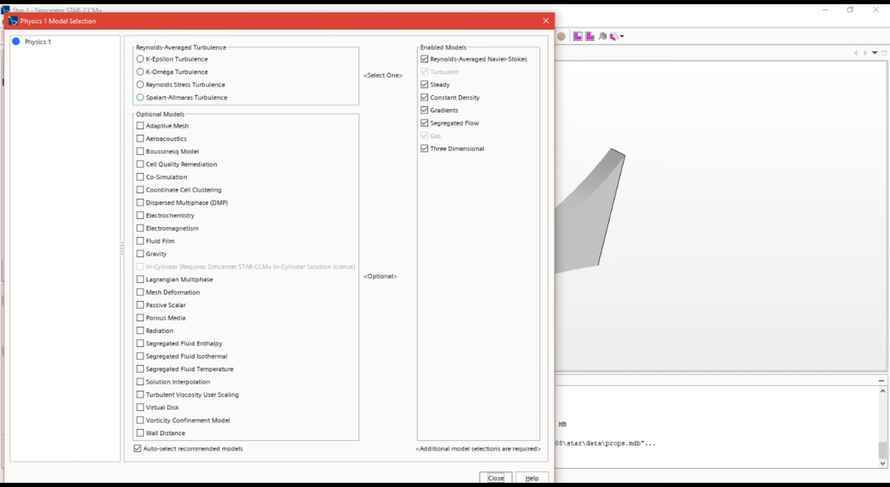
pyautogui.click(140, 97)
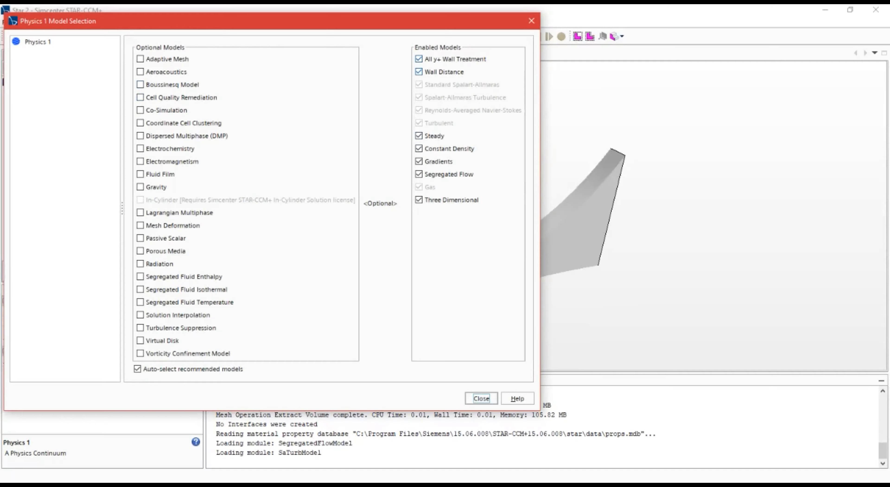
pyautogui.moveTo(425, 20); pyautogui.dragTo(417, 59)
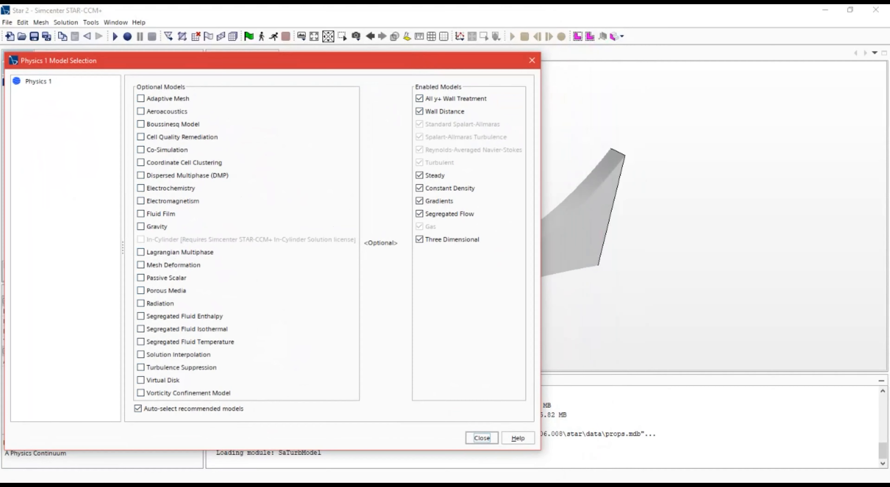
pyautogui.moveTo(272, 60); pyautogui.dragTo(278, 23)
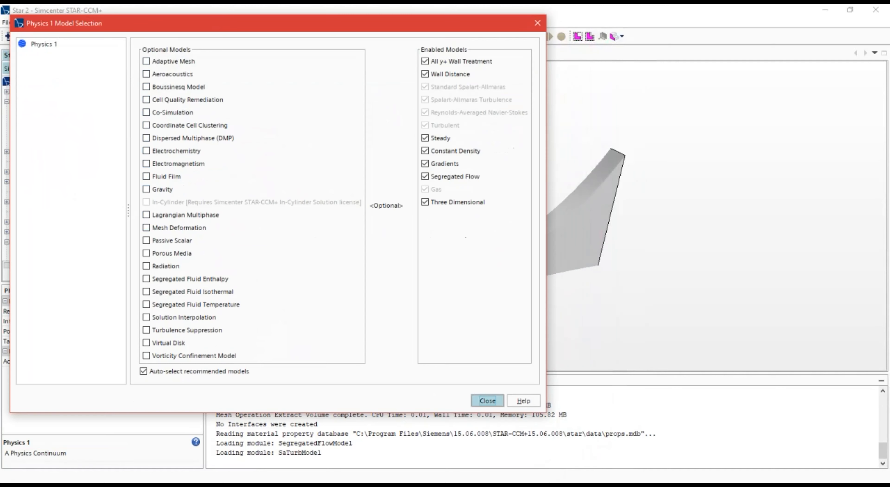
pyautogui.click(487, 401)
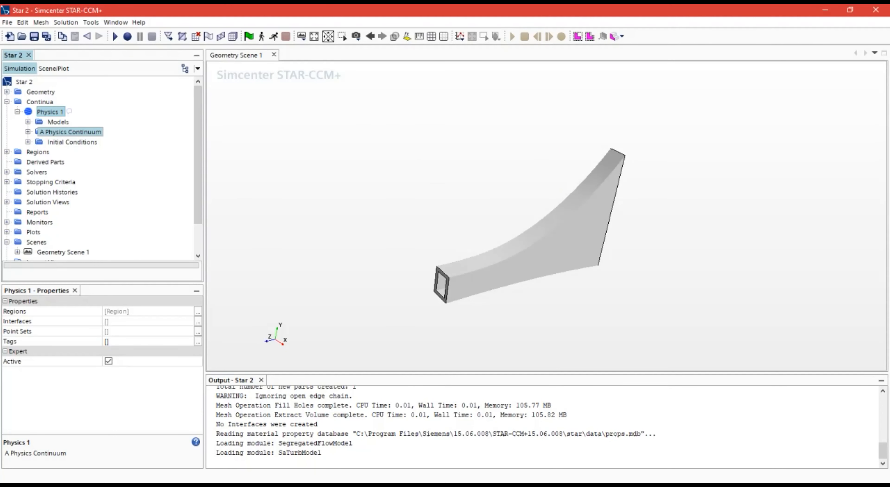
# Step: Reopen the Physics 1 model selection and remove the All y+ Wall Treatment, Wall Distance and Spalart-Allmaras models
pyautogui.rightClick(49, 111)
pyautogui.click(88, 118)
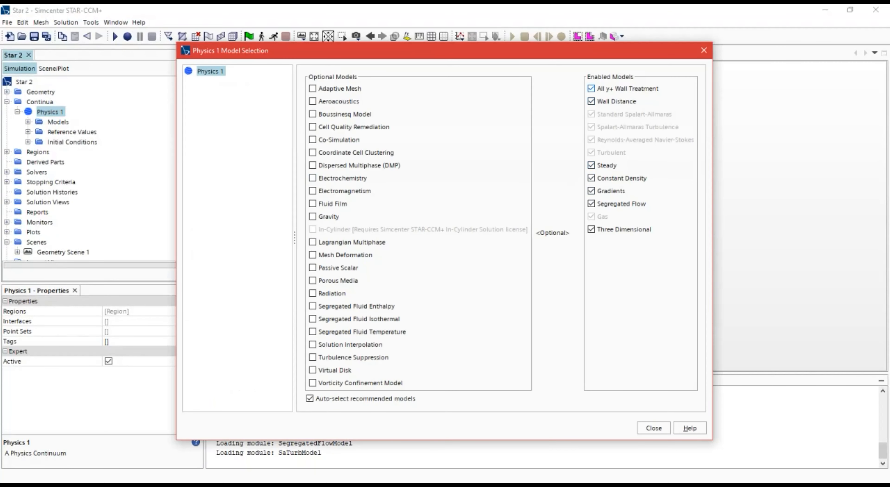
pyautogui.click(592, 88)
pyautogui.click(595, 88)
pyautogui.click(595, 89)
pyautogui.click(596, 88)
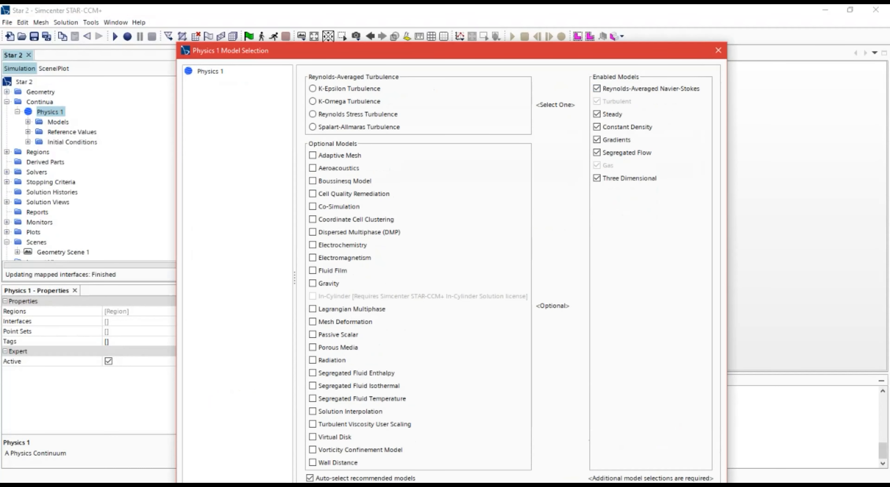
# Step: Re-enable Spalart-Allmaras Turbulence for Physics 1 and close the model selection
pyautogui.moveTo(578, 53); pyautogui.dragTo(482, 22)
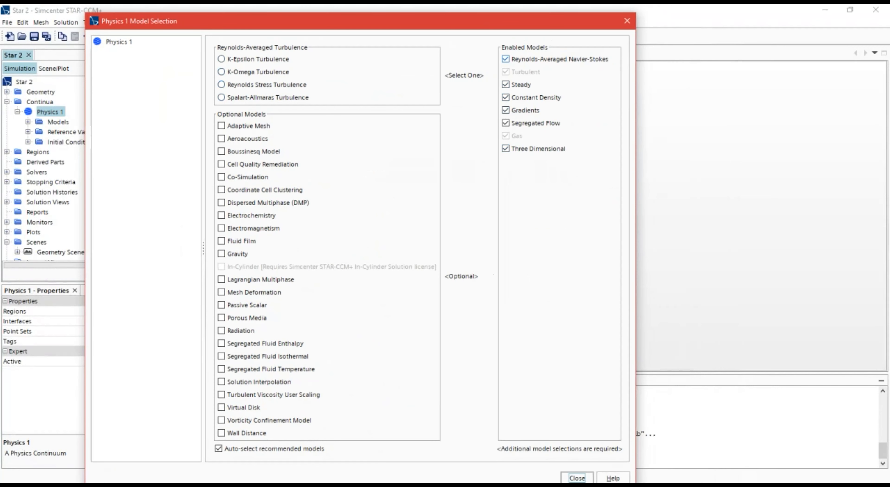
pyautogui.moveTo(486, 20)
pyautogui.mouseDown()
pyautogui.moveTo(492, 9)
pyautogui.moveTo(498, 16)
pyautogui.mouseUp()
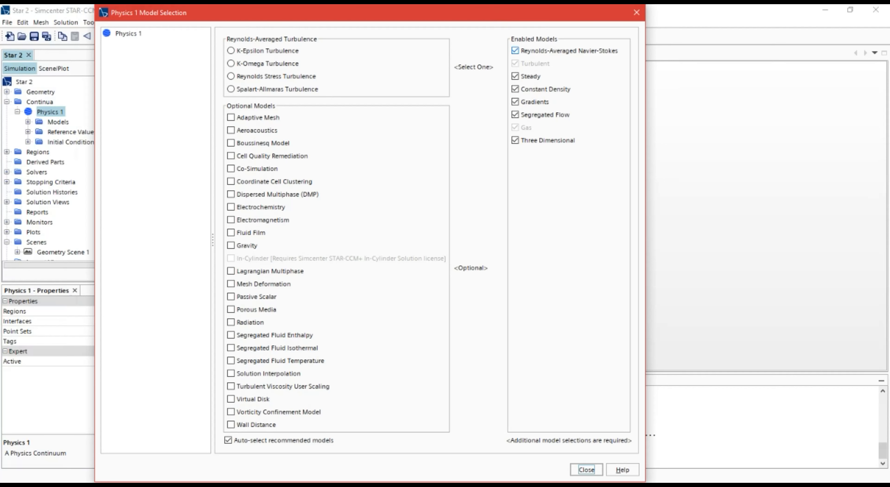
pyautogui.moveTo(276, 13); pyautogui.dragTo(273, 15)
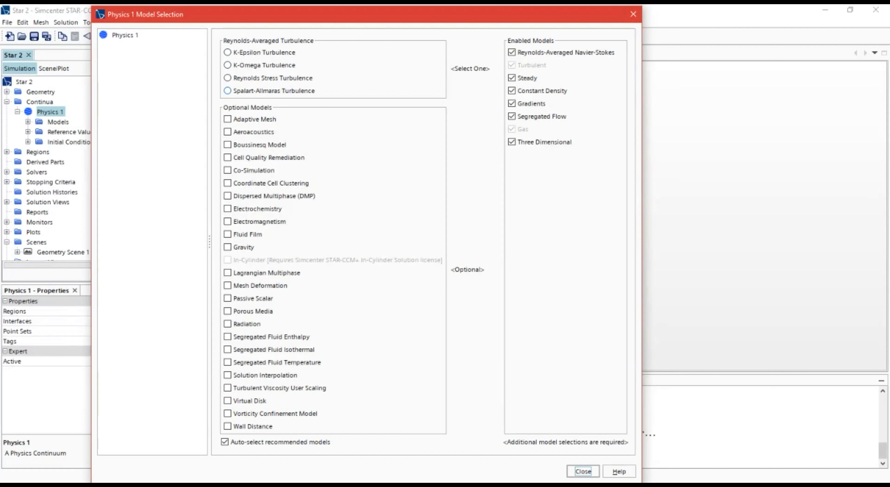
pyautogui.click(227, 91)
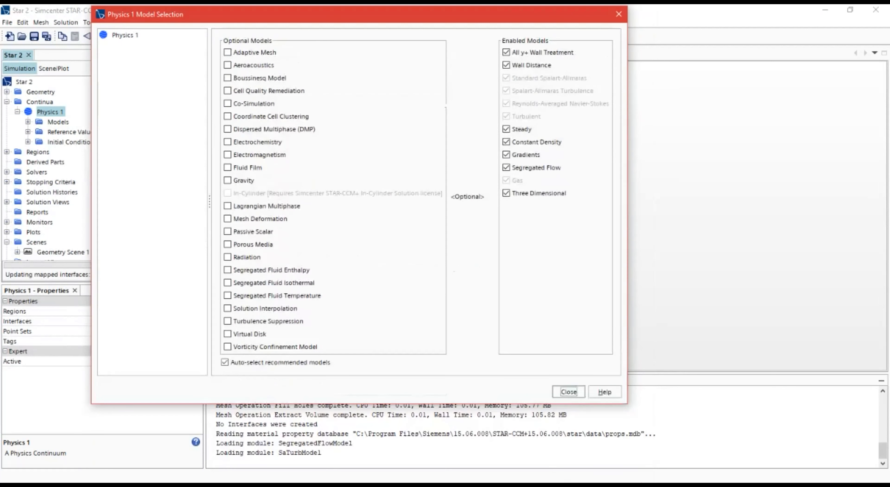
pyautogui.click(568, 392)
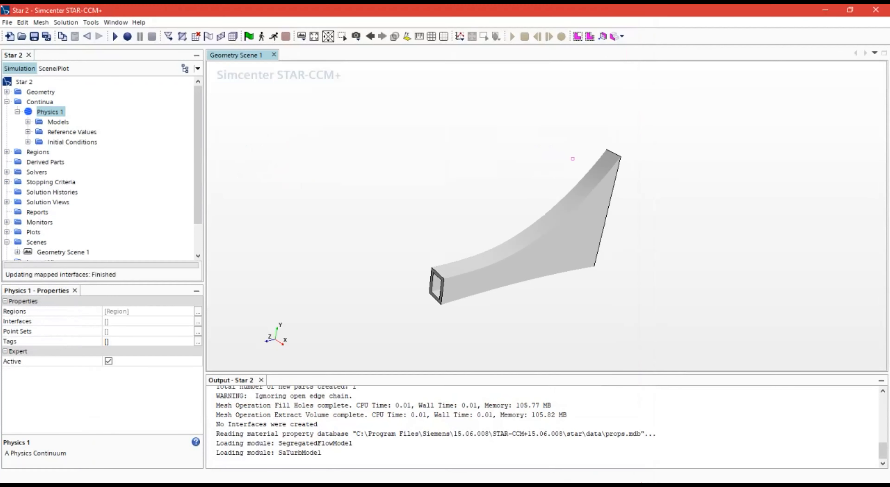
# Step: Examine the Reference Values and Initial Conditions of the Physics 1 continuum and inspect the duct geometry
pyautogui.moveTo(575, 168); pyautogui.dragTo(625, 203)
pyautogui.moveTo(626, 203); pyautogui.dragTo(691, 186, button='right')
pyautogui.moveTo(692, 186); pyautogui.dragTo(674, 199)
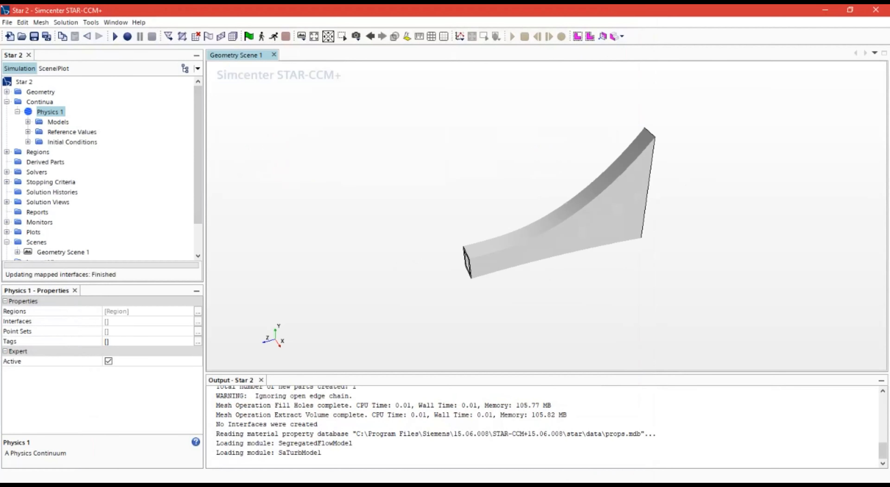
pyautogui.click(28, 131)
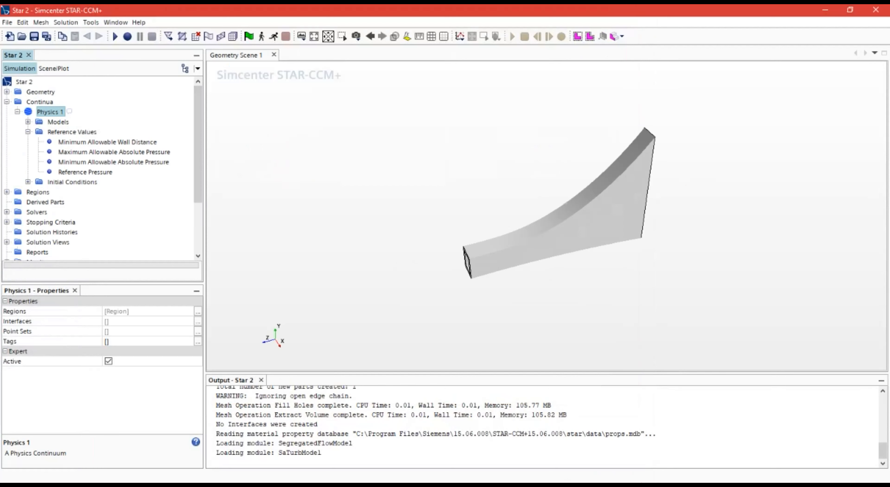
pyautogui.click(28, 132)
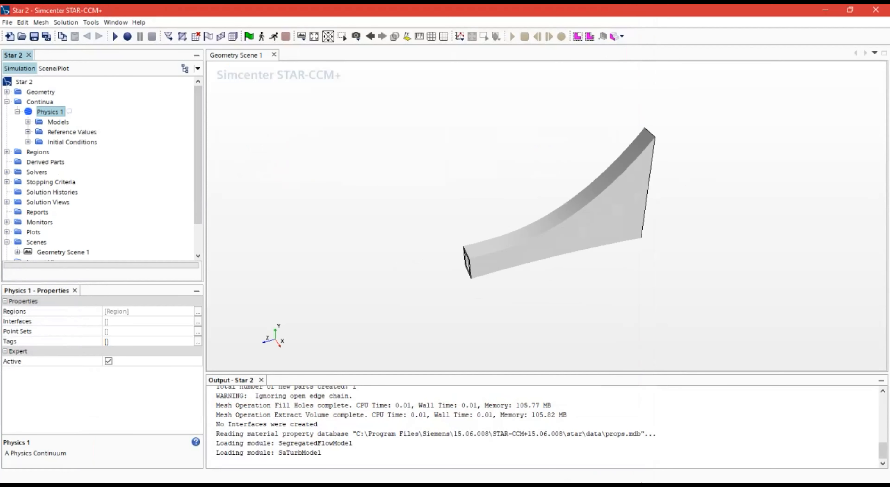
pyautogui.click(28, 132)
pyautogui.click(28, 132)
pyautogui.click(28, 142)
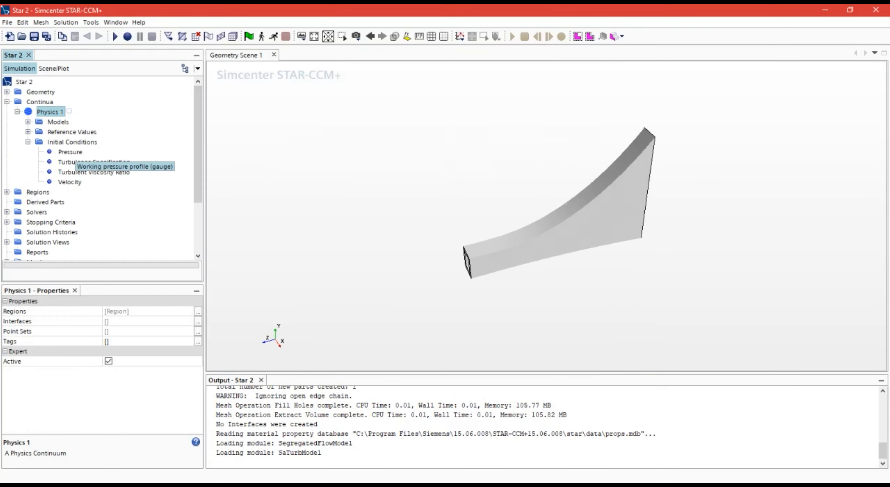
pyautogui.moveTo(511, 164); pyautogui.dragTo(491, 178, button='right')
pyautogui.moveTo(475, 211); pyautogui.dragTo(442, 196)
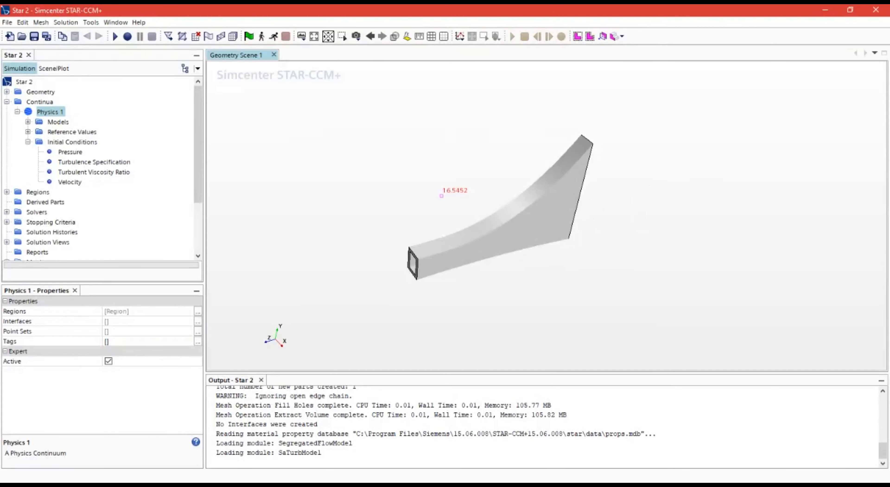
# Step: Review the velocity, pressure, turbulence specification and turbulent viscosity ratio initial conditions of Physics 1
pyautogui.moveTo(557, 211); pyautogui.dragTo(572, 219)
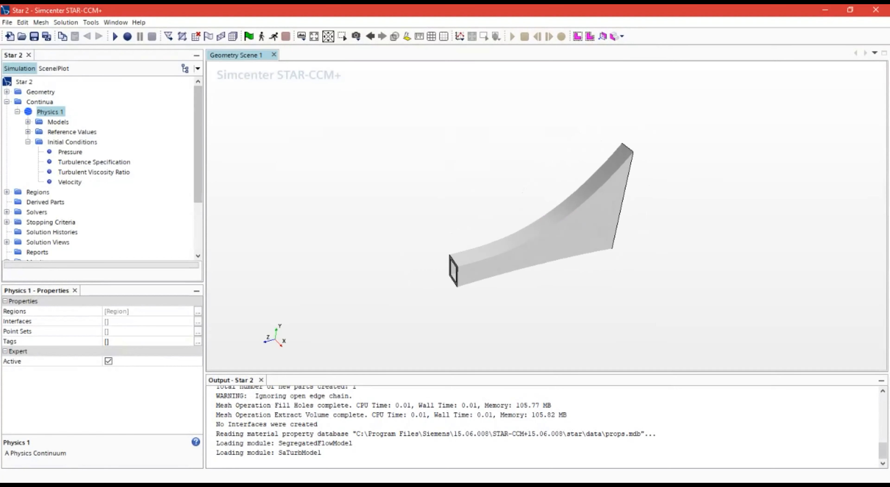
pyautogui.click(71, 182)
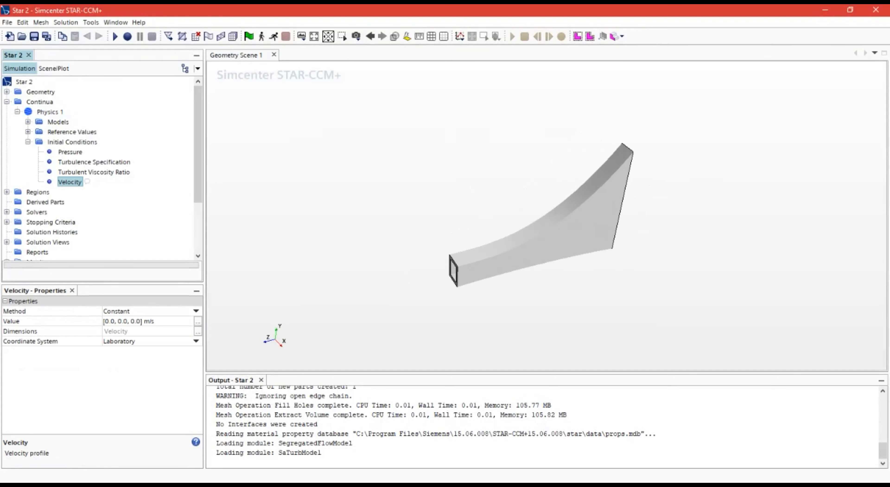
pyautogui.click(70, 152)
pyautogui.click(94, 162)
pyautogui.click(94, 172)
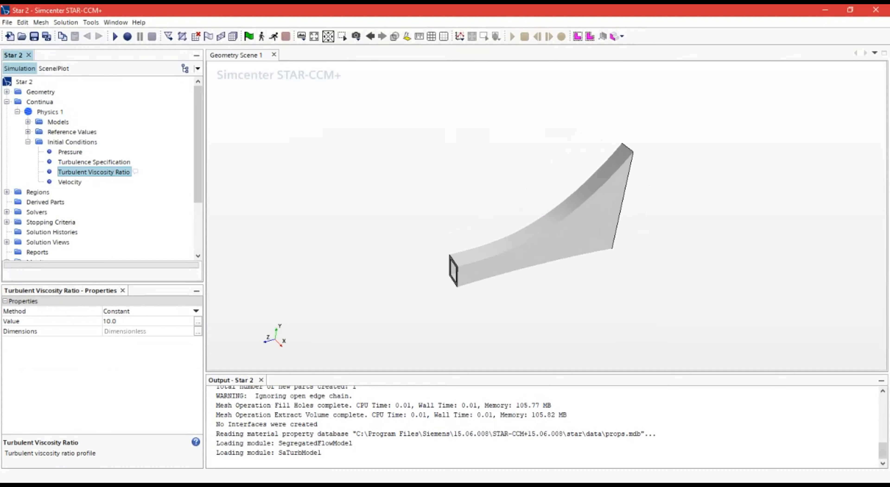
pyautogui.click(70, 182)
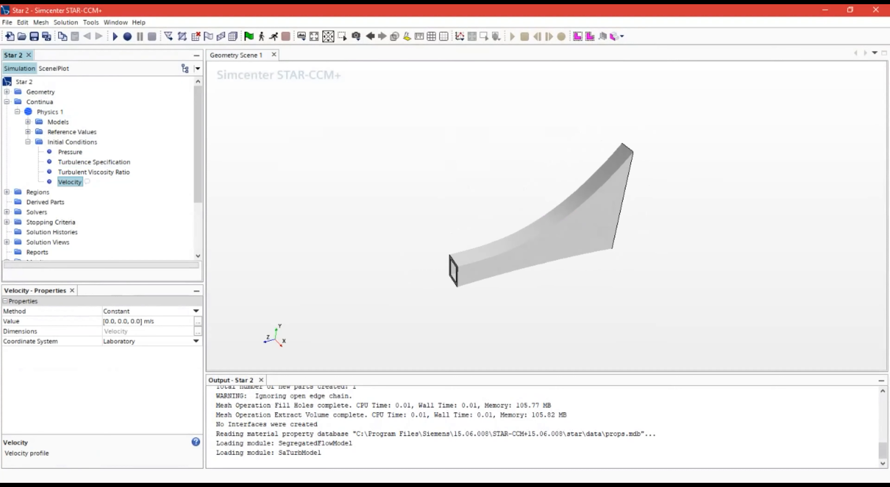
pyautogui.moveTo(567, 207); pyautogui.dragTo(547, 227, button='right')
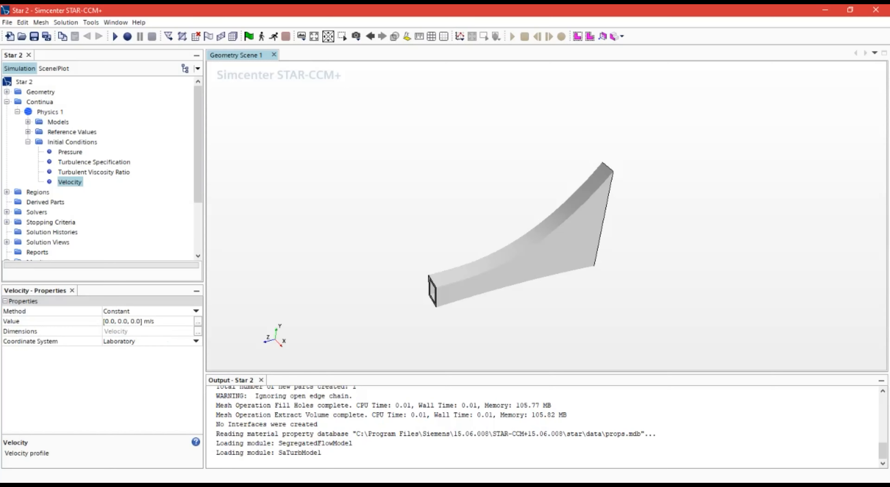
pyautogui.click(28, 142)
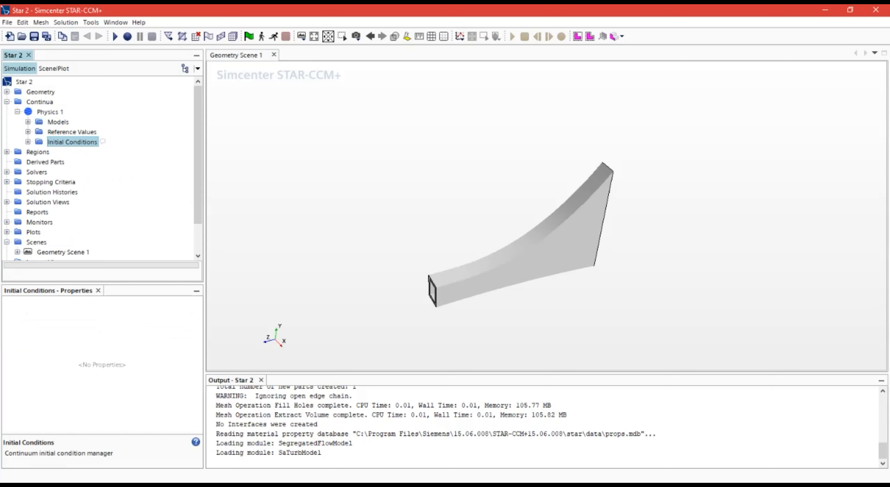
# Step: Measure a distance across the opening at the duct's narrow end, then dismiss the ruler
pyautogui.moveTo(472, 172)
pyautogui.mouseDown()
pyautogui.moveTo(491, 187)
pyautogui.moveTo(475, 177)
pyautogui.mouseUp()
pyautogui.scroll(4, 475, 241)
pyautogui.moveTo(475, 241); pyautogui.dragTo(553, 255)
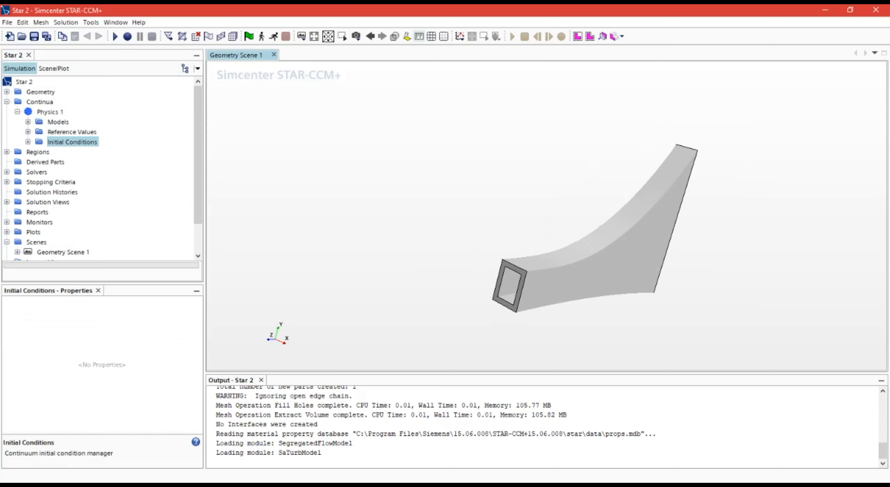
pyautogui.click(419, 37)
pyautogui.scroll(5, 543, 268)
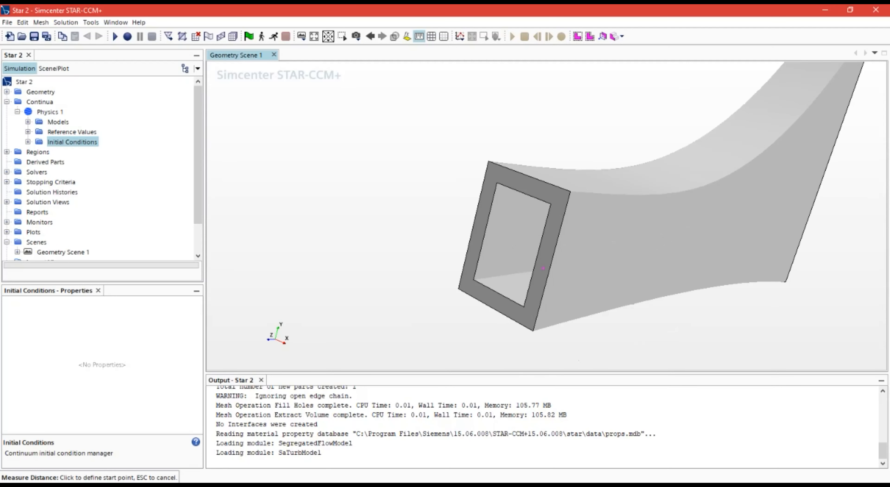
pyautogui.moveTo(543, 268); pyautogui.dragTo(544, 265, button='right')
pyautogui.click(549, 201)
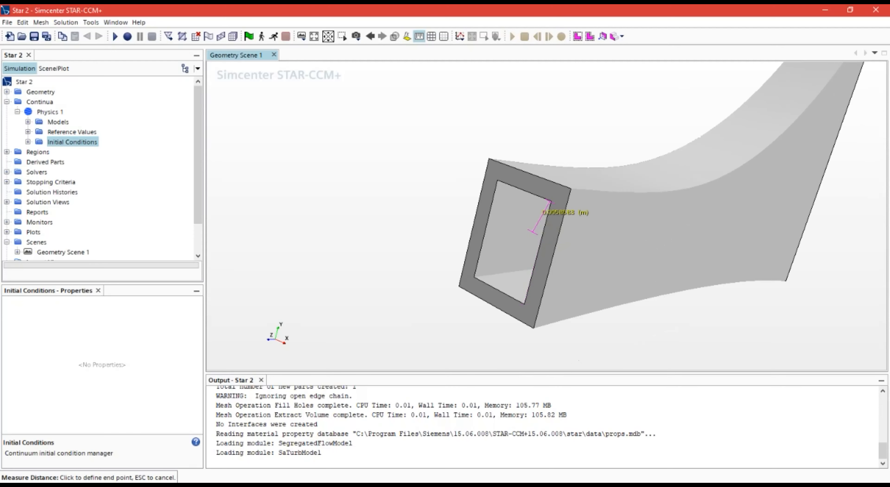
pyautogui.click(550, 199)
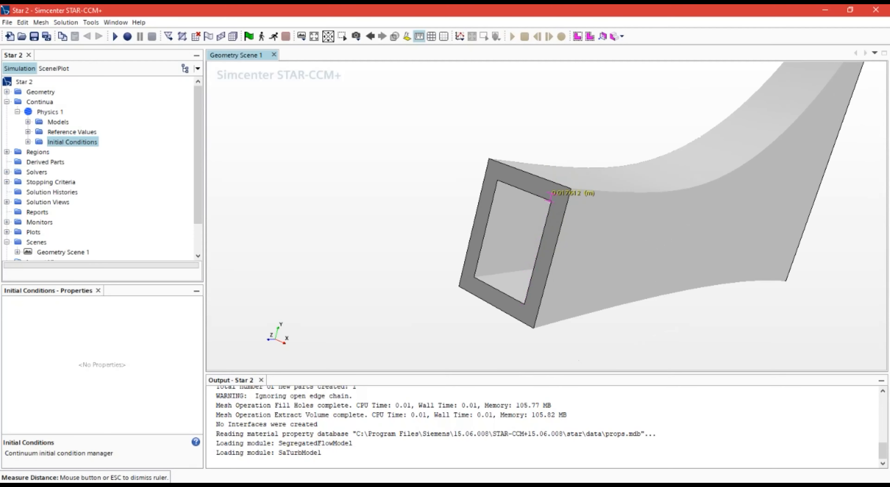
pyautogui.press('Escape')
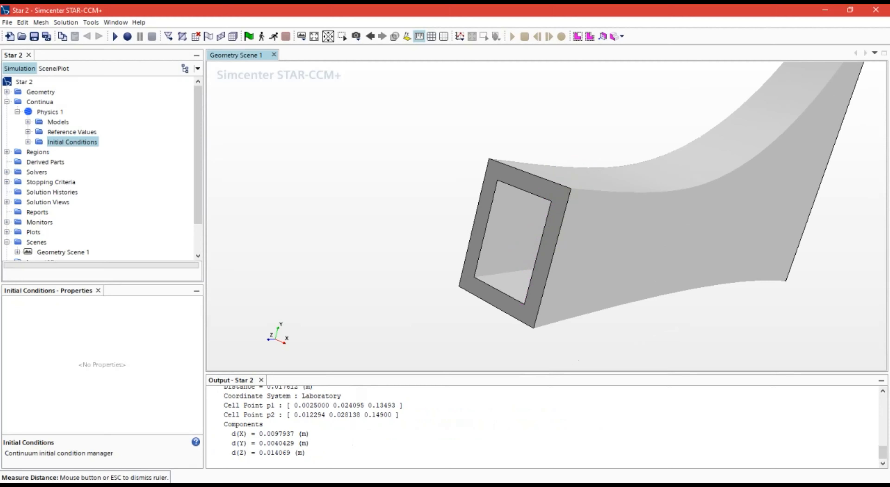
pyautogui.moveTo(567, 190); pyautogui.dragTo(495, 224)
pyautogui.scroll(-5, 567, 218)
pyautogui.moveTo(651, 173); pyautogui.dragTo(549, 250, button='right')
pyautogui.moveTo(549, 251); pyautogui.dragTo(550, 228)
pyautogui.scroll(-2, 100, 169)
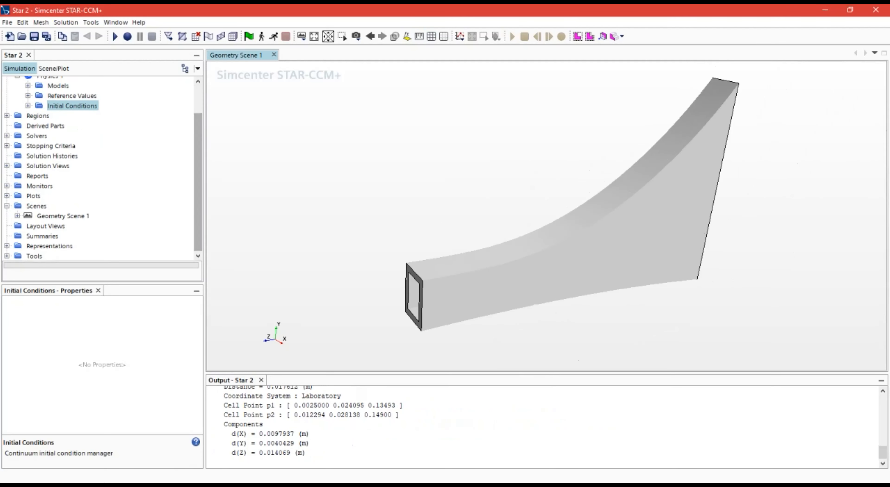
# Step: Inspect the region's boundaries, looking at the default wall boundary and the inlet boundary's type and physics values
pyautogui.click(7, 206)
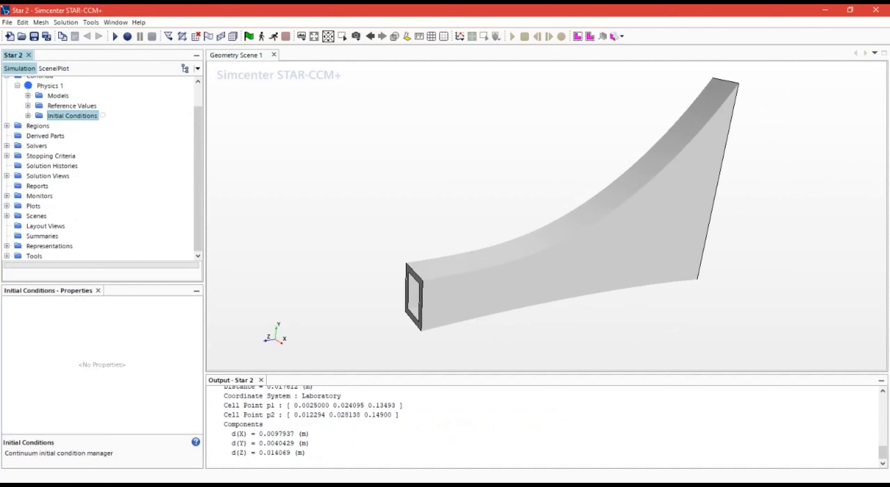
pyautogui.click(7, 125)
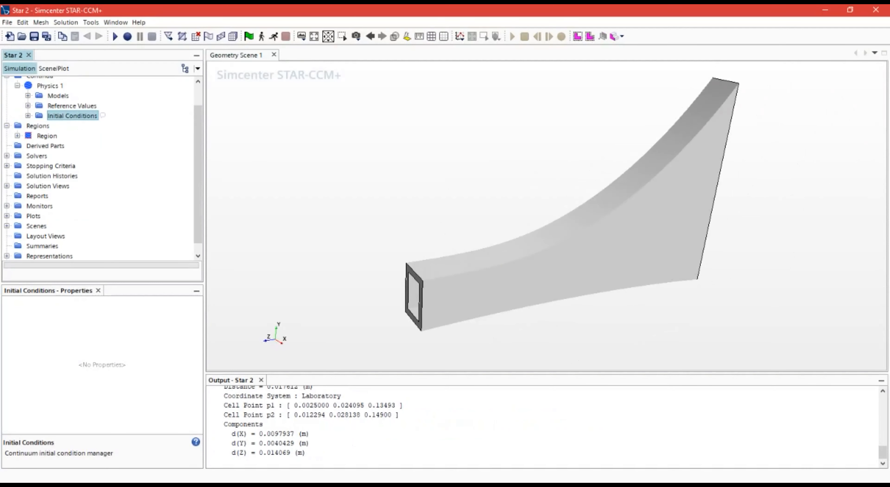
pyautogui.click(17, 136)
pyautogui.click(28, 146)
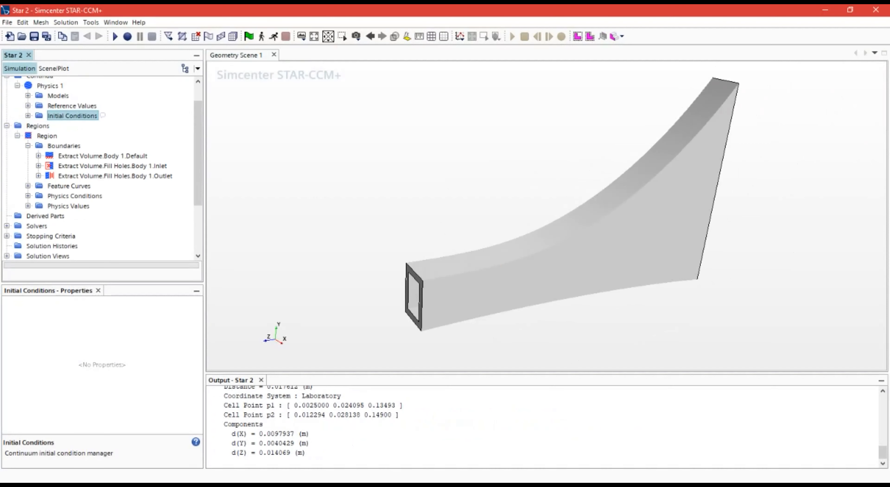
pyautogui.click(39, 156)
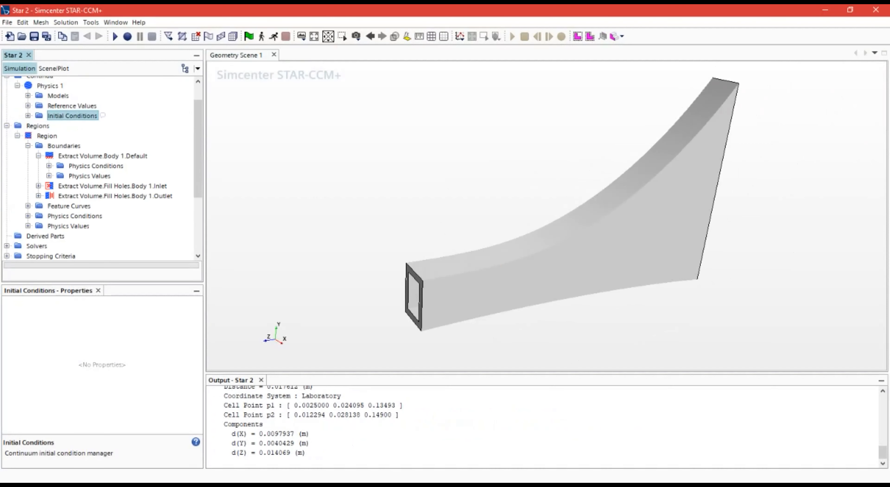
pyautogui.click(38, 156)
pyautogui.click(39, 156)
pyautogui.click(39, 156)
pyautogui.click(113, 166)
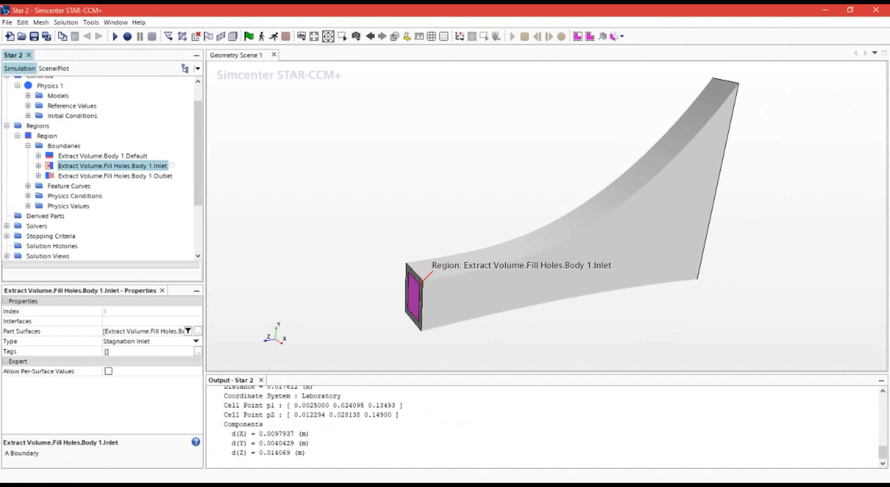
pyautogui.click(39, 166)
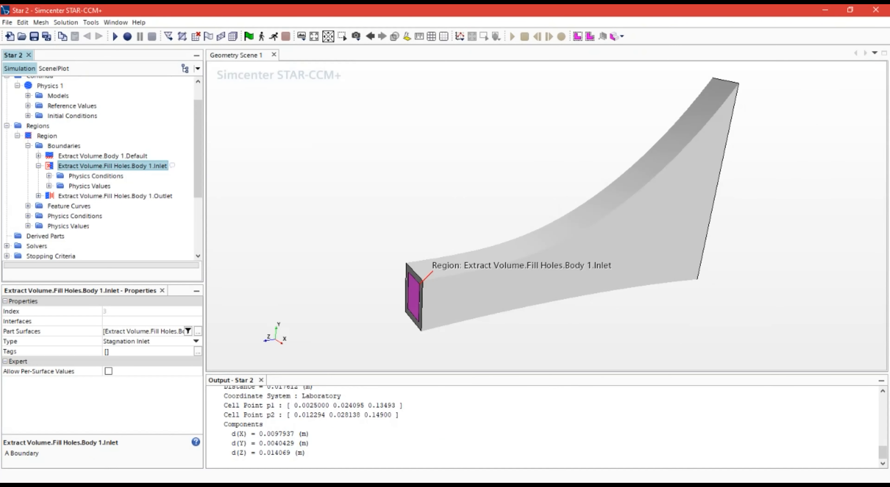
pyautogui.click(49, 186)
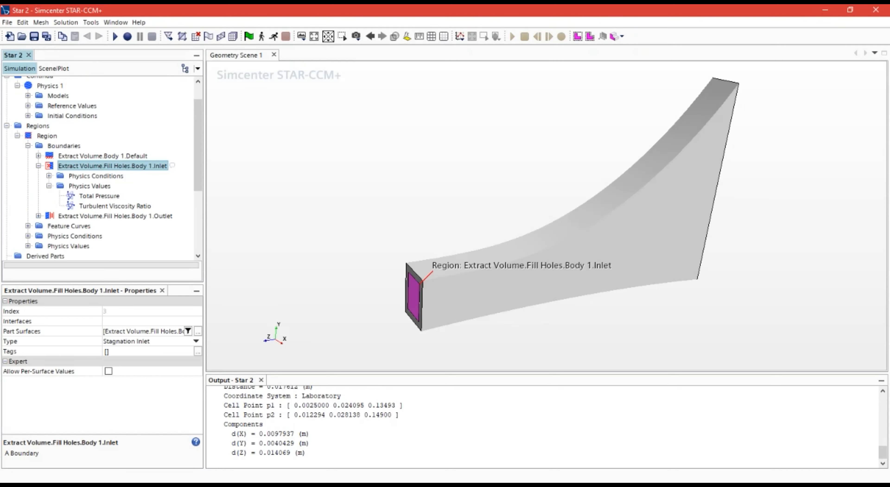
pyautogui.click(49, 186)
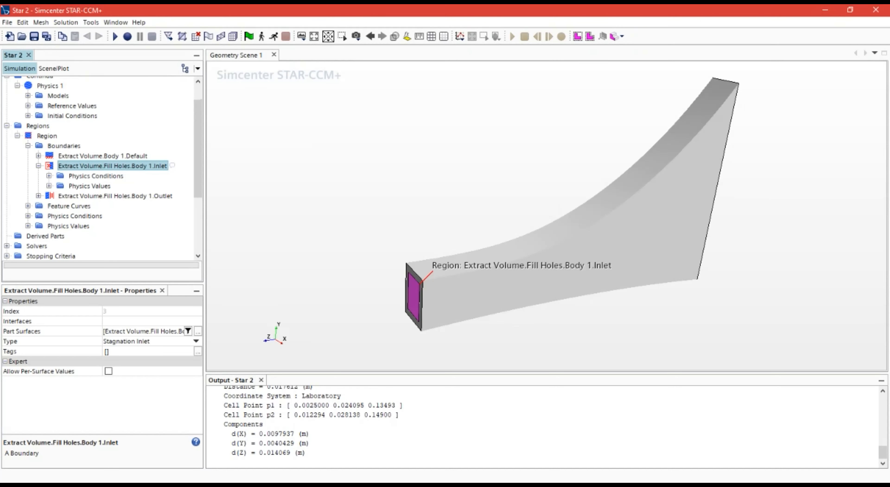
# Step: Change the inlet boundary type to Velocity Inlet and inspect its velocity magnitude setting and the inlet opening
pyautogui.click(196, 341)
pyautogui.click(145, 408)
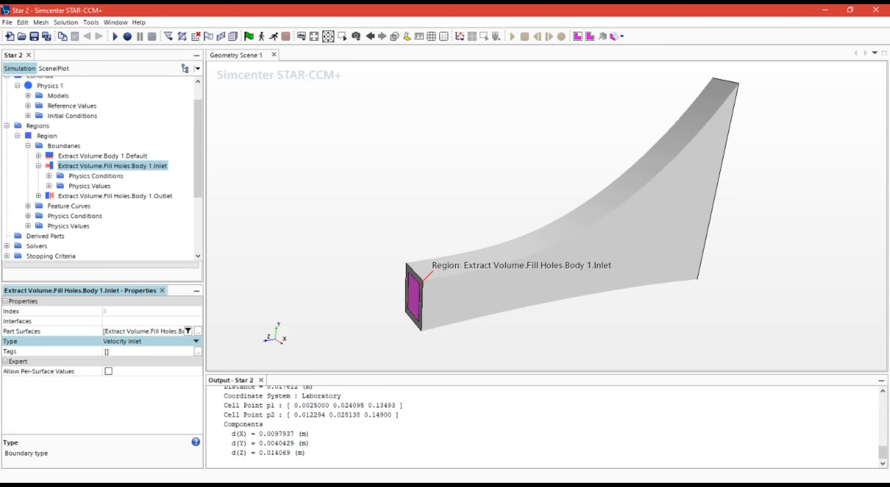
pyautogui.click(49, 185)
pyautogui.click(107, 207)
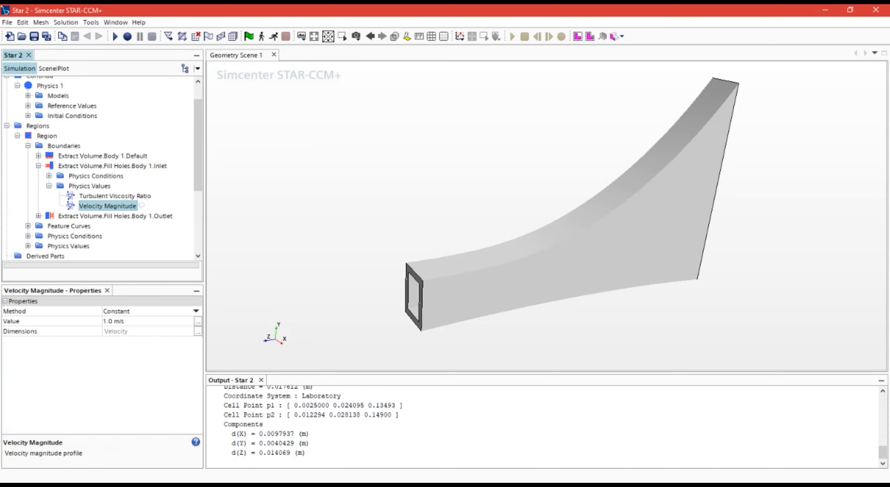
pyautogui.scroll(4, 435, 294)
pyautogui.moveTo(429, 239); pyautogui.dragTo(468, 261)
pyautogui.moveTo(480, 256); pyautogui.dragTo(457, 245, button='right')
pyautogui.scroll(2, 431, 247)
pyautogui.scroll(-6, 431, 246)
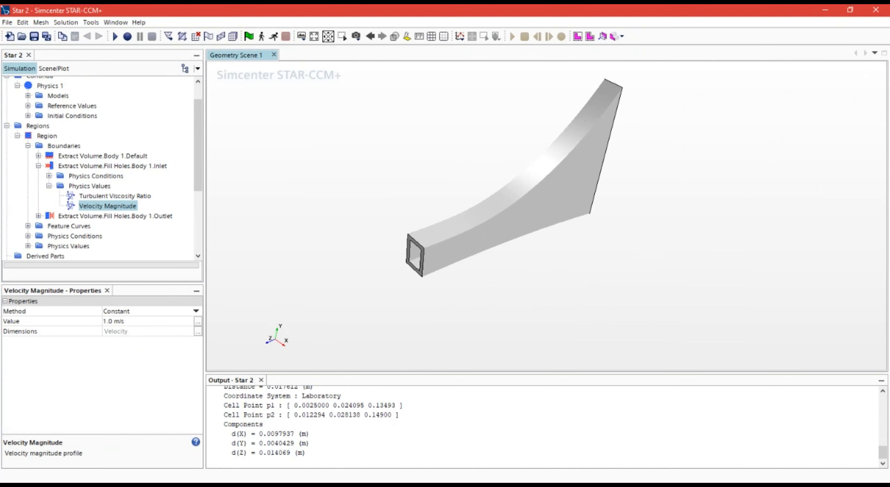
# Step: Set the inlet boundary type back to Stagnation Inlet and collapse its settings
pyautogui.click(104, 166)
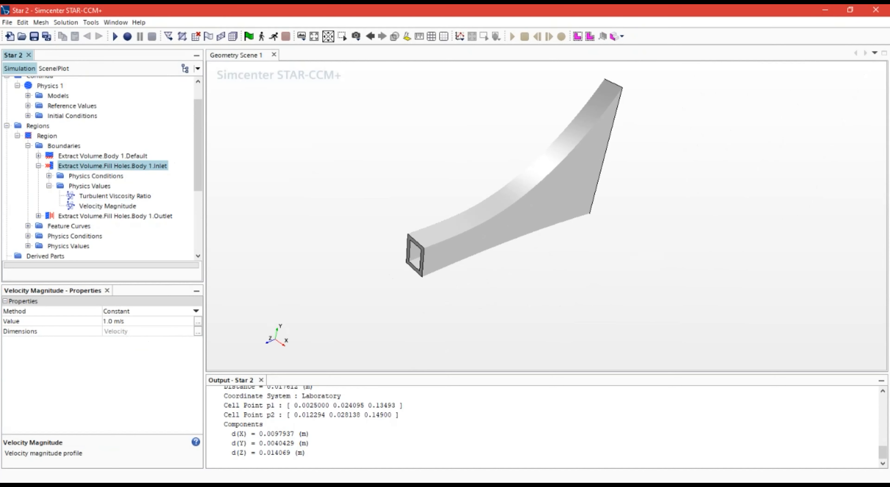
pyautogui.click(152, 341)
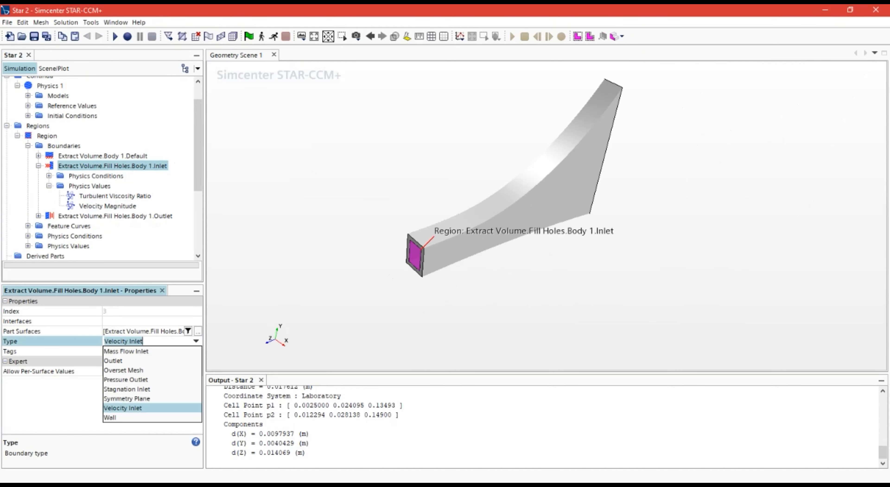
pyautogui.click(126, 389)
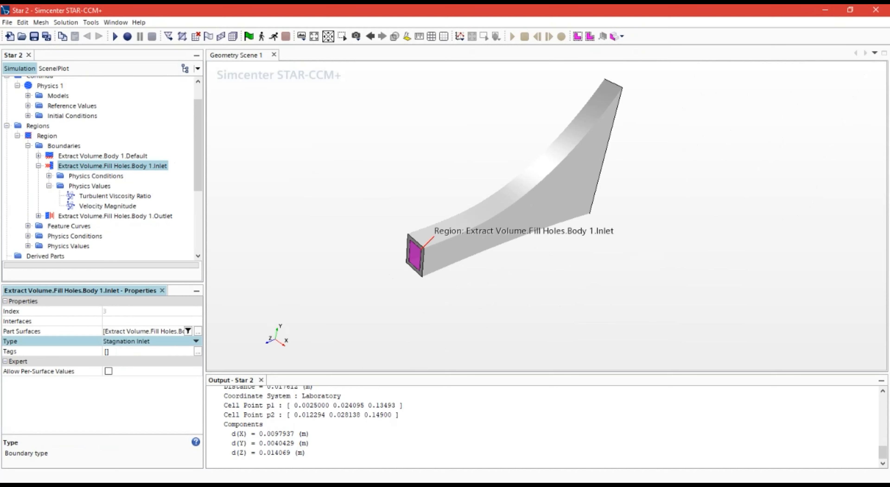
pyautogui.doubleClick(100, 166)
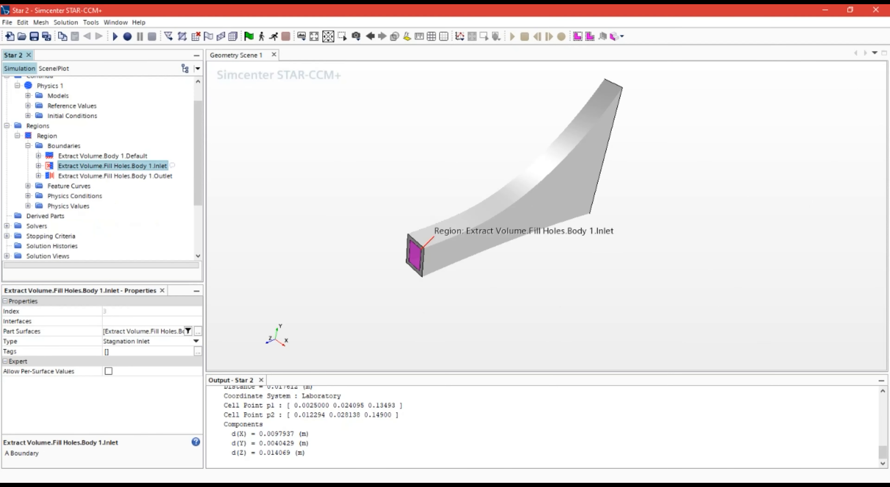
# Step: Set the outlet boundary's constant pressure to -1000 Pa
pyautogui.click(38, 176)
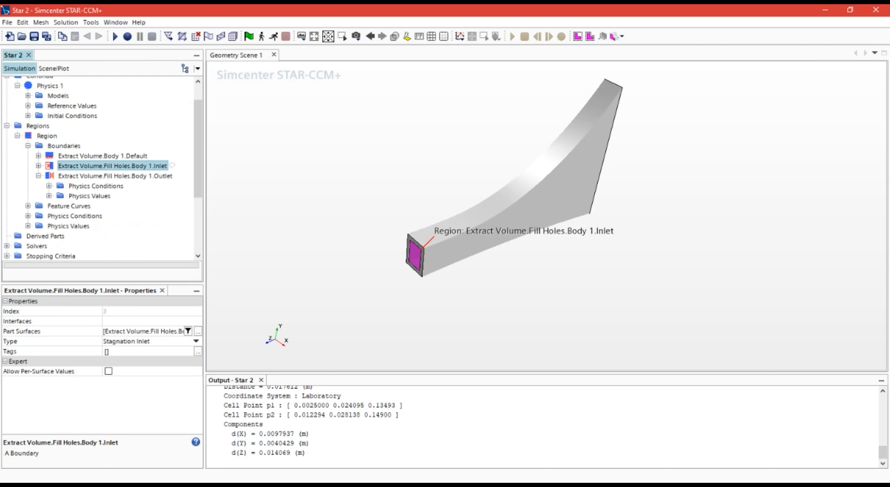
pyautogui.click(49, 196)
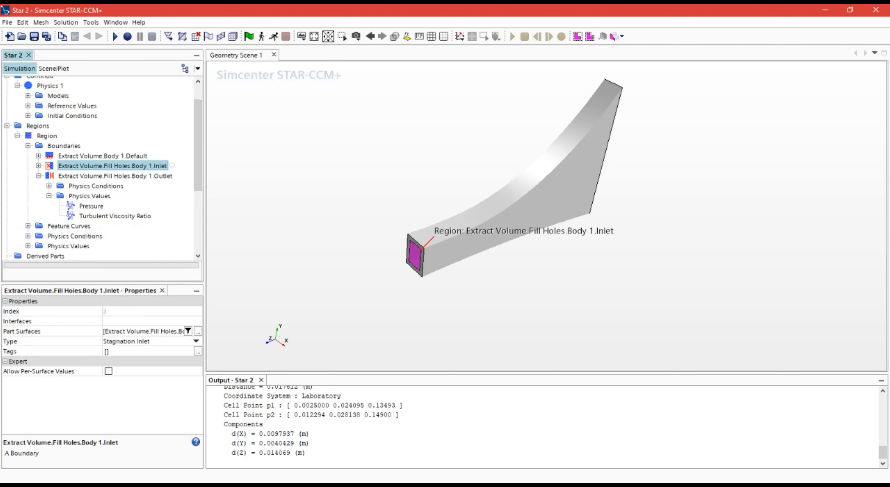
pyautogui.click(114, 216)
pyautogui.moveTo(432, 194); pyautogui.dragTo(489, 214)
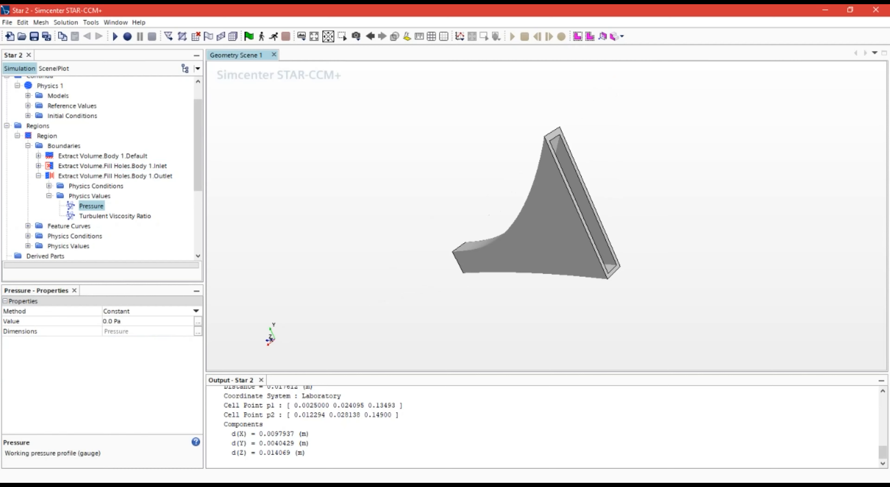
pyautogui.moveTo(554, 232); pyautogui.dragTo(558, 250)
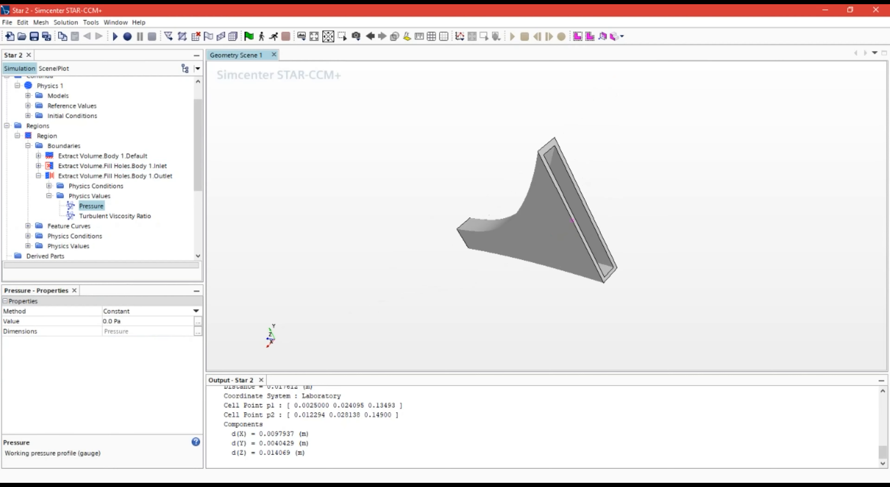
pyautogui.moveTo(554, 230); pyautogui.dragTo(421, 255, button='right')
pyautogui.moveTo(421, 232)
pyautogui.mouseDown()
pyautogui.moveTo(450, 232)
pyautogui.moveTo(408, 226)
pyautogui.mouseUp()
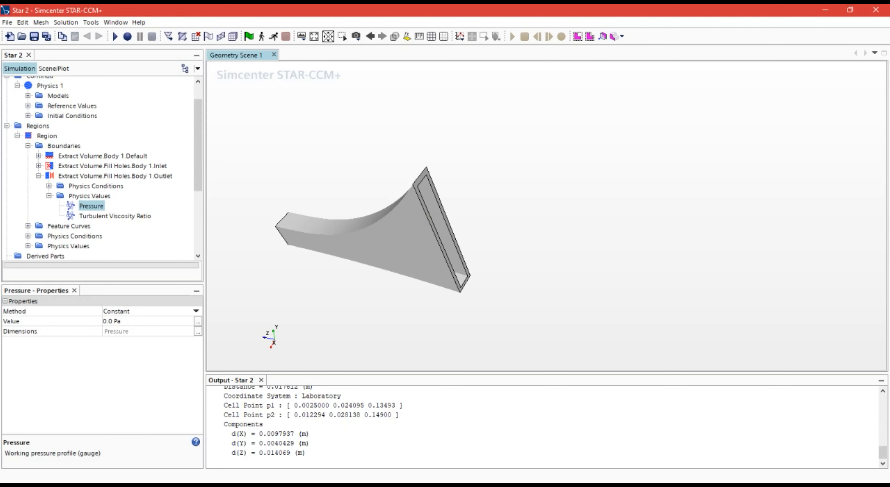
pyautogui.moveTo(398, 235); pyautogui.dragTo(341, 244, button='middle')
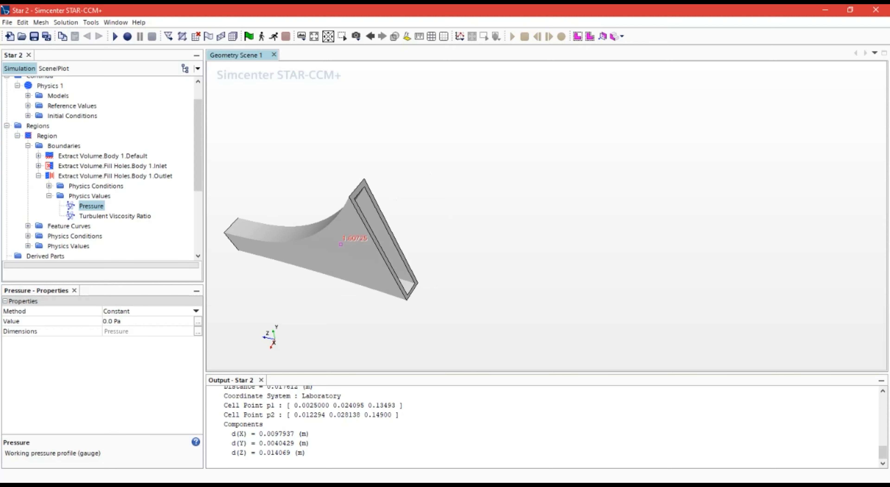
pyautogui.moveTo(341, 244); pyautogui.dragTo(349, 250)
pyautogui.click(120, 321)
pyautogui.write('-1000')
pyautogui.click(22, 301)
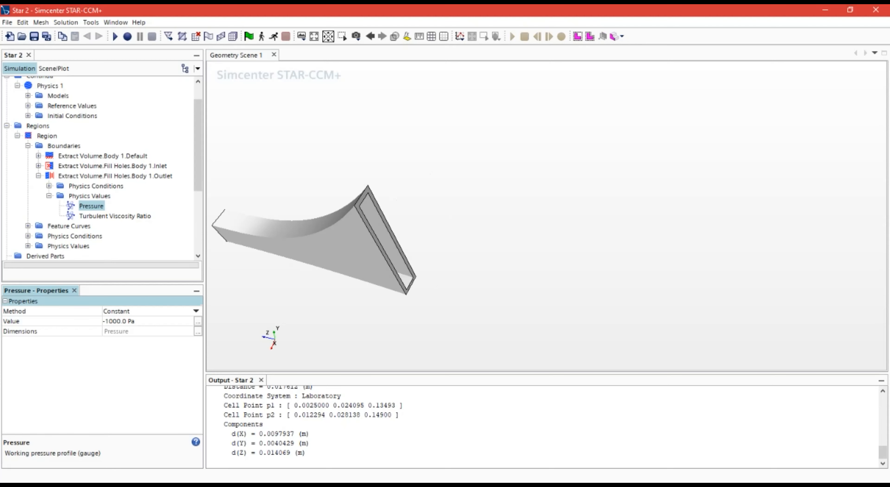
# Step: Inspect the duct from several sides and check the outlet, inlet and default wall boundaries and their types
pyautogui.moveTo(262, 235); pyautogui.dragTo(338, 239)
pyautogui.moveTo(338, 239); pyautogui.dragTo(493, 231, button='right')
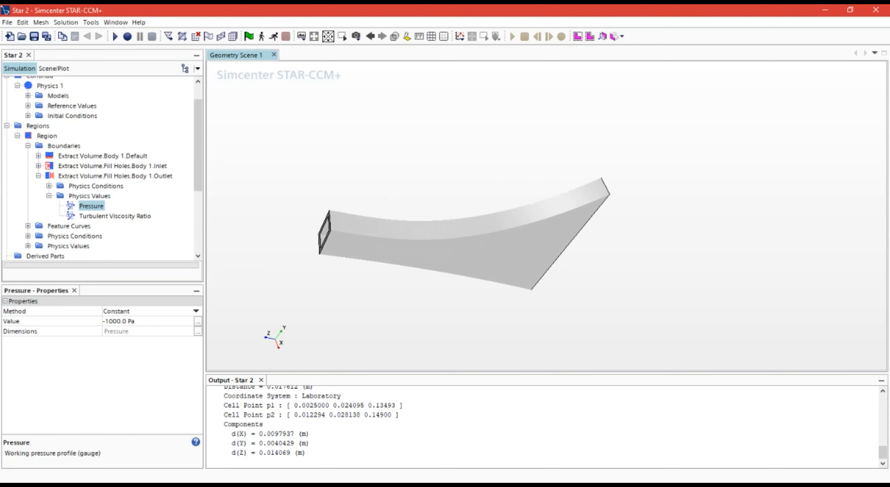
pyautogui.moveTo(493, 231); pyautogui.dragTo(442, 204)
pyautogui.moveTo(442, 204); pyautogui.dragTo(517, 195, button='right')
pyautogui.moveTo(517, 195); pyautogui.dragTo(515, 173)
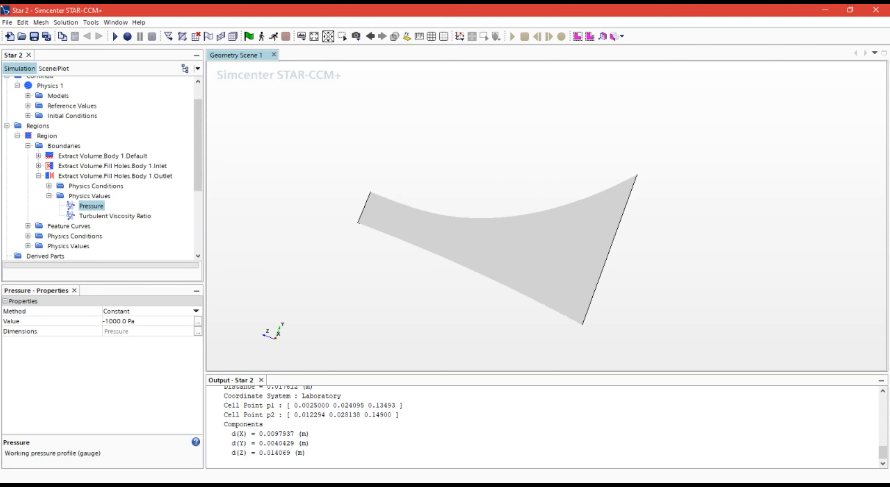
pyautogui.moveTo(517, 242); pyautogui.dragTo(495, 249)
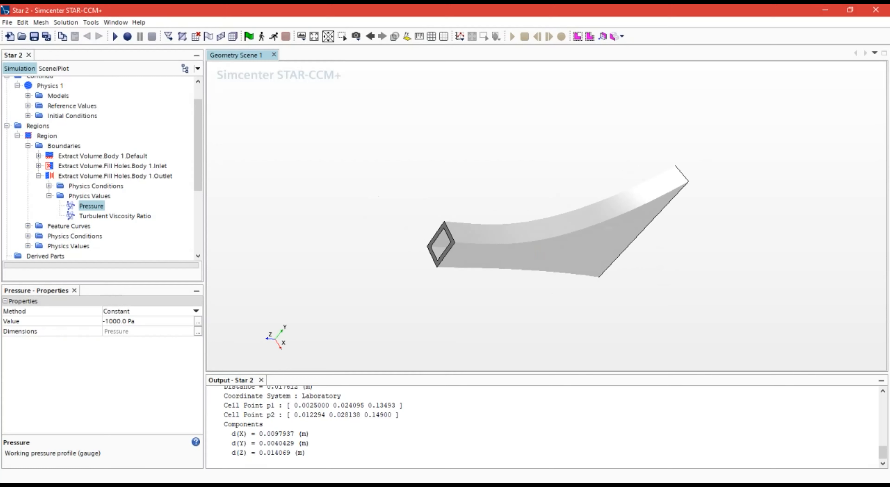
pyautogui.click(115, 176)
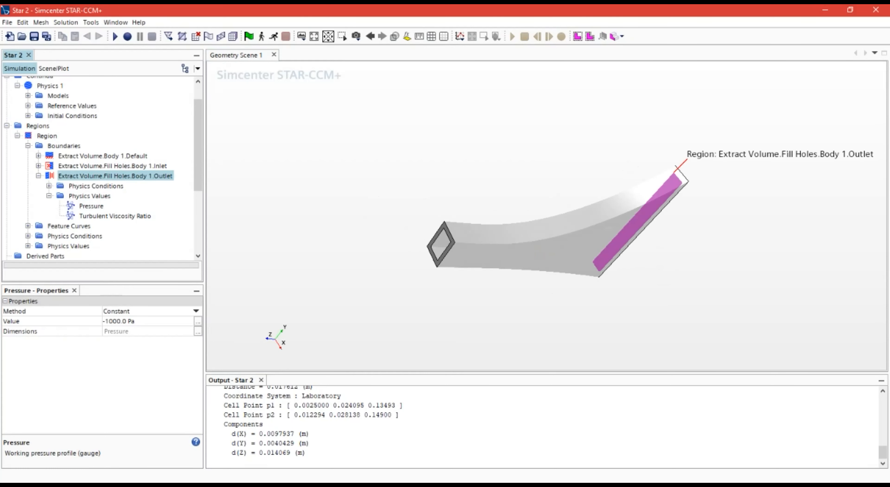
pyautogui.press('Up')
pyautogui.press('Up')
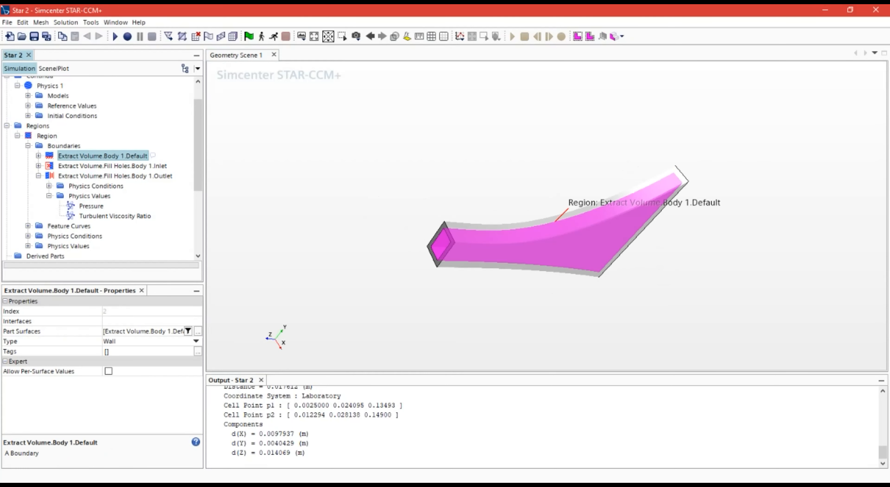
pyautogui.press('Down')
pyautogui.press('Down')
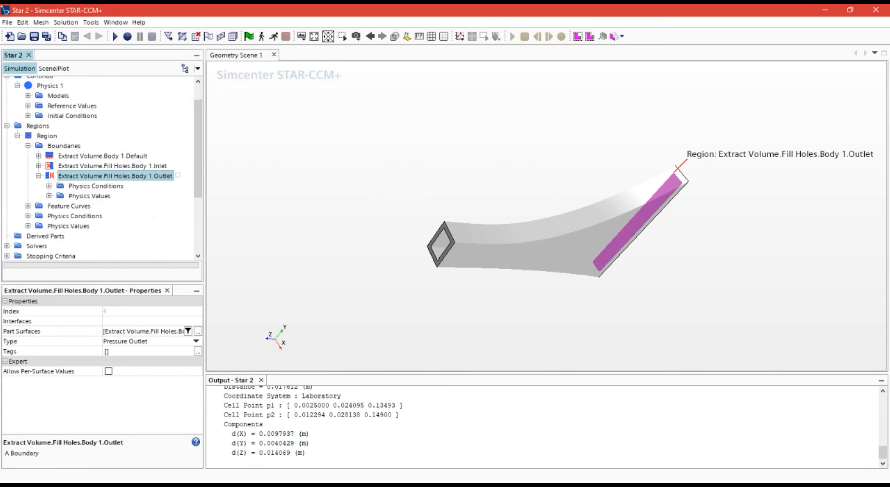
# Step: Review the region's outlet, inlet and default wall boundaries one by one, and collapse the boundaries list
pyautogui.press('Left')
pyautogui.press('Up')
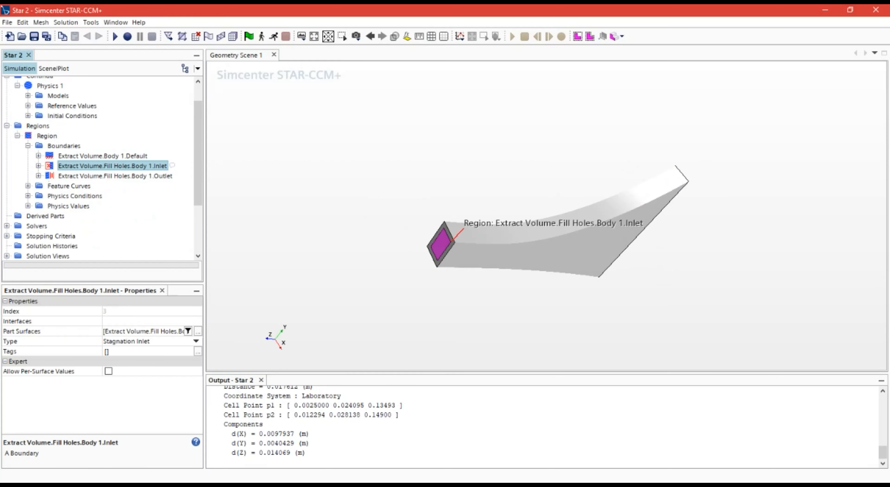
pyautogui.press('Up')
pyautogui.press('Down')
pyautogui.press('Up')
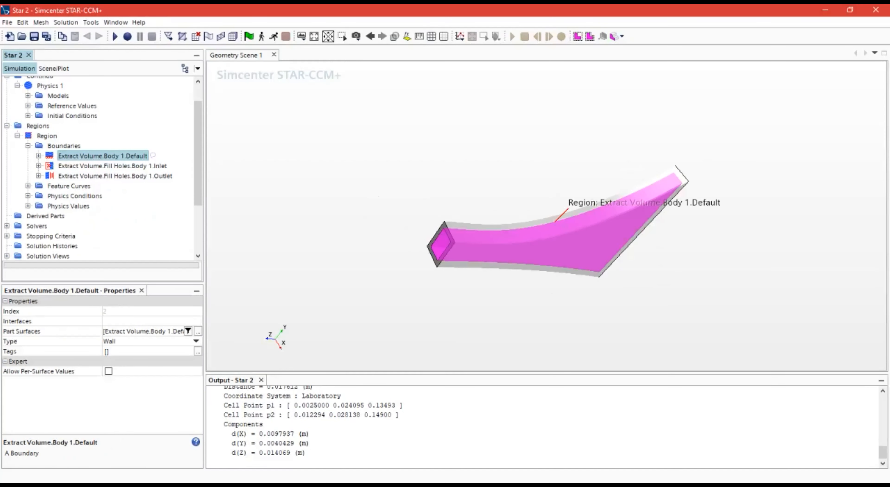
pyautogui.press('Down')
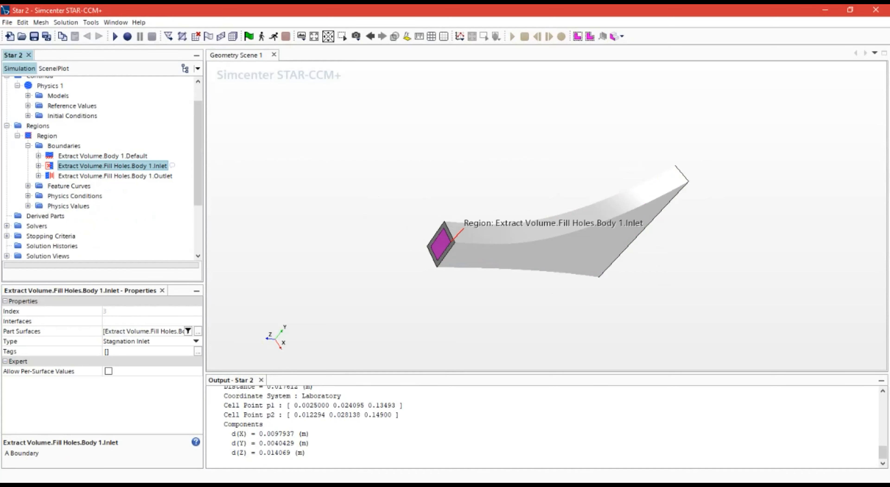
pyautogui.press('Up')
pyautogui.press('Left')
pyautogui.press('Left')
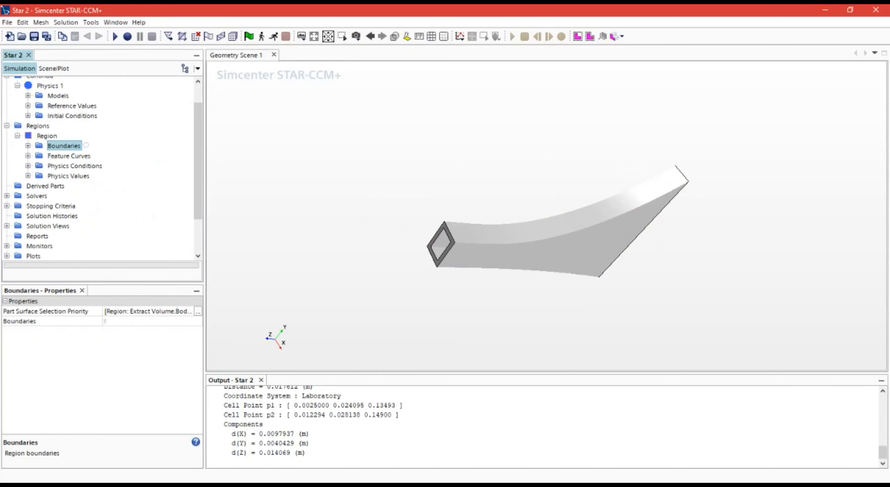
# Step: Highlight the whole fluid region in the geometry scene and inspect it from different angles
pyautogui.scroll(1, 100, 166)
pyautogui.click(47, 161)
pyautogui.moveTo(358, 215)
pyautogui.mouseDown()
pyautogui.moveTo(316, 267)
pyautogui.moveTo(273, 216)
pyautogui.mouseUp()
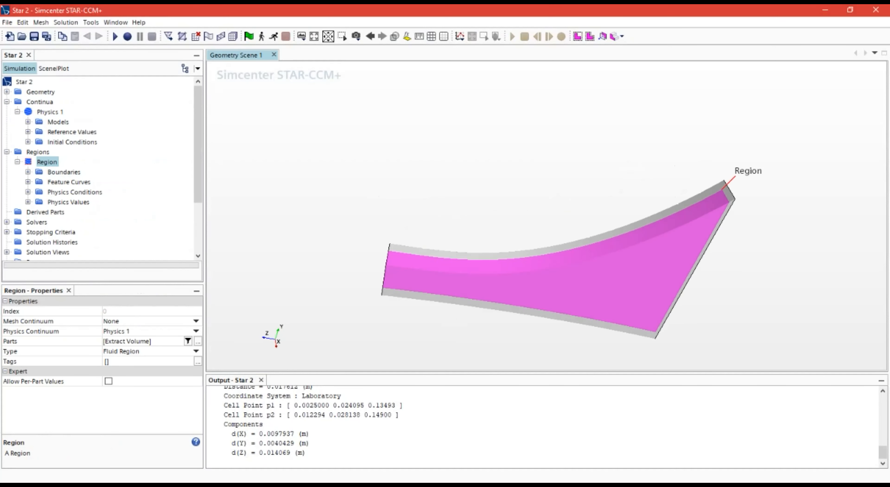
pyautogui.moveTo(656, 235)
pyautogui.mouseDown()
pyautogui.moveTo(710, 120)
pyautogui.moveTo(776, 159)
pyautogui.moveTo(785, 155)
pyautogui.mouseUp()
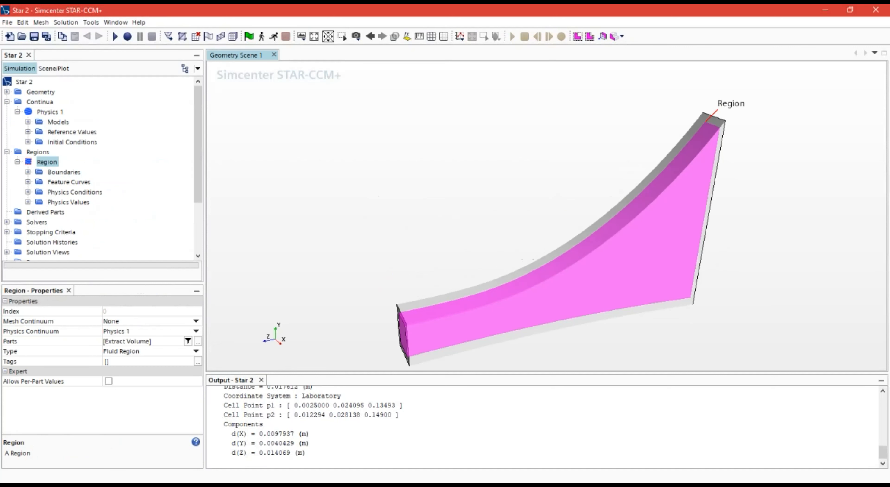
# Step: Collapse the Regions and Continua branches of the simulation tree, including the Region and Physics 1 nodes
pyautogui.click(17, 162)
pyautogui.click(6, 152)
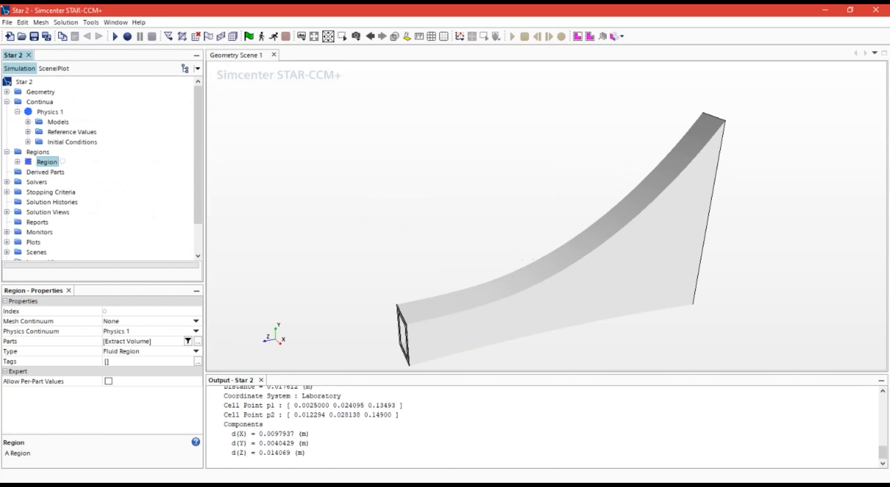
pyautogui.click(17, 112)
pyautogui.click(7, 102)
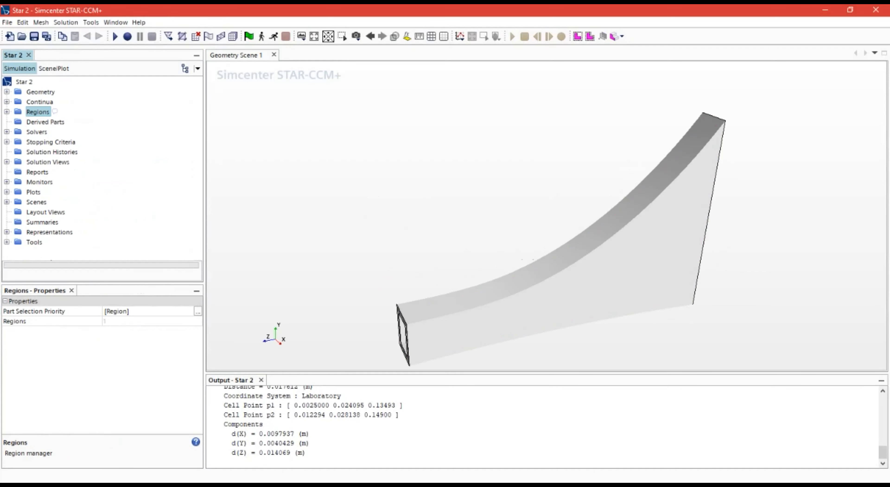
pyautogui.moveTo(536, 234); pyautogui.dragTo(521, 179, button='right')
pyautogui.moveTo(522, 179); pyautogui.dragTo(526, 185)
pyautogui.moveTo(526, 186); pyautogui.dragTo(526, 222, button='right')
pyautogui.moveTo(448, 182); pyautogui.dragTo(459, 174, button='right')
pyautogui.moveTo(636, 201); pyautogui.dragTo(635, 181)
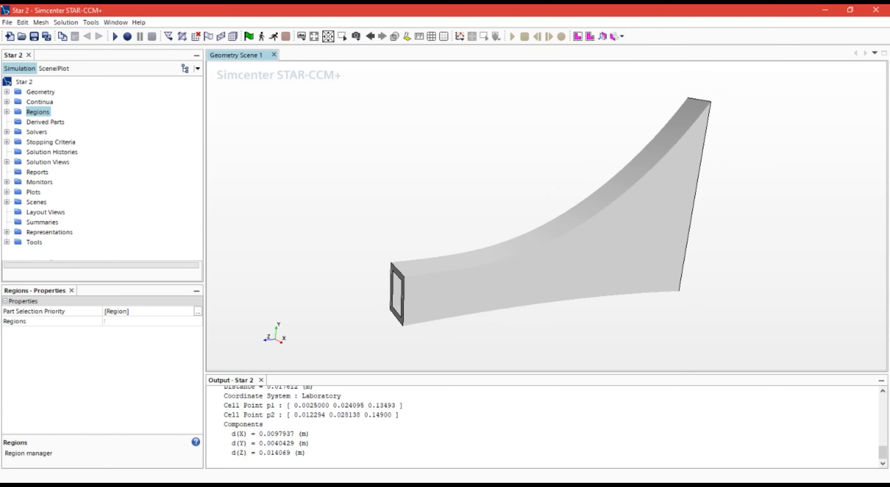
# Step: Expand the Geometry branch down to its list of operations and select the Operations node
pyautogui.click(7, 92)
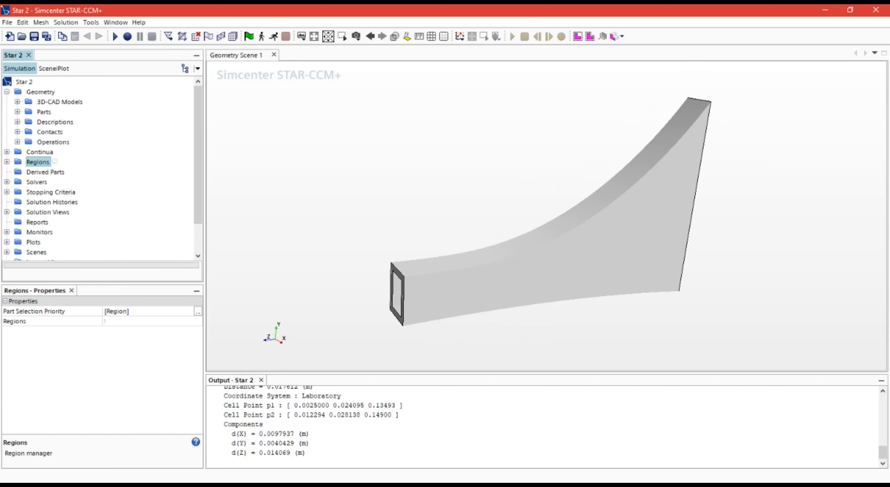
pyautogui.click(17, 142)
pyautogui.click(69, 161)
pyautogui.click(53, 142)
pyautogui.moveTo(503, 192)
pyautogui.mouseDown()
pyautogui.moveTo(519, 204)
pyautogui.moveTo(505, 187)
pyautogui.mouseUp()
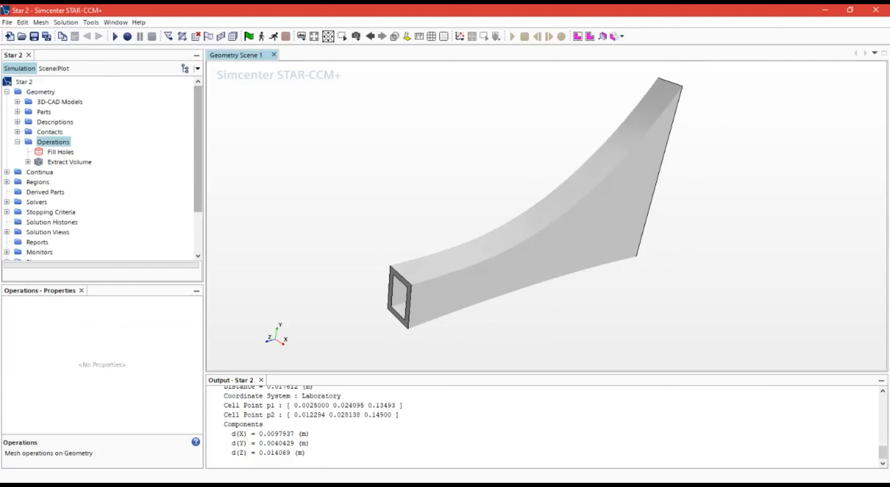
pyautogui.click(55, 181)
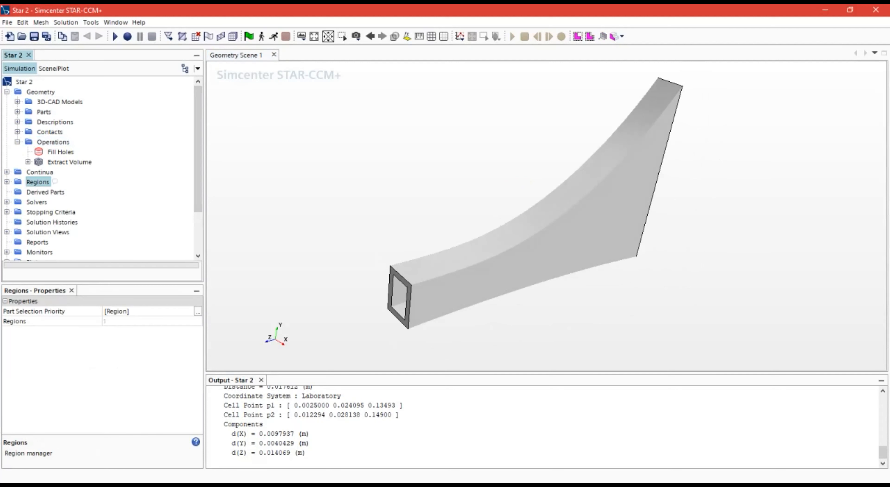
pyautogui.moveTo(550, 211); pyautogui.dragTo(532, 211, button='right')
pyautogui.moveTo(532, 211); pyautogui.dragTo(541, 217)
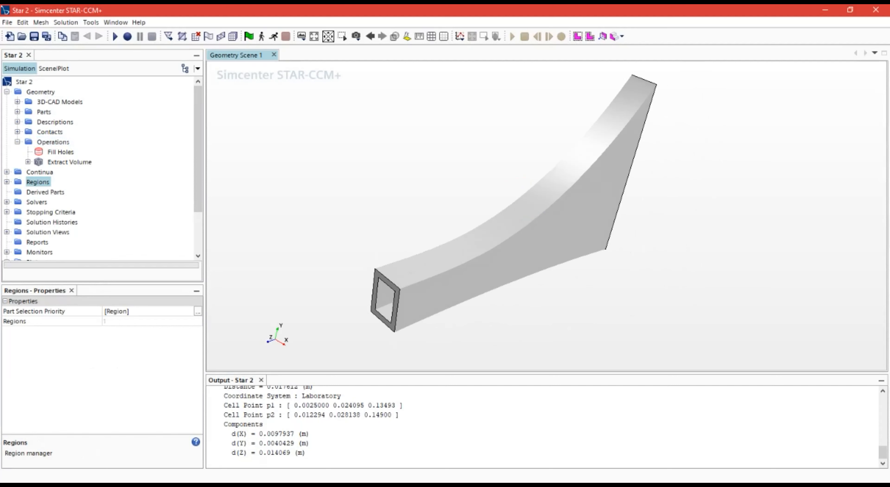
pyautogui.moveTo(446, 270); pyautogui.dragTo(452, 277)
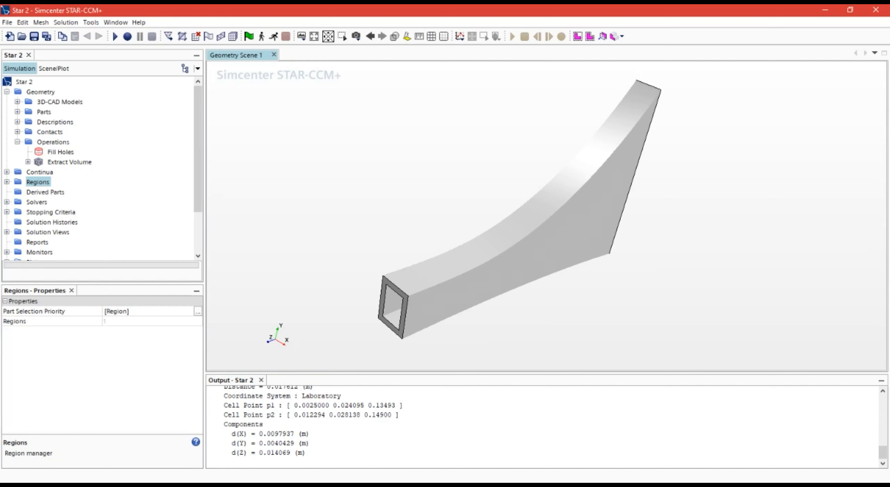
pyautogui.click(74, 142)
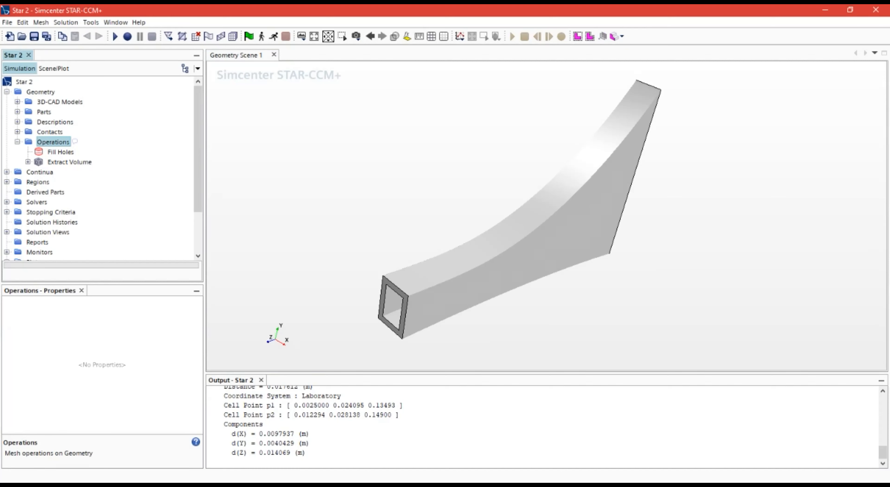
pyautogui.rightClick(50, 143)
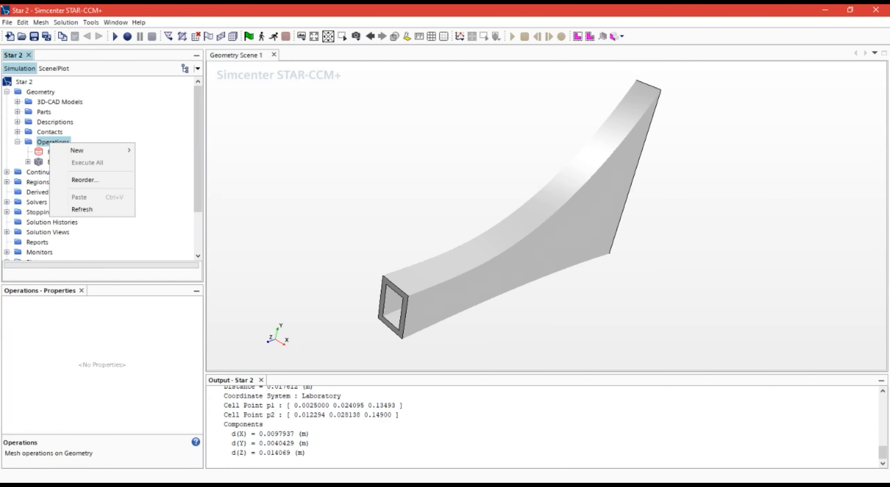
pyautogui.click(39, 142)
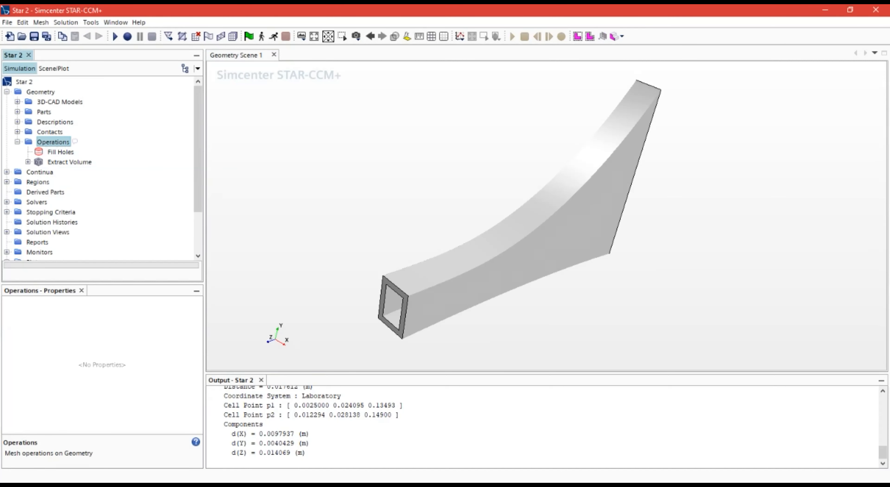
pyautogui.click(40, 92)
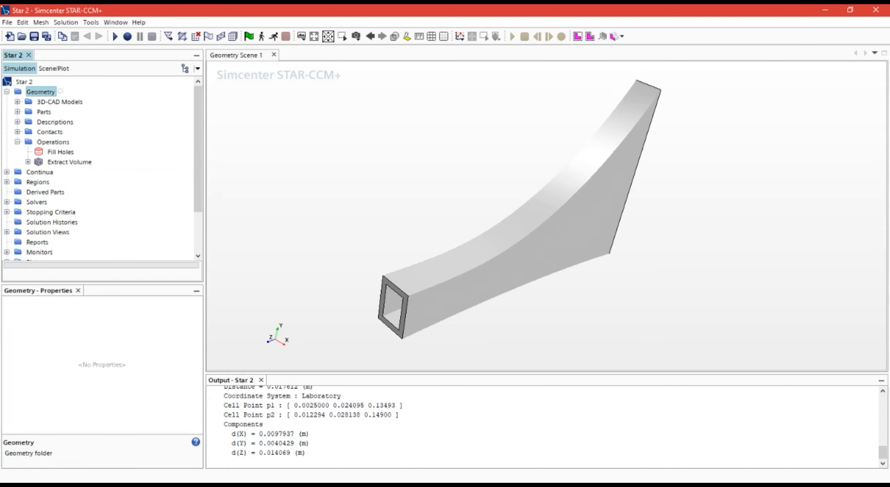
pyautogui.click(53, 142)
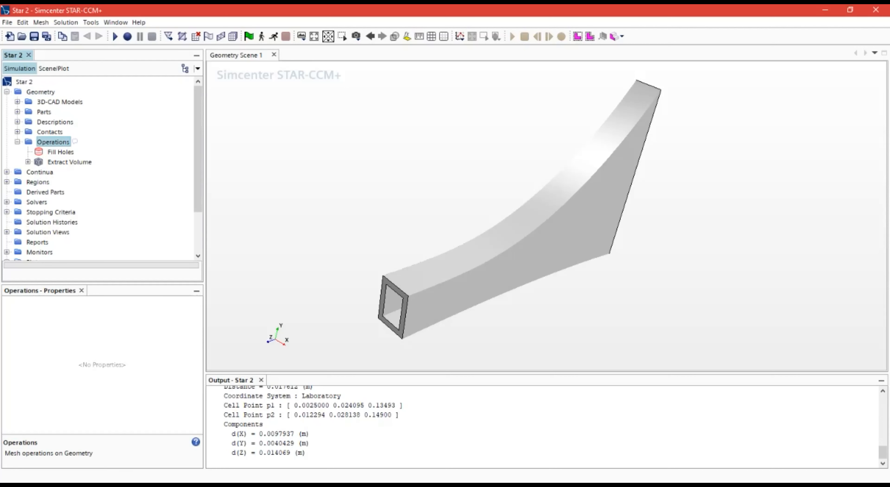
# Step: Start a new Automated Mesh operation with the Extract Volume part as its input
pyautogui.rightClick(44, 141)
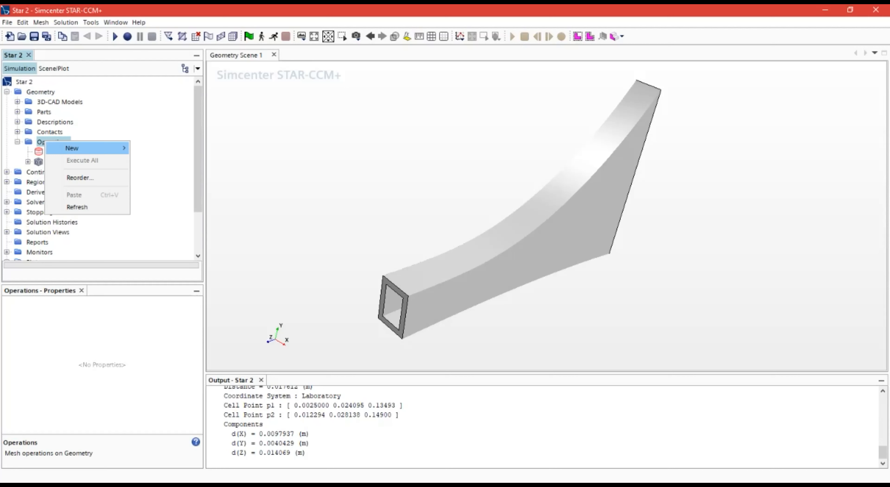
pyautogui.moveTo(80, 148)
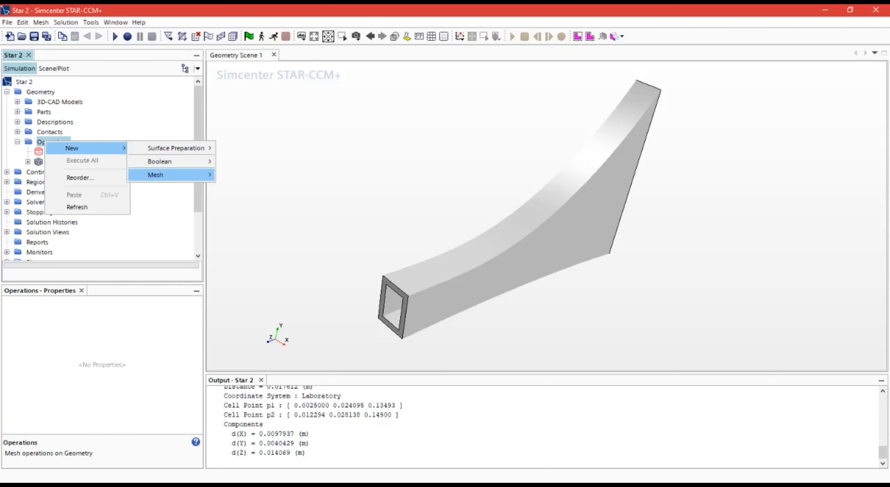
pyautogui.moveTo(166, 175)
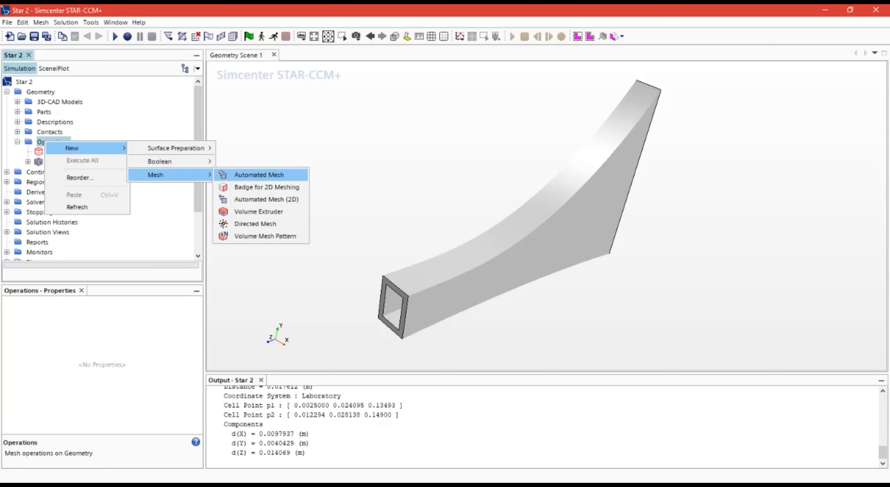
pyautogui.click(259, 175)
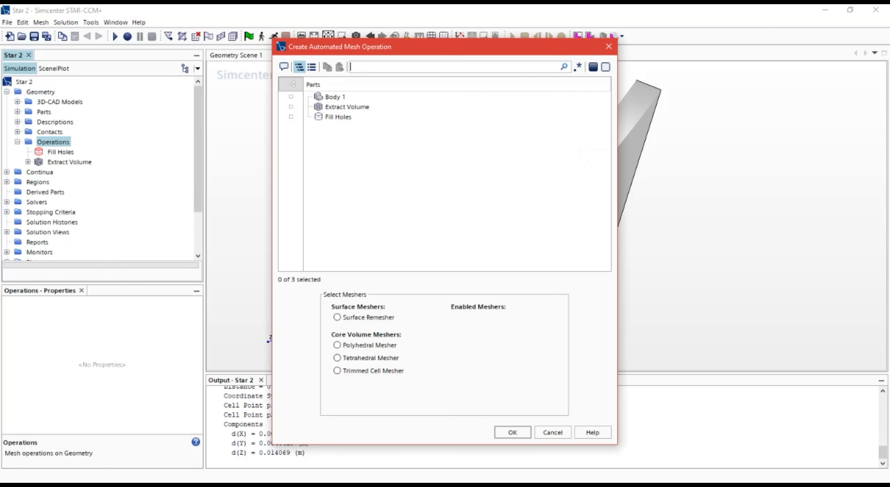
pyautogui.moveTo(396, 51); pyautogui.dragTo(401, 33)
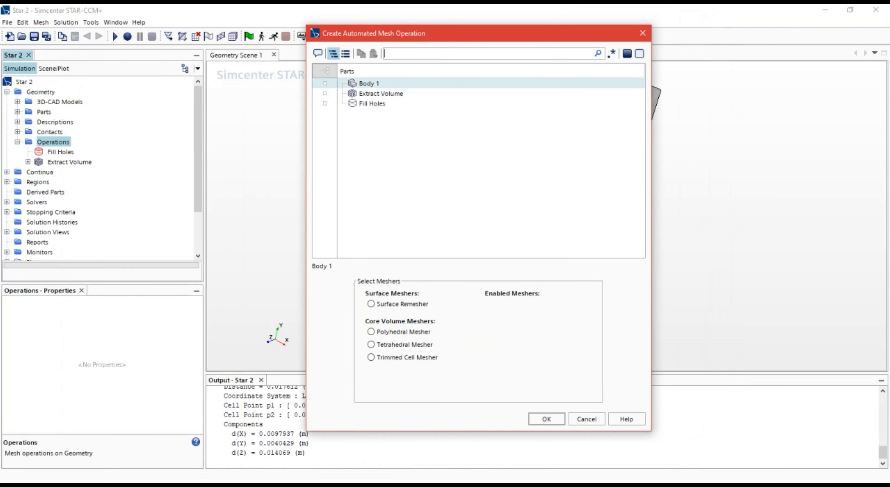
pyautogui.moveTo(463, 37); pyautogui.dragTo(618, 60)
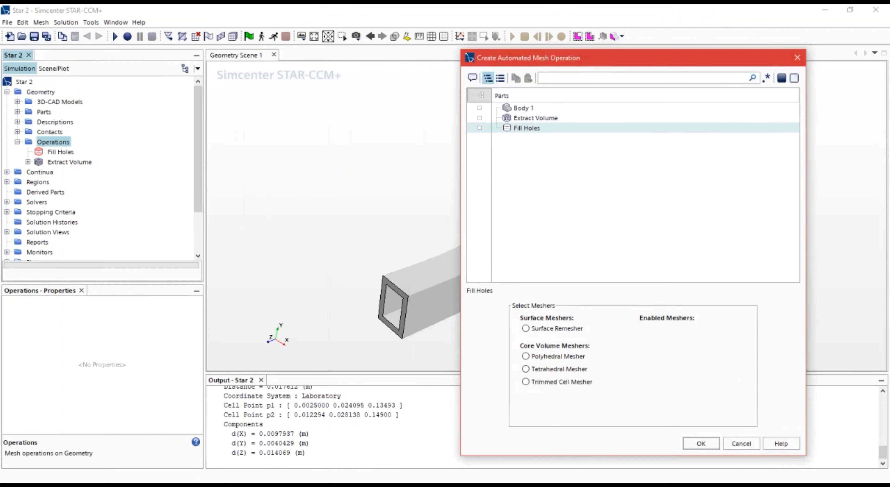
pyautogui.click(536, 118)
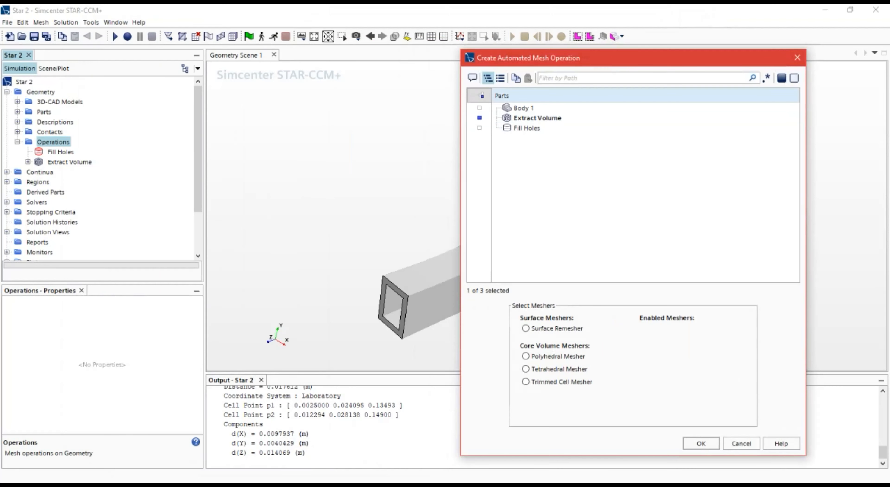
pyautogui.moveTo(524, 62); pyautogui.dragTo(87, 36)
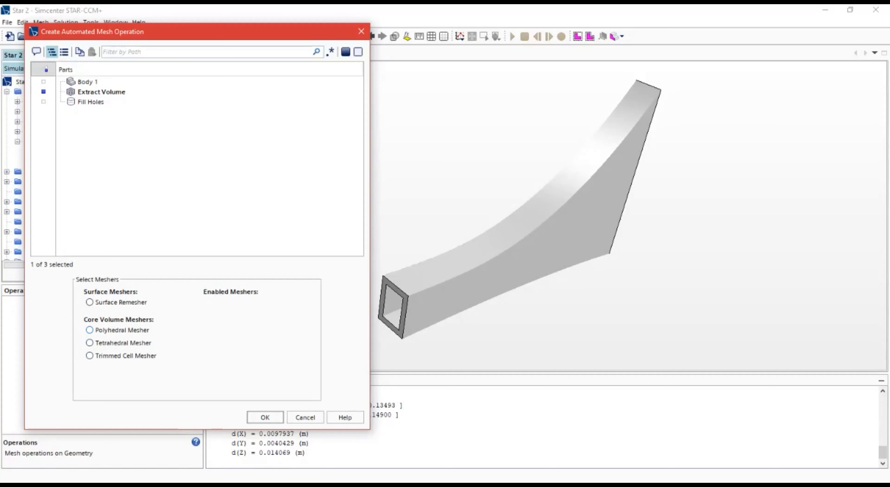
# Step: Enable the Polyhedral Mesher, Surface Remesher, Automatic Surface Repair and Prism Layer Mesher, and create the mesh operation
pyautogui.click(89, 330)
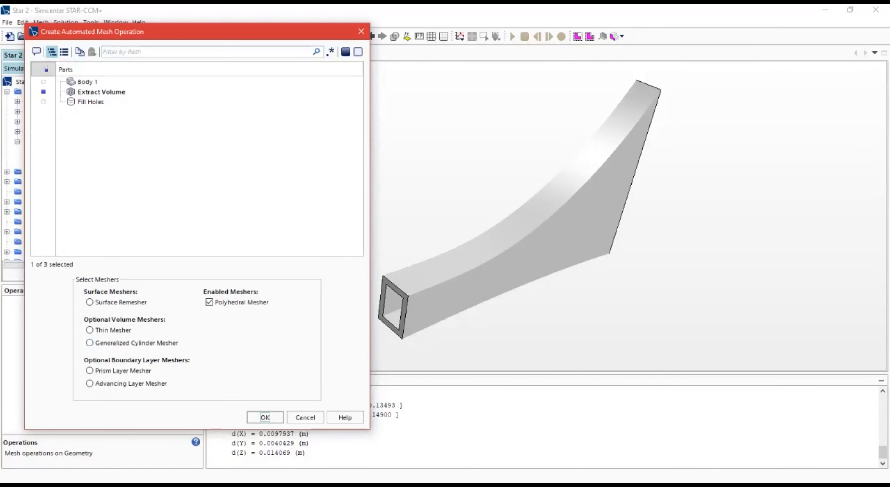
pyautogui.click(90, 302)
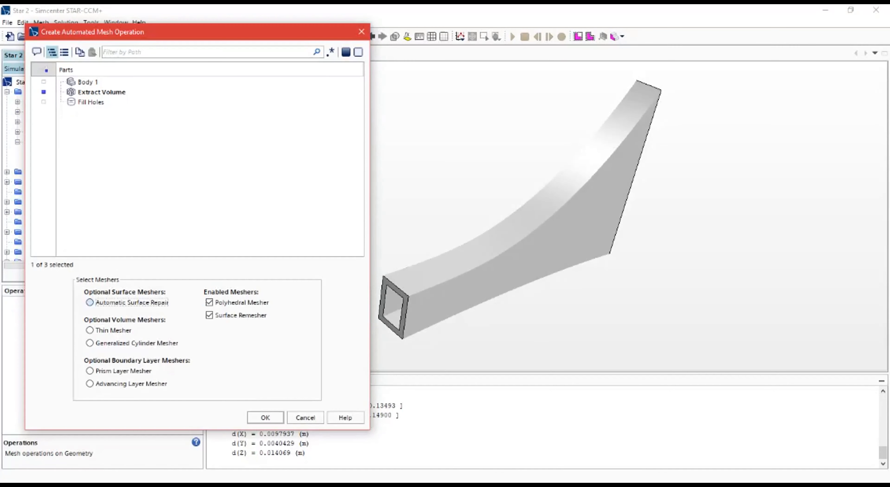
pyautogui.click(89, 302)
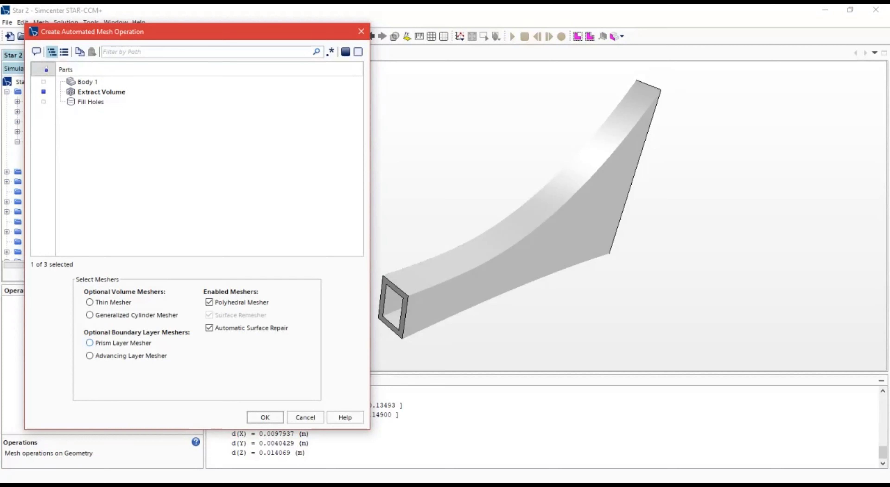
pyautogui.click(90, 343)
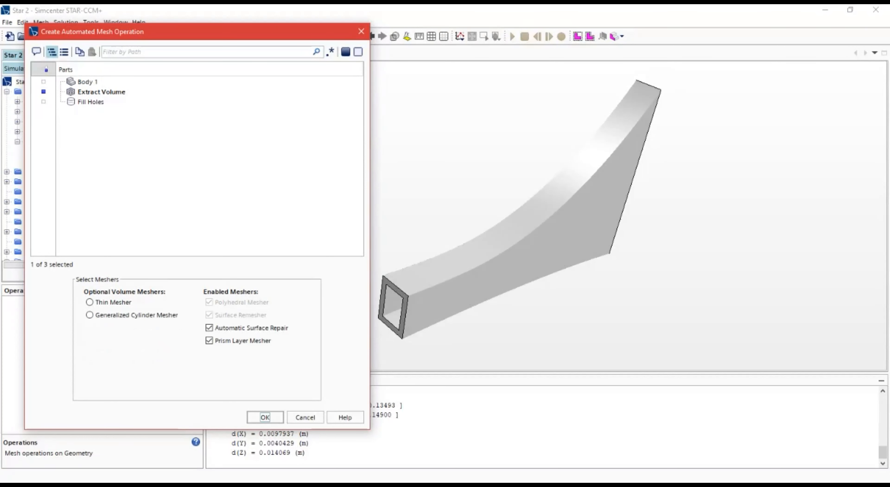
pyautogui.click(265, 417)
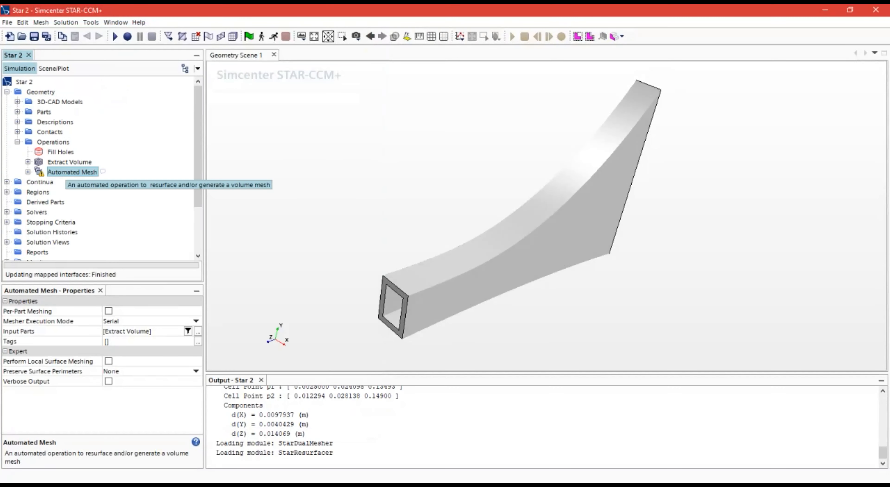
# Step: Expand the Automated Mesh operation and its Default Controls to show the mesh settings
pyautogui.press('Right')
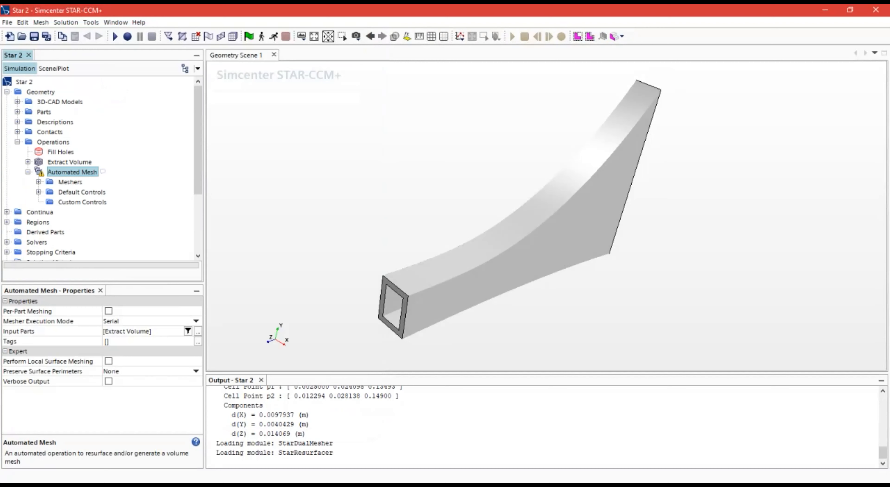
pyautogui.click(38, 192)
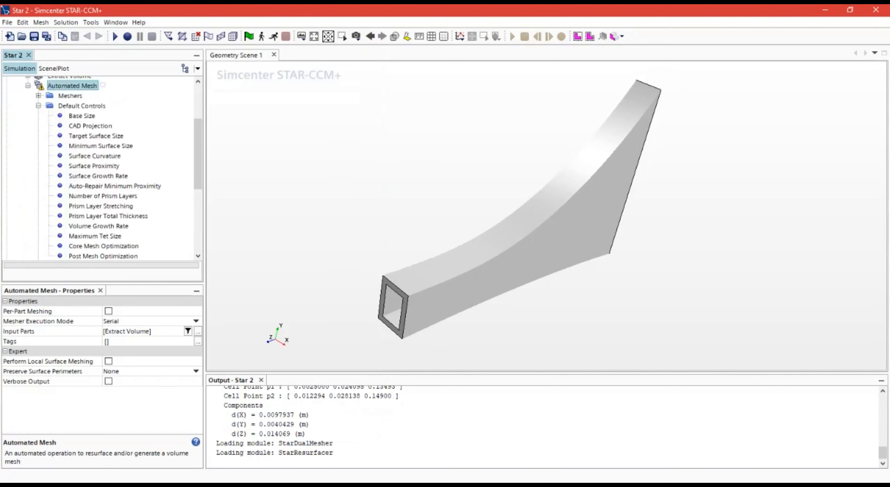
pyautogui.scroll(5, 445, 259)
pyautogui.scroll(-4, 445, 259)
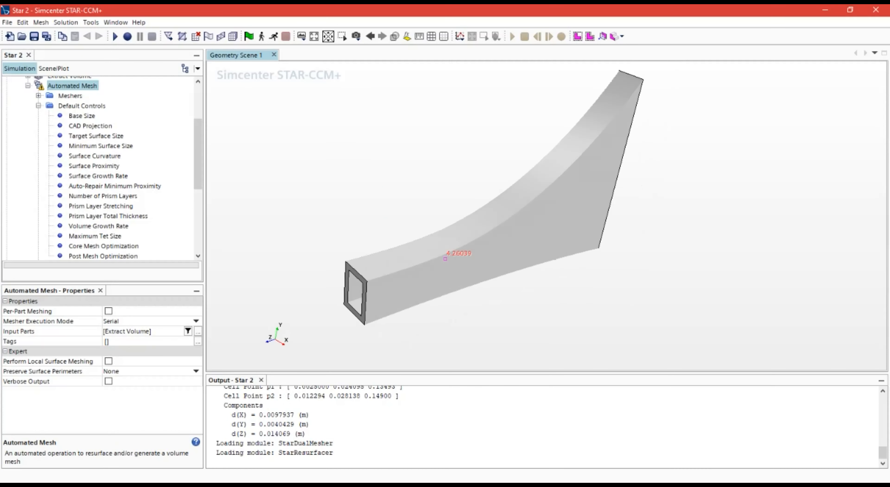
# Step: Show the Base Size setting in the Default Controls and inspect the duct geometry
pyautogui.moveTo(445, 259); pyautogui.dragTo(479, 264, button='right')
pyautogui.moveTo(500, 270)
pyautogui.mouseDown()
pyautogui.moveTo(487, 273)
pyautogui.moveTo(496, 264)
pyautogui.mouseUp()
pyautogui.click(81, 106)
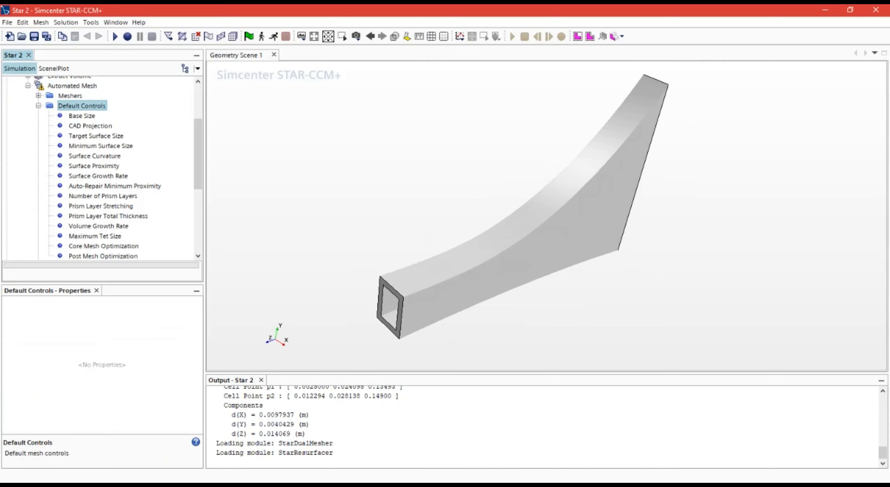
pyautogui.click(82, 116)
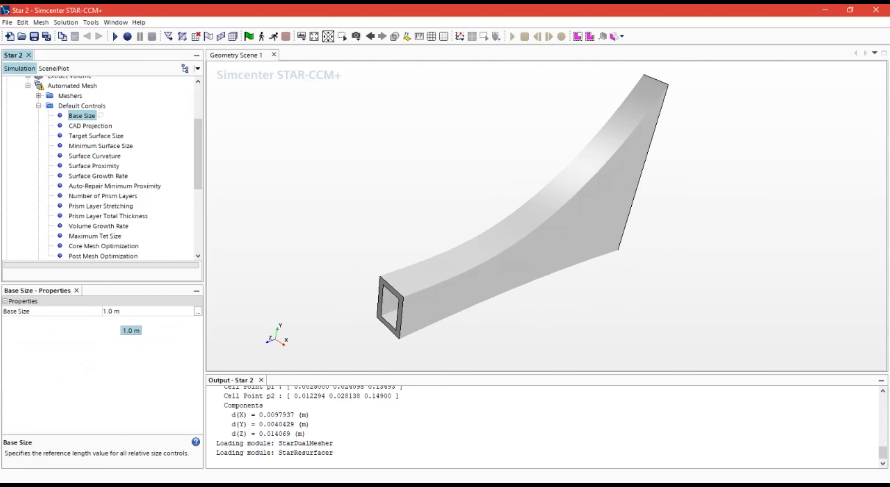
pyautogui.moveTo(525, 265); pyautogui.dragTo(501, 265)
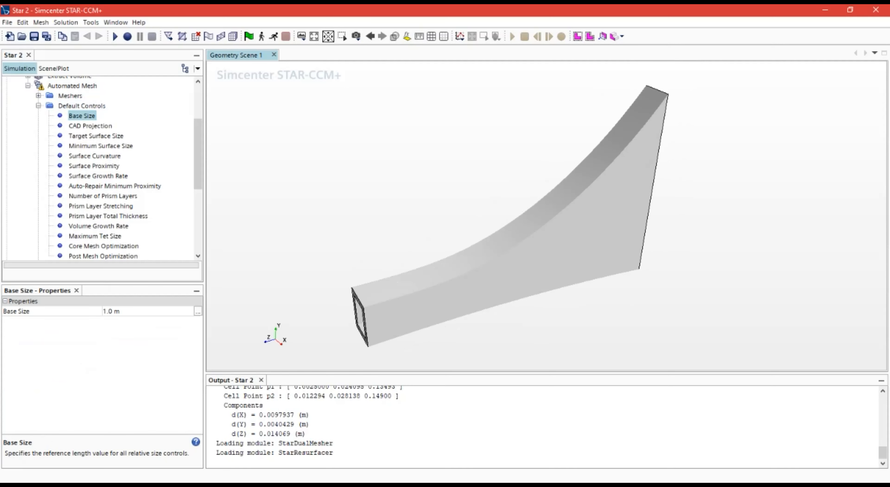
pyautogui.scroll(-5, 558, 226)
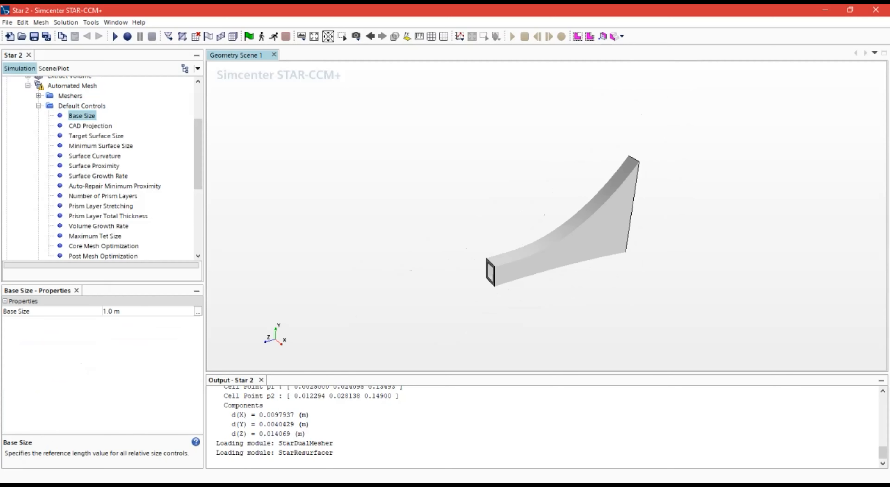
pyautogui.scroll(3, 559, 226)
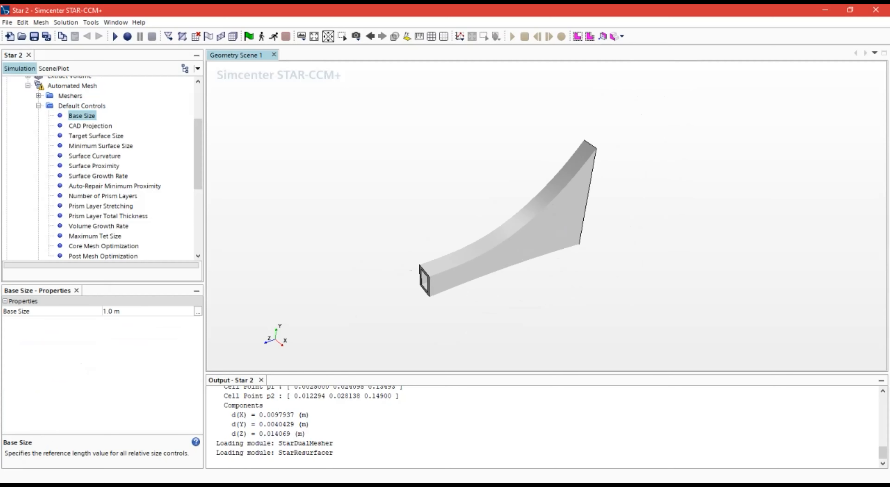
# Step: Execute the Automated Mesh operation with its default base size of 1.0 m
pyautogui.scroll(1, 101, 166)
pyautogui.scroll(3, 94, 146)
pyautogui.rightClick(94, 147)
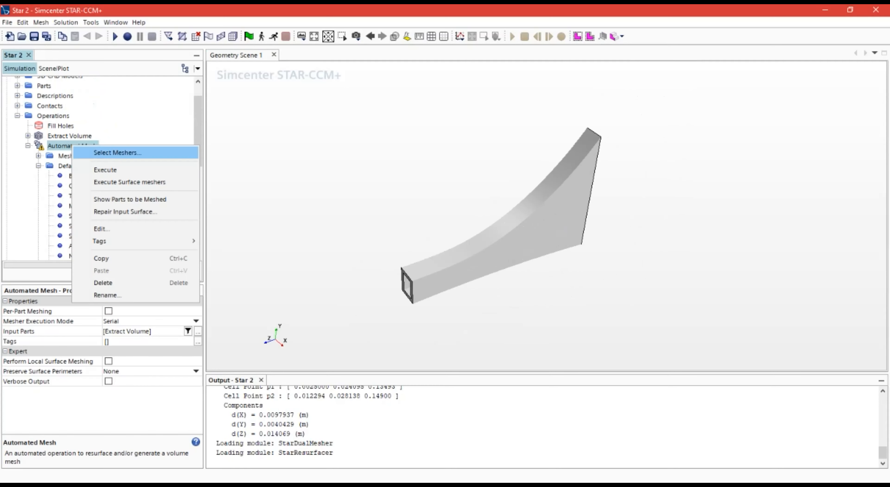
pyautogui.press('Escape')
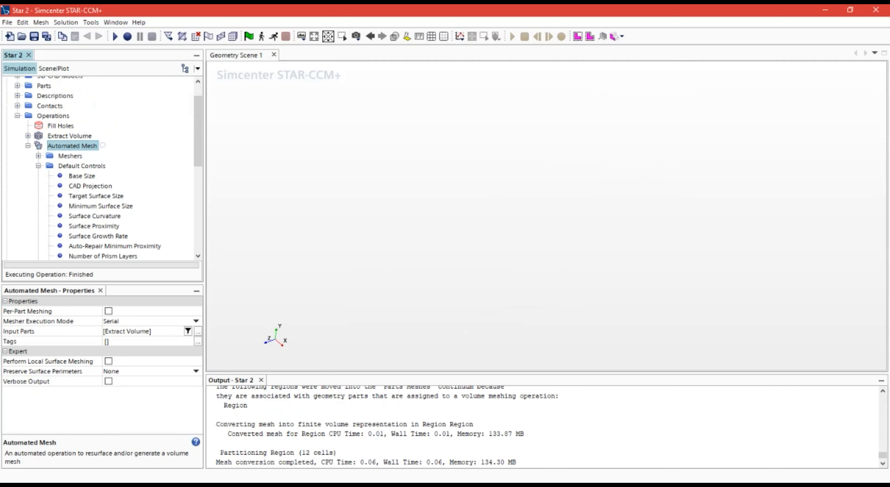
# Step: Look through the simulation tree and check the Base Size setting of the Automated Mesh operation
pyautogui.scroll(-7, 100, 166)
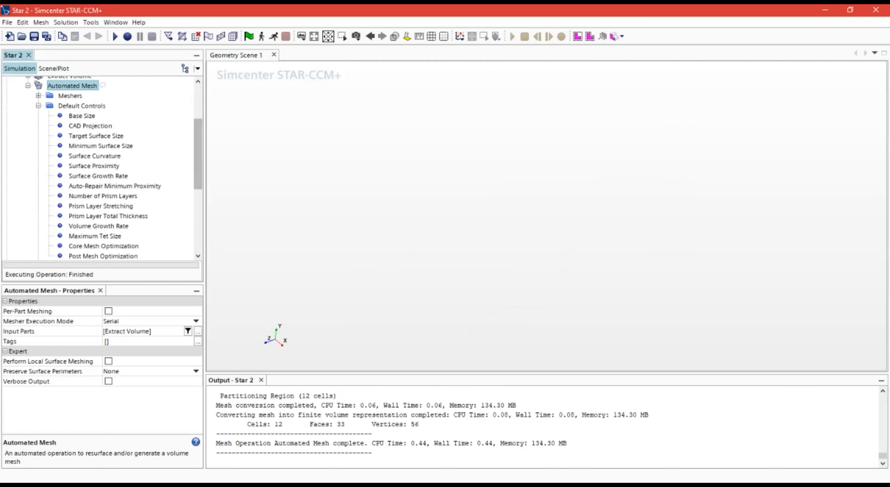
pyautogui.scroll(-1, 100, 166)
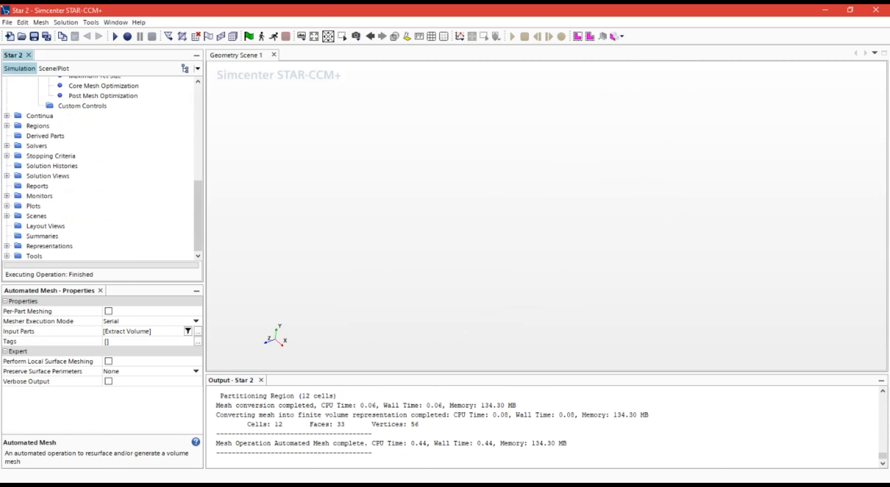
pyautogui.scroll(5, 100, 166)
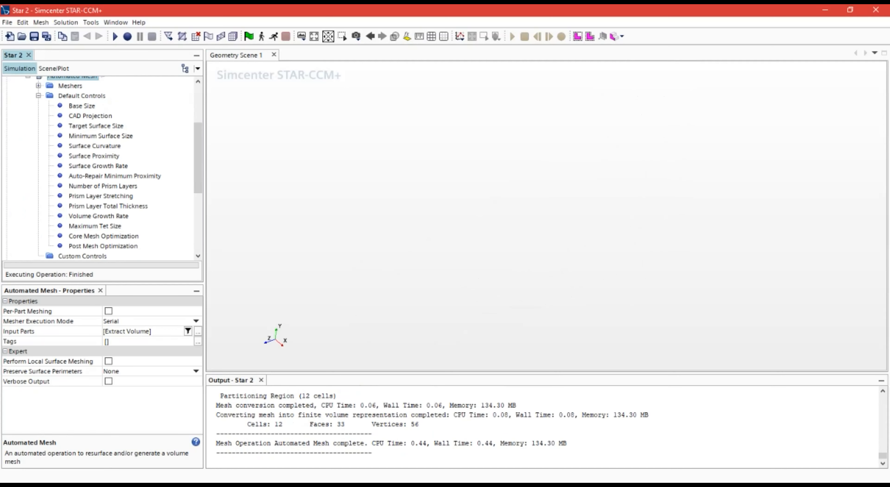
pyautogui.click(82, 106)
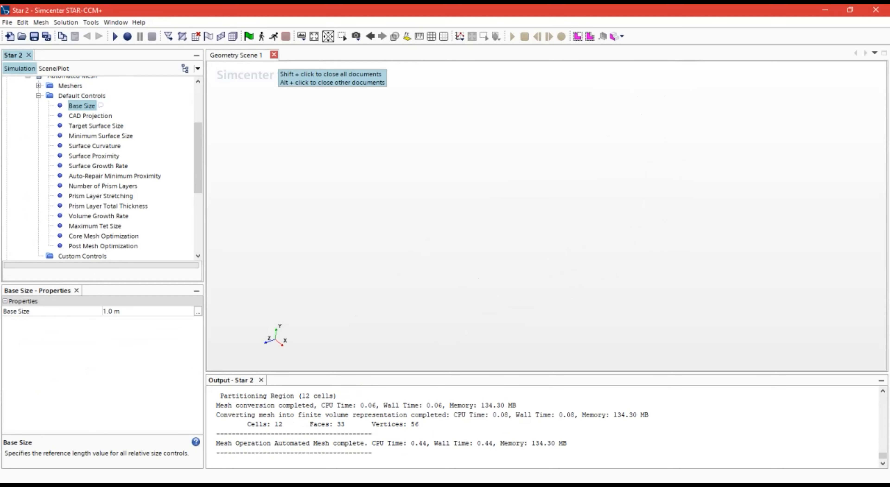
pyautogui.scroll(-1, 80, 194)
pyautogui.scroll(-1, 80, 194)
pyautogui.scroll(6, 97, 204)
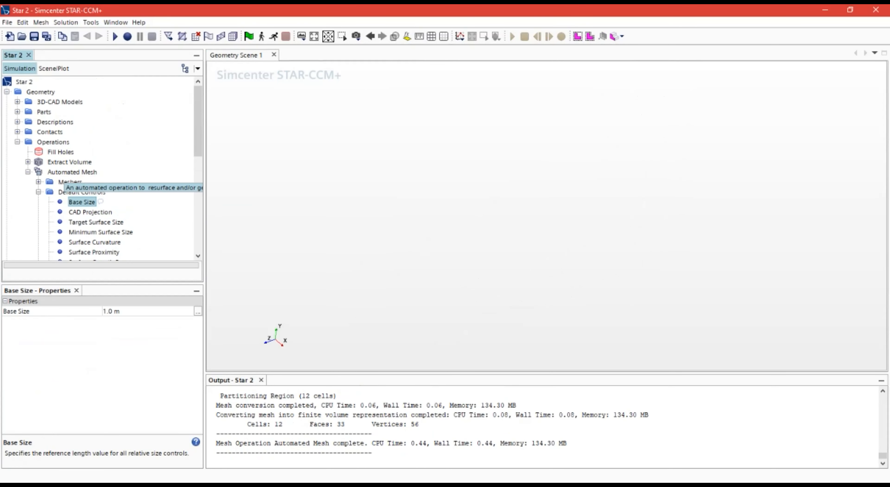
pyautogui.click(561, 167)
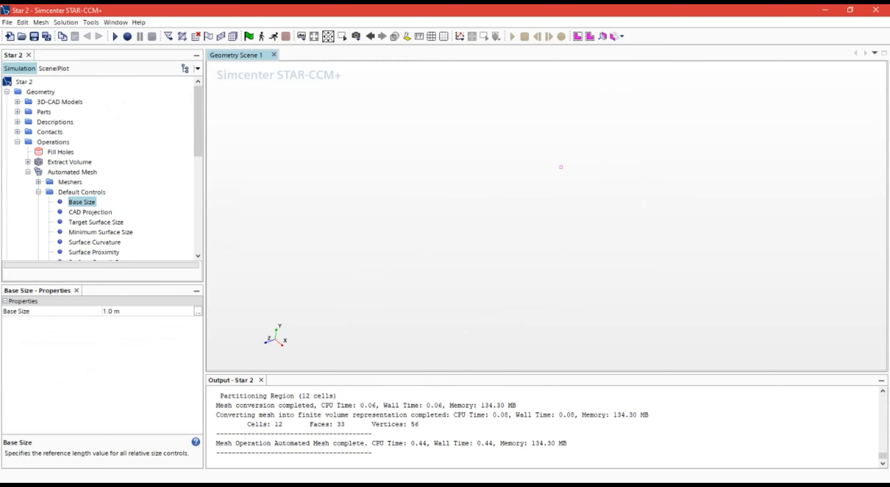
# Step: Close the geometry scene and delete it from the simulation's scenes
pyautogui.click(274, 55)
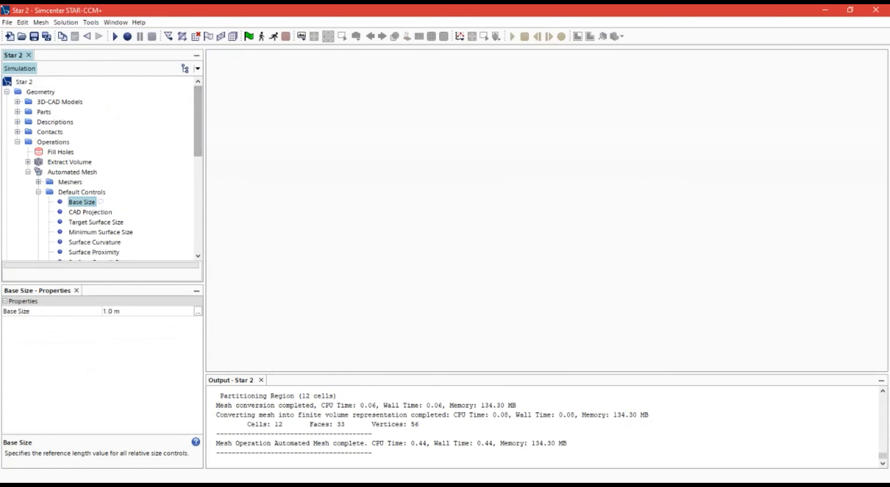
pyautogui.scroll(-8, 198, 121)
pyautogui.click(7, 215)
pyautogui.rightClick(36, 225)
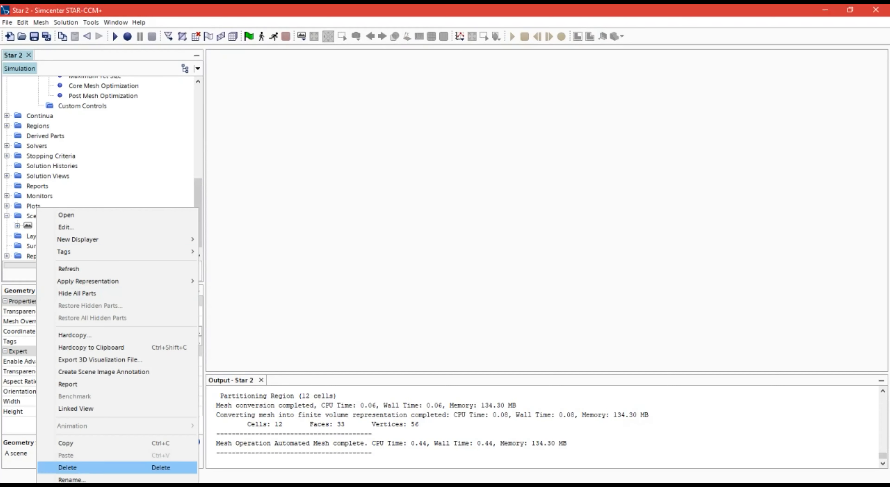
pyautogui.click(68, 467)
pyautogui.click(487, 276)
# Step: Create a new geometry scene showing the fluid volume
pyautogui.rightClick(35, 216)
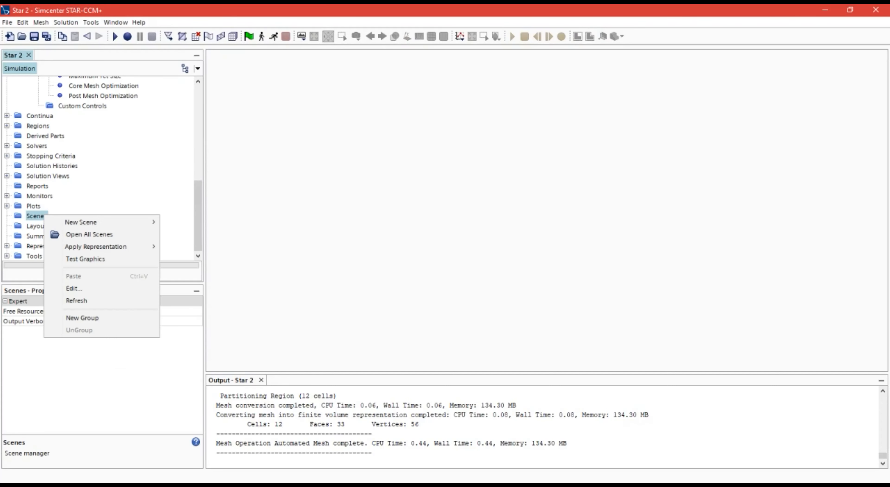
pyautogui.click(183, 222)
pyautogui.moveTo(588, 214); pyautogui.dragTo(521, 233)
# Step: Examine the side walls and narrow end of the fluid volume in the new scene from several angles
pyautogui.click(483, 212)
pyautogui.moveTo(483, 212); pyautogui.dragTo(502, 235)
pyautogui.moveTo(503, 235); pyautogui.dragTo(468, 197, button='right')
pyautogui.moveTo(468, 197); pyautogui.dragTo(456, 196)
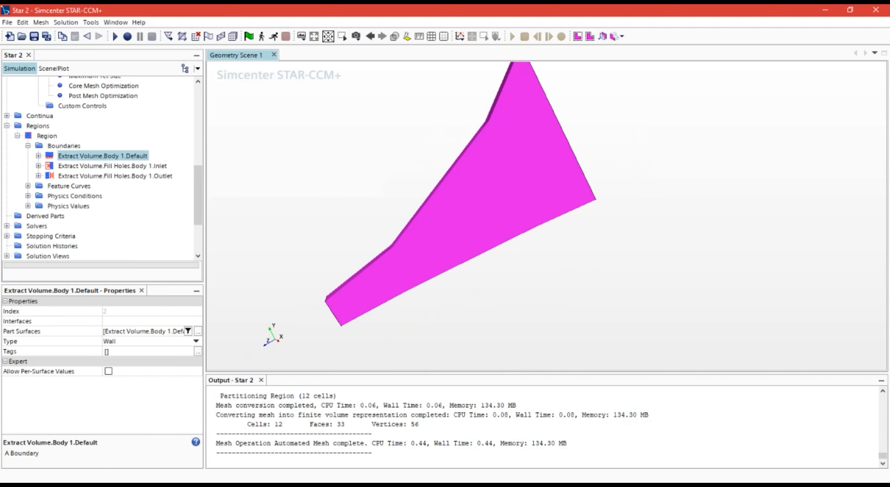
pyautogui.click(432, 188)
pyautogui.moveTo(439, 189); pyautogui.dragTo(454, 151, button='right')
pyautogui.moveTo(453, 151); pyautogui.dragTo(475, 154)
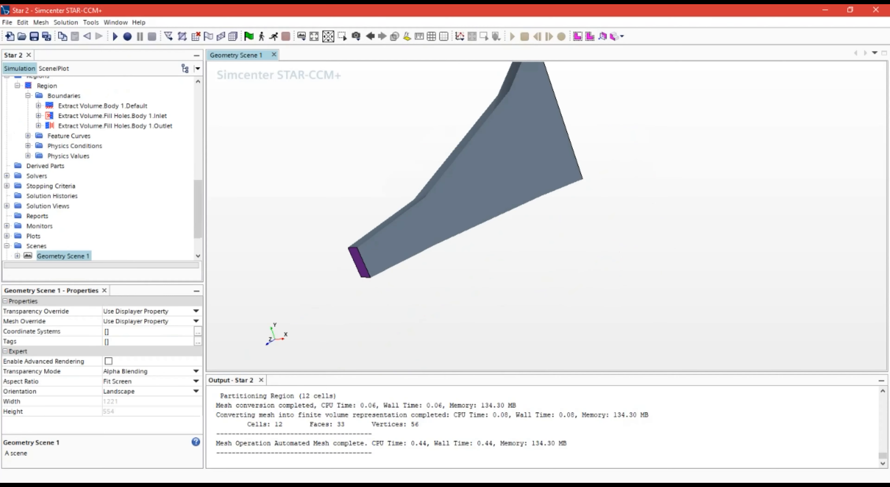
pyautogui.moveTo(511, 128); pyautogui.dragTo(483, 190, button='right')
pyautogui.moveTo(483, 191)
pyautogui.mouseDown()
pyautogui.moveTo(519, 189)
pyautogui.moveTo(484, 189)
pyautogui.mouseUp()
pyautogui.moveTo(483, 189); pyautogui.dragTo(554, 152, button='right')
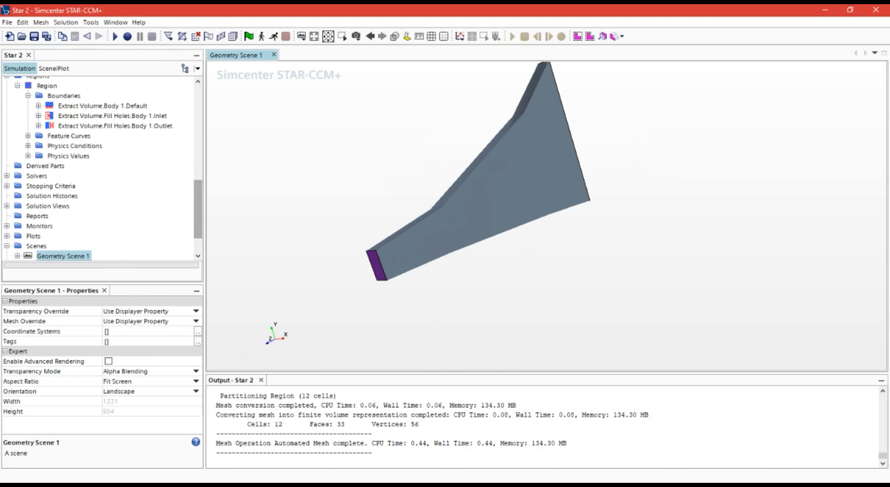
pyautogui.moveTo(498, 194); pyautogui.dragTo(480, 209, button='right')
pyautogui.moveTo(480, 209); pyautogui.dragTo(491, 216)
# Step: Collapse the Region branch and its boundaries, and open the Automated Mesh Base Size value for editing
pyautogui.moveTo(198, 207); pyautogui.dragTo(198, 188)
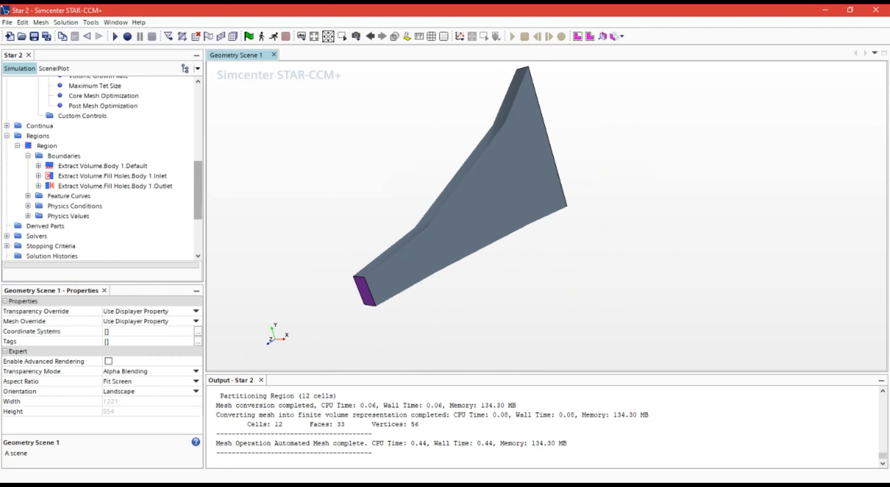
pyautogui.click(28, 156)
pyautogui.click(17, 146)
pyautogui.scroll(7, 21, 146)
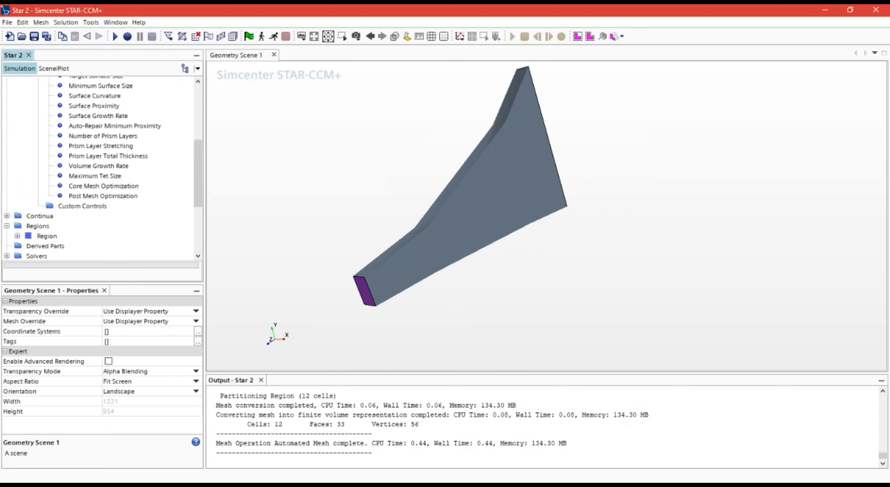
pyautogui.click(81, 176)
pyautogui.click(131, 311)
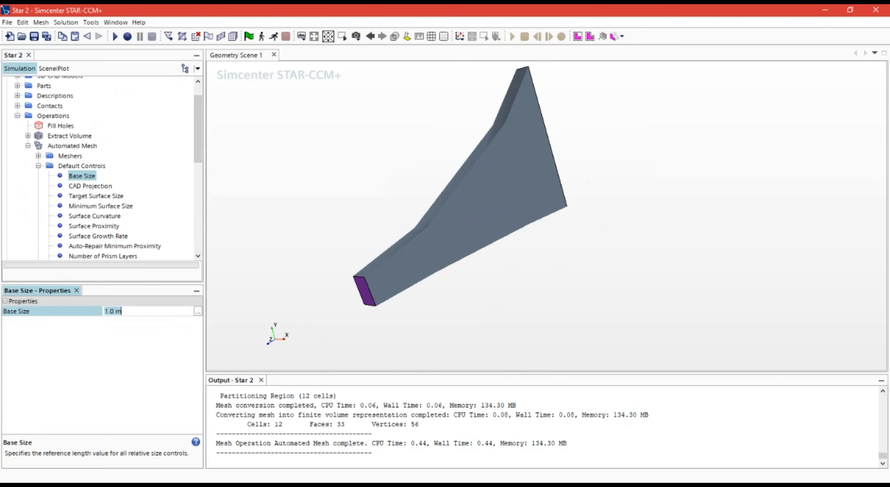
# Step: Inspect the overall shape of the fluid volume from the side, from above and at an angle
pyautogui.click(237, 55)
pyautogui.moveTo(476, 218); pyautogui.dragTo(450, 232)
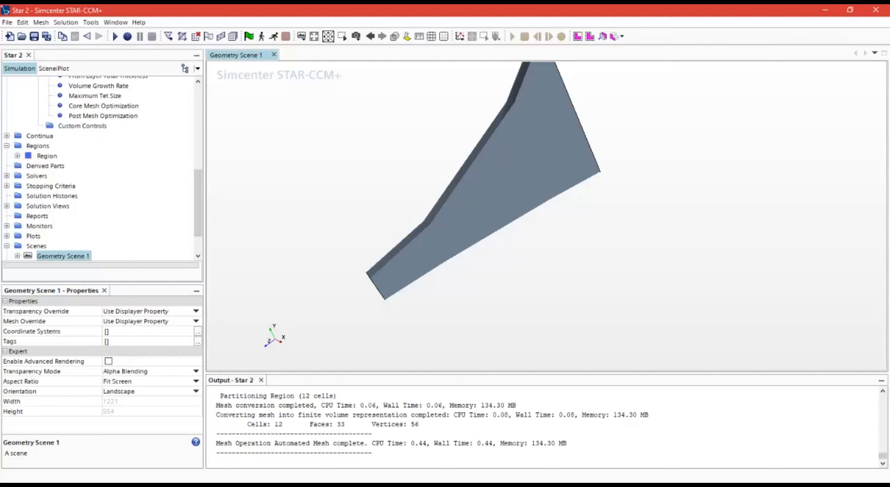
pyautogui.moveTo(449, 232); pyautogui.dragTo(587, 148)
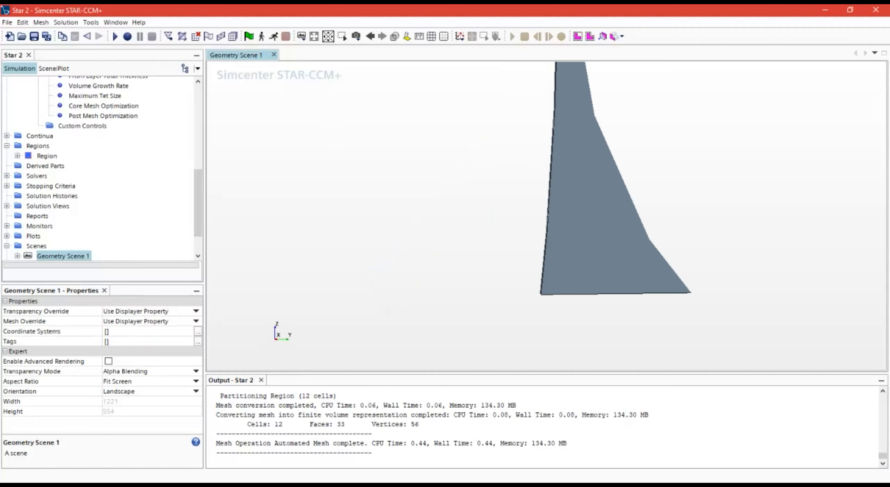
pyautogui.moveTo(587, 149); pyautogui.dragTo(533, 239, button='right')
pyautogui.moveTo(553, 287)
pyautogui.keyDown('ctrl'); pyautogui.mouseDown()
pyautogui.moveTo(605, 257)
pyautogui.moveTo(615, 196)
pyautogui.moveTo(695, 212)
pyautogui.mouseUp(); pyautogui.keyUp('ctrl')
pyautogui.moveTo(690, 215); pyautogui.dragTo(610, 224, button='right')
pyautogui.moveTo(560, 235)
pyautogui.mouseDown()
pyautogui.moveTo(532, 249)
pyautogui.moveTo(506, 230)
pyautogui.moveTo(574, 239)
pyautogui.mouseUp()
pyautogui.moveTo(518, 239); pyautogui.dragTo(507, 230)
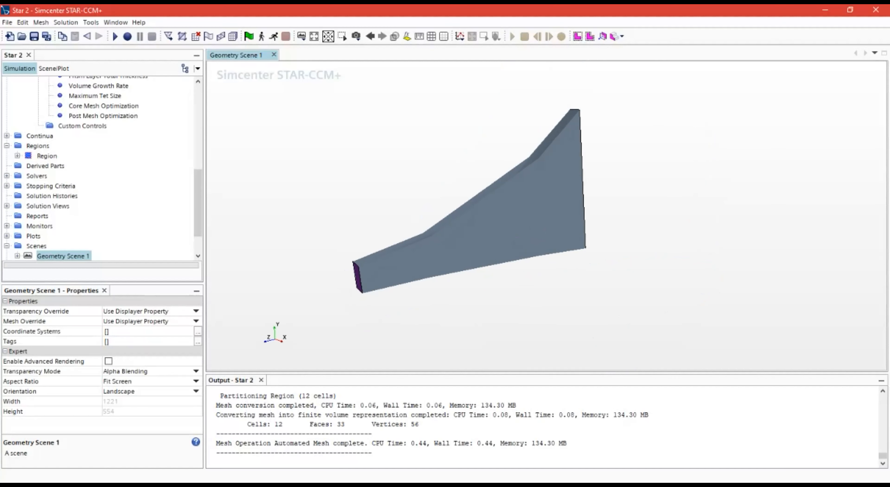
pyautogui.moveTo(469, 241); pyautogui.dragTo(485, 242)
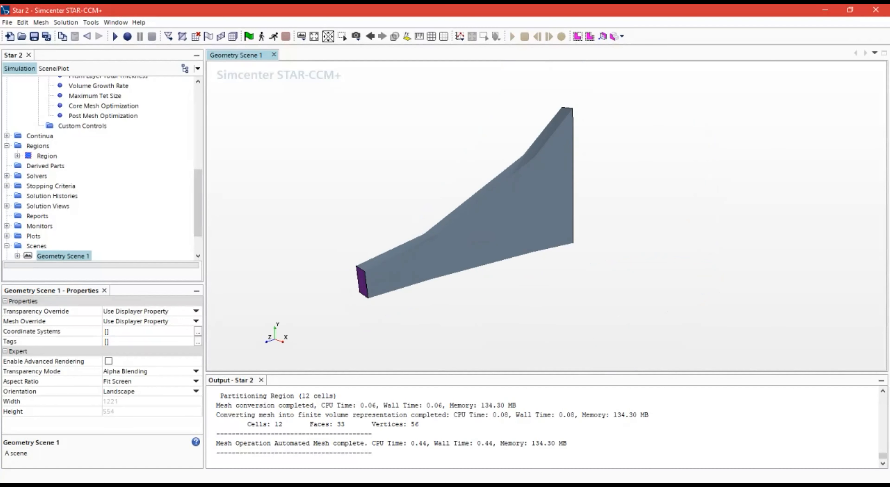
# Step: Return to the Default Controls of the Automated Mesh operation and display the Base Size property
pyautogui.scroll(-1, 198, 200)
pyautogui.scroll(6, 198, 200)
pyautogui.click(81, 116)
pyautogui.click(81, 126)
pyautogui.click(82, 116)
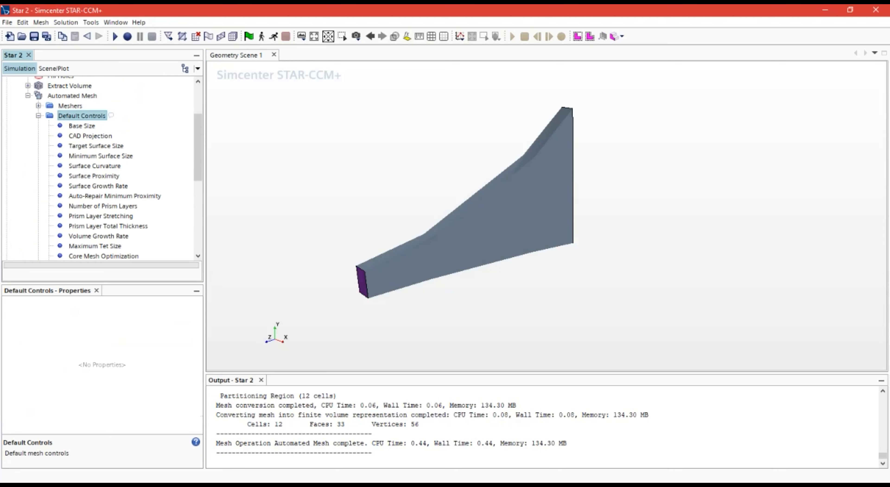
pyautogui.click(82, 126)
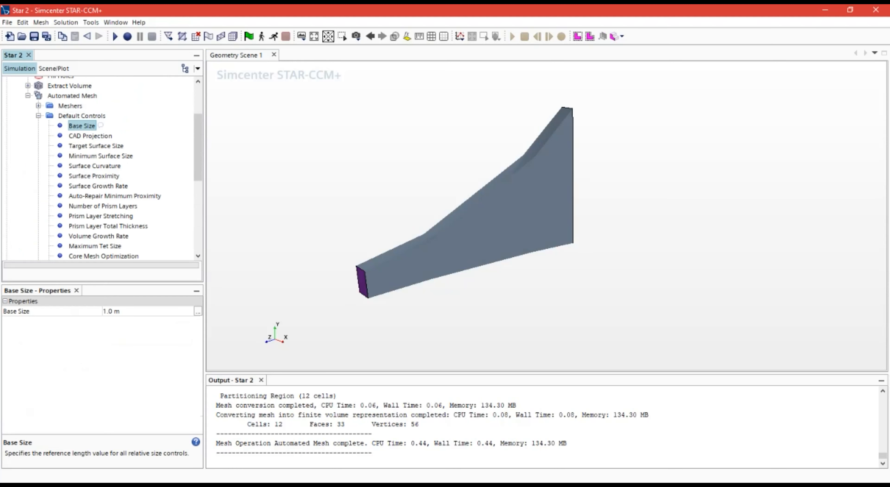
pyautogui.click(82, 115)
# Step: Examine the faceted upper wall and the narrow end of the volume up close
pyautogui.moveTo(362, 194); pyautogui.dragTo(397, 189)
pyautogui.moveTo(396, 189); pyautogui.dragTo(439, 179, button='right')
pyautogui.moveTo(439, 178)
pyautogui.mouseDown()
pyautogui.moveTo(439, 163)
pyautogui.moveTo(374, 160)
pyautogui.moveTo(403, 174)
pyautogui.mouseUp()
pyautogui.scroll(5, 460, 235)
pyautogui.moveTo(408, 183)
pyautogui.mouseDown(button='right')
pyautogui.moveTo(420, 233)
pyautogui.moveTo(441, 243)
pyautogui.mouseUp(button='right')
pyautogui.moveTo(441, 243); pyautogui.dragTo(443, 243)
pyautogui.moveTo(473, 287); pyautogui.dragTo(464, 283)
pyautogui.moveTo(436, 96); pyautogui.dragTo(445, 103)
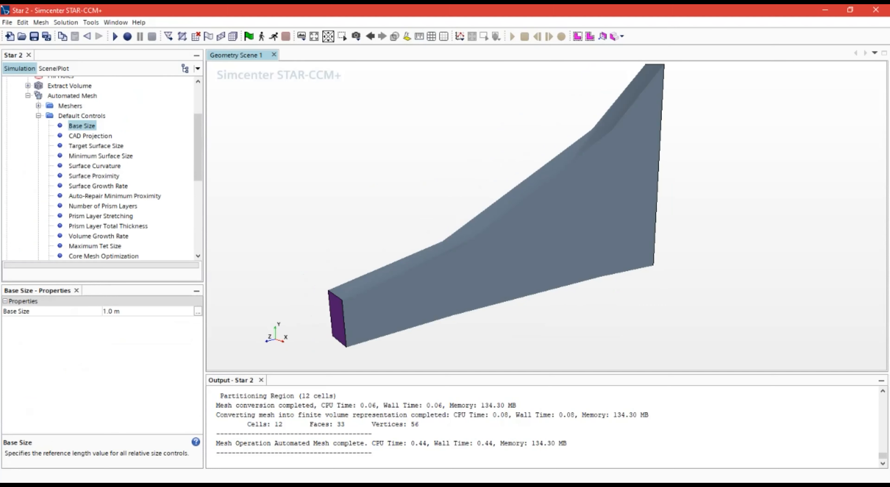
pyautogui.scroll(-3, 442, 140)
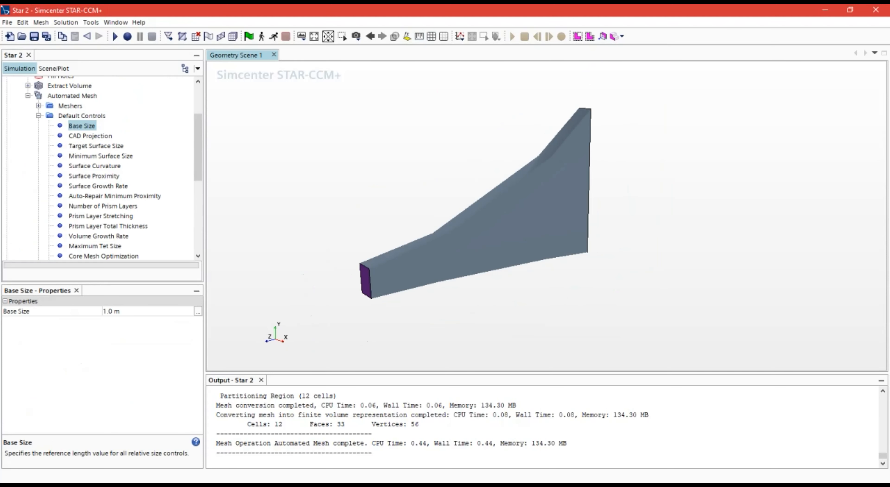
# Step: Measure a short distance along the side wall near the narrow end of the fluid volume
pyautogui.click(420, 36)
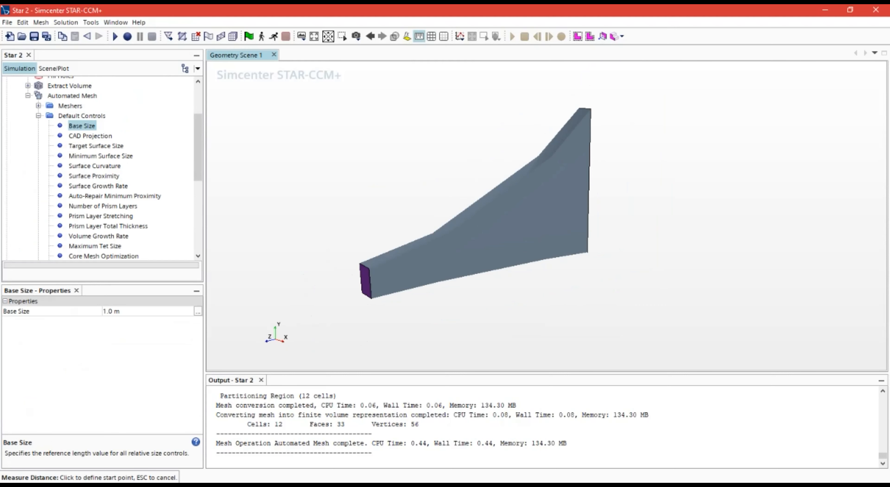
pyautogui.scroll(3, 388, 222)
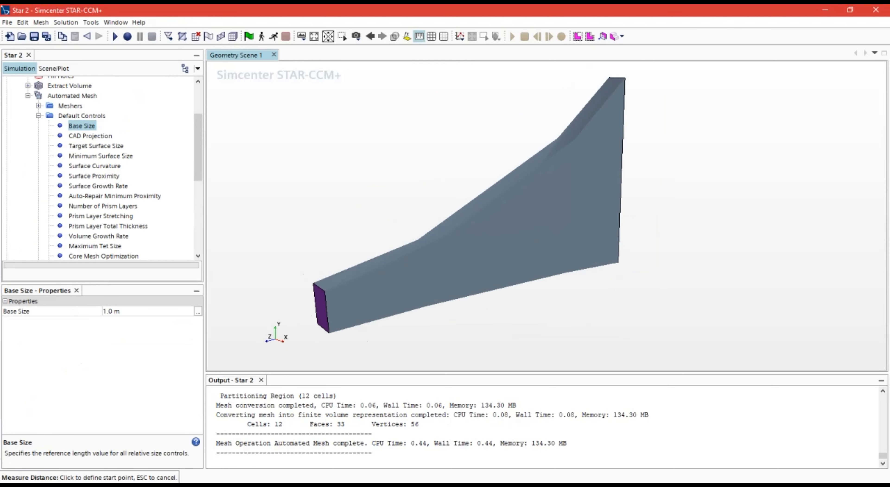
pyautogui.moveTo(367, 283); pyautogui.dragTo(401, 264, button='right')
pyautogui.moveTo(402, 264)
pyautogui.mouseDown()
pyautogui.moveTo(380, 261)
pyautogui.moveTo(397, 268)
pyautogui.mouseUp()
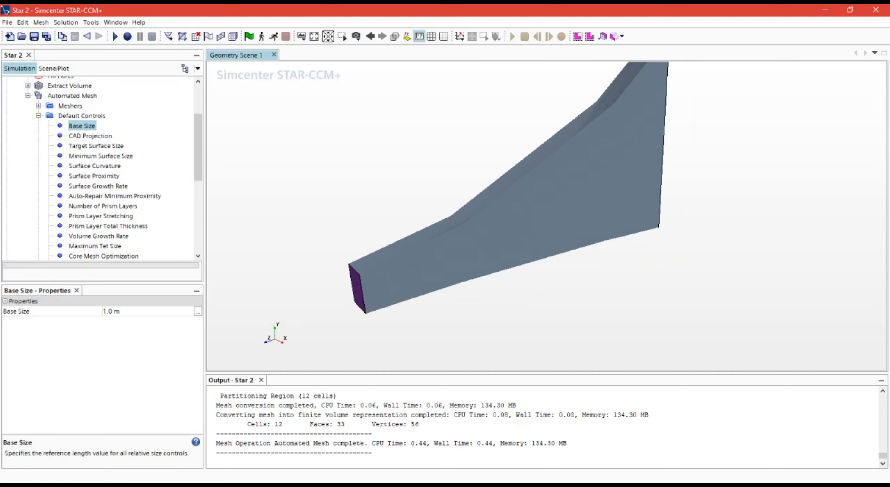
pyautogui.click(398, 281)
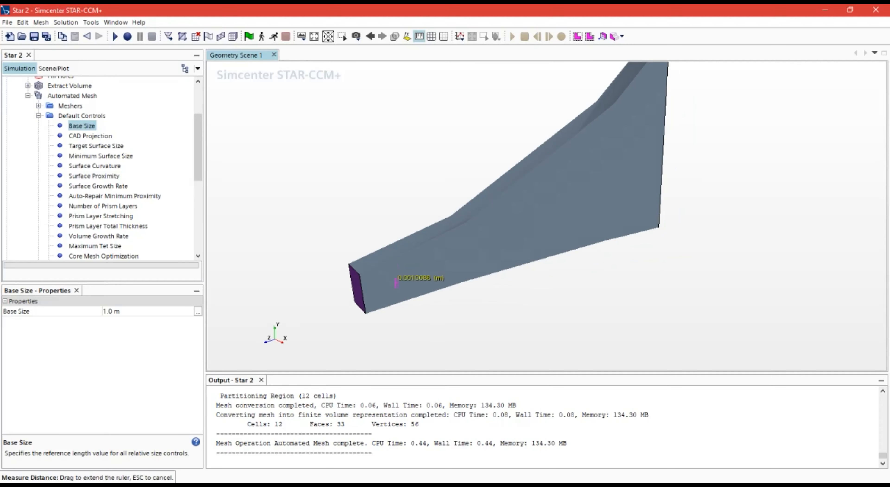
pyautogui.click(411, 278)
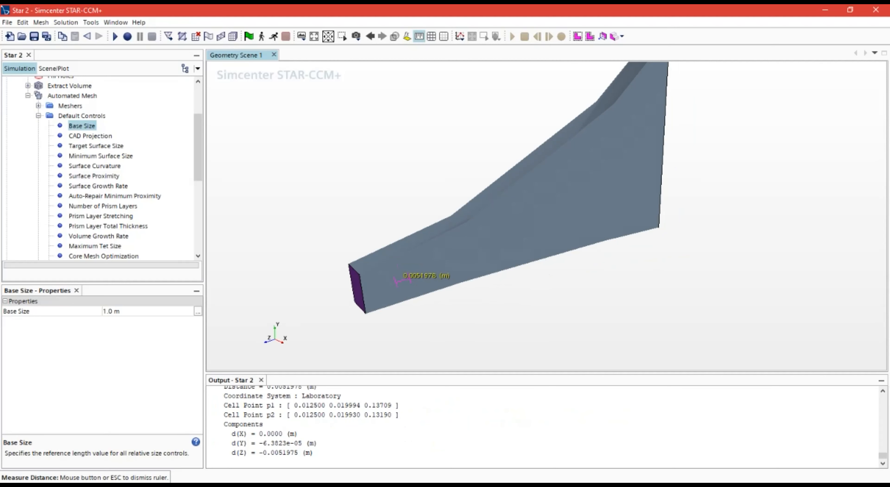
# Step: Dismiss the distance ruler and set the Base Size of the Automated Mesh to 0.005 m
pyautogui.moveTo(411, 278); pyautogui.dragTo(383, 267)
pyautogui.moveTo(446, 233)
pyautogui.mouseDown()
pyautogui.moveTo(425, 220)
pyautogui.moveTo(504, 268)
pyautogui.moveTo(390, 308)
pyautogui.moveTo(458, 246)
pyautogui.moveTo(370, 280)
pyautogui.mouseUp()
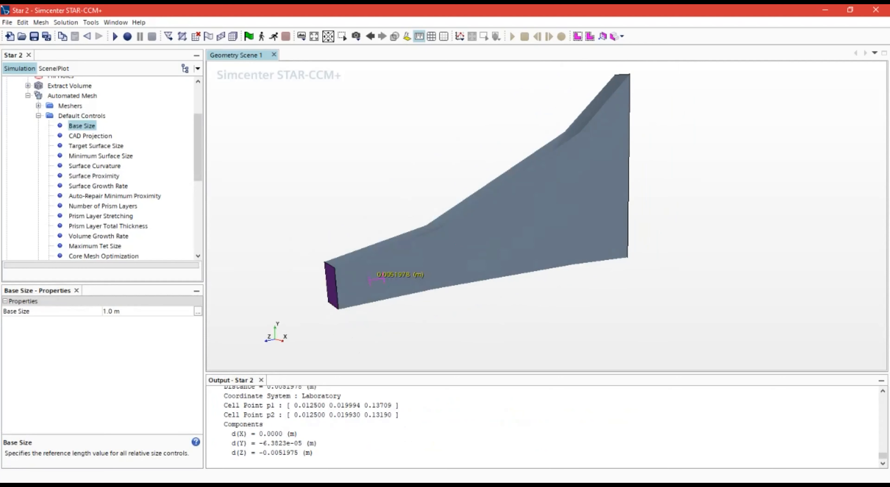
pyautogui.moveTo(370, 279); pyautogui.dragTo(466, 236)
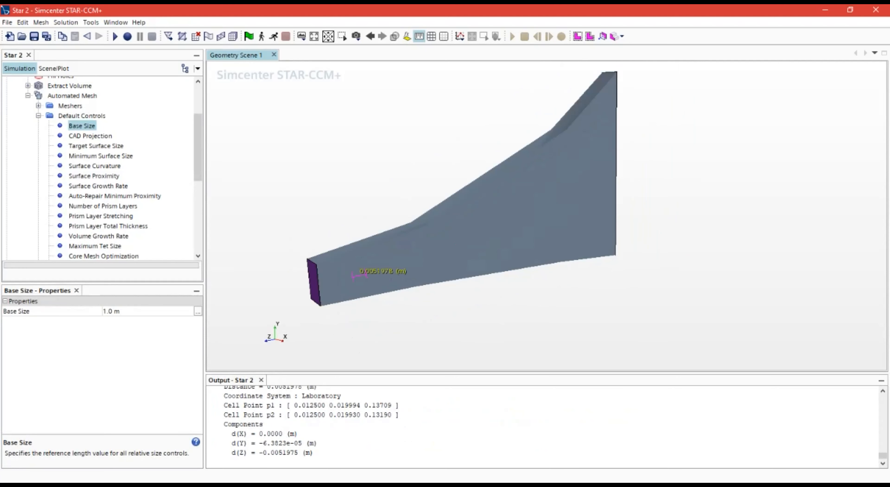
pyautogui.moveTo(400, 241); pyautogui.dragTo(409, 261)
pyautogui.scroll(2, 403, 271)
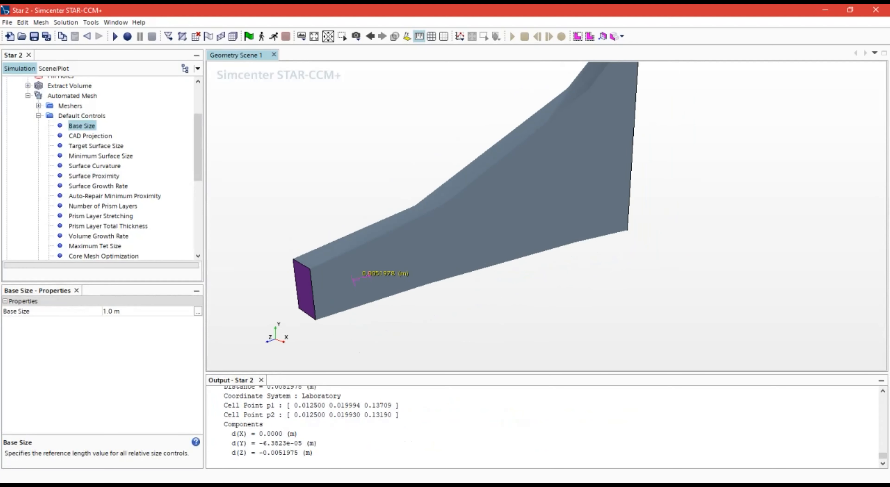
pyautogui.click(132, 311)
pyautogui.write('.00')
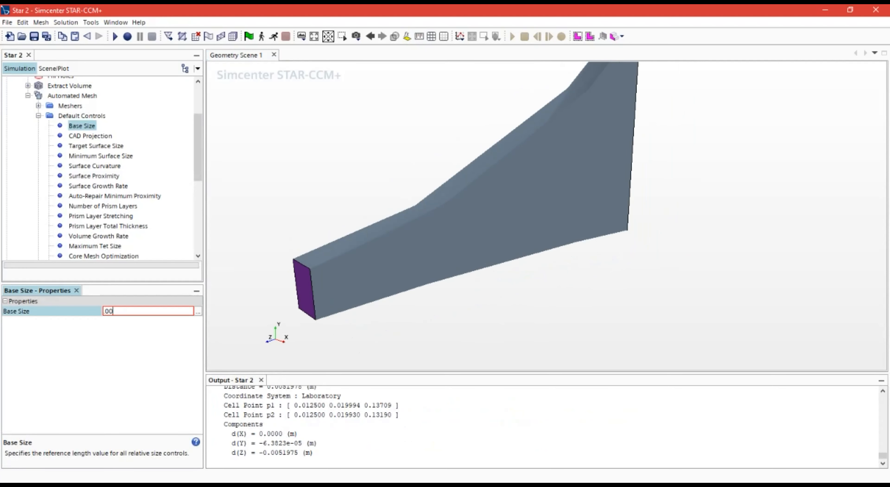
pyautogui.write('5')
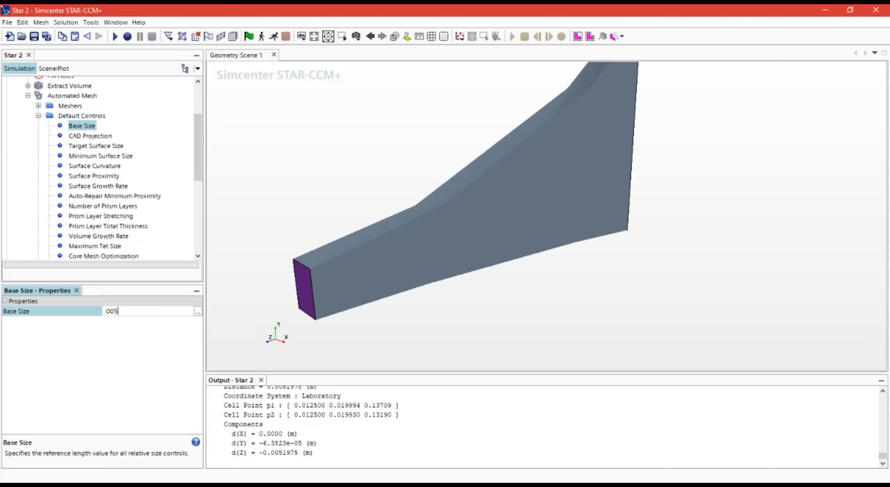
pyautogui.press('Return')
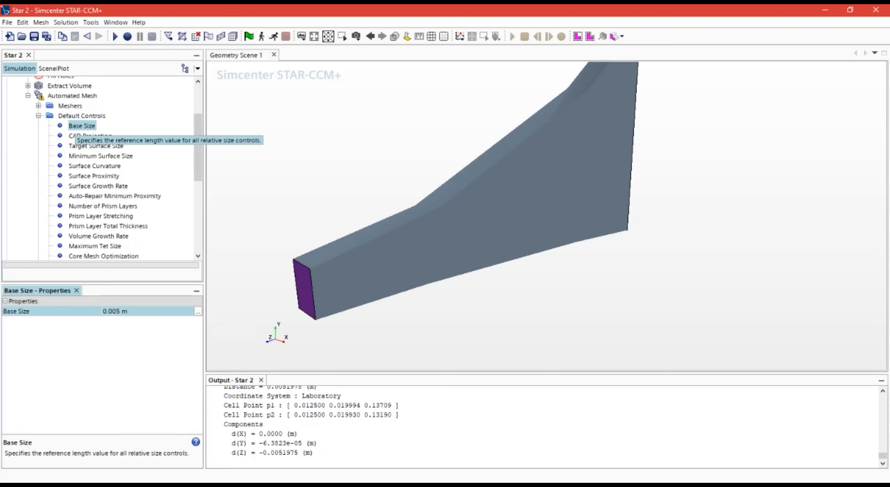
# Step: Review the Target Surface Size properties, its size type and percentage of base, against the shape of the fluid volume
pyautogui.click(85, 147)
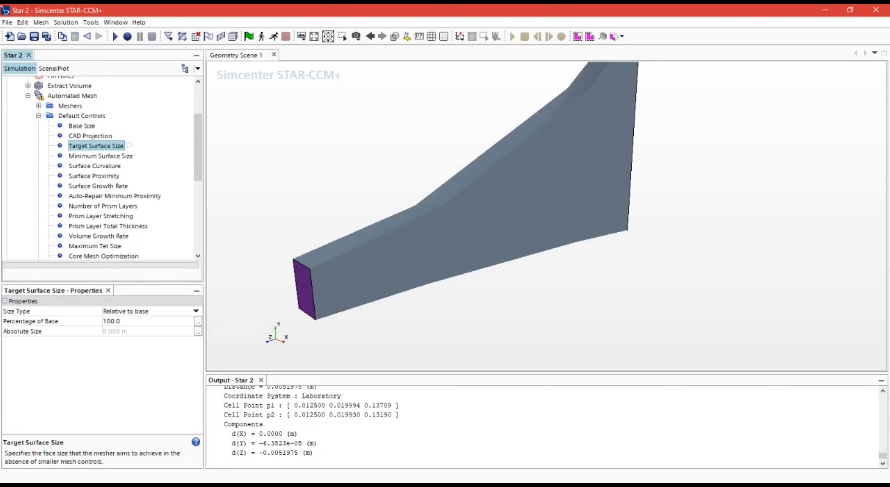
pyautogui.moveTo(368, 157)
pyautogui.mouseDown()
pyautogui.moveTo(359, 141)
pyautogui.moveTo(369, 159)
pyautogui.mouseUp()
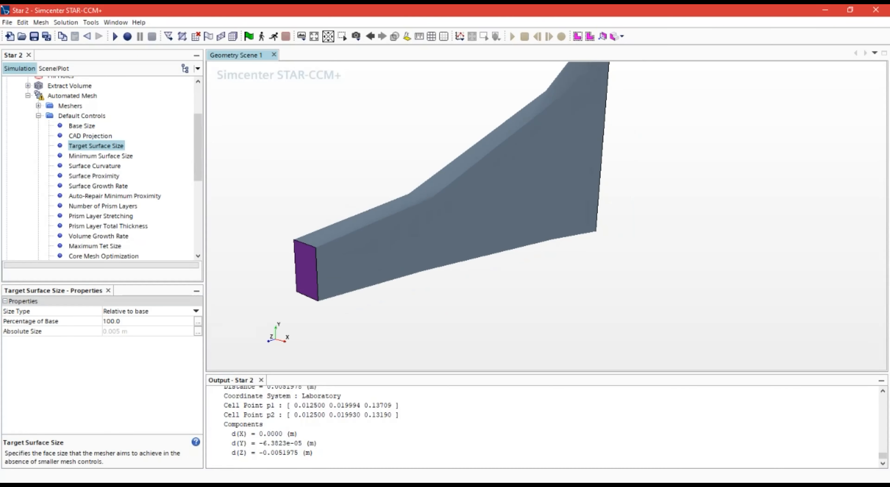
pyautogui.moveTo(369, 160); pyautogui.dragTo(401, 158, button='right')
pyautogui.moveTo(401, 158)
pyautogui.mouseDown()
pyautogui.moveTo(369, 154)
pyautogui.moveTo(398, 159)
pyautogui.moveTo(390, 192)
pyautogui.mouseUp()
pyautogui.moveTo(390, 192); pyautogui.dragTo(408, 238, button='right')
pyautogui.scroll(-3, 398, 223)
pyautogui.scroll(2, 430, 257)
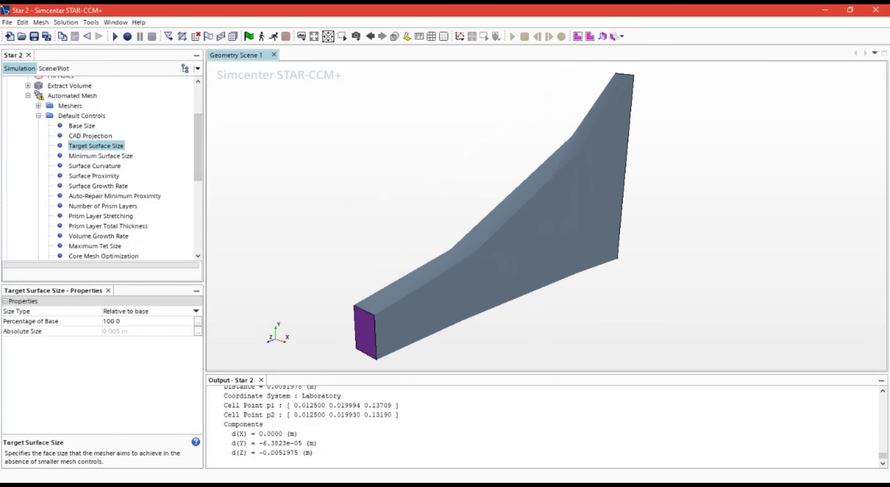
pyautogui.click(135, 321)
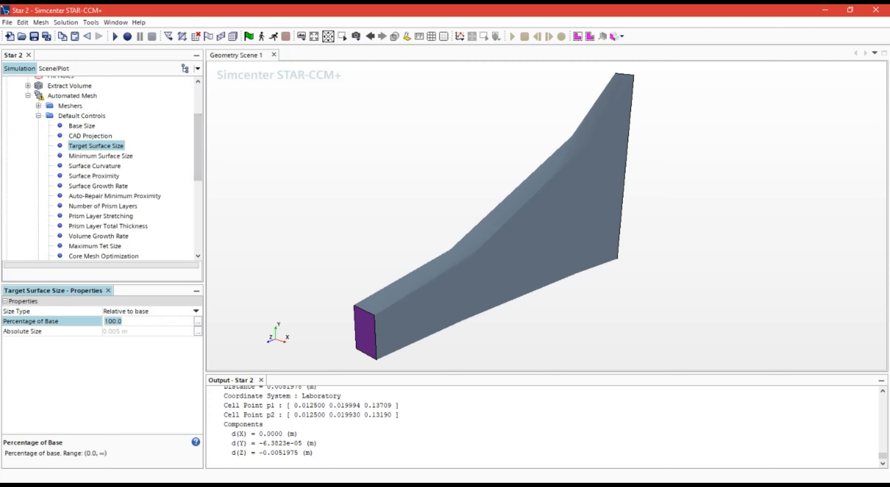
pyautogui.click(126, 311)
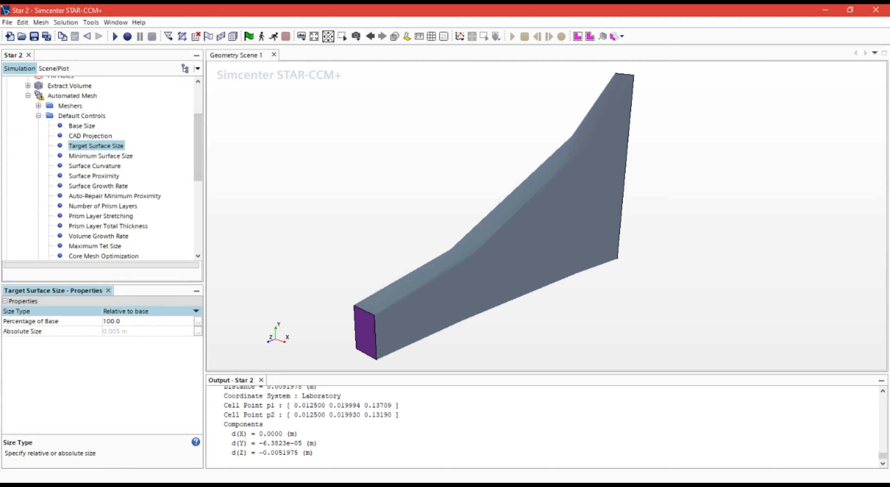
pyautogui.click(76, 321)
# Step: Review the Minimum Surface Size and Surface Curvature properties and inspect the faceted curved walls from several angles
pyautogui.click(101, 156)
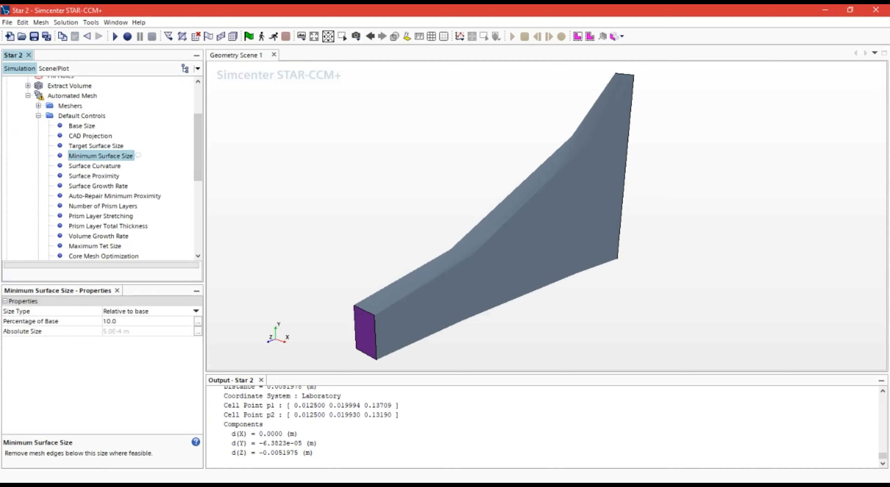
pyautogui.click(94, 166)
pyautogui.moveTo(428, 219)
pyautogui.mouseDown()
pyautogui.moveTo(441, 195)
pyautogui.moveTo(466, 205)
pyautogui.moveTo(442, 214)
pyautogui.moveTo(453, 197)
pyautogui.mouseUp()
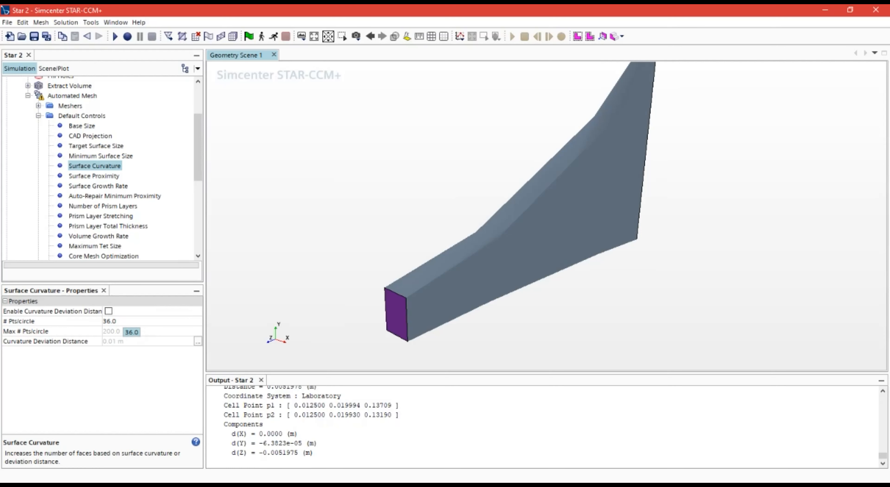
pyautogui.moveTo(478, 165); pyautogui.dragTo(447, 175, button='right')
pyautogui.moveTo(358, 263); pyautogui.dragTo(393, 236, button='right')
pyautogui.moveTo(394, 236); pyautogui.dragTo(461, 223)
pyautogui.moveTo(508, 189); pyautogui.dragTo(491, 213, button='right')
pyautogui.moveTo(491, 213)
pyautogui.mouseDown()
pyautogui.moveTo(475, 242)
pyautogui.moveTo(386, 238)
pyautogui.mouseUp()
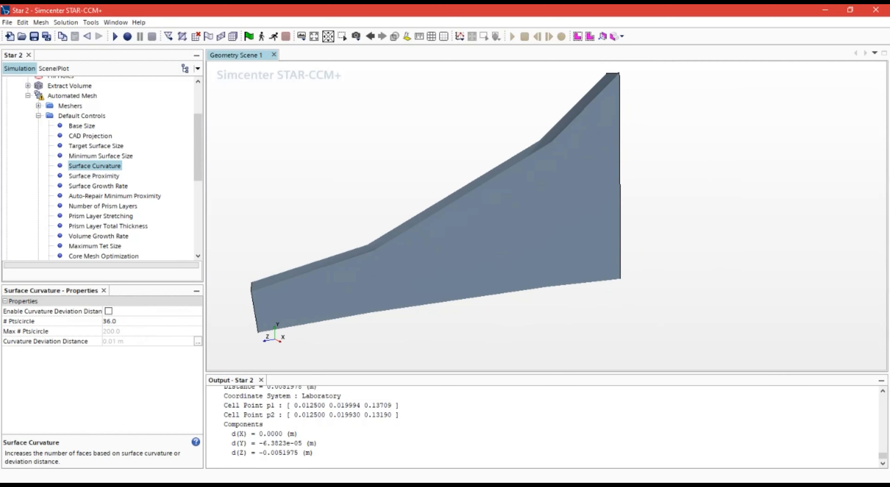
pyautogui.moveTo(462, 129); pyautogui.dragTo(540, 140, button='right')
pyautogui.moveTo(539, 140); pyautogui.dragTo(552, 146)
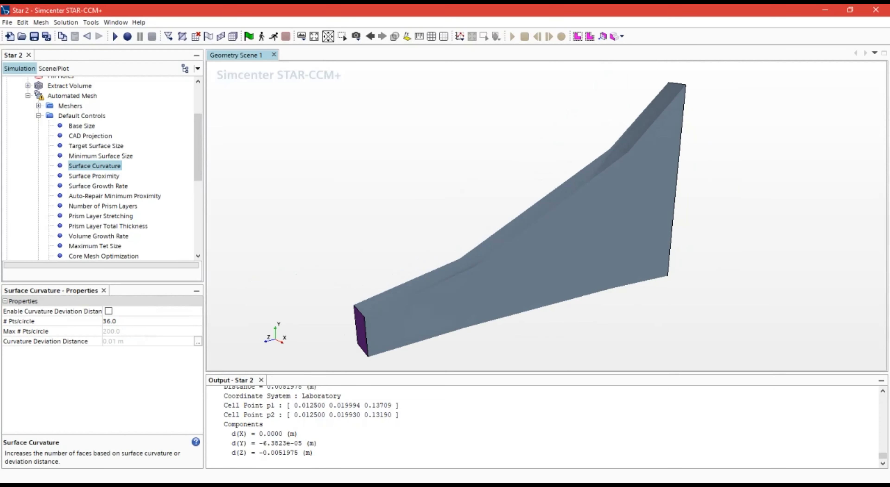
# Step: Review the default controls for Surface Proximity, Surface Growth Rate, Auto-Repair Minimum Proximity and Number of Prism Layers
pyautogui.click(125, 175)
pyautogui.click(132, 186)
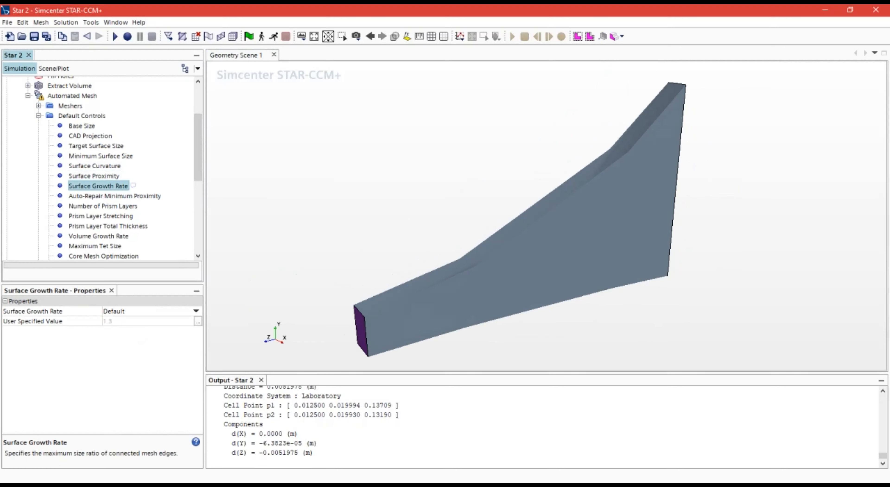
pyautogui.click(97, 197)
pyautogui.click(99, 206)
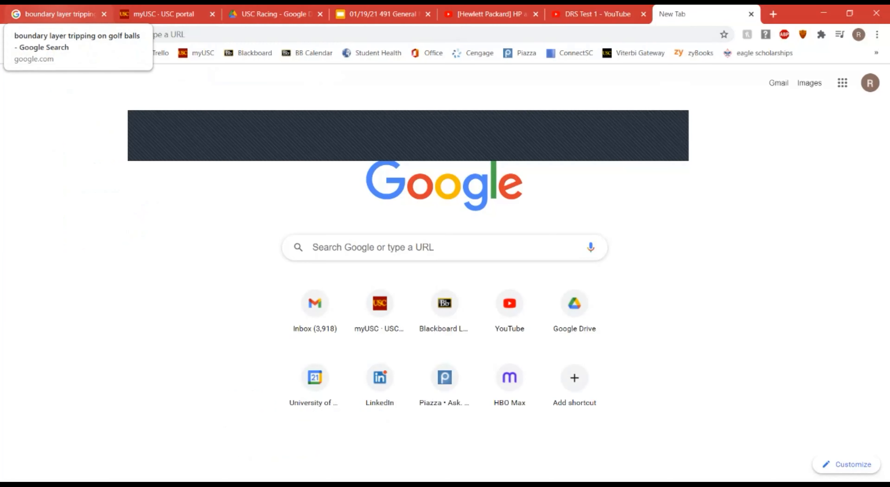
# Step: In Chrome, view the golf ball boundary layer images, search images for "no slip condition" and enlarge the Chegg plate velocity diagram
pyautogui.click(59, 15)
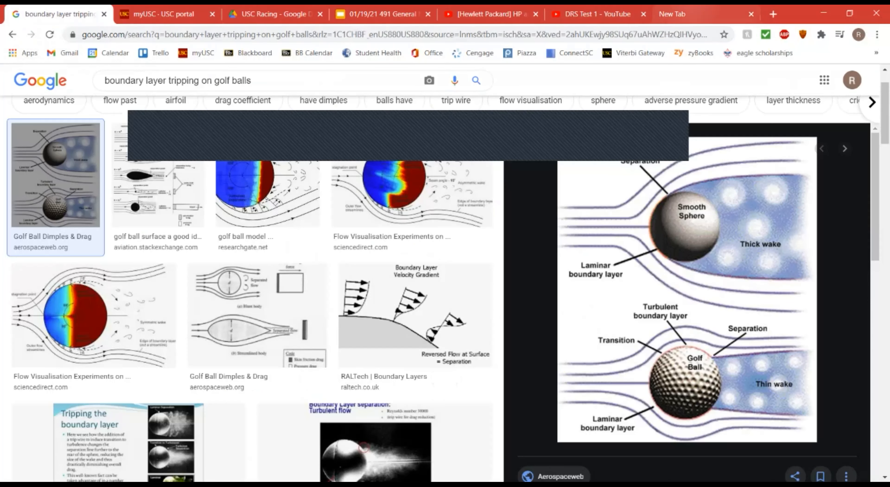
pyautogui.click(688, 14)
pyautogui.click(484, 35)
pyautogui.click(138, 56)
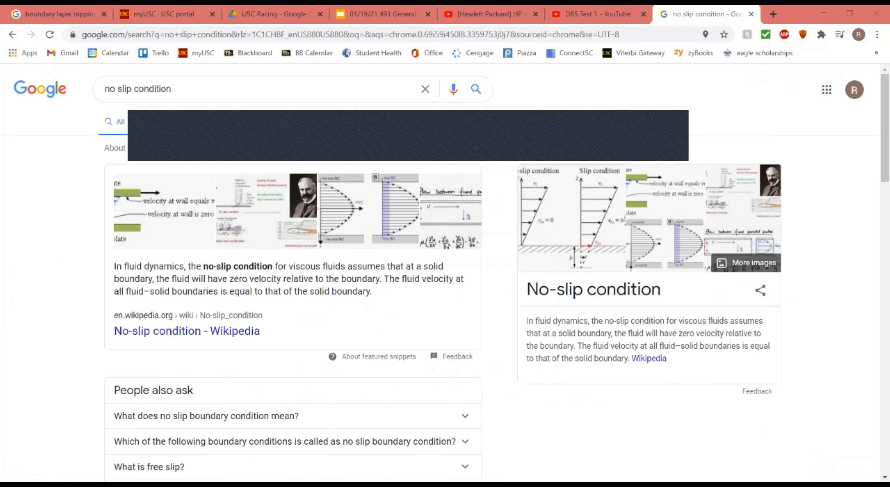
pyautogui.click(163, 121)
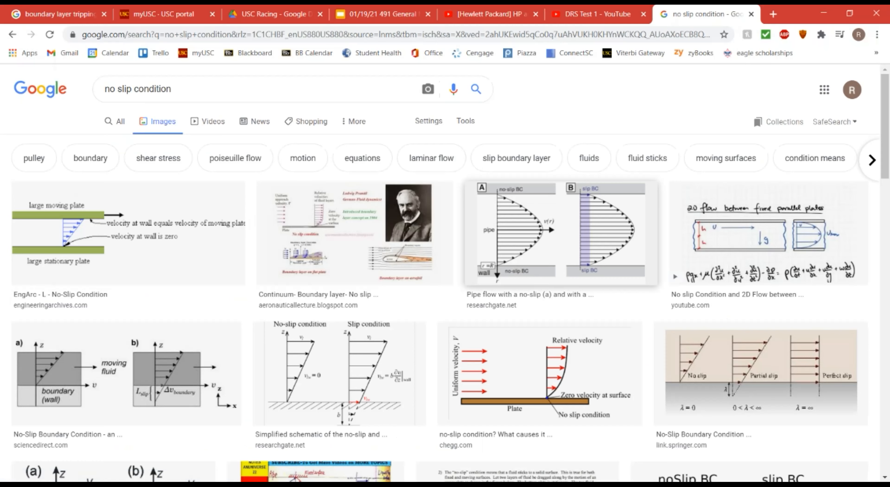
pyautogui.press('Down')
pyautogui.press('Return')
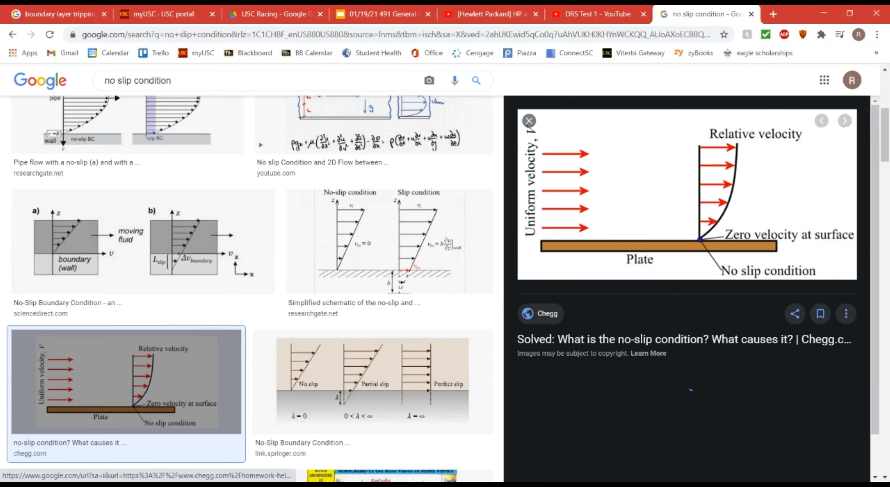
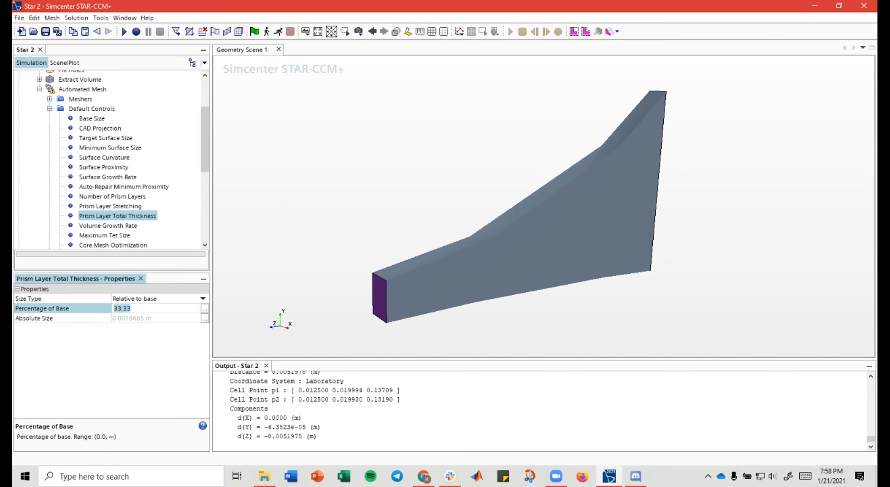
# Step: Set the Prism Layer Total Thickness to 10% of base and check the Volume Growth Rate control
pyautogui.write('10')
pyautogui.press('Return')
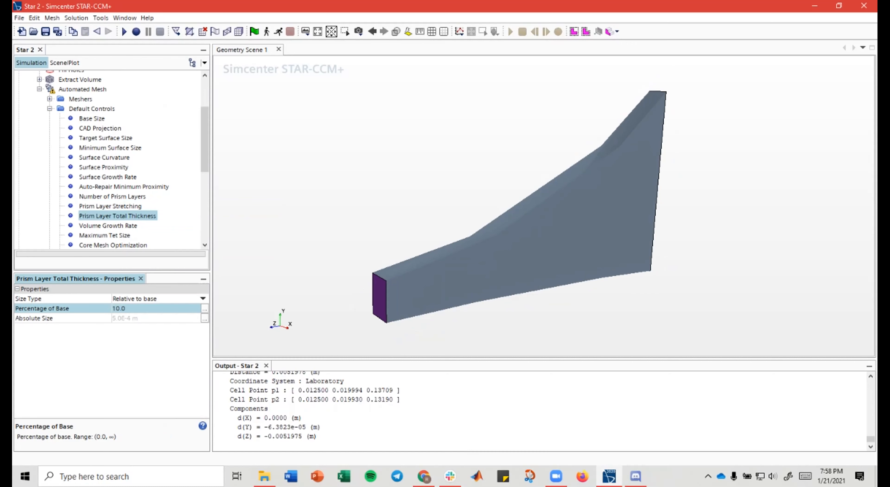
pyautogui.click(108, 225)
pyautogui.scroll(-1, 142, 195)
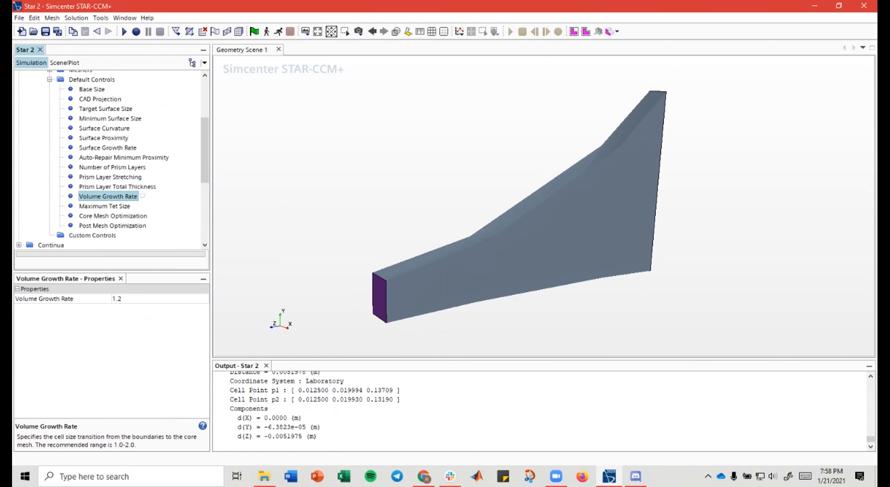
pyautogui.scroll(1, 108, 159)
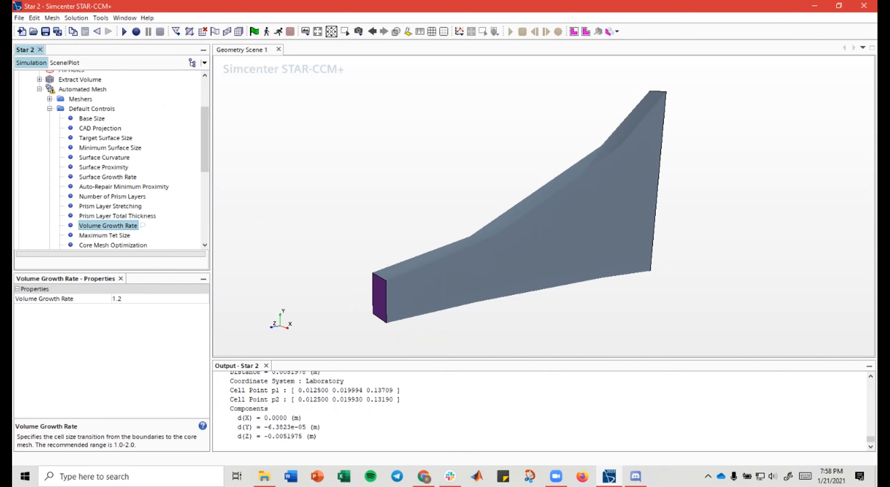
pyautogui.scroll(-1, 108, 159)
pyautogui.scroll(1, 108, 159)
# Step: Collapse the Default Controls and execute the Automated Mesh operation
pyautogui.click(82, 89)
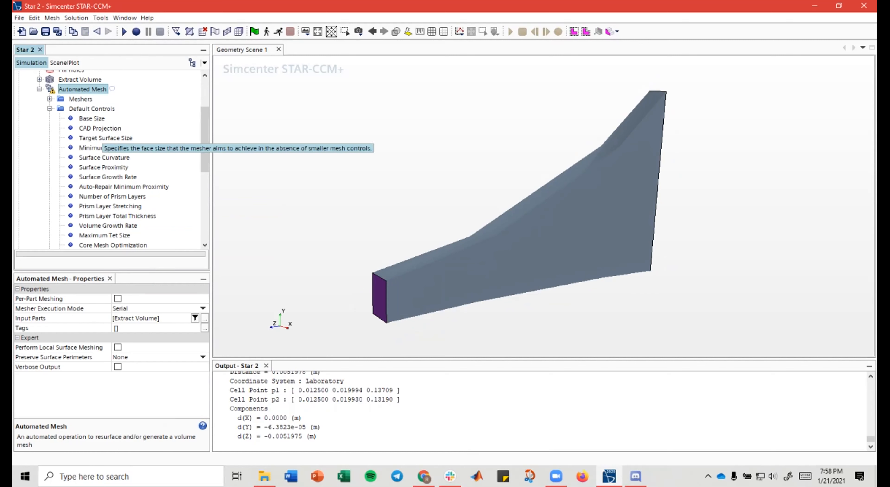
pyautogui.click(49, 109)
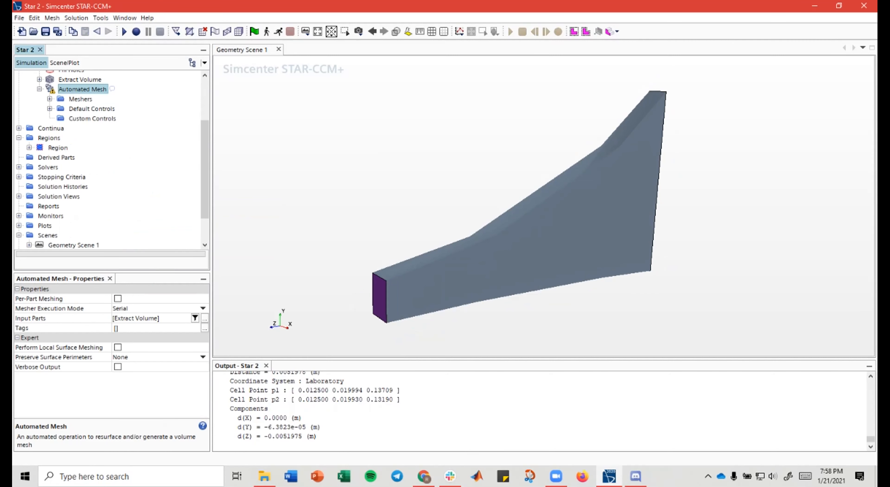
pyautogui.rightClick(71, 88)
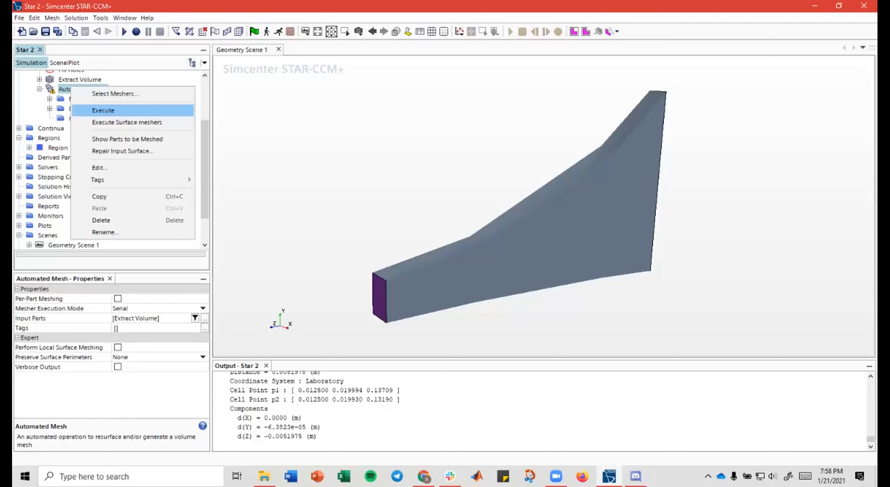
pyautogui.click(104, 109)
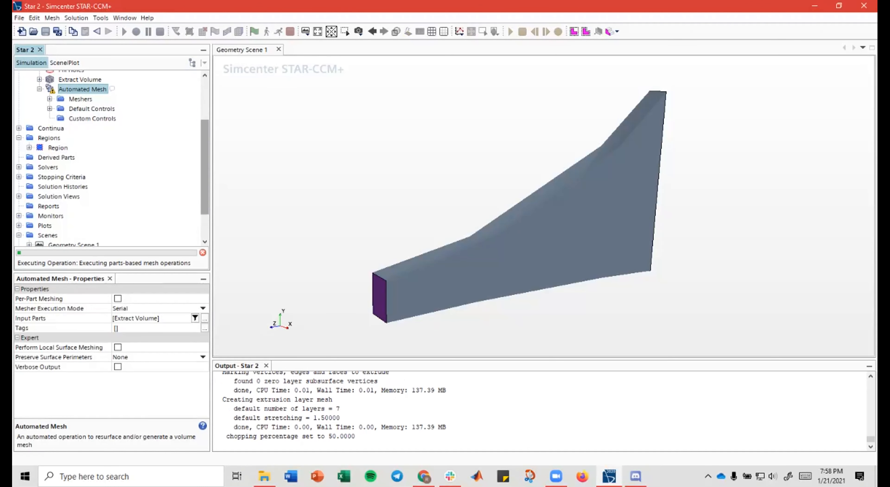
# Step: Examine the curved walls and narrow end of the meshed fluid volume from several angles
pyautogui.moveTo(386, 178)
pyautogui.mouseDown()
pyautogui.moveTo(376, 173)
pyautogui.moveTo(415, 196)
pyautogui.moveTo(264, 161)
pyautogui.moveTo(285, 173)
pyautogui.mouseUp()
pyautogui.moveTo(459, 229)
pyautogui.mouseDown()
pyautogui.moveTo(427, 216)
pyautogui.moveTo(462, 225)
pyautogui.mouseUp()
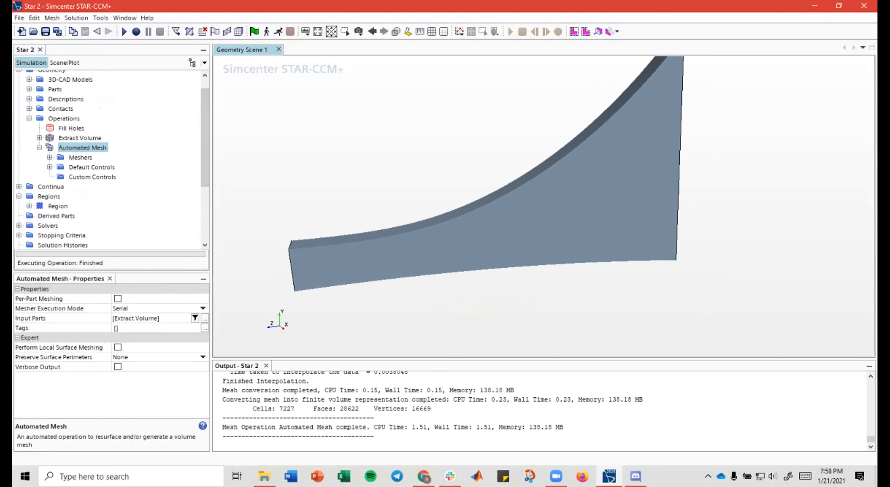
pyautogui.moveTo(525, 204); pyautogui.dragTo(584, 221)
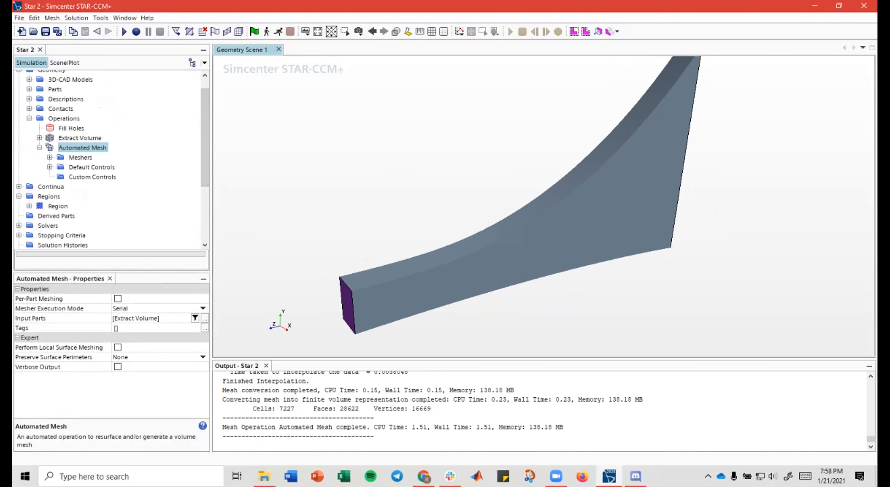
pyautogui.moveTo(548, 123); pyautogui.dragTo(590, 118, button='right')
pyautogui.moveTo(591, 119); pyautogui.dragTo(598, 127)
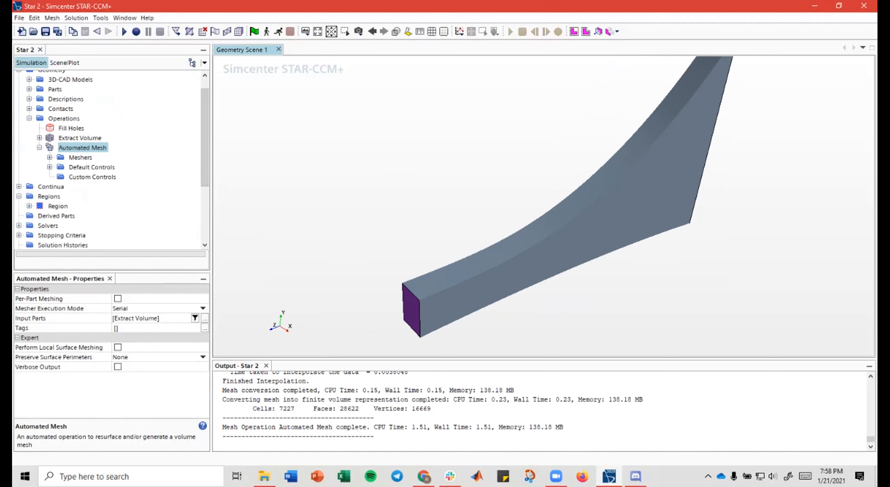
pyautogui.moveTo(595, 93); pyautogui.dragTo(555, 129, button='right')
pyautogui.scroll(-3, 569, 114)
pyautogui.scroll(1, 555, 130)
pyautogui.moveTo(584, 171); pyautogui.dragTo(580, 184, button='right')
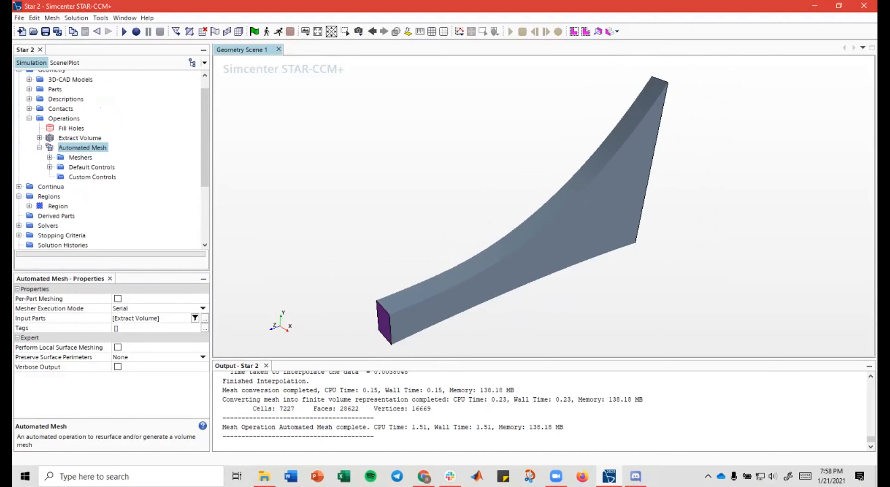
# Step: Display the mesh lines on the fluid volume in the geometry scene and view the narrow end up close
pyautogui.scroll(-3, 107, 159)
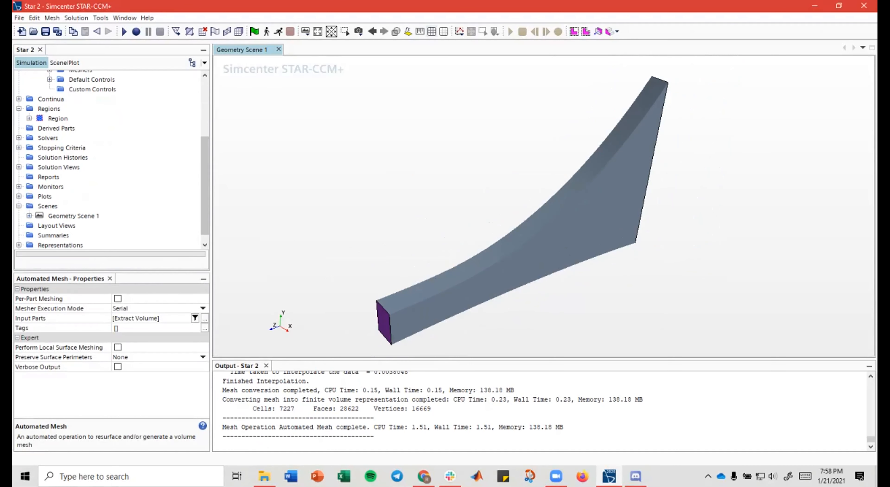
pyautogui.click(432, 32)
pyautogui.moveTo(518, 225); pyautogui.dragTo(624, 197)
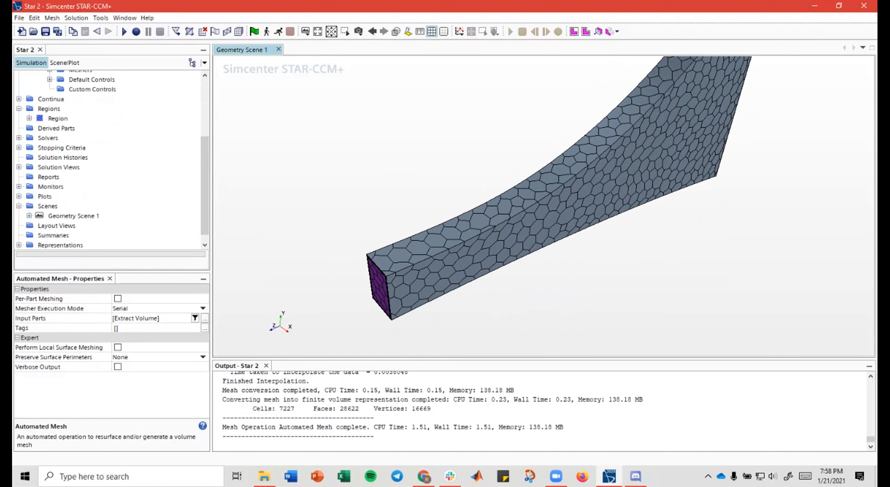
# Step: Create a new mesh scene and orient the meshed fluid volume in it to see the narrow end and side wall
pyautogui.scroll(-1, 103, 159)
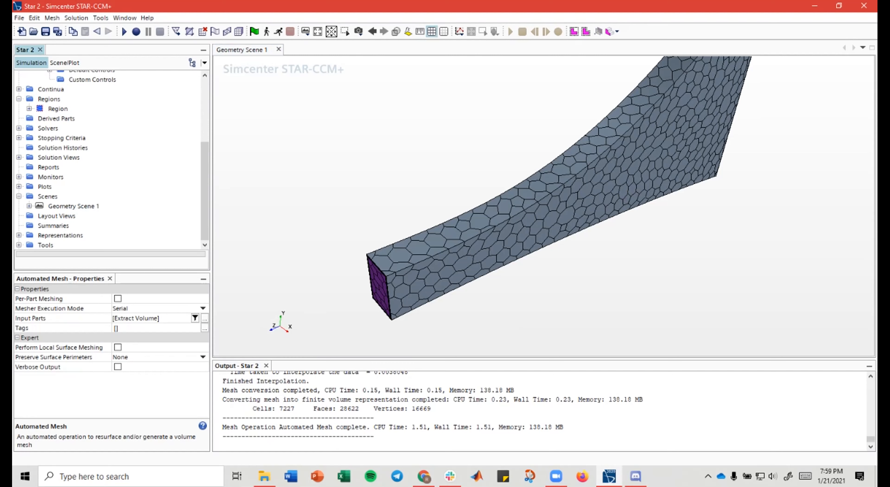
pyautogui.rightClick(48, 196)
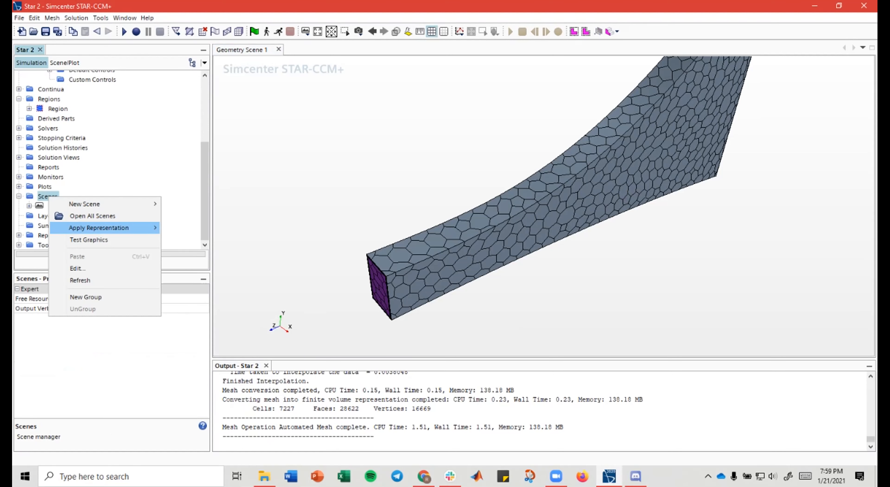
pyautogui.moveTo(103, 204)
pyautogui.click(187, 215)
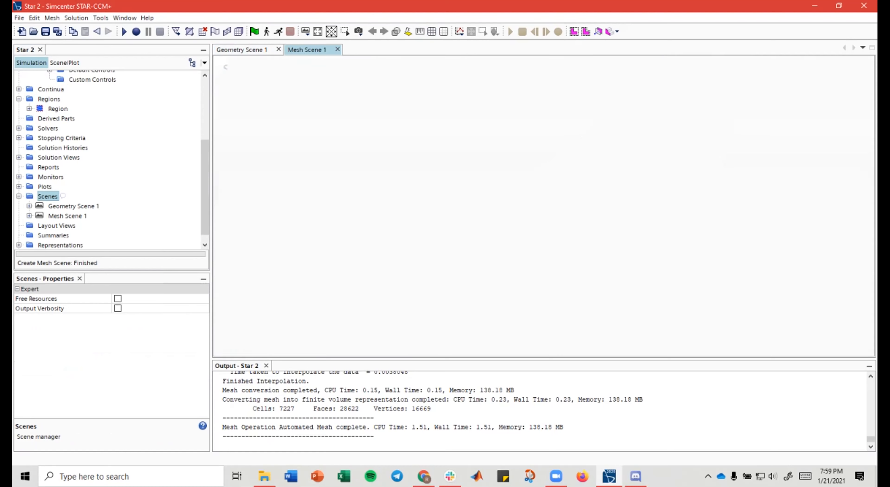
pyautogui.moveTo(511, 231); pyautogui.dragTo(571, 192)
pyautogui.moveTo(572, 192); pyautogui.dragTo(564, 160, button='right')
# Step: Compare the mesh scene with the geometry scene by toggling the latter's mesh lines, and close the mesh scene view
pyautogui.click(84, 215)
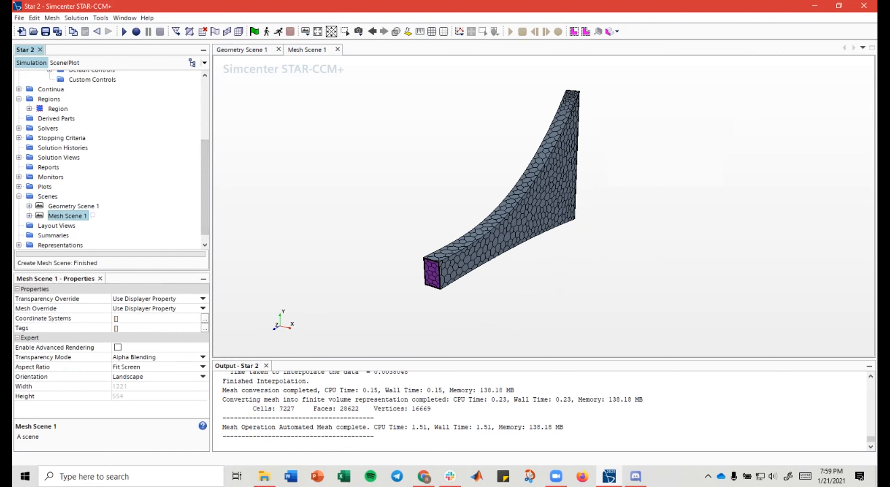
pyautogui.click(74, 206)
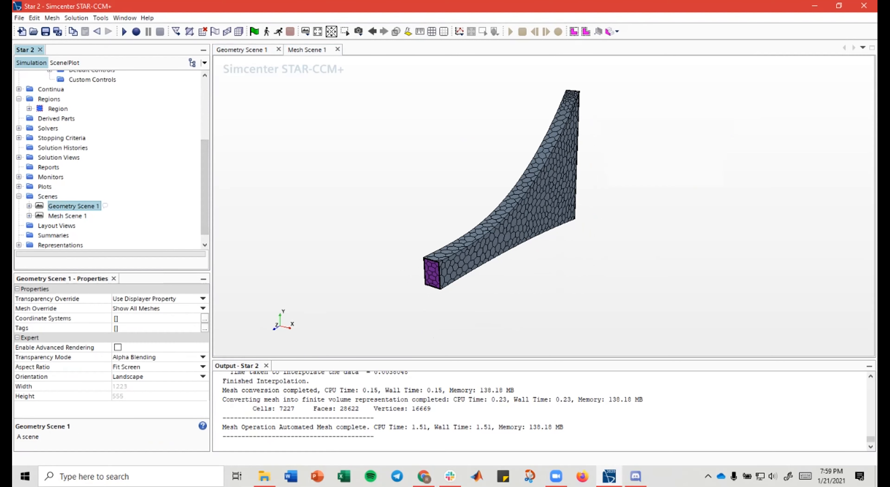
pyautogui.click(243, 49)
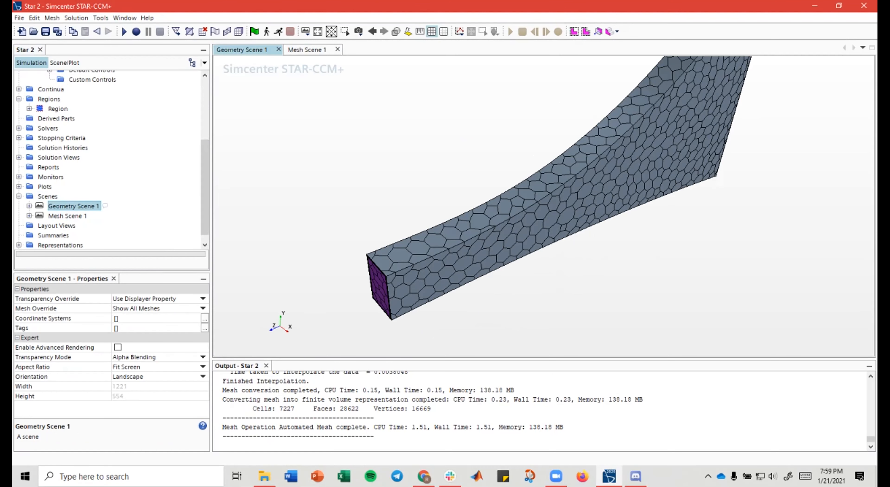
pyautogui.click(432, 31)
pyautogui.click(432, 31)
pyautogui.moveTo(388, 229); pyautogui.dragTo(423, 206)
pyautogui.click(338, 50)
# Step: Examine the prism layers along the edges of the fluid volume's narrow end face up close
pyautogui.moveTo(362, 166); pyautogui.dragTo(432, 150)
pyautogui.scroll(6, 476, 249)
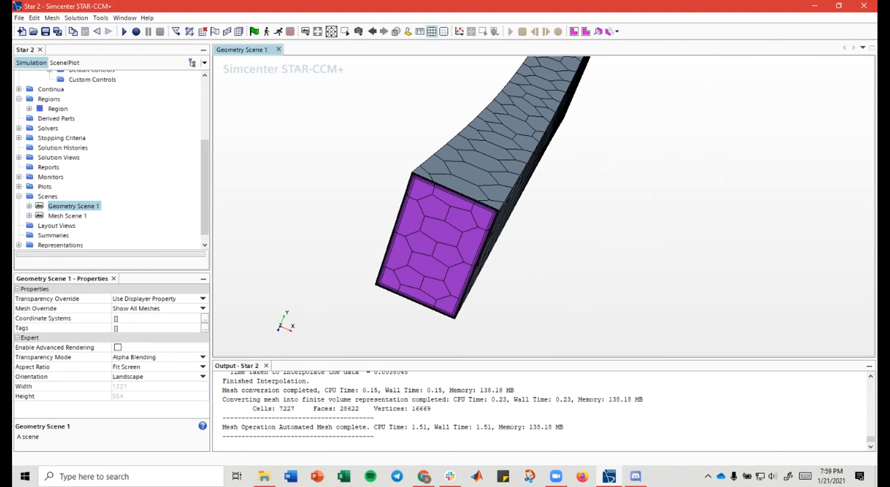
pyautogui.scroll(6, 477, 249)
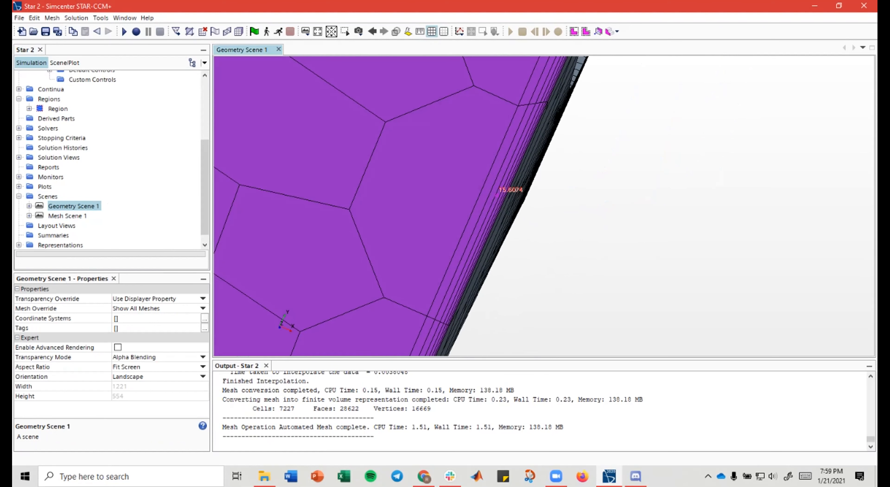
pyautogui.scroll(3, 477, 249)
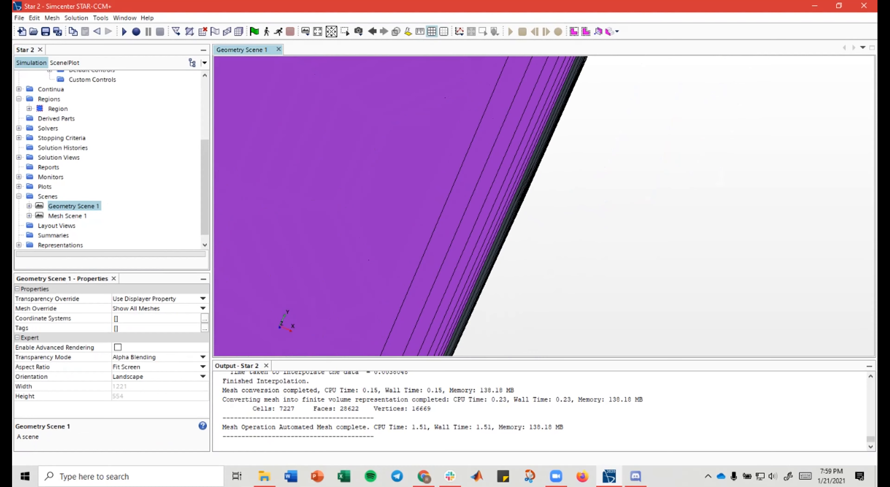
pyautogui.moveTo(477, 249); pyautogui.dragTo(575, 158)
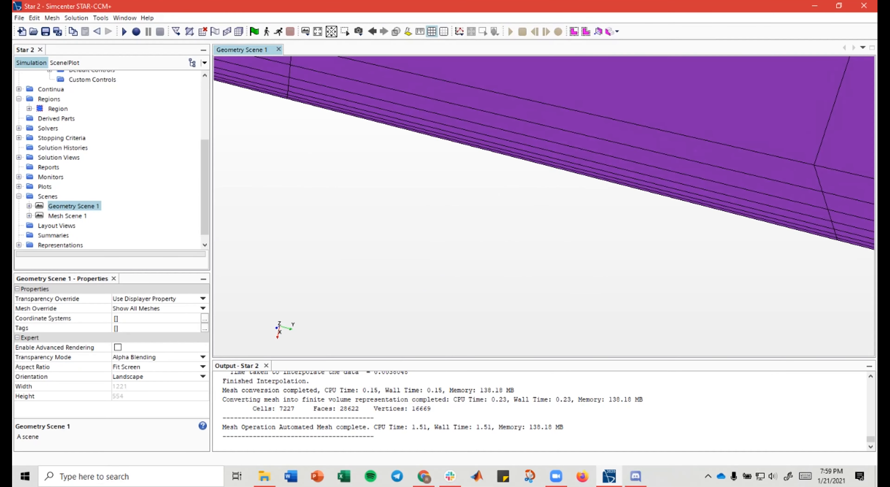
pyautogui.scroll(4, 575, 158)
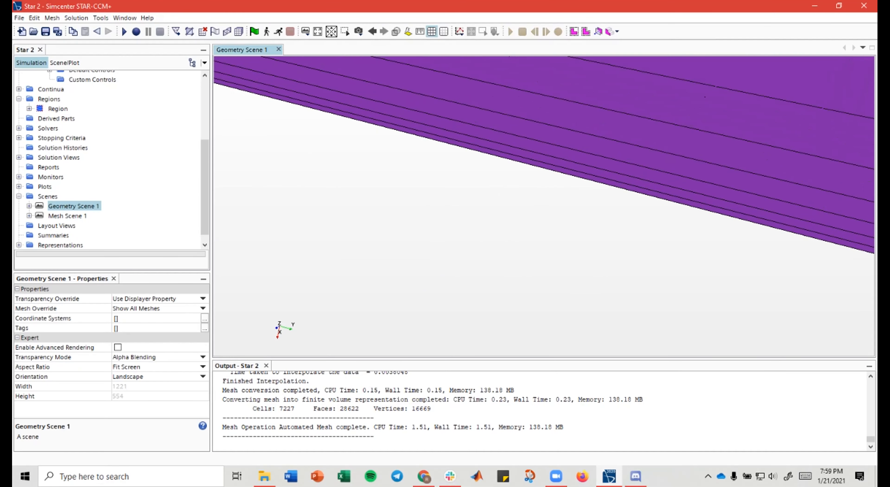
pyautogui.scroll(-10, 556, 208)
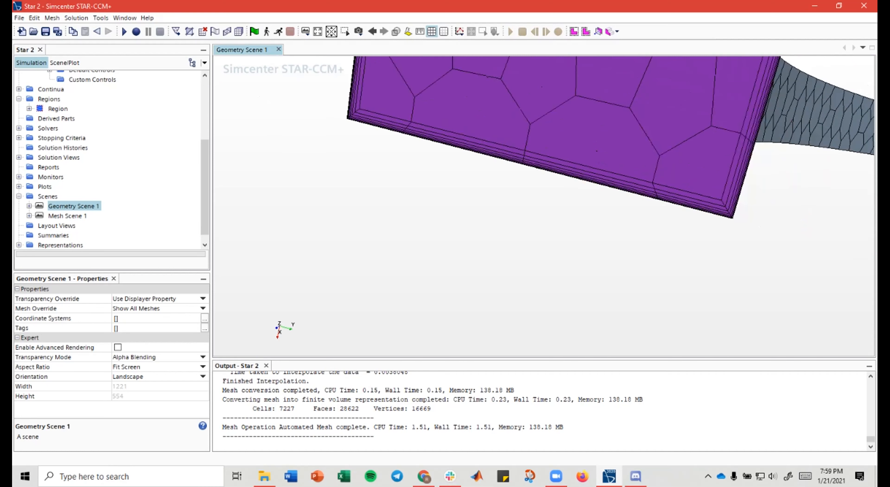
pyautogui.moveTo(555, 208); pyautogui.dragTo(507, 180)
pyautogui.moveTo(13, 124); pyautogui.dragTo(504, 1)
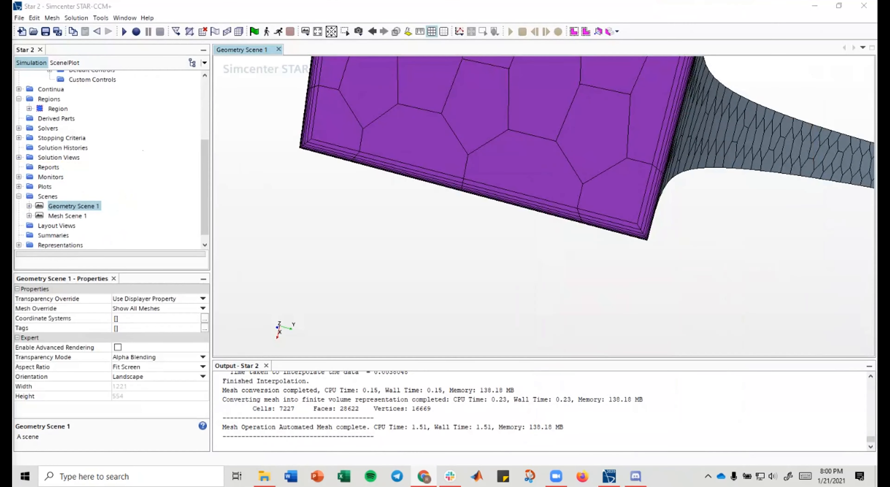
# Step: Examine the spacing and growth of the prism layers from the wall toward the polyhedral core cells
pyautogui.scroll(8, 484, 189)
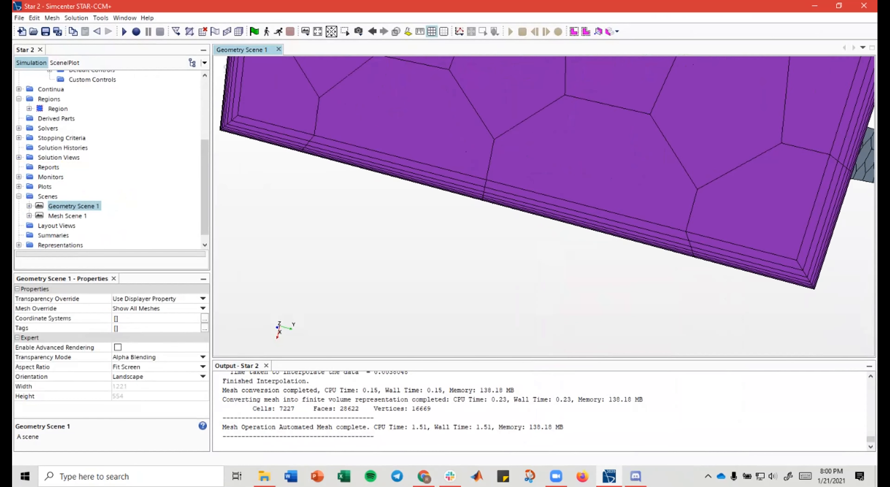
pyautogui.scroll(6, 512, 216)
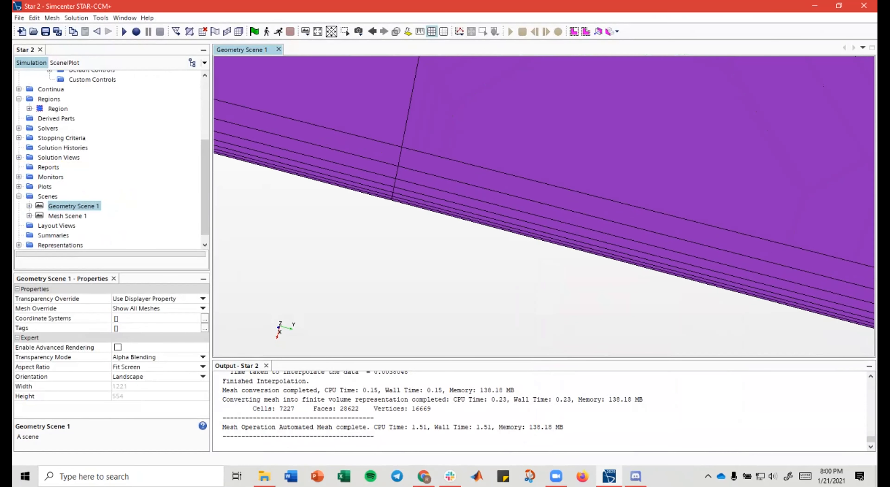
pyautogui.scroll(2, 530, 230)
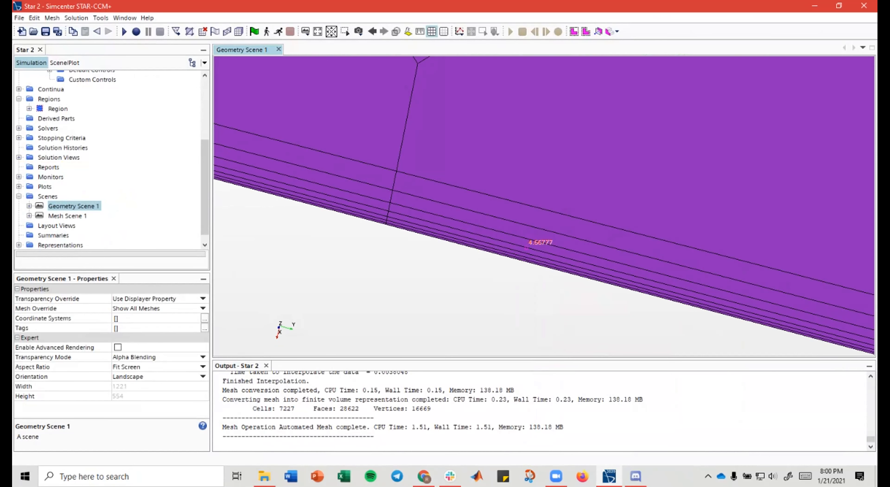
pyautogui.scroll(1, 537, 242)
pyautogui.scroll(1, 537, 242)
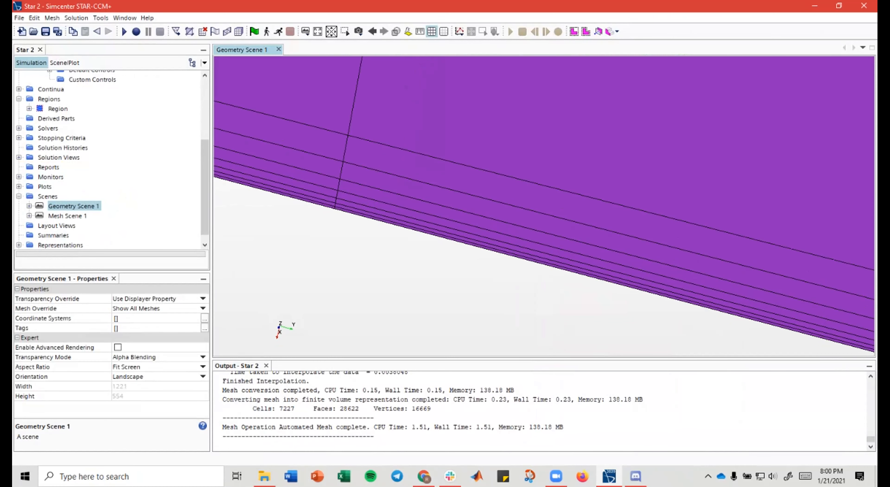
pyautogui.scroll(1, 537, 242)
pyautogui.scroll(4, 537, 243)
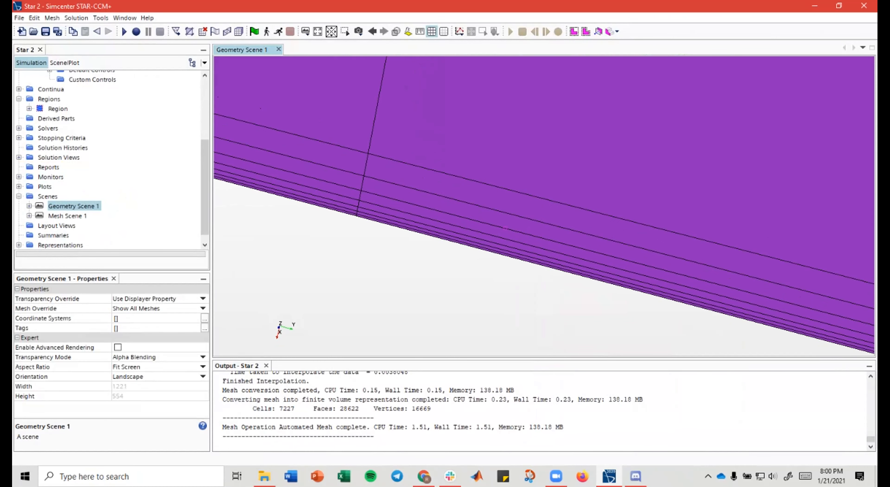
pyautogui.scroll(-6, 503, 245)
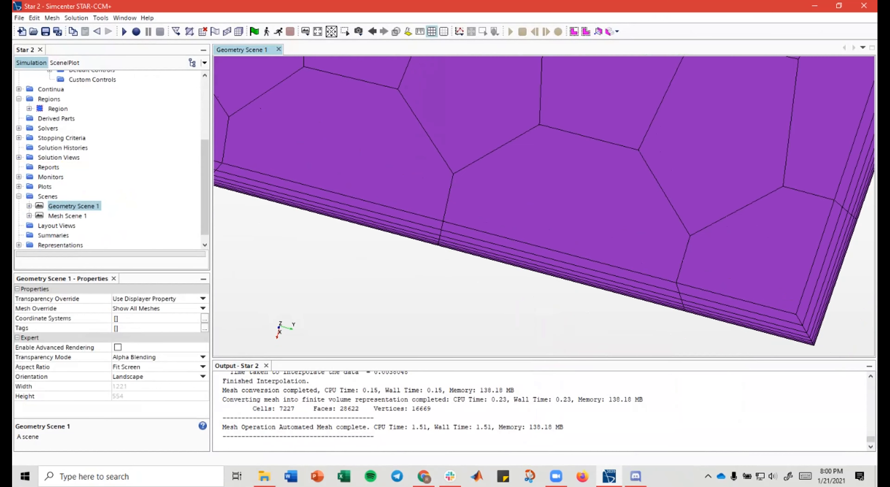
pyautogui.scroll(2, 504, 244)
# Step: Examine the polyhedral surface mesh along the curved wall and side of the fluid volume from several angles
pyautogui.scroll(-7, 484, 250)
pyautogui.moveTo(503, 244); pyautogui.dragTo(667, 235)
pyautogui.scroll(-5, 568, 168)
pyautogui.moveTo(569, 169); pyautogui.dragTo(423, 209)
pyautogui.scroll(-4, 553, 197)
pyautogui.moveTo(653, 183); pyautogui.dragTo(673, 185)
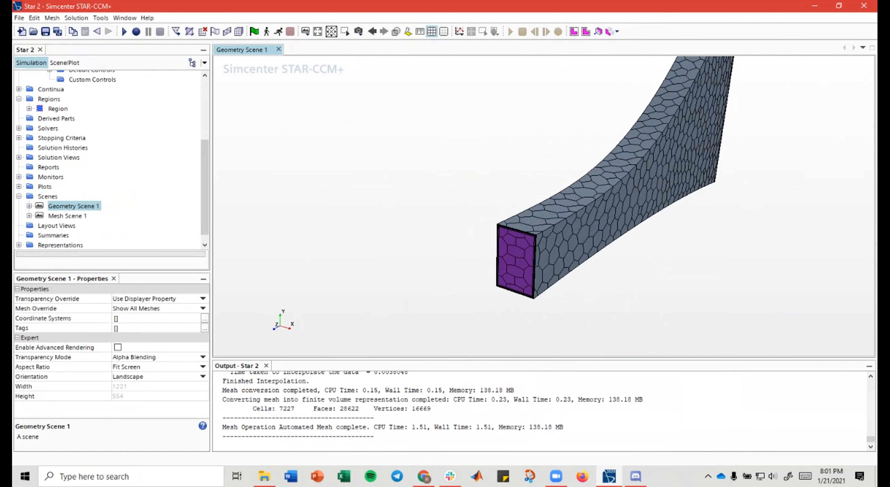
pyautogui.moveTo(676, 168); pyautogui.dragTo(634, 186, button='right')
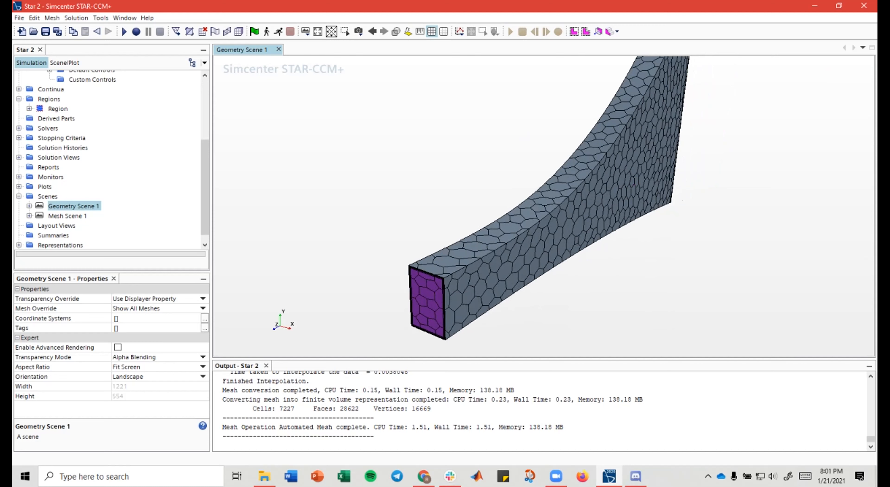
pyautogui.moveTo(634, 186); pyautogui.dragTo(567, 217)
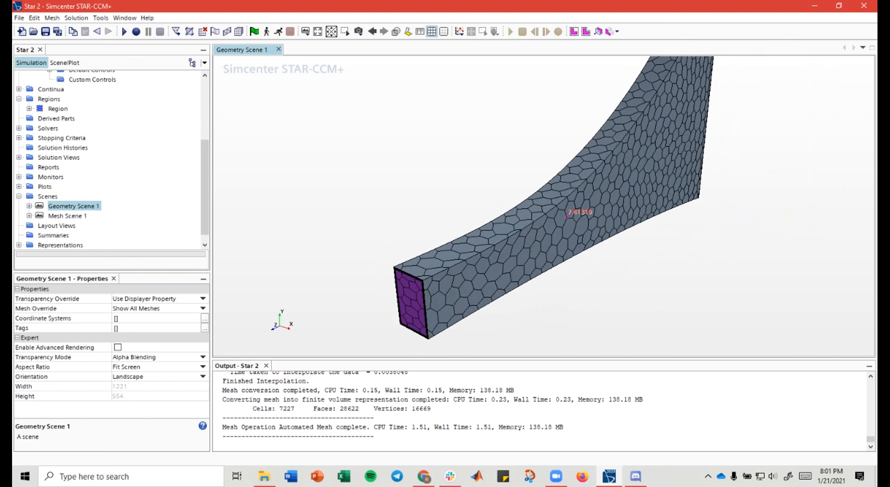
pyautogui.moveTo(555, 219); pyautogui.dragTo(549, 218, button='right')
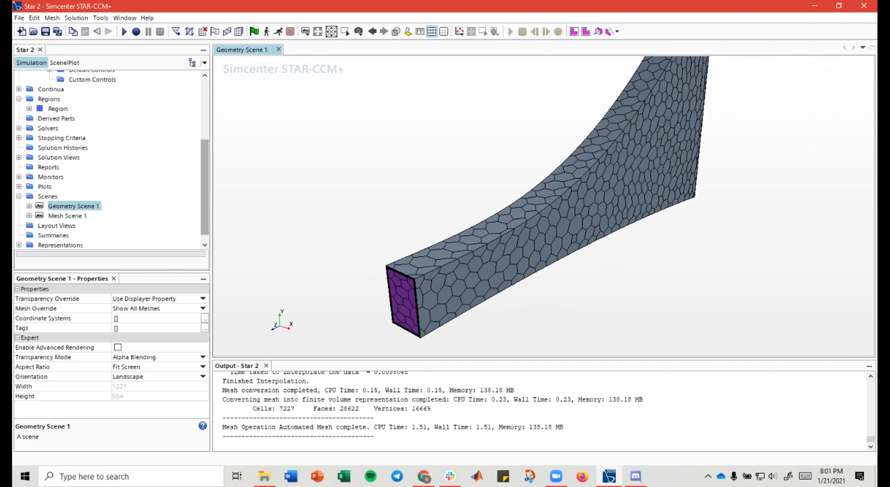
pyautogui.moveTo(585, 192); pyautogui.dragTo(532, 228, button='right')
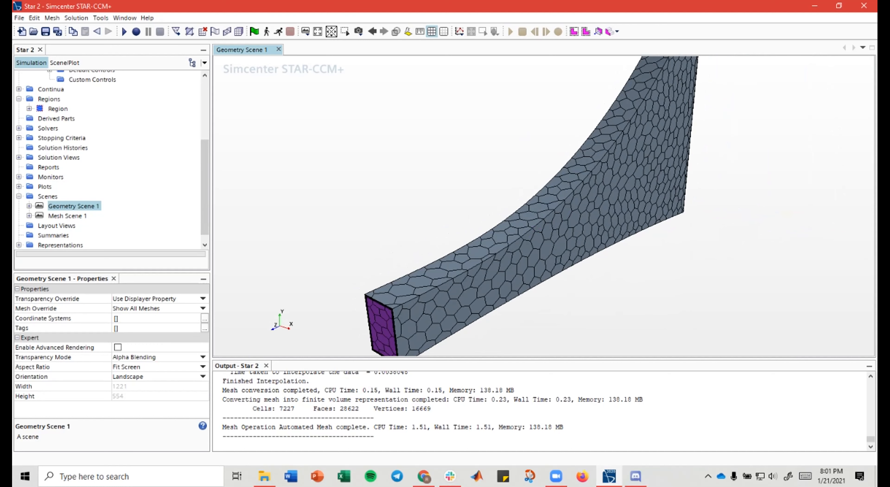
pyautogui.moveTo(532, 229); pyautogui.dragTo(563, 219)
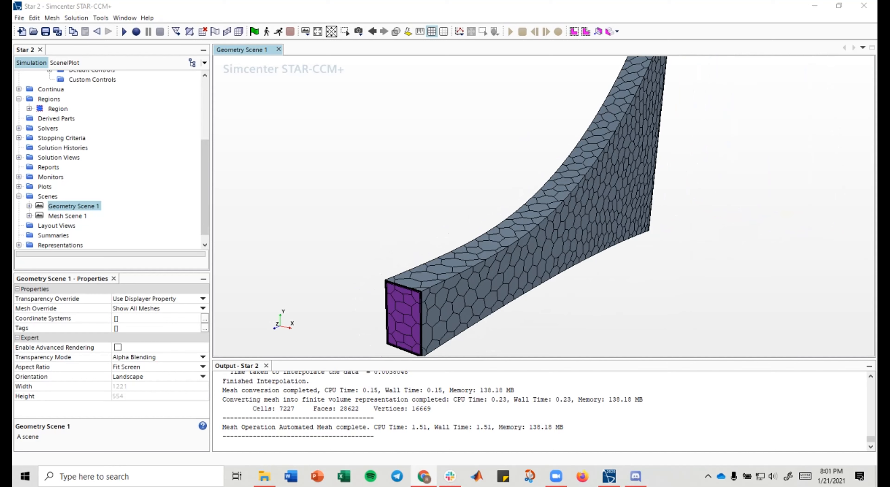
pyautogui.moveTo(518, 249); pyautogui.dragTo(532, 212, button='right')
# Step: Select the Automated Mesh operation to view its properties
pyautogui.scroll(4, 110, 159)
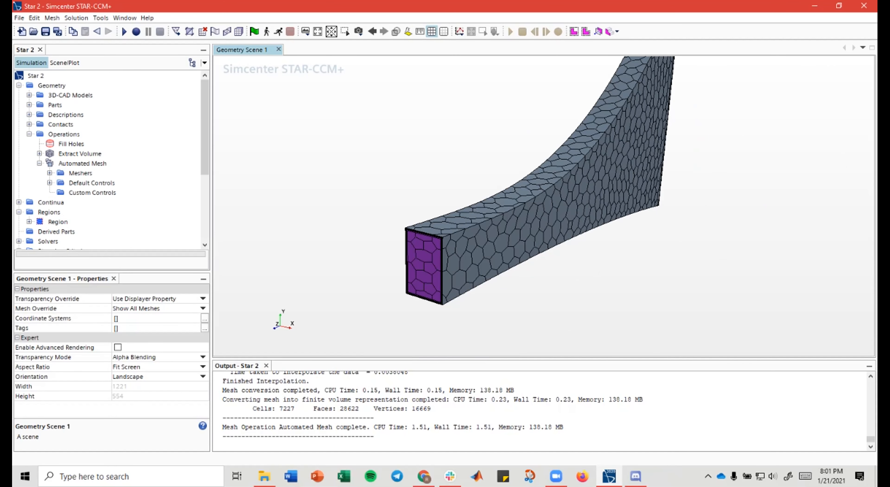
pyautogui.click(83, 163)
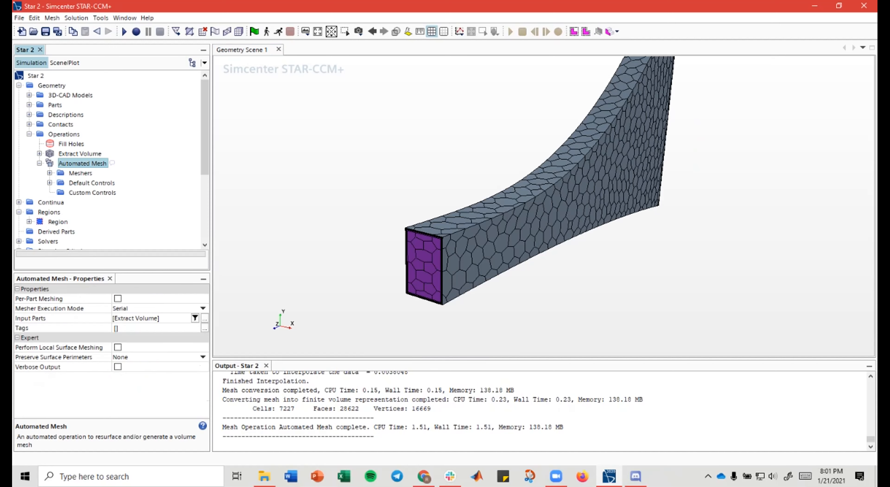
pyautogui.press('XF86AudioLowerVolume')
pyautogui.press('XF86AudioRaiseVolume')
pyautogui.press('XF86AudioRaiseVolume')
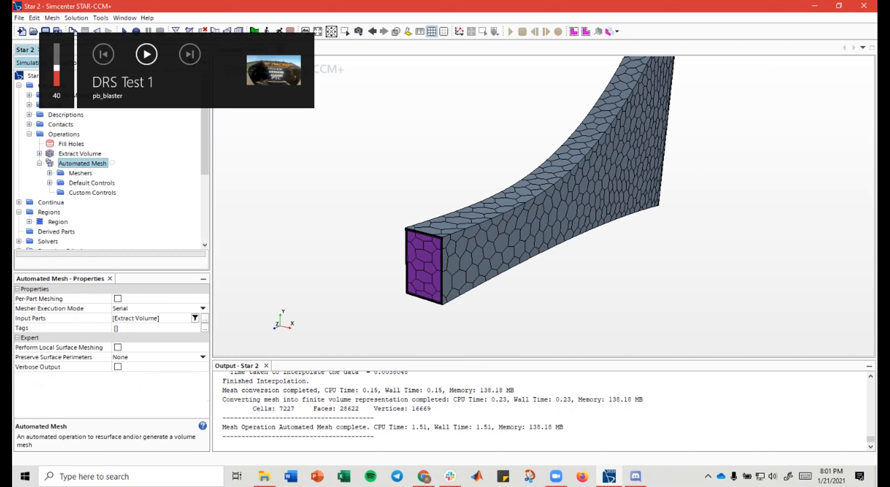
pyautogui.press('XF86AudioRaiseVolume')
pyautogui.press('XF86AudioRaiseVolume')
pyautogui.press('XF86AudioRaiseVolume')
pyautogui.press('XF86AudioRaiseVolume')
pyautogui.press('XF86AudioRaiseVolume')
pyautogui.press('XF86AudioRaiseVolume')
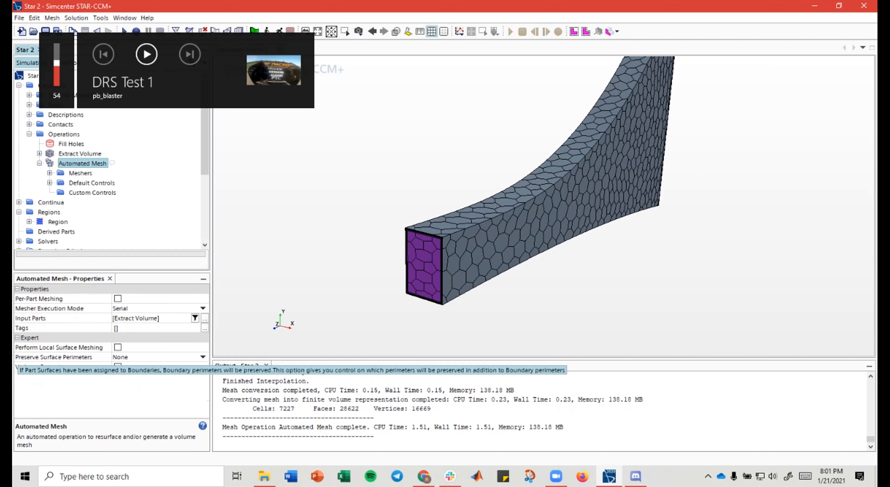
pyautogui.press('XF86AudioRaiseVolume')
pyautogui.press('XF86AudioRaiseVolume')
pyautogui.press('XF86AudioRaiseVolume')
pyautogui.press('XF86AudioRaiseVolume')
pyautogui.press('XF86AudioRaiseVolume')
pyautogui.press('XF86AudioRaiseVolume')
pyautogui.press('XF86AudioRaiseVolume')
pyautogui.press('XF86AudioRaiseVolume')
pyautogui.press('XF86AudioRaiseVolume')
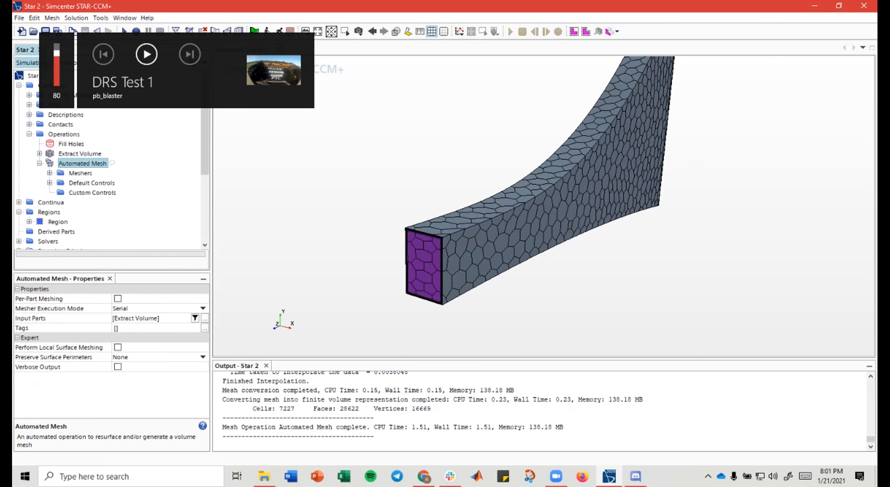
pyautogui.hotkey('alt', 'Tab')
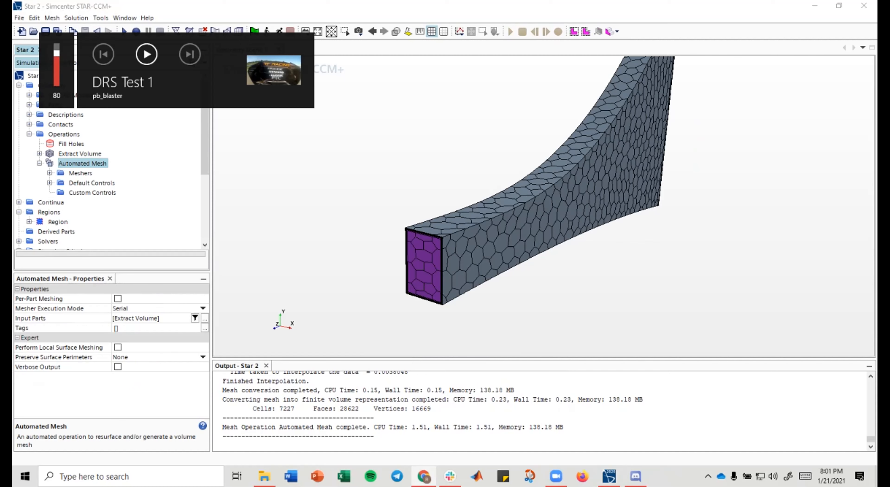
pyautogui.hotkey('alt', 'Tab')
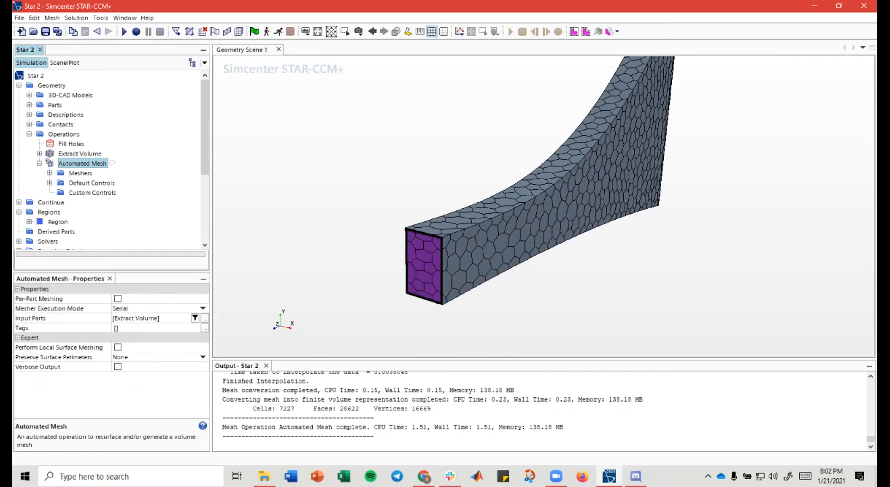
# Step: Expand the Automated Mesh Default Controls, enlarge the simulation tree area and open the Base Size control
pyautogui.click(50, 183)
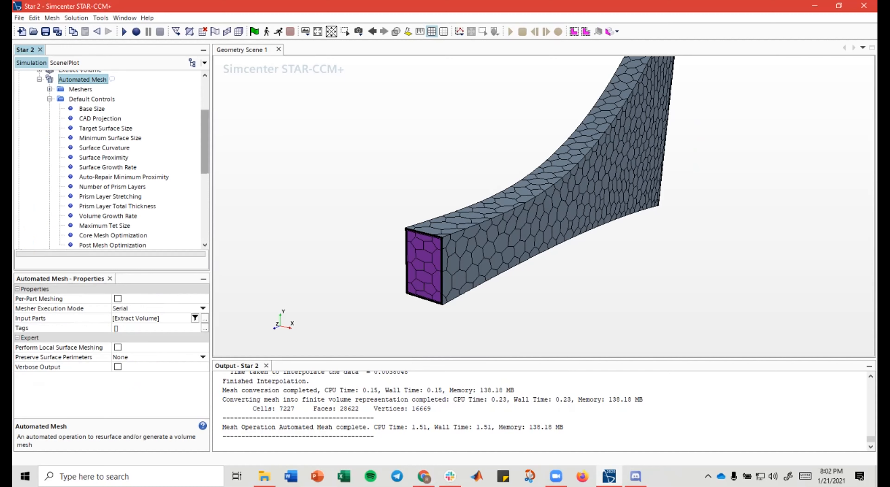
pyautogui.moveTo(186, 271); pyautogui.dragTo(187, 302)
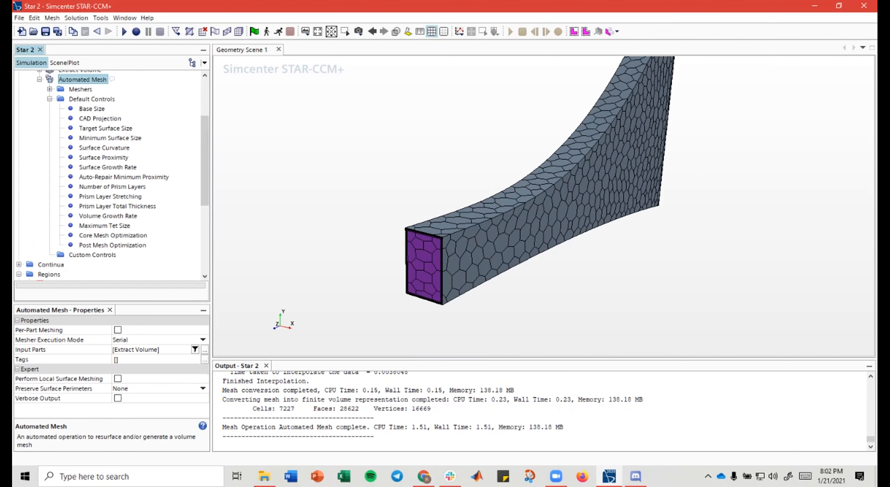
pyautogui.click(92, 109)
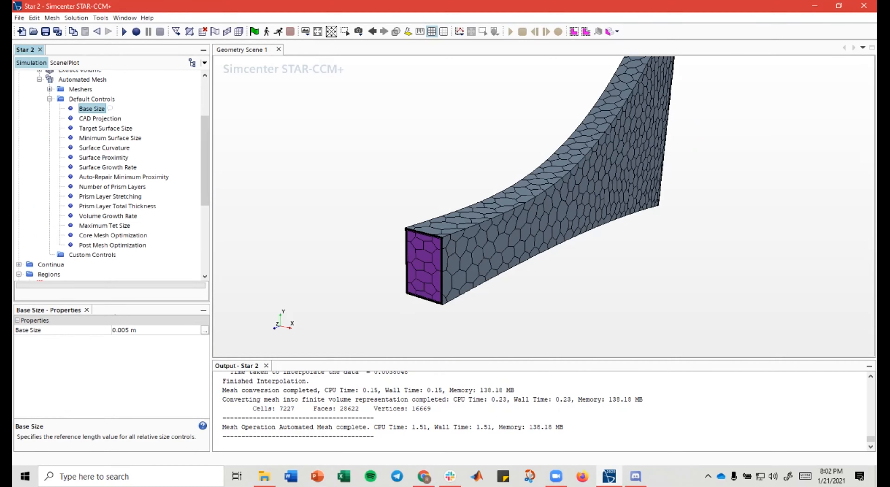
# Step: Review the properties of the Target Surface Size, Minimum Surface Size and Surface Curvature default controls
pyautogui.click(105, 129)
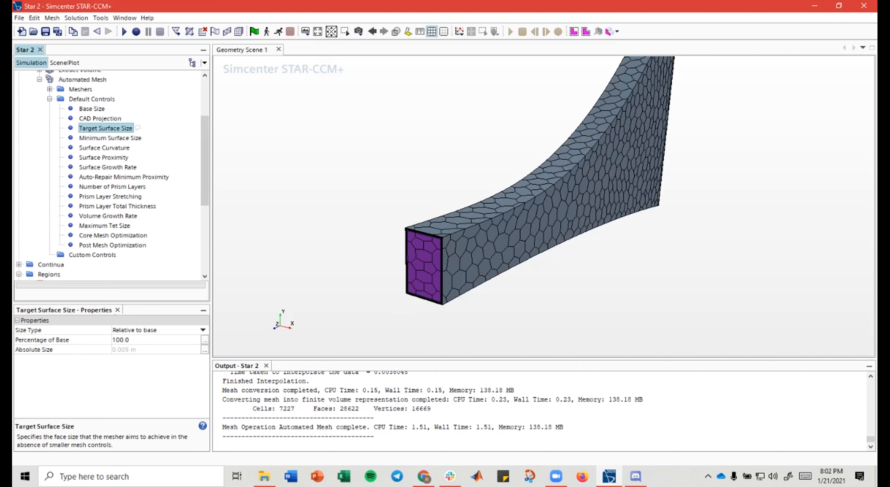
pyautogui.click(110, 138)
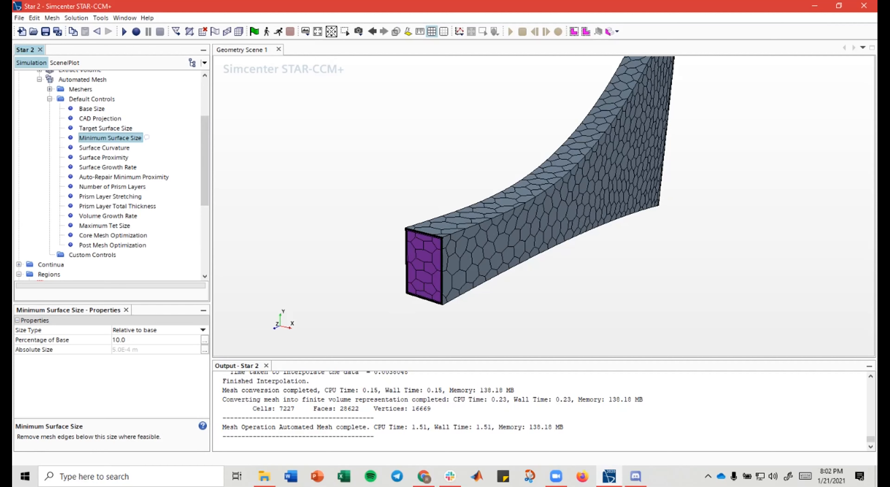
pyautogui.click(104, 147)
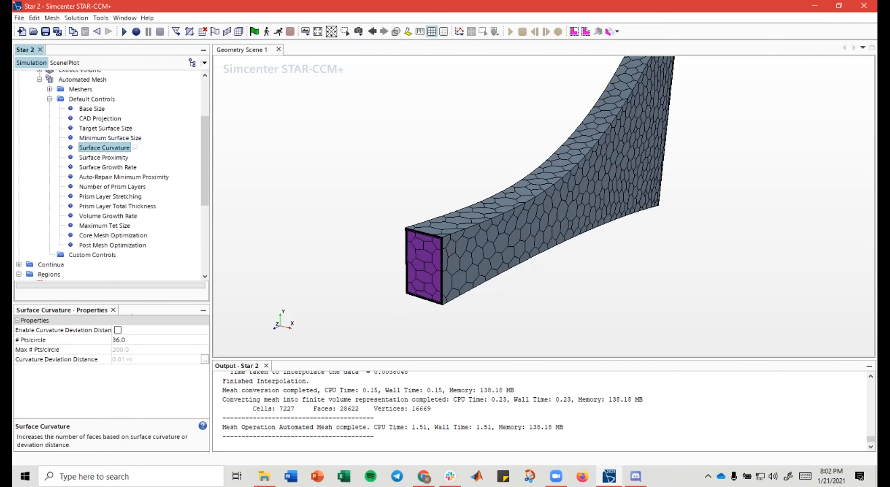
# Step: Review the Number of Prism Layers, Prism Layer Stretching and Prism Layer Total Thickness controls
pyautogui.click(151, 186)
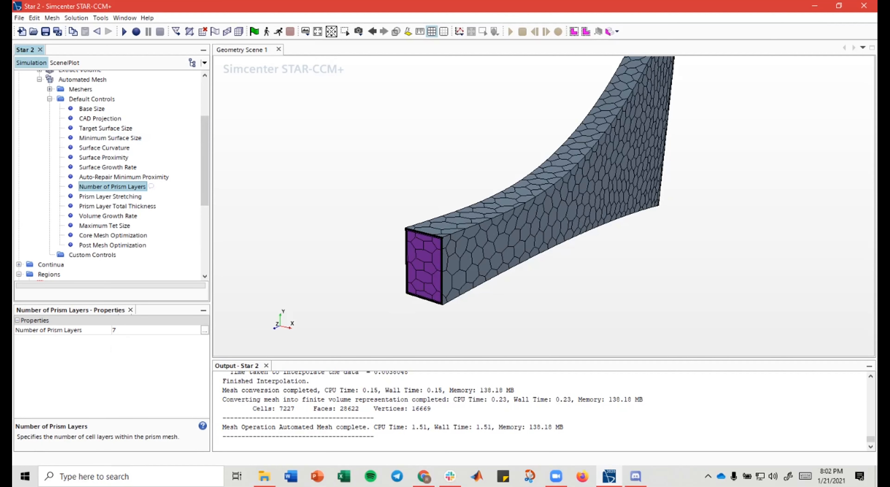
pyautogui.moveTo(497, 239); pyautogui.dragTo(508, 230)
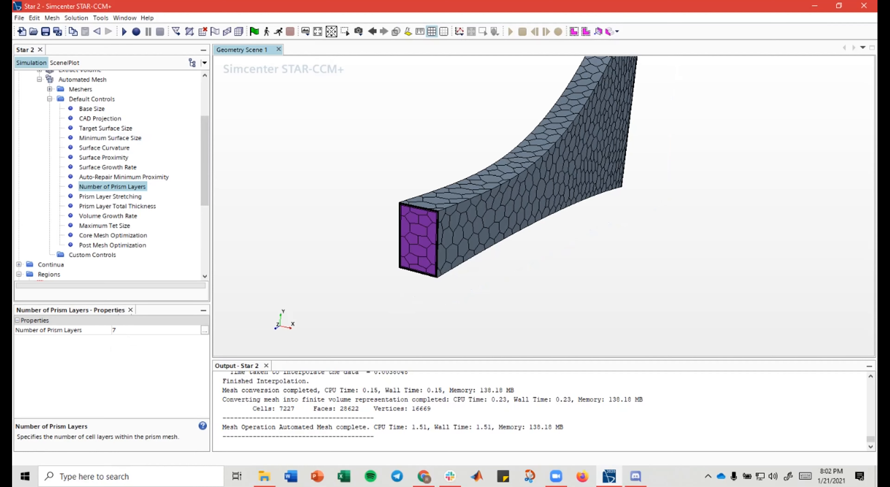
pyautogui.click(111, 196)
pyautogui.click(118, 206)
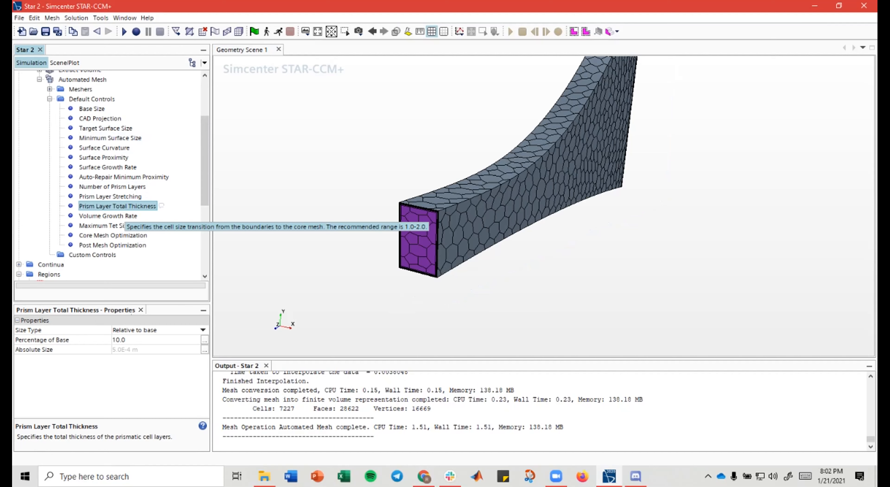
pyautogui.moveTo(408, 228); pyautogui.dragTo(384, 228)
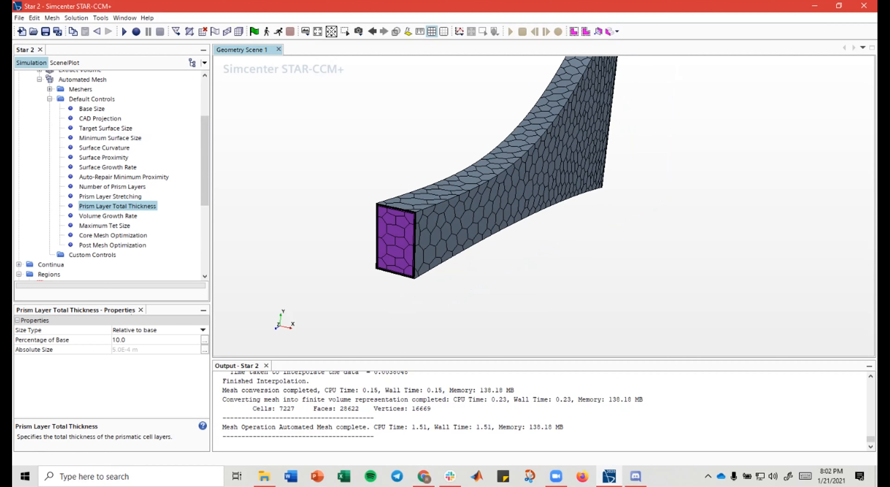
# Step: Go through the remaining default controls, from Volume Growth Rate to Post Mesh Optimization
pyautogui.press('Down')
pyautogui.press('Down')
pyautogui.press('Down')
pyautogui.press('Down')
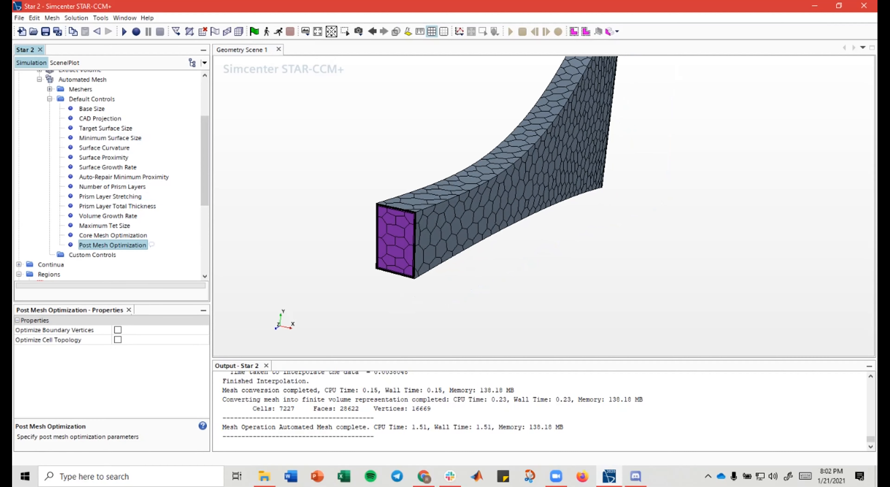
# Step: Recheck the Base Size, Minimum Surface Size, Surface Curvature and Surface Growth Rate controls, ending on Base Size
pyautogui.click(92, 108)
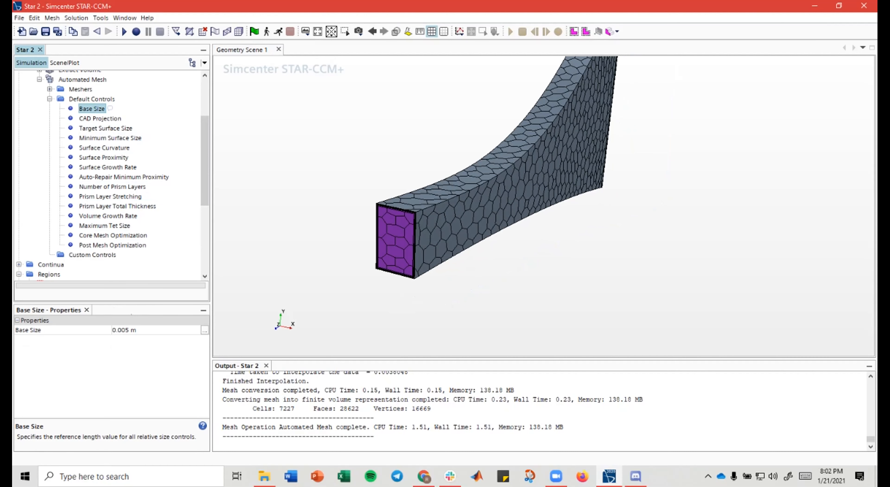
pyautogui.click(110, 138)
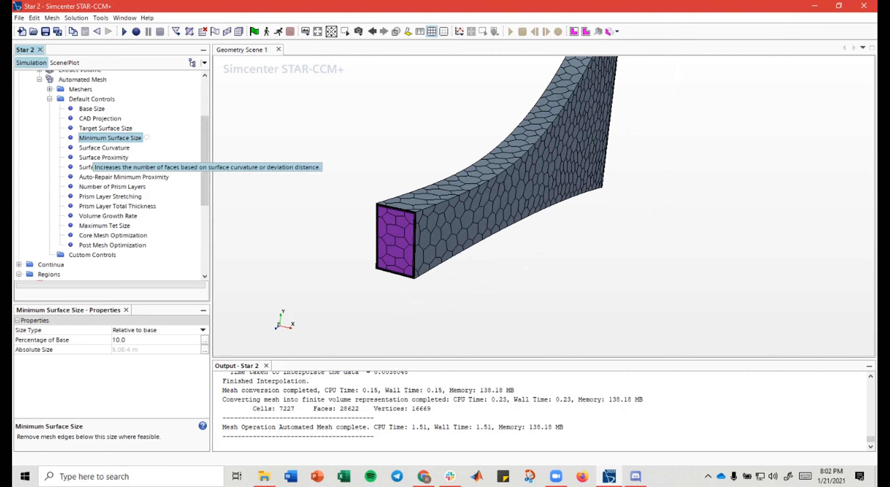
pyautogui.click(104, 147)
pyautogui.click(108, 167)
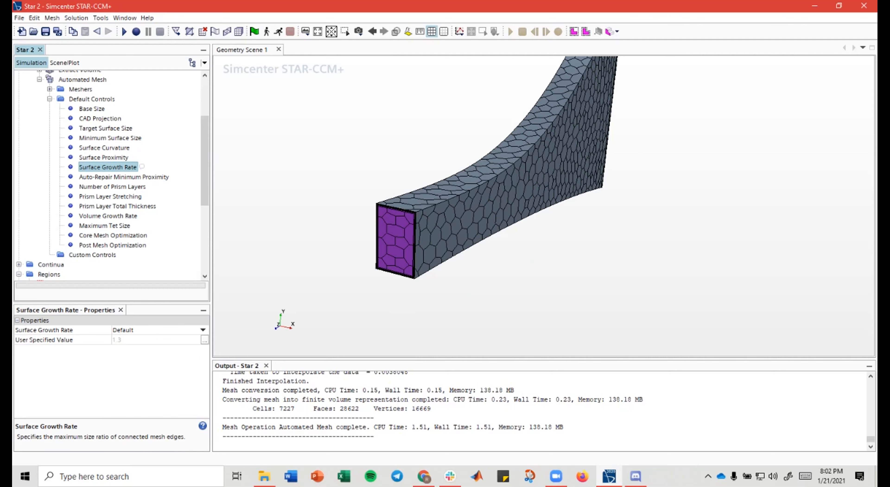
pyautogui.click(92, 99)
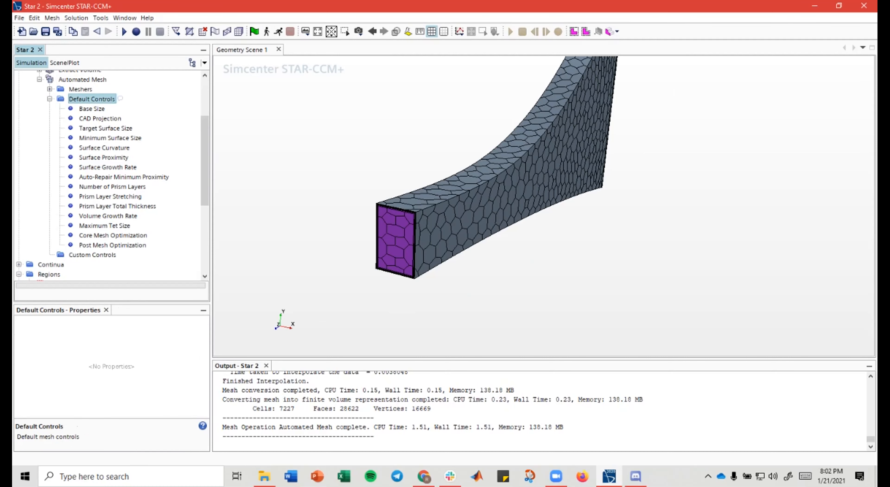
pyautogui.click(91, 108)
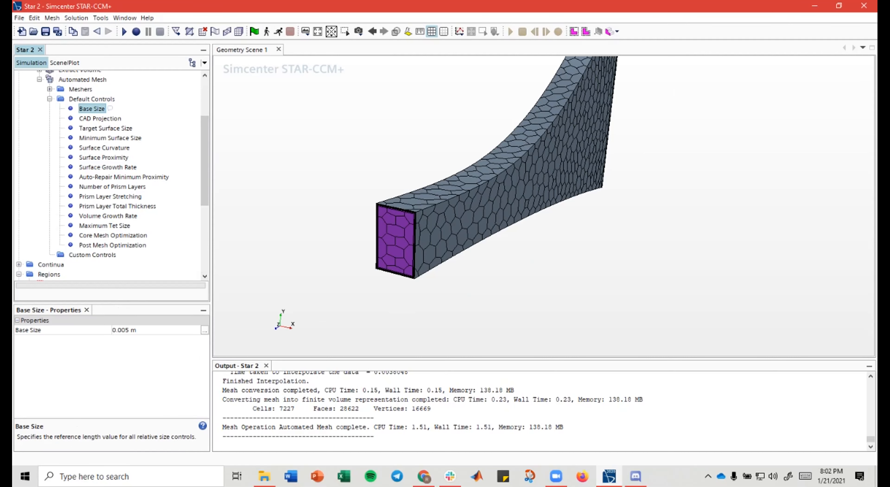
# Step: Expand the Meshers of the Automated Mesh operation and view the Polyhedral Mesher properties
pyautogui.scroll(1, 75, 171)
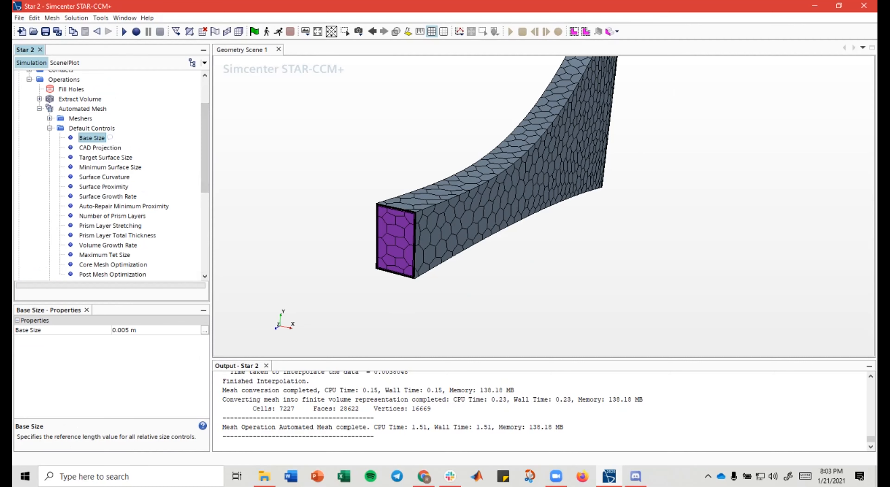
pyautogui.click(50, 118)
pyautogui.click(105, 148)
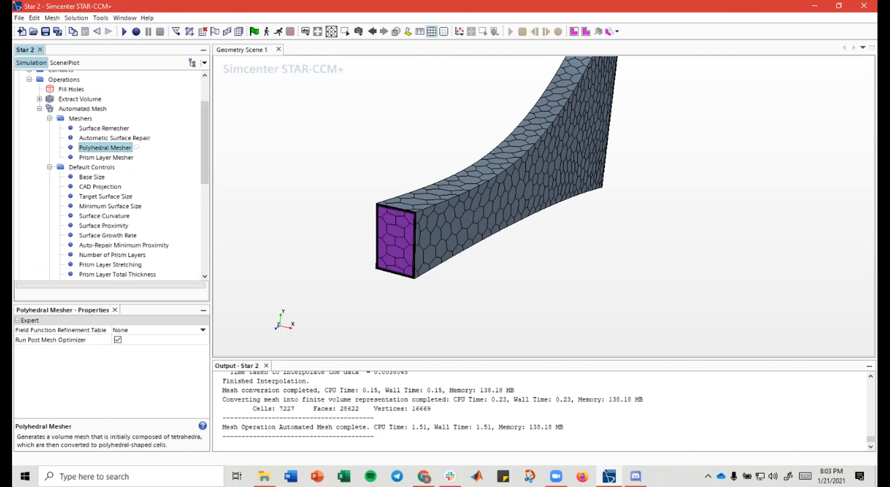
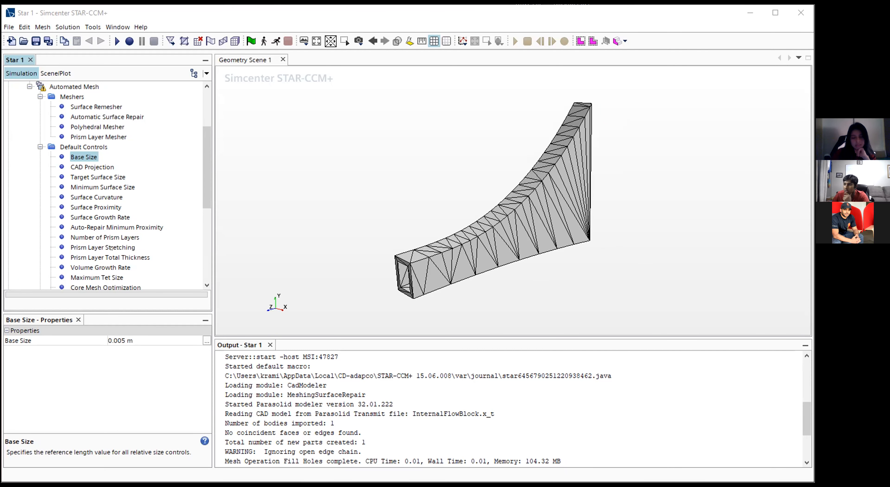
# Step: Execute the Automated Mesh operation in the Star 1 simulation to generate the volume mesh
pyautogui.scroll(-1, 102, 257)
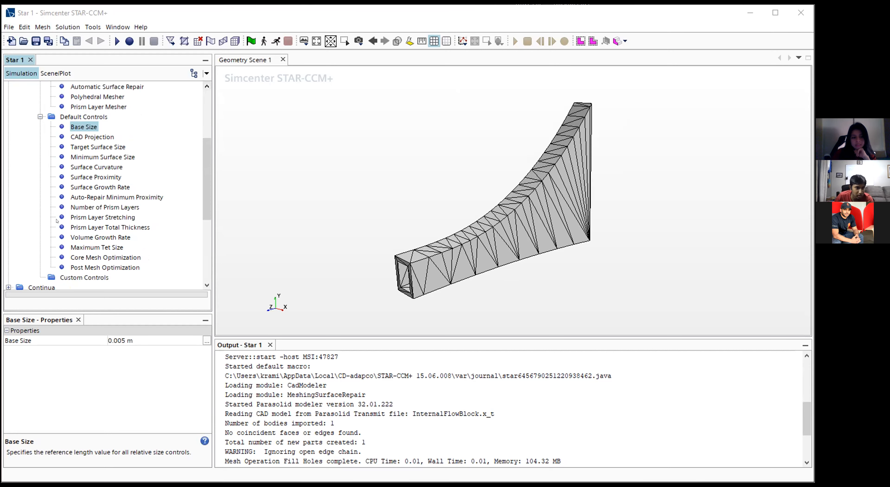
pyautogui.scroll(2, 65, 204)
pyautogui.scroll(2, 66, 203)
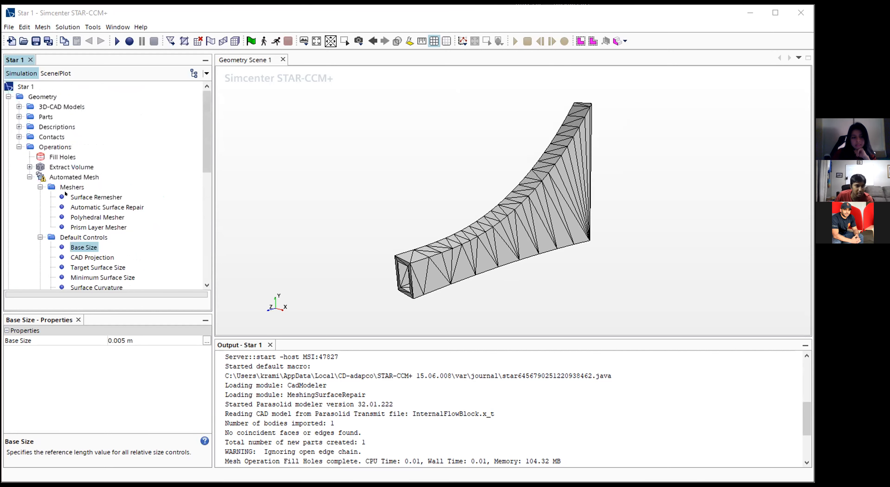
pyautogui.click(83, 177)
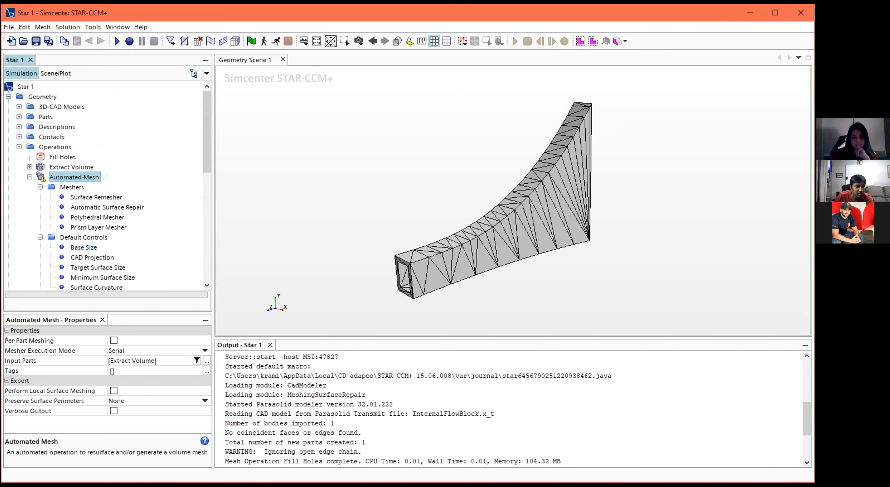
pyautogui.rightClick(83, 178)
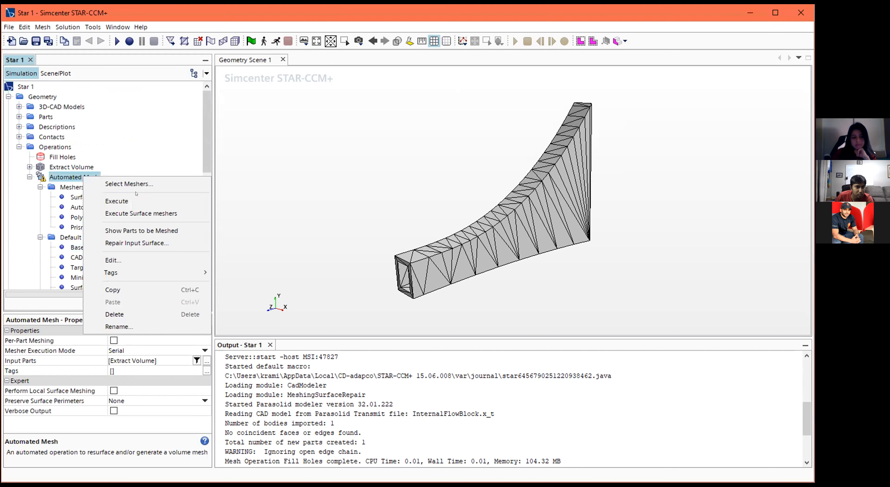
pyautogui.click(129, 203)
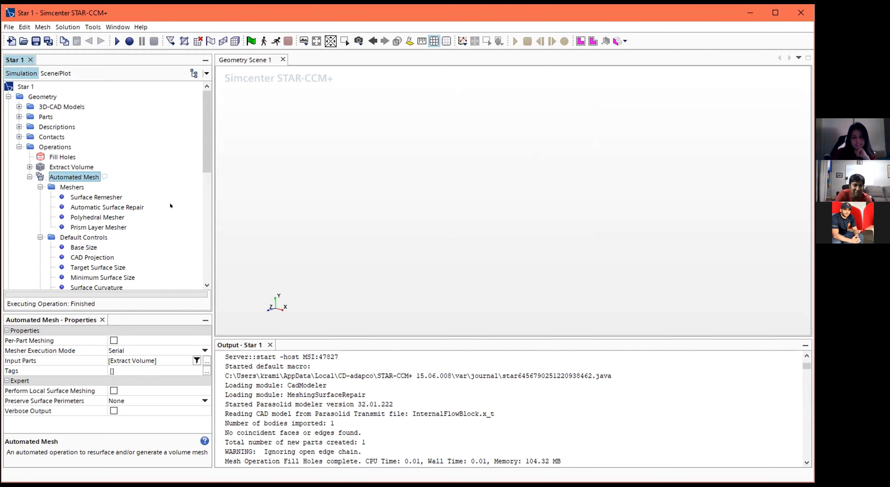
# Step: Delete the blank Geometry Scene 1 from the Scenes of the Star 1 simulation
pyautogui.scroll(-9, 170, 206)
pyautogui.click(64, 245)
pyautogui.rightClick(65, 245)
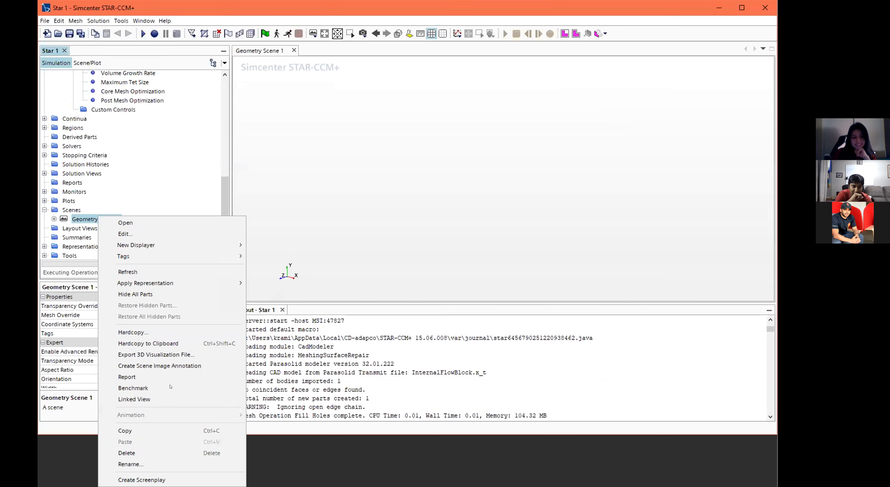
pyautogui.click(155, 450)
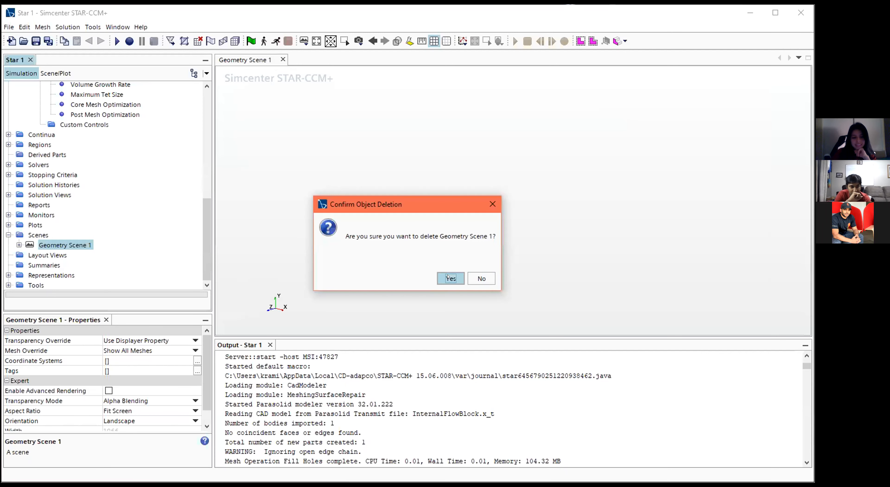
pyautogui.click(451, 280)
# Step: Create a new geometry scene, orient it to an angled view of the duct volume and display its mesh
pyautogui.rightClick(37, 247)
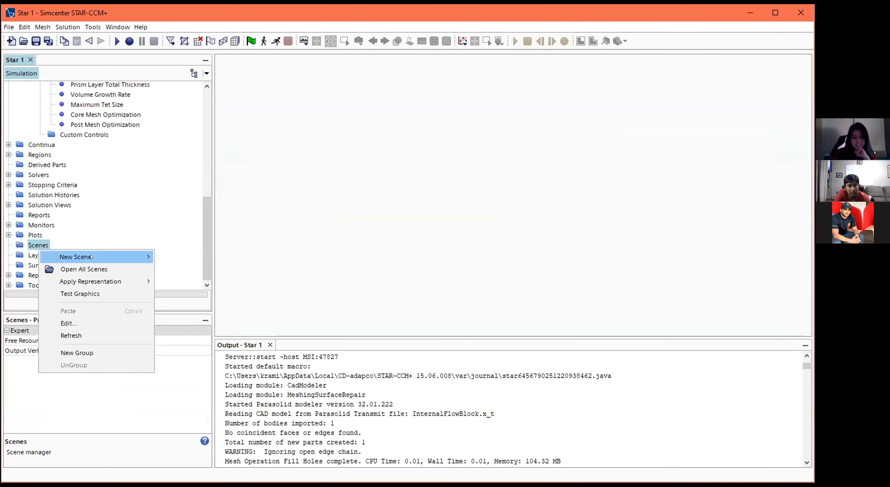
pyautogui.moveTo(131, 255)
pyautogui.click(188, 255)
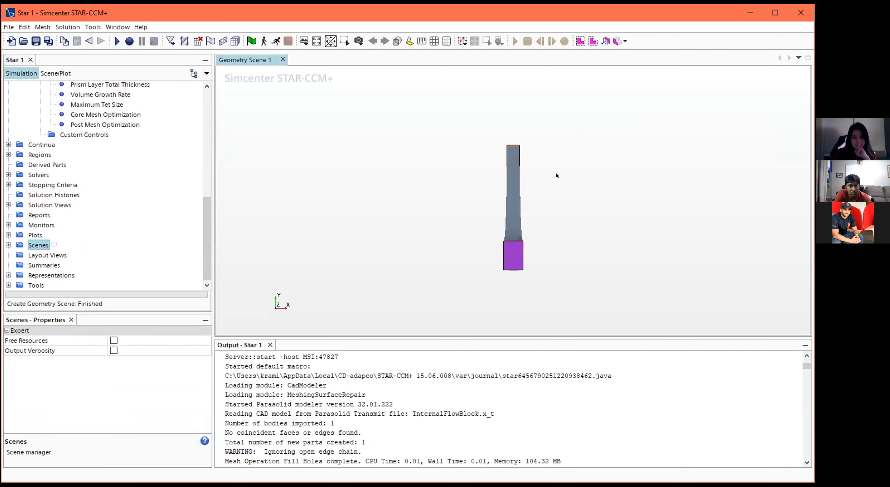
pyautogui.moveTo(531, 213); pyautogui.dragTo(576, 230)
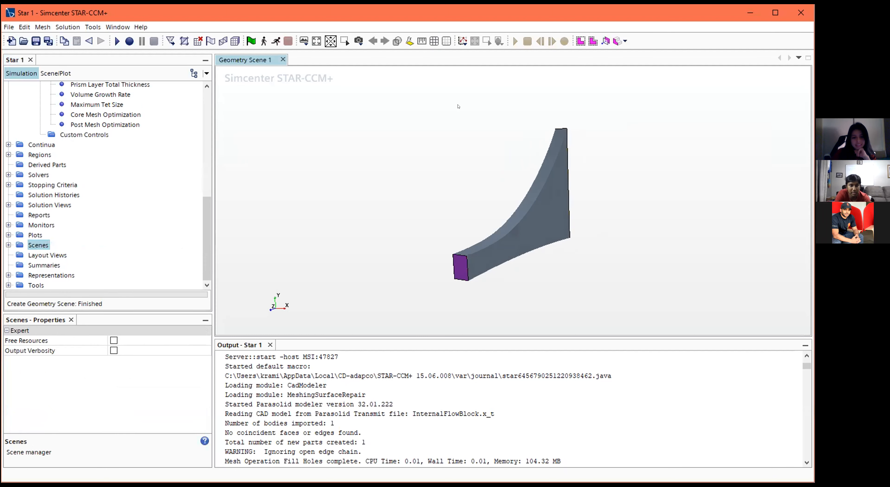
pyautogui.click(434, 41)
pyautogui.scroll(-1, 521, 232)
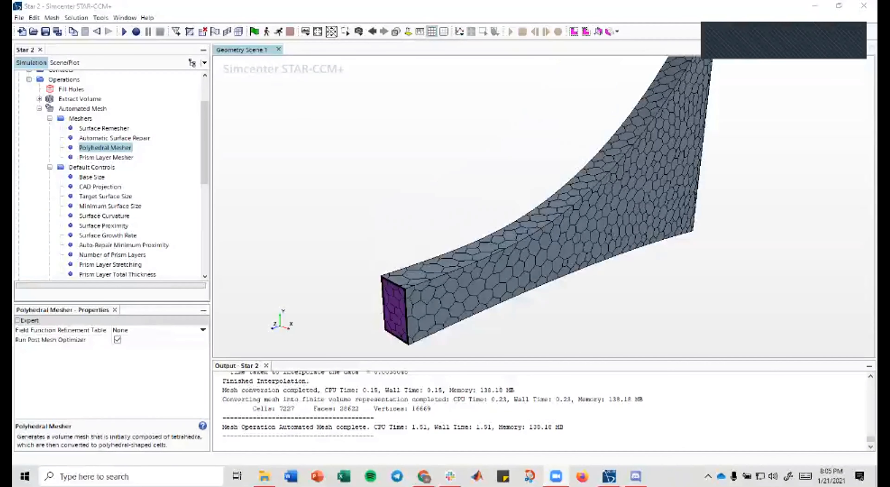
# Step: In the Star 2 simulation, fit the whole duct volume in view and collapse the Automated Mesh and Operations branches
pyautogui.scroll(-3, 576, 188)
pyautogui.moveTo(576, 199); pyautogui.dragTo(574, 173)
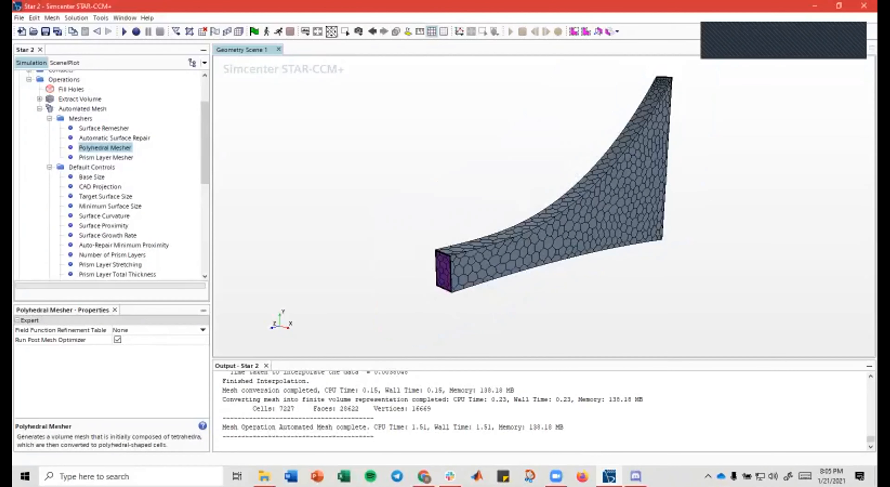
pyautogui.click(50, 167)
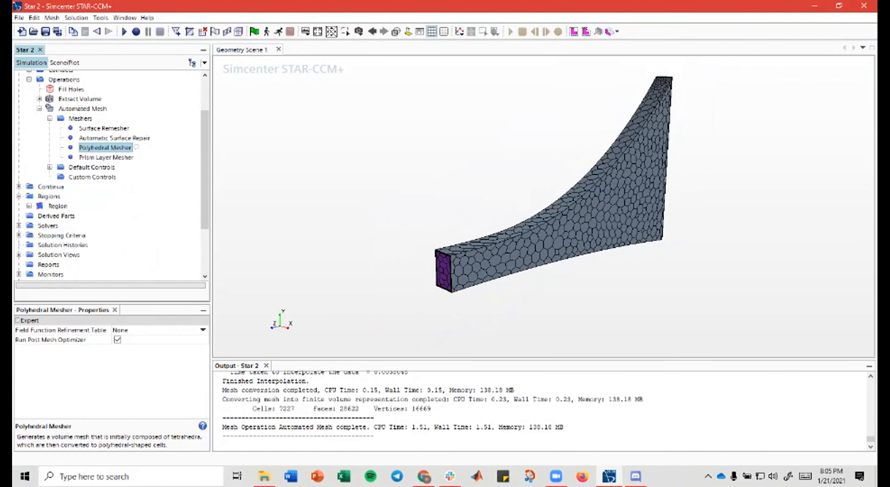
pyautogui.press('Left')
pyautogui.press('Left')
pyautogui.press('Left')
pyautogui.press('Left')
pyautogui.scroll(1, 107, 173)
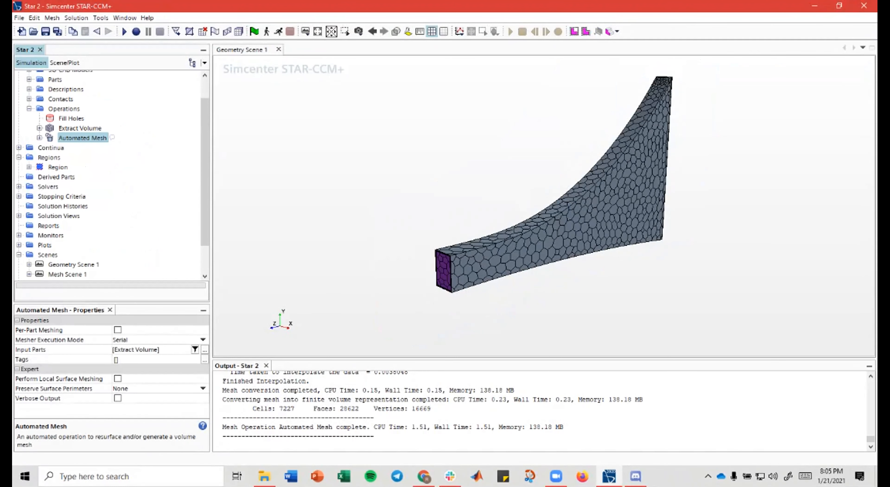
pyautogui.press('Left')
pyautogui.press('Left')
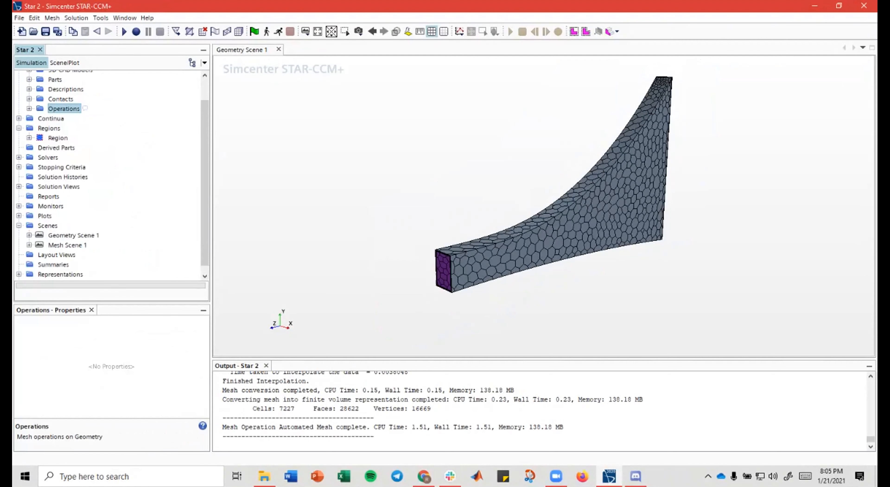
# Step: Collapse the Regions, Scenes and Geometry branches of the simulation tree
pyautogui.click(19, 128)
pyautogui.click(19, 218)
pyautogui.scroll(1, 107, 173)
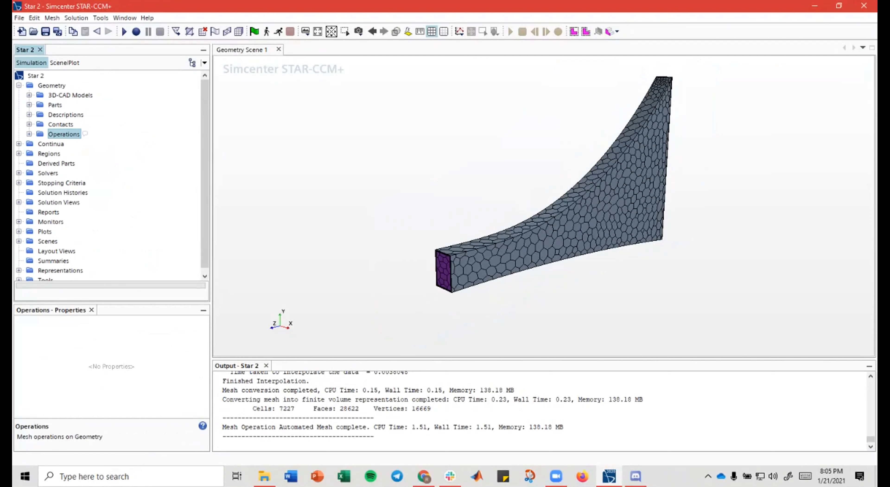
pyautogui.press('Left')
pyautogui.press('Left')
# Step: Examine the complete meshed duct volume from its purple end face to the tall narrow end at several angles
pyautogui.moveTo(505, 180); pyautogui.dragTo(438, 195)
pyautogui.moveTo(438, 195); pyautogui.dragTo(415, 168, button='right')
pyautogui.moveTo(423, 275); pyautogui.dragTo(411, 235)
pyautogui.moveTo(412, 235); pyautogui.dragTo(452, 234, button='right')
pyautogui.moveTo(452, 234); pyautogui.dragTo(480, 249)
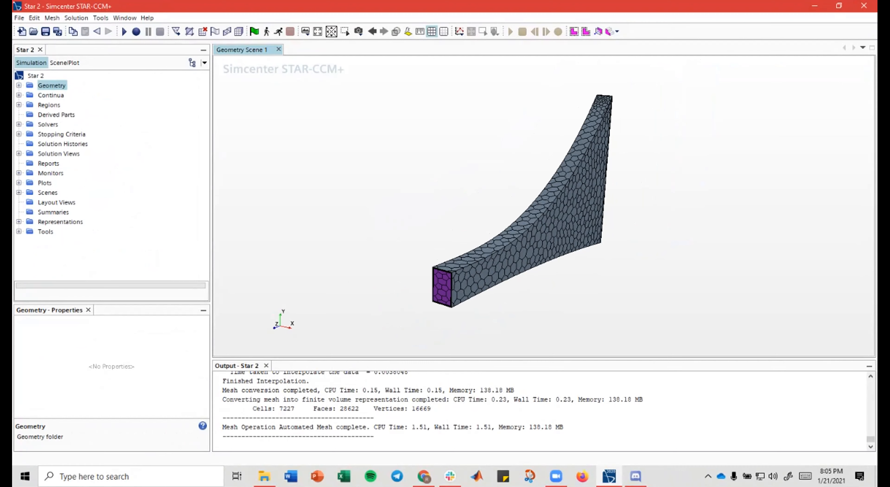
pyautogui.moveTo(515, 261); pyautogui.dragTo(499, 268)
pyautogui.moveTo(500, 271)
pyautogui.mouseDown(button='right')
pyautogui.moveTo(476, 262)
pyautogui.moveTo(464, 242)
pyautogui.mouseUp(button='right')
pyautogui.moveTo(464, 241); pyautogui.dragTo(471, 246)
pyautogui.moveTo(471, 245); pyautogui.dragTo(463, 259, button='right')
pyautogui.moveTo(463, 258); pyautogui.dragTo(456, 270)
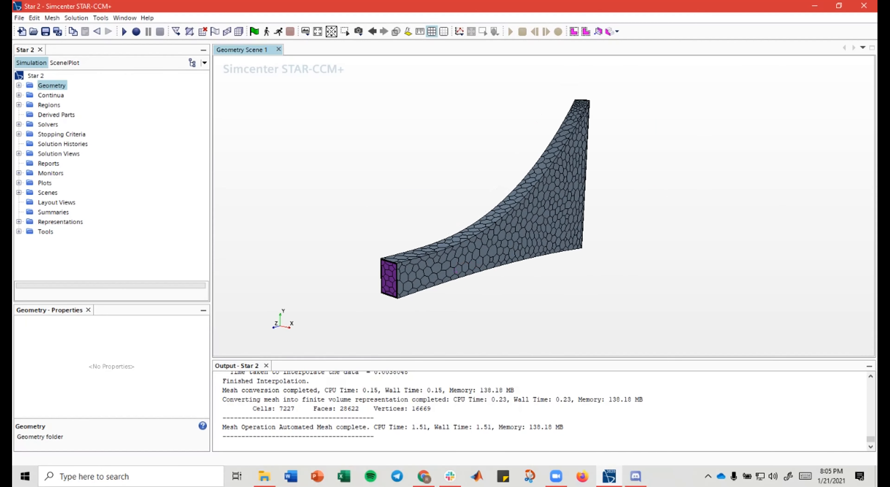
pyautogui.moveTo(456, 270); pyautogui.dragTo(446, 284, button='right')
pyautogui.moveTo(548, 200)
pyautogui.mouseDown()
pyautogui.moveTo(532, 199)
pyautogui.moveTo(576, 205)
pyautogui.moveTo(542, 203)
pyautogui.mouseUp()
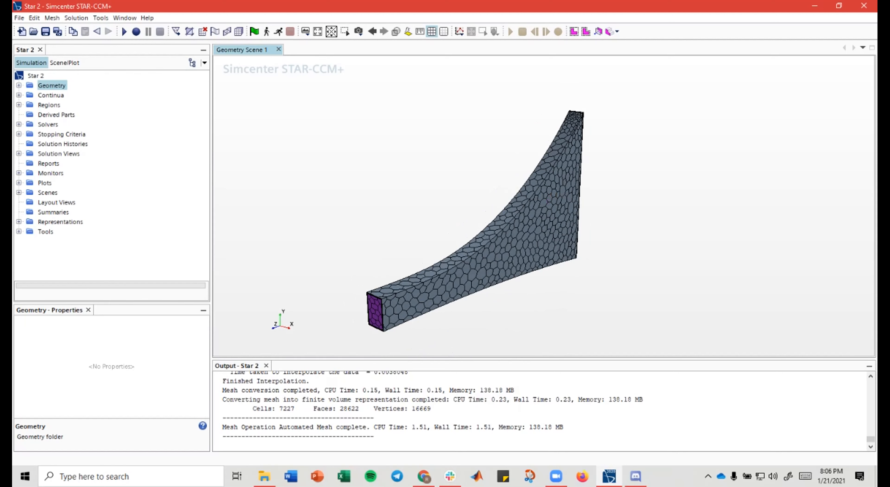
# Step: Start a new plane section derived part on the duct region and turn the view to an angled look at its preview
pyautogui.click(81, 114)
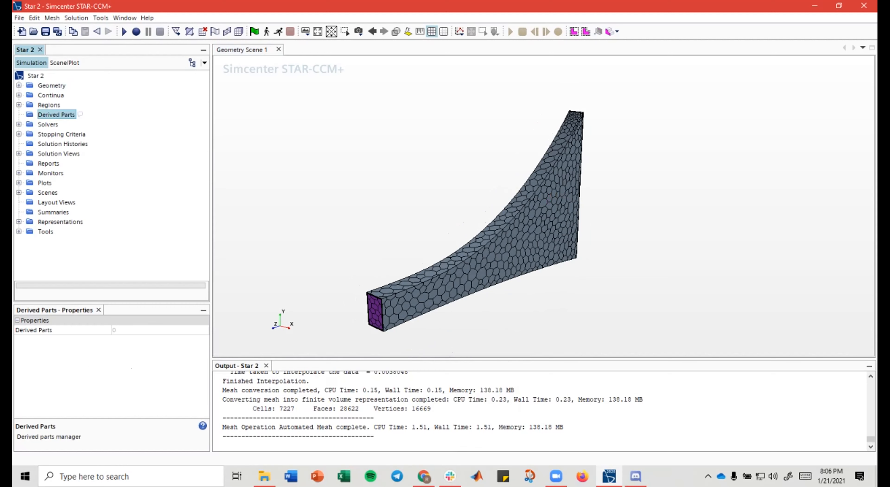
pyautogui.moveTo(518, 208); pyautogui.dragTo(546, 215)
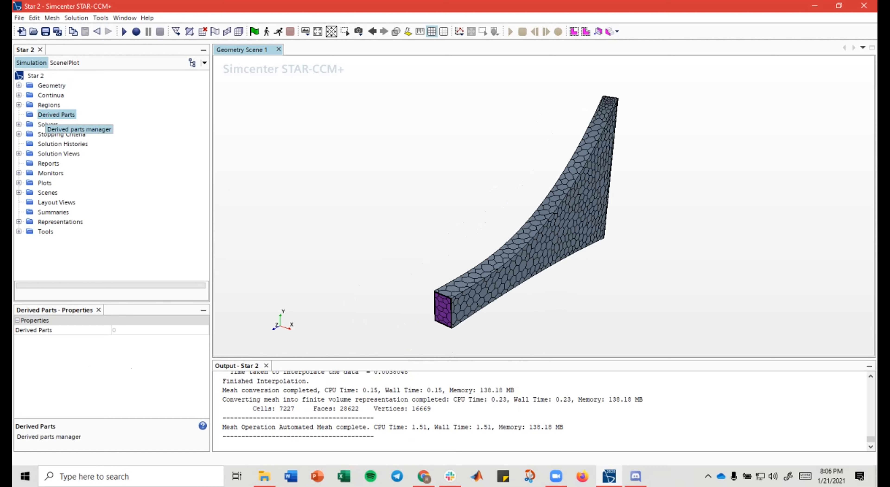
pyautogui.moveTo(545, 260)
pyautogui.mouseDown()
pyautogui.moveTo(557, 265)
pyautogui.moveTo(545, 260)
pyautogui.mouseUp()
pyautogui.moveTo(489, 278); pyautogui.dragTo(491, 282)
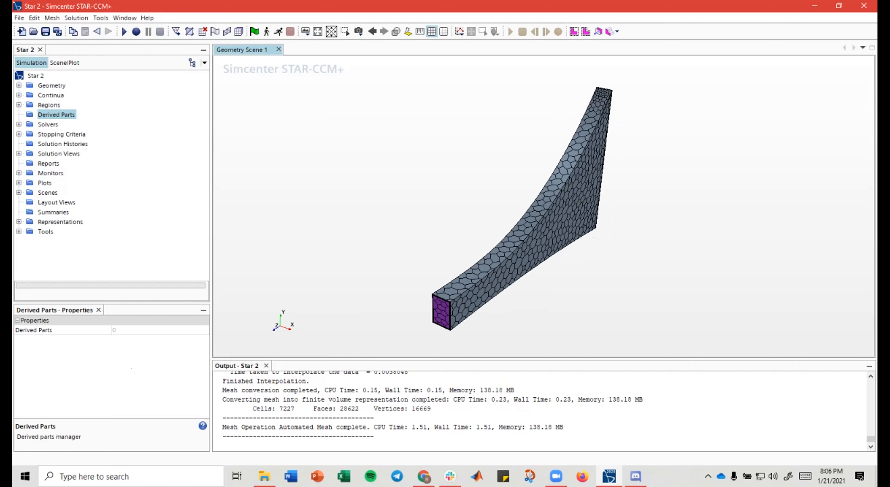
pyautogui.moveTo(452, 303); pyautogui.dragTo(454, 305)
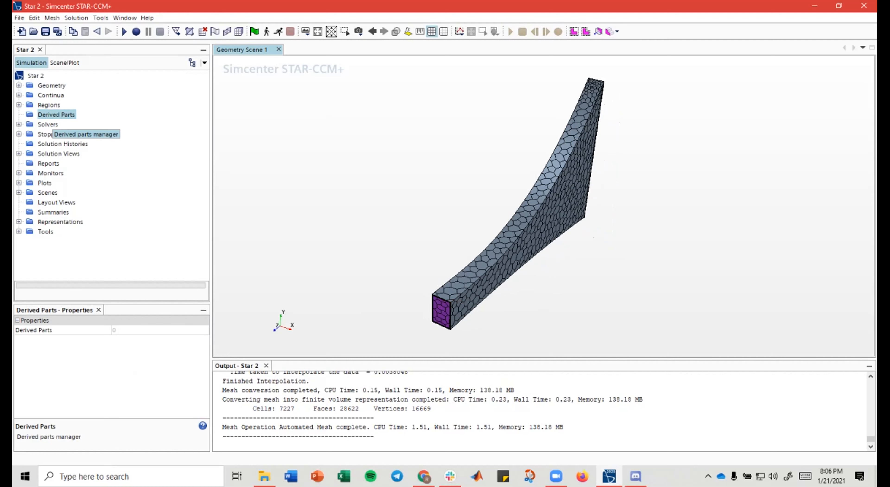
pyautogui.rightClick(52, 118)
pyautogui.rightClick(50, 113)
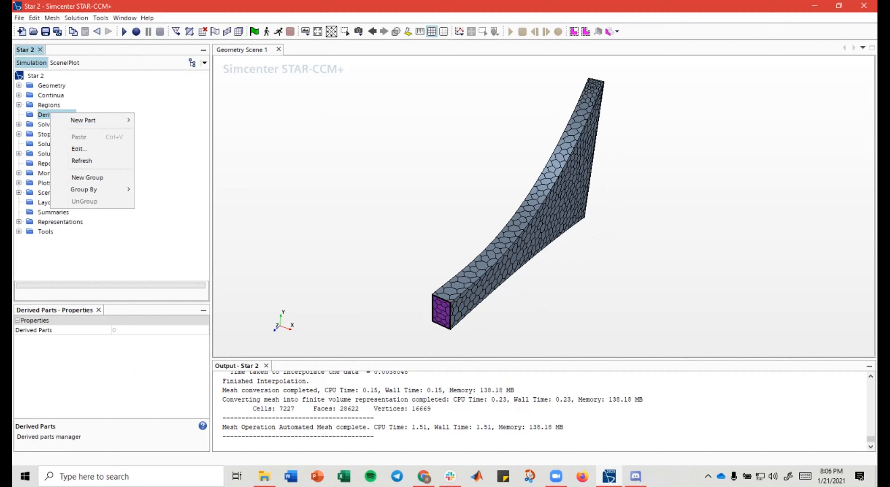
pyautogui.moveTo(93, 121)
pyautogui.moveTo(173, 156)
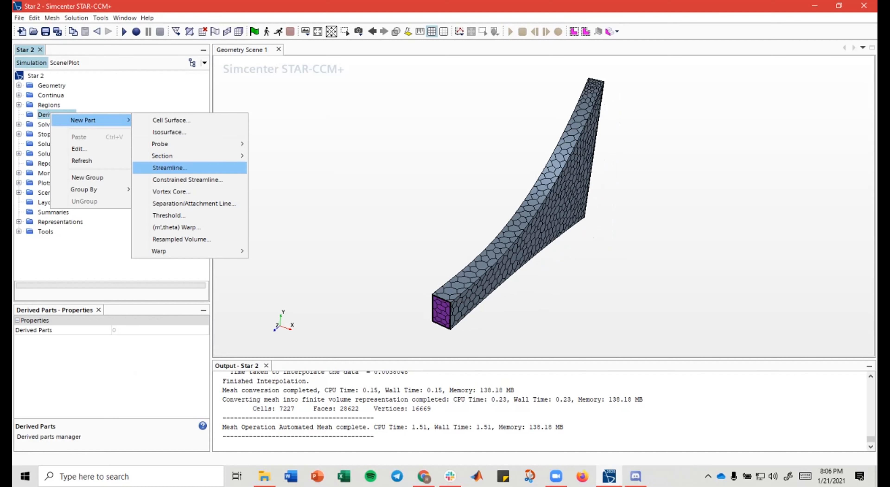
pyautogui.click(277, 156)
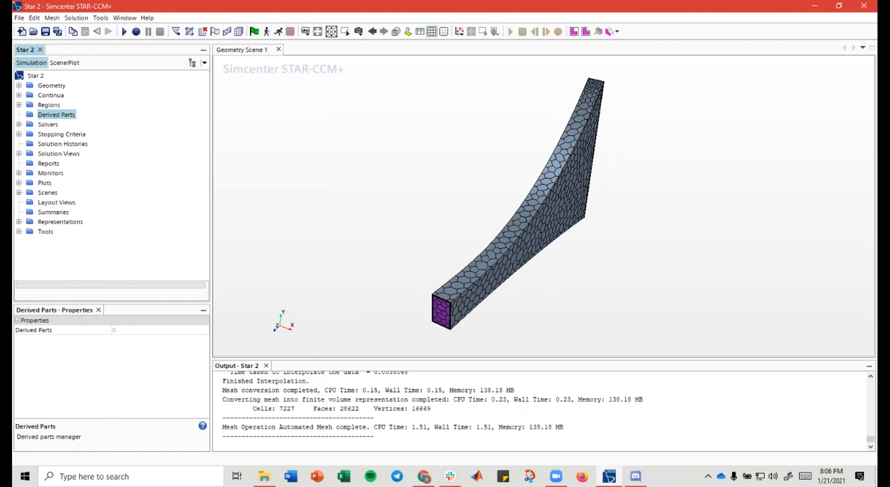
pyautogui.moveTo(353, 187); pyautogui.dragTo(326, 181)
pyautogui.moveTo(326, 181); pyautogui.dragTo(253, 191, button='right')
pyautogui.moveTo(253, 191)
pyautogui.mouseDown()
pyautogui.moveTo(262, 192)
pyautogui.moveTo(227, 187)
pyautogui.mouseUp()
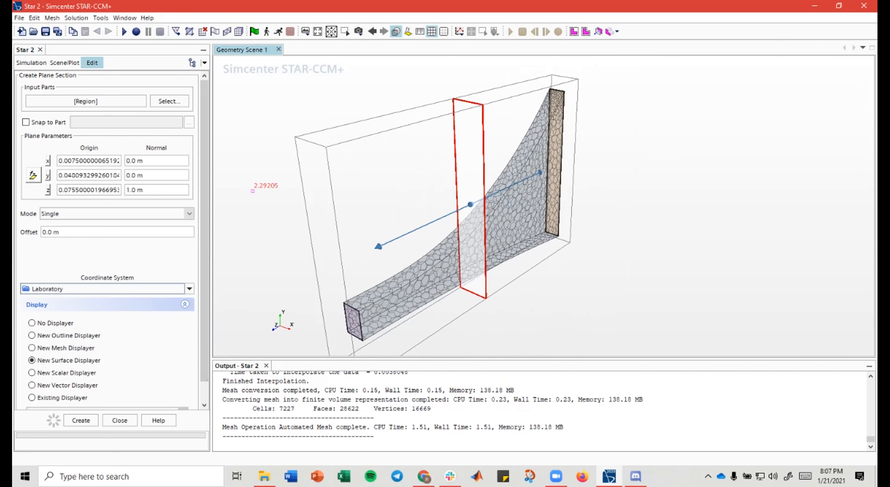
# Step: Set the section plane's normal to 1.0 m in x, 0.0 m in y and 0.0 m in z
pyautogui.moveTo(146, 190); pyautogui.dragTo(126, 190)
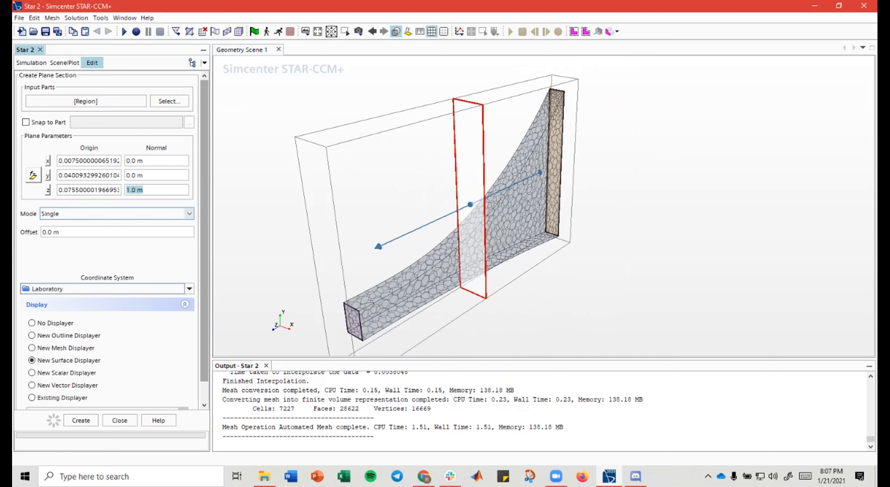
pyautogui.moveTo(228, 194); pyautogui.dragTo(247, 198)
pyautogui.click(152, 189)
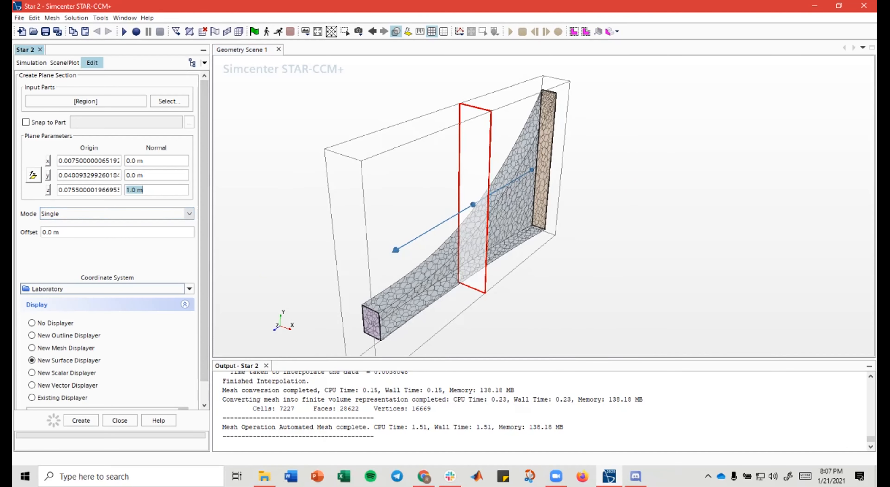
pyautogui.write('0')
pyautogui.press('BackSpace')
pyautogui.write('1')
pyautogui.click(152, 175)
pyautogui.click(152, 161)
pyautogui.write('1')
pyautogui.click(152, 190)
pyautogui.write('0')
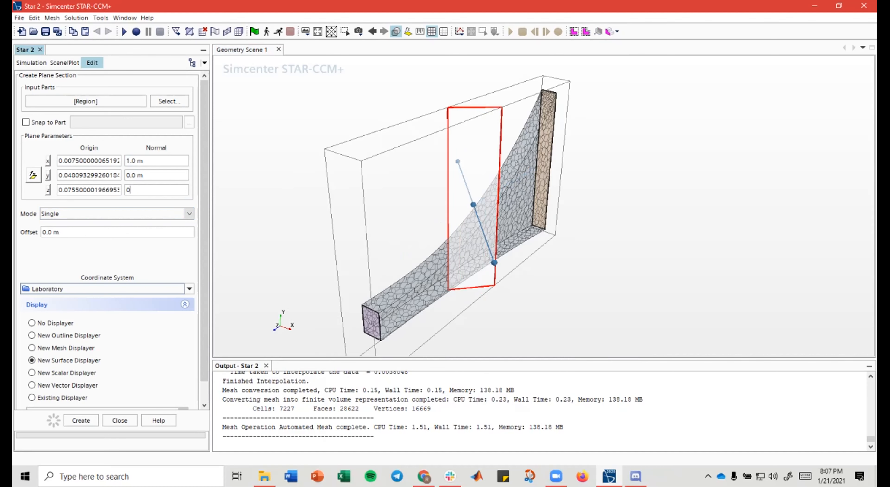
pyautogui.click(152, 175)
# Step: Create the plane section with a new surface displayer and close the section editor
pyautogui.moveTo(242, 156)
pyautogui.mouseDown()
pyautogui.moveTo(315, 168)
pyautogui.moveTo(277, 165)
pyautogui.moveTo(315, 168)
pyautogui.moveTo(340, 114)
pyautogui.moveTo(277, 145)
pyautogui.moveTo(312, 163)
pyautogui.moveTo(278, 158)
pyautogui.moveTo(341, 181)
pyautogui.moveTo(349, 197)
pyautogui.moveTo(318, 197)
pyautogui.moveTo(449, 190)
pyautogui.moveTo(278, 173)
pyautogui.moveTo(290, 137)
pyautogui.mouseUp()
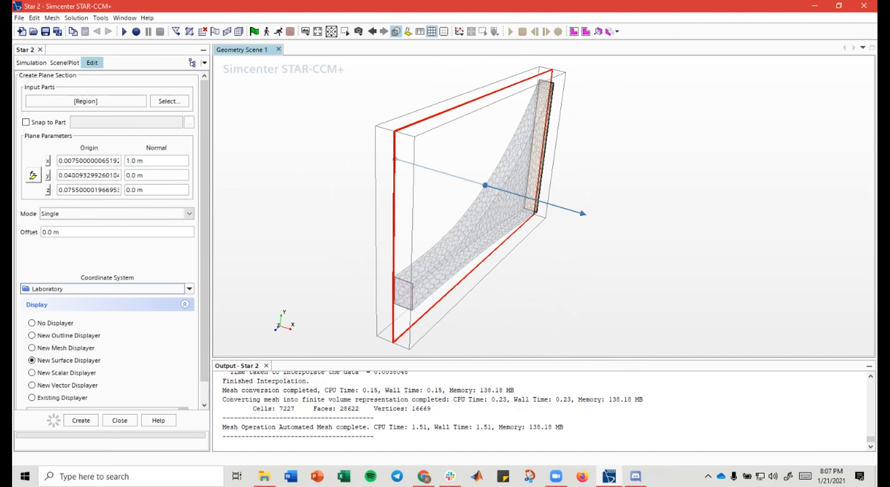
pyautogui.scroll(-3, 103, 332)
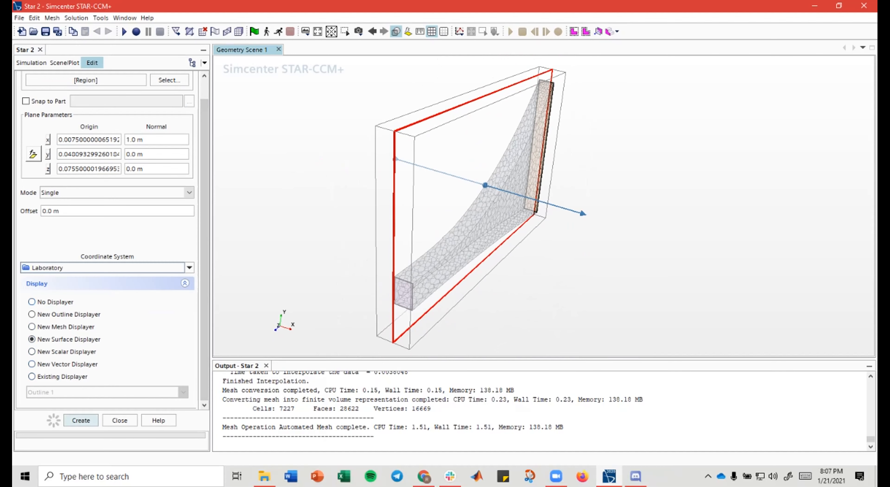
pyautogui.click(81, 420)
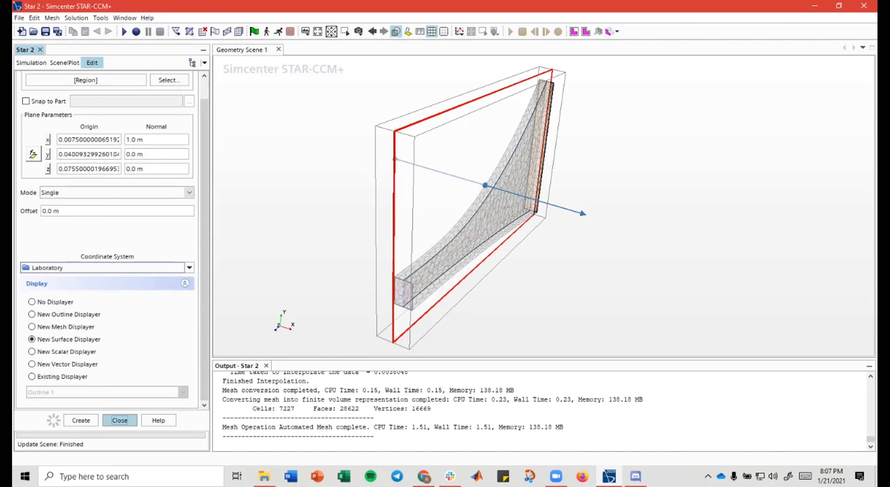
pyautogui.press('Return')
# Step: Hide the duct's wall boundary, Extract Volume.Body 1.Default, in the geometry scene to expose the plane section
pyautogui.moveTo(376, 238); pyautogui.dragTo(389, 244)
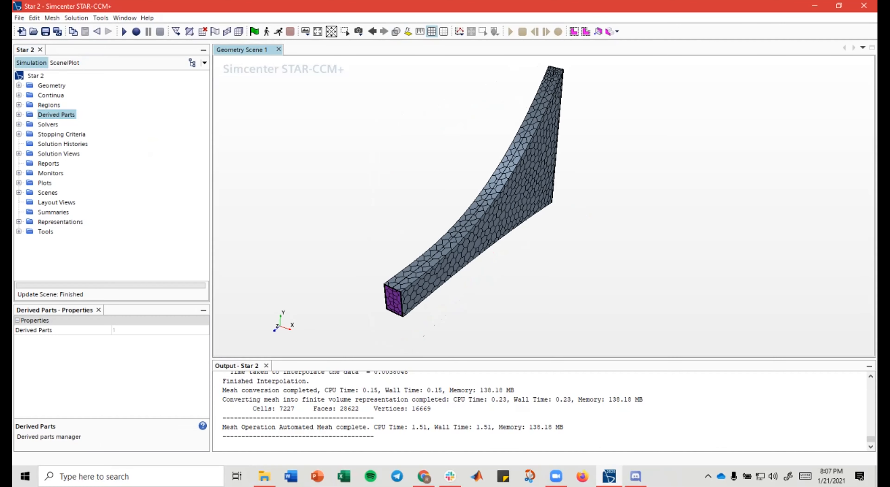
pyautogui.scroll(10, 397, 291)
pyautogui.scroll(-10, 399, 266)
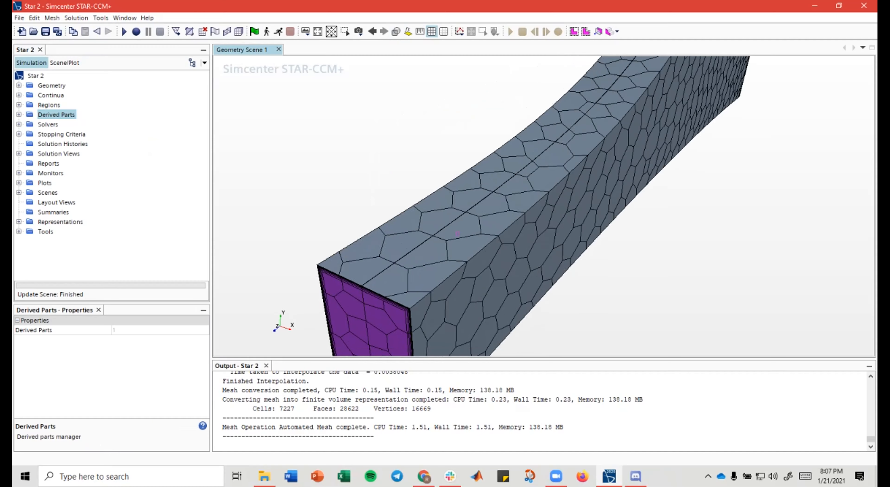
pyautogui.moveTo(399, 266); pyautogui.dragTo(323, 284)
pyautogui.scroll(-5, 366, 242)
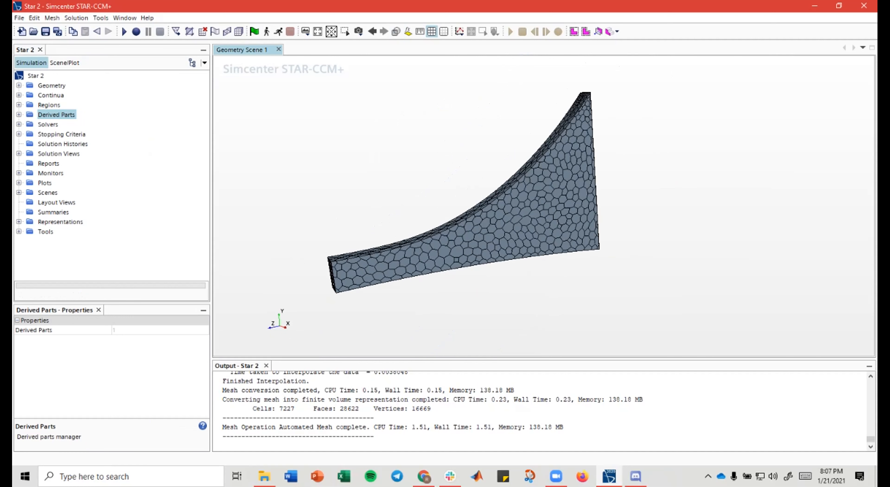
pyautogui.rightClick(448, 238)
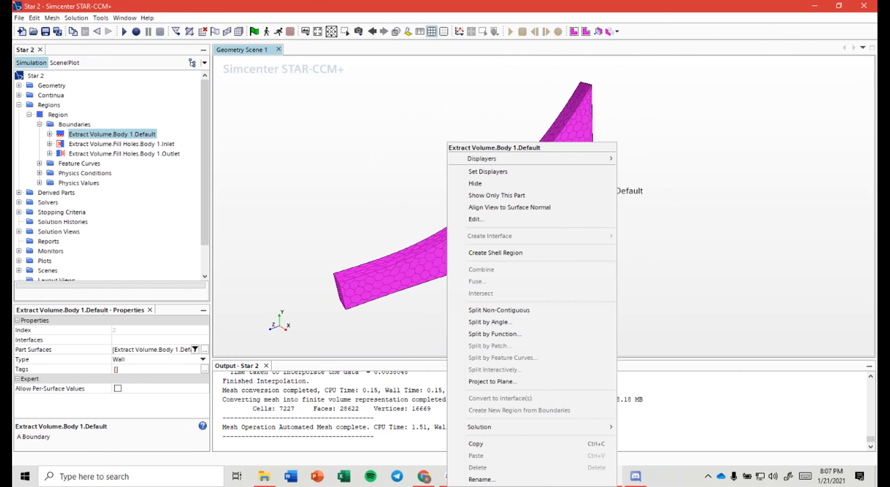
pyautogui.press('Escape')
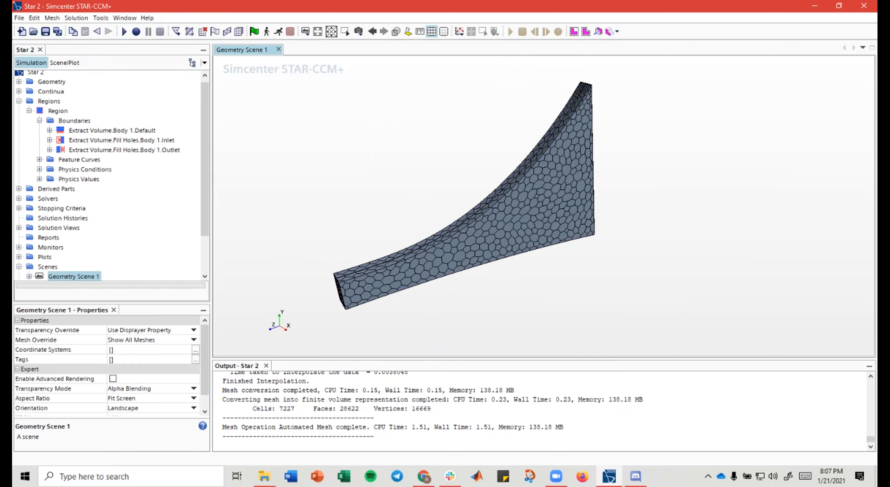
pyautogui.rightClick(466, 142)
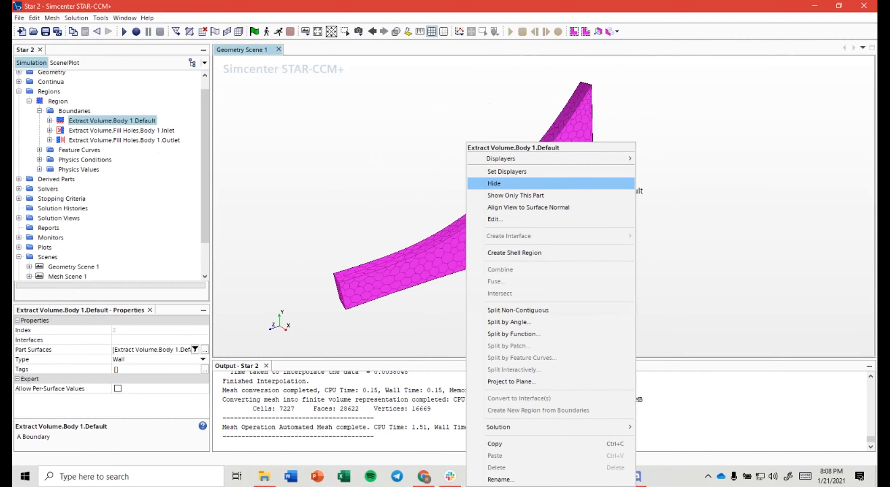
pyautogui.click(494, 183)
# Step: Examine the polyhedral cells and the thin prism layers along the curved walls on the duct's lengthwise plane section
pyautogui.moveTo(496, 192); pyautogui.dragTo(506, 198)
pyautogui.scroll(9, 506, 199)
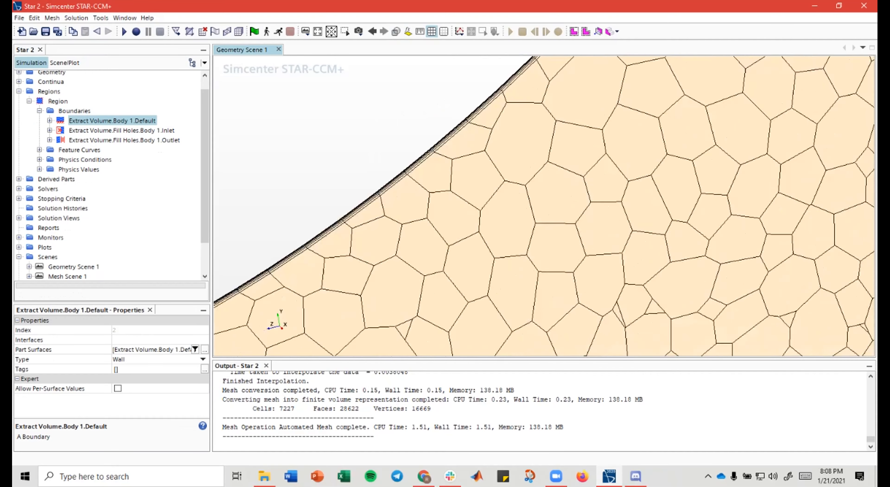
pyautogui.scroll(-6, 505, 198)
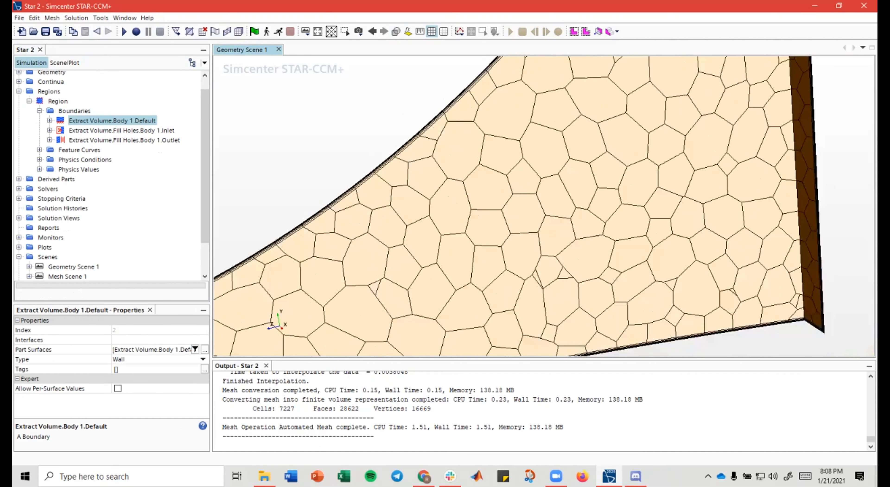
pyautogui.scroll(-5, 506, 198)
pyautogui.moveTo(505, 198); pyautogui.dragTo(500, 186, button='right')
pyautogui.scroll(9, 511, 238)
pyautogui.scroll(-9, 512, 239)
pyautogui.moveTo(511, 239); pyautogui.dragTo(498, 208)
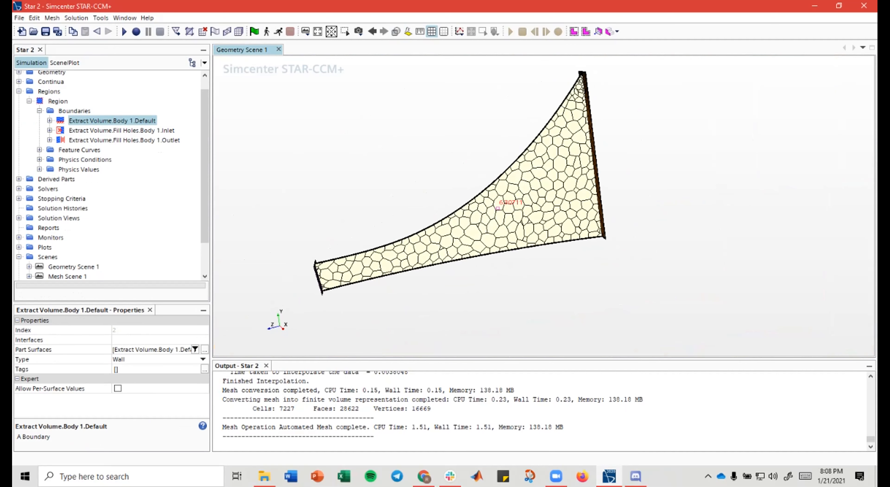
pyautogui.scroll(8, 576, 78)
pyautogui.scroll(-10, 561, 168)
pyautogui.moveTo(457, 218); pyautogui.dragTo(449, 225)
pyautogui.scroll(8, 449, 225)
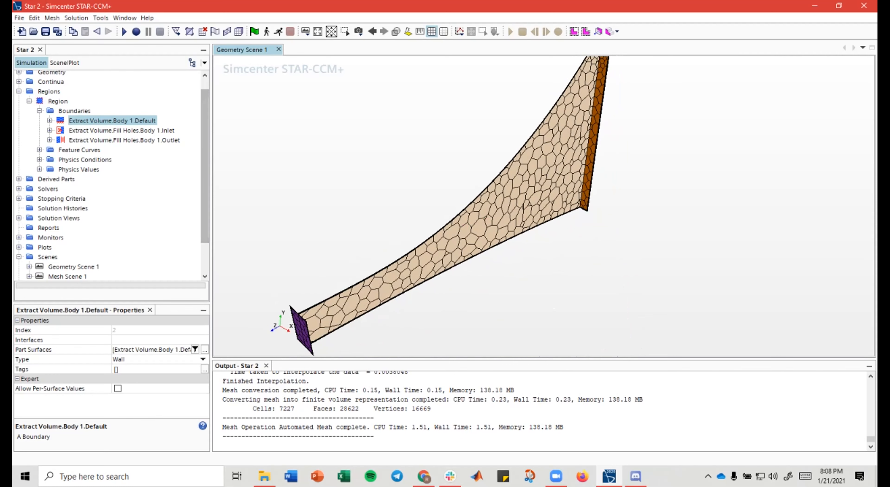
# Step: Create a new vector scene and orient it to an angled view of the duct's inlet and outlet outlines
pyautogui.scroll(-2, 111, 173)
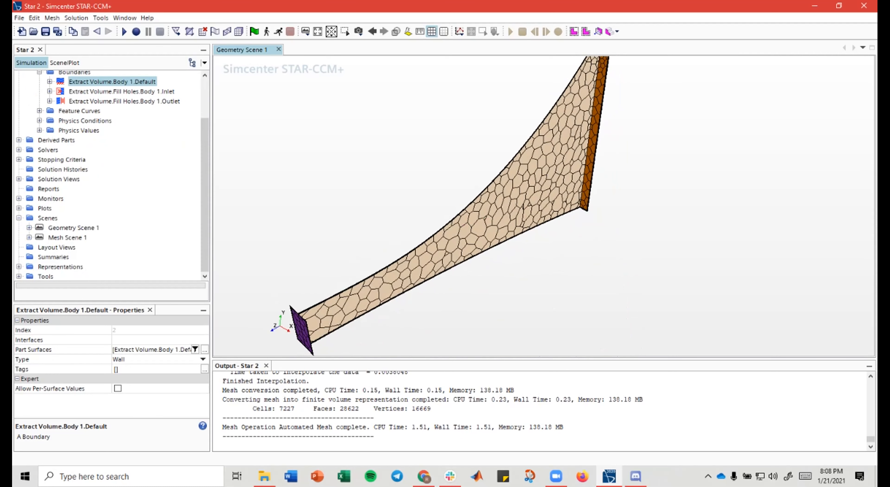
pyautogui.scroll(1, 111, 173)
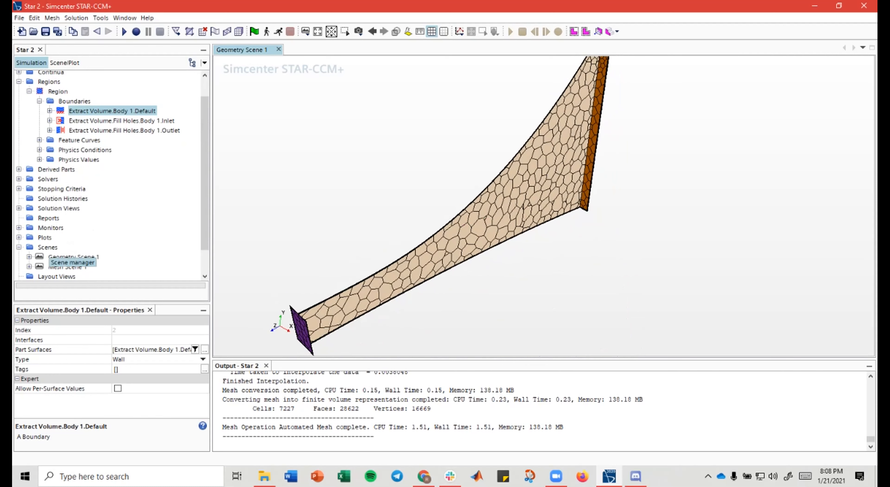
pyautogui.click(50, 247)
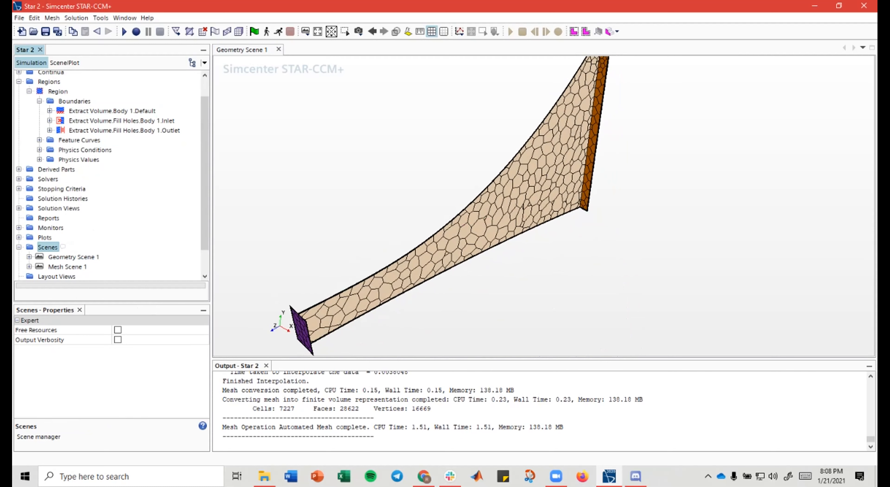
pyautogui.rightClick(50, 247)
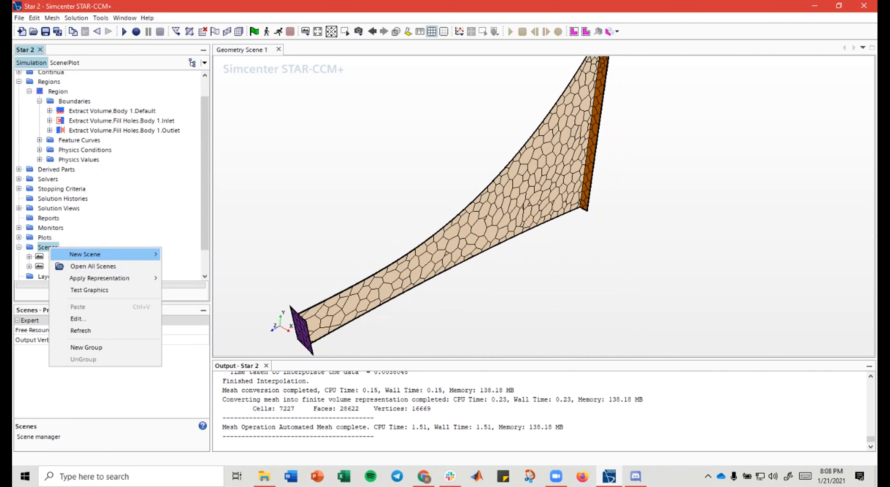
pyautogui.click(189, 290)
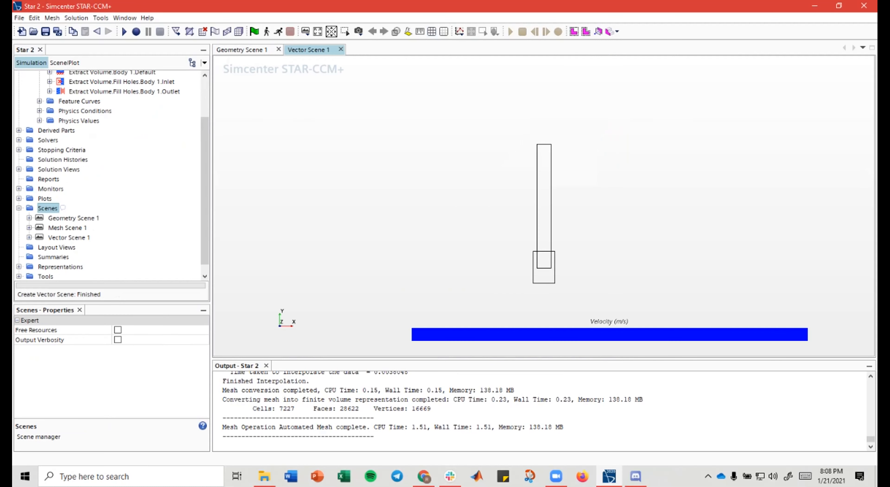
pyautogui.moveTo(483, 180); pyautogui.dragTo(349, 152)
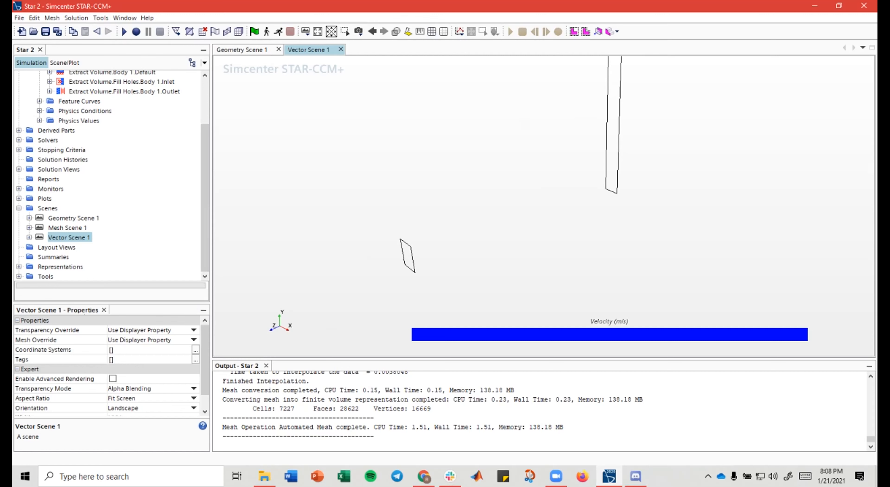
pyautogui.click(29, 237)
pyautogui.click(29, 238)
pyautogui.moveTo(362, 158)
pyautogui.mouseDown(button='right')
pyautogui.moveTo(402, 172)
pyautogui.moveTo(392, 173)
pyautogui.mouseUp(button='right')
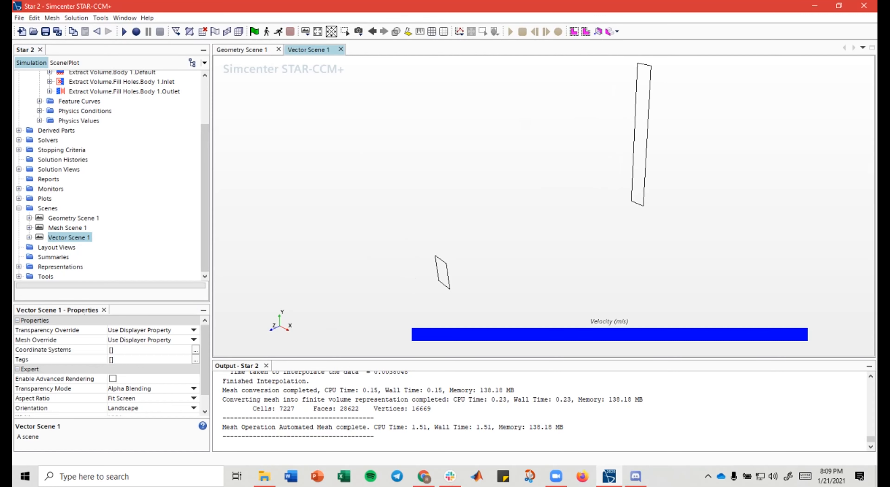
pyautogui.scroll(1, 107, 175)
pyautogui.scroll(-1, 107, 175)
pyautogui.moveTo(447, 171); pyautogui.dragTo(456, 178, button='right')
pyautogui.moveTo(457, 177); pyautogui.dragTo(464, 168)
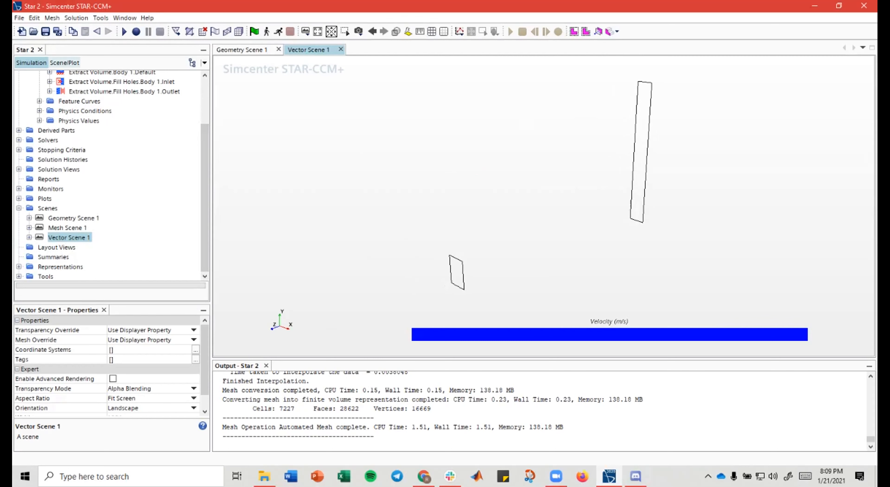
# Step: Compare the displayers of the vector scene with those of the geometry scene, including Vector 1, Outline 1 and the section surface
pyautogui.click(64, 62)
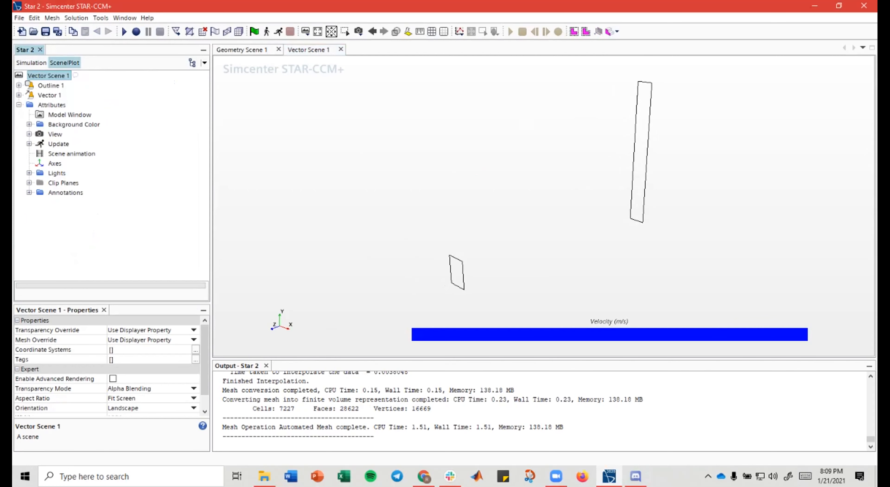
pyautogui.moveTo(345, 128); pyautogui.dragTo(367, 141)
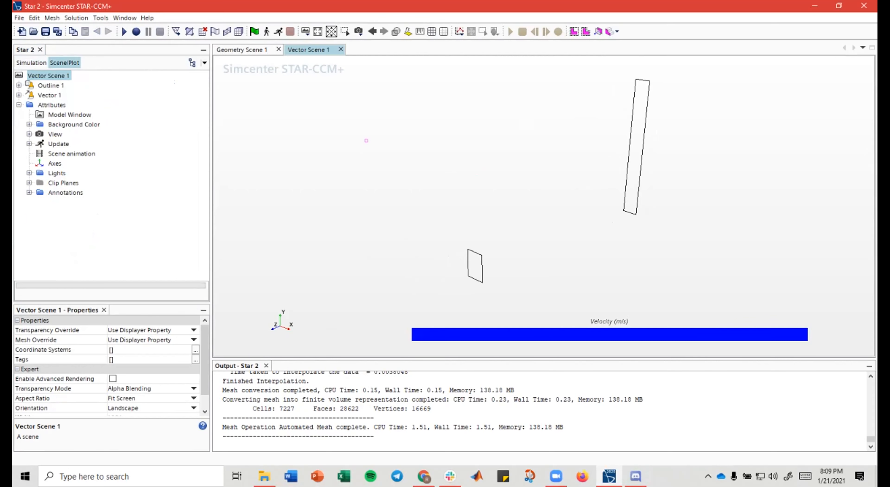
pyautogui.click(51, 86)
pyautogui.click(50, 95)
pyautogui.click(50, 85)
pyautogui.click(49, 95)
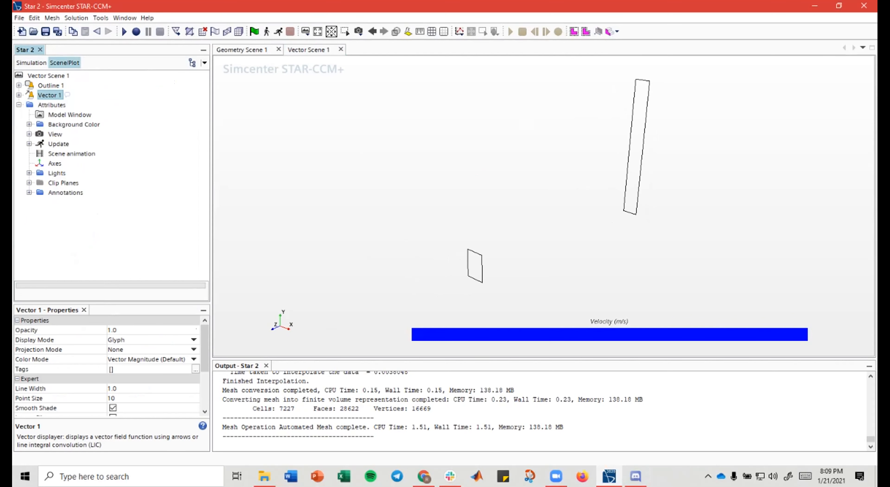
pyautogui.click(242, 50)
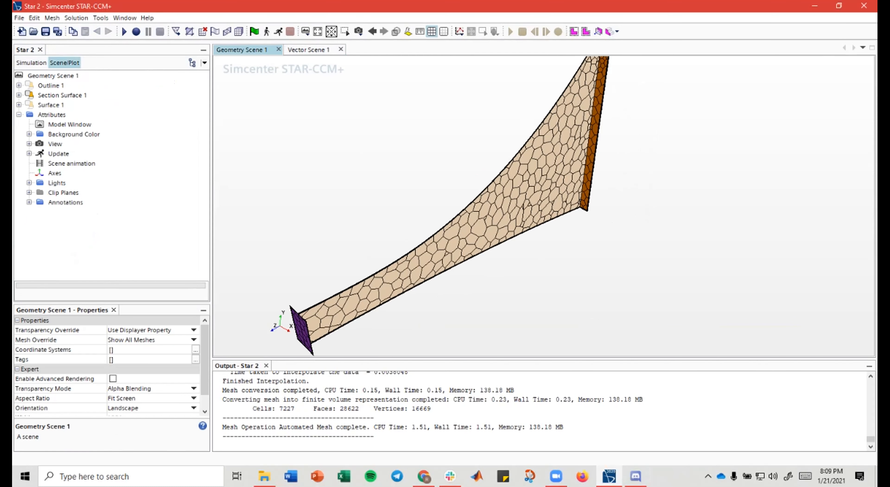
pyautogui.click(53, 76)
pyautogui.click(50, 86)
pyautogui.click(62, 95)
pyautogui.click(51, 85)
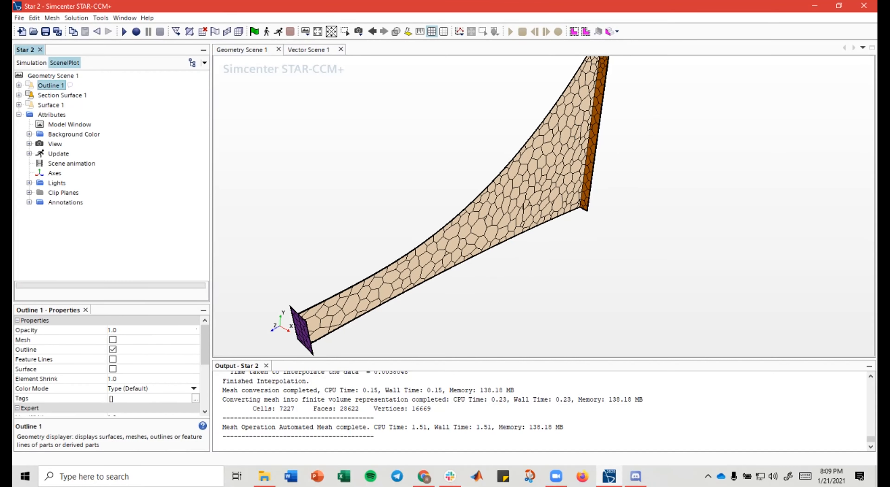
pyautogui.click(53, 76)
pyautogui.click(309, 49)
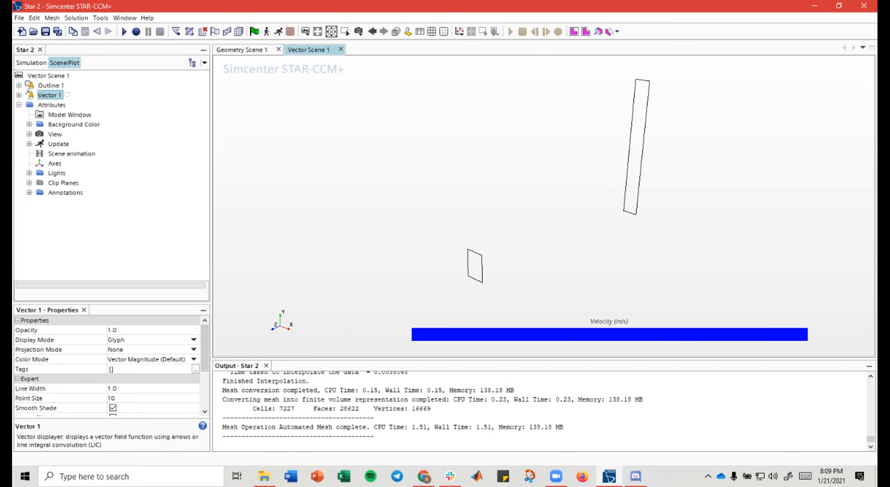
pyautogui.moveTo(539, 208)
pyautogui.mouseDown()
pyautogui.moveTo(560, 216)
pyautogui.moveTo(553, 213)
pyautogui.mouseUp()
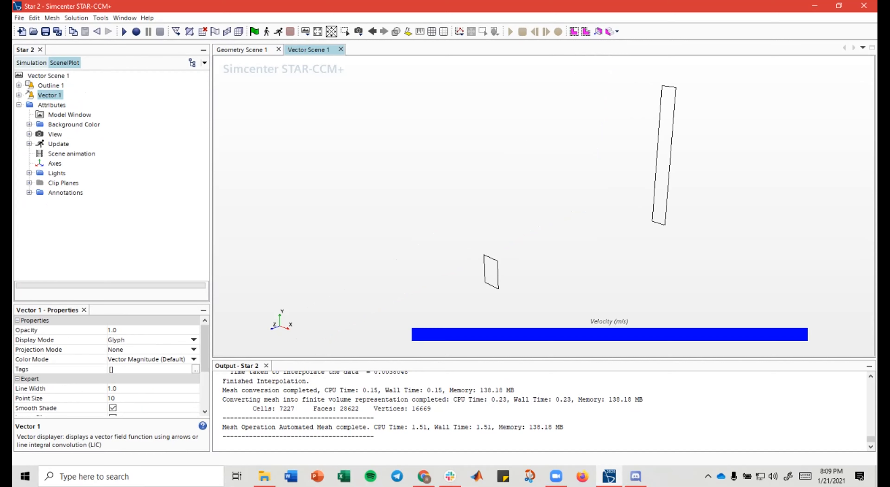
# Step: Add the Plane Section derived part to the vector scene using the existing Vector 1 displayer
pyautogui.click(31, 62)
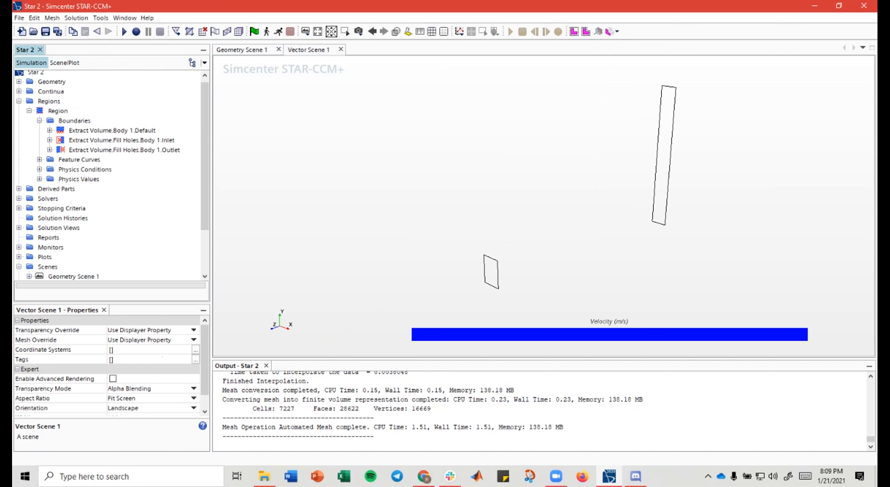
pyautogui.scroll(1, 107, 175)
pyautogui.click(19, 104)
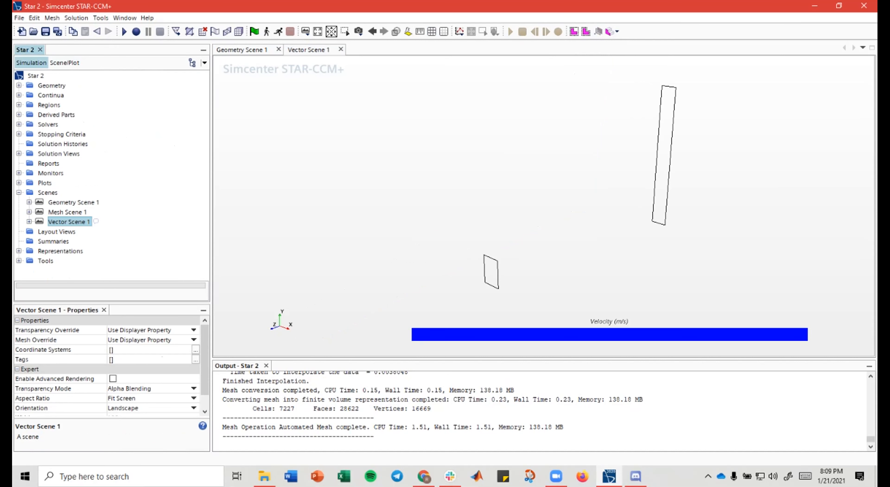
pyautogui.click(19, 193)
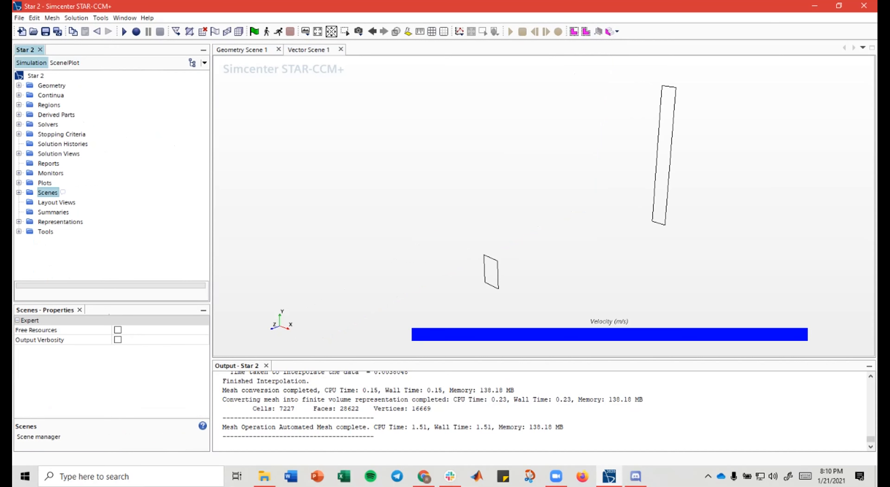
pyautogui.click(19, 115)
pyautogui.click(67, 125)
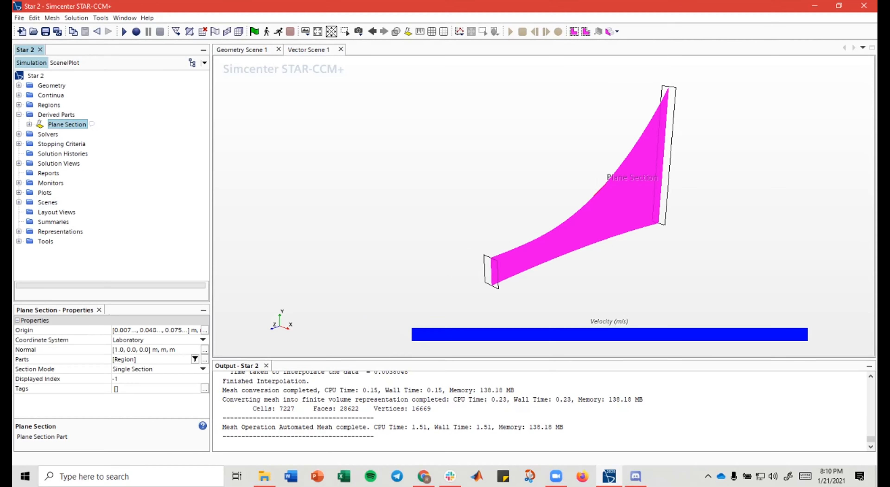
pyautogui.moveTo(67, 124); pyautogui.dragTo(91, 126)
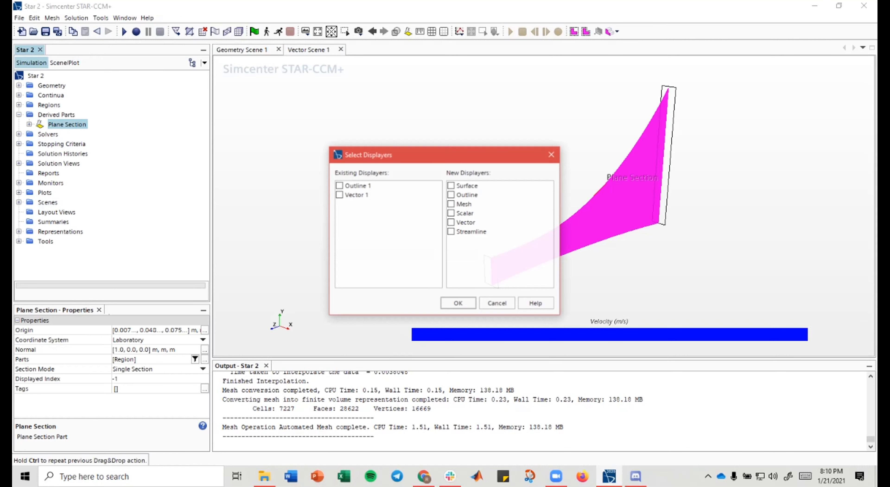
pyautogui.moveTo(468, 157); pyautogui.dragTo(375, 90)
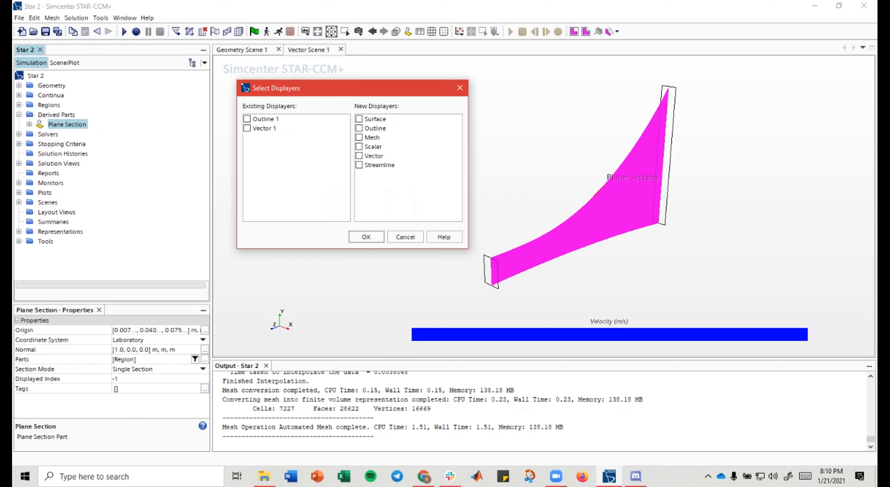
pyautogui.click(265, 128)
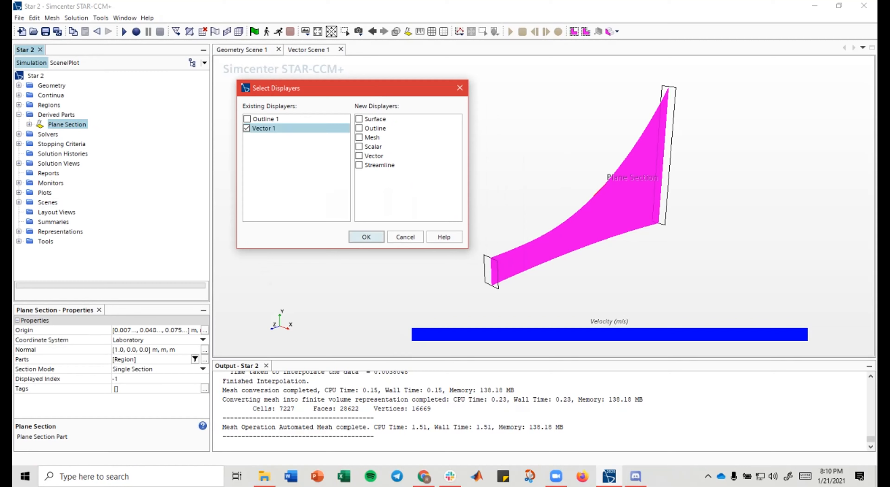
pyautogui.click(366, 237)
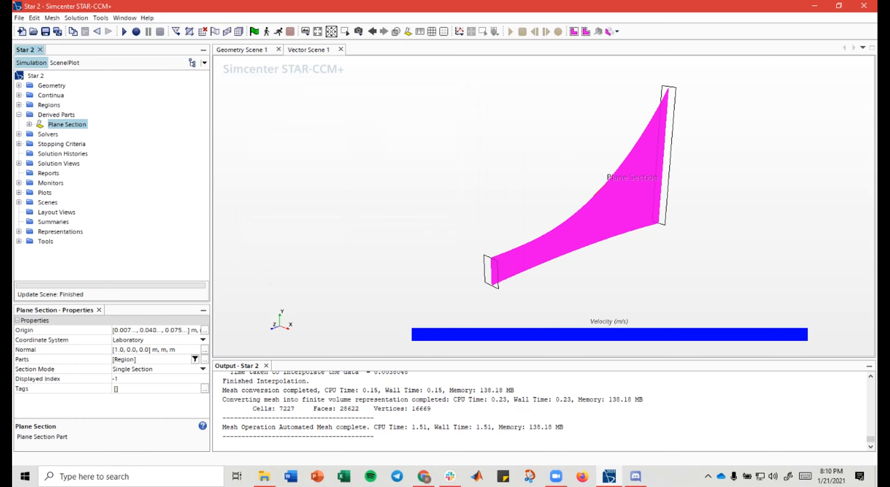
# Step: Set the Vector 1 displayer's display mode to Line Integral Convolution
pyautogui.click(308, 49)
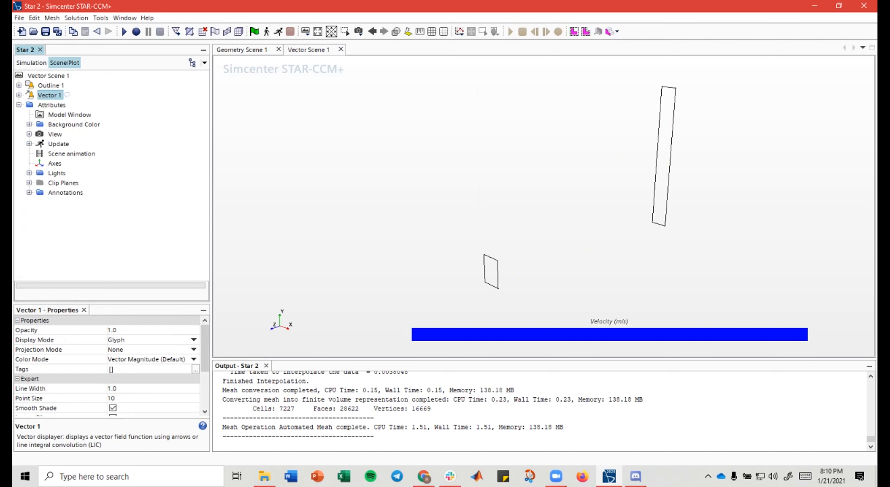
pyautogui.moveTo(426, 148); pyautogui.dragTo(429, 154)
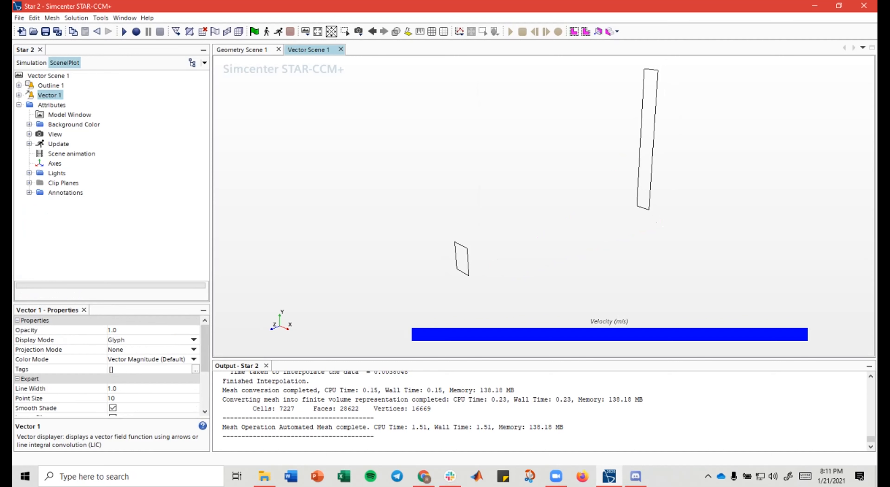
pyautogui.click(50, 95)
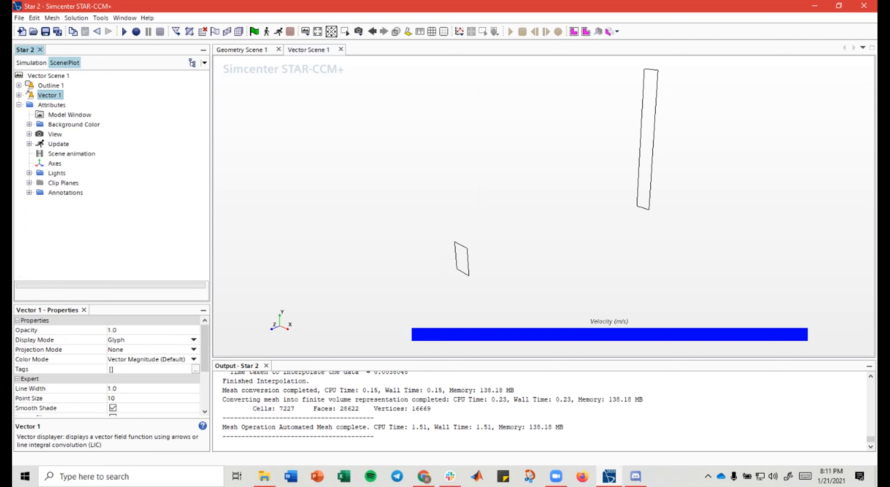
pyautogui.click(194, 339)
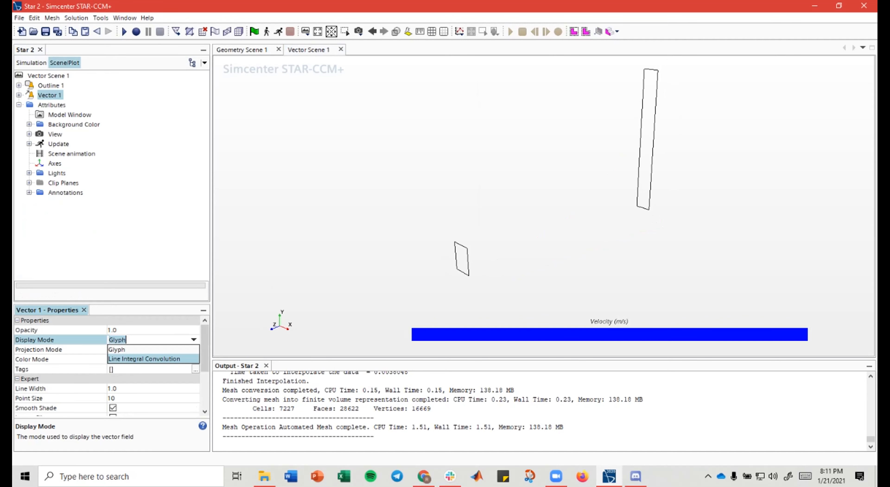
pyautogui.click(145, 359)
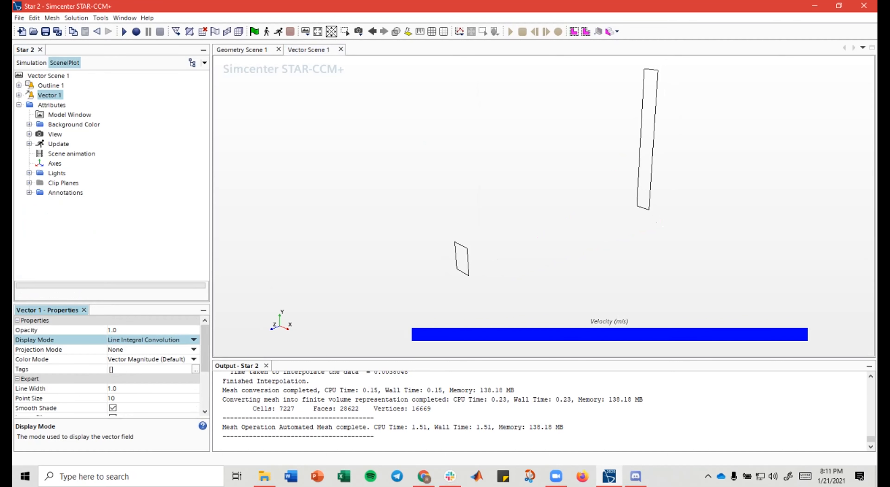
pyautogui.moveTo(452, 175)
pyautogui.mouseDown()
pyautogui.moveTo(422, 204)
pyautogui.moveTo(448, 201)
pyautogui.mouseUp()
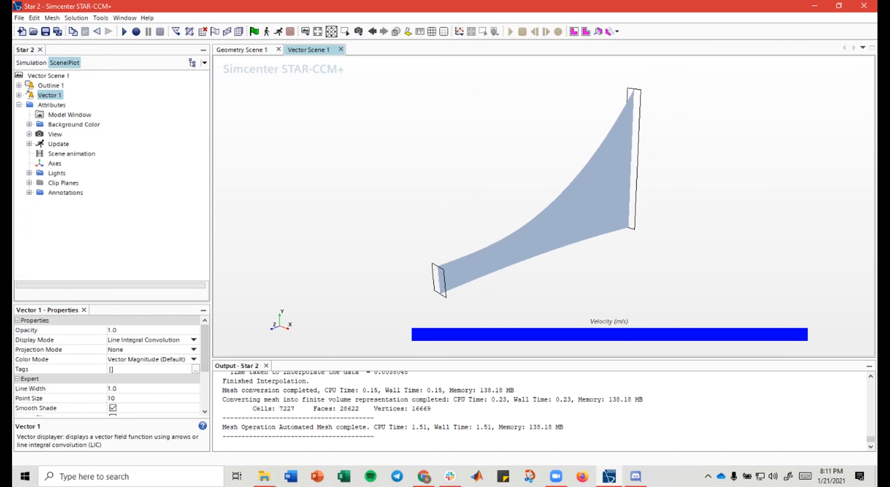
pyautogui.click(193, 339)
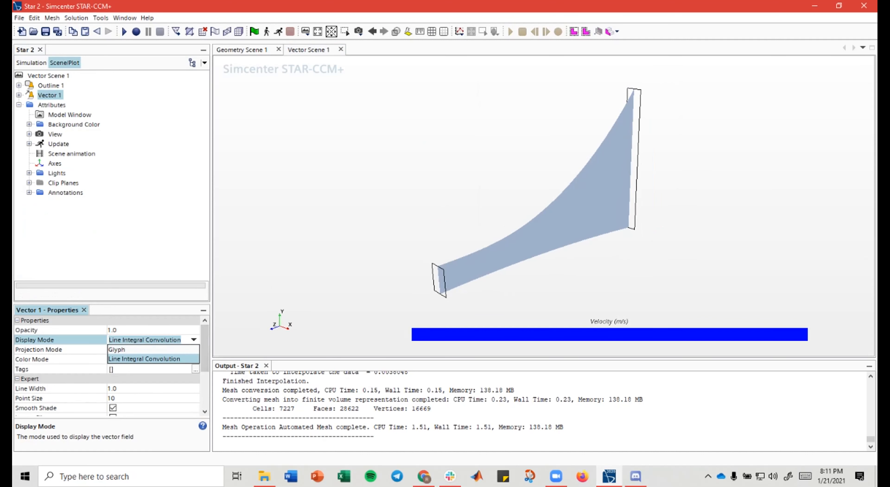
pyautogui.click(152, 359)
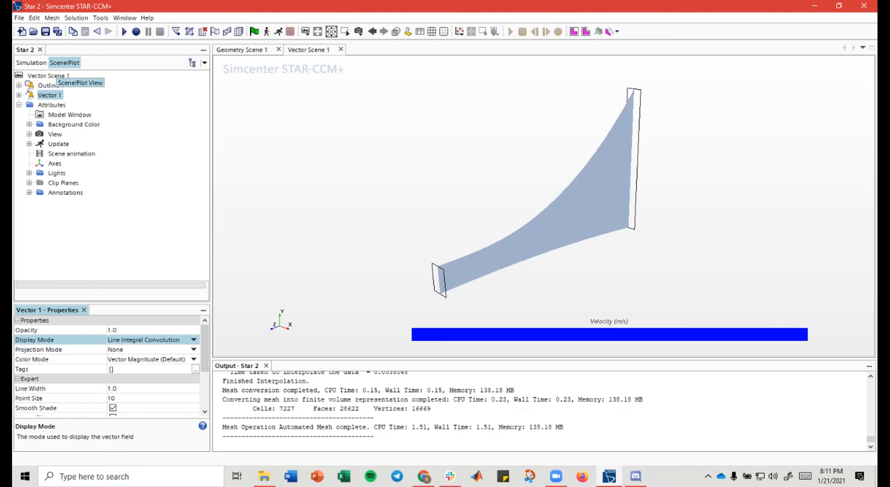
pyautogui.moveTo(345, 137)
pyautogui.mouseDown(button='right')
pyautogui.moveTo(390, 141)
pyautogui.moveTo(346, 152)
pyautogui.mouseUp(button='right')
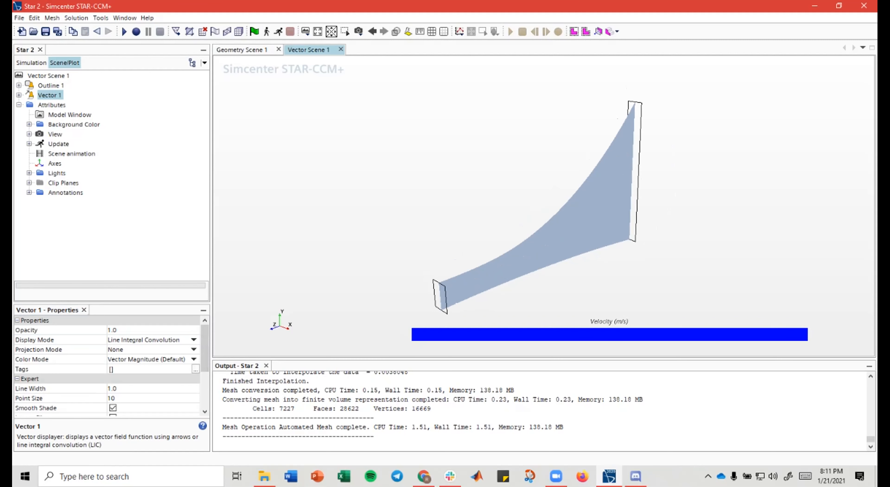
pyautogui.moveTo(388, 168); pyautogui.dragTo(397, 164)
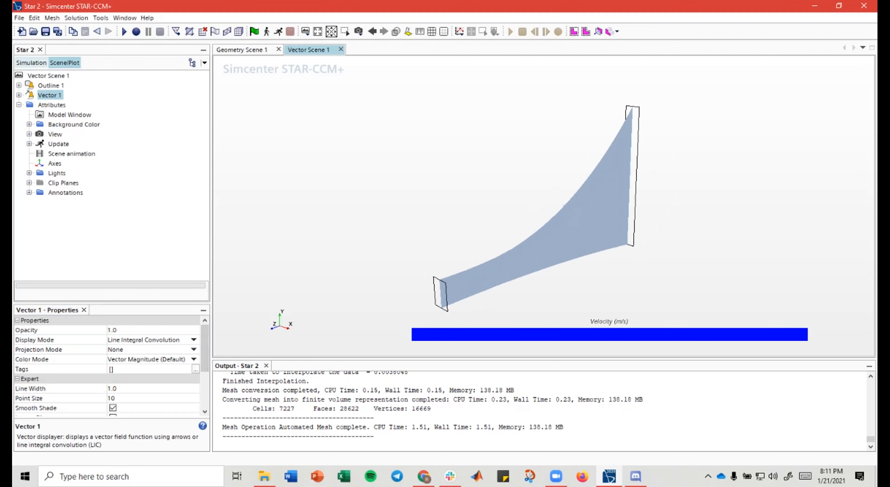
# Step: Run the flow simulation with Vector Scene 1 selected in the simulation tree
pyautogui.click(31, 62)
pyautogui.click(69, 231)
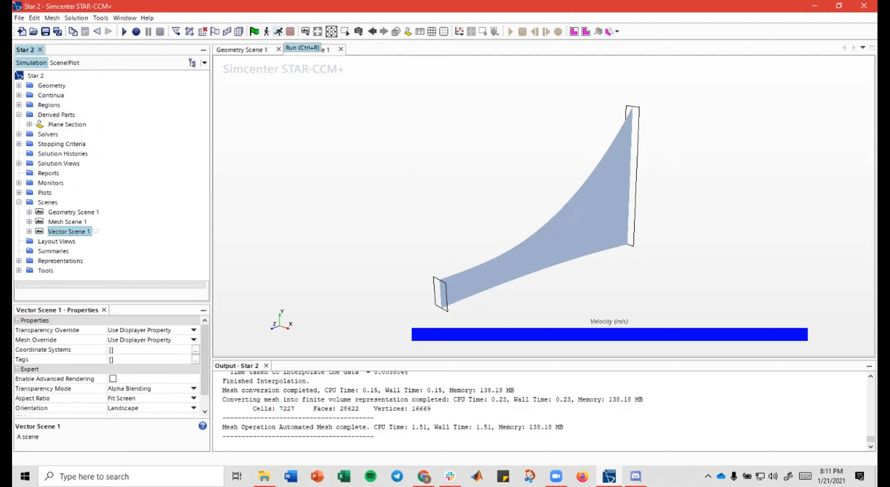
pyautogui.click(279, 31)
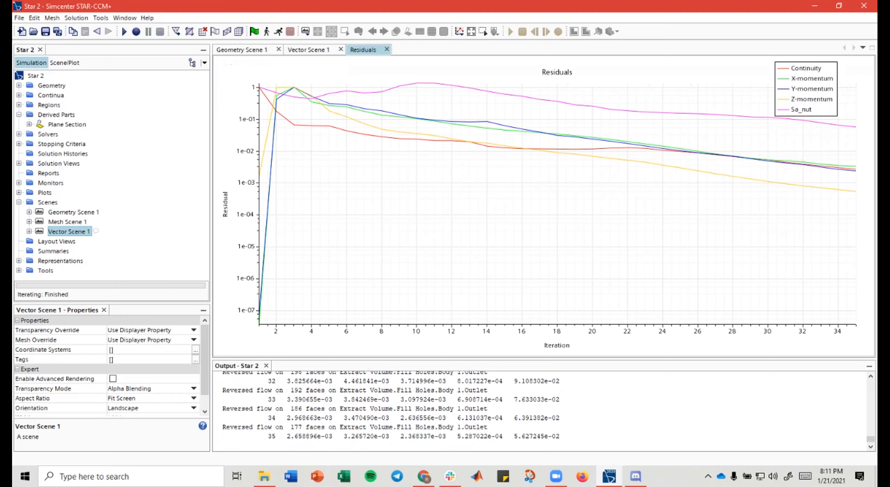
# Step: Examine the velocity distribution and flow lines on the duct's plane section in the vector scene from several angles
pyautogui.click(308, 50)
pyautogui.moveTo(519, 208); pyautogui.dragTo(519, 277)
pyautogui.moveTo(553, 149)
pyautogui.mouseDown()
pyautogui.moveTo(563, 149)
pyautogui.moveTo(538, 145)
pyautogui.mouseUp()
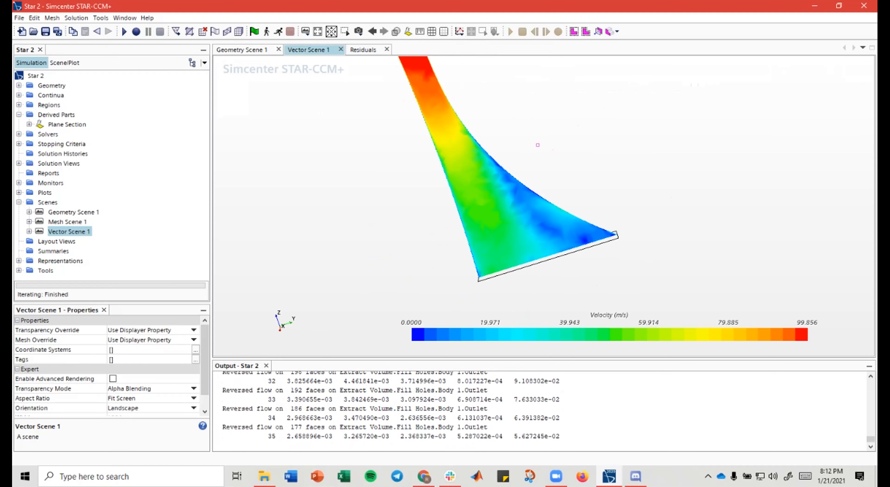
pyautogui.moveTo(538, 145); pyautogui.dragTo(576, 174, button='right')
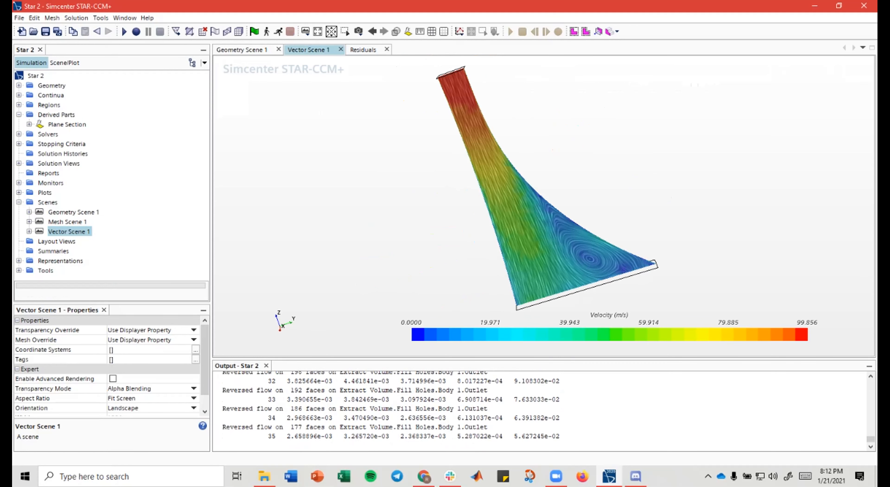
pyautogui.press('r')
pyautogui.press('y')
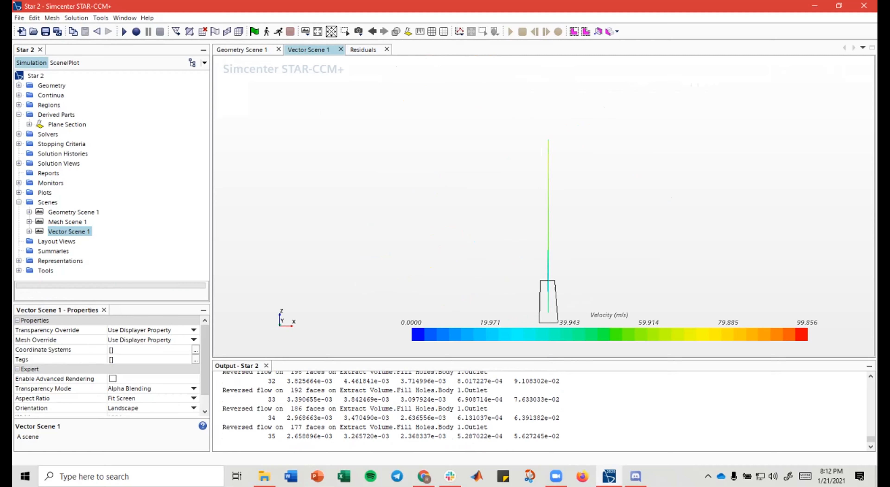
pyautogui.press('x')
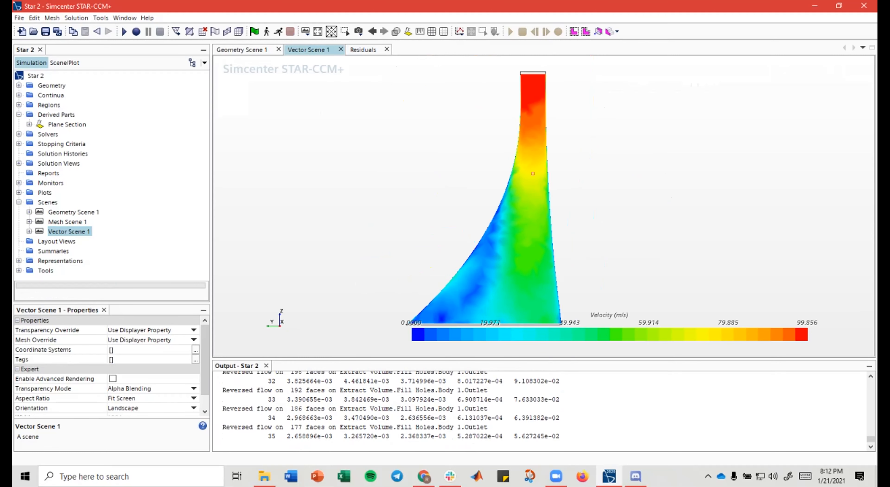
pyautogui.moveTo(477, 135)
pyautogui.mouseDown()
pyautogui.moveTo(539, 179)
pyautogui.moveTo(480, 137)
pyautogui.moveTo(509, 173)
pyautogui.mouseUp()
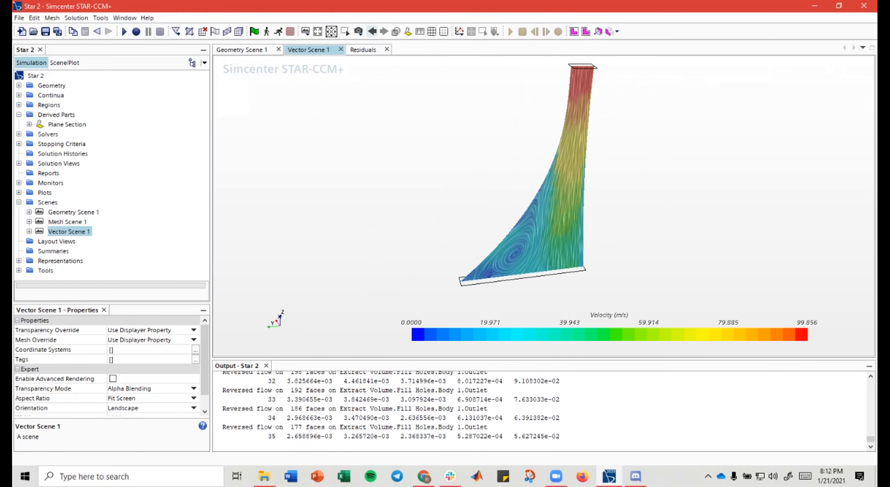
# Step: Switch the vector scene to parallel projection and turn the duct through its axis-aligned standard views
pyautogui.click(358, 31)
pyautogui.moveTo(432, 80)
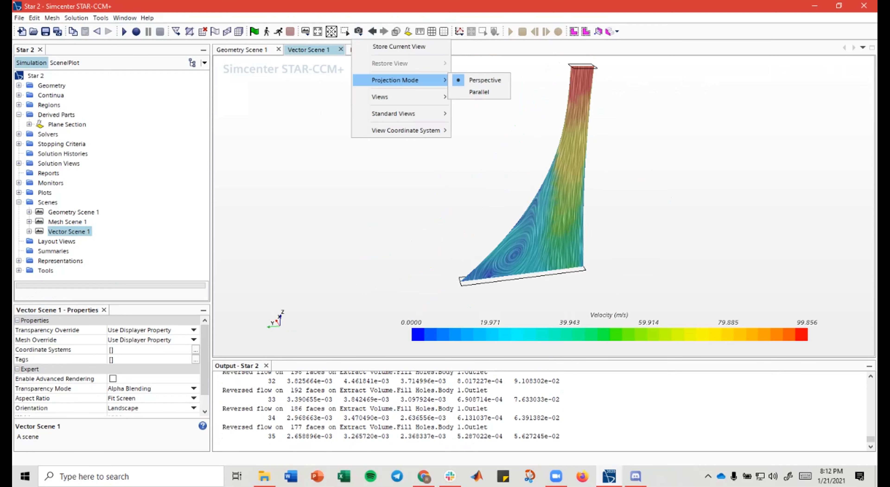
pyautogui.click(470, 93)
pyautogui.moveTo(426, 161); pyautogui.dragTo(419, 179, button='right')
pyautogui.moveTo(414, 174)
pyautogui.mouseDown()
pyautogui.moveTo(519, 218)
pyautogui.moveTo(431, 208)
pyautogui.moveTo(488, 211)
pyautogui.moveTo(464, 199)
pyautogui.mouseUp()
pyautogui.press('t')
pyautogui.press('f')
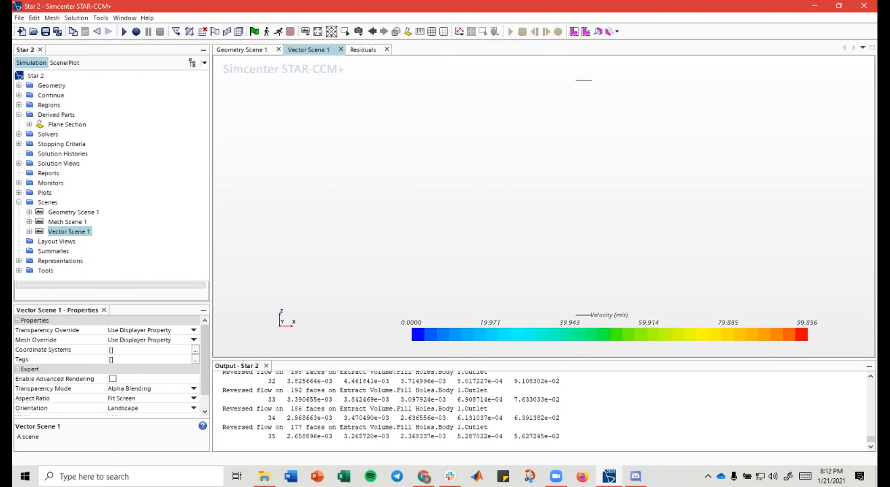
pyautogui.press('b')
pyautogui.press('t')
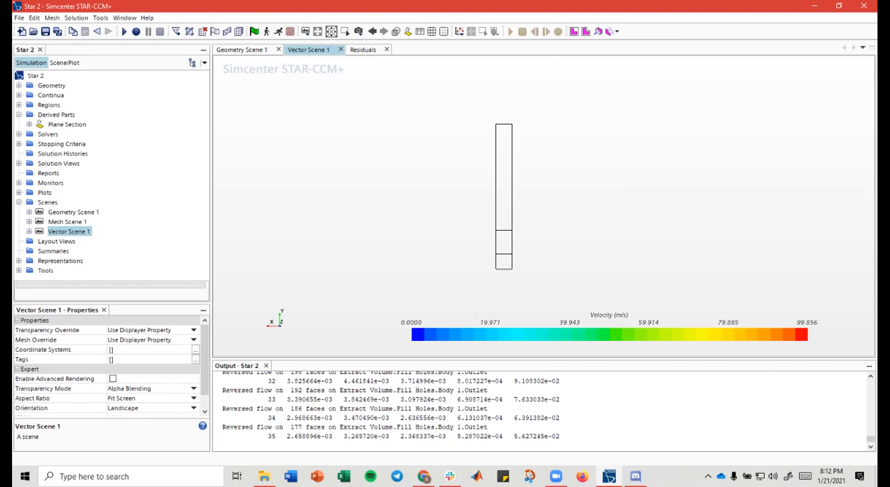
# Step: Orient the vector scene to look straight at the duct's plane section along X, with Y pointing right and Z up
pyautogui.press('f')
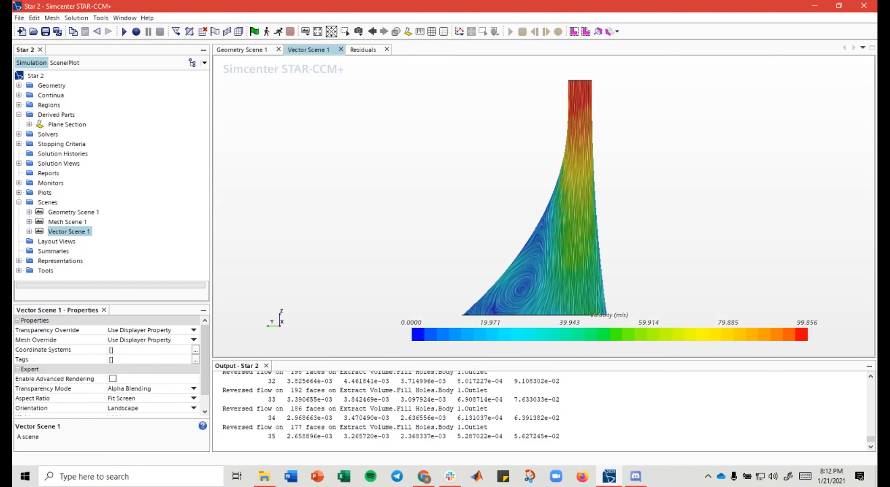
pyautogui.press('b')
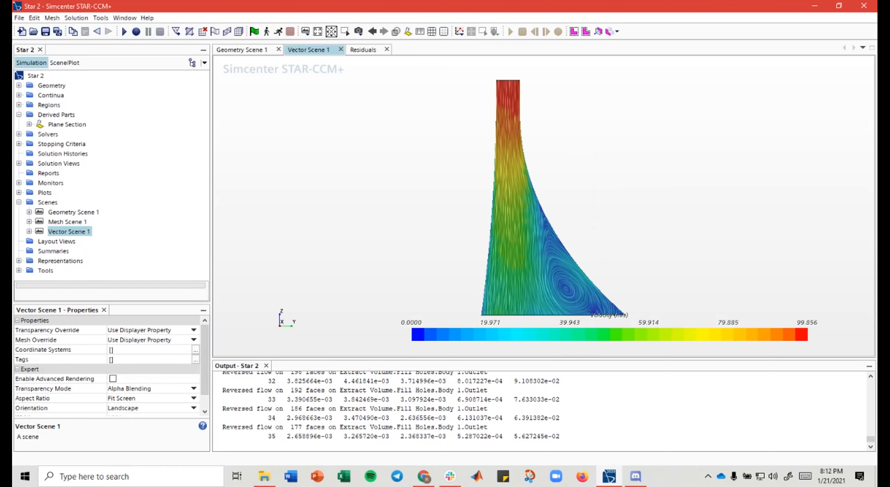
pyautogui.press('f')
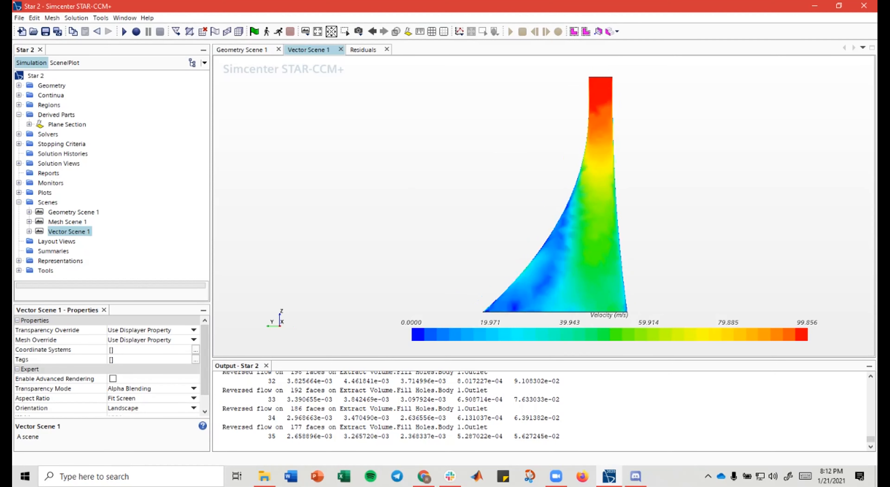
pyautogui.press('b')
pyautogui.moveTo(411, 160); pyautogui.dragTo(379, 158)
pyautogui.press('f')
pyautogui.press('f')
pyautogui.press('f')
pyautogui.press('f')
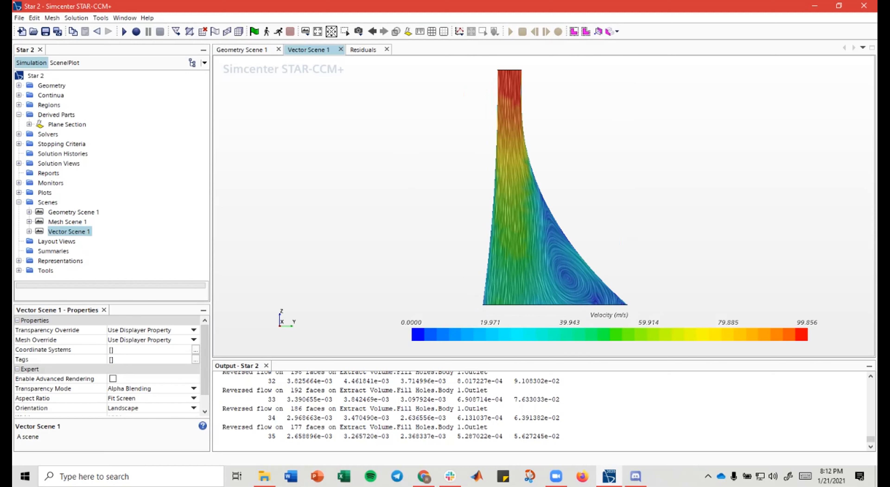
# Step: Continue the flow simulation with the vector scene in view and stop it at about 515 iterations
pyautogui.moveTo(553, 191); pyautogui.dragTo(563, 183, button='right')
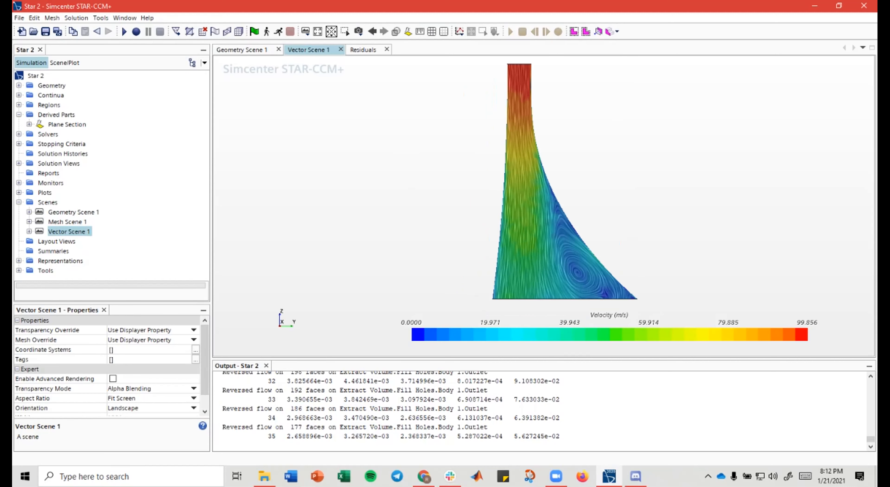
pyautogui.click(278, 32)
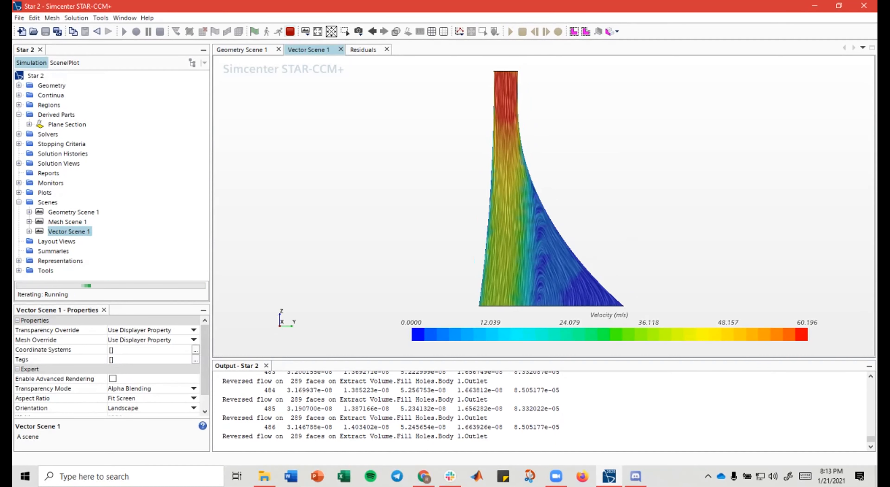
pyautogui.click(290, 31)
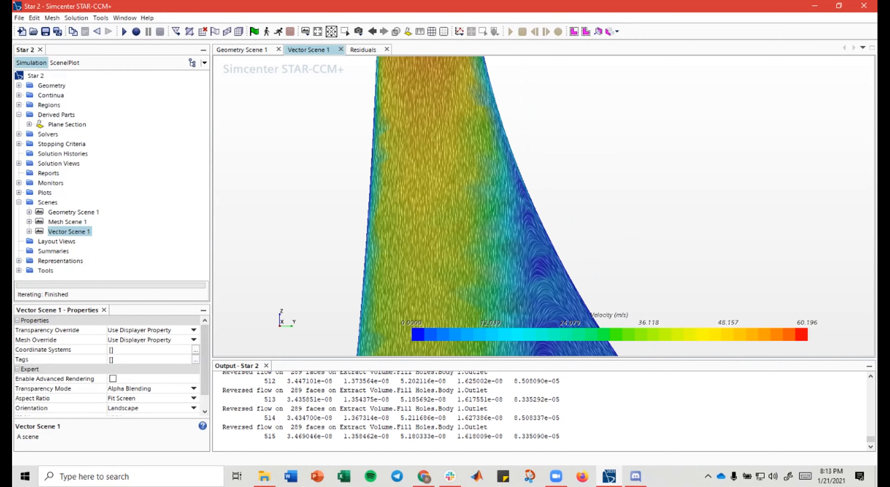
# Step: Examine the flow lines and the slow region along the duct's curved wall in the vector scene
pyautogui.scroll(-8, 524, 177)
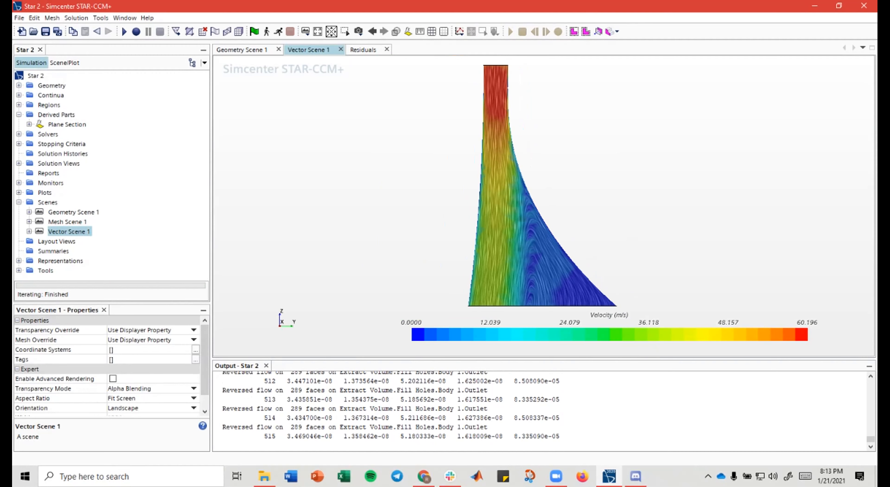
pyautogui.scroll(4, 519, 194)
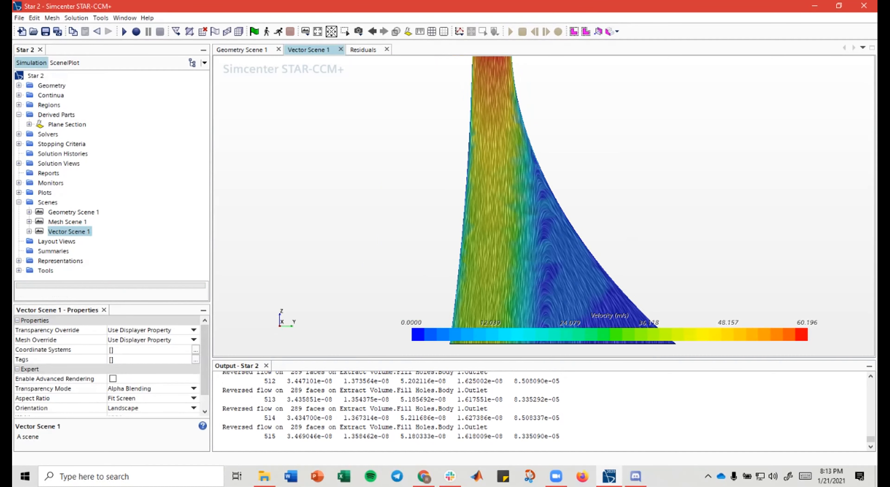
pyautogui.scroll(3, 518, 194)
pyautogui.scroll(-5, 545, 198)
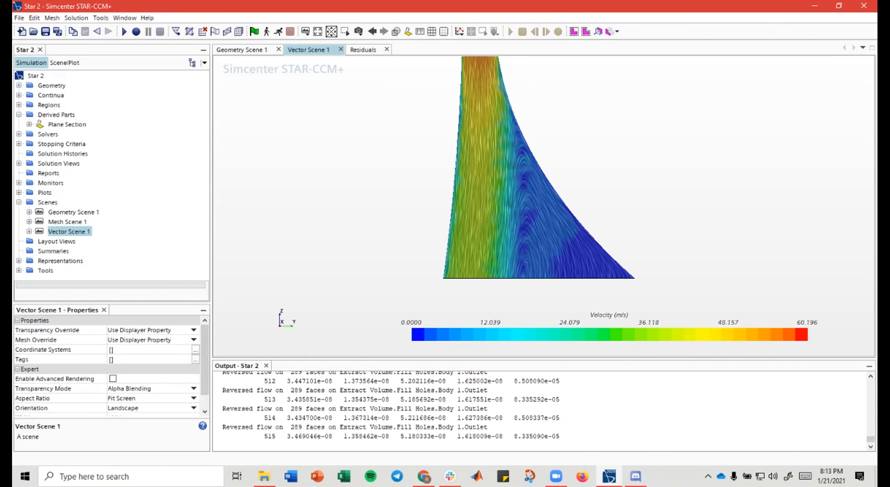
pyautogui.moveTo(539, 180); pyautogui.dragTo(527, 195, button='right')
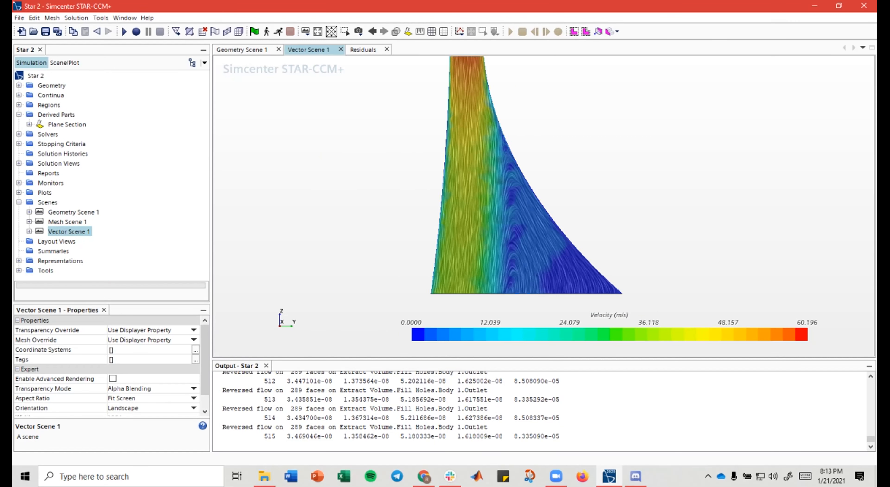
pyautogui.scroll(-2, 532, 186)
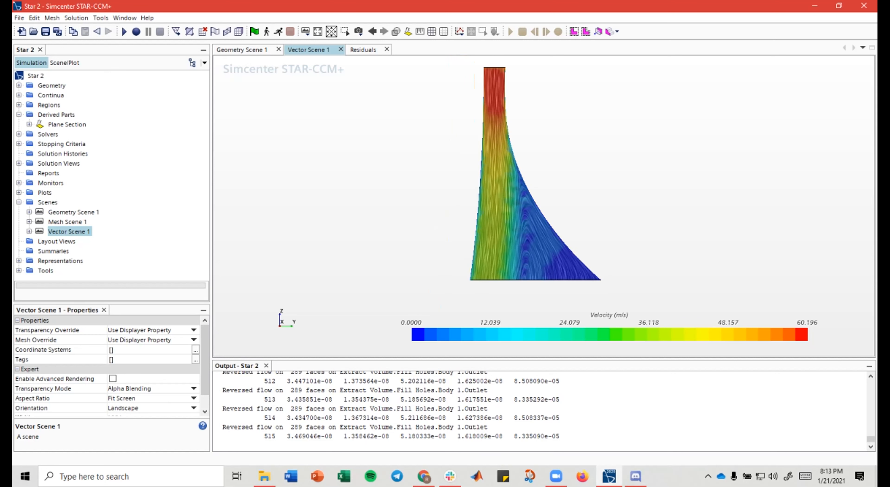
# Step: Set the Vector 1 displayer's display mode to Glyph
pyautogui.click(64, 62)
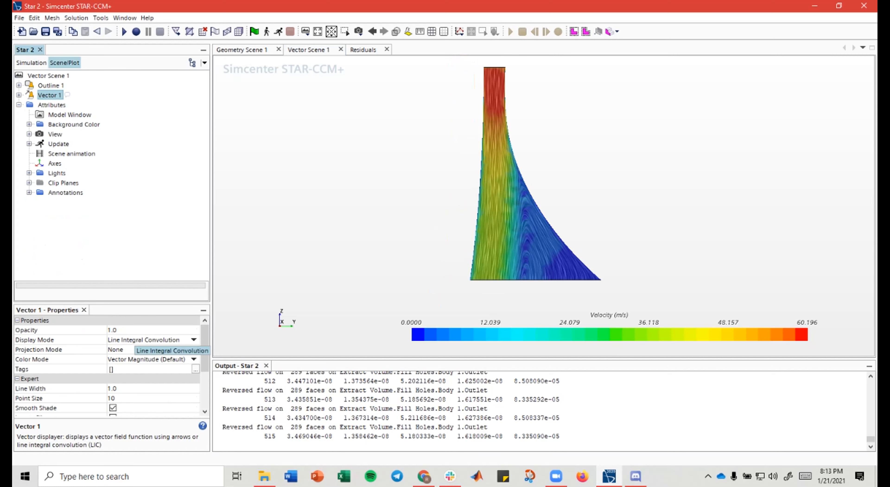
pyautogui.click(145, 340)
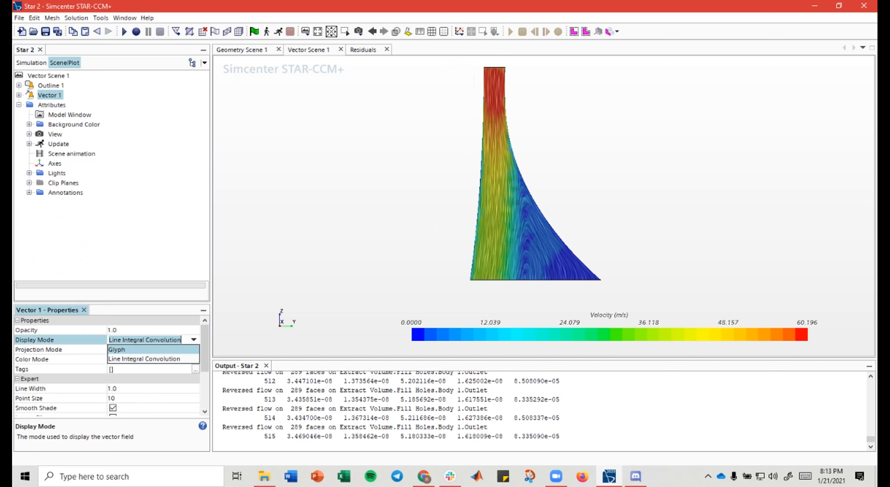
pyautogui.click(117, 349)
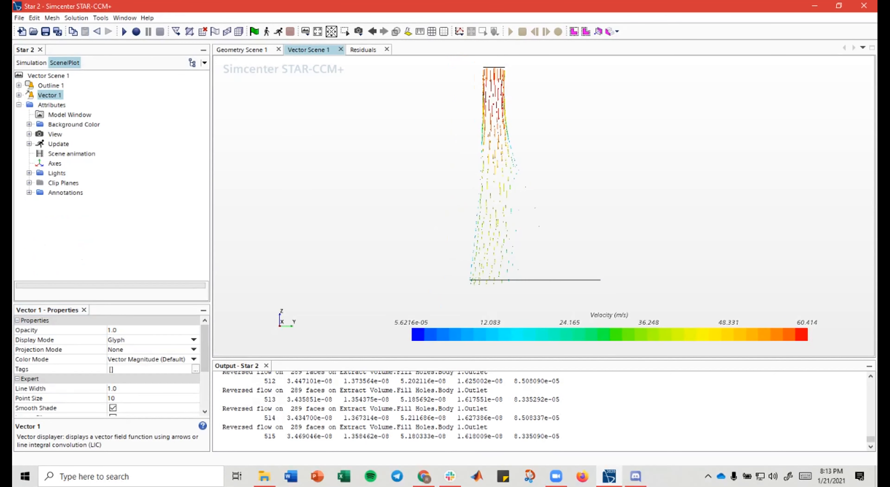
# Step: Set the relative glyph length of the Vector 1 displayer to 20%
pyautogui.moveTo(518, 193); pyautogui.dragTo(529, 187, button='right')
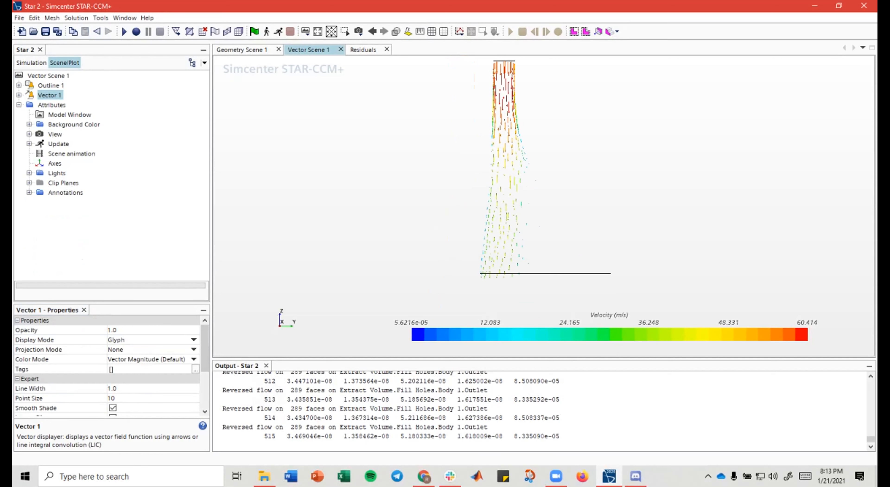
pyautogui.scroll(12, 529, 251)
pyautogui.scroll(-10, 530, 251)
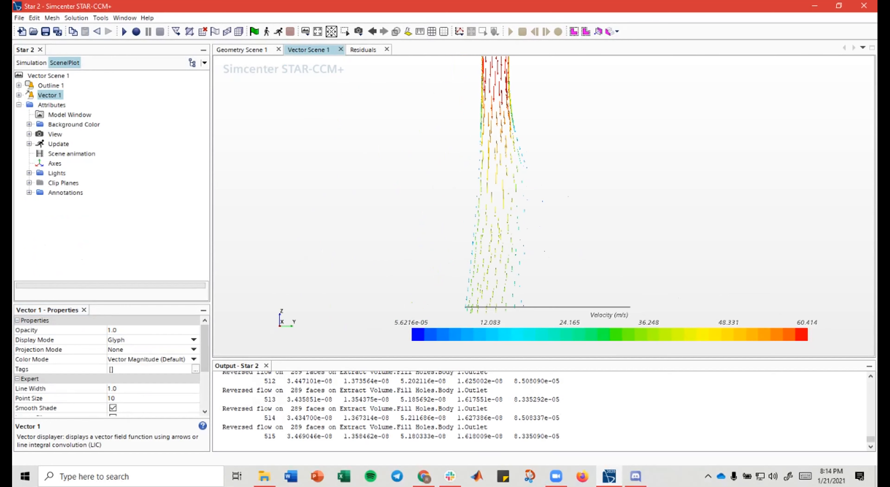
pyautogui.click(19, 96)
pyautogui.click(30, 134)
pyautogui.click(80, 144)
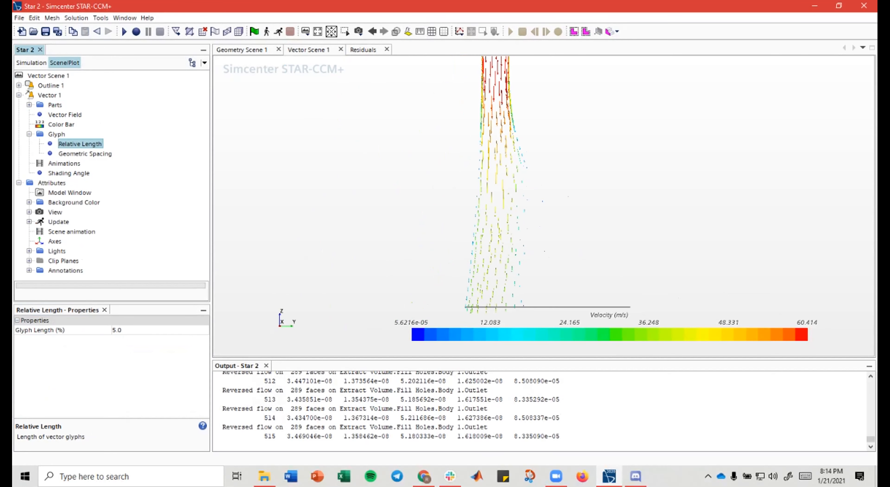
pyautogui.click(131, 330)
pyautogui.click(131, 330)
pyautogui.write('20')
pyautogui.press('Return')
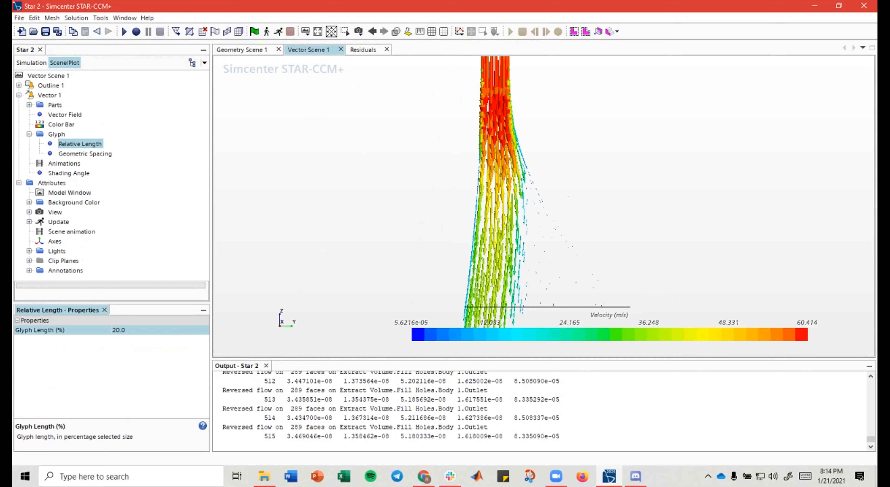
# Step: Examine the direction and size of the velocity arrows near the duct's wide lower end and along its curved wall
pyautogui.moveTo(568, 306); pyautogui.dragTo(526, 255, button='right')
pyautogui.scroll(10, 526, 256)
pyautogui.scroll(11, 498, 238)
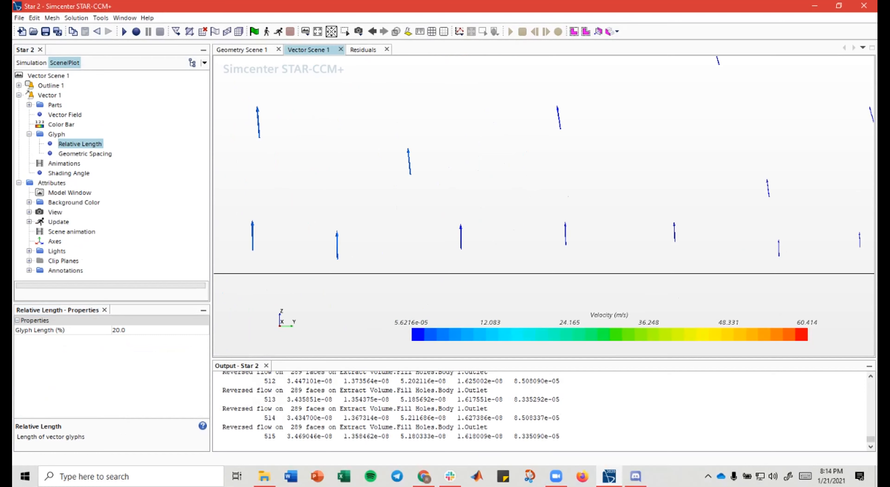
pyautogui.scroll(-8, 448, 224)
pyautogui.scroll(-10, 448, 225)
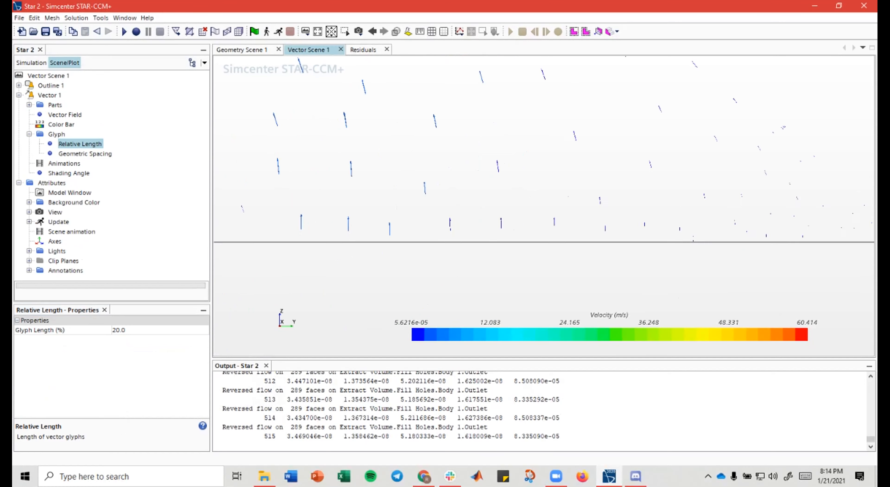
pyautogui.scroll(8, 448, 225)
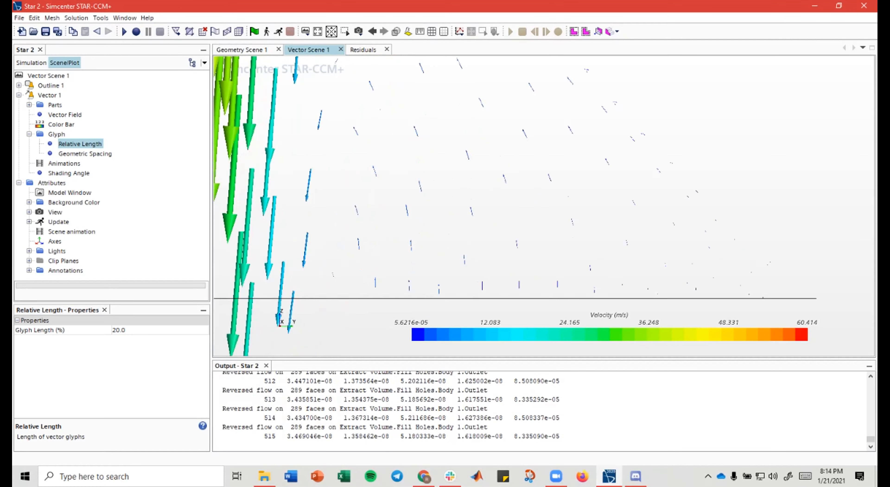
pyautogui.scroll(-10, 449, 225)
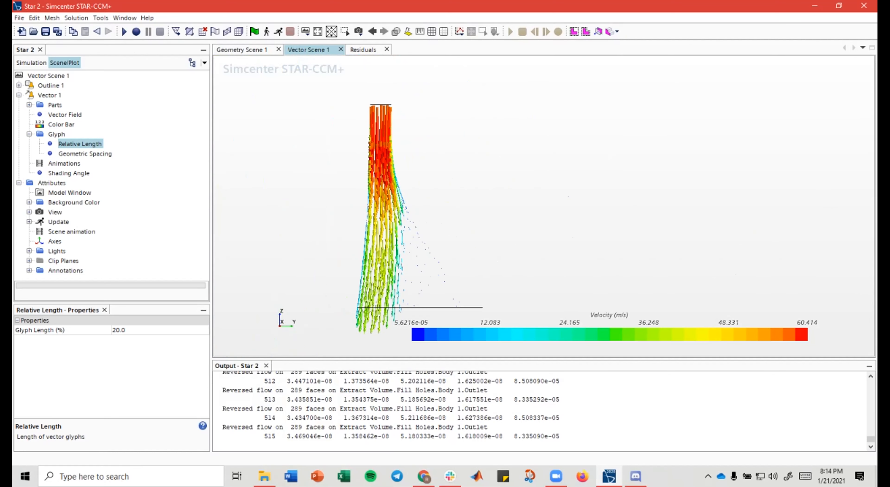
pyautogui.scroll(10, 449, 225)
pyautogui.scroll(-6, 448, 225)
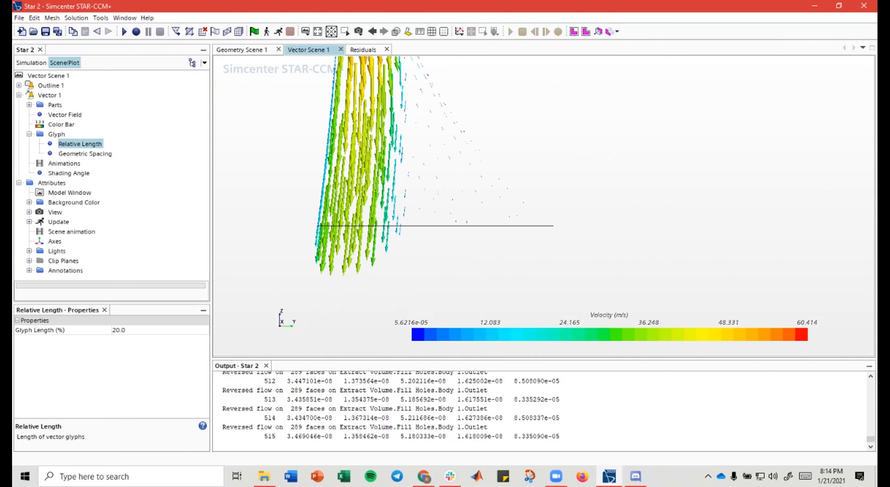
pyautogui.scroll(10, 448, 225)
pyautogui.scroll(3, 448, 224)
pyautogui.scroll(-10, 374, 207)
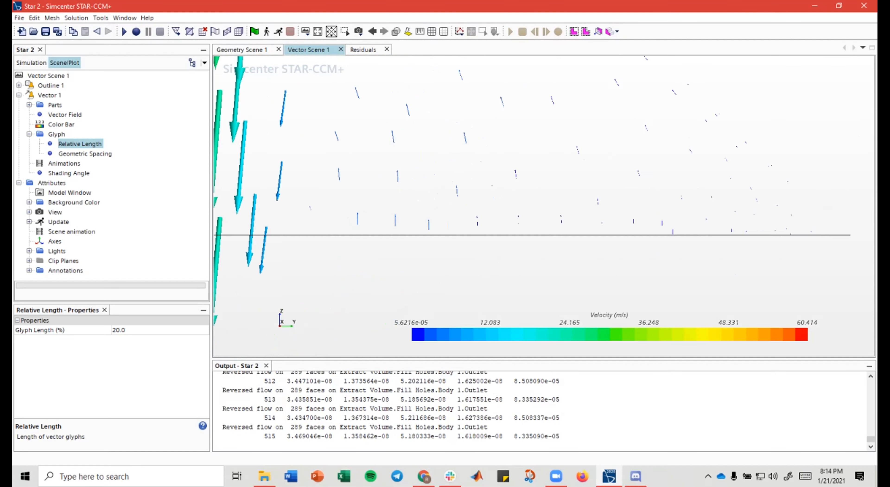
pyautogui.scroll(-1, 375, 208)
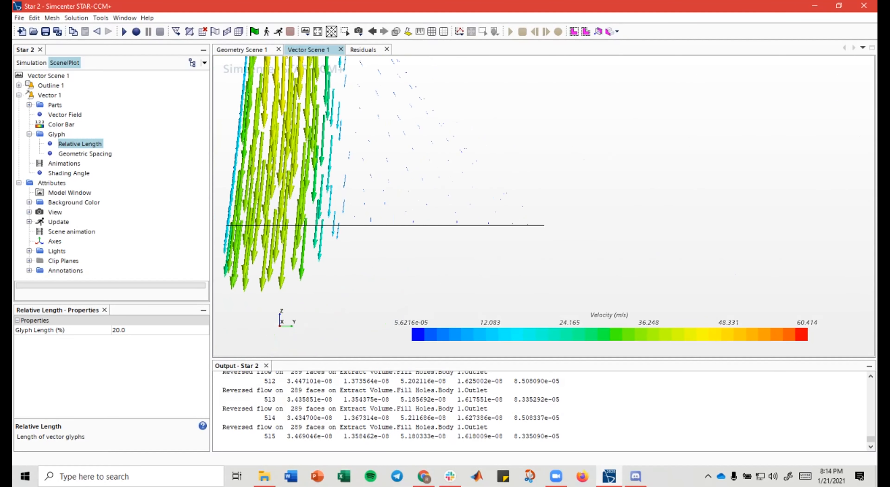
pyautogui.scroll(8, 374, 207)
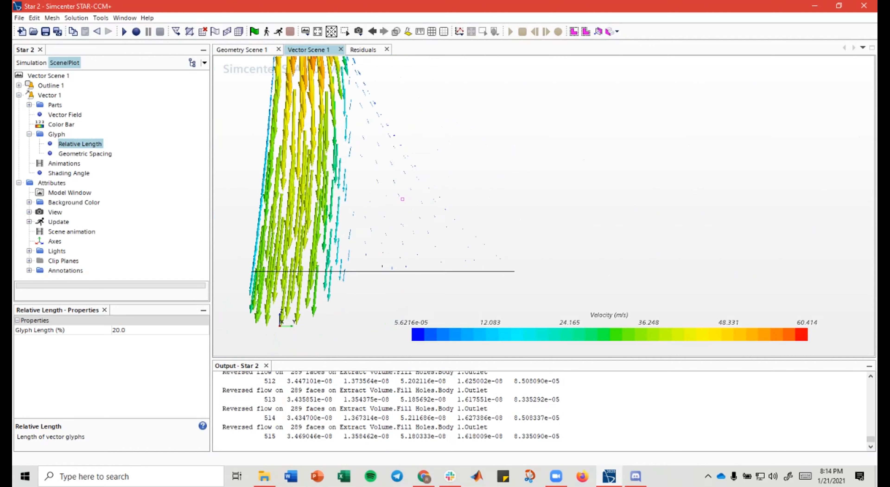
pyautogui.scroll(-8, 374, 207)
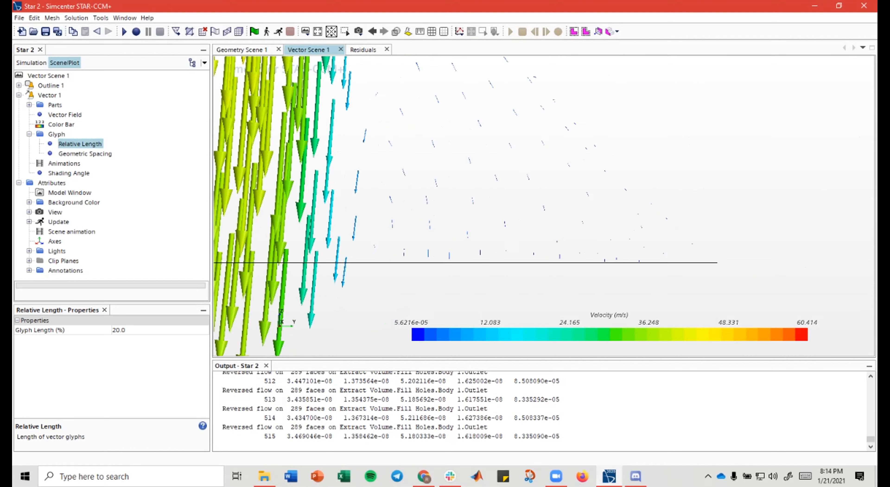
pyautogui.moveTo(375, 208); pyautogui.dragTo(362, 211, button='middle')
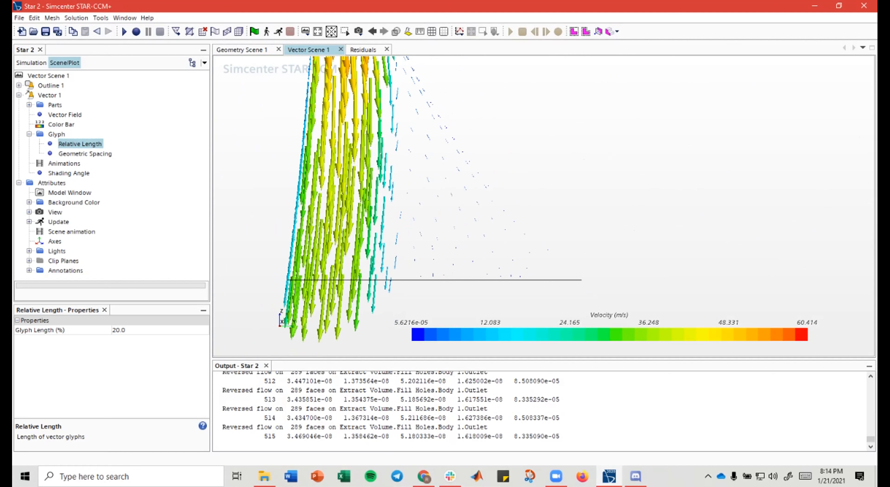
pyautogui.moveTo(362, 211); pyautogui.dragTo(372, 290, button='right')
pyautogui.moveTo(372, 290); pyautogui.dragTo(341, 221, button='middle')
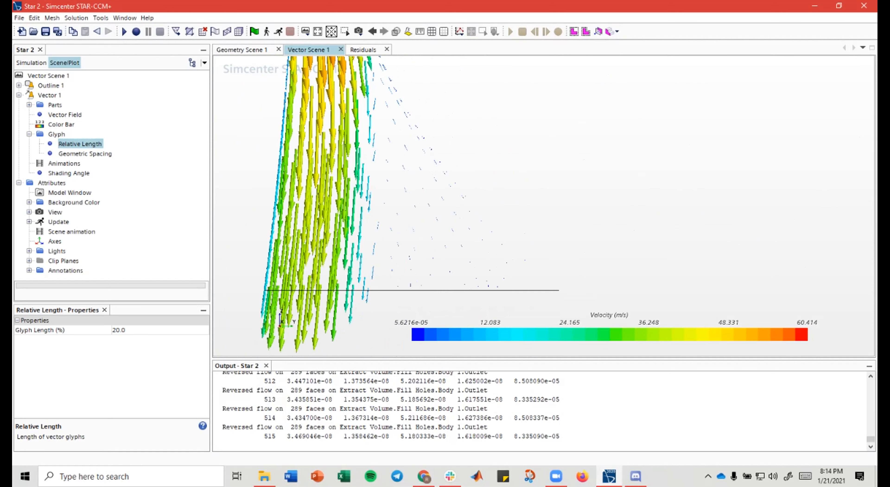
pyautogui.moveTo(341, 221); pyautogui.dragTo(438, 215, button='right')
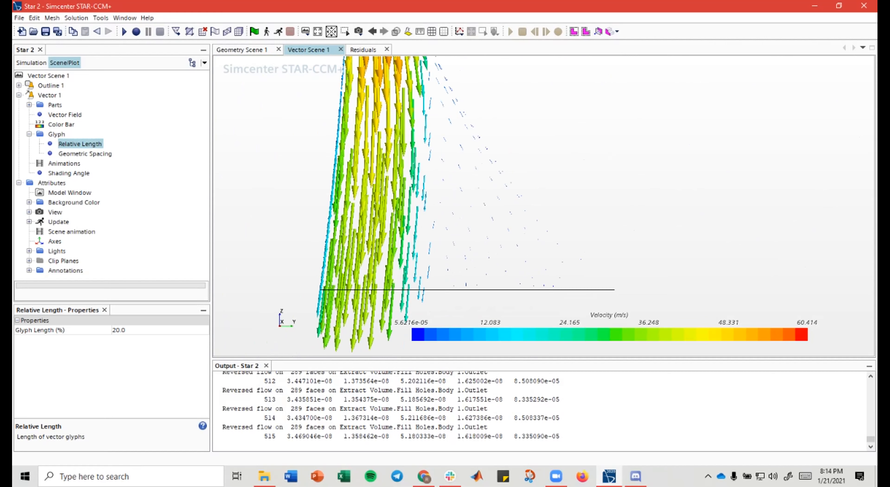
pyautogui.scroll(-5, 362, 209)
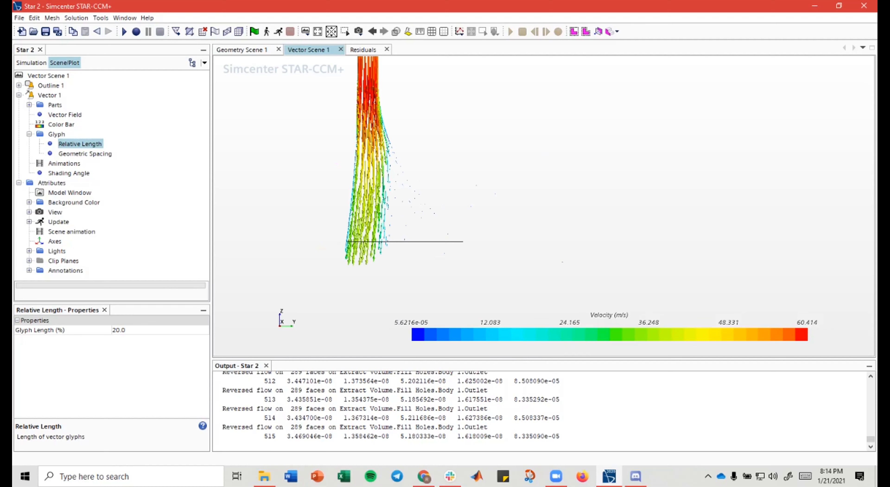
# Step: Return to the simulation tree, collapse the Scenes node and recentre the duct in the vector scene
pyautogui.click(31, 62)
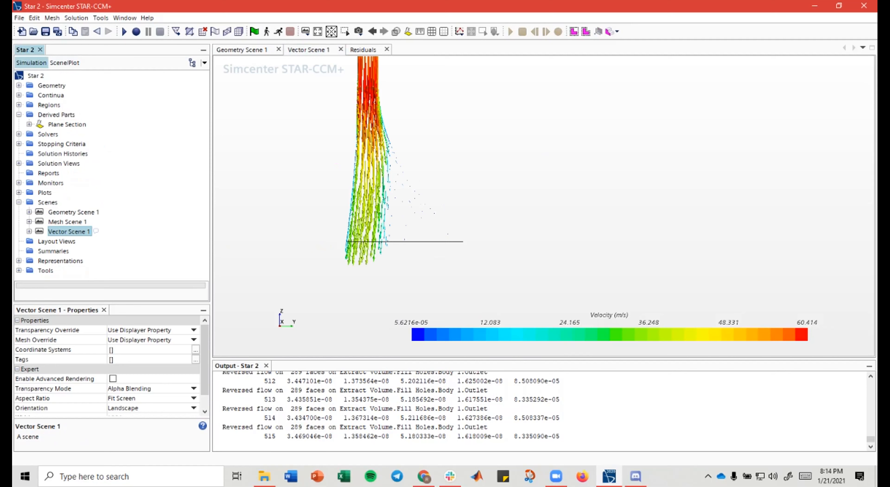
pyautogui.click(19, 202)
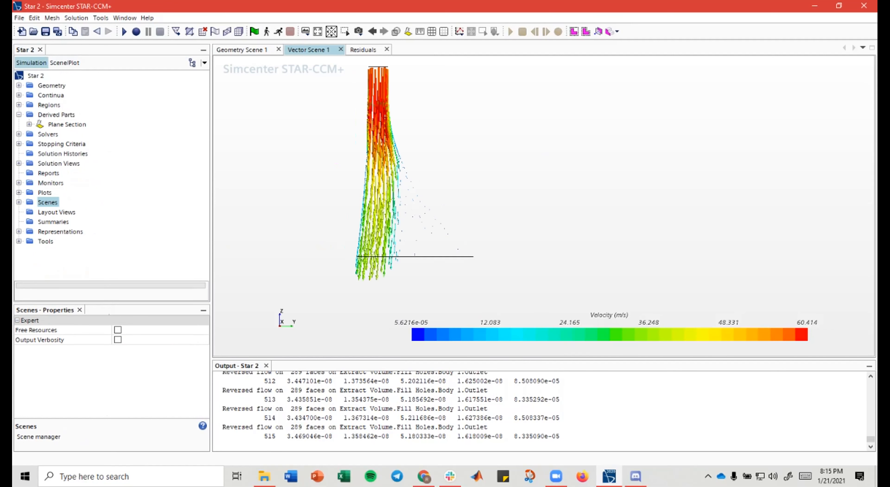
pyautogui.moveTo(447, 169); pyautogui.dragTo(490, 169, button='right')
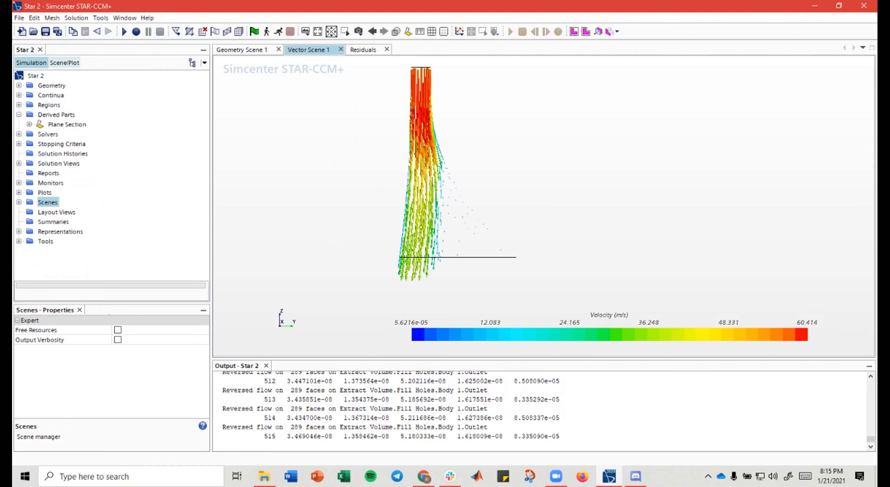
# Step: Examine the velocity arrows in the vector scene from the opposite side of the duct and return to the simulation tree
pyautogui.click(65, 63)
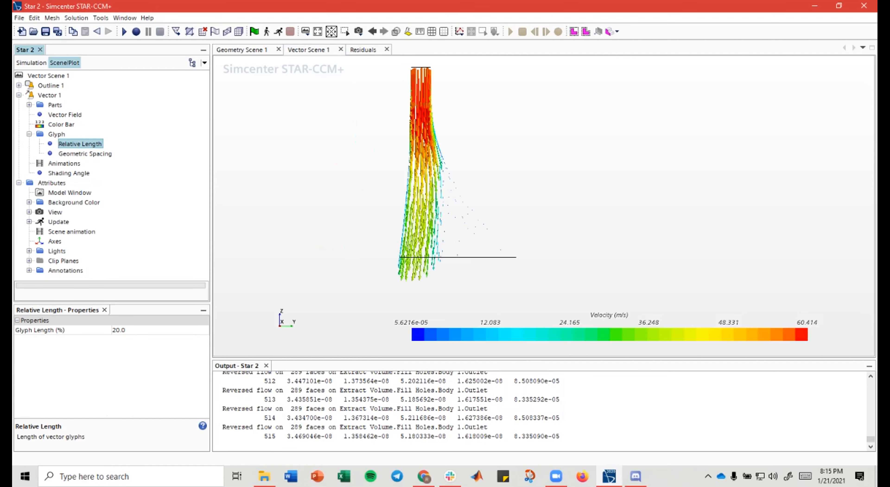
pyautogui.moveTo(438, 192); pyautogui.dragTo(304, 189)
pyautogui.moveTo(414, 191); pyautogui.dragTo(303, 173, button='right')
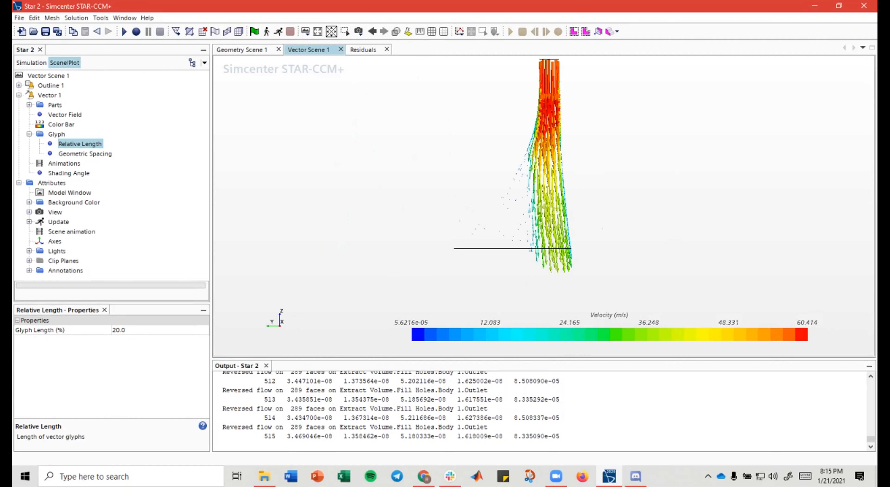
pyautogui.press('s')
pyautogui.moveTo(539, 156); pyautogui.dragTo(517, 187, button='right')
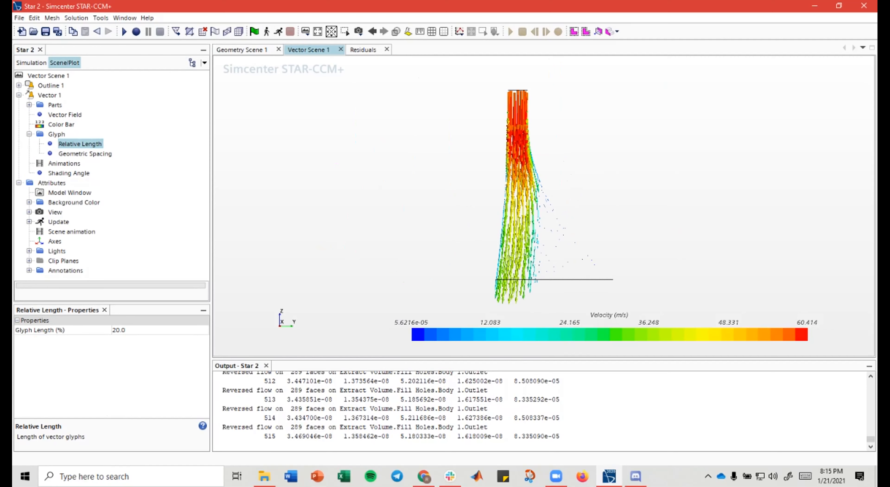
pyautogui.click(31, 62)
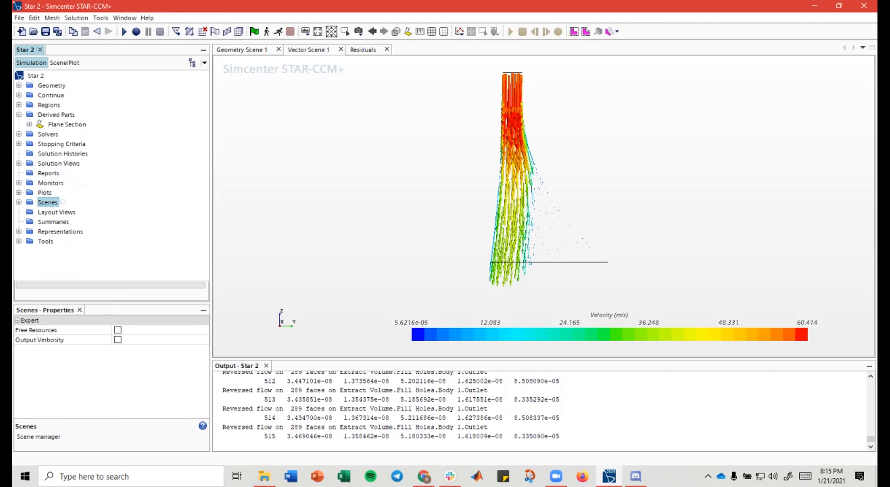
pyautogui.click(309, 50)
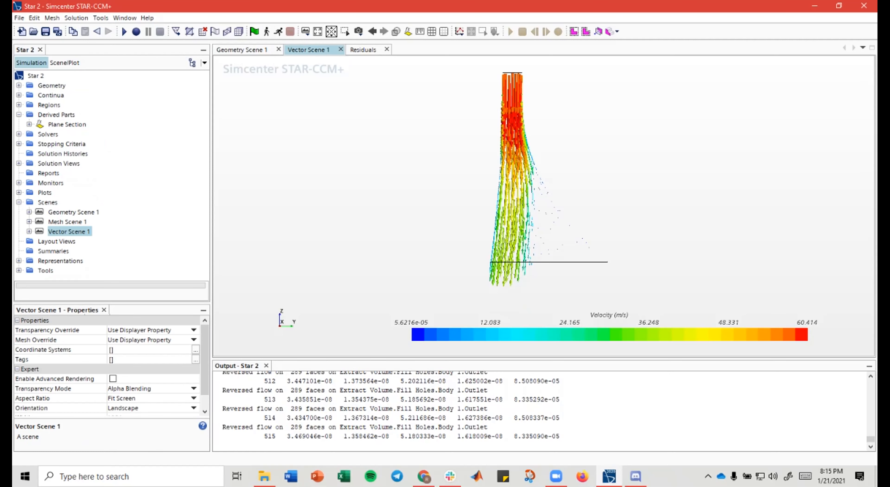
pyautogui.doubleClick(52, 202)
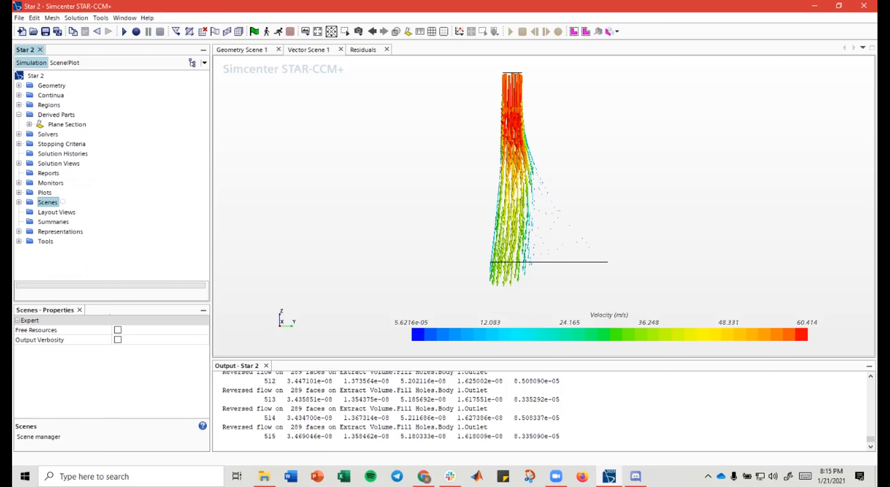
# Step: Create a new Mass Flow report from the Flow / Energy report types
pyautogui.click(65, 172)
pyautogui.rightClick(44, 174)
pyautogui.click(44, 173)
pyautogui.rightClick(44, 173)
pyautogui.moveTo(79, 181)
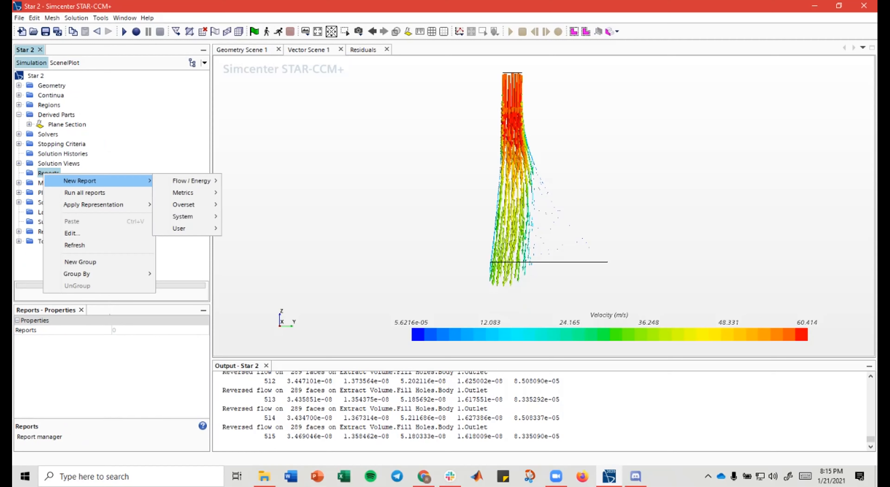
pyautogui.moveTo(191, 180)
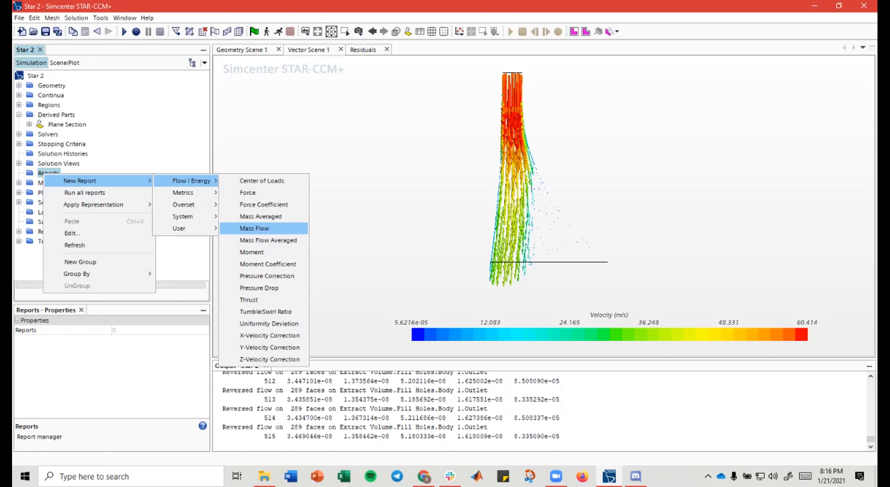
pyautogui.click(254, 229)
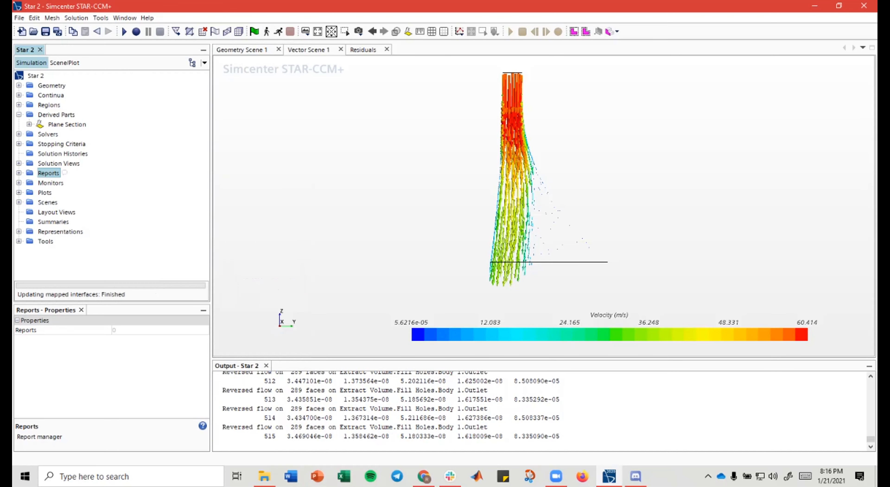
pyautogui.moveTo(543, 176); pyautogui.dragTo(530, 184, button='right')
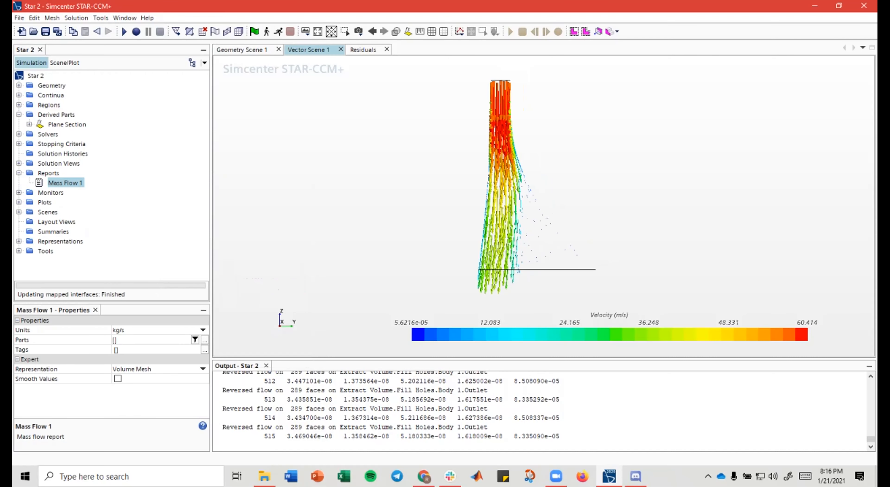
# Step: Rename the new mass flow report as Outlet Mass Flow
pyautogui.rightClick(79, 182)
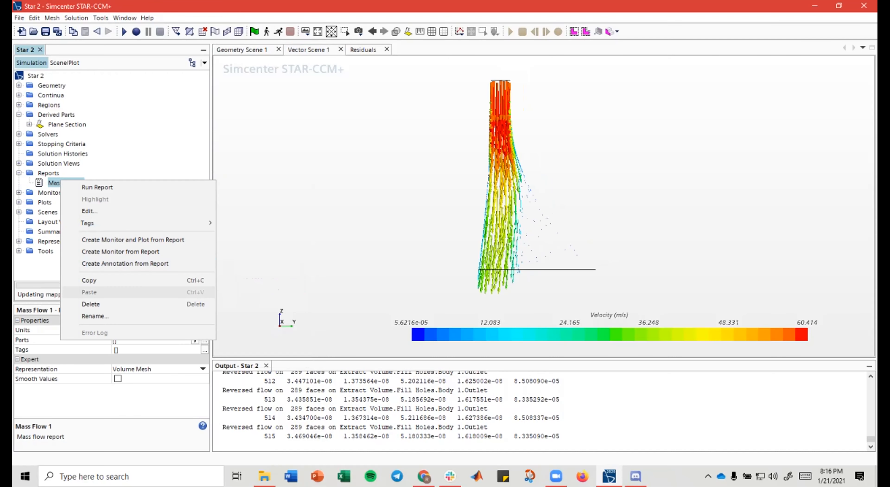
pyautogui.click(98, 314)
pyautogui.press('Right')
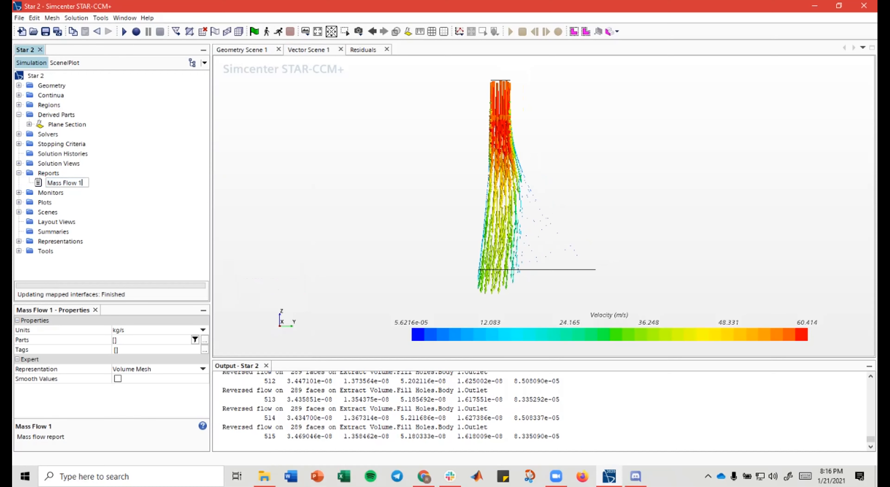
pyautogui.press('Home')
pyautogui.write('Outlet')
pyautogui.press('Return')
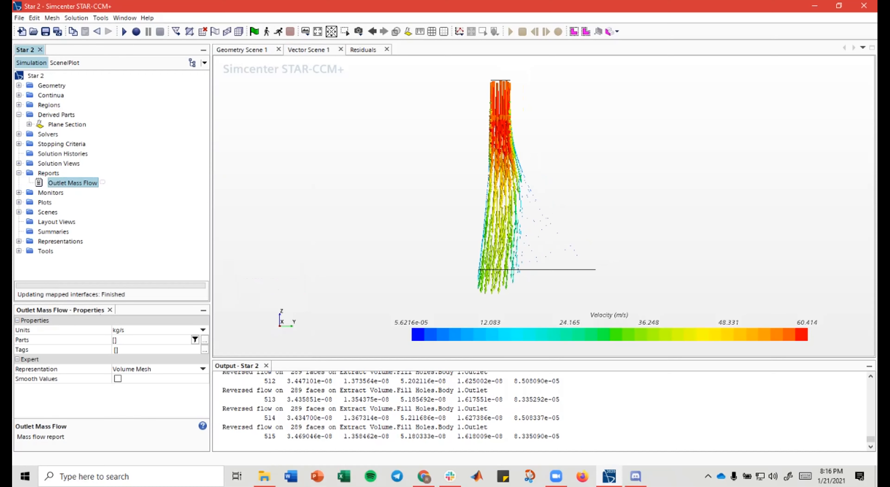
# Step: Set the units of the Outlet Mass Flow report to g/s
pyautogui.click(203, 330)
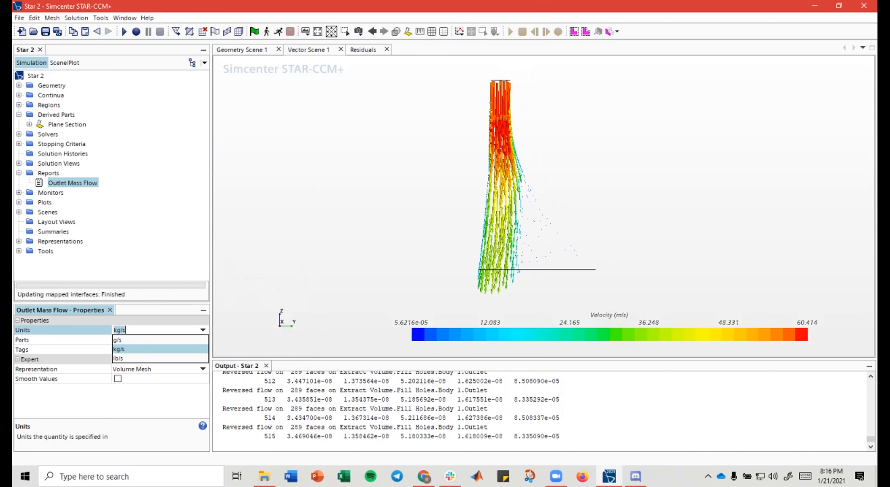
pyautogui.click(203, 330)
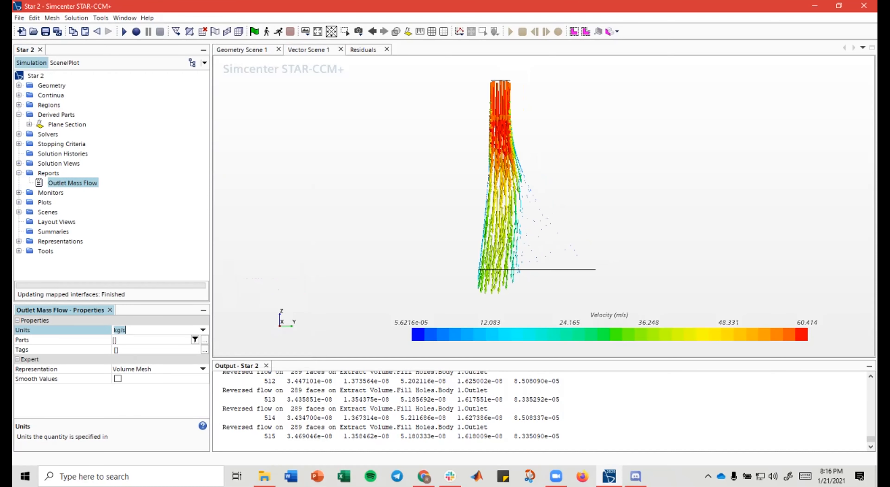
pyautogui.click(203, 330)
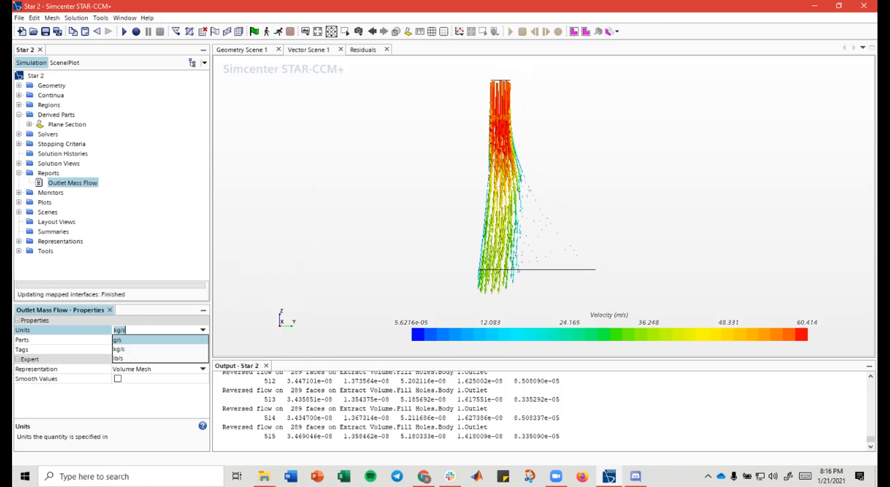
pyautogui.click(152, 339)
pyautogui.click(203, 330)
pyautogui.click(203, 330)
pyautogui.moveTo(450, 208)
pyautogui.mouseDown(button='right')
pyautogui.moveTo(451, 218)
pyautogui.moveTo(441, 208)
pyautogui.mouseUp(button='right')
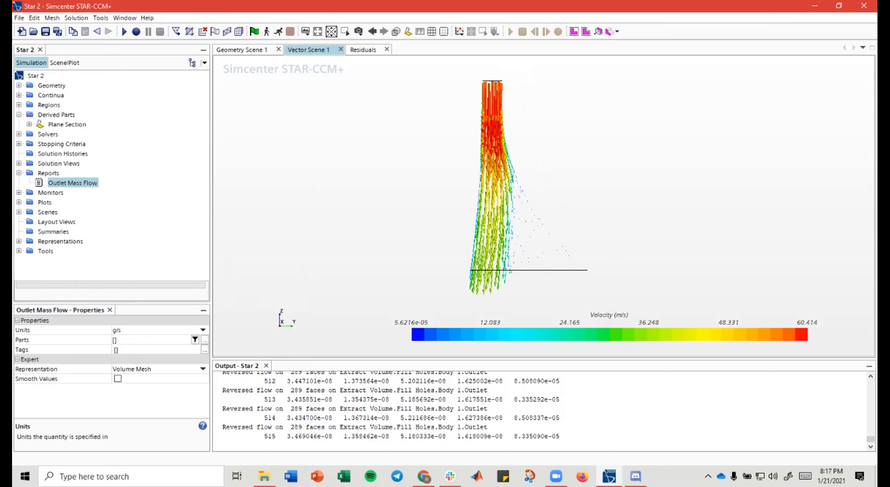
# Step: Assign the region boundary Extract Volume.Fill Holes.Body 1.Outlet as the part of the Outlet Mass Flow report
pyautogui.click(205, 340)
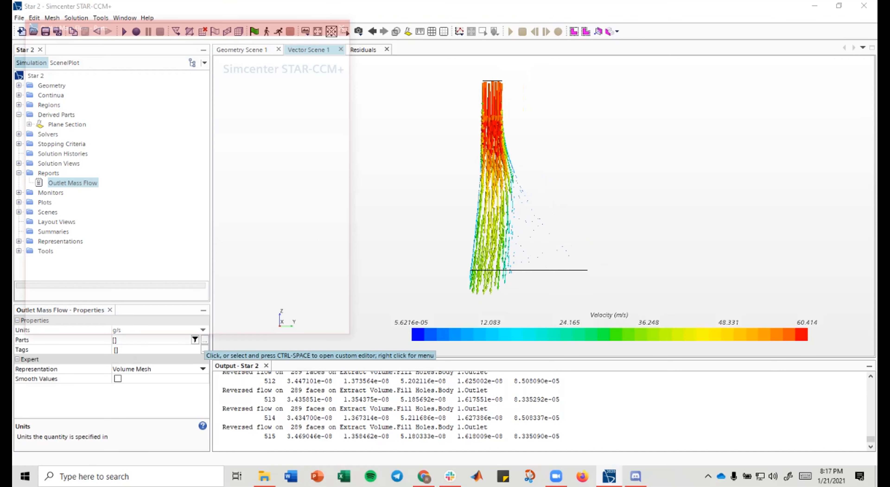
pyautogui.moveTo(163, 21); pyautogui.dragTo(221, 30)
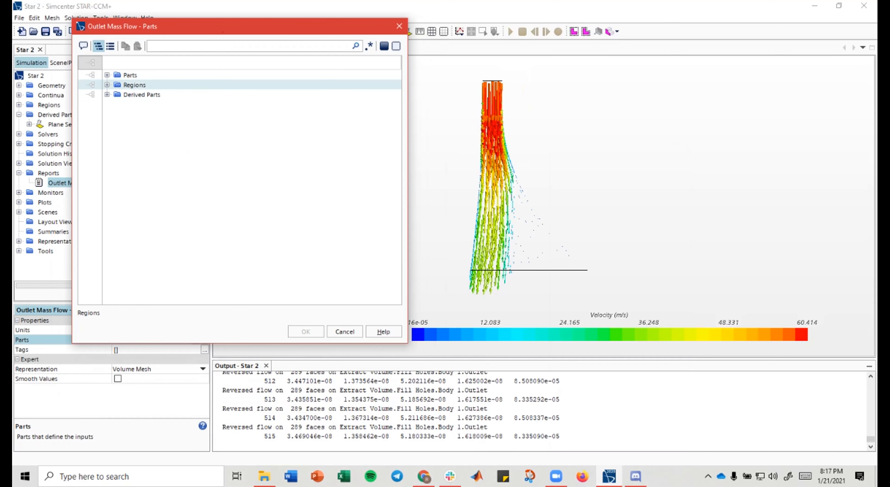
pyautogui.moveTo(156, 26); pyautogui.dragTo(167, 30)
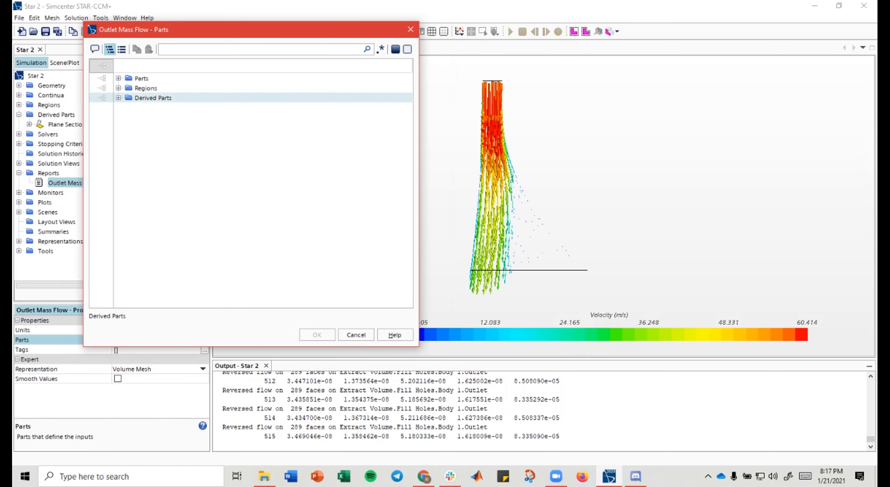
pyautogui.moveTo(328, 30); pyautogui.dragTo(280, 26)
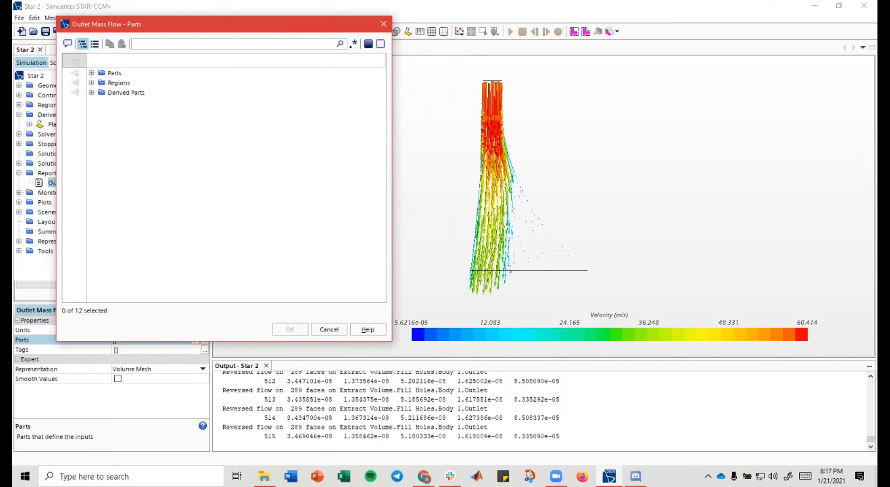
pyautogui.moveTo(164, 24)
pyautogui.mouseDown()
pyautogui.moveTo(178, 26)
pyautogui.moveTo(170, 24)
pyautogui.mouseUp()
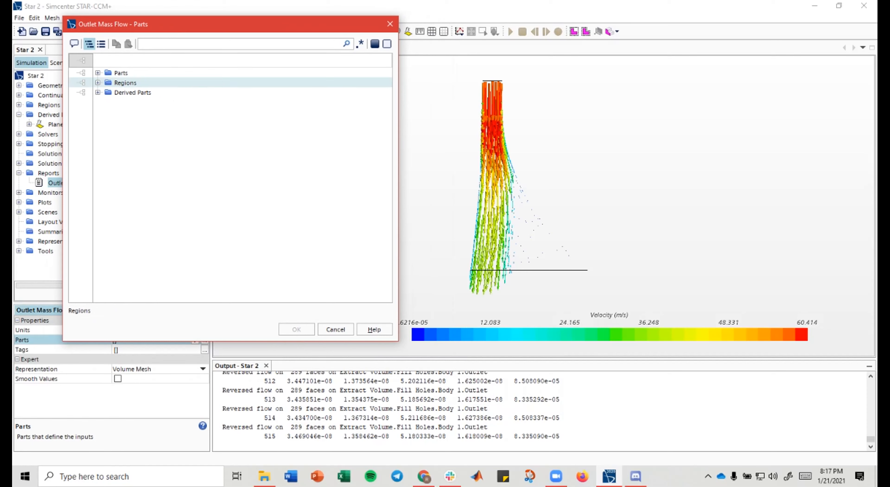
pyautogui.click(98, 82)
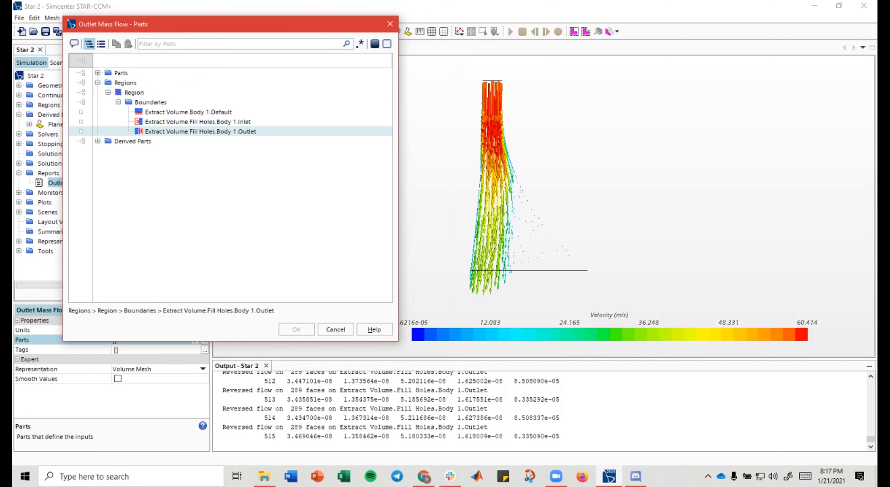
pyautogui.click(200, 132)
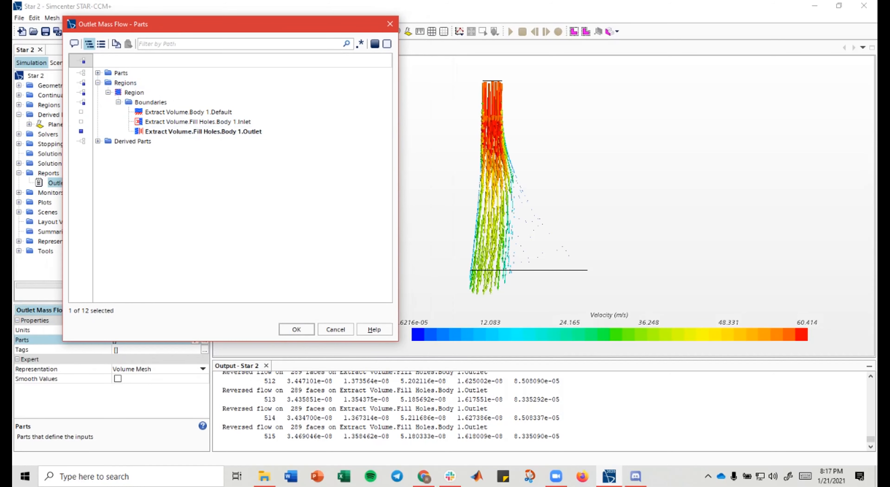
pyautogui.click(297, 329)
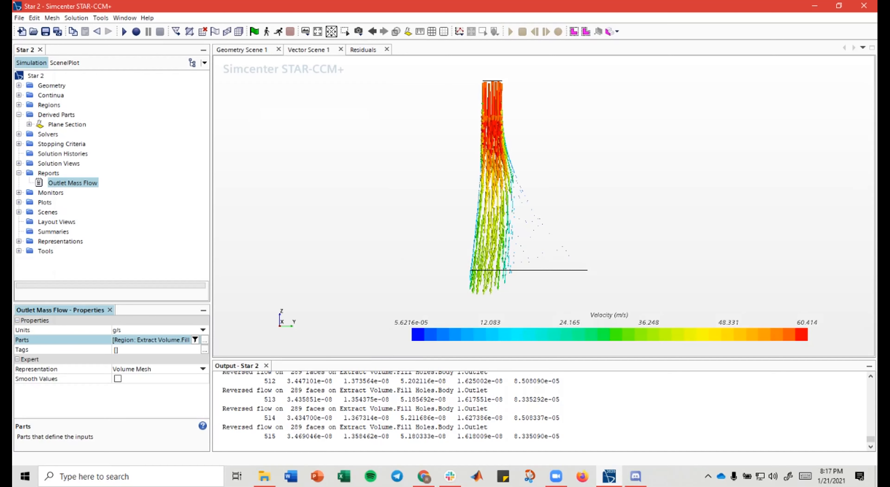
# Step: Run the Outlet Mass Flow report
pyautogui.rightClick(61, 184)
pyautogui.click(61, 184)
pyautogui.rightClick(61, 183)
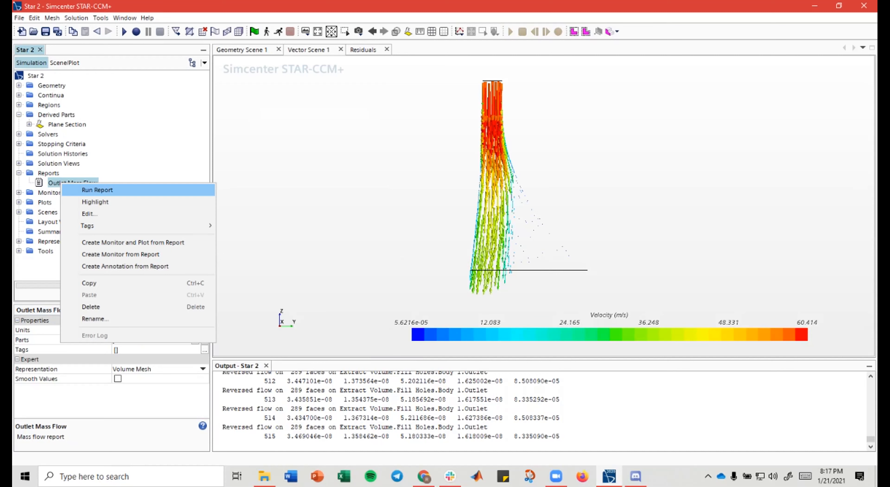
pyautogui.click(97, 189)
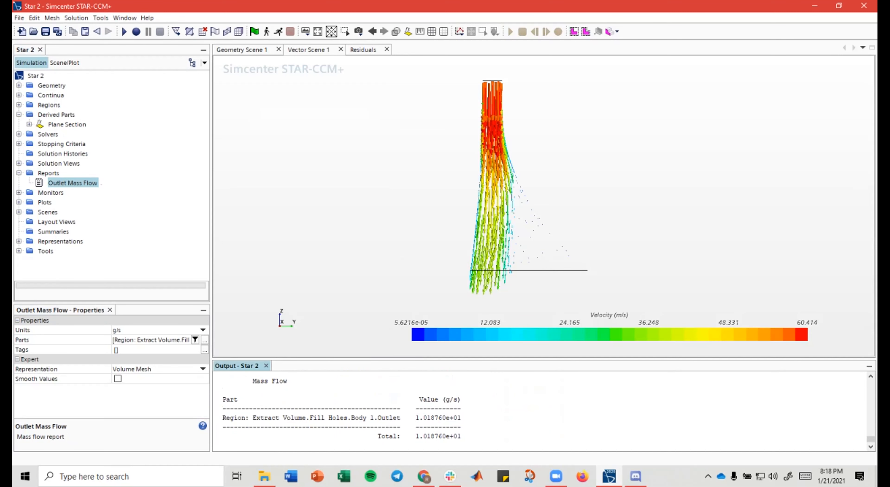
# Step: Read the total outlet mass flow in the report output, highlighting the value
pyautogui.doubleClick(419, 437)
pyautogui.click(461, 436)
pyautogui.moveTo(415, 436); pyautogui.dragTo(462, 436)
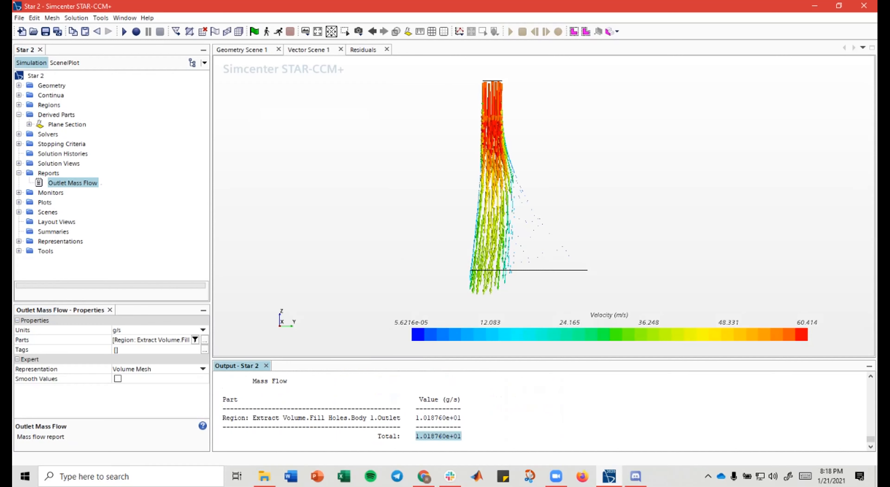
pyautogui.click(421, 436)
pyautogui.doubleClick(420, 436)
pyautogui.moveTo(420, 436); pyautogui.dragTo(427, 436)
pyautogui.click(462, 436)
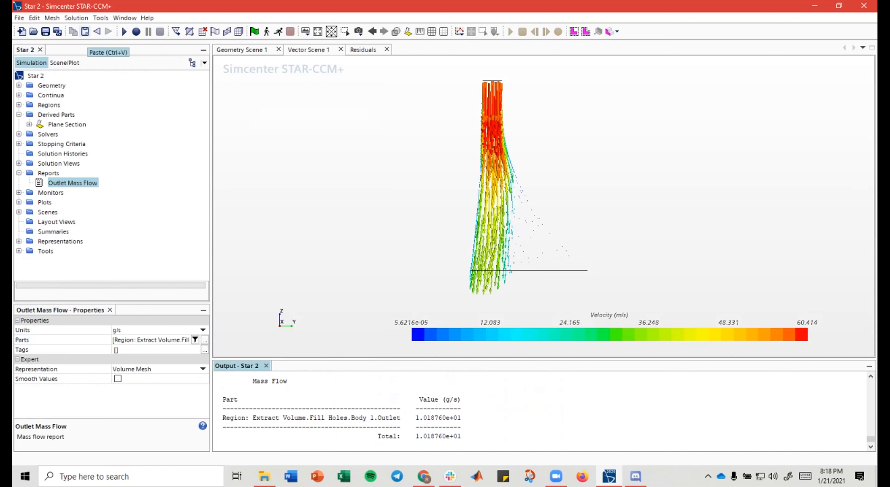
pyautogui.click(76, 17)
pyautogui.click(76, 18)
pyautogui.click(76, 17)
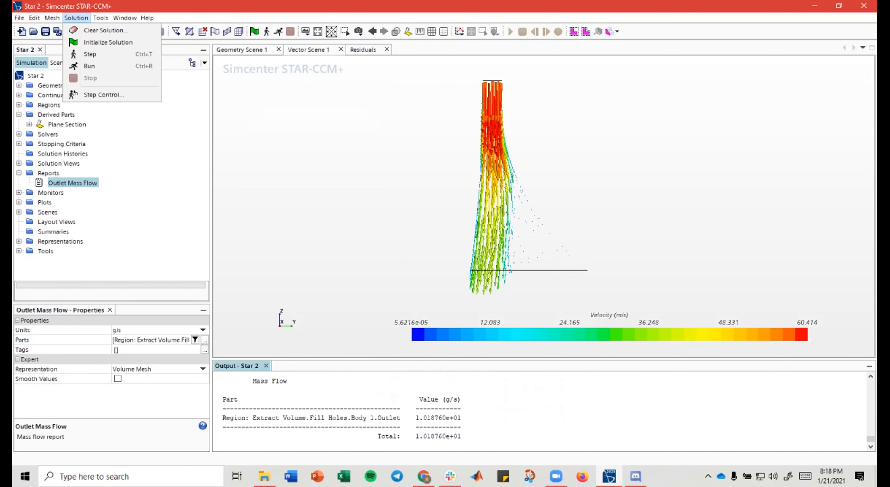
pyautogui.click(76, 18)
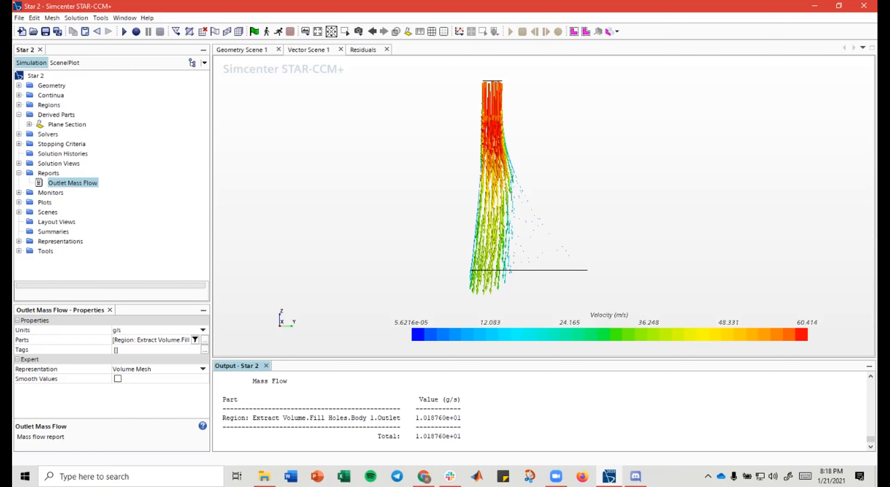
# Step: Create a monitor and plot from the Outlet Mass Flow report and return to Vector Scene 1
pyautogui.rightClick(74, 183)
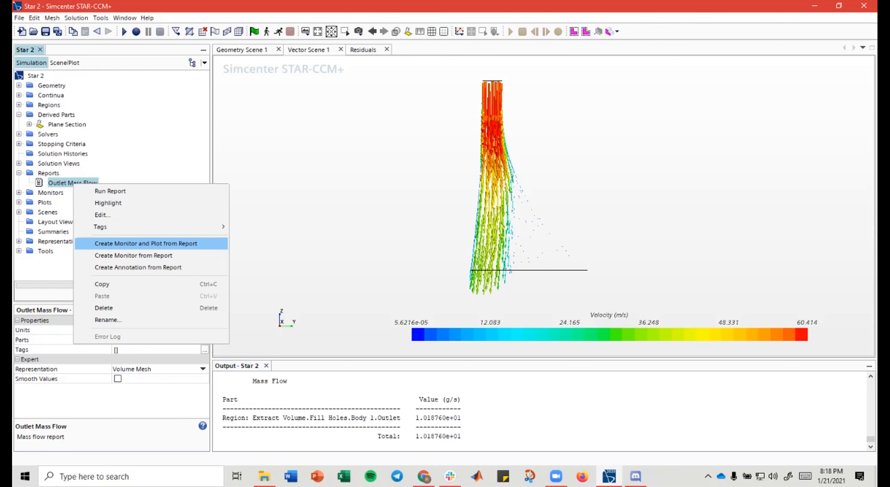
pyautogui.click(146, 243)
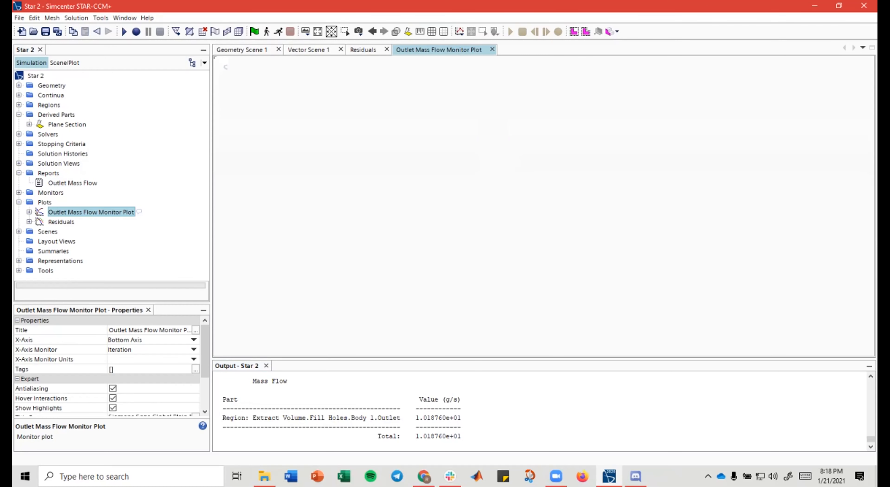
pyautogui.click(363, 50)
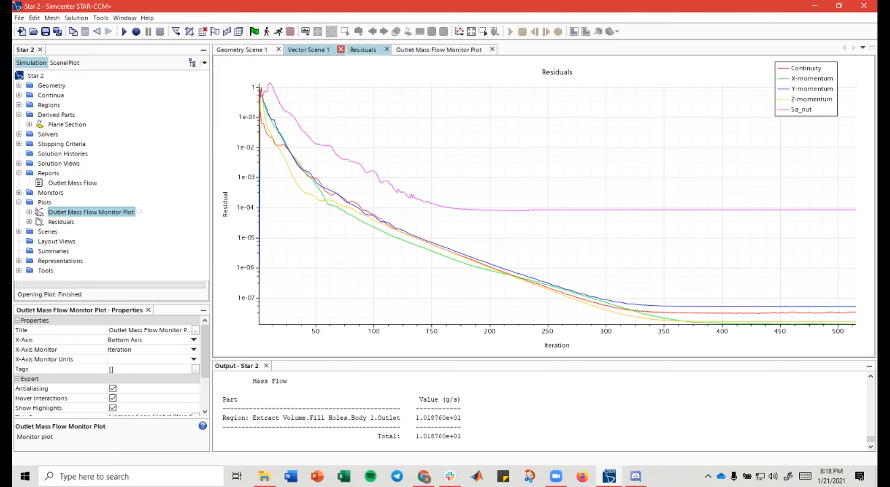
pyautogui.click(308, 50)
pyautogui.moveTo(539, 171)
pyautogui.mouseDown(button='right')
pyautogui.moveTo(516, 168)
pyautogui.moveTo(525, 178)
pyautogui.moveTo(544, 171)
pyautogui.mouseUp(button='right')
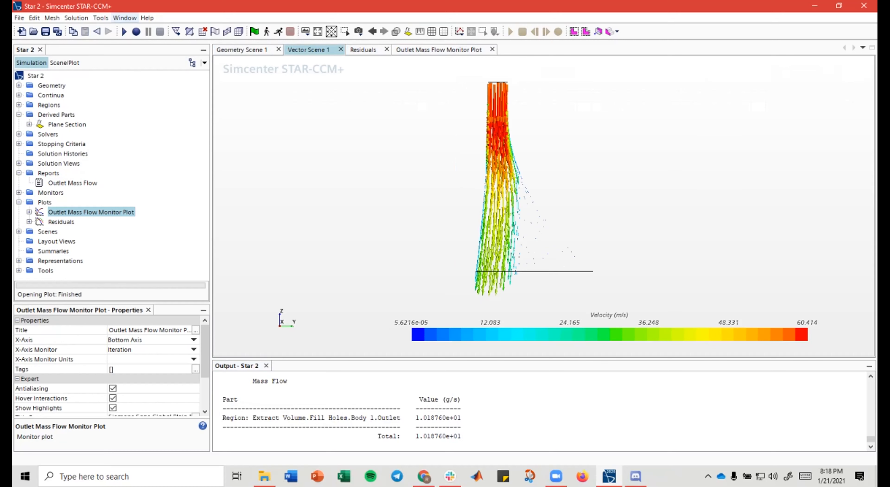
# Step: Clear the existing solution, including its fields, without resetting the mesh
pyautogui.click(76, 18)
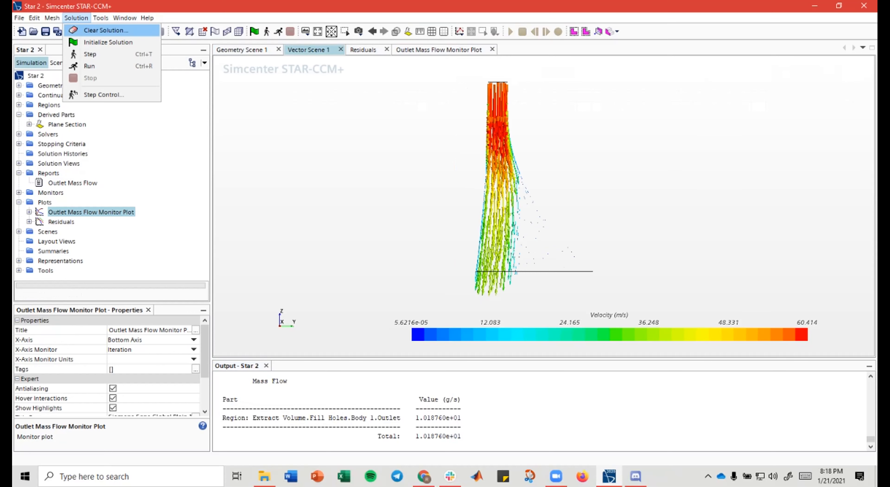
pyautogui.click(76, 17)
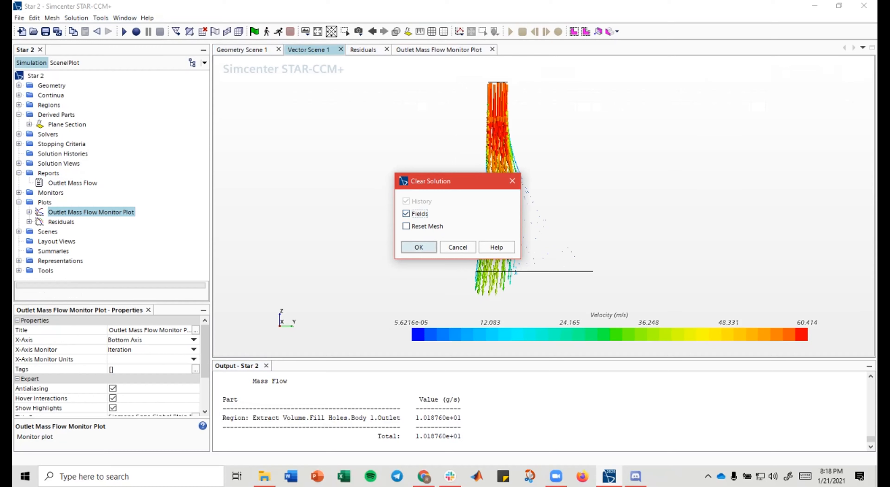
pyautogui.click(418, 247)
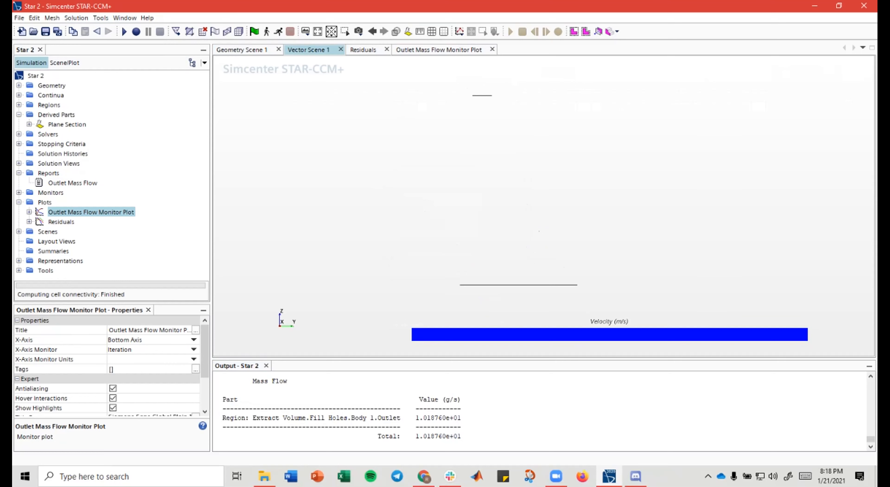
# Step: Place the Outlet Mass Flow Monitor Plot side by side with the Residuals plot and rerun the simulation
pyautogui.click(439, 50)
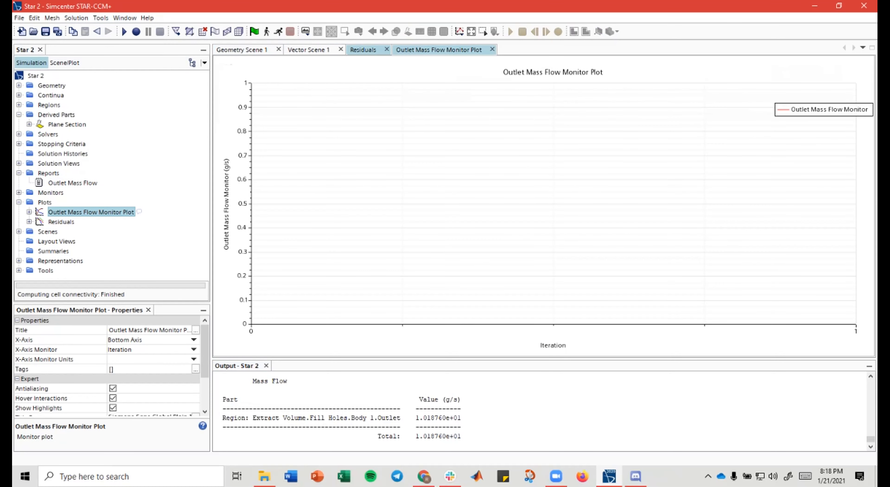
pyautogui.click(362, 50)
pyautogui.moveTo(414, 50); pyautogui.dragTo(873, 146)
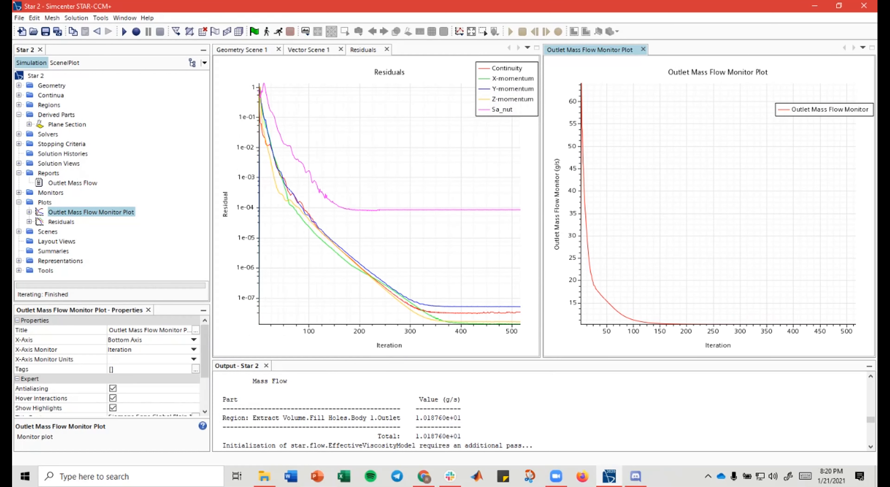
# Step: Review the solver output through to the final iterations and compare it with the outlet mass flow curve
pyautogui.scroll(-6, 760, 411)
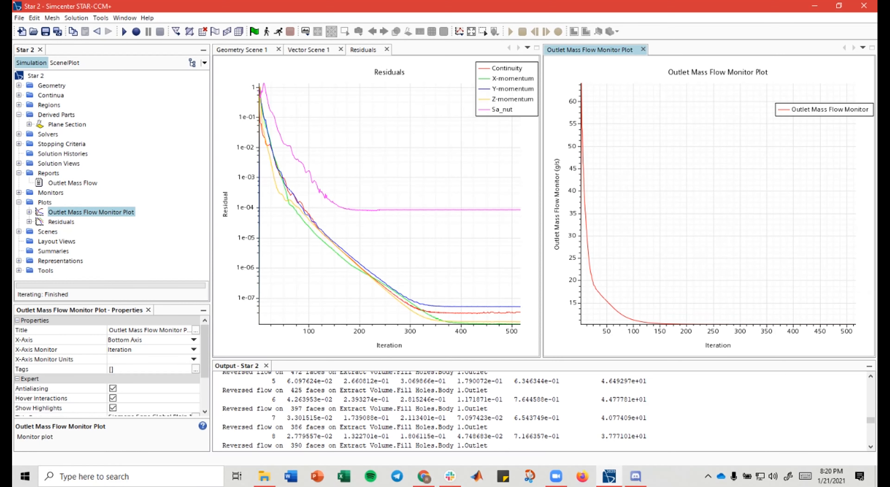
pyautogui.moveTo(871, 420); pyautogui.dragTo(871, 442)
pyautogui.moveTo(747, 324)
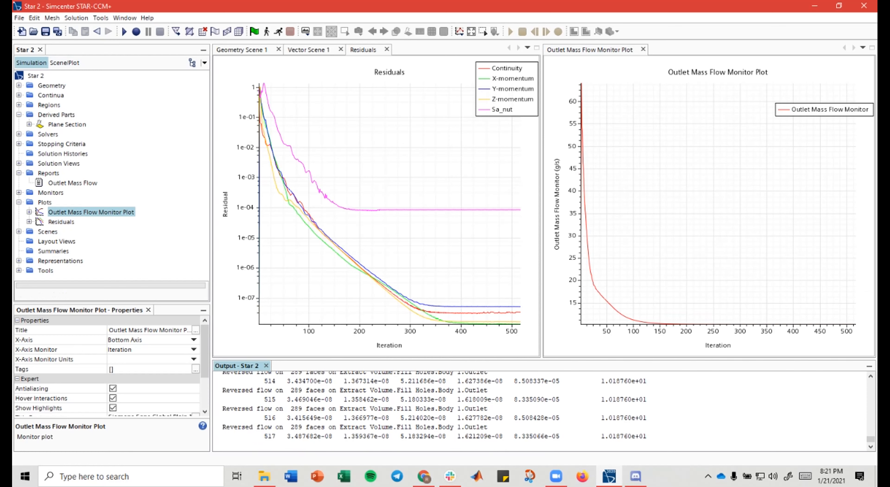
# Step: Set the minimum of the Outlet Mass Flow Monitor Plot's left axis to 0 and inspect the curve's converged portion
pyautogui.click(748, 242)
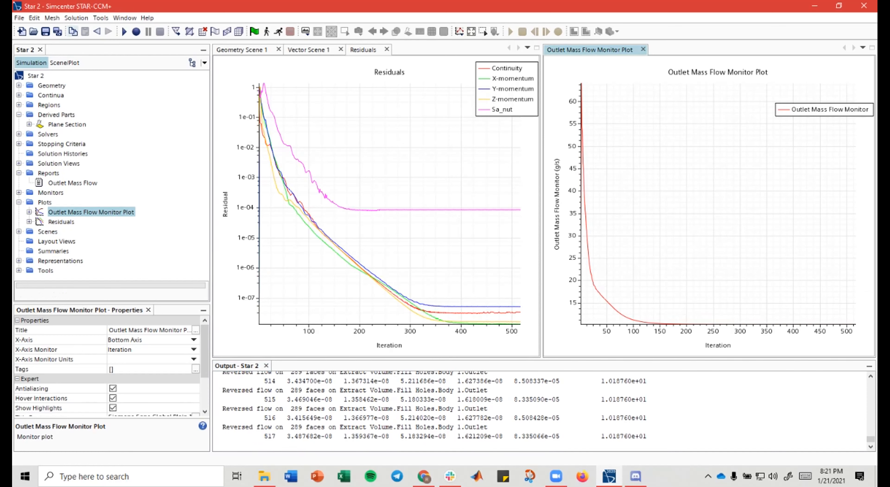
pyautogui.click(65, 62)
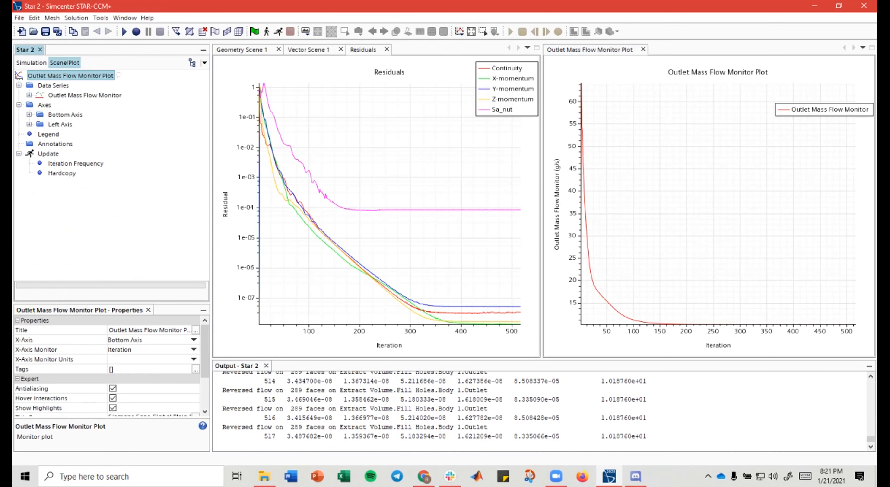
pyautogui.click(60, 124)
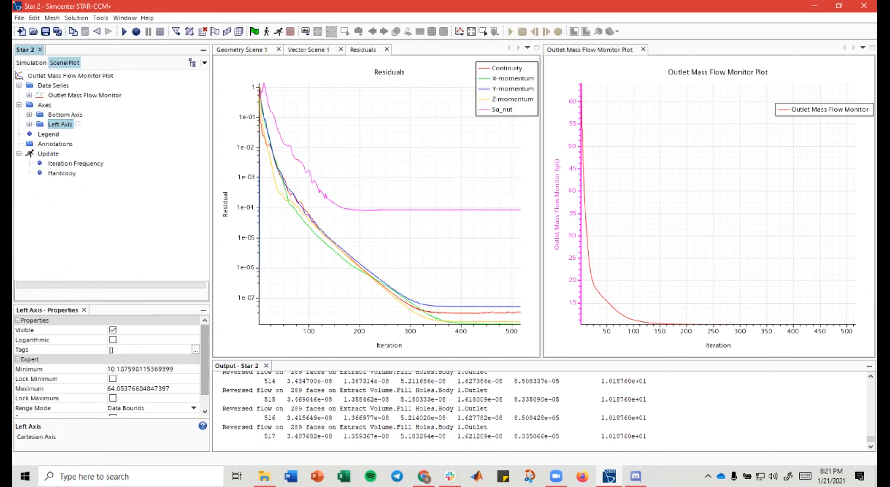
pyautogui.click(141, 369)
pyautogui.write('0')
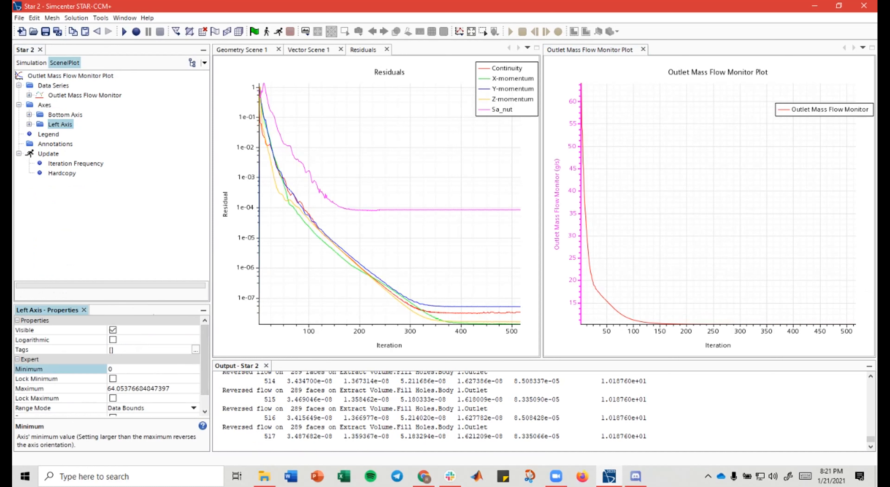
pyautogui.press('Return')
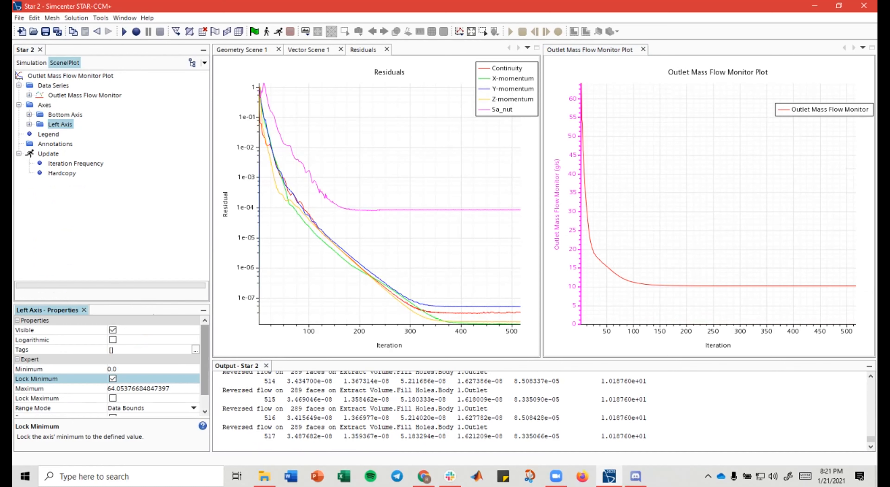
pyautogui.moveTo(836, 286)
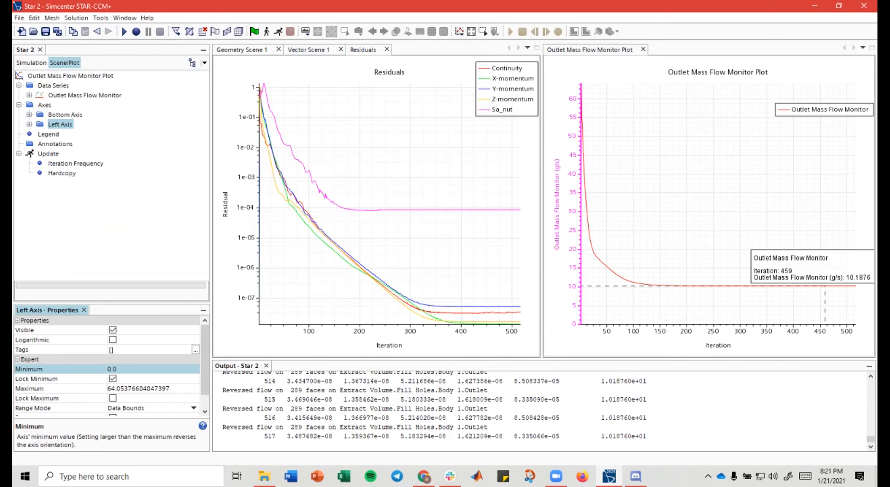
# Step: Set Vector 1 in Vector Scene 1 to the Line Integral Convolution display mode and enlarge the duct for inspection
pyautogui.click(309, 50)
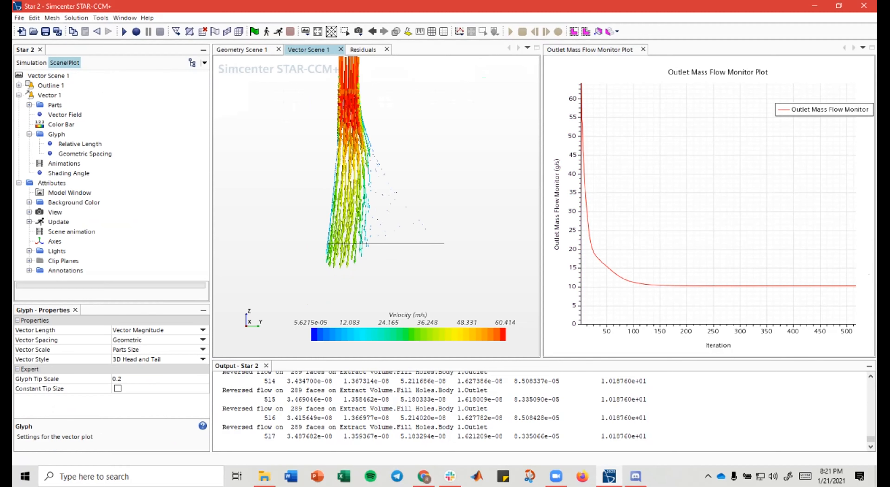
pyautogui.click(74, 202)
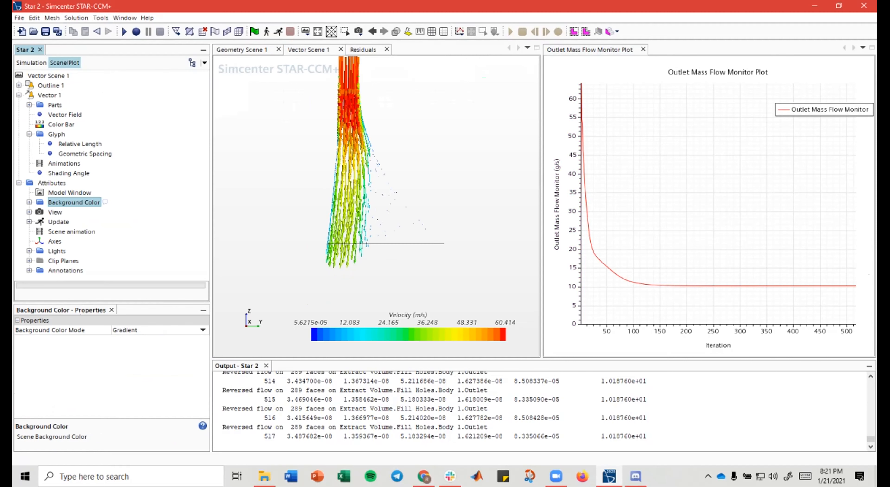
pyautogui.click(65, 114)
pyautogui.click(49, 95)
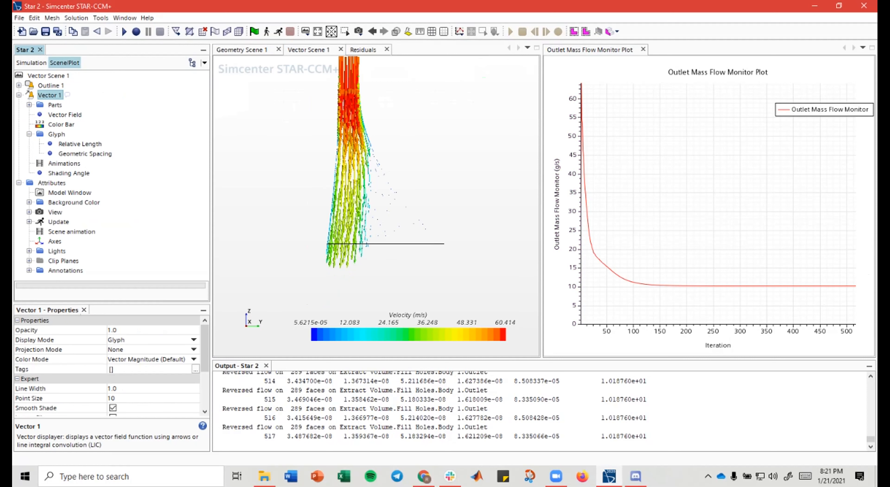
pyautogui.click(194, 339)
pyautogui.click(144, 358)
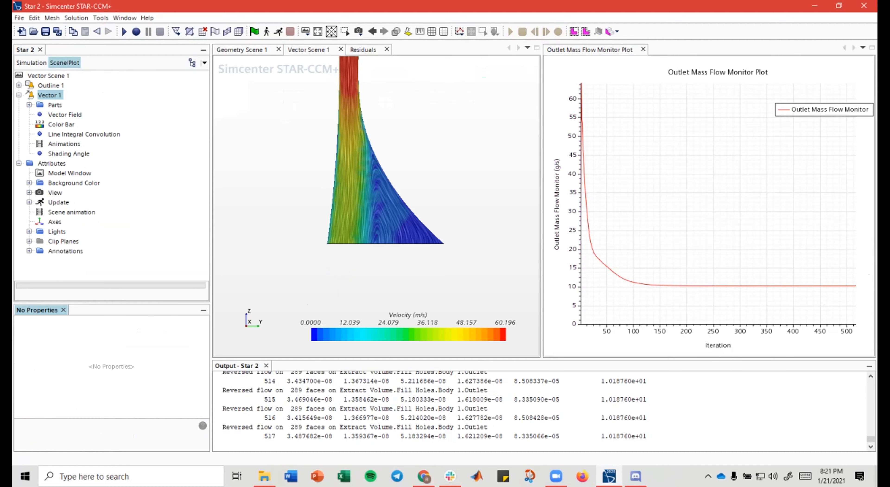
pyautogui.moveTo(369, 190); pyautogui.dragTo(379, 226, button='right')
pyautogui.scroll(1, 378, 225)
pyautogui.scroll(1, 379, 225)
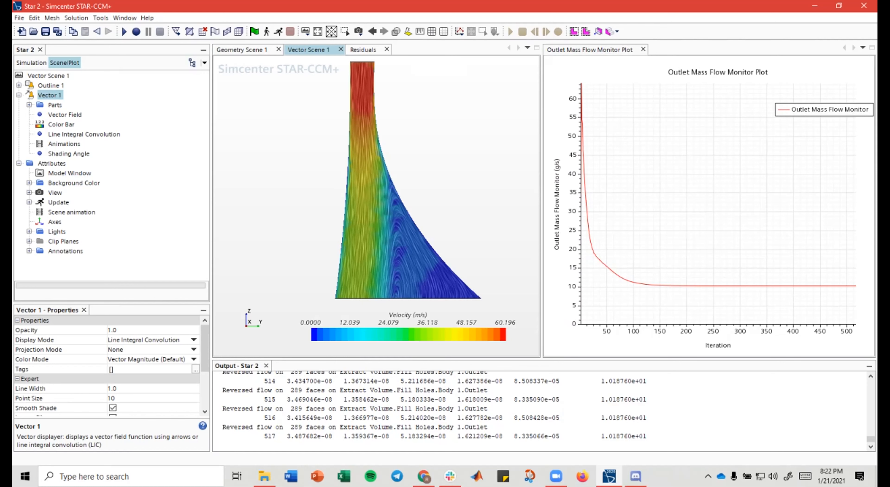
pyautogui.moveTo(366, 202); pyautogui.dragTo(385, 282)
pyautogui.moveTo(382, 202); pyautogui.dragTo(403, 274)
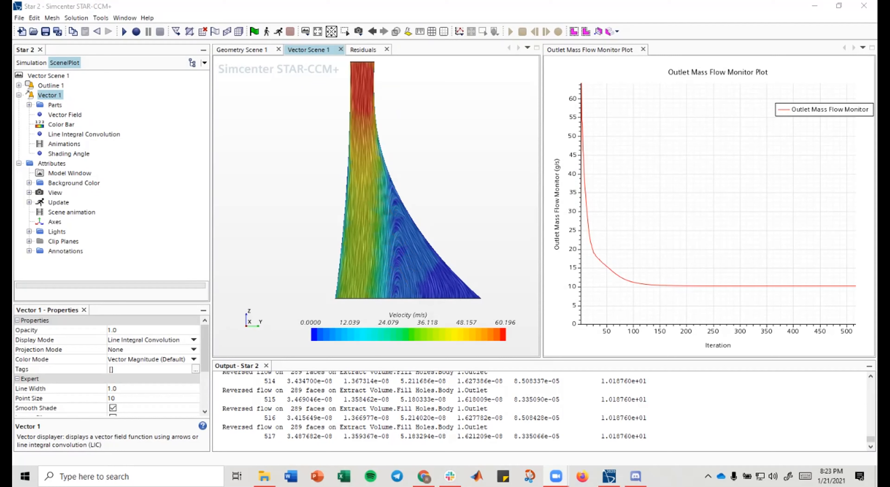
# Step: Load the simulation file InternalFlowBlock_WithVein.sim from the Tutorial folder
pyautogui.hotkey('alt', 'Tab')
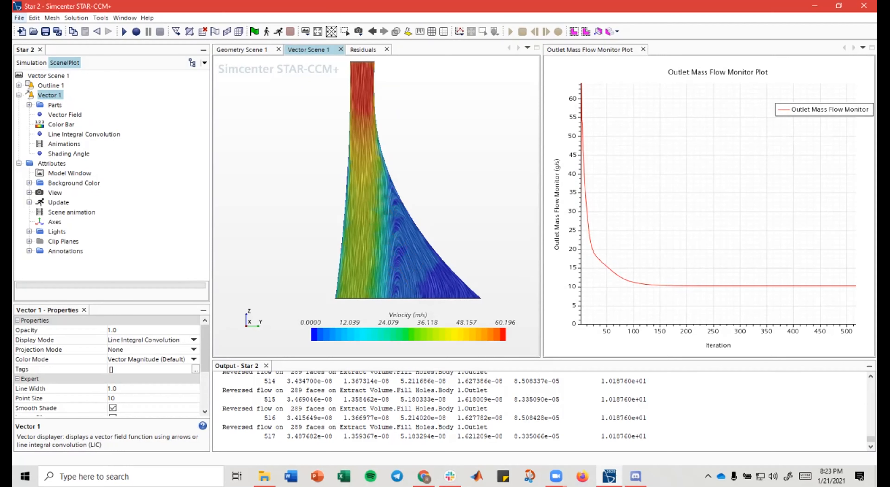
pyautogui.click(19, 18)
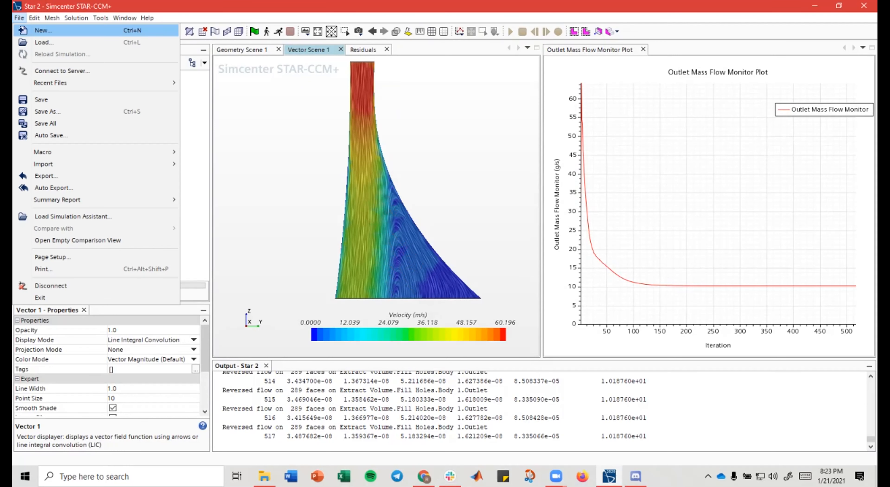
pyautogui.press('Down')
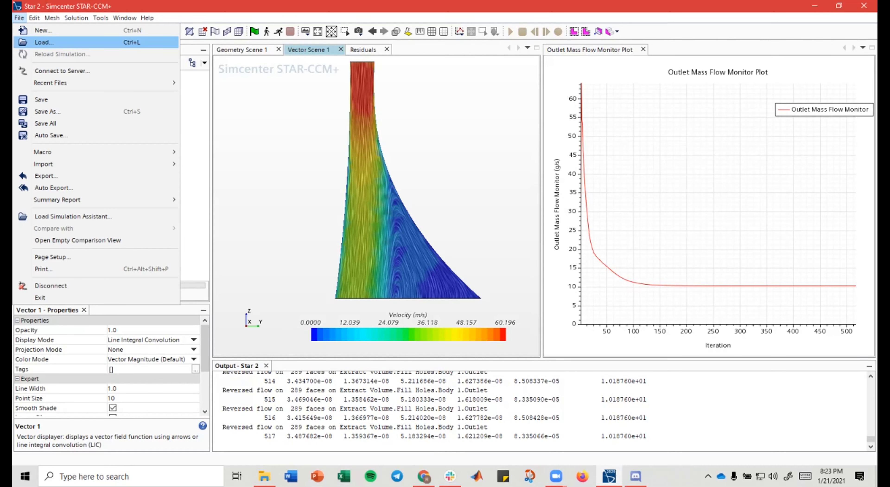
pyautogui.press('Return')
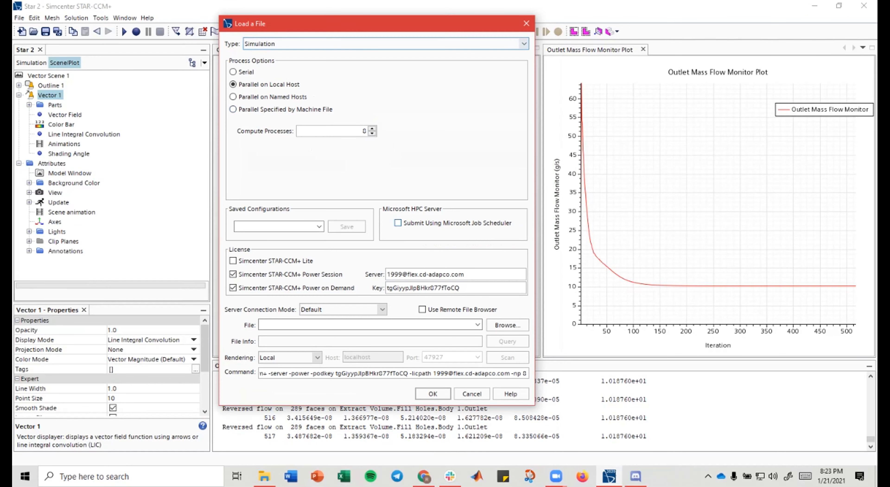
pyautogui.press('Tab')
pyautogui.press('space')
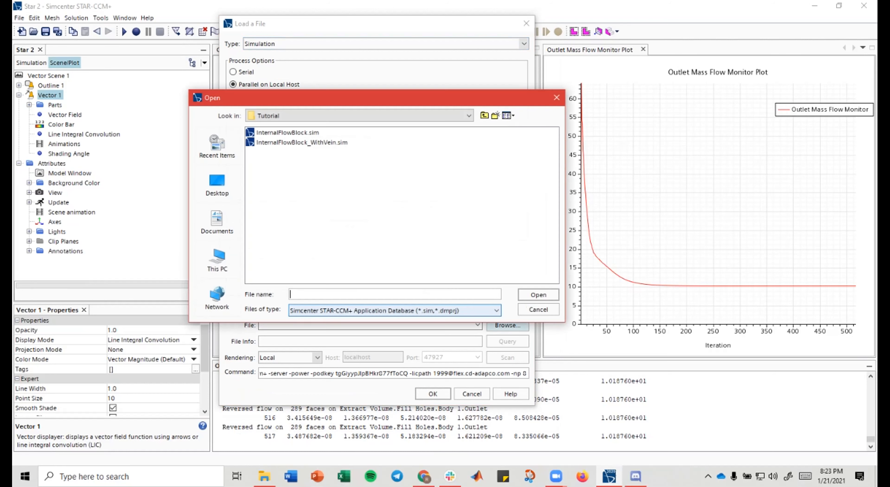
pyautogui.click(302, 142)
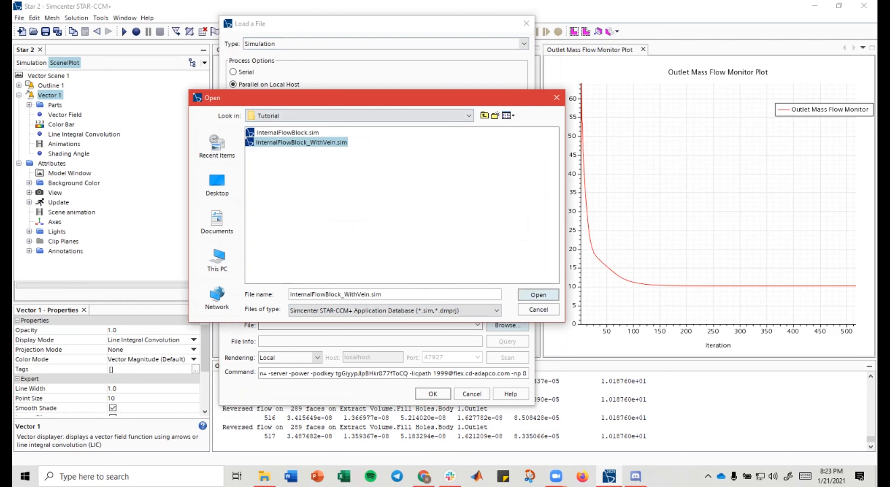
pyautogui.click(538, 294)
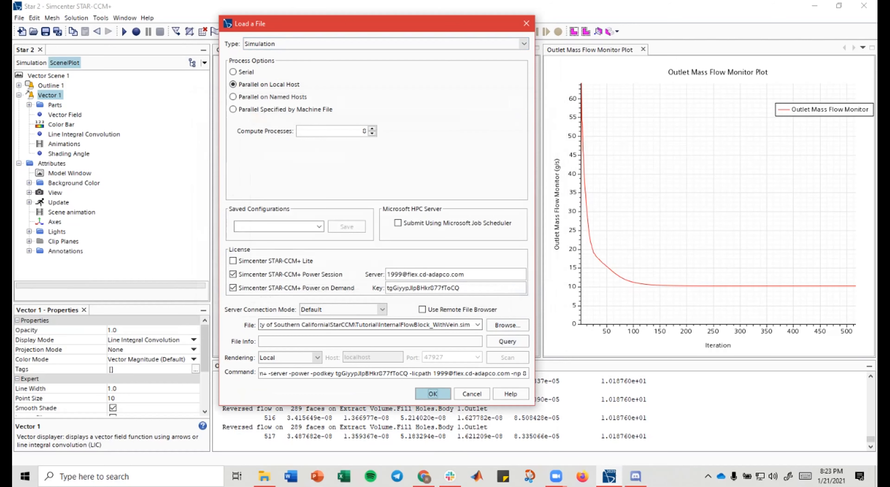
# Step: Load InternalFlowBlock_WithVein.sim in parallel on the local host with 8 processes, and close all open Star 2 scenes and plots
pyautogui.press('Return')
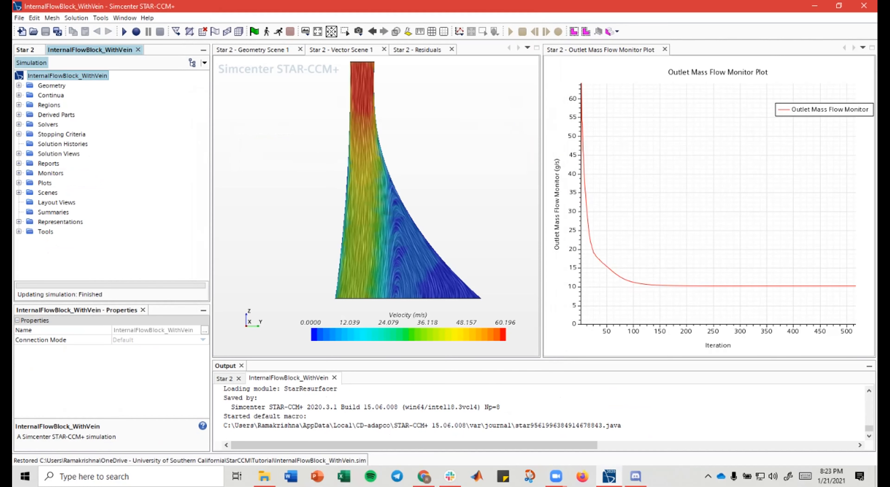
pyautogui.click(300, 49)
pyautogui.click(300, 49)
pyautogui.click(291, 49)
pyautogui.click(275, 49)
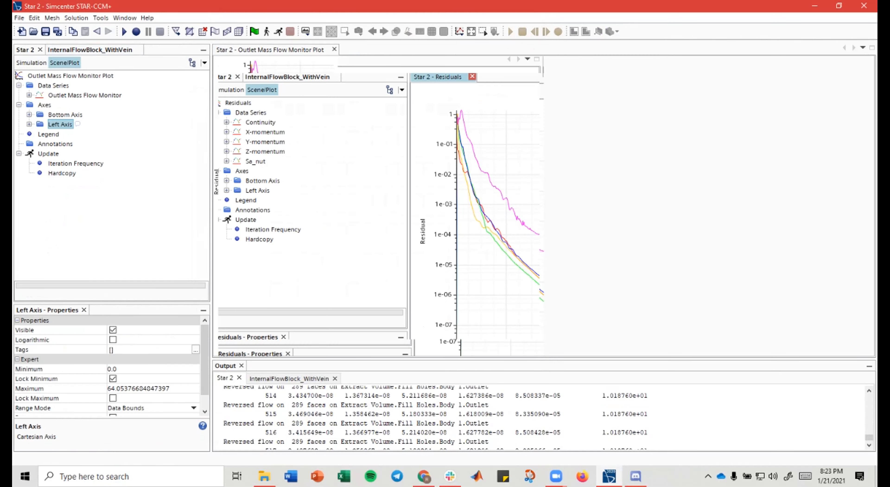
pyautogui.click(334, 49)
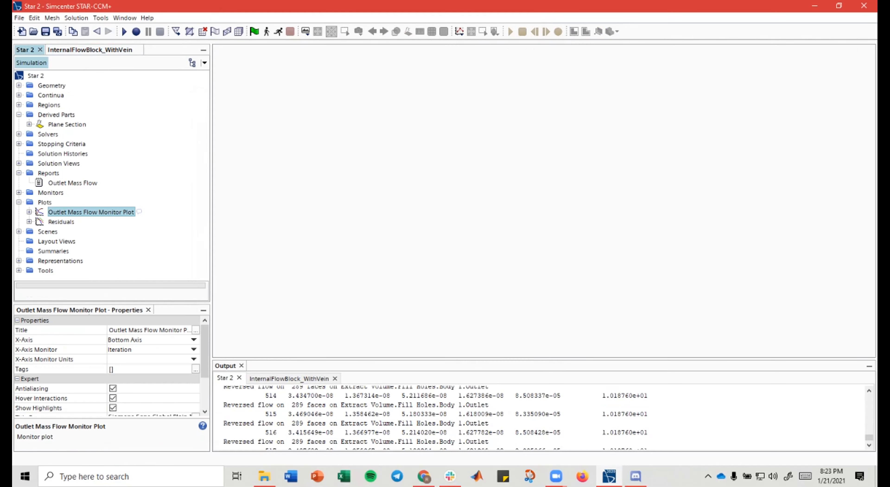
# Step: Open Geometry Scene 1 of the InternalFlowBlock_WithVein simulation and inspect the meshed duct
pyautogui.click(90, 50)
pyautogui.click(52, 85)
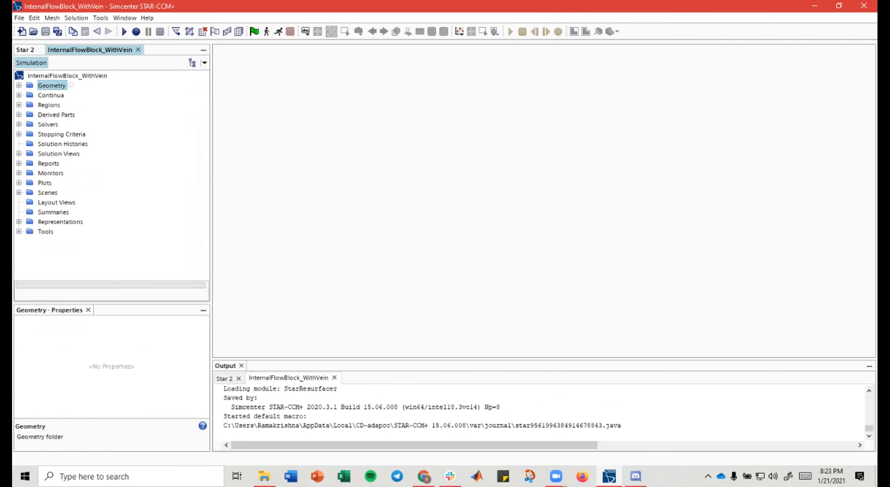
pyautogui.click(19, 193)
pyautogui.rightClick(61, 202)
pyautogui.click(86, 205)
pyautogui.moveTo(482, 130); pyautogui.dragTo(507, 146)
pyautogui.scroll(-5, 506, 155)
pyautogui.moveTo(498, 183); pyautogui.dragTo(515, 186)
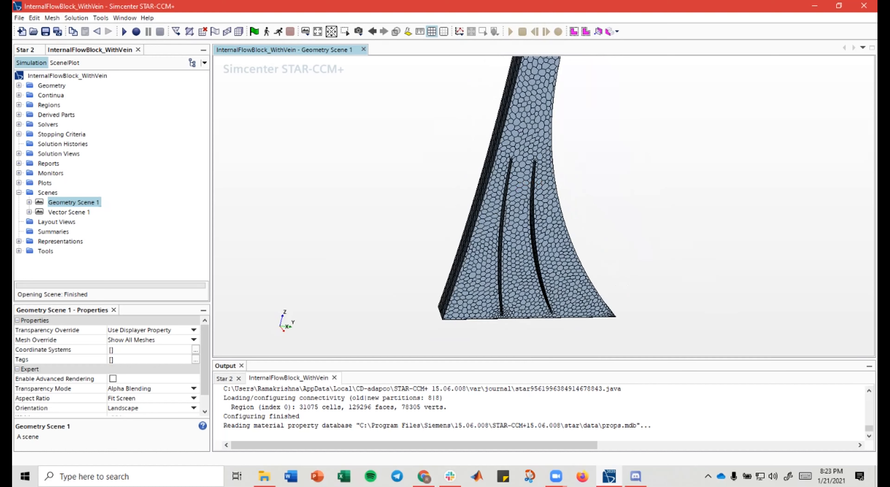
# Step: Open 3D-CAD Model 1 of the InternalFlowBlock_WithVein simulation for editing and examine the two curved vanes inside the duct
pyautogui.click(19, 85)
pyautogui.click(71, 95)
pyautogui.rightClick(73, 104)
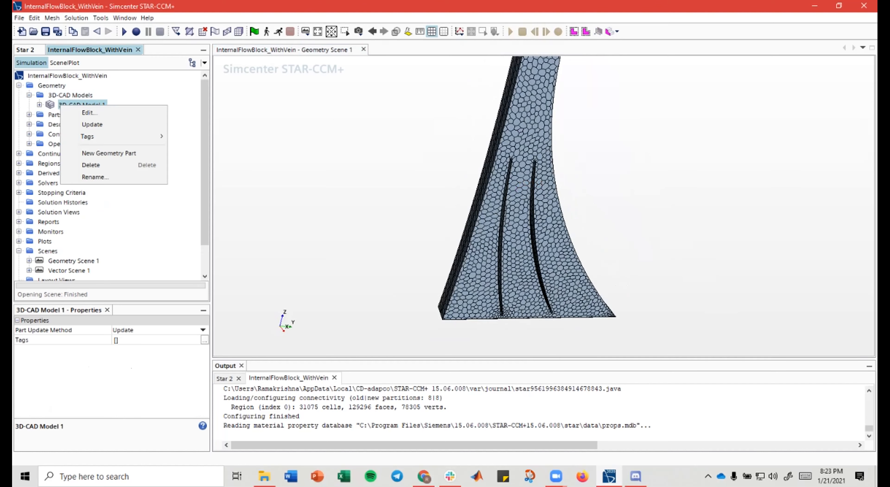
pyautogui.click(86, 113)
pyautogui.moveTo(540, 150)
pyautogui.mouseDown()
pyautogui.moveTo(328, 160)
pyautogui.moveTo(363, 83)
pyautogui.mouseUp()
pyautogui.moveTo(587, 222); pyautogui.dragTo(732, 193)
pyautogui.scroll(5, 495, 150)
pyautogui.moveTo(583, 152); pyautogui.dragTo(610, 166)
pyautogui.moveTo(538, 134); pyautogui.dragTo(549, 133)
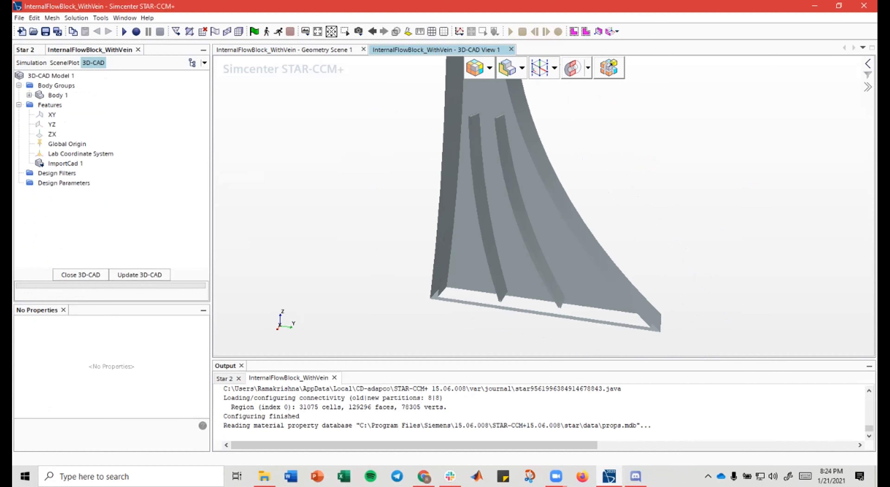
pyautogui.moveTo(559, 184); pyautogui.dragTo(538, 182)
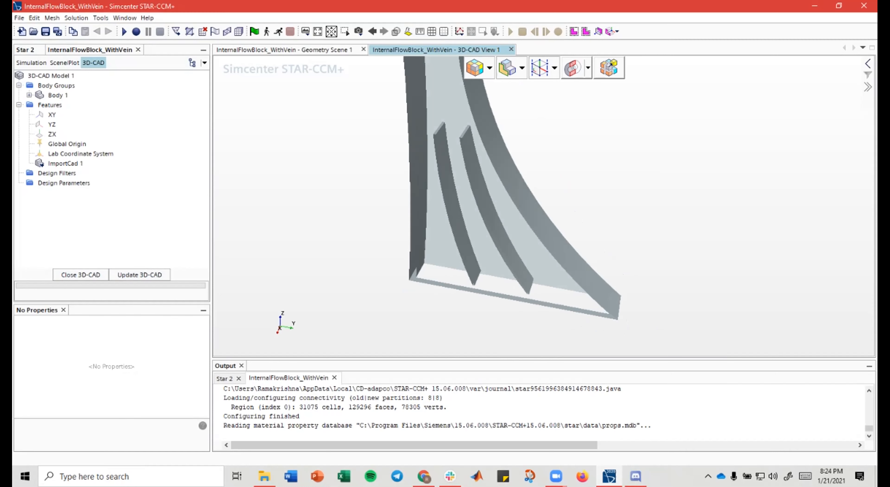
# Step: Open Vector Scene 1 of the InternalFlowBlock_WithVein simulation and examine the velocity field around the vanes
pyautogui.scroll(-1, 108, 176)
pyautogui.rightClick(68, 237)
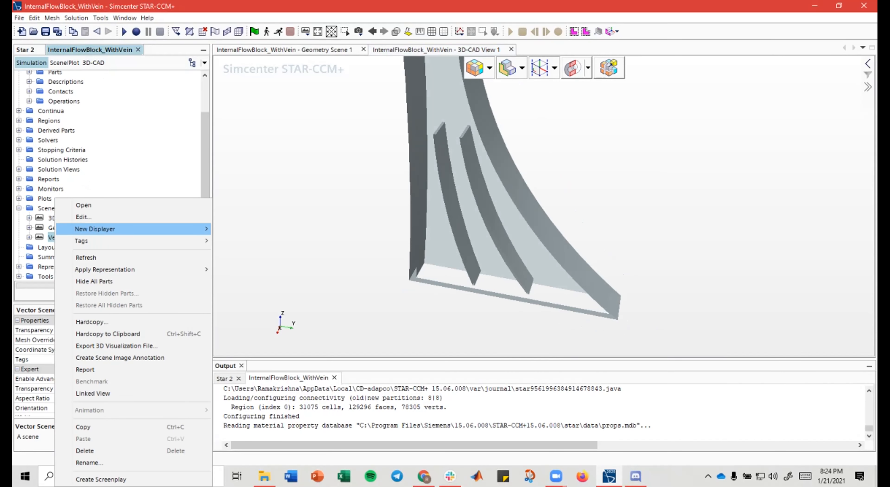
pyautogui.click(79, 205)
pyautogui.moveTo(553, 200); pyautogui.dragTo(475, 185, button='right')
pyautogui.scroll(3, 499, 172)
pyautogui.moveTo(485, 196); pyautogui.dragTo(465, 205)
pyautogui.moveTo(532, 227)
pyautogui.mouseDown()
pyautogui.moveTo(548, 244)
pyautogui.moveTo(529, 221)
pyautogui.moveTo(513, 232)
pyautogui.moveTo(494, 225)
pyautogui.mouseUp()
pyautogui.moveTo(580, 218); pyautogui.dragTo(602, 212)
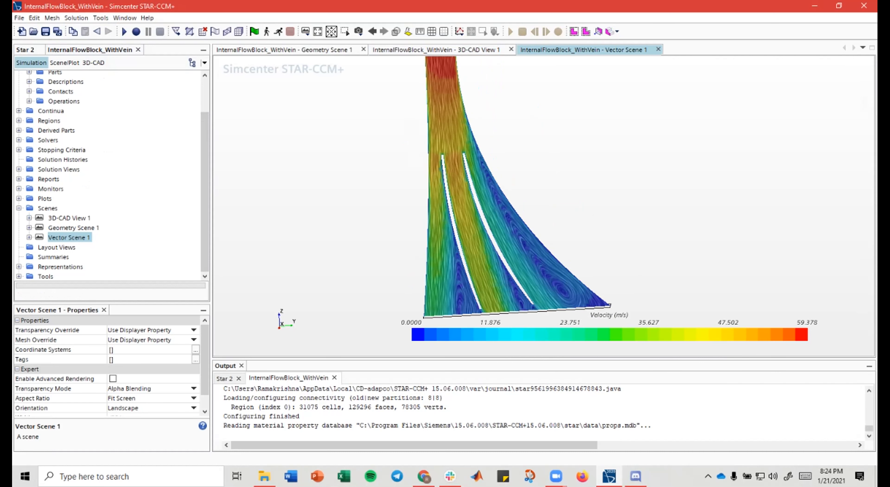
pyautogui.moveTo(519, 253); pyautogui.dragTo(511, 233)
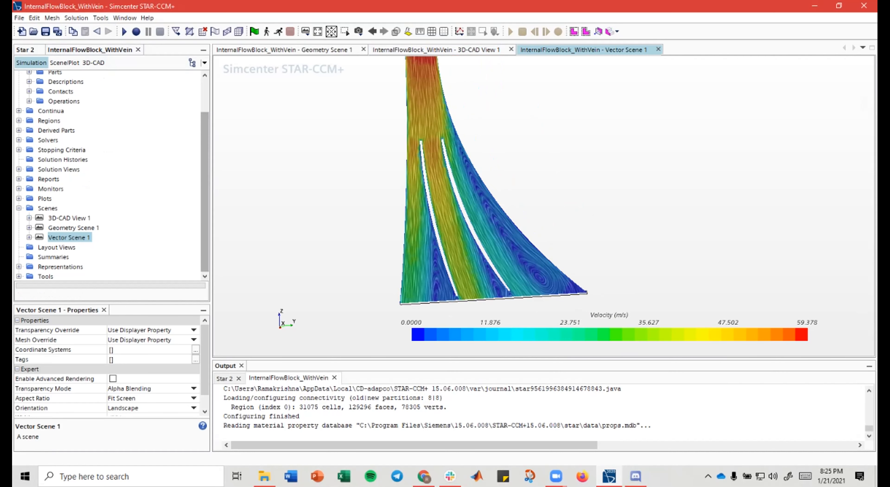
pyautogui.scroll(3, 108, 175)
pyautogui.scroll(-3, 107, 175)
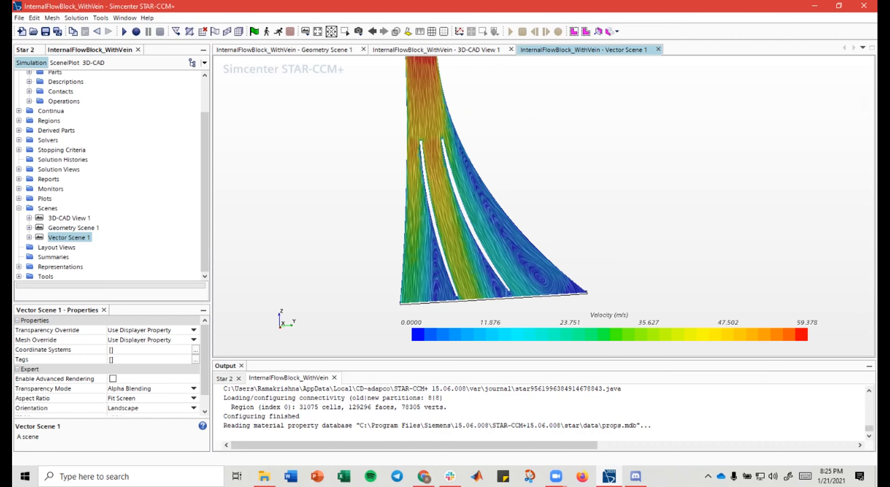
# Step: Run the Mass Flow 1 report of the InternalFlowBlock_WithVein simulation
pyautogui.click(19, 208)
pyautogui.click(19, 227)
pyautogui.rightClick(51, 237)
pyautogui.click(79, 242)
pyautogui.click(19, 228)
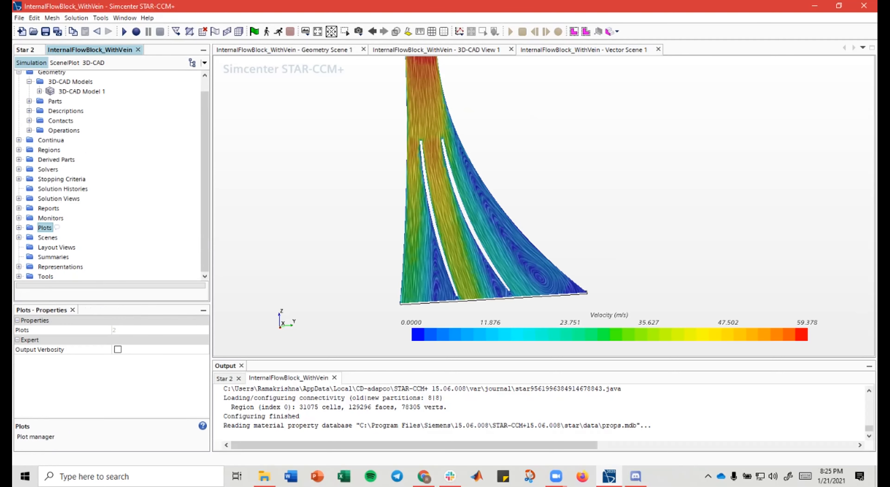
pyautogui.click(19, 208)
pyautogui.rightClick(65, 218)
pyautogui.click(69, 224)
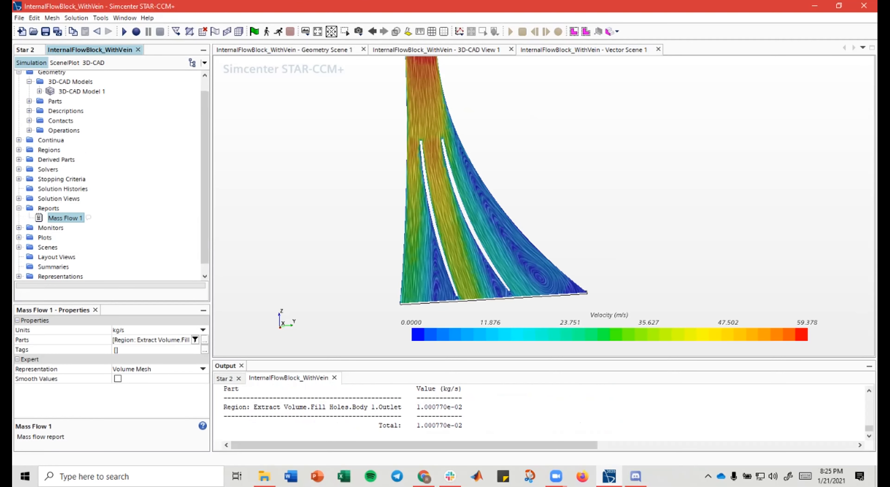
# Step: Load the InternalFlowBlock.sim file from the Tutorial folder as an additional simulation
pyautogui.hotkey('alt', 'f')
pyautogui.press('Down')
pyautogui.press('Return')
pyautogui.press('Tab')
pyautogui.press('Tab')
pyautogui.press('Return')
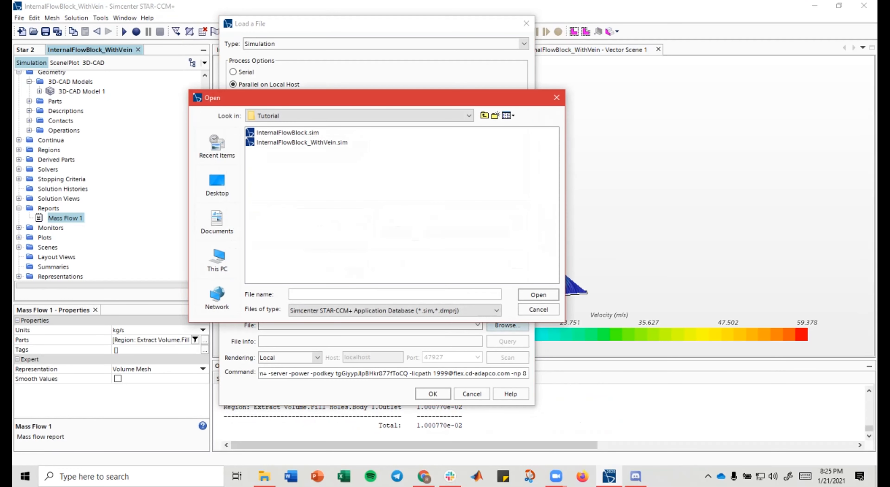
pyautogui.click(288, 132)
pyautogui.click(539, 295)
pyautogui.click(432, 394)
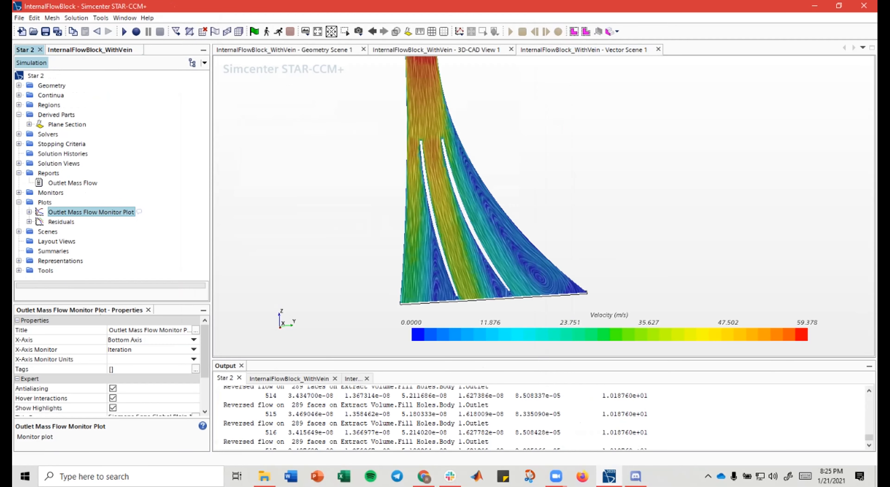
pyautogui.click(83, 50)
pyautogui.click(24, 49)
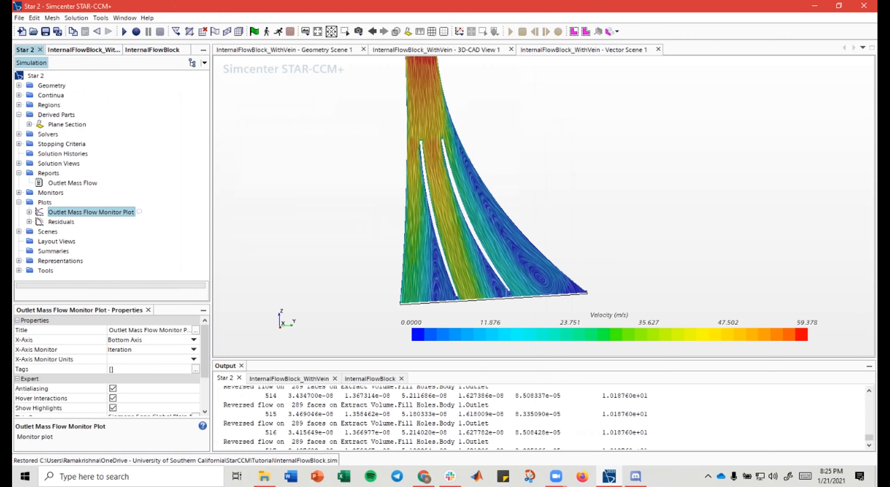
pyautogui.click(84, 49)
pyautogui.click(152, 49)
pyautogui.click(84, 49)
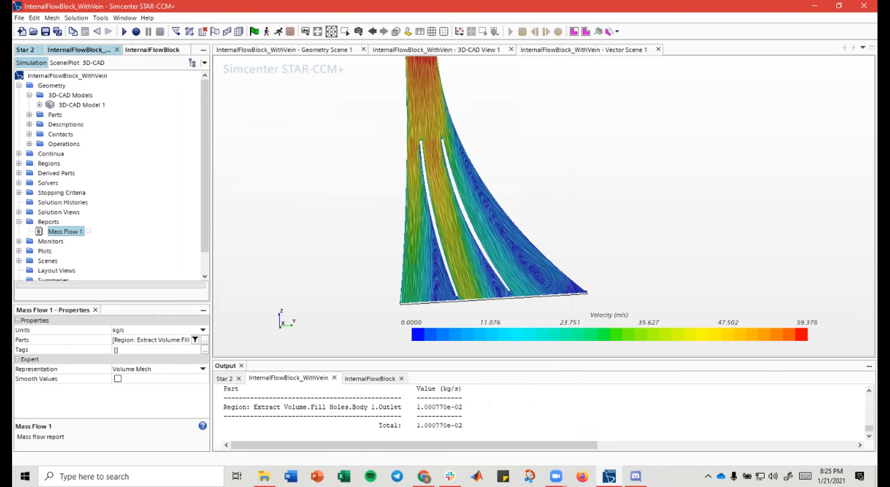
pyautogui.click(152, 49)
pyautogui.click(79, 50)
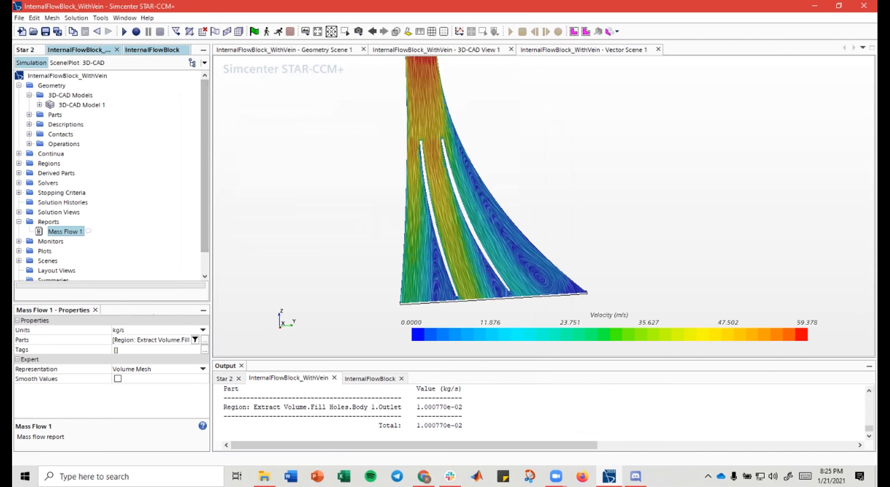
pyautogui.moveTo(394, 102); pyautogui.dragTo(397, 114)
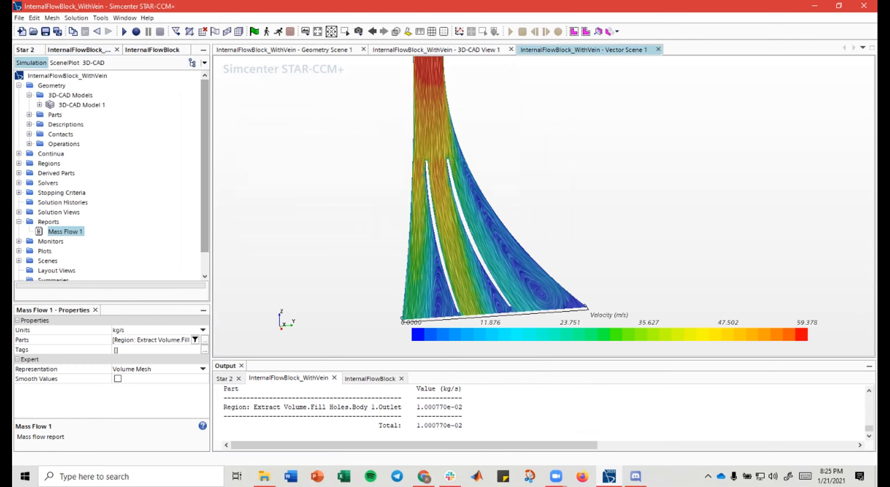
pyautogui.click(283, 49)
pyautogui.click(436, 49)
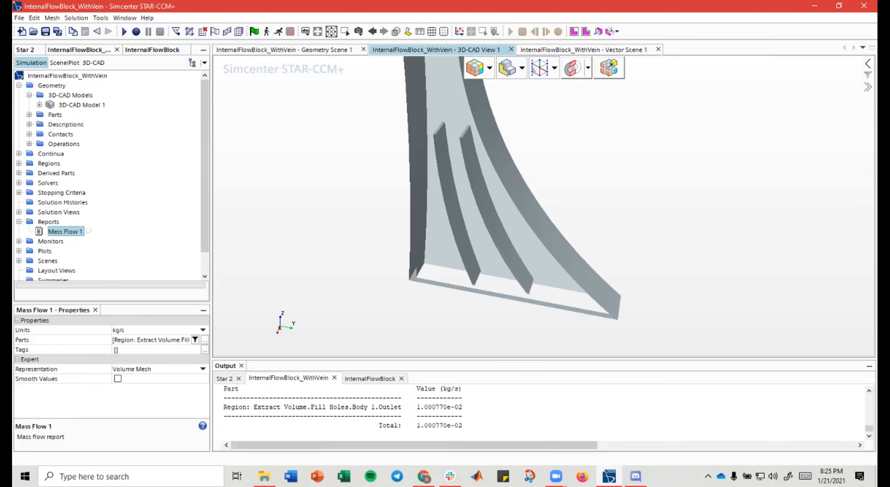
pyautogui.click(79, 49)
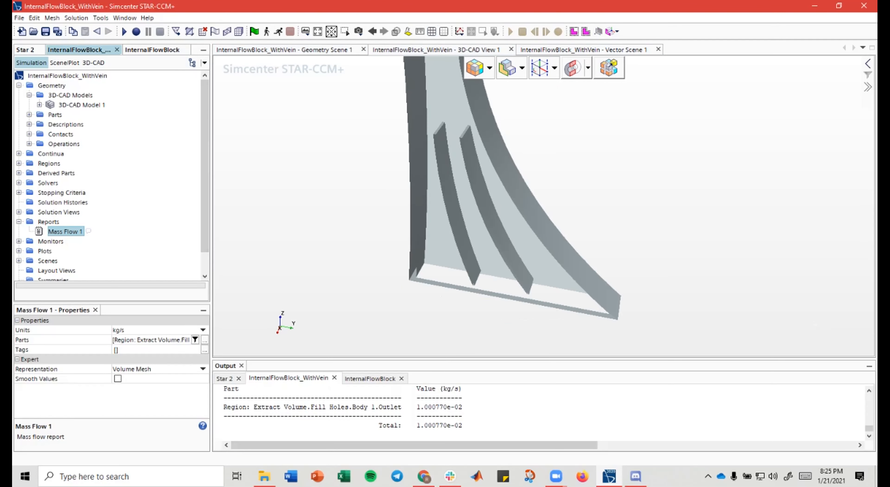
pyautogui.click(152, 50)
pyautogui.click(80, 49)
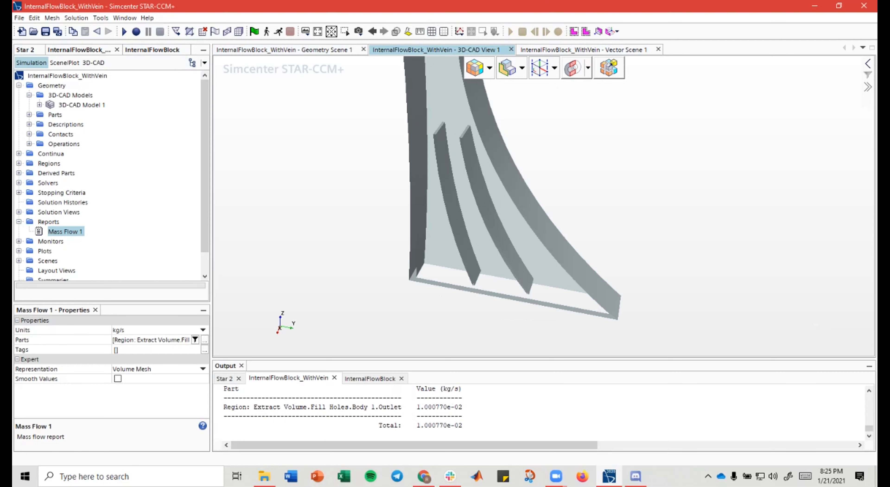
# Step: Close the InternalFlowBlock_WithVein 3D-CAD view and its 3D-CAD editing session, and close Geometry Scene 1
pyautogui.click(511, 49)
pyautogui.click(93, 62)
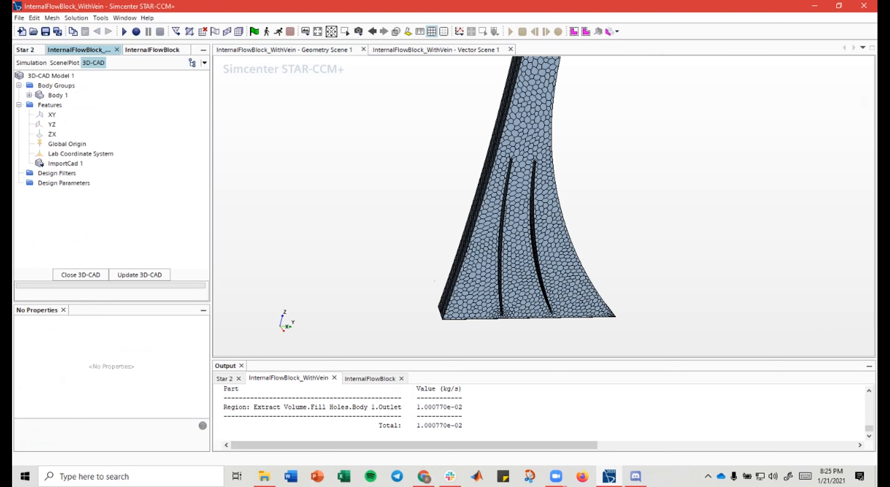
pyautogui.click(80, 275)
pyautogui.moveTo(459, 114); pyautogui.dragTo(476, 221)
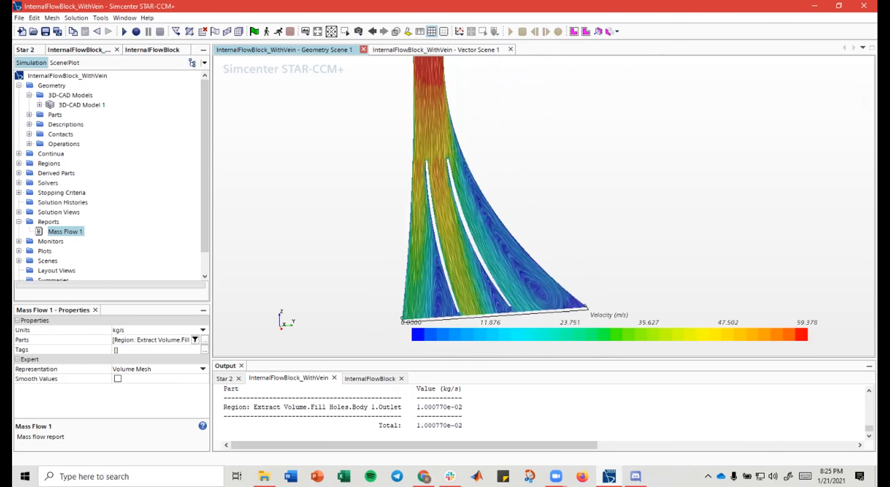
pyautogui.click(363, 50)
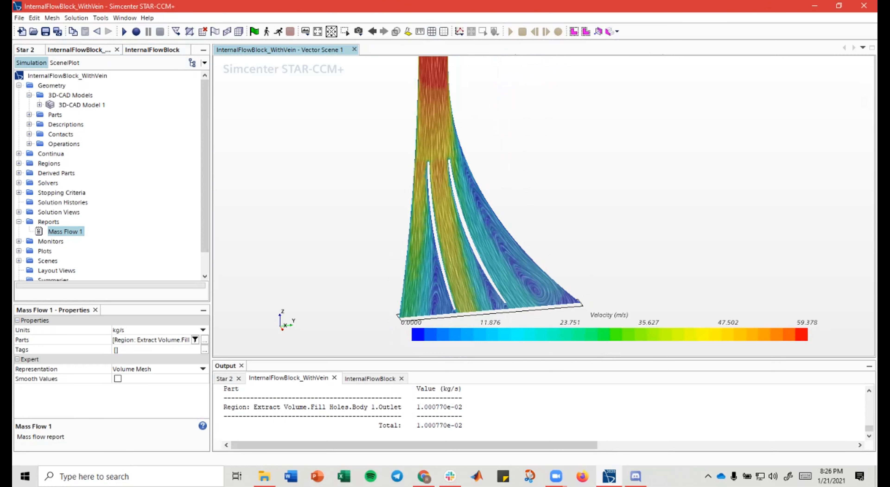
# Step: Align the InternalFlowBlock_WithVein vector scene squarely with the Y-Z plane and fit the whole duct in view
pyautogui.press('t')
pyautogui.press('f')
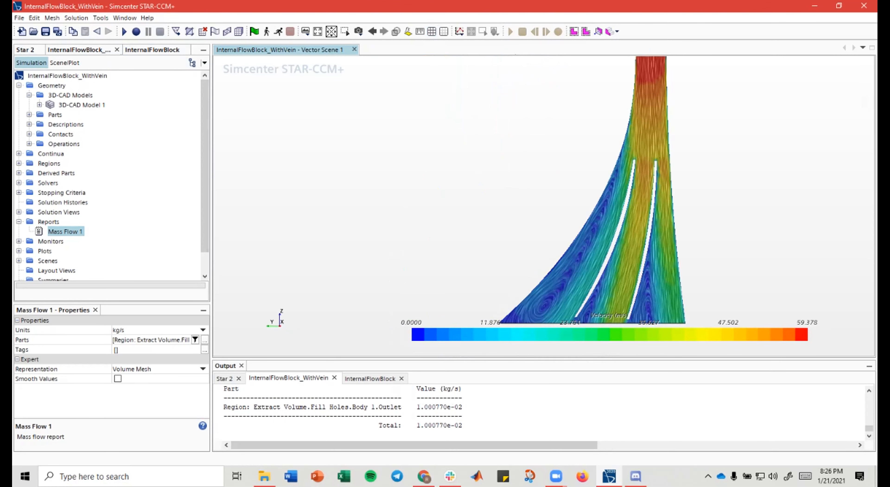
pyautogui.moveTo(594, 207); pyautogui.dragTo(500, 212, button='right')
pyautogui.moveTo(553, 212); pyautogui.dragTo(494, 212)
pyautogui.press('f')
pyautogui.moveTo(602, 157); pyautogui.dragTo(559, 173, button='right')
pyautogui.scroll(-4, 563, 163)
pyautogui.scroll(2, 567, 182)
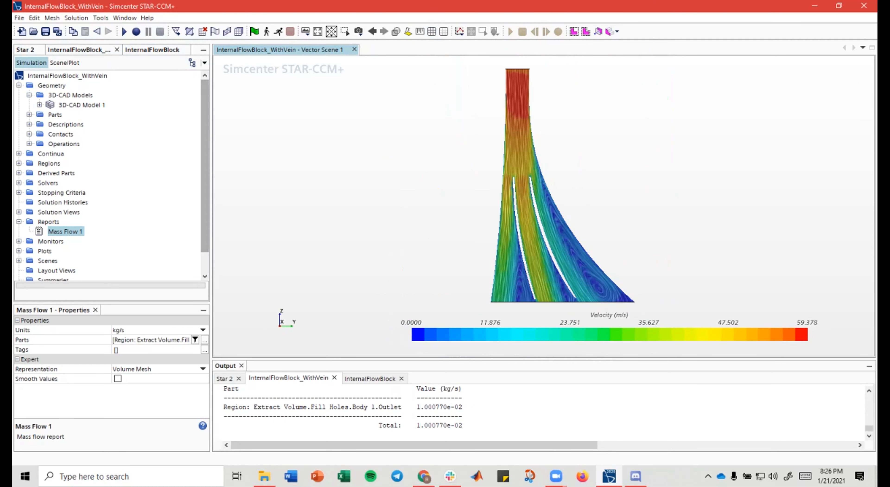
# Step: Open Vector Scene 1 of the InternalFlowBlock simulation
pyautogui.click(152, 50)
pyautogui.click(19, 193)
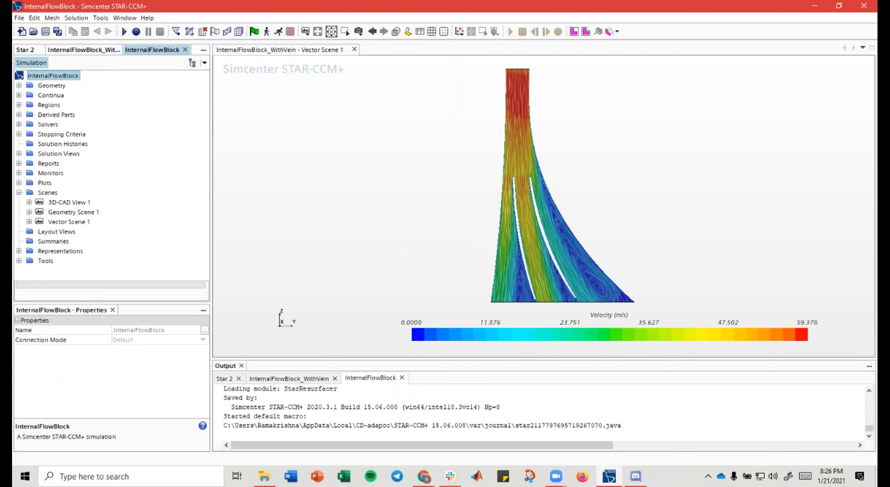
pyautogui.click(67, 222)
pyautogui.rightClick(68, 222)
pyautogui.click(79, 205)
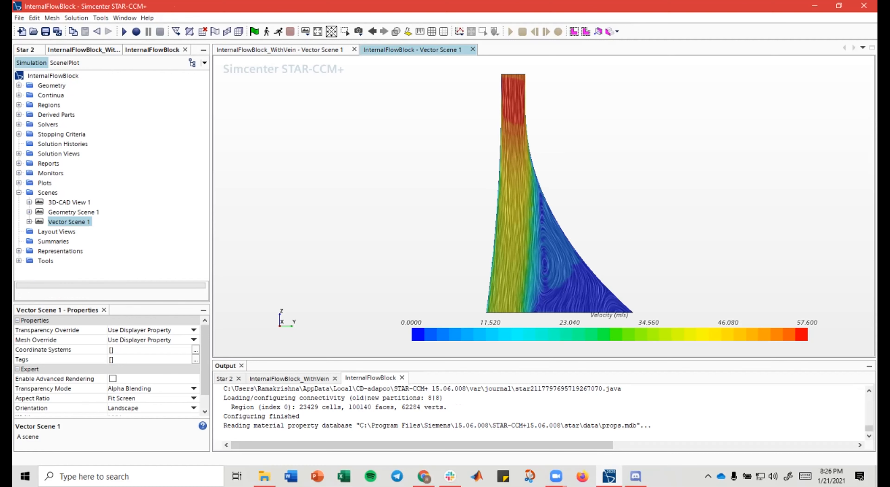
# Step: Run the Mass Flow 1 report of the InternalFlowBlock simulation and highlight the leading digits of its total
pyautogui.click(19, 193)
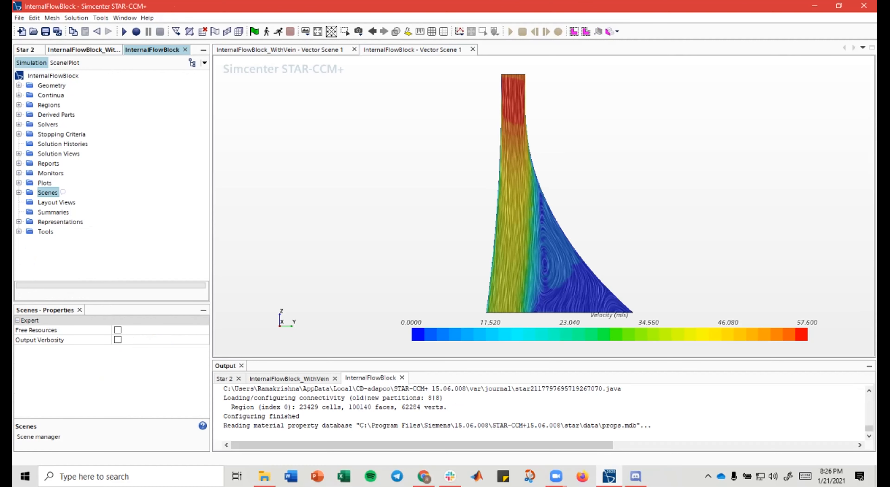
pyautogui.click(19, 173)
pyautogui.click(19, 173)
pyautogui.click(19, 163)
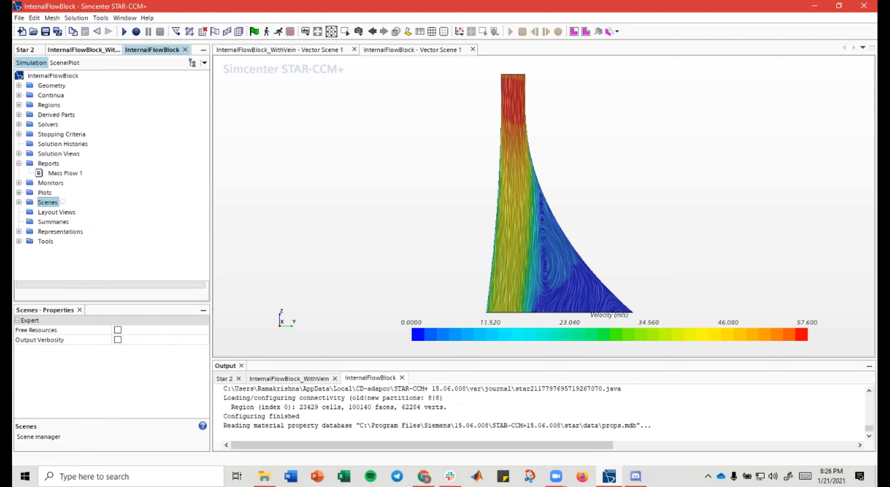
pyautogui.rightClick(65, 173)
pyautogui.click(82, 180)
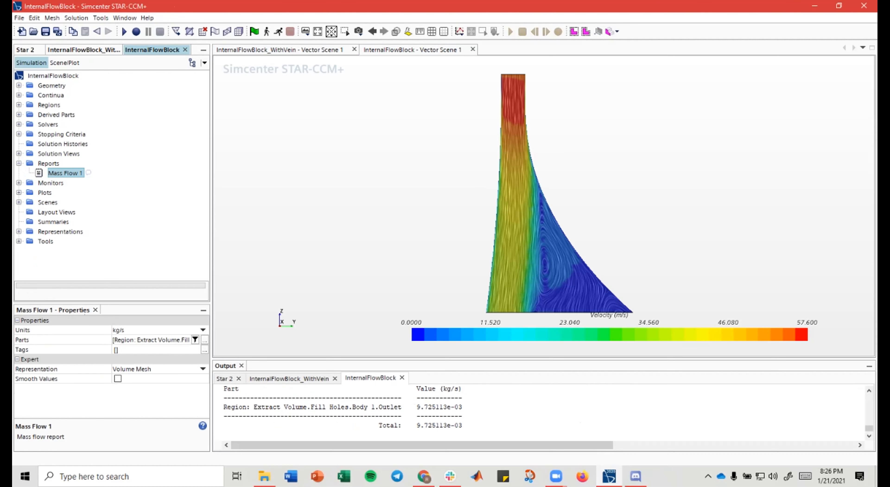
pyautogui.moveTo(418, 425)
pyautogui.mouseDown()
pyautogui.moveTo(463, 426)
pyautogui.moveTo(432, 426)
pyautogui.mouseUp()
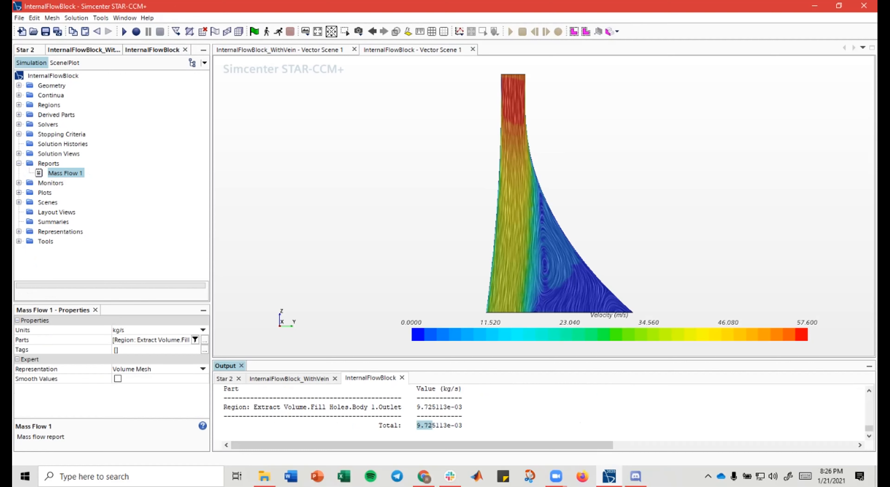
# Step: Compare the outlet mass flow report outputs of the InternalFlowBlock_WithVein and InternalFlowBlock simulations
pyautogui.click(84, 49)
pyautogui.click(152, 49)
pyautogui.click(84, 50)
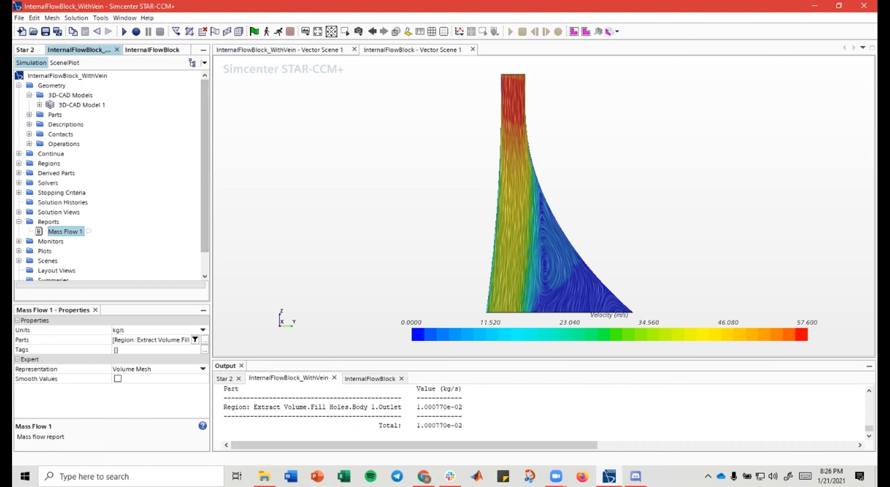
# Step: Compare Vector Scene 1 of InternalFlowBlock with that of InternalFlowBlock_WithVein, and check the InternalFlowBlock_WithVein outlet mass flow total
pyautogui.click(401, 50)
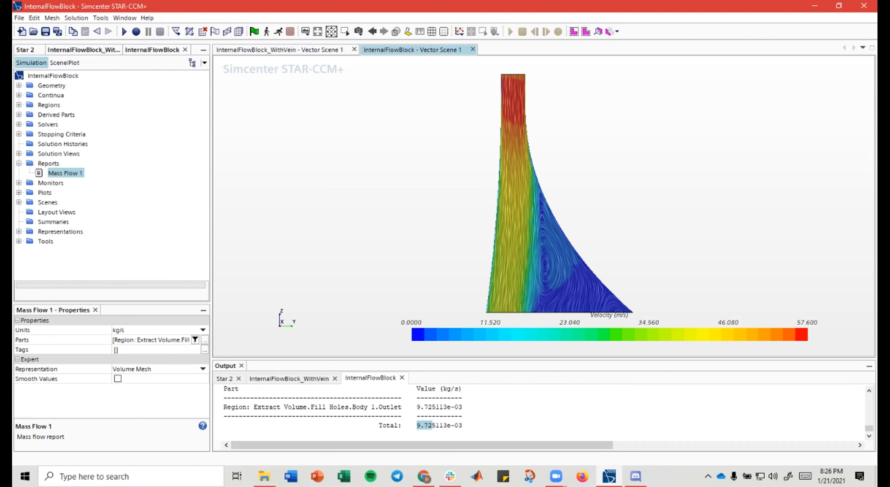
pyautogui.click(294, 50)
pyautogui.rightClick(72, 231)
pyautogui.click(89, 232)
pyautogui.moveTo(463, 425)
pyautogui.mouseDown()
pyautogui.moveTo(429, 425)
pyautogui.moveTo(463, 425)
pyautogui.mouseUp()
pyautogui.click(428, 425)
pyautogui.click(463, 426)
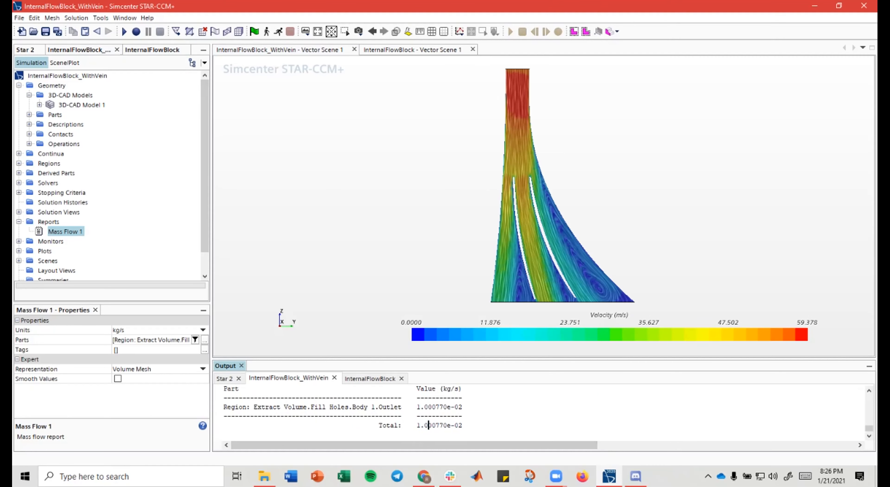
pyautogui.moveTo(490, 159)
pyautogui.mouseDown(button='right')
pyautogui.moveTo(483, 158)
pyautogui.moveTo(496, 161)
pyautogui.mouseUp(button='right')
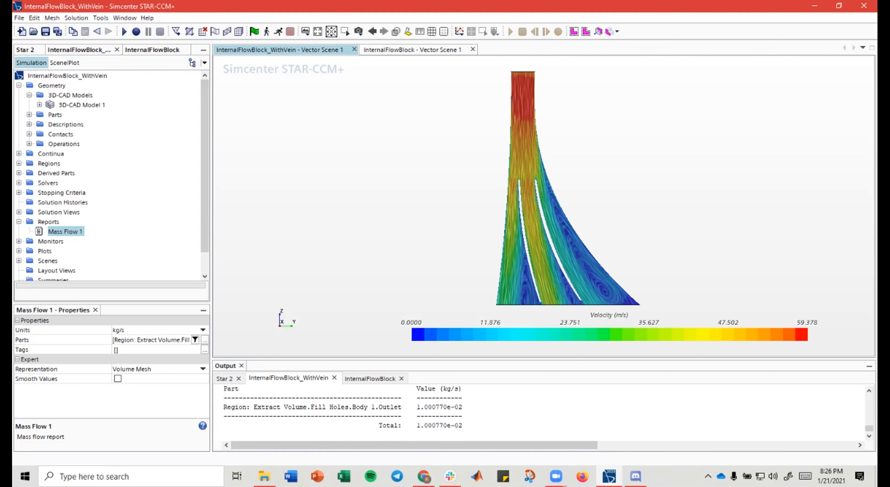
# Step: Search Windows for "calc" and open the Calculator
pyautogui.click(131, 476)
pyautogui.write('calc')
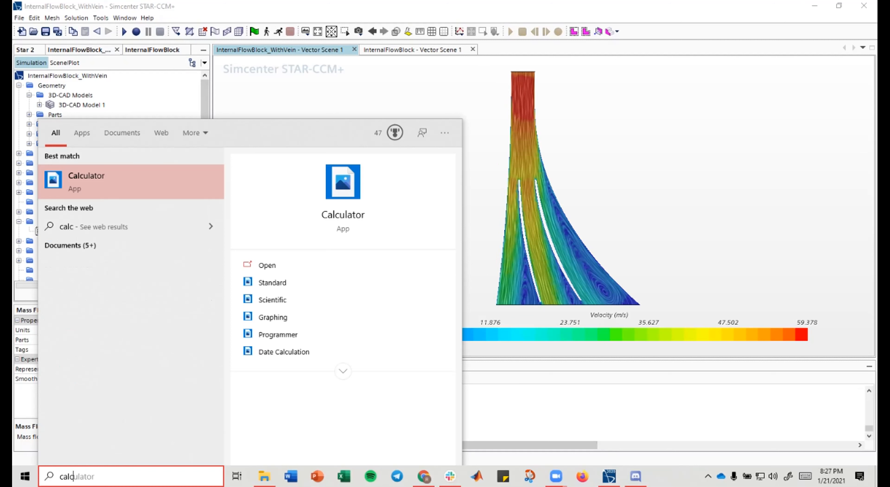
pyautogui.press('Return')
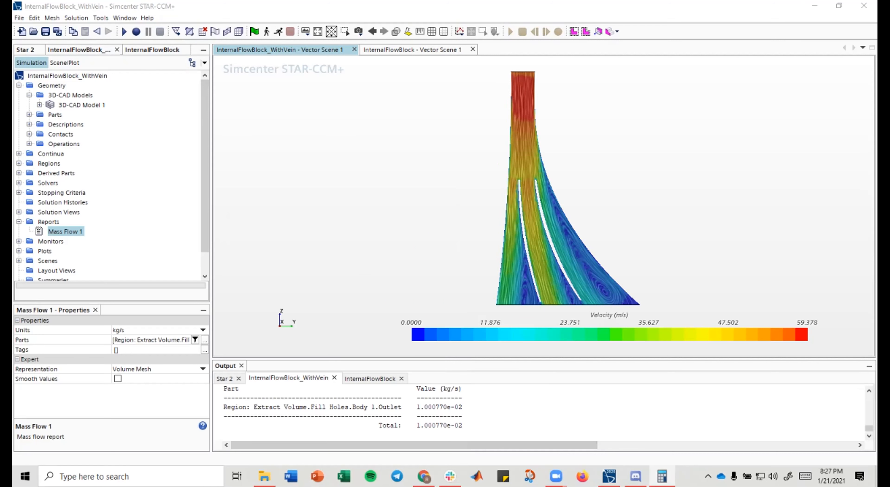
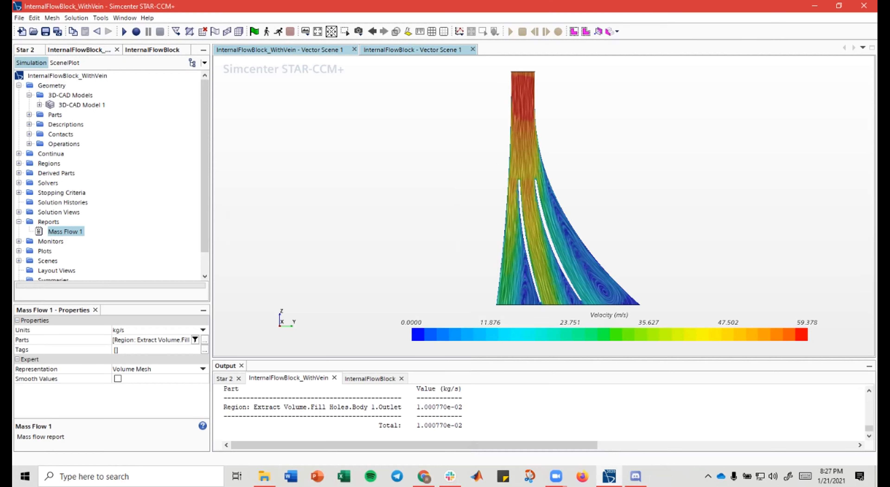
# Step: Compare the velocity vector scenes of InternalFlowBlock and InternalFlowBlock_WithVein once more, ending on the version with guide vanes
pyautogui.click(413, 50)
pyautogui.moveTo(451, 146); pyautogui.dragTo(466, 146, button='right')
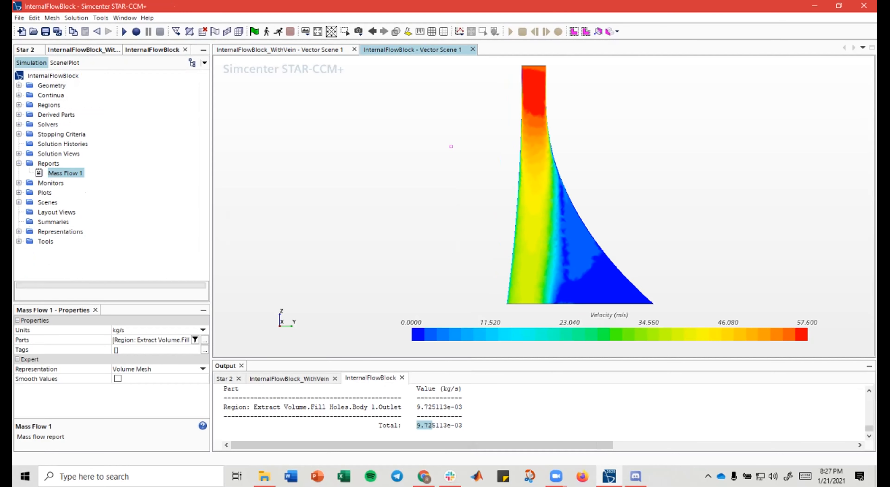
pyautogui.hotkey('ctrl', 'Tab')
pyautogui.hotkey('ctrl', 'Tab')
pyautogui.hotkey('ctrl', 'Tab')
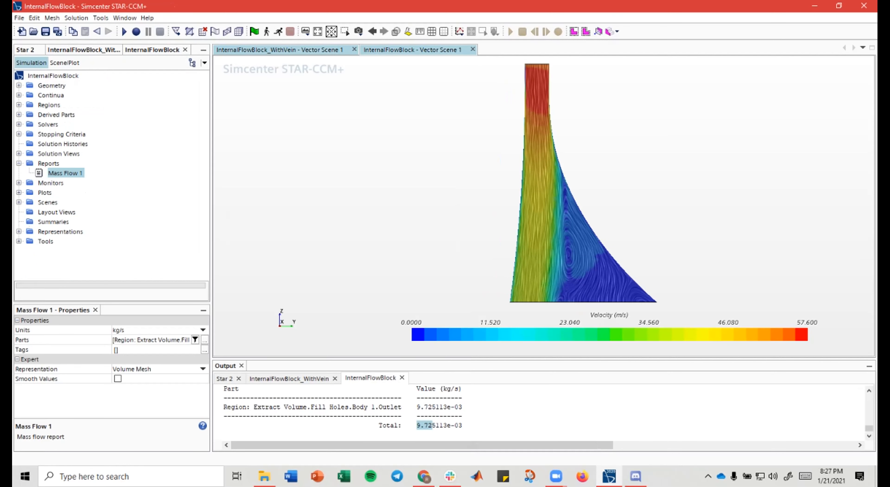
pyautogui.scroll(3, 545, 227)
pyautogui.scroll(-3, 539, 239)
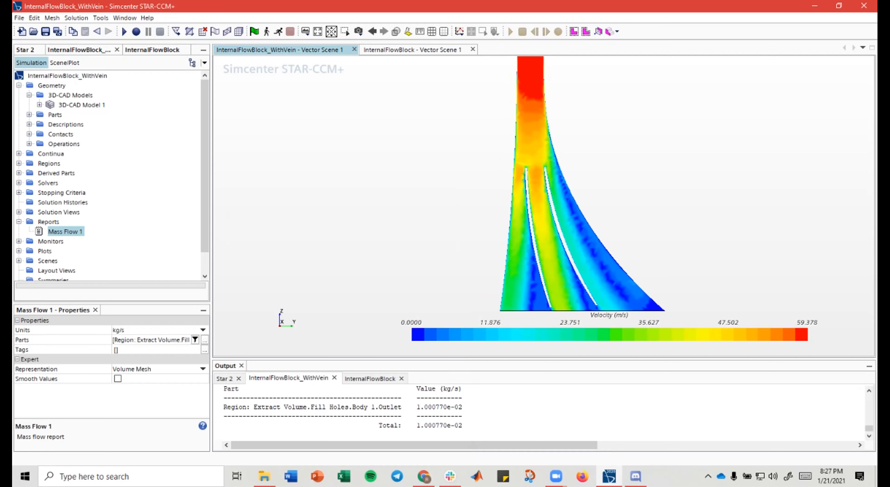
# Step: Examine the velocity field around the two guide vanes and near the wide end of the InternalFlowBlock_WithVein duct
pyautogui.moveTo(567, 207); pyautogui.dragTo(585, 244)
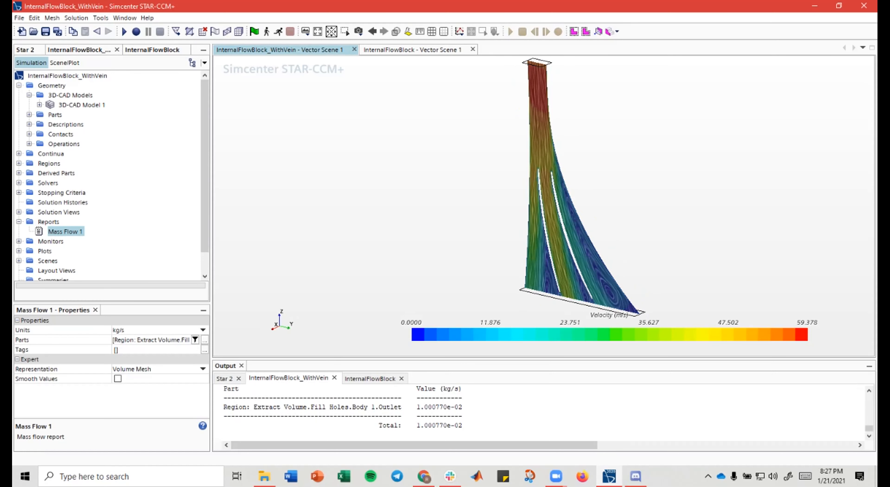
pyautogui.moveTo(561, 213); pyautogui.dragTo(576, 213)
pyautogui.scroll(3, 576, 213)
pyautogui.moveTo(550, 209); pyautogui.dragTo(528, 176, button='right')
pyautogui.moveTo(528, 176); pyautogui.dragTo(530, 183)
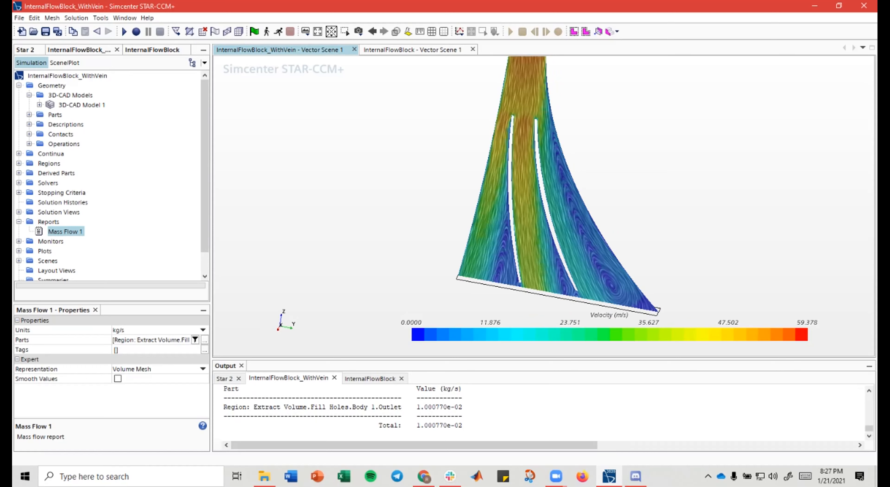
pyautogui.moveTo(538, 220); pyautogui.dragTo(502, 222, button='right')
pyautogui.moveTo(501, 222); pyautogui.dragTo(491, 220)
pyautogui.moveTo(491, 220); pyautogui.dragTo(542, 252, button='right')
pyautogui.scroll(-5, 528, 232)
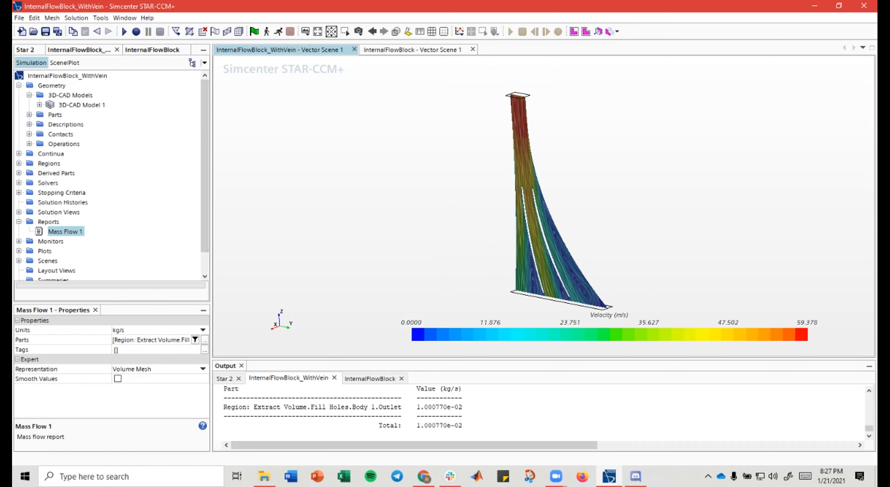
pyautogui.click(29, 95)
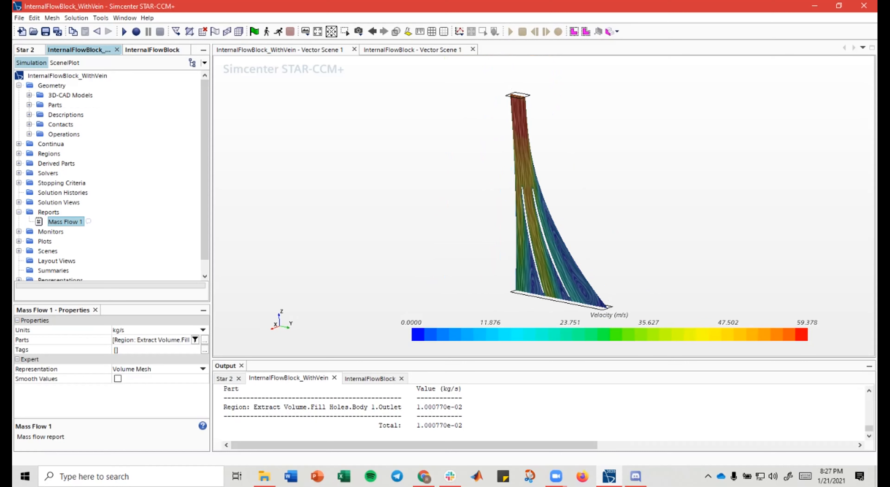
pyautogui.moveTo(527, 161)
pyautogui.mouseDown()
pyautogui.moveTo(539, 162)
pyautogui.moveTo(530, 173)
pyautogui.mouseUp()
pyautogui.moveTo(530, 173); pyautogui.dragTo(524, 155, button='right')
pyautogui.moveTo(517, 155); pyautogui.dragTo(531, 153)
pyautogui.moveTo(531, 153); pyautogui.dragTo(543, 160, button='right')
pyautogui.moveTo(544, 160); pyautogui.dragTo(538, 158)
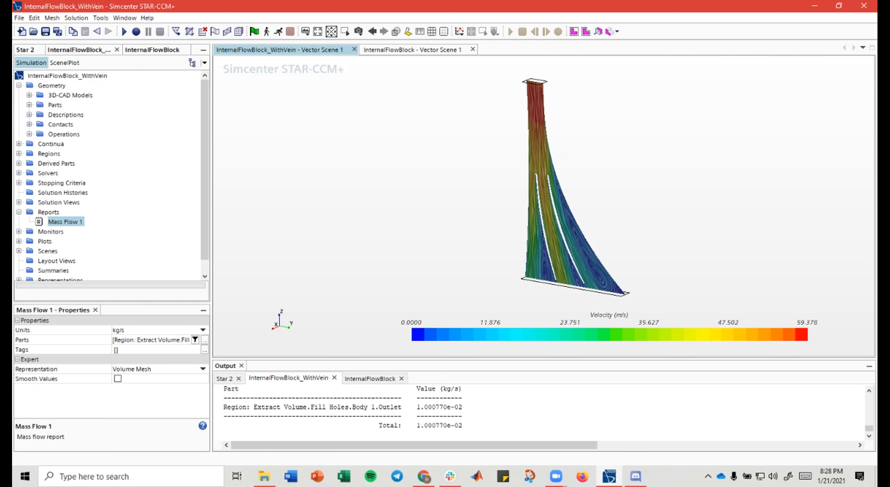
pyautogui.moveTo(534, 140)
pyautogui.mouseDown()
pyautogui.moveTo(542, 148)
pyautogui.moveTo(522, 145)
pyautogui.mouseUp()
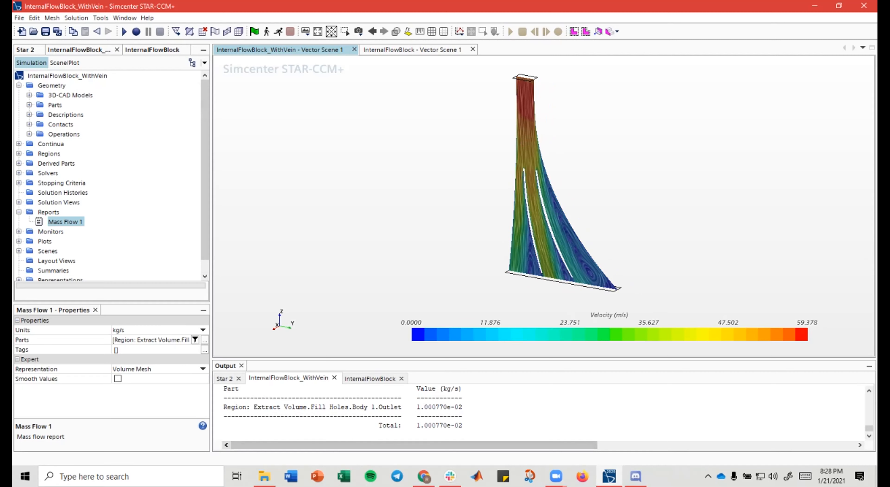
pyautogui.moveTo(500, 169)
pyautogui.mouseDown(button='right')
pyautogui.moveTo(402, 168)
pyautogui.moveTo(511, 165)
pyautogui.mouseUp(button='right')
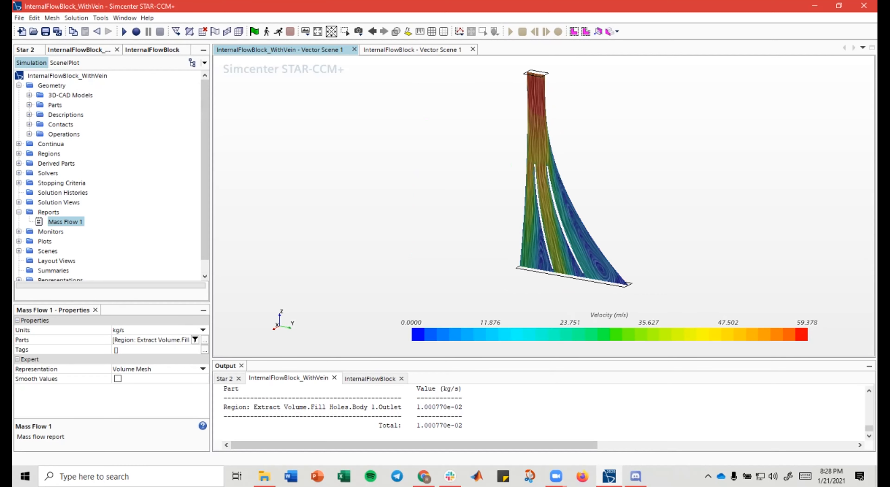
pyautogui.moveTo(522, 142); pyautogui.dragTo(545, 153, button='right')
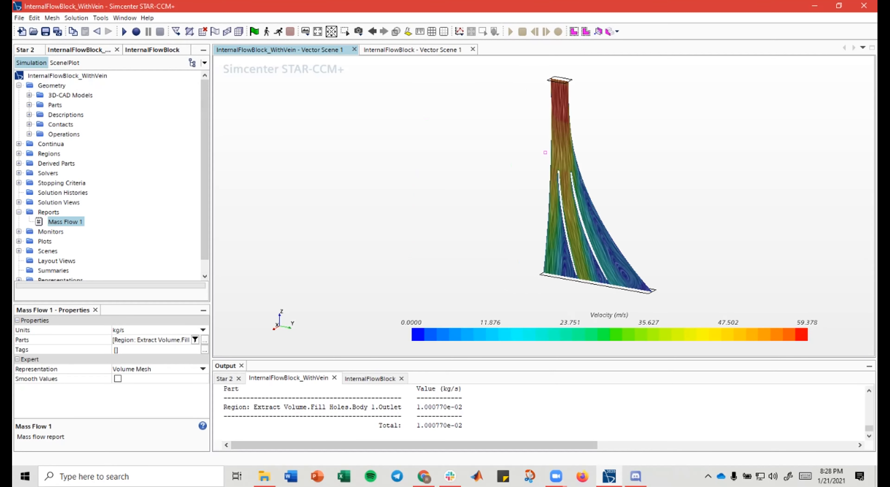
pyautogui.scroll(1, 587, 159)
pyautogui.moveTo(587, 159); pyautogui.dragTo(594, 165, button='right')
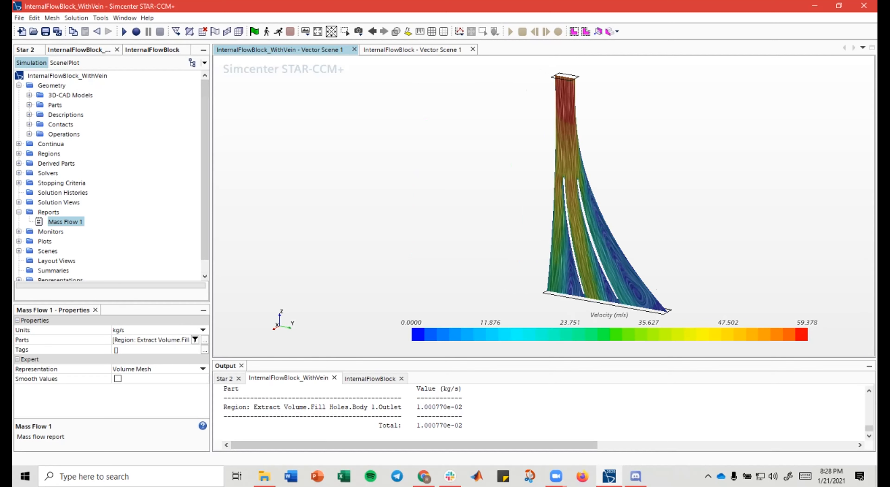
pyautogui.press('XF86AudioLowerVolume')
pyautogui.press('XF86AudioLowerVolume')
pyautogui.press('XF86AudioLowerVolume')
pyautogui.press('XF86AudioLowerVolume')
pyautogui.press('XF86AudioLowerVolume')
pyautogui.press('XF86AudioLowerVolume')
pyautogui.press('XF86AudioLowerVolume')
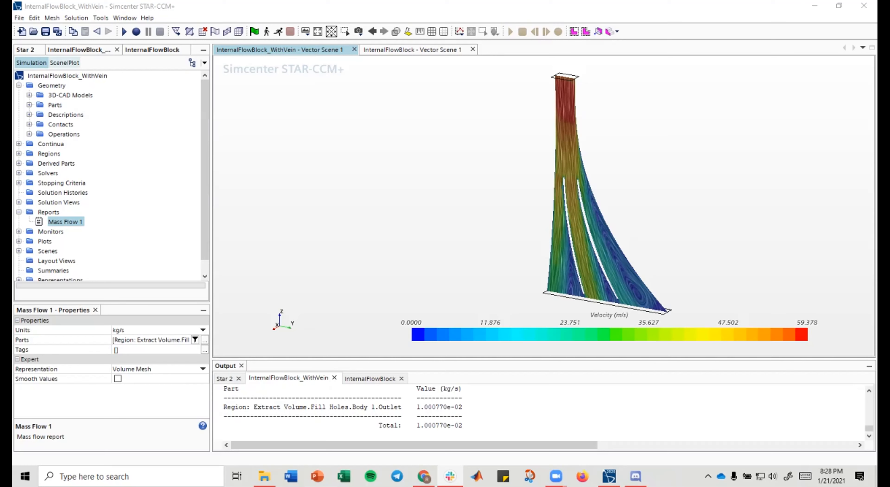
pyautogui.moveTo(431, 120)
pyautogui.mouseDown(button='right')
pyautogui.moveTo(390, 121)
pyautogui.moveTo(423, 120)
pyautogui.mouseUp(button='right')
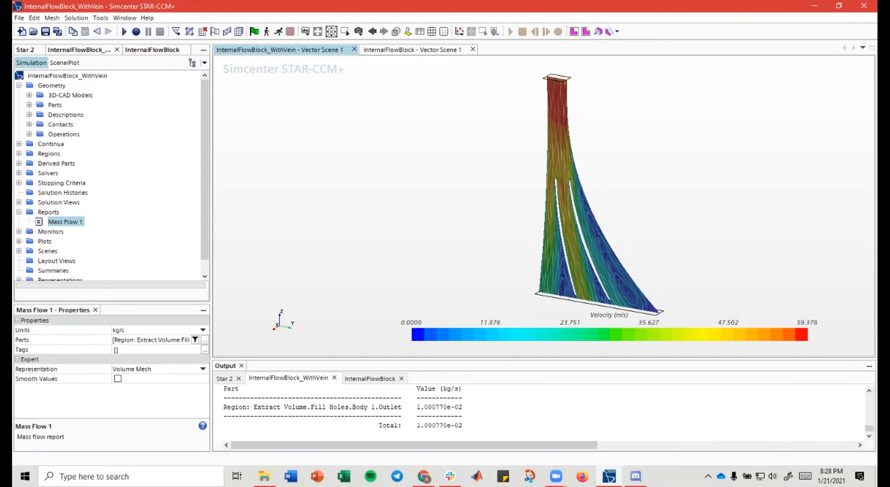
pyautogui.moveTo(516, 239); pyautogui.dragTo(521, 235)
pyautogui.moveTo(499, 193); pyautogui.dragTo(500, 196)
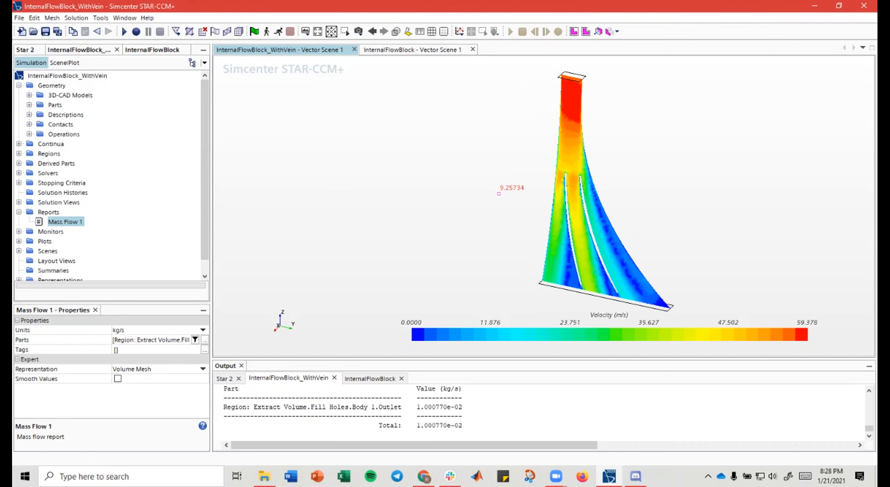
pyautogui.moveTo(572, 144)
pyautogui.mouseDown()
pyautogui.moveTo(571, 170)
pyautogui.moveTo(576, 157)
pyautogui.mouseUp()
pyautogui.moveTo(570, 132)
pyautogui.mouseDown(button='right')
pyautogui.moveTo(569, 121)
pyautogui.moveTo(584, 129)
pyautogui.moveTo(577, 131)
pyautogui.mouseUp(button='right')
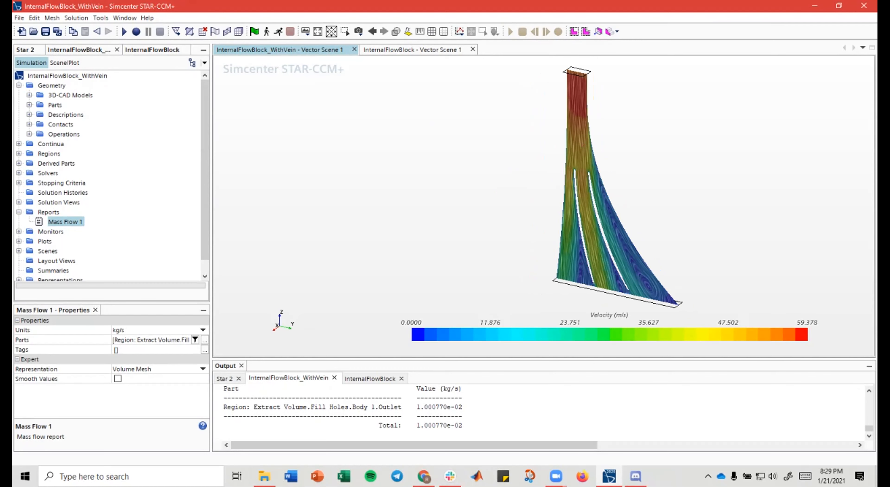
pyautogui.moveTo(577, 130); pyautogui.dragTo(577, 130, button='right')
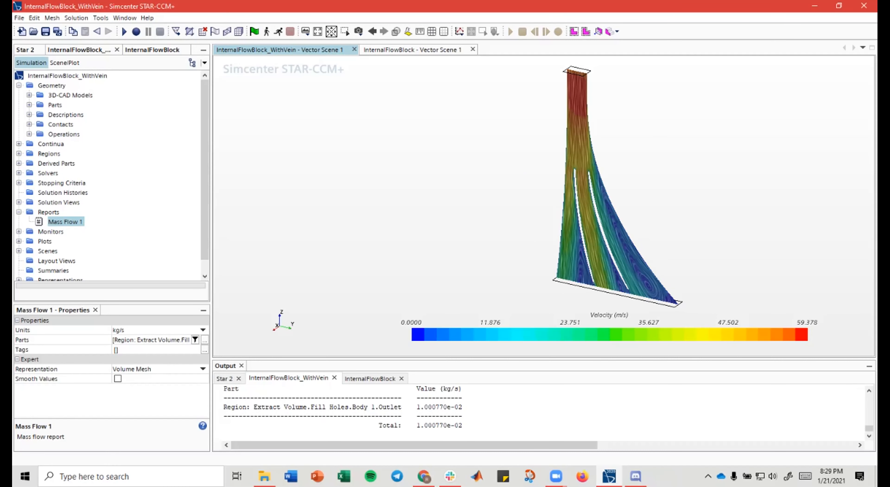
pyautogui.click(90, 95)
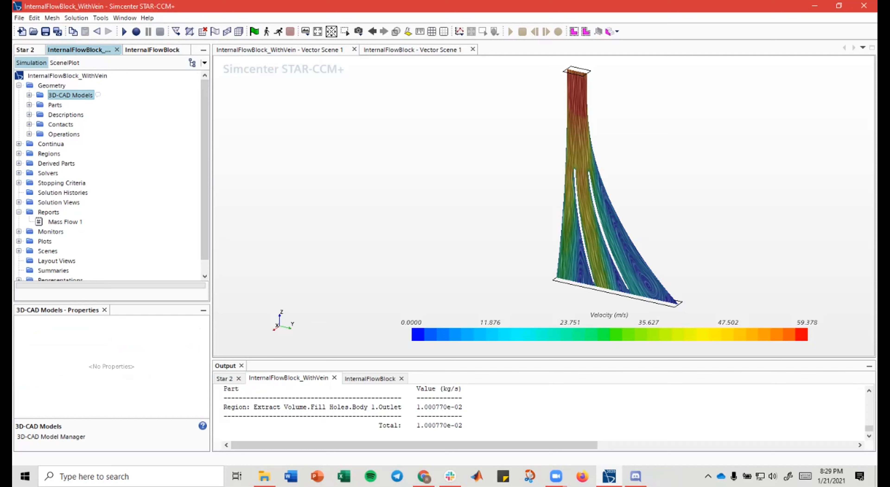
pyautogui.moveTo(581, 179); pyautogui.dragTo(596, 186)
pyautogui.scroll(1, 552, 192)
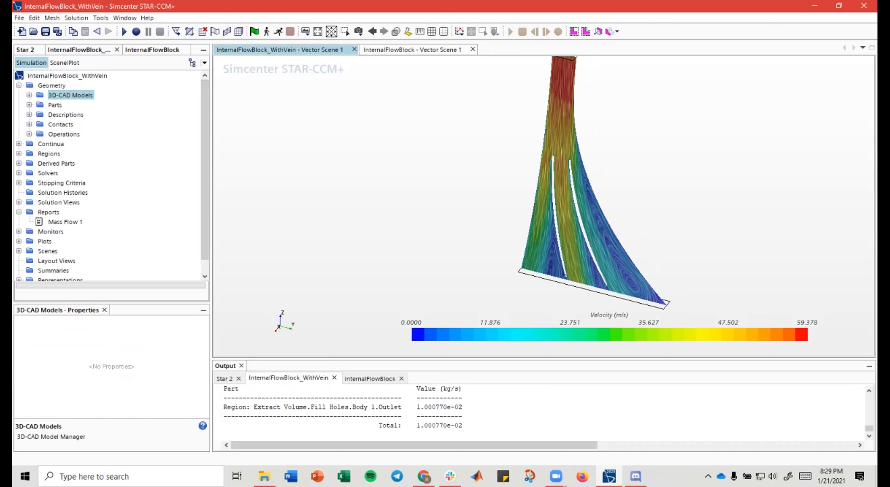
pyautogui.moveTo(561, 145); pyautogui.dragTo(554, 138)
pyautogui.moveTo(553, 114); pyautogui.dragTo(556, 129, button='right')
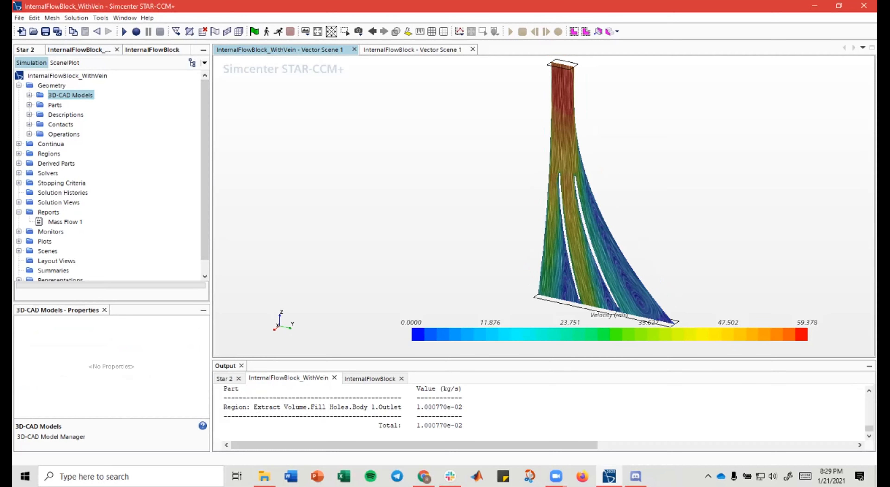
pyautogui.moveTo(556, 129); pyautogui.dragTo(556, 132)
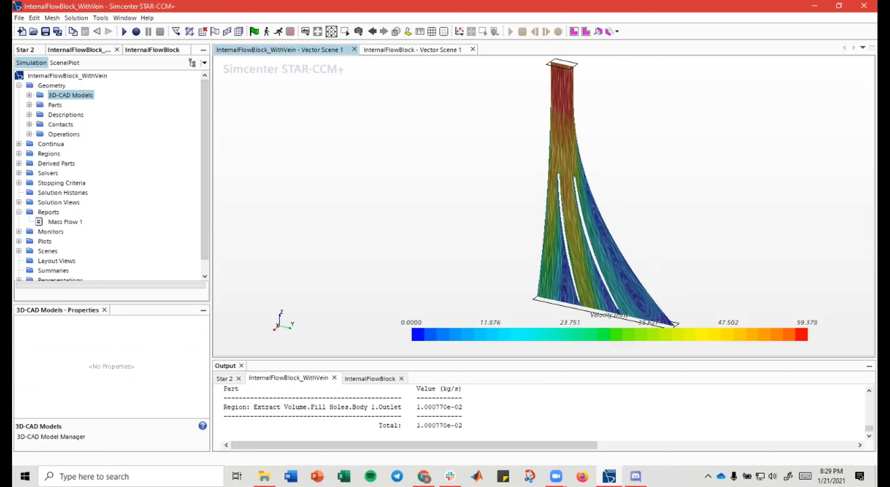
pyautogui.scroll(-1, 567, 170)
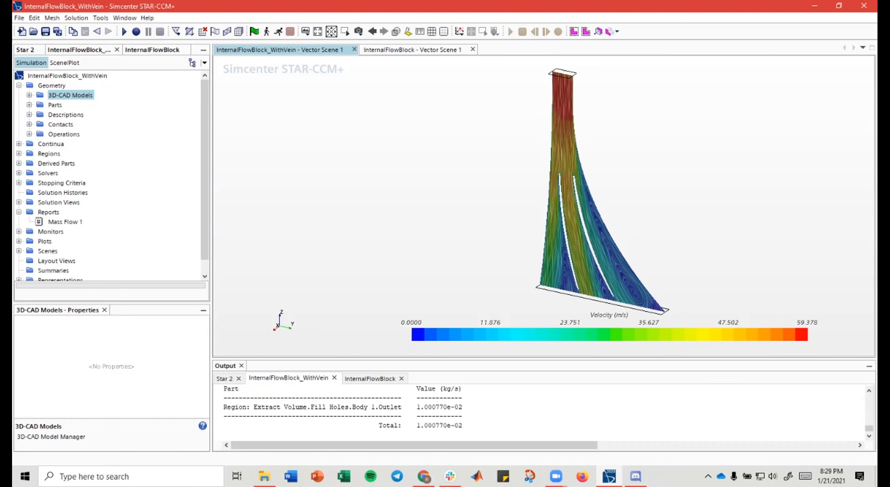
# Step: Open Cisco AnyConnect Secure Mobility Client to check the VPN connection, and close its window
pyautogui.click(131, 476)
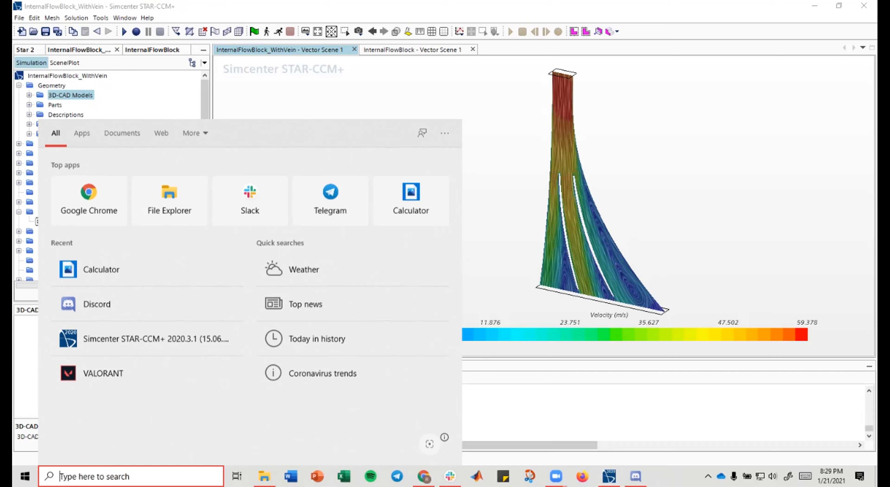
pyautogui.write('nx')
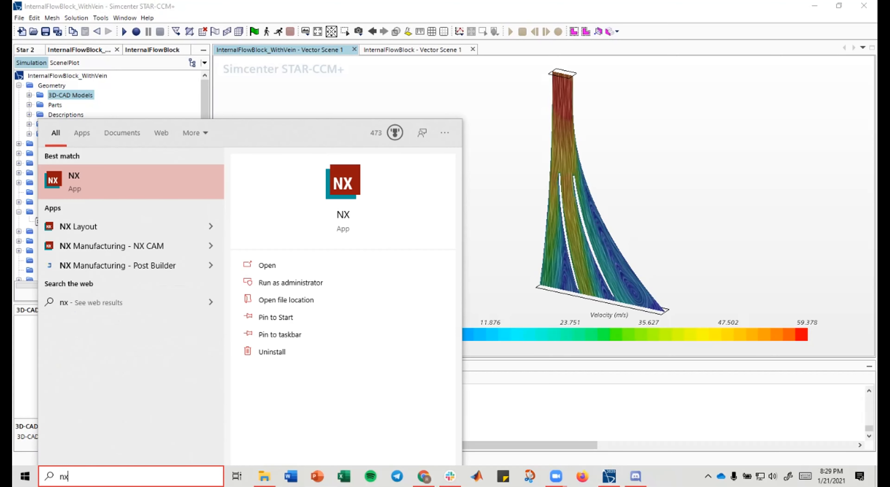
pyautogui.press('BackSpace')
pyautogui.press('BackSpace')
pyautogui.write('any')
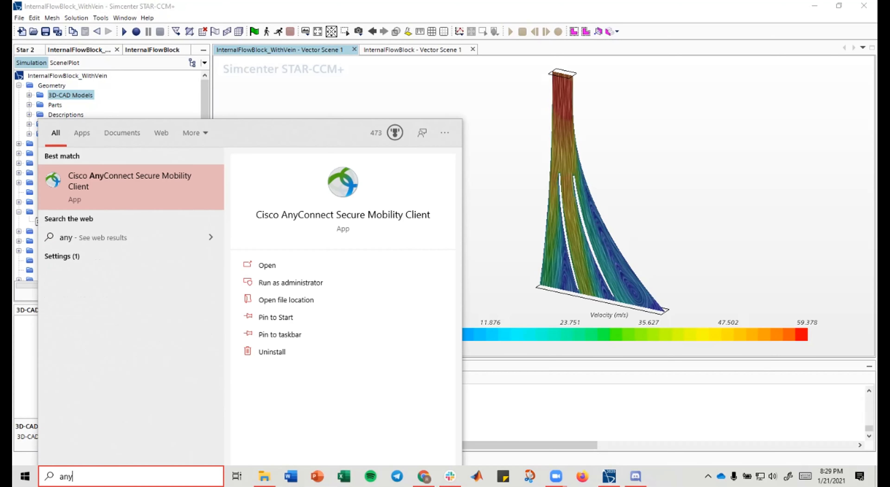
pyautogui.press('Escape')
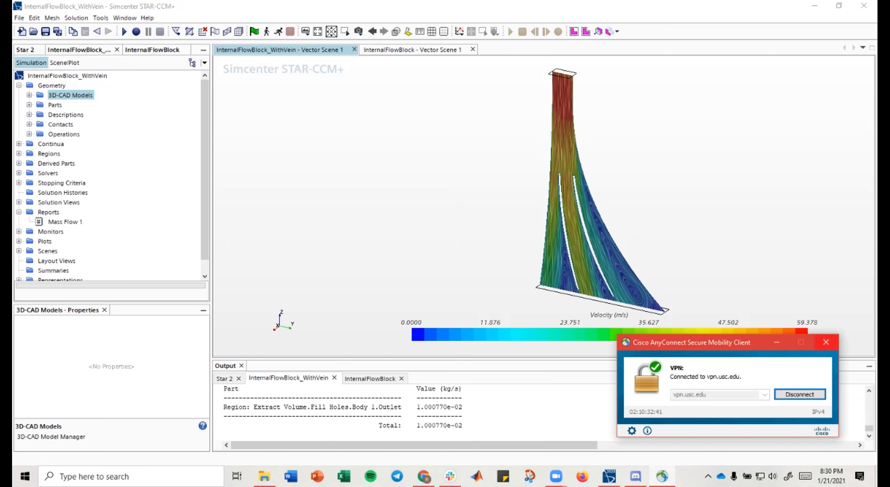
pyautogui.click(826, 342)
# Step: Launch NX and switch to its window
pyautogui.click(139, 476)
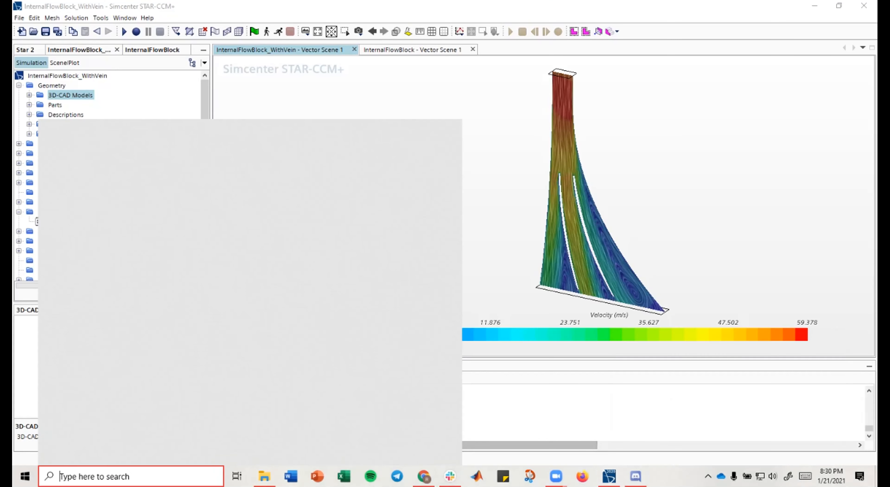
pyautogui.press('Escape')
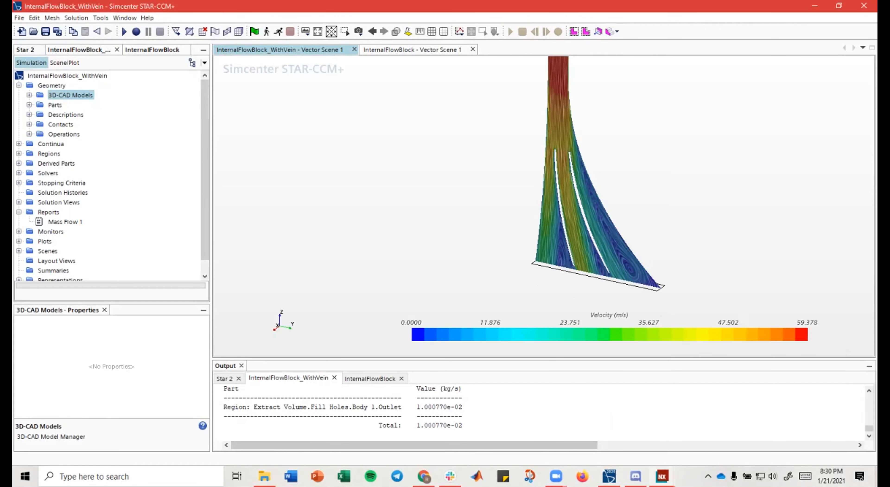
pyautogui.moveTo(662, 476)
pyautogui.click(691, 423)
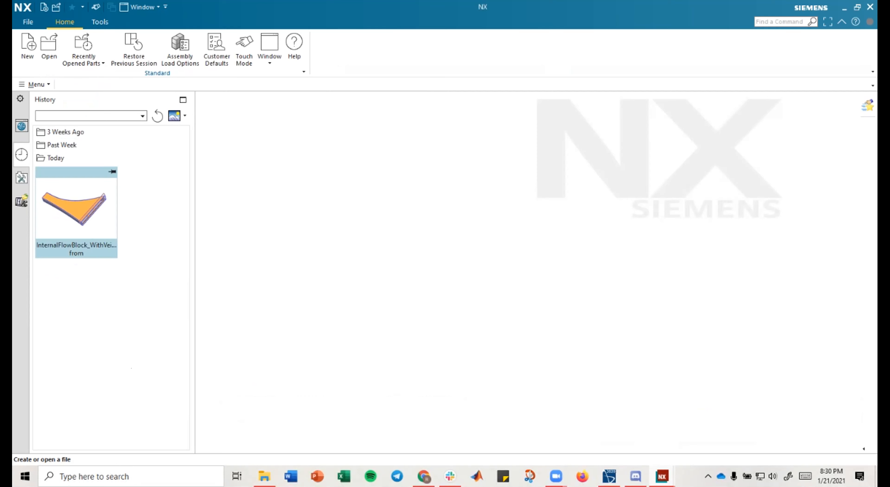
# Step: Choose InternalFlowBlock_WithVein.prt in the Tutorial folder as the part file to open
pyautogui.click(48, 49)
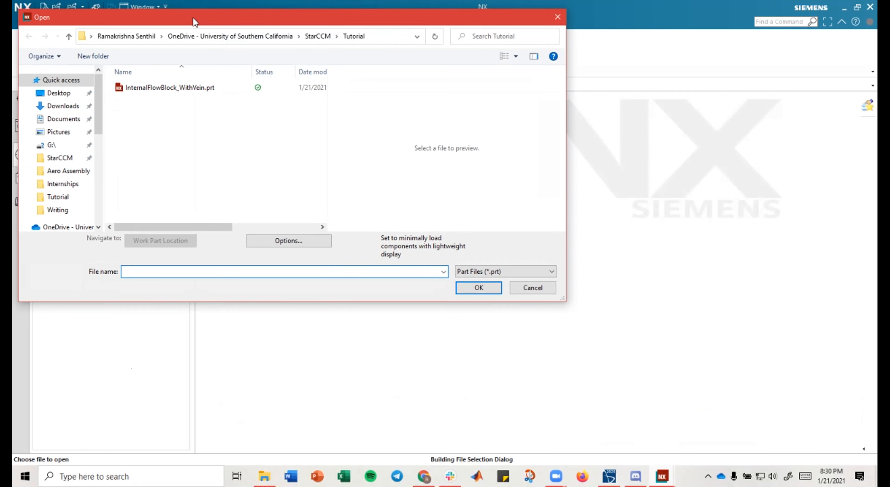
pyautogui.moveTo(195, 22); pyautogui.dragTo(197, 33)
pyautogui.click(172, 99)
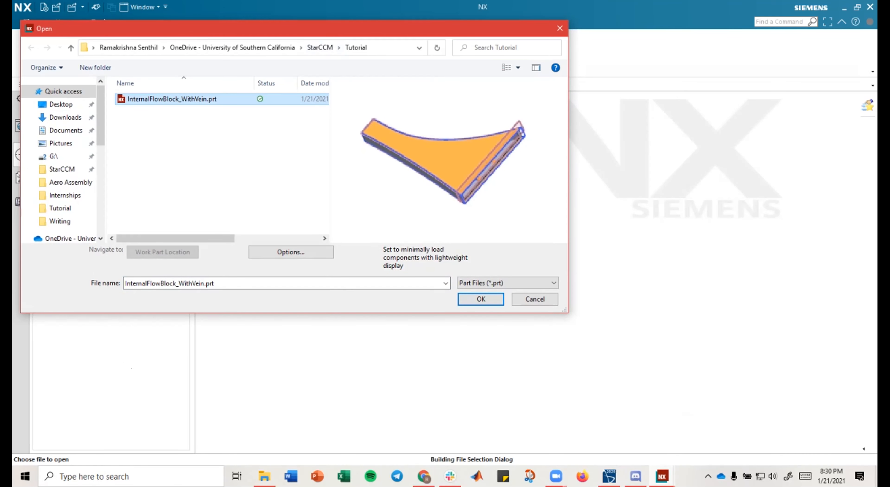
# Step: Open the assembly load options and set the part versions to load As Saved
pyautogui.click(291, 252)
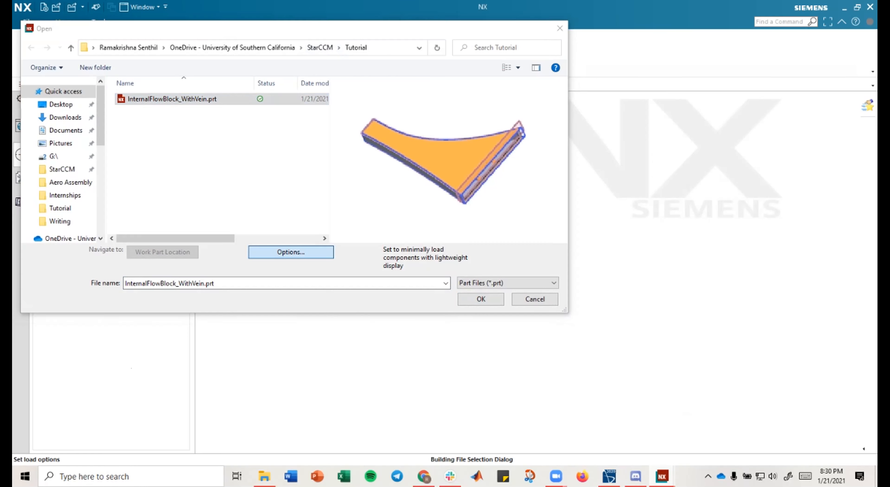
pyautogui.moveTo(287, 66); pyautogui.dragTo(233, 154)
pyautogui.click(277, 180)
pyautogui.click(255, 191)
pyautogui.click(276, 215)
pyautogui.click(264, 226)
pyautogui.moveTo(228, 155); pyautogui.dragTo(288, 75)
pyautogui.moveTo(248, 113); pyautogui.dragTo(249, 133)
pyautogui.click(290, 157)
pyautogui.click(289, 156)
pyautogui.click(289, 157)
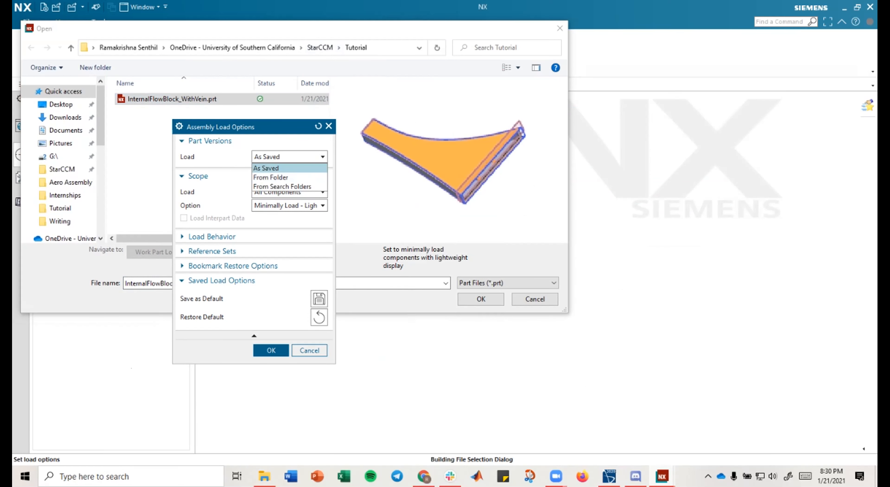
pyautogui.click(277, 168)
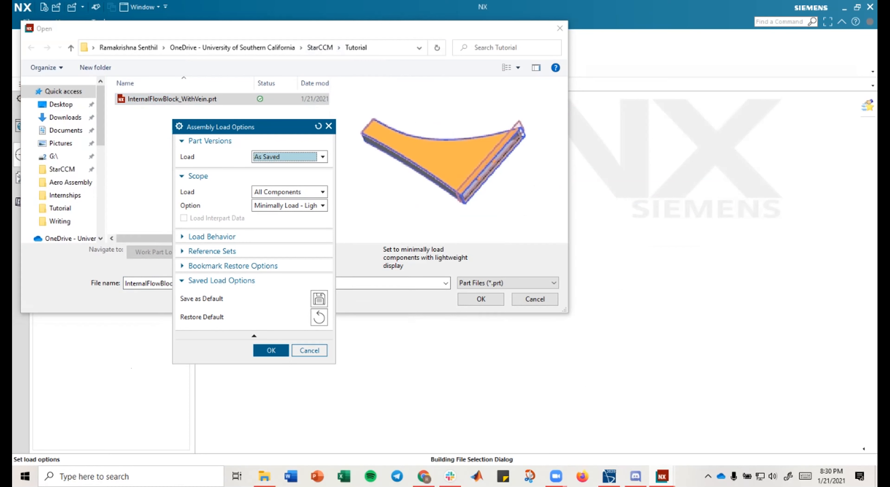
# Step: Set the load scope to As Saved with the Fully Load option and accept the assembly load options
pyautogui.click(289, 192)
pyautogui.click(277, 221)
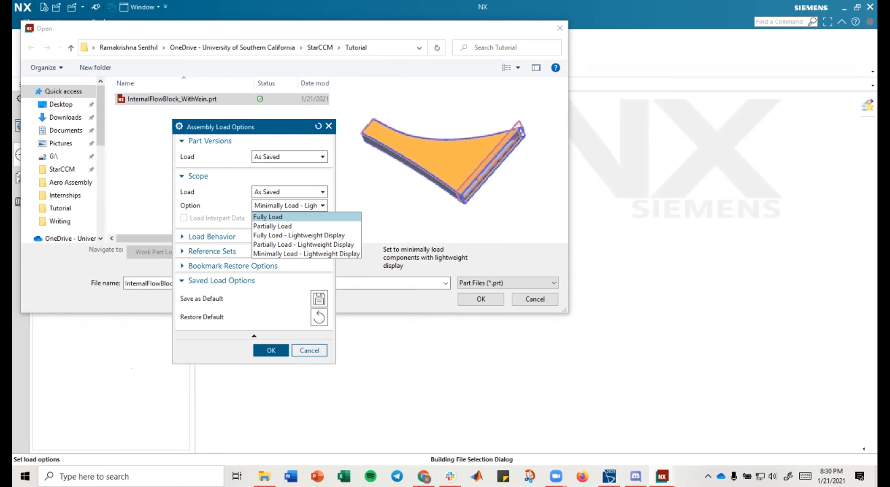
pyautogui.click(289, 205)
pyautogui.click(277, 217)
pyautogui.moveTo(272, 130); pyautogui.dragTo(338, 146)
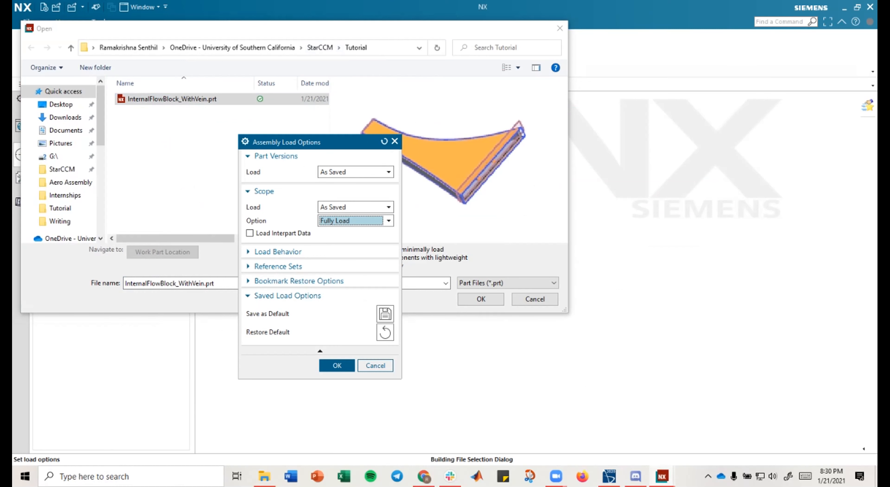
pyautogui.moveTo(269, 143); pyautogui.dragTo(241, 111)
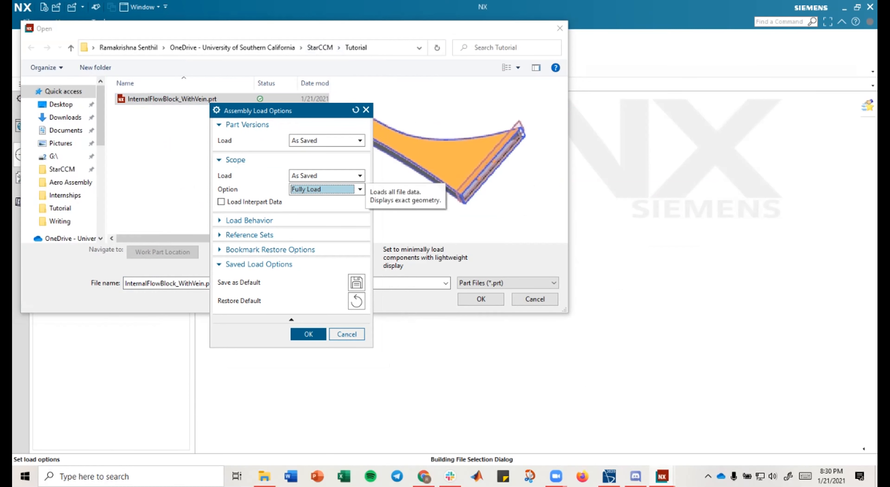
pyautogui.moveTo(257, 112); pyautogui.dragTo(244, 131)
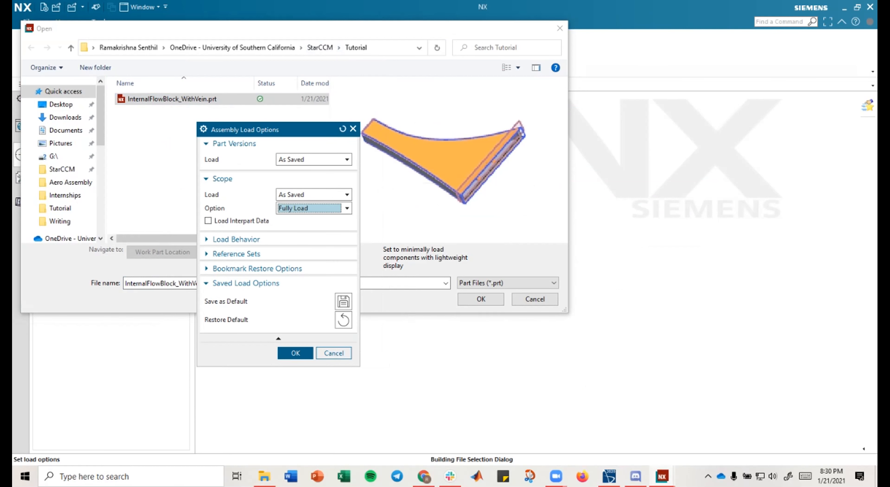
pyautogui.moveTo(280, 134); pyautogui.dragTo(253, 113)
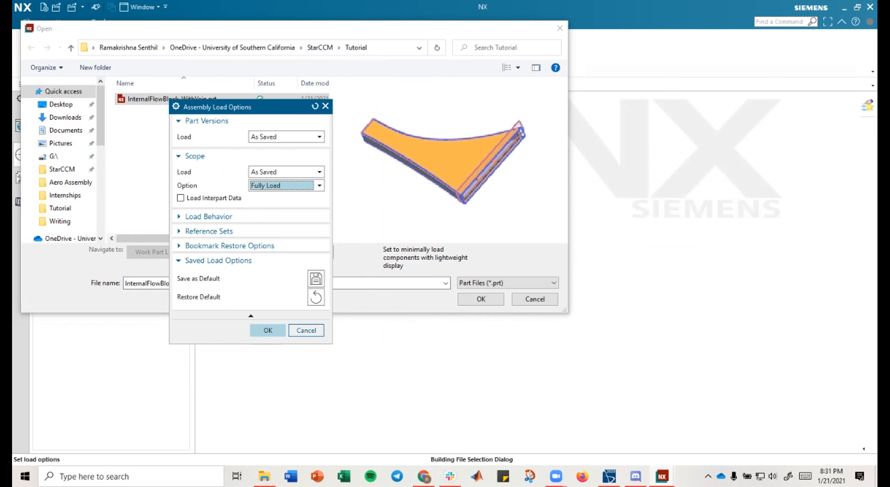
pyautogui.click(267, 329)
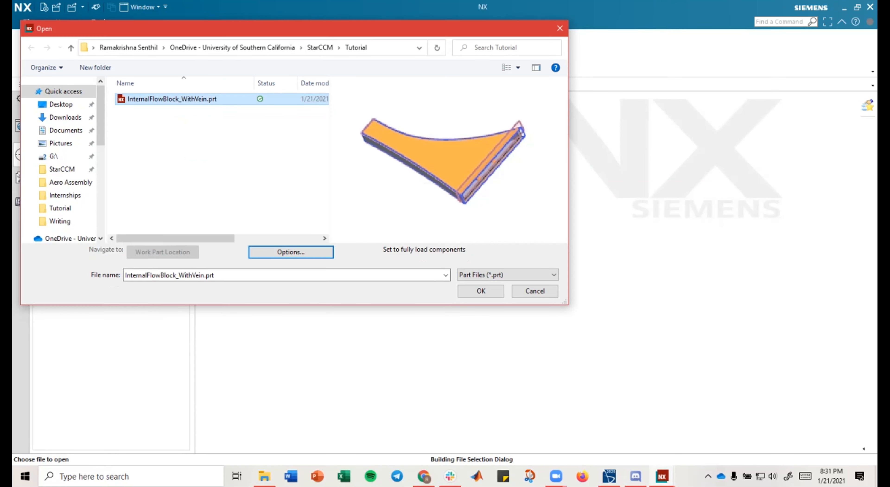
# Step: Open the chosen part and look at the duct straight into its wide open end
pyautogui.click(503, 295)
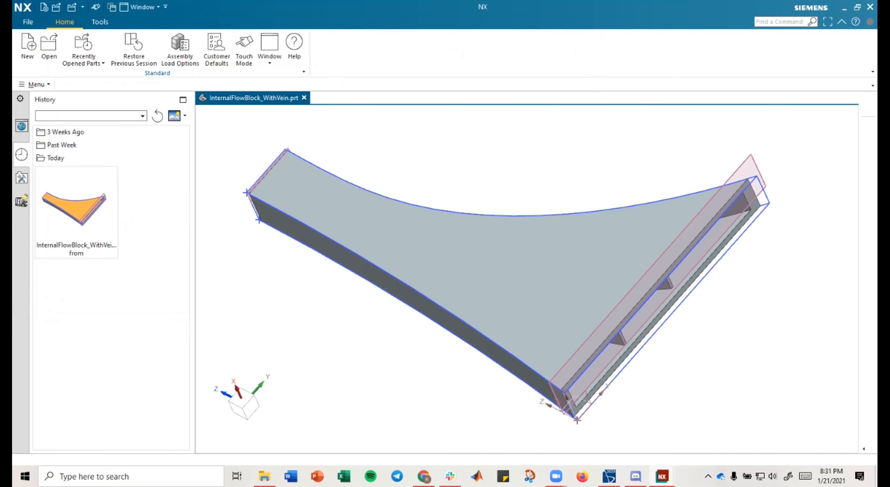
pyautogui.moveTo(560, 384); pyautogui.dragTo(446, 185, button='middle')
pyautogui.moveTo(446, 121); pyautogui.dragTo(529, 121, button='middle')
pyautogui.moveTo(467, 145); pyautogui.dragTo(474, 148, button='middle')
pyautogui.moveTo(474, 148)
pyautogui.keyDown('shift'); pyautogui.mouseDown(button='middle')
pyautogui.moveTo(553, 214)
pyautogui.moveTo(520, 227)
pyautogui.moveTo(498, 223)
pyautogui.moveTo(500, 173)
pyautogui.moveTo(525, 149)
pyautogui.moveTo(498, 140)
pyautogui.moveTo(468, 107)
pyautogui.moveTo(478, 120)
pyautogui.mouseUp(button='middle'); pyautogui.keyUp('shift')
pyautogui.scroll(-2, 553, 215)
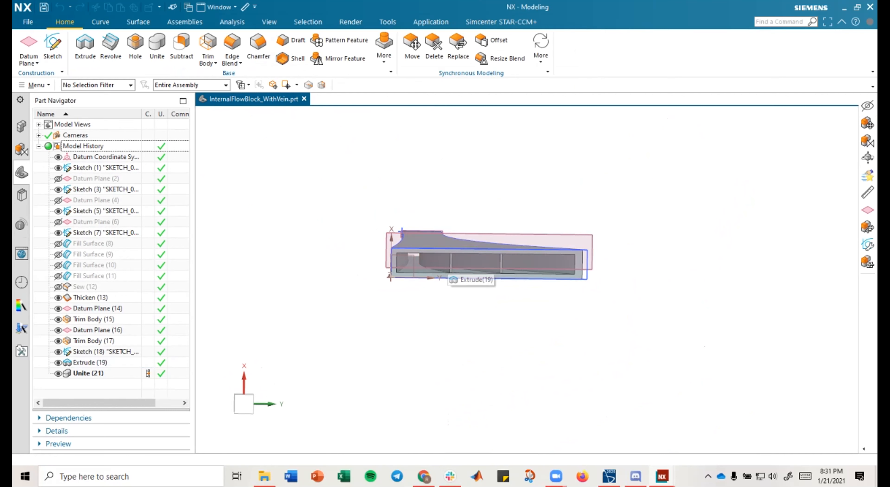
# Step: Examine the trim bodies, datum planes, vane extrude and vane sketch through the model history
pyautogui.click(94, 340)
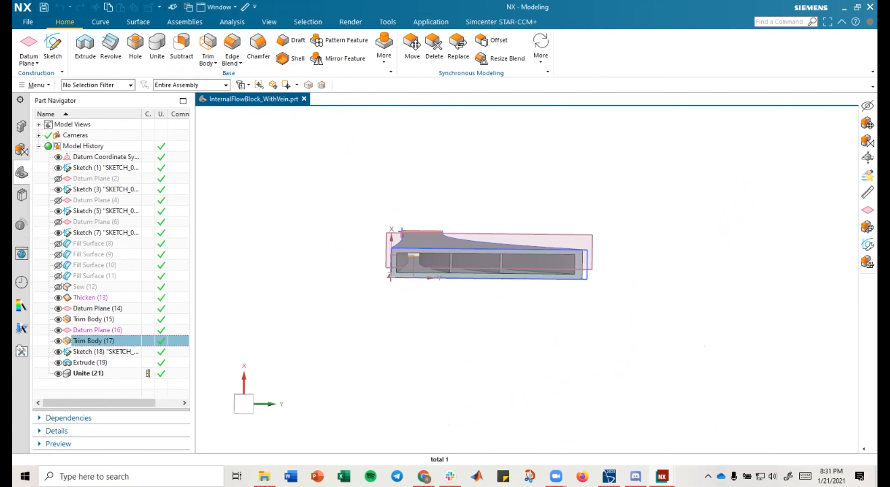
pyautogui.click(97, 330)
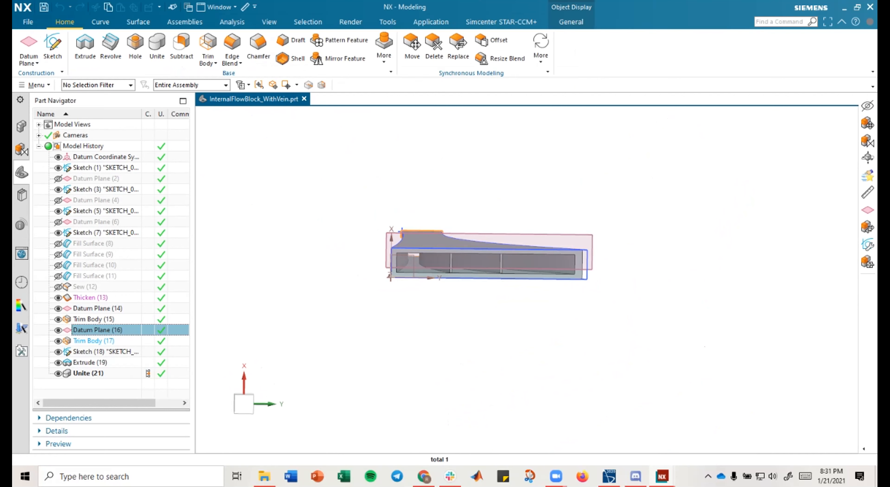
pyautogui.click(98, 309)
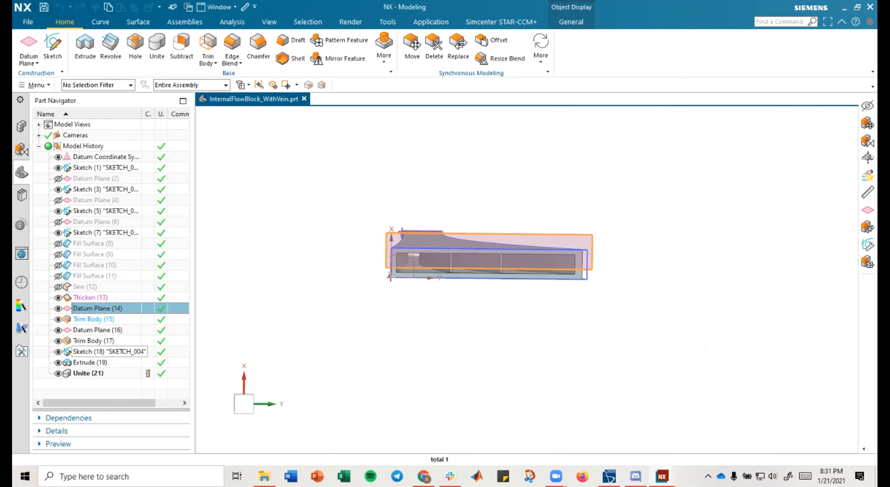
pyautogui.click(94, 341)
pyautogui.click(90, 362)
pyautogui.click(103, 351)
pyautogui.moveTo(488, 248); pyautogui.dragTo(488, 247, button='middle')
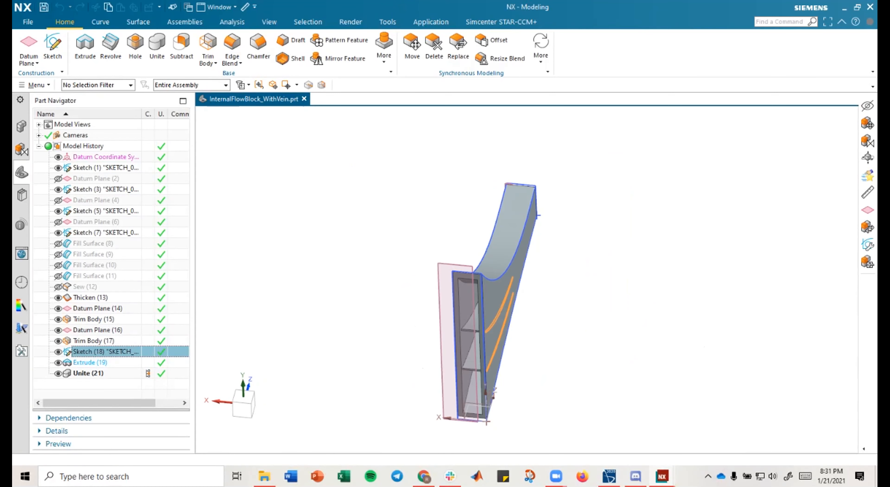
pyautogui.scroll(8, 487, 248)
pyautogui.scroll(-8, 482, 279)
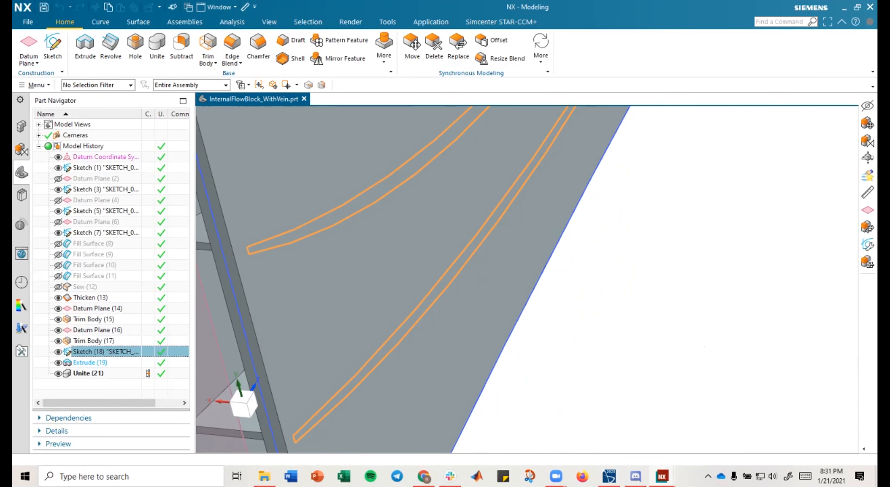
pyautogui.moveTo(398, 258); pyautogui.dragTo(420, 262, button='middle')
# Step: Open the guide vane sketch, Sketch (18), for editing and view it face-on with the whole duct
pyautogui.doubleClick(106, 351)
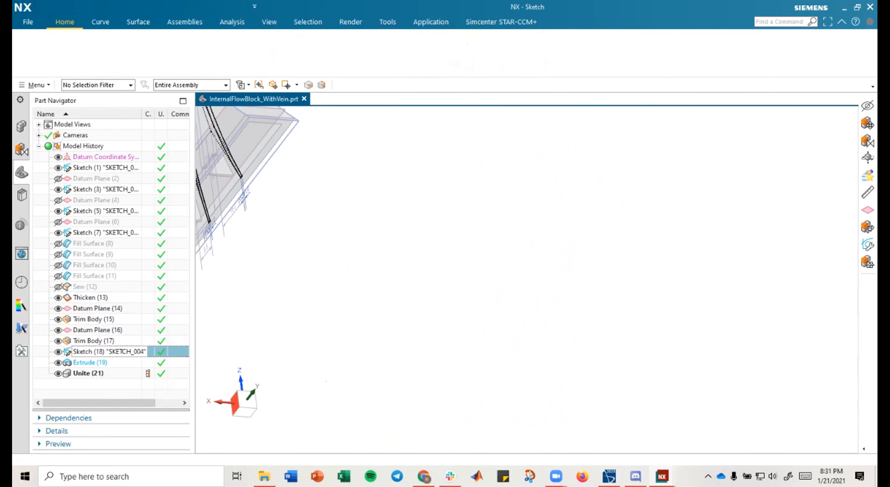
pyautogui.moveTo(491, 261); pyautogui.dragTo(529, 269, button='middle')
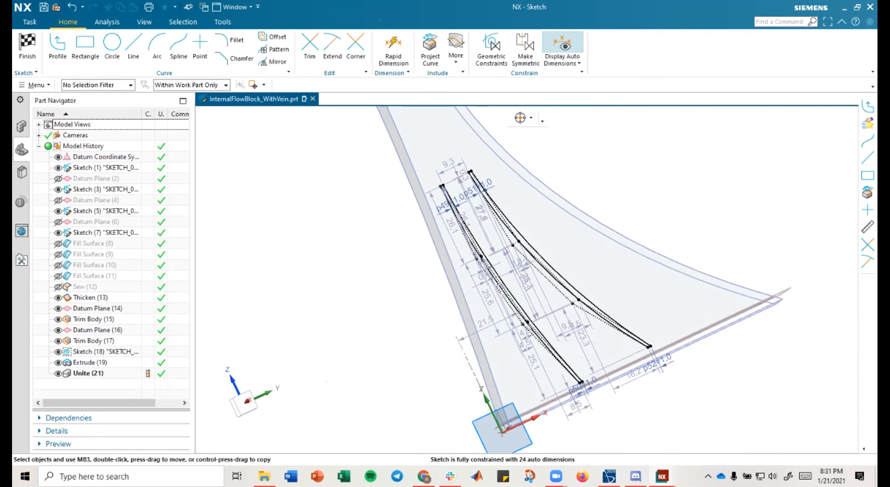
pyautogui.moveTo(433, 139)
pyautogui.mouseDown(button='middle')
pyautogui.moveTo(548, 142)
pyautogui.moveTo(539, 170)
pyautogui.mouseUp(button='middle')
pyautogui.scroll(2, 577, 239)
pyautogui.scroll(-4, 577, 239)
pyautogui.moveTo(557, 204)
pyautogui.keyDown('shift'); pyautogui.mouseDown(button='middle')
pyautogui.moveTo(556, 252)
pyautogui.moveTo(543, 261)
pyautogui.mouseUp(button='middle'); pyautogui.keyUp('shift')
# Step: Switch to Simcenter STAR-CCM+ to compare the InternalFlowBlock velocity scene with the vane sketch, and return to NX
pyautogui.hotkey('alt', 'Tab')
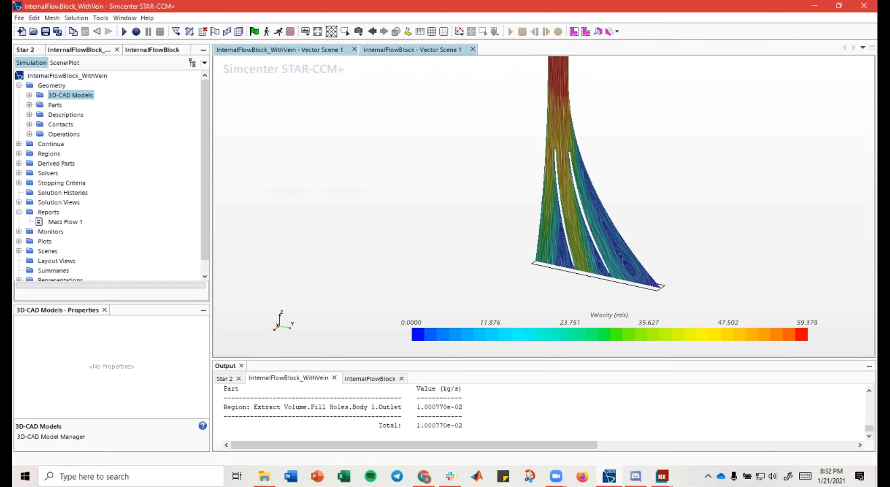
pyautogui.click(412, 49)
pyautogui.hotkey('alt', 'Tab')
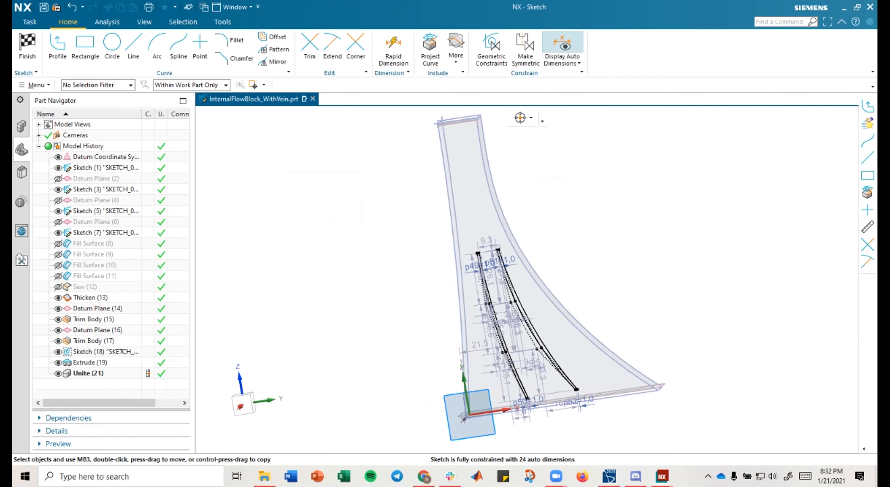
pyautogui.hotkey('alt', 'Tab')
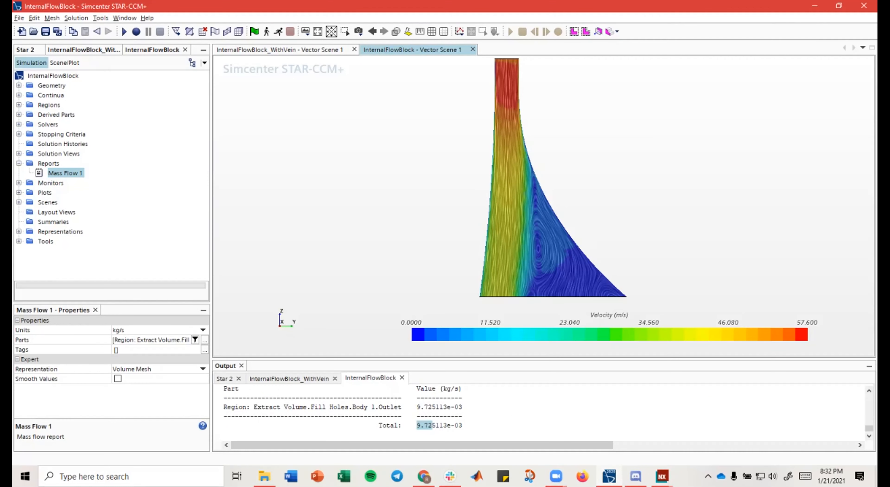
pyautogui.hotkey('alt', 'Tab')
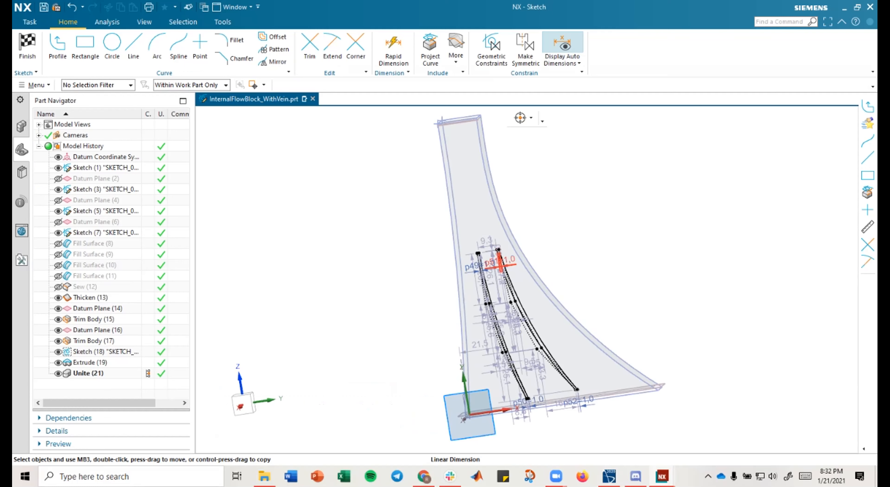
# Step: Inspect the two guide vane outlines and the Unite feature, and finish the vane sketch
pyautogui.moveTo(544, 259)
pyautogui.keyDown('shift'); pyautogui.mouseDown(button='middle')
pyautogui.moveTo(463, 199)
pyautogui.moveTo(471, 216)
pyautogui.mouseUp(button='middle'); pyautogui.keyUp('shift')
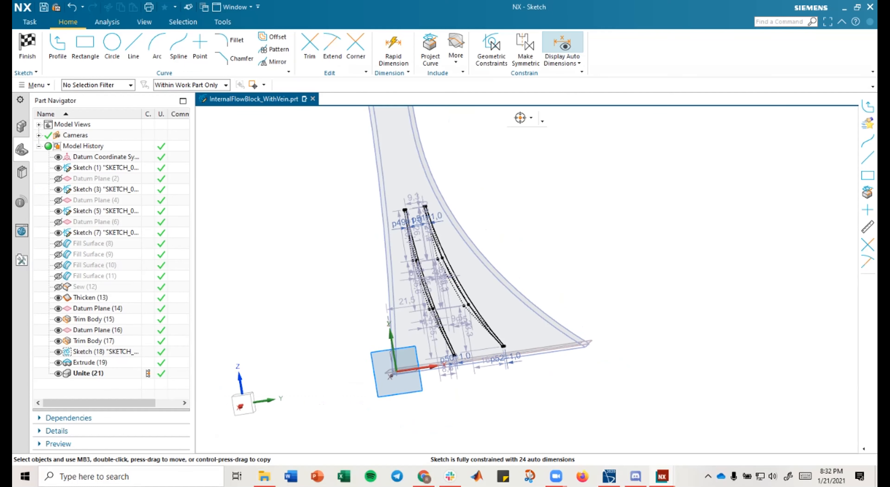
pyautogui.scroll(4, 438, 269)
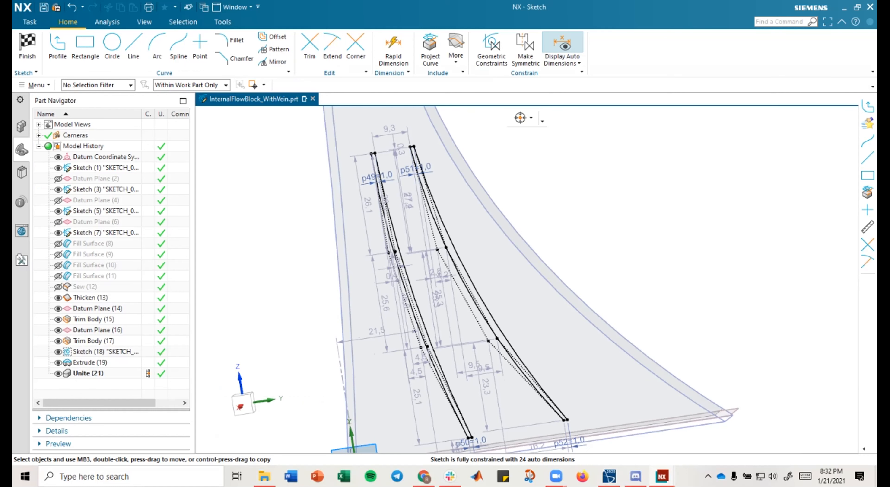
pyautogui.keyDown('shift'); pyautogui.moveTo(497, 172); pyautogui.dragTo(488, 148, button='middle'); pyautogui.keyUp('shift')
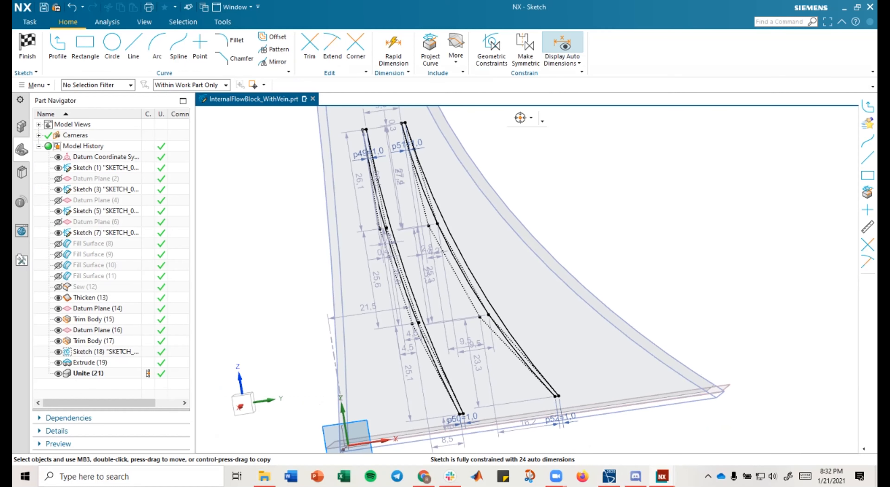
pyautogui.click(106, 352)
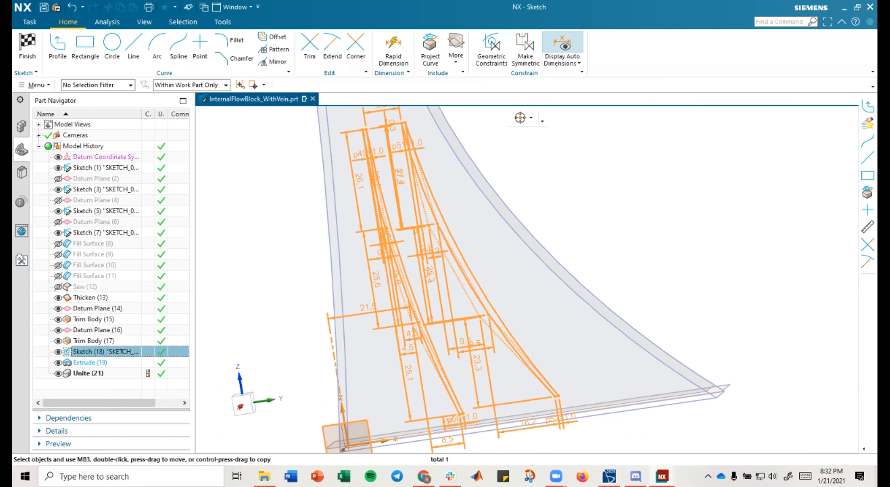
pyautogui.click(88, 373)
pyautogui.rightClick(87, 374)
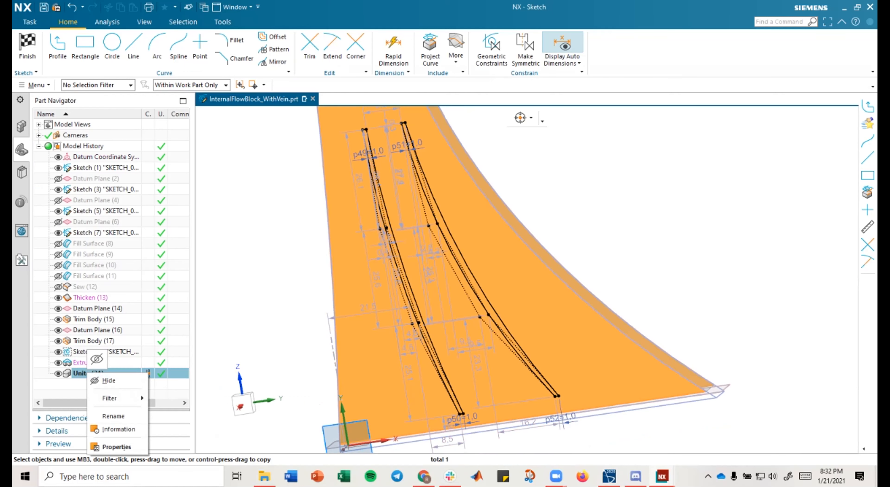
pyautogui.press('Escape')
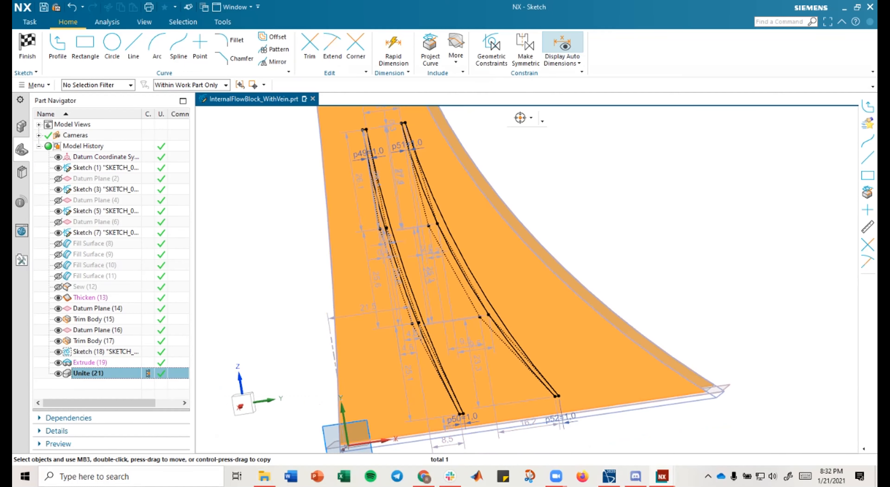
pyautogui.click(89, 373)
pyautogui.click(27, 46)
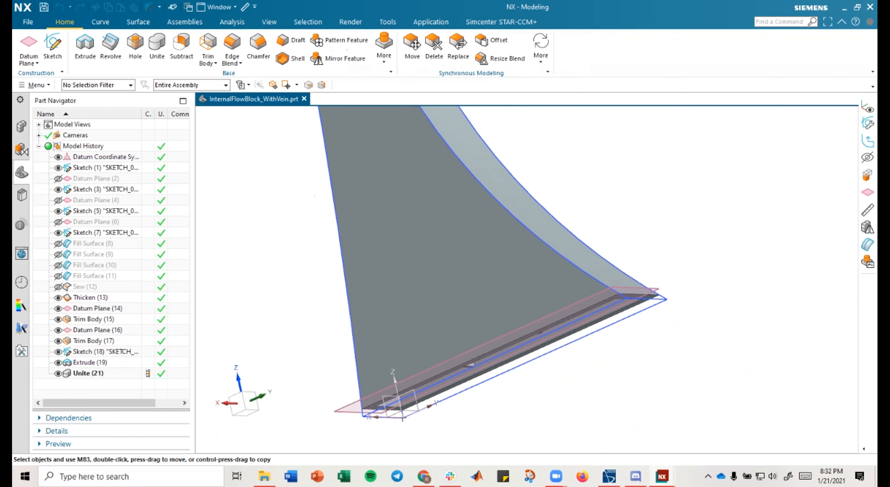
# Step: Delete the Unite feature and the Extrude that forms the two guide vanes from the model history
pyautogui.scroll(-3, 458, 305)
pyautogui.moveTo(459, 294); pyautogui.dragTo(446, 163, button='middle')
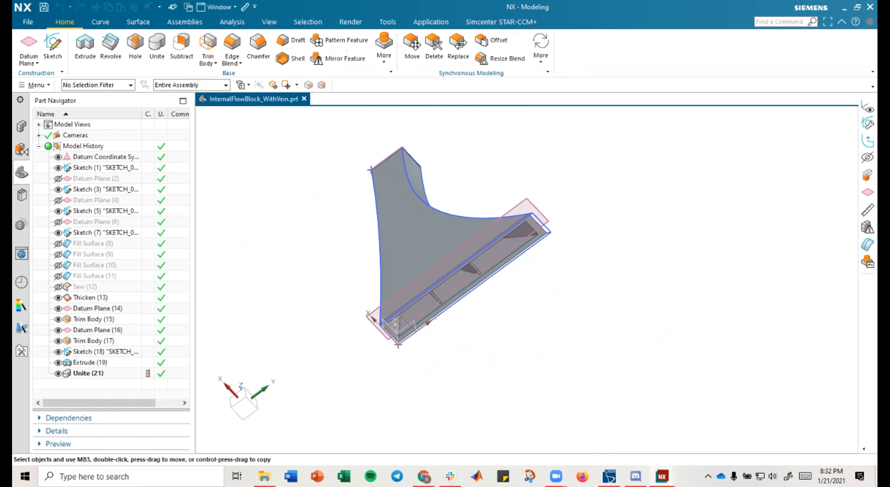
pyautogui.click(89, 373)
pyautogui.rightClick(89, 373)
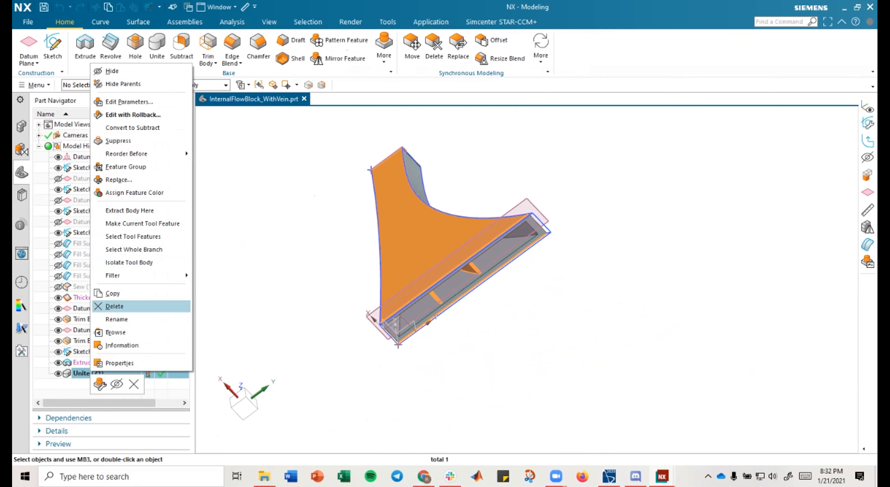
pyautogui.click(114, 306)
pyautogui.rightClick(102, 362)
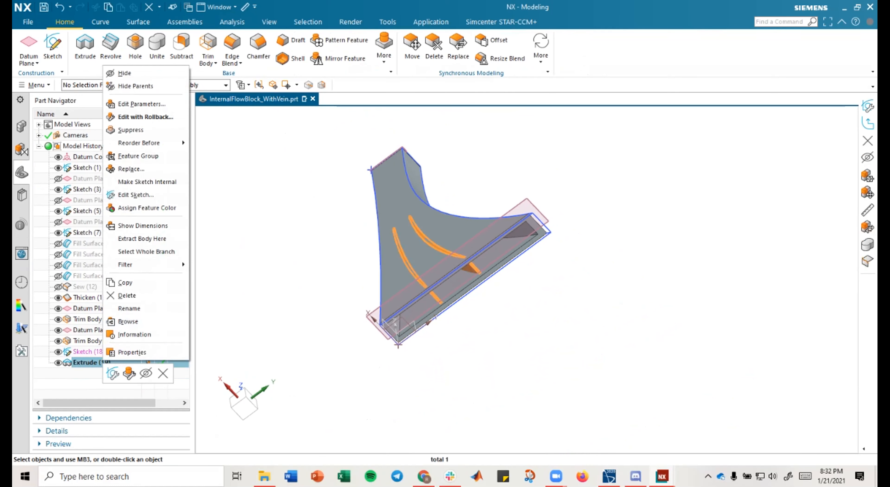
pyautogui.click(163, 373)
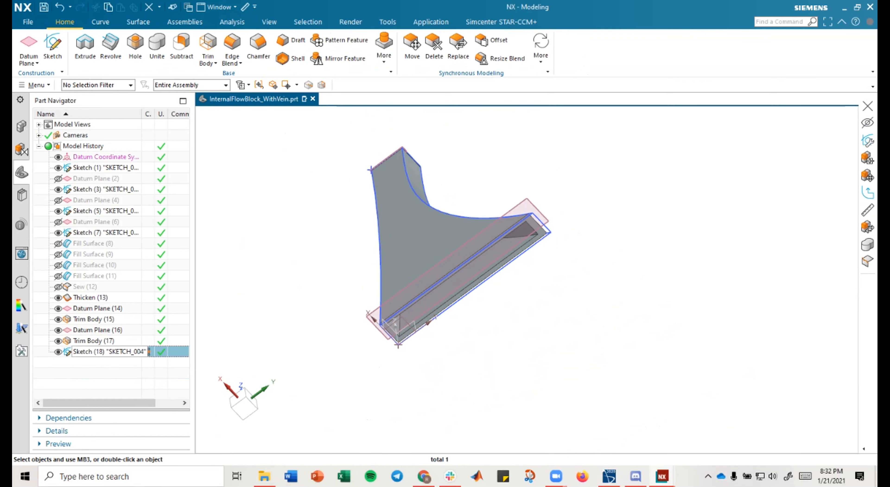
# Step: Delete the old guide vane sketch, Sketch (18), from the model history
pyautogui.rightClick(104, 352)
pyautogui.click(209, 366)
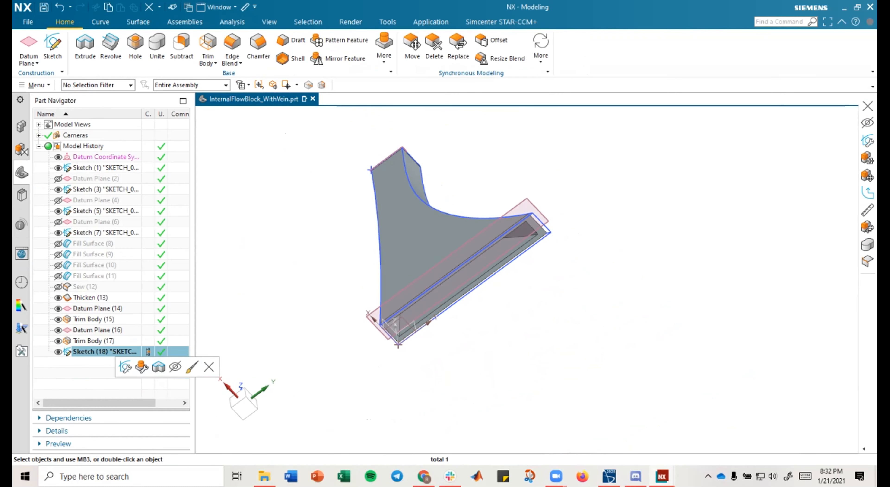
pyautogui.click(209, 366)
# Step: Create an Inferred datum plane on the duct's large flat side face at 0 mm offset
pyautogui.moveTo(451, 200); pyautogui.dragTo(451, 200, button='middle')
pyautogui.click(29, 45)
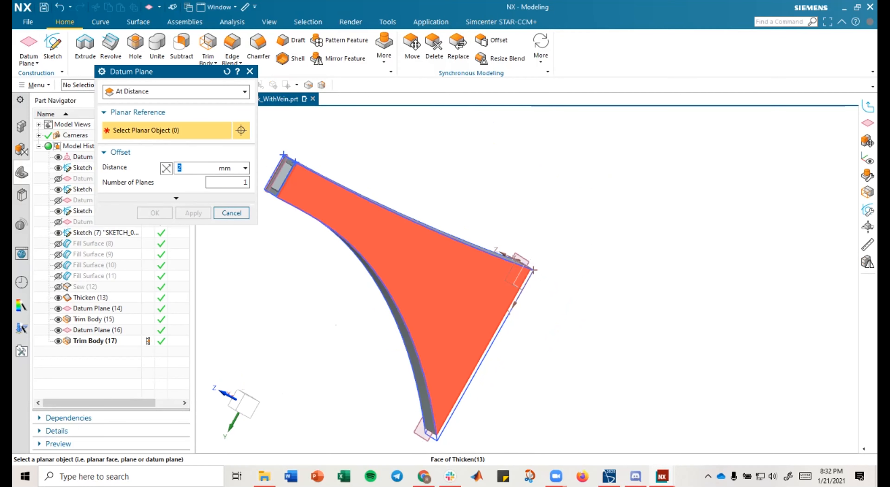
pyautogui.click(403, 267)
pyautogui.moveTo(361, 289); pyautogui.dragTo(360, 291, button='middle')
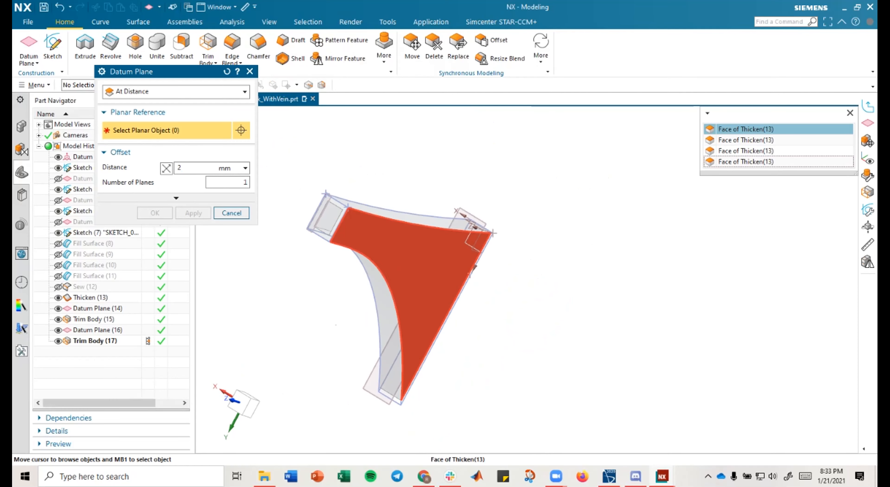
pyautogui.click(747, 129)
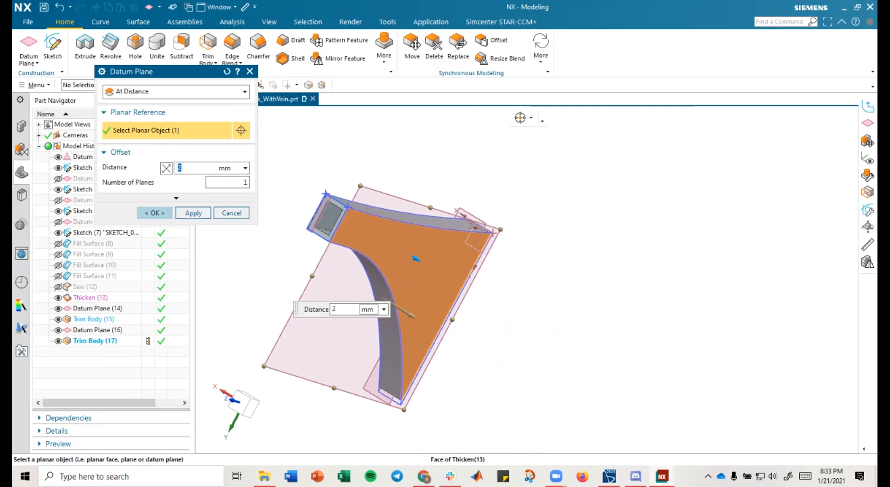
pyautogui.click(176, 91)
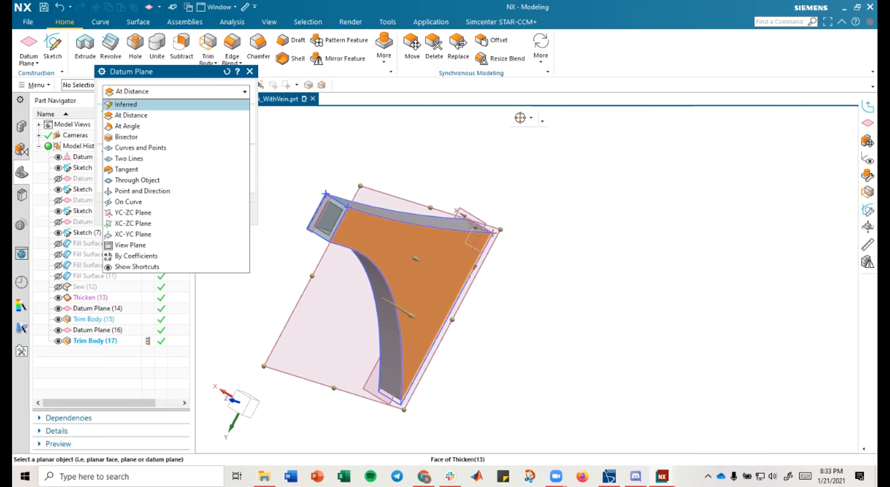
pyautogui.click(125, 104)
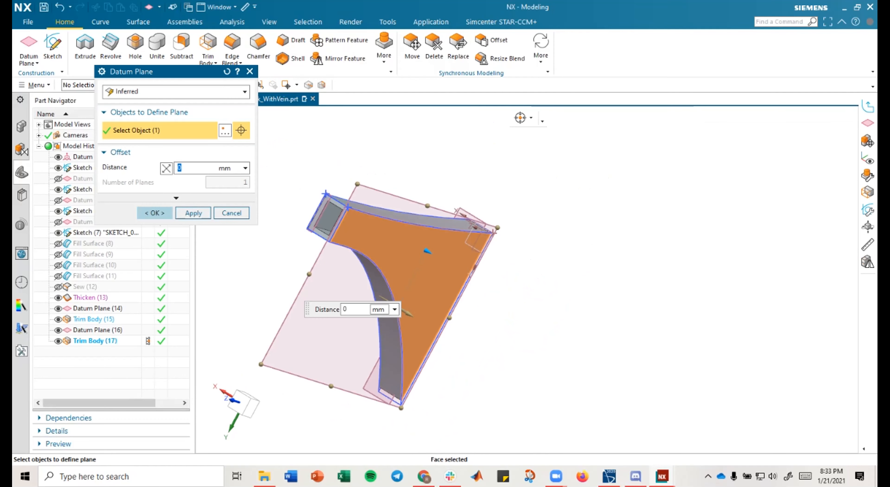
pyautogui.click(154, 213)
# Step: Create a sketch on the new datum plane over the duct's side face, with the Y-axis as horizontal reference
pyautogui.moveTo(361, 288)
pyautogui.mouseDown(button='middle')
pyautogui.moveTo(484, 283)
pyautogui.moveTo(532, 294)
pyautogui.moveTo(566, 318)
pyautogui.moveTo(564, 360)
pyautogui.moveTo(550, 377)
pyautogui.moveTo(498, 311)
pyautogui.moveTo(546, 391)
pyautogui.mouseUp(button='middle')
pyautogui.click(53, 49)
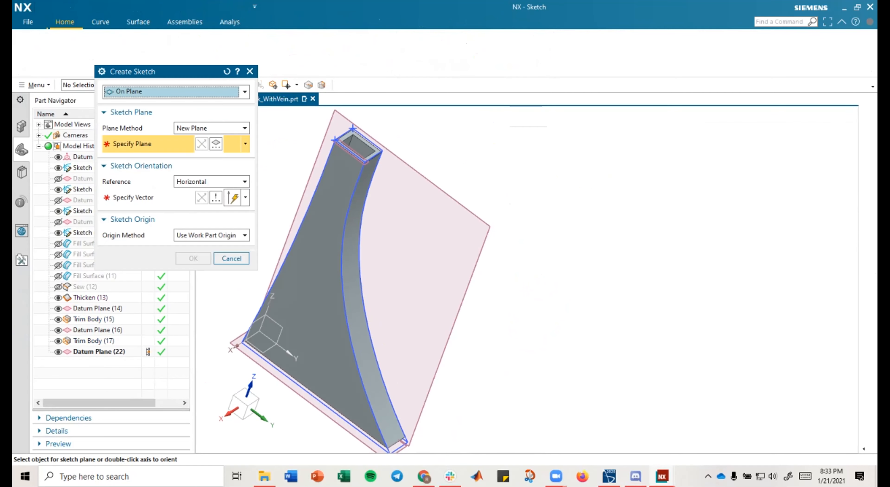
pyautogui.click(425, 242)
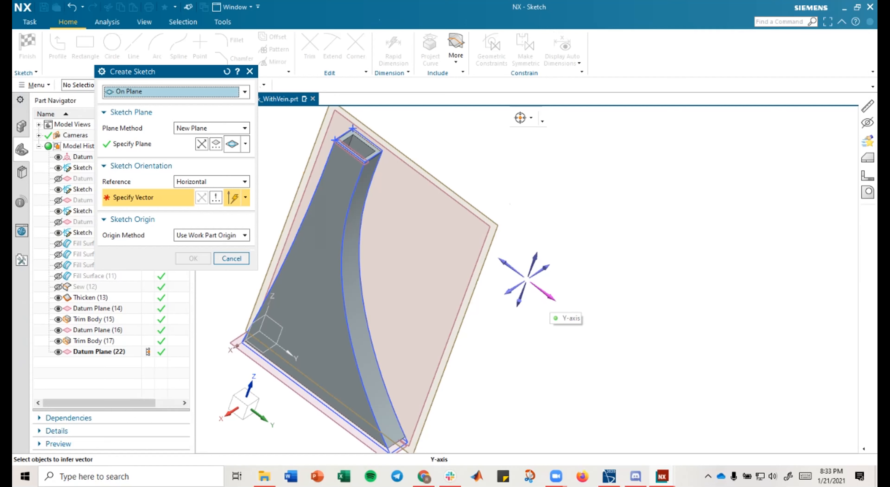
pyautogui.click(549, 297)
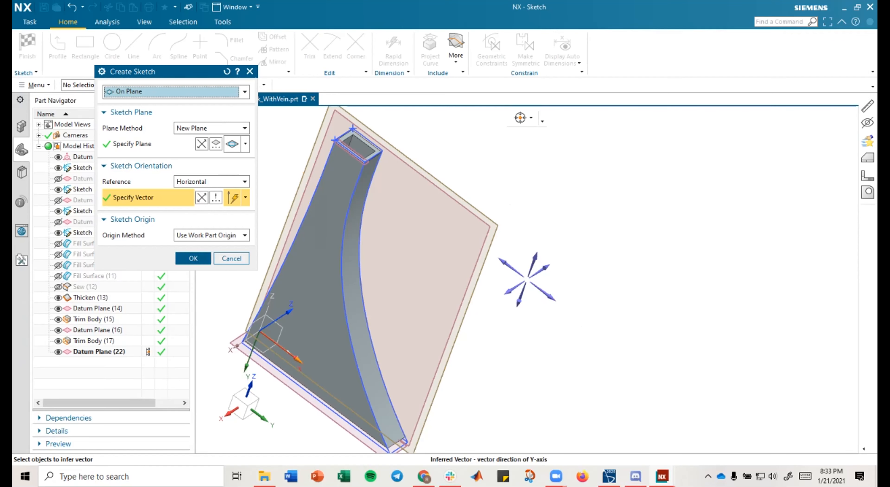
pyautogui.click(193, 258)
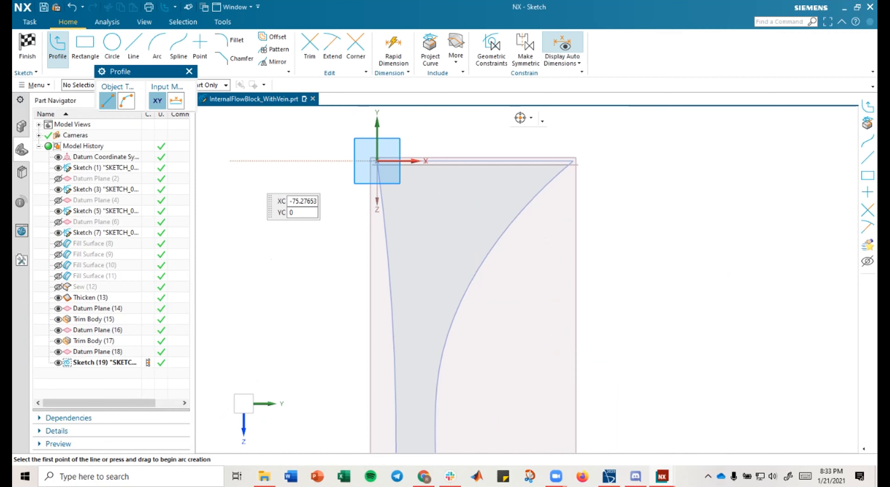
# Step: Start a degree 3 through-points spline inside the duct, from mid-height to about 37 mm across and 5 mm above the sketch origin
pyautogui.moveTo(488, 160); pyautogui.dragTo(601, 289, button='middle')
pyautogui.moveTo(476, 309)
pyautogui.mouseDown(button='middle')
pyautogui.moveTo(463, 307)
pyautogui.moveTo(546, 294)
pyautogui.moveTo(555, 277)
pyautogui.moveTo(516, 271)
pyautogui.mouseUp(button='middle')
pyautogui.moveTo(665, 356); pyautogui.dragTo(573, 328, button='middle')
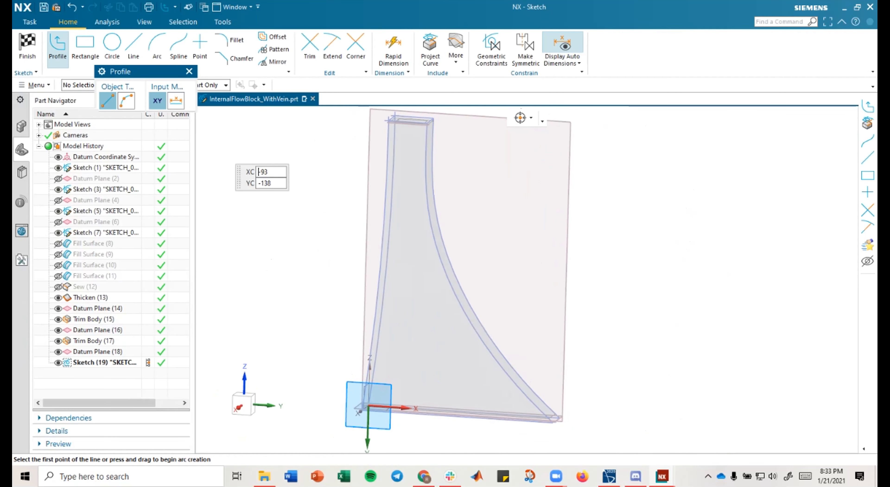
pyautogui.moveTo(147, 72); pyautogui.dragTo(83, 170)
pyautogui.click(179, 48)
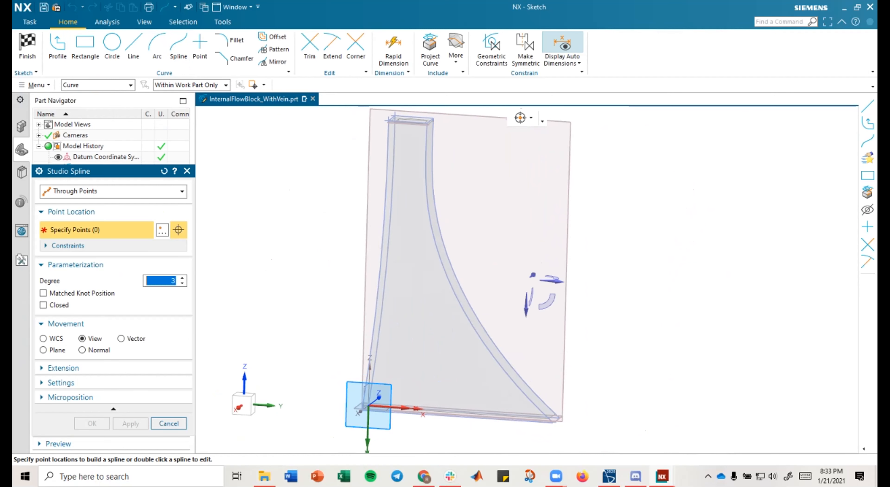
pyautogui.moveTo(542, 294); pyautogui.dragTo(528, 288, button='middle')
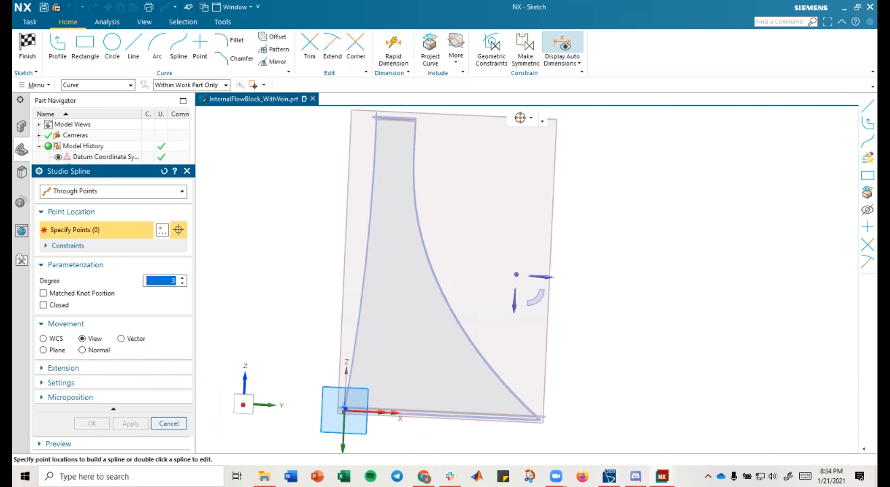
pyautogui.click(384, 247)
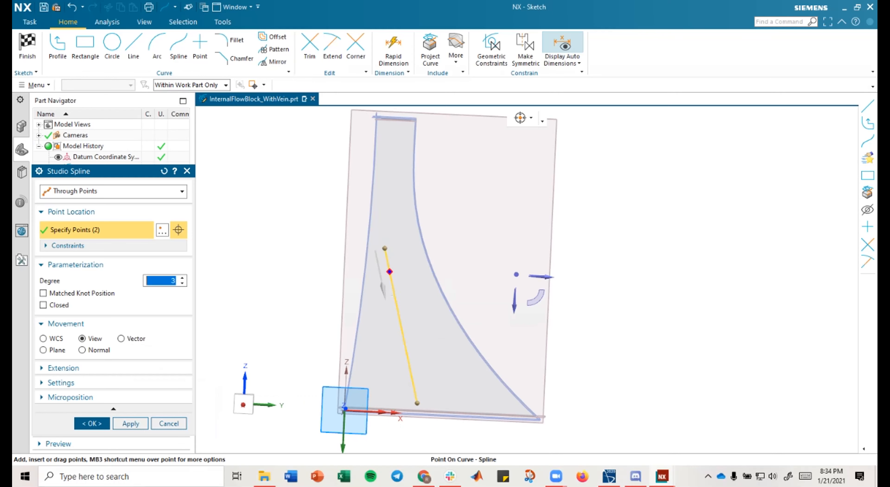
# Step: Add a middle point to the spline, shift it to bow the curve along the duct's curvature, and accept the spline
pyautogui.scroll(-5, 391, 263)
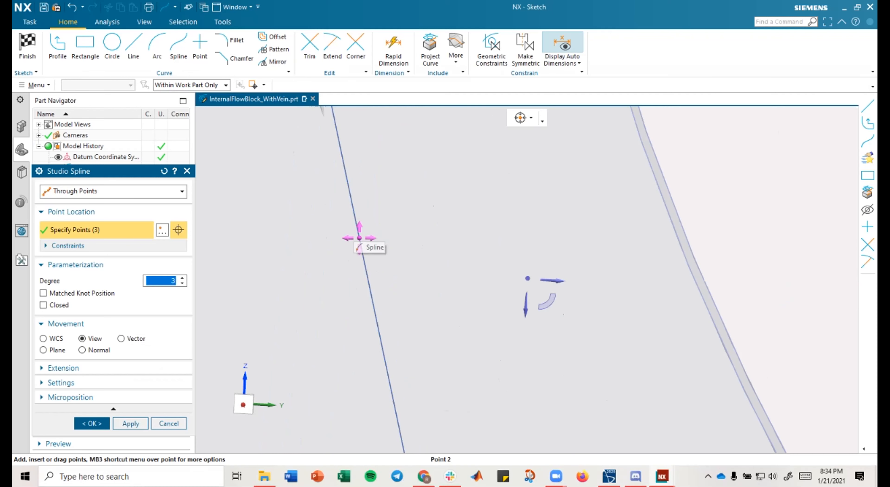
pyautogui.scroll(5, 358, 238)
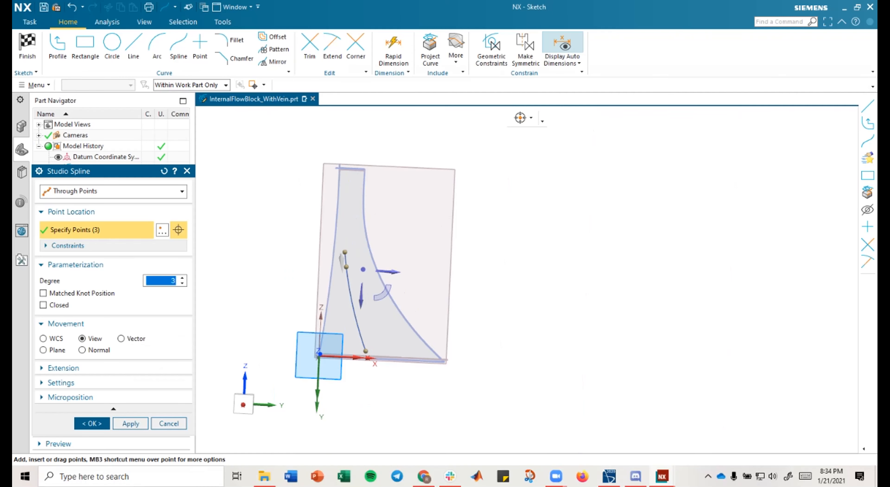
pyautogui.scroll(2, 358, 263)
pyautogui.scroll(-5, 342, 284)
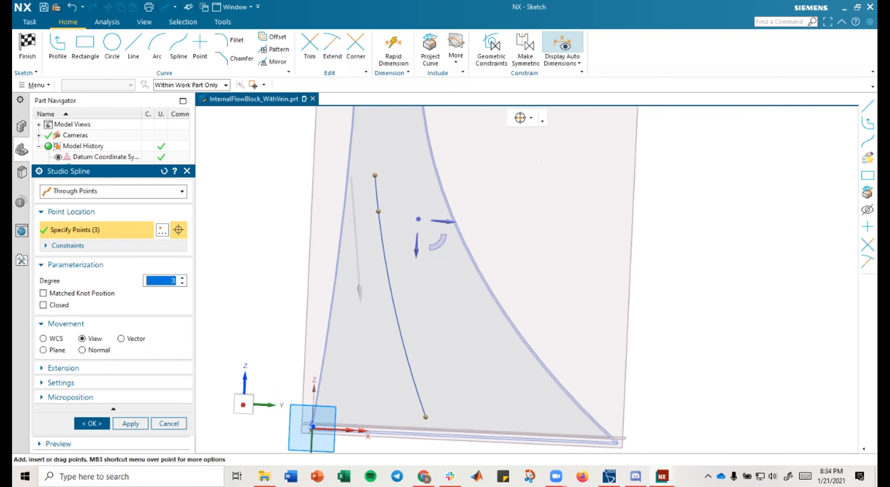
pyautogui.moveTo(378, 211); pyautogui.dragTo(376, 239)
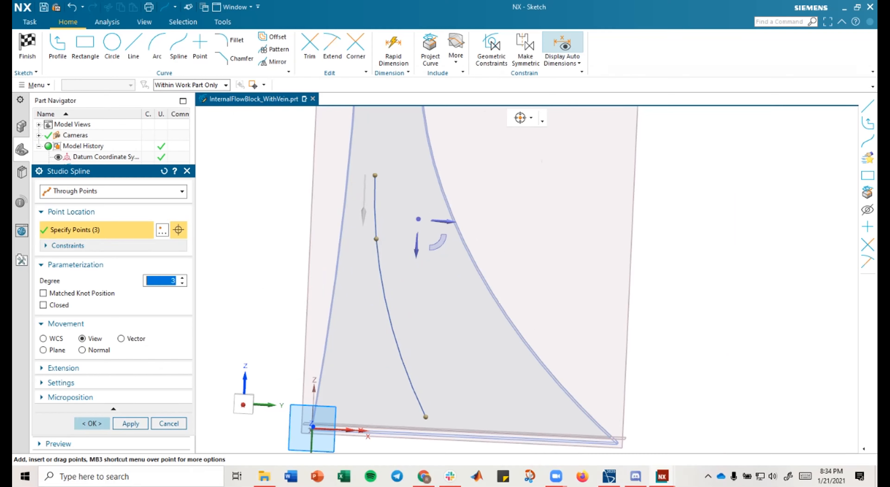
pyautogui.press('Return')
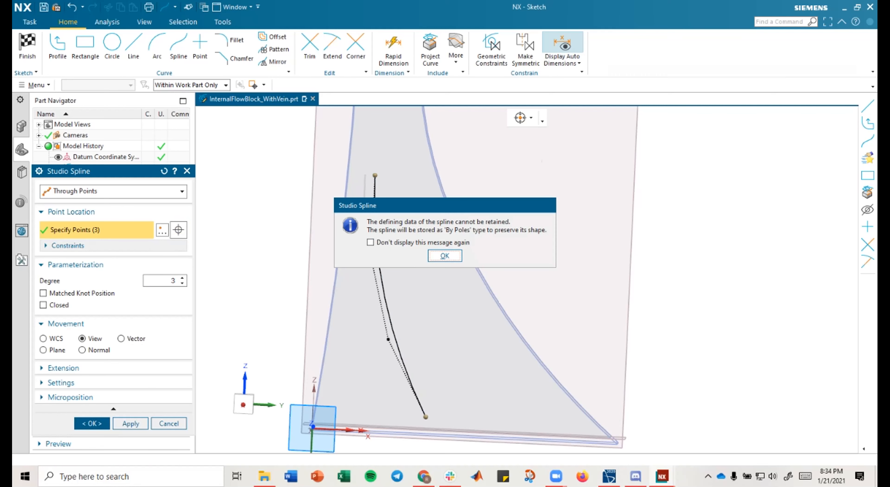
pyautogui.press('Return')
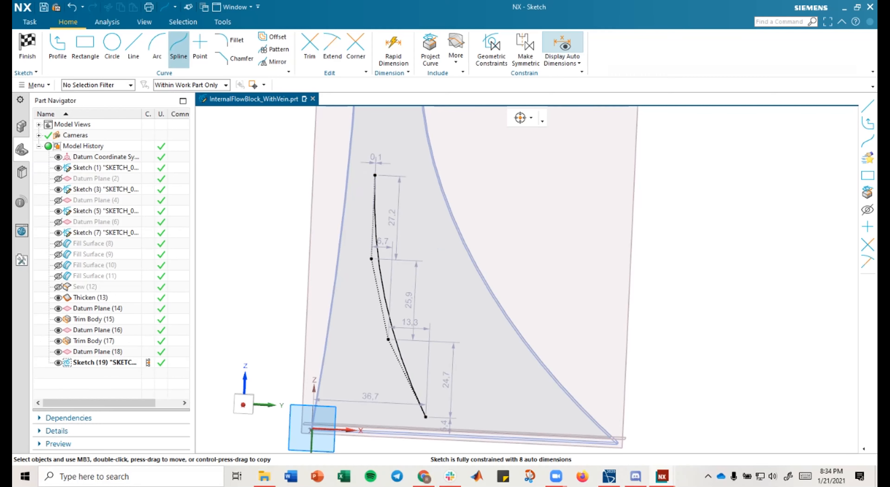
# Step: Draw a 1 mm horizontal line at angle 0 from the spline's upper end and another from its lower end
pyautogui.click(134, 52)
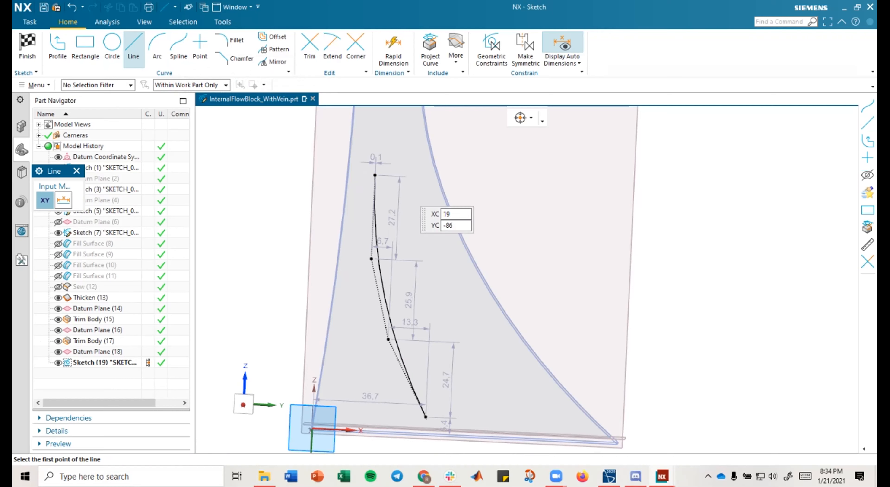
pyautogui.scroll(5, 375, 173)
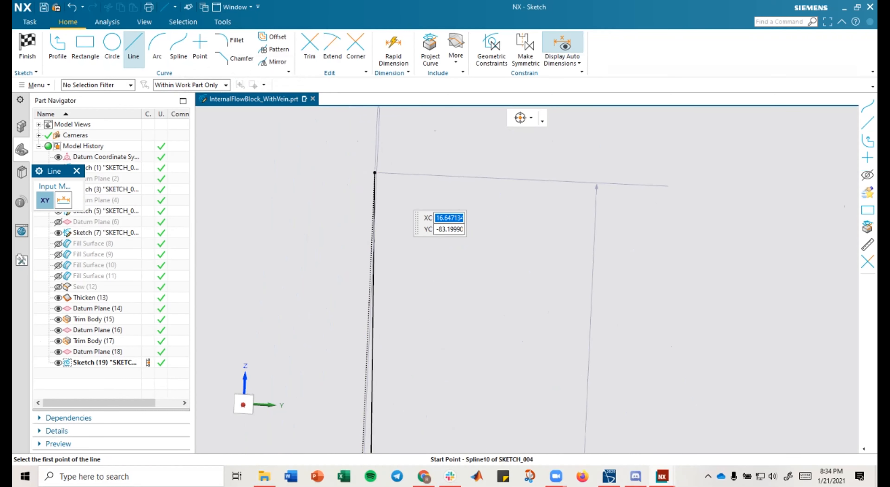
pyautogui.click(375, 173)
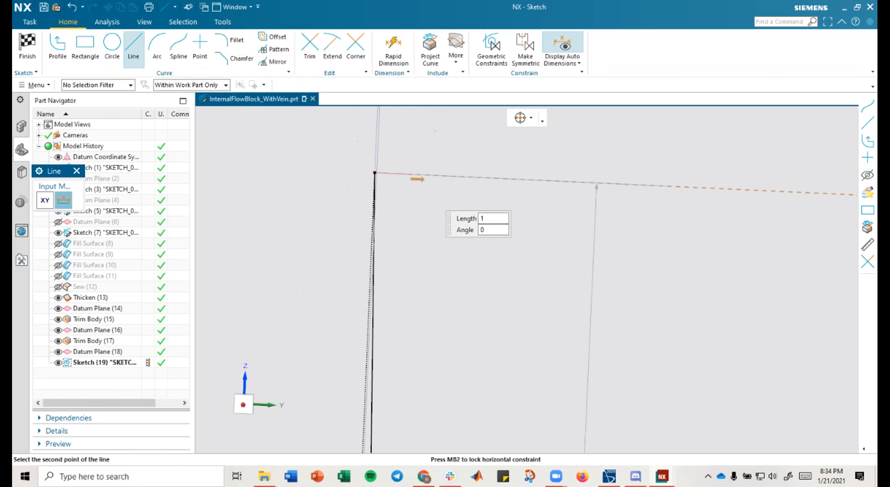
pyautogui.press('Return')
pyautogui.scroll(-5, 467, 255)
pyautogui.scroll(-2, 515, 346)
pyautogui.scroll(-3, 463, 308)
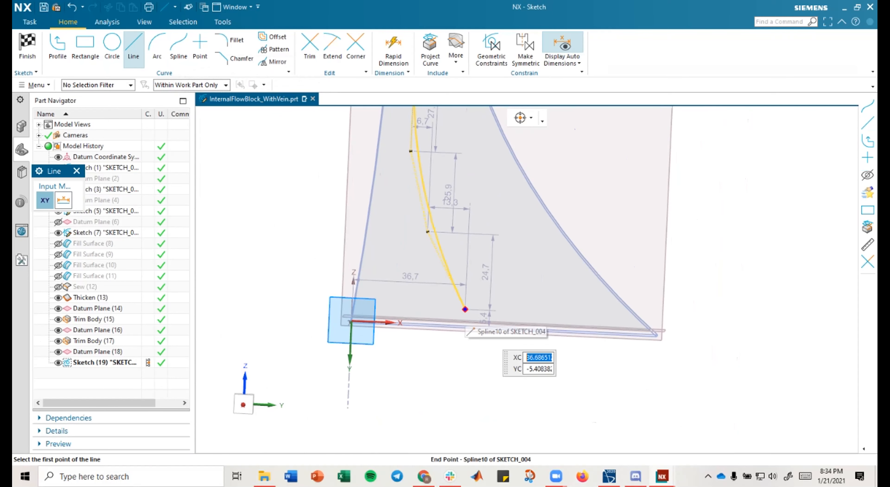
pyautogui.click(465, 309)
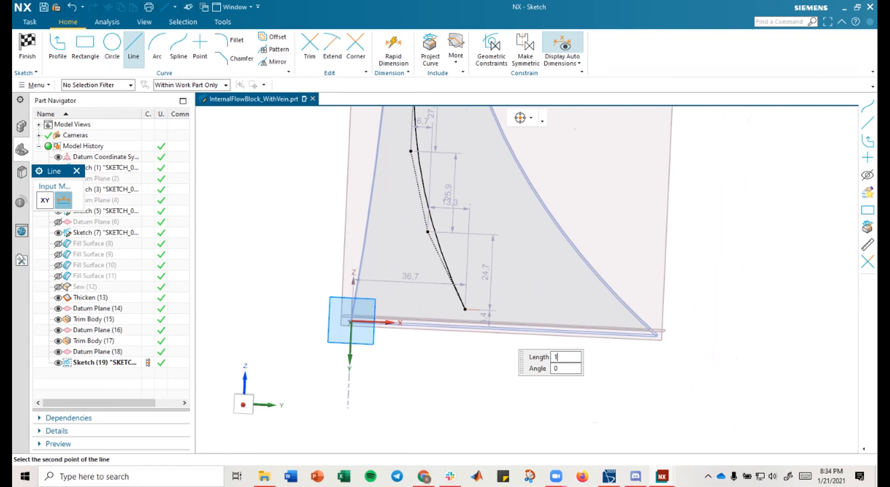
pyautogui.press('Return')
pyautogui.scroll(3, 475, 329)
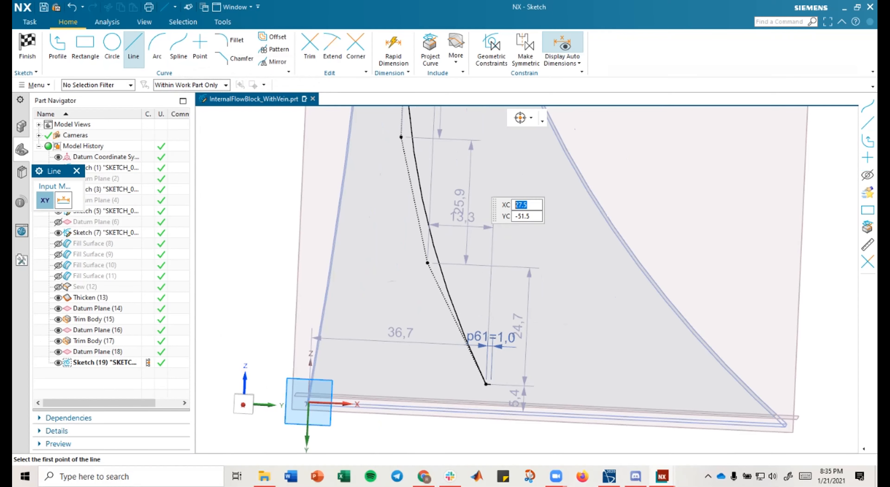
# Step: Start a second through-points spline from the free end of the upper 1 mm line to that of the lower one
pyautogui.scroll(-2, 476, 328)
pyautogui.click(179, 48)
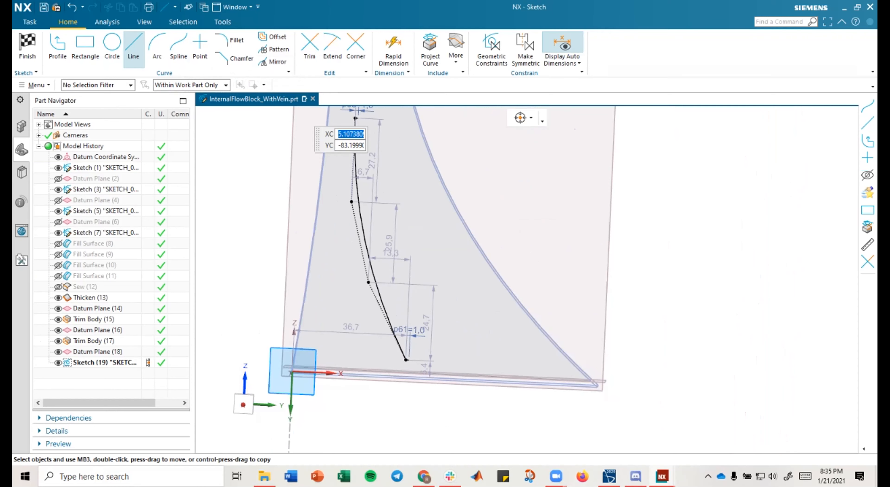
pyautogui.scroll(5, 356, 120)
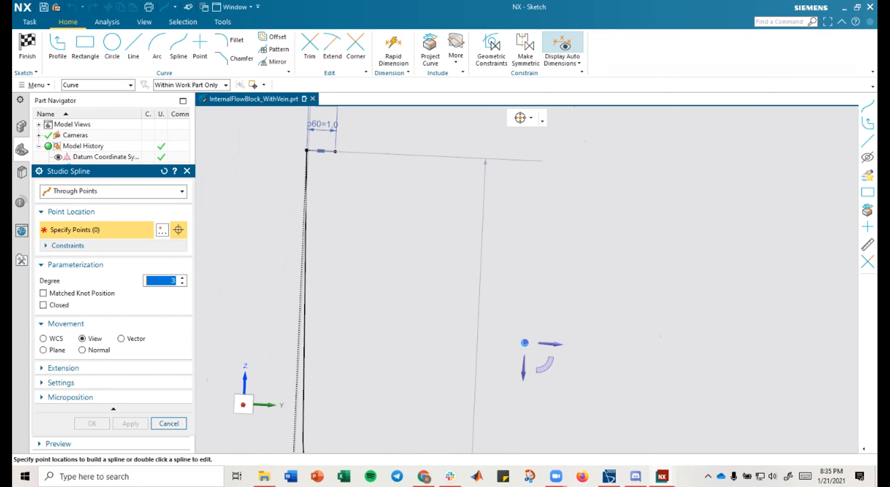
pyautogui.click(336, 153)
pyautogui.scroll(-5, 335, 154)
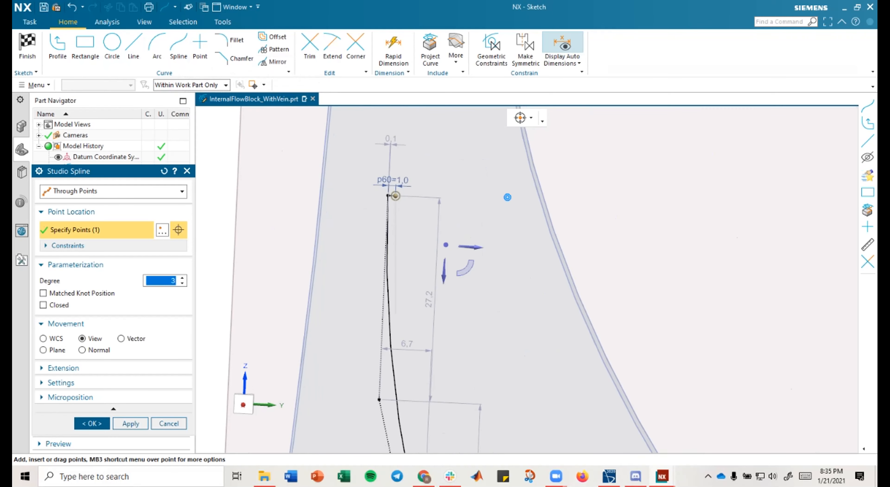
pyautogui.keyDown('shift'); pyautogui.moveTo(512, 408); pyautogui.dragTo(511, 166, button='middle'); pyautogui.keyUp('shift')
pyautogui.scroll(9, 513, 357)
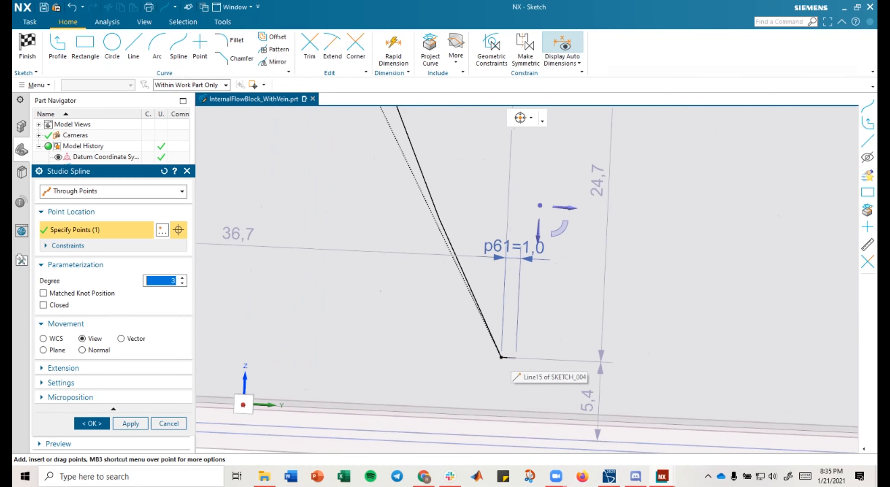
pyautogui.click(504, 344)
pyautogui.scroll(-5, 505, 345)
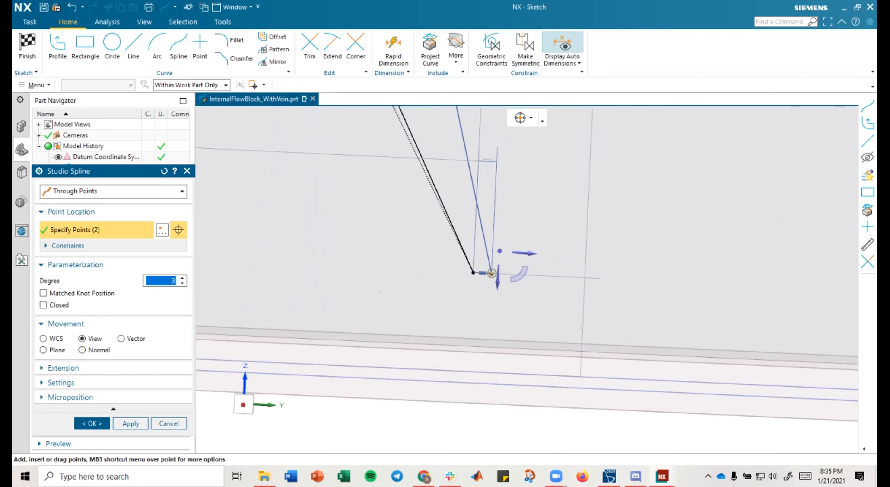
# Step: Add a middle point to the second spline, shape it to follow the first, and accept it to close the vane outline
pyautogui.keyDown('shift'); pyautogui.moveTo(494, 118); pyautogui.dragTo(494, 449, button='middle'); pyautogui.keyUp('shift')
pyautogui.click(438, 288)
pyautogui.moveTo(438, 288); pyautogui.dragTo(422, 296)
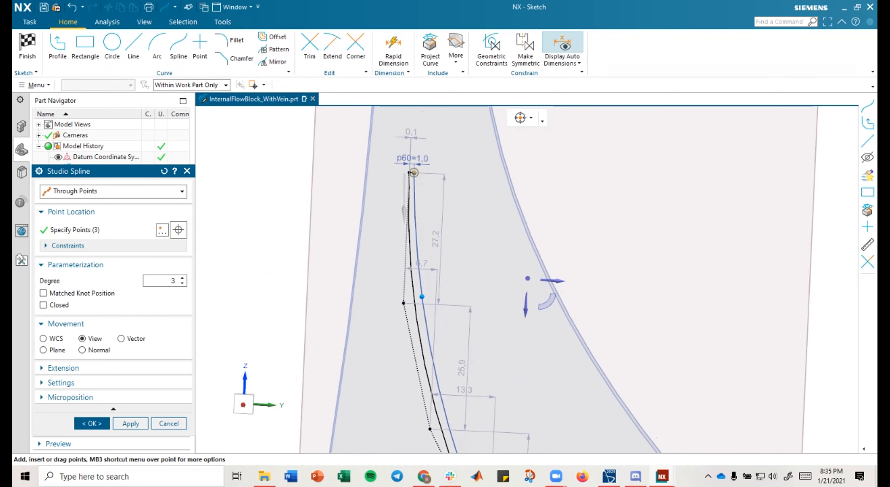
pyautogui.scroll(-3, 507, 352)
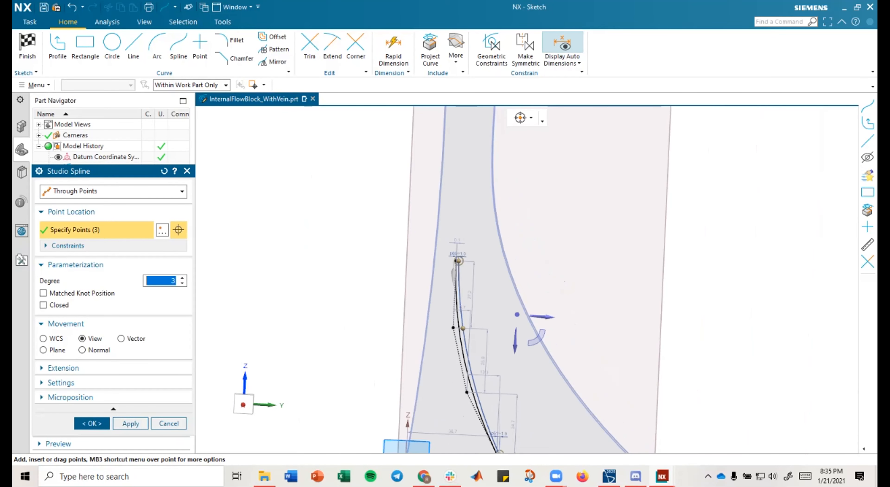
pyautogui.keyDown('shift'); pyautogui.moveTo(507, 353); pyautogui.dragTo(455, 182, button='middle'); pyautogui.keyUp('shift')
pyautogui.click(92, 423)
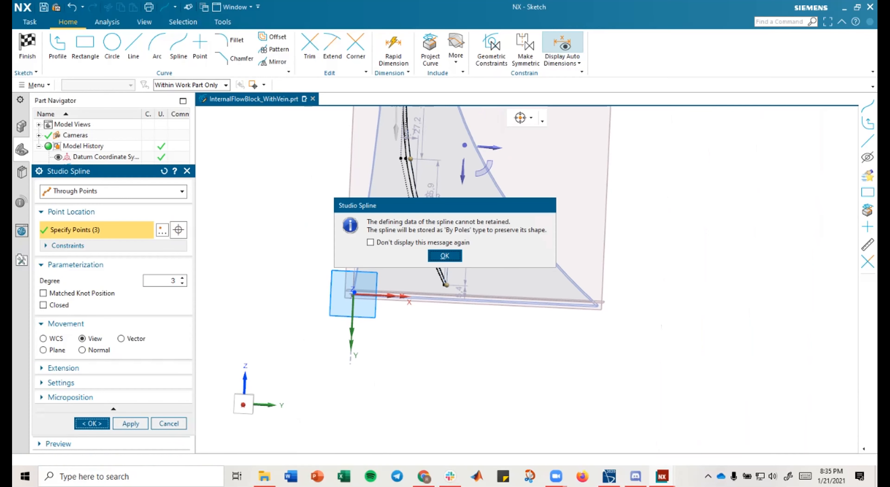
pyautogui.click(445, 256)
pyautogui.moveTo(484, 149)
pyautogui.keyDown('shift'); pyautogui.mouseDown(button='middle')
pyautogui.moveTo(486, 223)
pyautogui.moveTo(411, 227)
pyautogui.moveTo(456, 263)
pyautogui.moveTo(465, 247)
pyautogui.moveTo(487, 242)
pyautogui.moveTo(492, 313)
pyautogui.mouseUp(button='middle'); pyautogui.keyUp('shift')
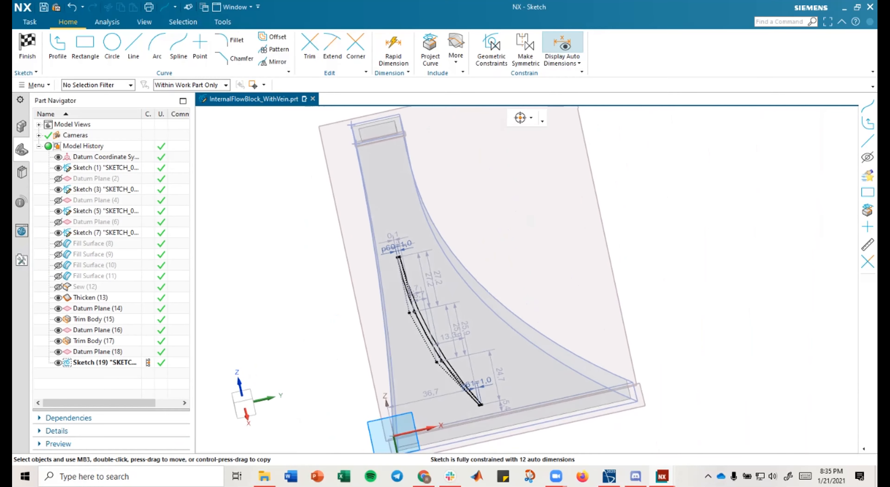
# Step: Finish the vane sketch and extrude its outline 15 mm in the reversed direction, into the duct
pyautogui.click(26, 45)
pyautogui.moveTo(346, 263); pyautogui.dragTo(360, 289, button='middle')
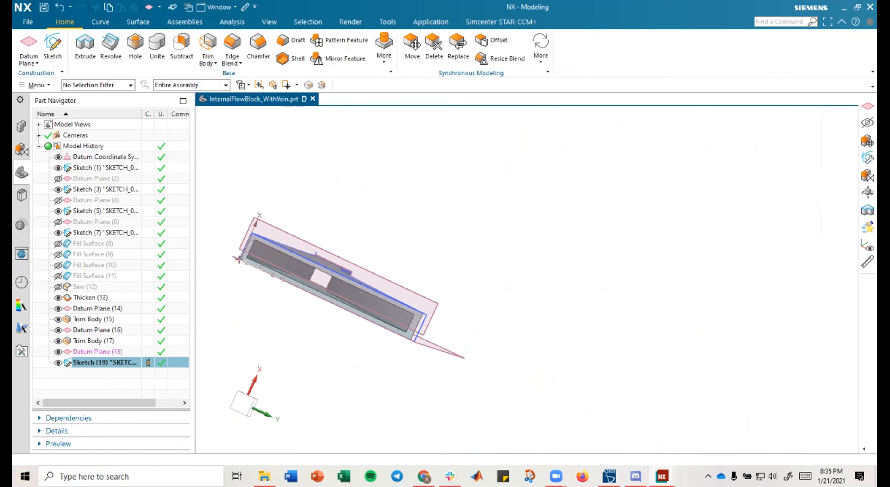
pyautogui.rightClick(103, 362)
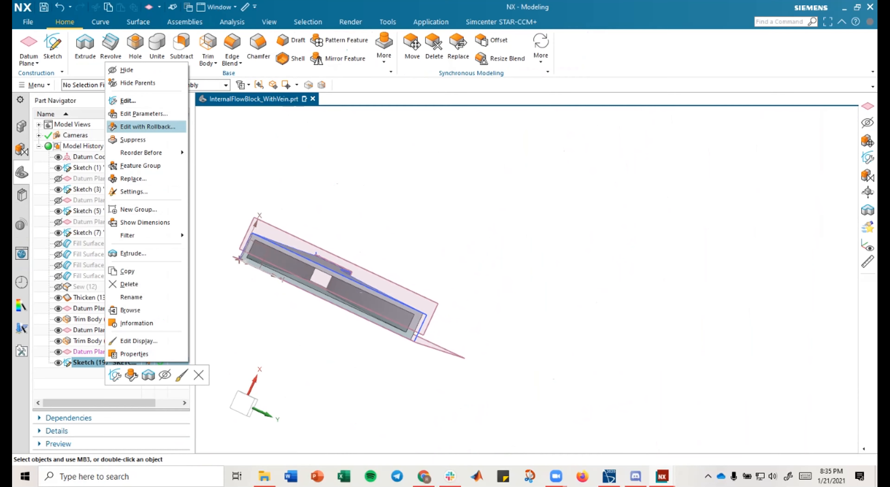
pyautogui.click(133, 253)
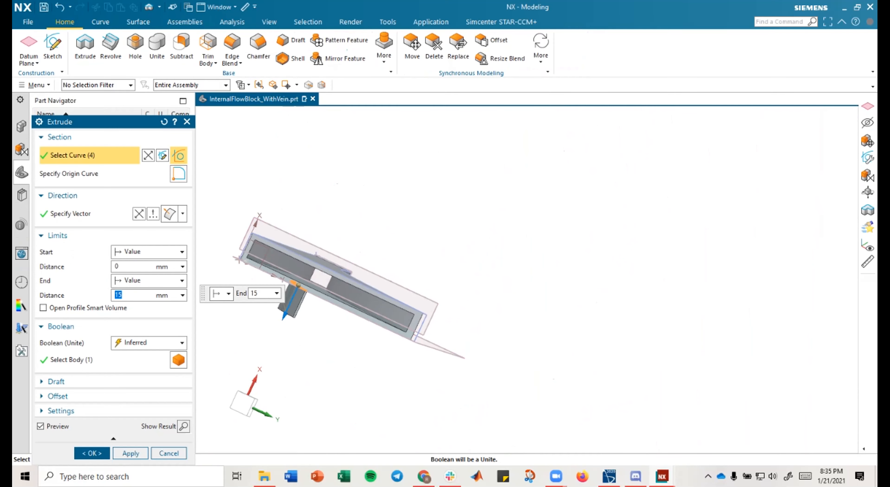
pyautogui.moveTo(345, 298); pyautogui.dragTo(377, 313, button='middle')
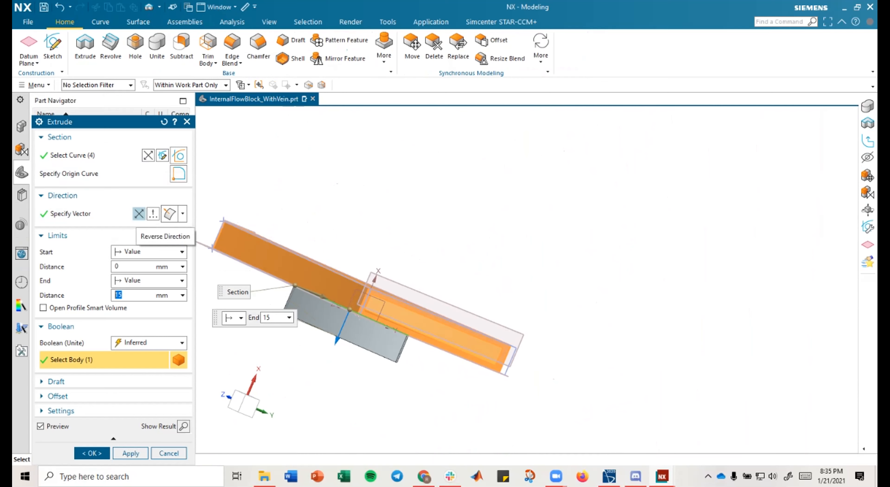
pyautogui.click(139, 213)
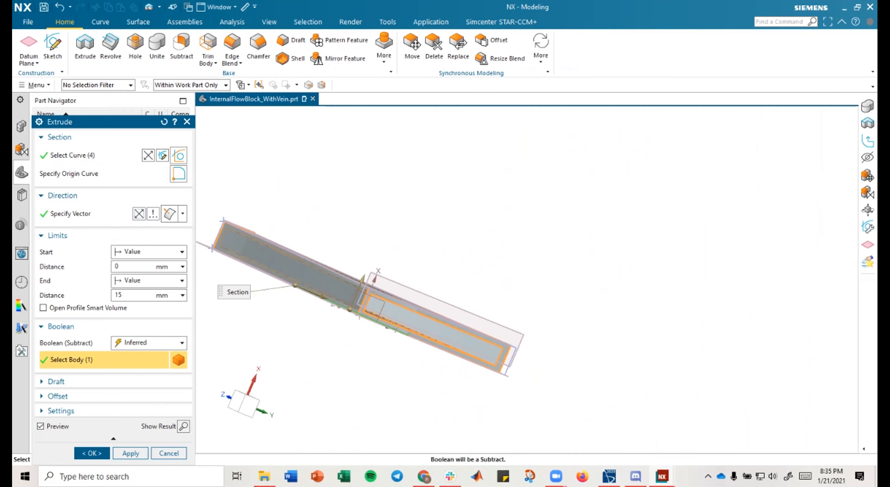
pyautogui.click(139, 213)
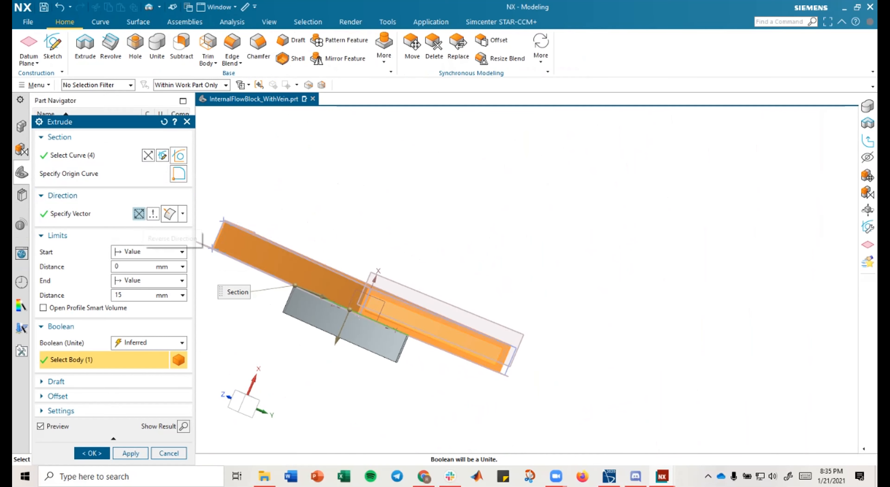
pyautogui.click(140, 215)
pyautogui.moveTo(332, 311); pyautogui.dragTo(355, 302, button='middle')
pyautogui.scroll(8, 355, 302)
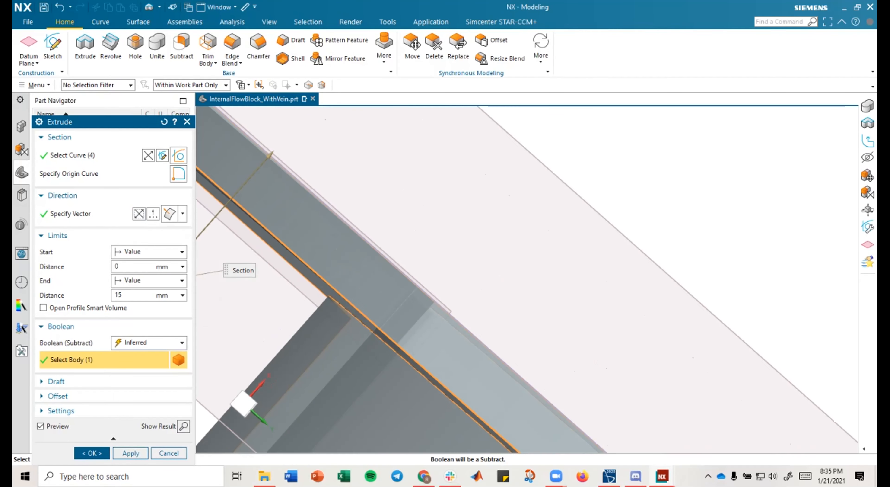
pyautogui.scroll(-8, 355, 301)
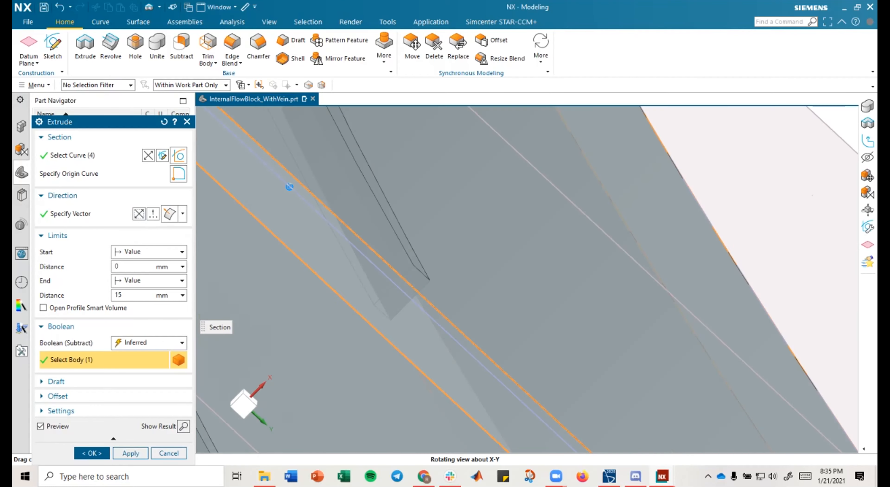
pyautogui.moveTo(355, 302); pyautogui.dragTo(427, 276, button='middle')
pyautogui.click(91, 453)
# Step: Edit the vane extrusion so its Boolean operation is Unite with the duct body
pyautogui.click(92, 373)
pyautogui.rightClick(103, 375)
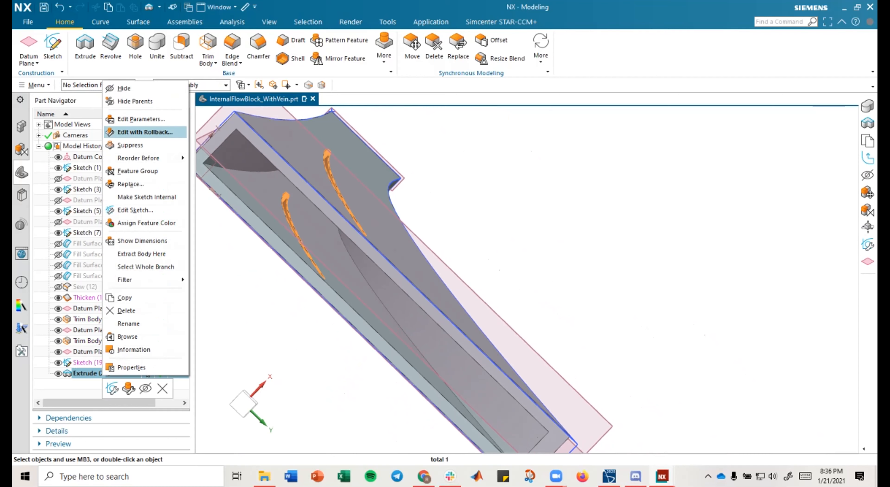
pyautogui.click(141, 119)
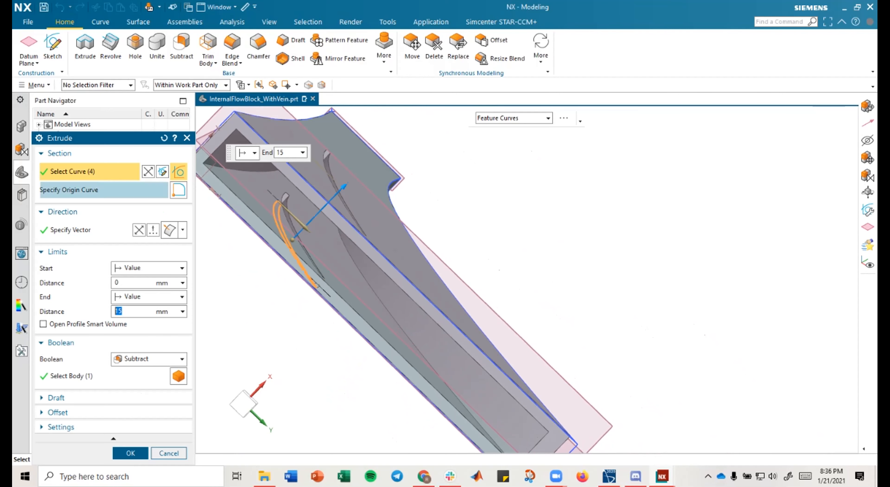
pyautogui.click(149, 359)
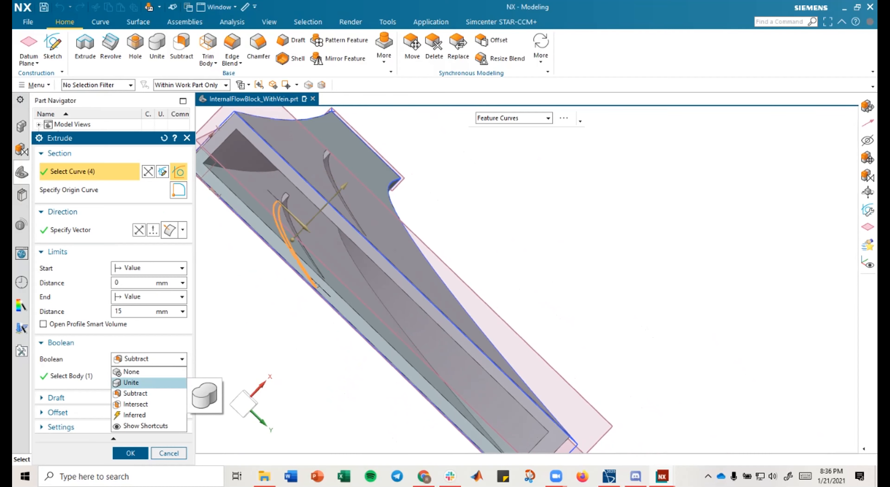
pyautogui.click(131, 382)
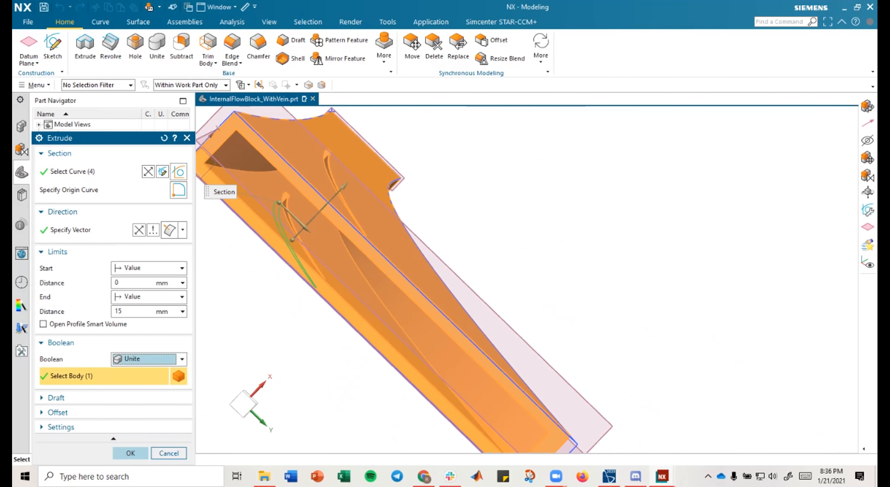
pyautogui.click(130, 453)
pyautogui.keyDown('shift'); pyautogui.moveTo(527, 279); pyautogui.dragTo(504, 285, button='middle'); pyautogui.keyUp('shift')
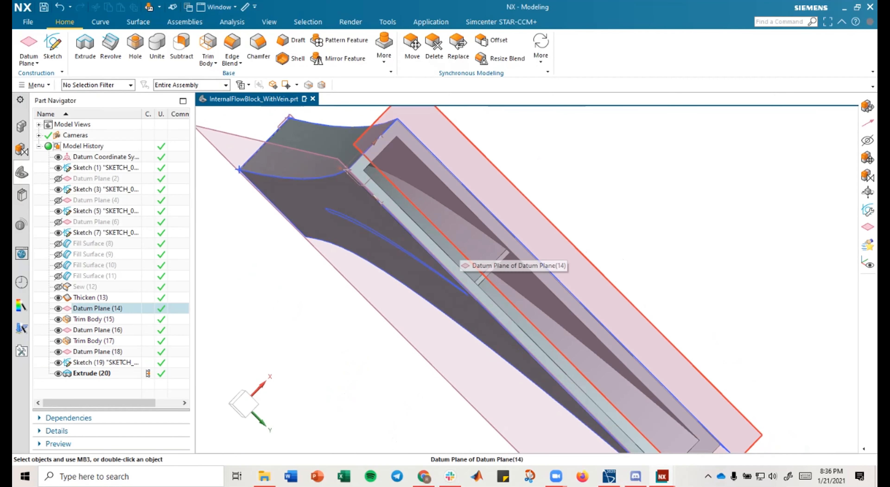
pyautogui.moveTo(463, 263); pyautogui.dragTo(519, 259, button='middle')
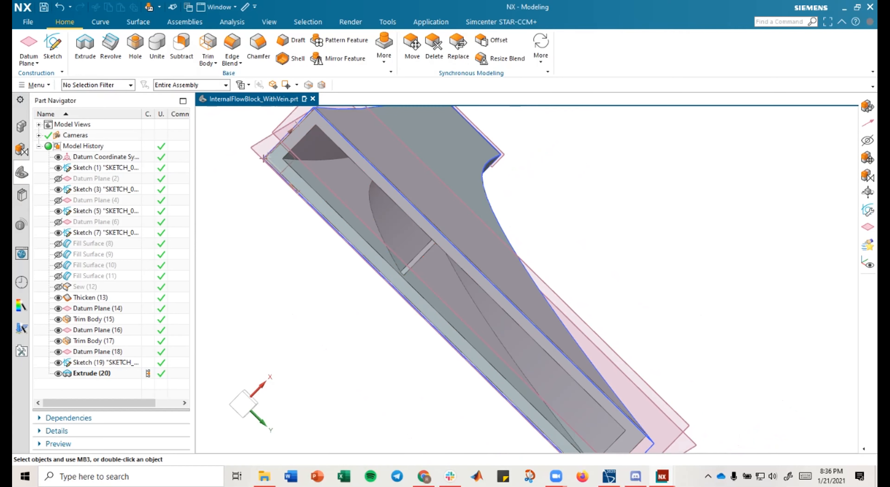
pyautogui.moveTo(412, 258); pyautogui.dragTo(311, 199, button='middle')
pyautogui.scroll(-3, 337, 191)
pyautogui.moveTo(339, 290)
pyautogui.mouseDown(button='middle')
pyautogui.moveTo(326, 277)
pyautogui.moveTo(330, 225)
pyautogui.moveTo(346, 235)
pyautogui.moveTo(328, 251)
pyautogui.moveTo(308, 242)
pyautogui.moveTo(314, 256)
pyautogui.mouseUp(button='middle')
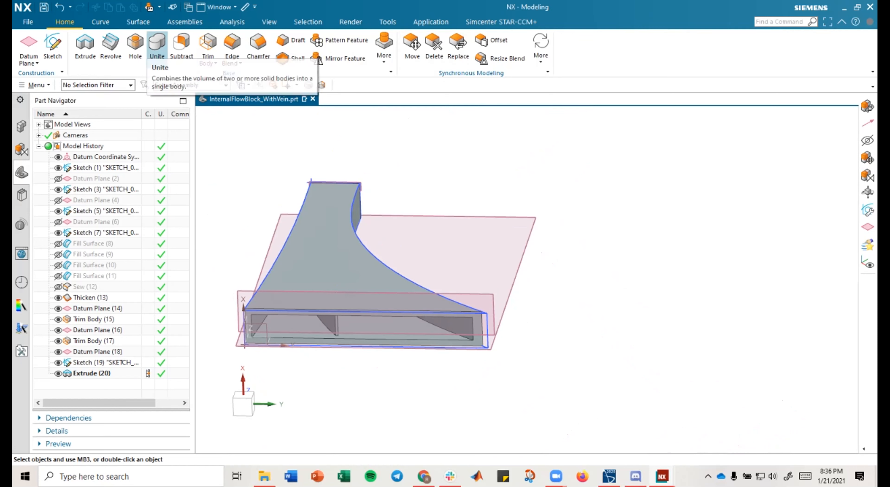
pyautogui.click(157, 47)
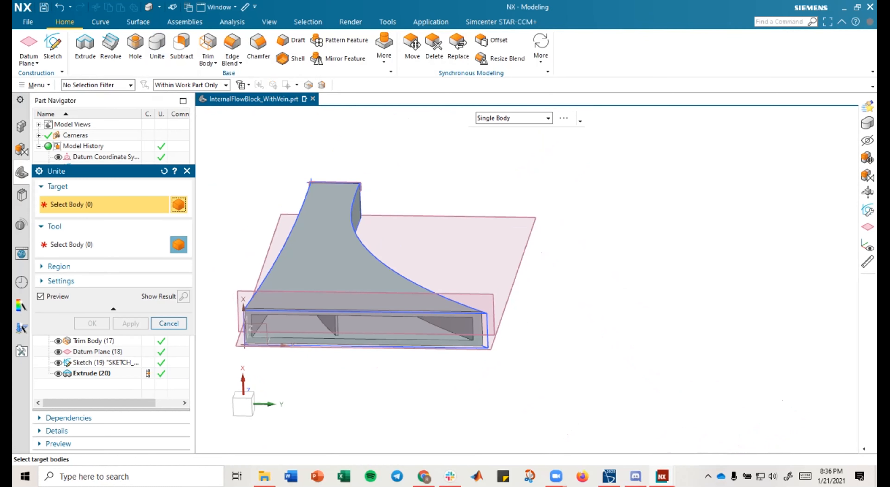
pyautogui.moveTo(390, 255); pyautogui.dragTo(390, 255, button='middle')
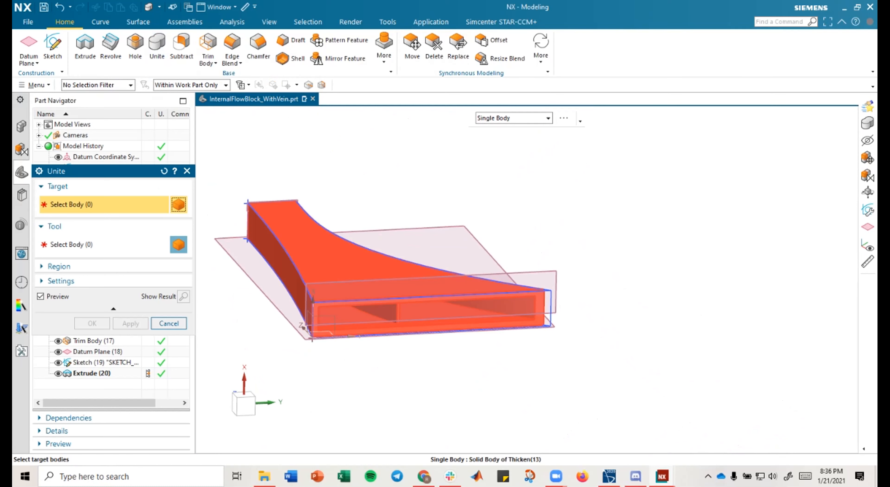
pyautogui.click(168, 323)
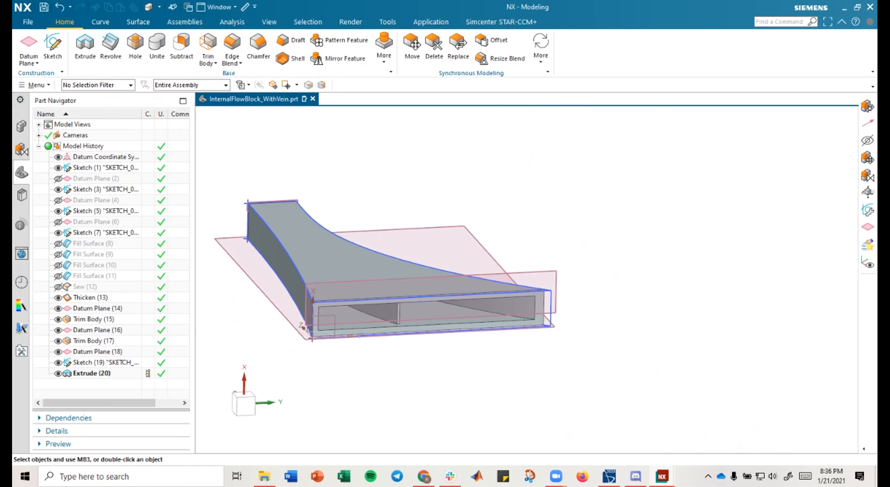
# Step: Reopen the vane extrusion with rollback to check its limits and Boolean setting
pyautogui.click(72, 373)
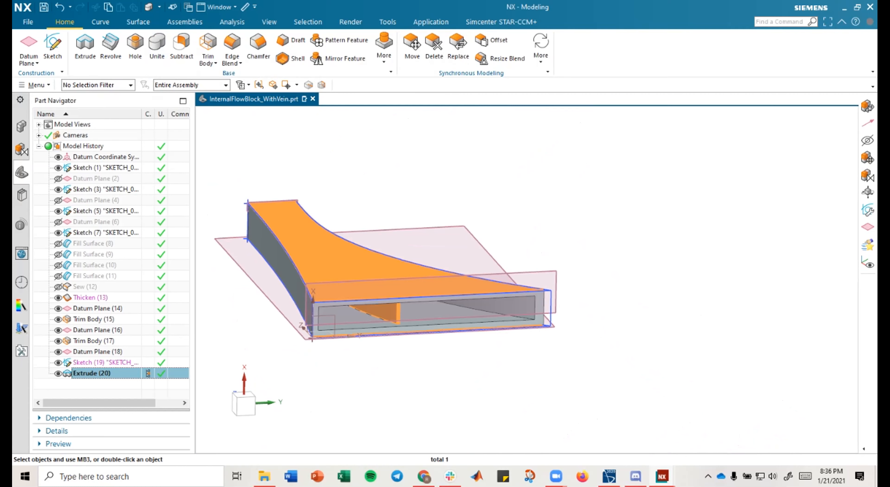
pyautogui.rightClick(88, 375)
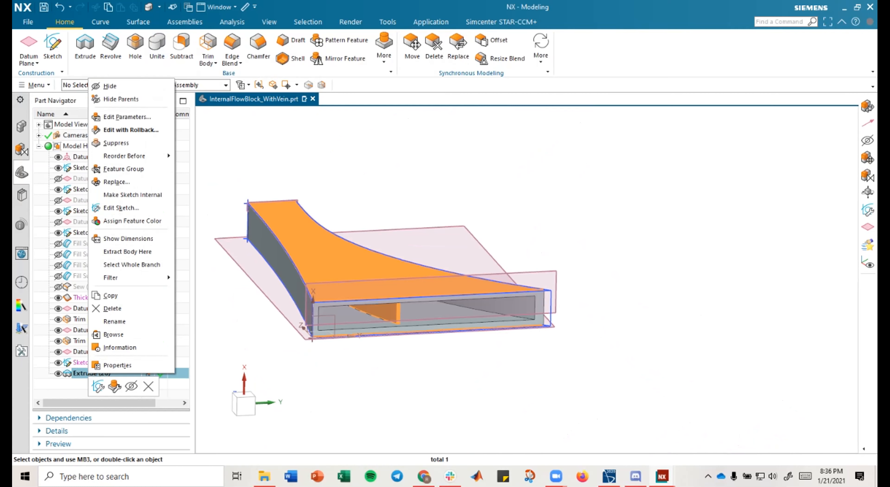
pyautogui.click(121, 130)
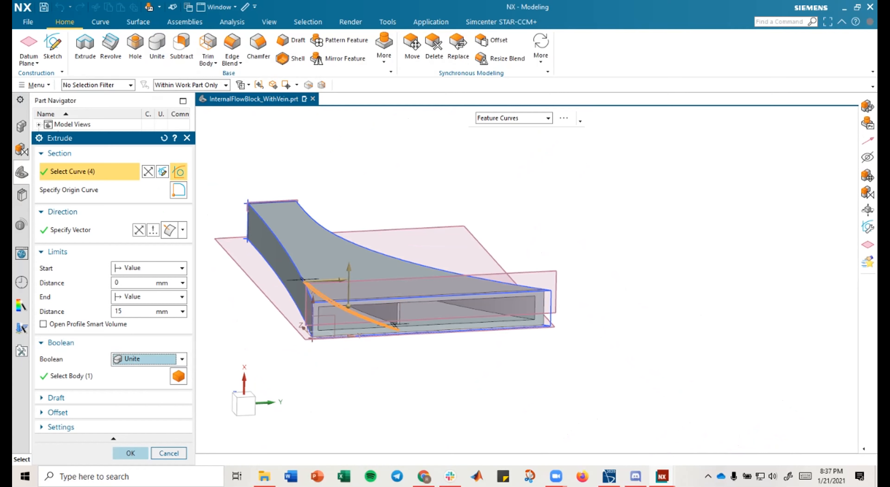
pyautogui.click(130, 453)
pyautogui.keyDown('shift'); pyautogui.moveTo(415, 291); pyautogui.dragTo(370, 239, button='middle'); pyautogui.keyUp('shift')
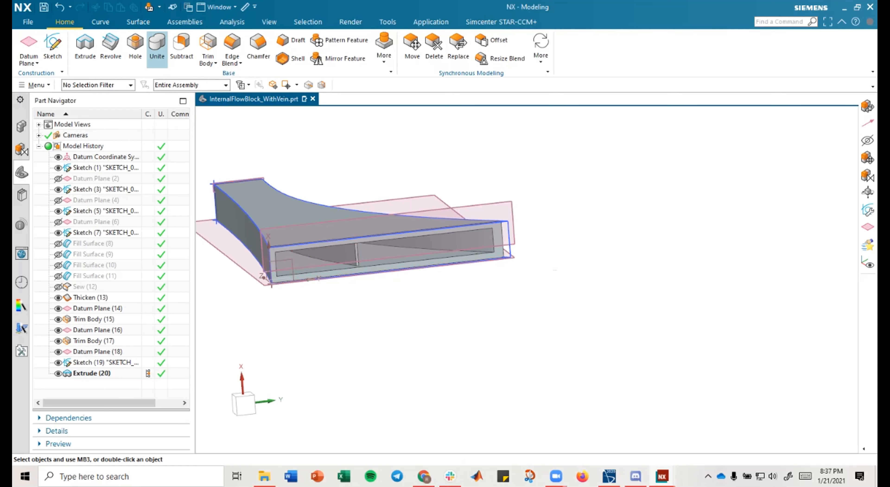
pyautogui.click(157, 43)
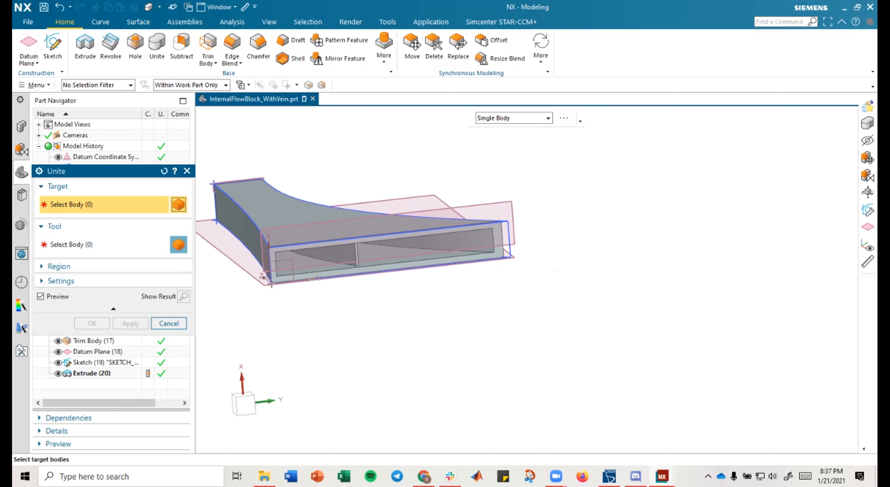
pyautogui.click(169, 324)
pyautogui.keyDown('shift'); pyautogui.moveTo(525, 278); pyautogui.dragTo(601, 345, button='middle'); pyautogui.keyUp('shift')
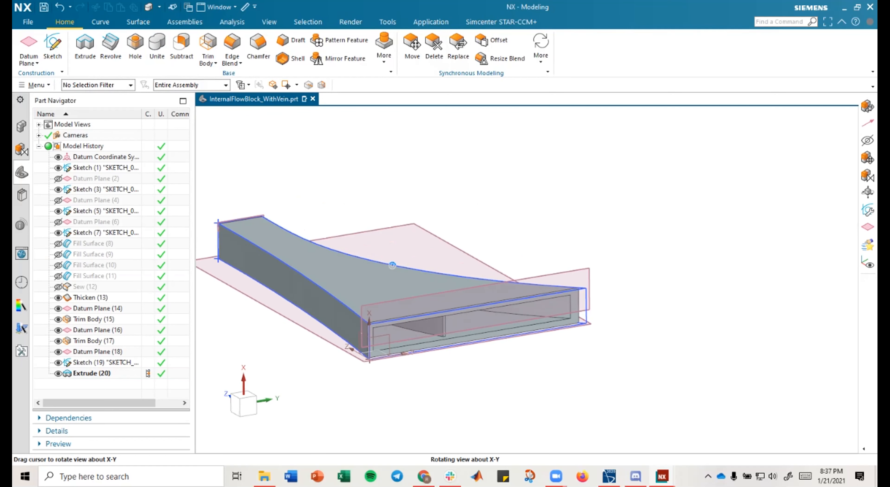
pyautogui.moveTo(392, 265); pyautogui.dragTo(393, 272, button='middle')
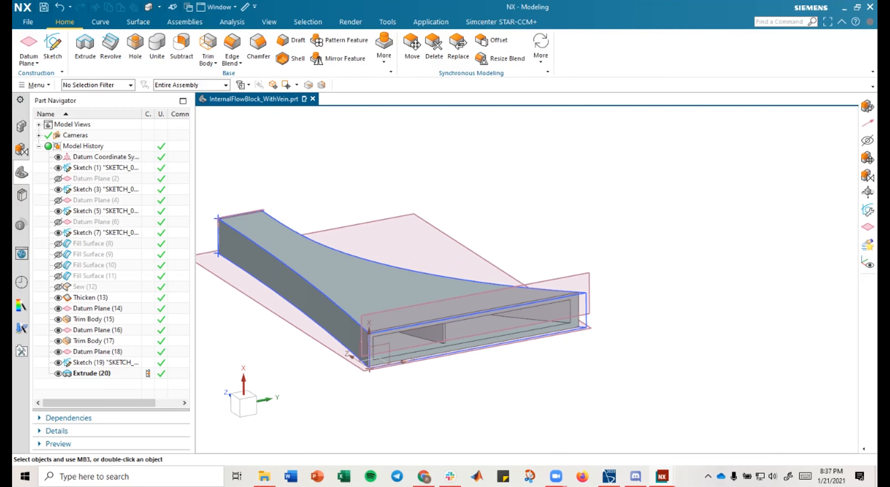
pyautogui.moveTo(423, 219)
pyautogui.mouseDown(button='middle')
pyautogui.moveTo(380, 194)
pyautogui.moveTo(422, 218)
pyautogui.moveTo(398, 260)
pyautogui.moveTo(413, 212)
pyautogui.mouseUp(button='middle')
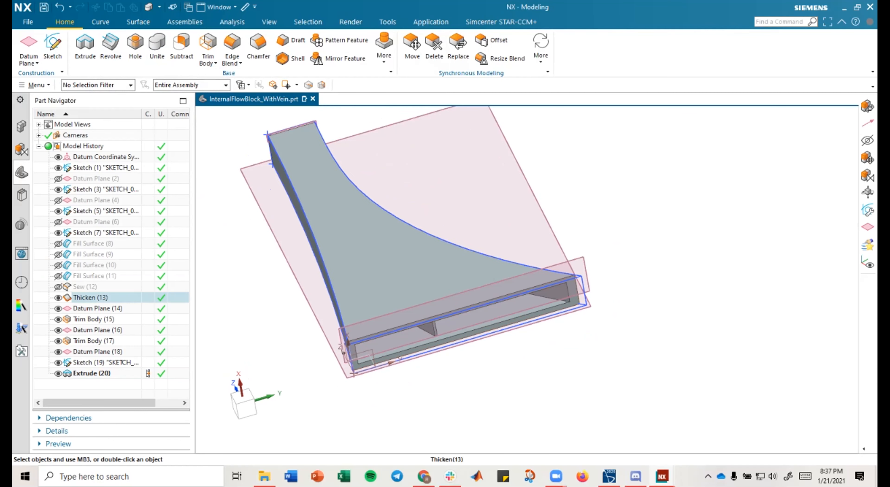
pyautogui.moveTo(413, 212); pyautogui.dragTo(408, 235, button='middle')
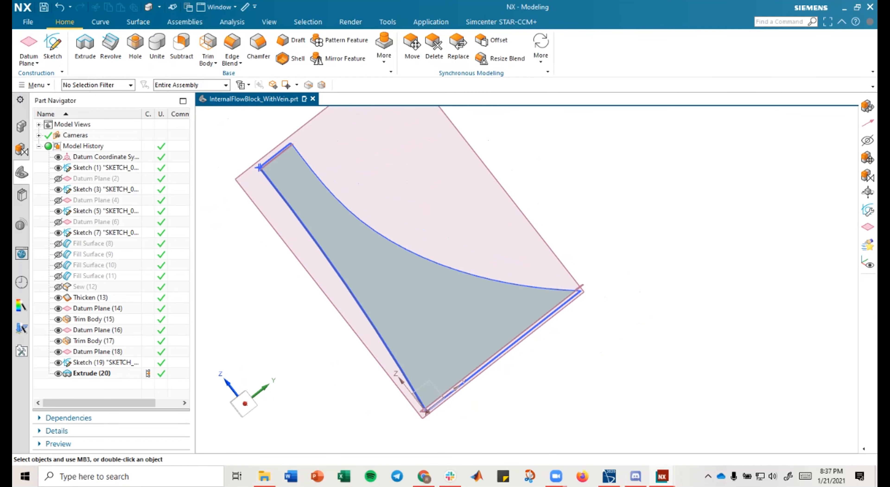
# Step: Try to export the duct's solid body with the vane as a Parasolid text file
pyautogui.click(27, 21)
pyautogui.moveTo(40, 174)
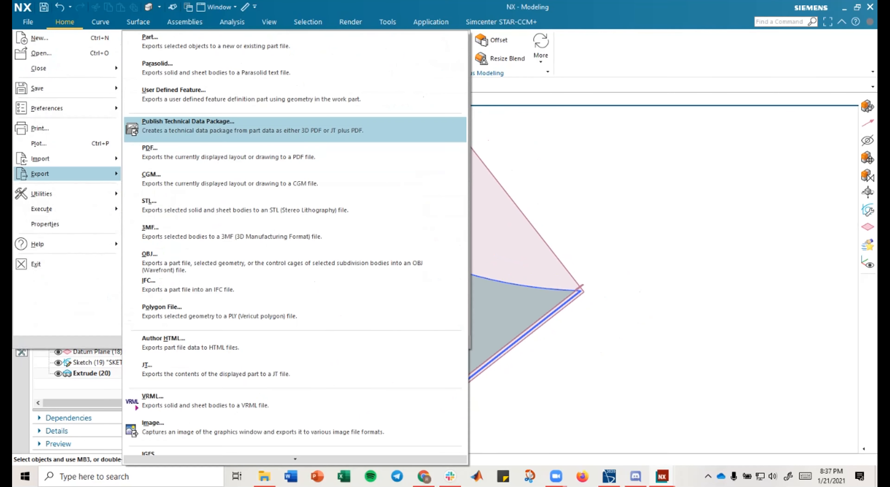
pyautogui.click(157, 66)
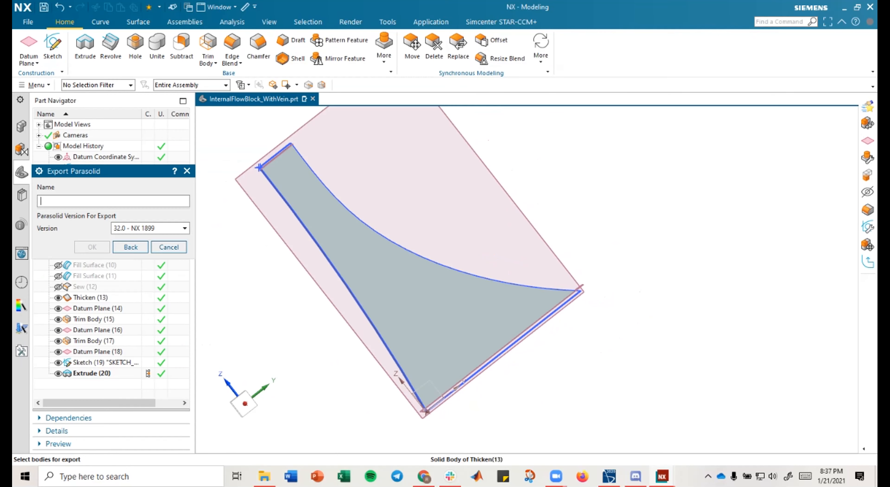
pyautogui.click(408, 249)
pyautogui.moveTo(408, 249); pyautogui.dragTo(415, 228, button='middle')
pyautogui.scroll(-4, 384, 223)
pyautogui.scroll(6, 383, 223)
pyautogui.scroll(-4, 415, 228)
pyautogui.moveTo(359, 204); pyautogui.dragTo(415, 204, button='middle')
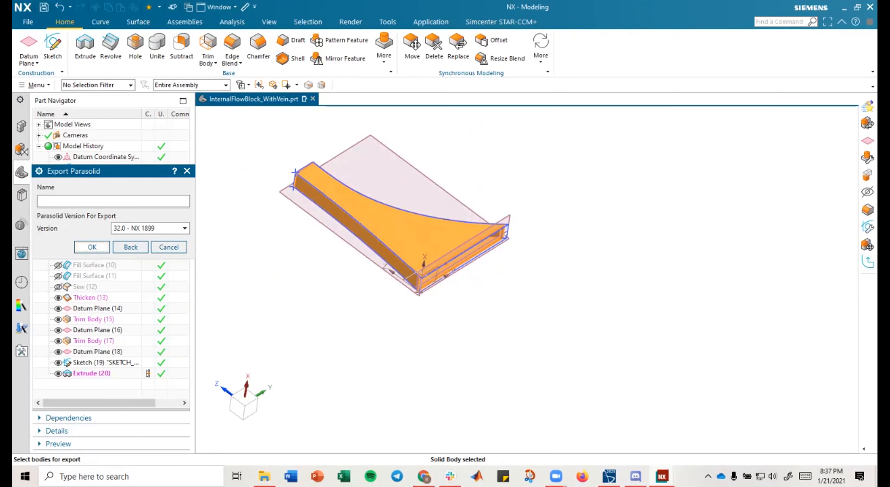
pyautogui.click(92, 247)
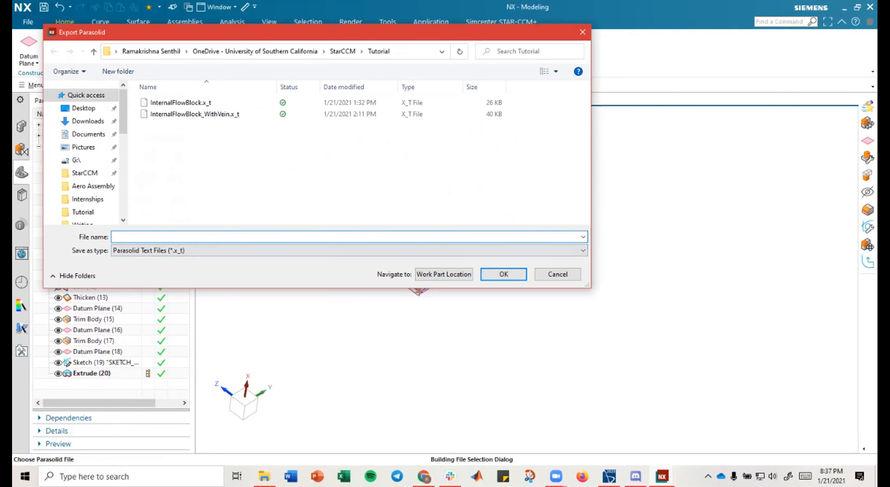
pyautogui.click(558, 275)
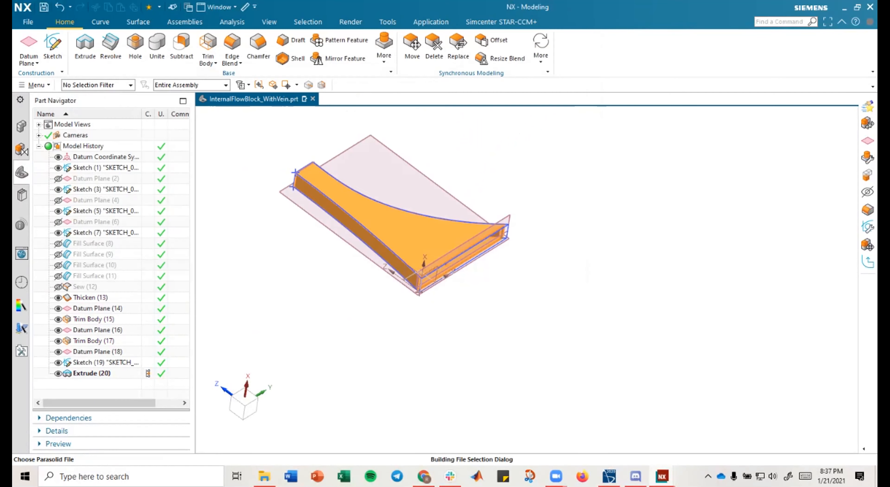
pyautogui.moveTo(398, 239); pyautogui.dragTo(408, 221, button='middle')
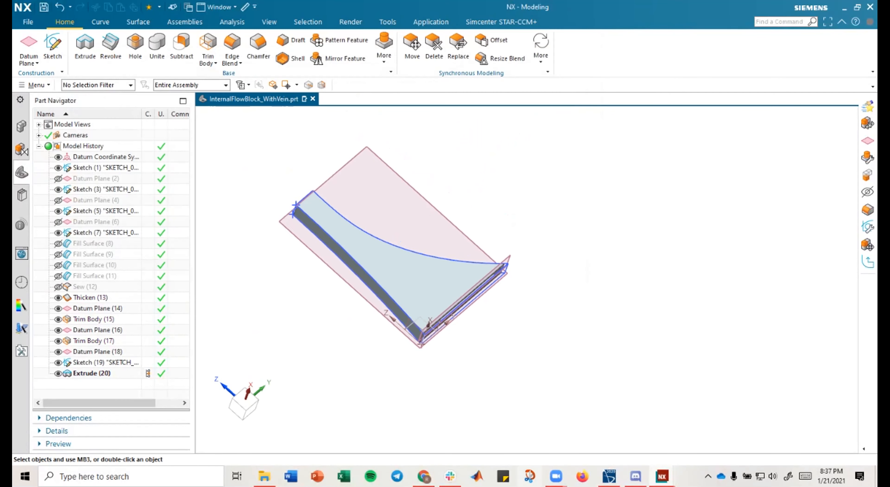
# Step: Switch to STAR-CCM+ and inspect the InternalFlowBlock simulation's 3D-CAD models and its velocity vector scene
pyautogui.click(609, 476)
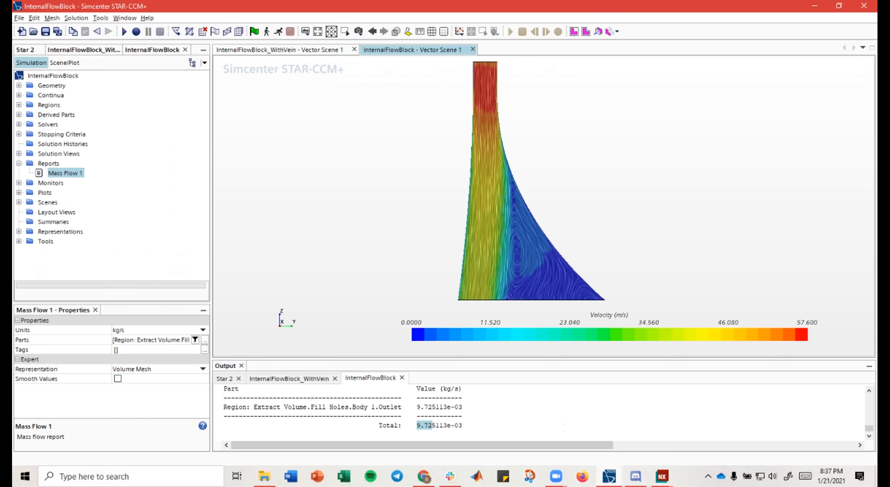
pyautogui.click(19, 85)
pyautogui.click(70, 95)
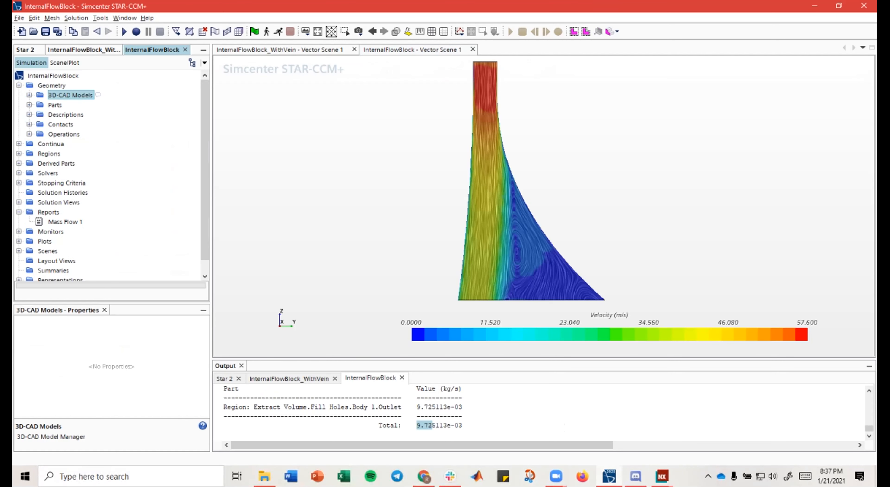
pyautogui.click(29, 95)
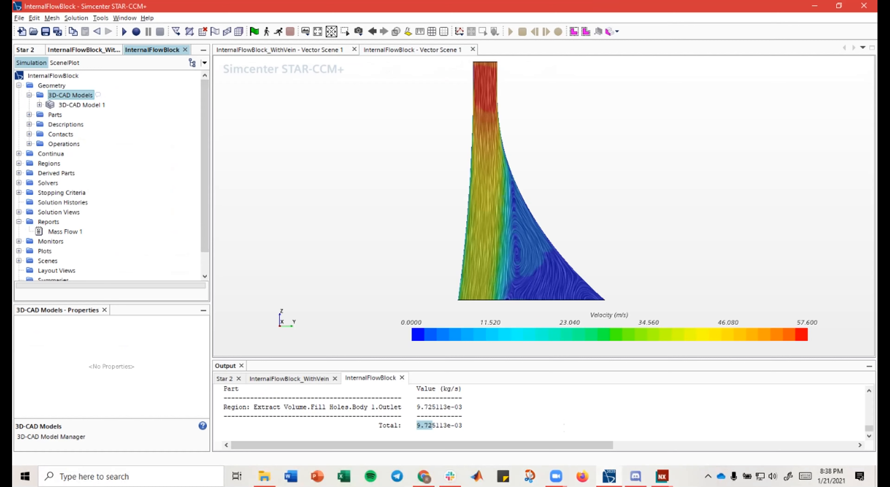
pyautogui.moveTo(636, 241)
pyautogui.mouseDown(button='right')
pyautogui.moveTo(653, 245)
pyautogui.moveTo(647, 235)
pyautogui.mouseUp(button='right')
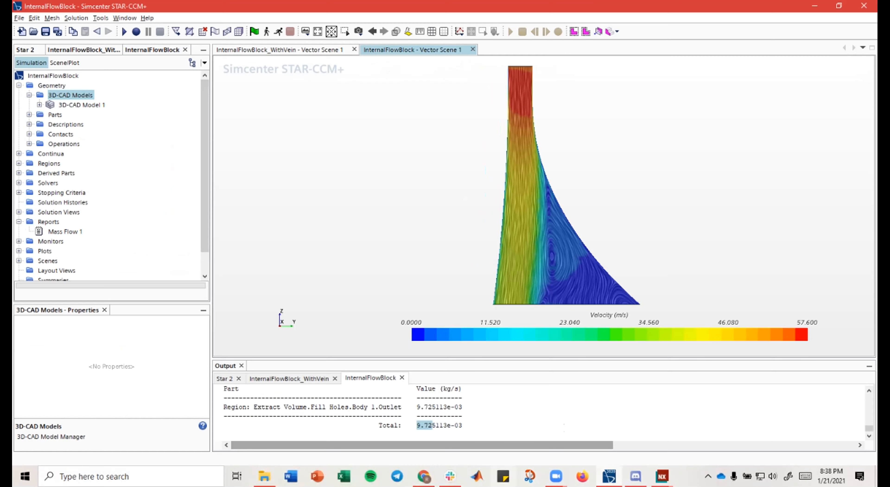
# Step: Switch to NX and inspect the duct from its open end and its flat face, looking at the vane inside
pyautogui.moveTo(662, 476)
pyautogui.click(703, 411)
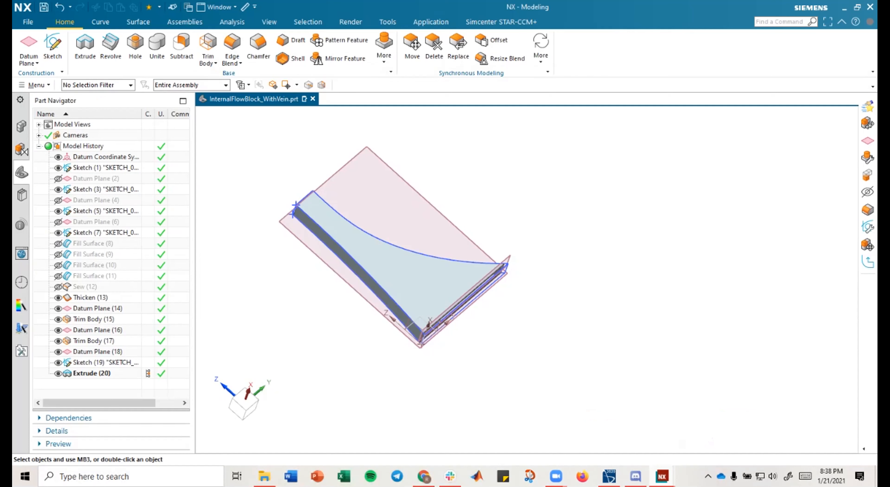
pyautogui.moveTo(367, 256); pyautogui.dragTo(413, 251, button='middle')
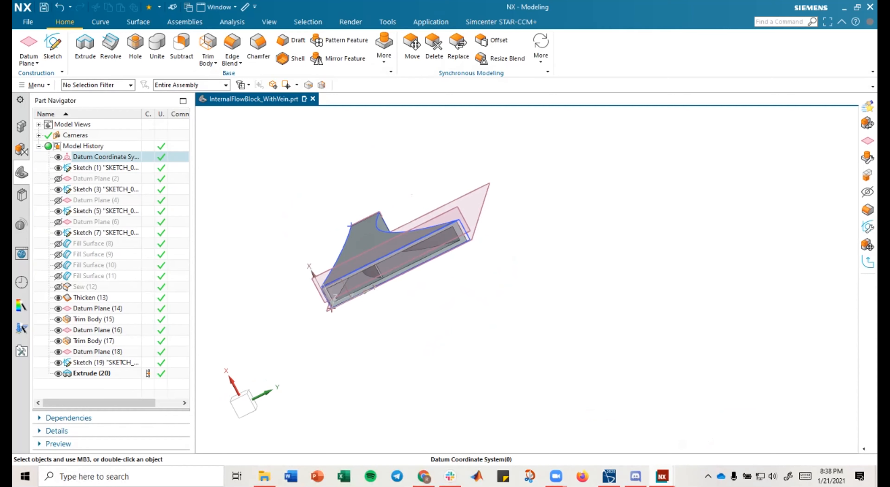
pyautogui.scroll(5, 398, 263)
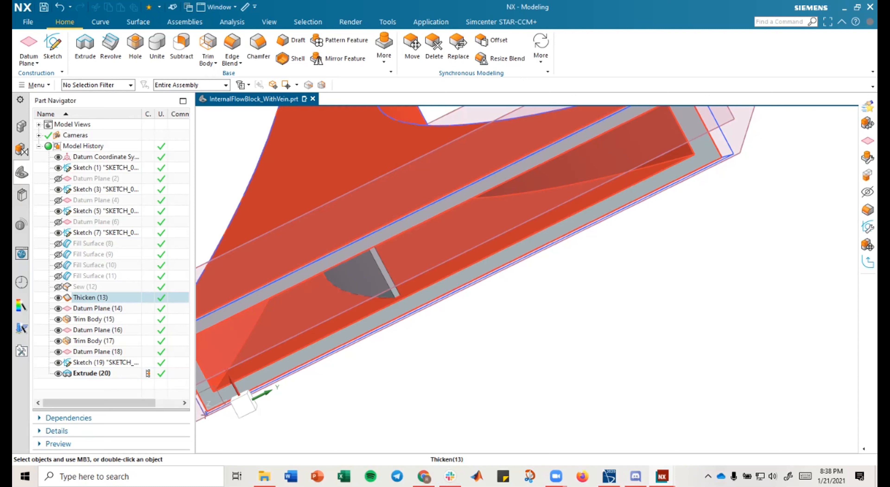
pyautogui.moveTo(350, 168); pyautogui.dragTo(442, 216, button='middle')
pyautogui.scroll(-4, 392, 186)
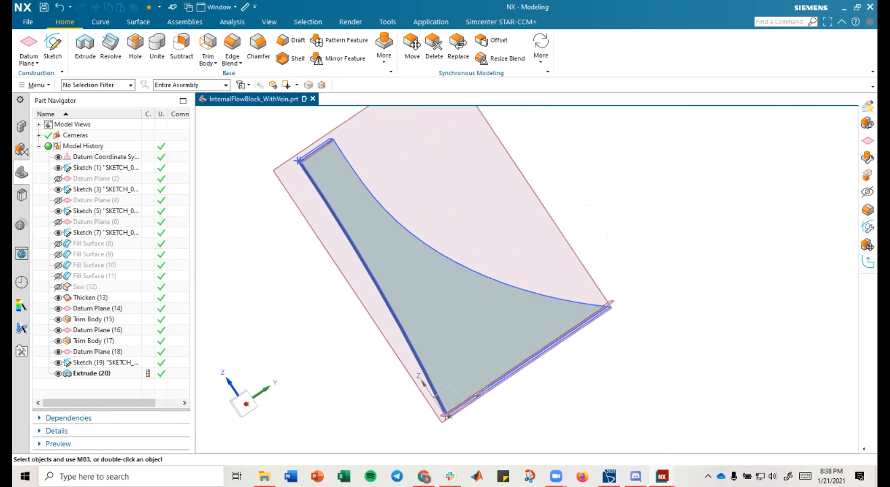
pyautogui.moveTo(446, 242)
pyautogui.mouseDown(button='middle')
pyautogui.moveTo(450, 228)
pyautogui.moveTo(446, 242)
pyautogui.mouseUp(button='middle')
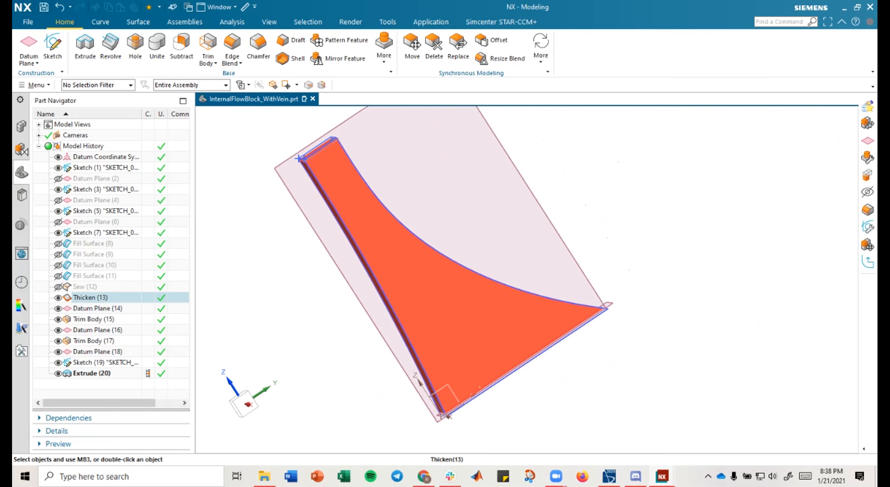
pyautogui.moveTo(425, 238); pyautogui.dragTo(444, 234, button='middle')
# Step: Compare the duct in NX with the InternalFlowBlock and InternalFlowBlock_WithVein vector scenes in STAR-CCM+
pyautogui.hotkey('alt', 'Tab')
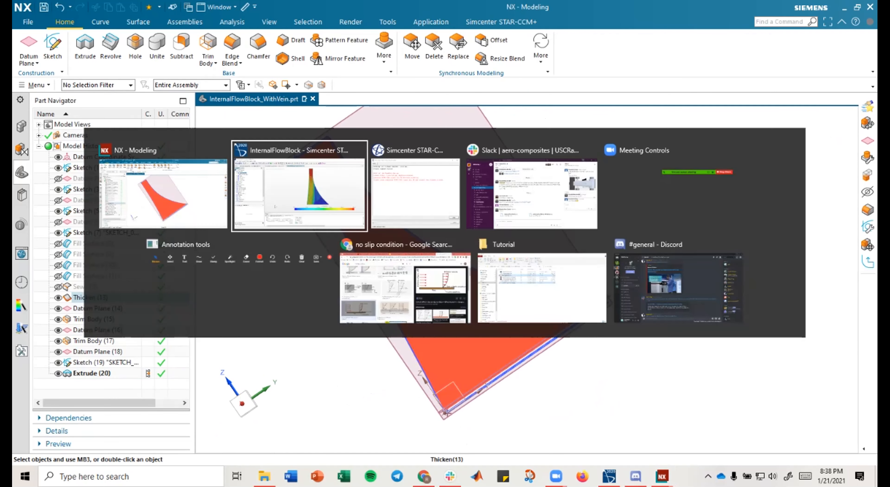
pyautogui.moveTo(437, 173)
pyautogui.mouseDown(button='right')
pyautogui.moveTo(425, 171)
pyautogui.moveTo(465, 173)
pyautogui.mouseUp(button='right')
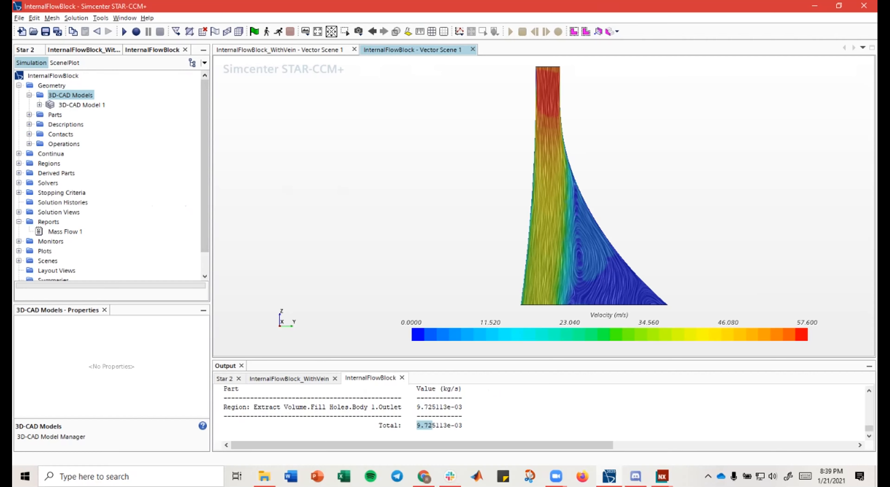
pyautogui.hotkey('alt', 'Tab')
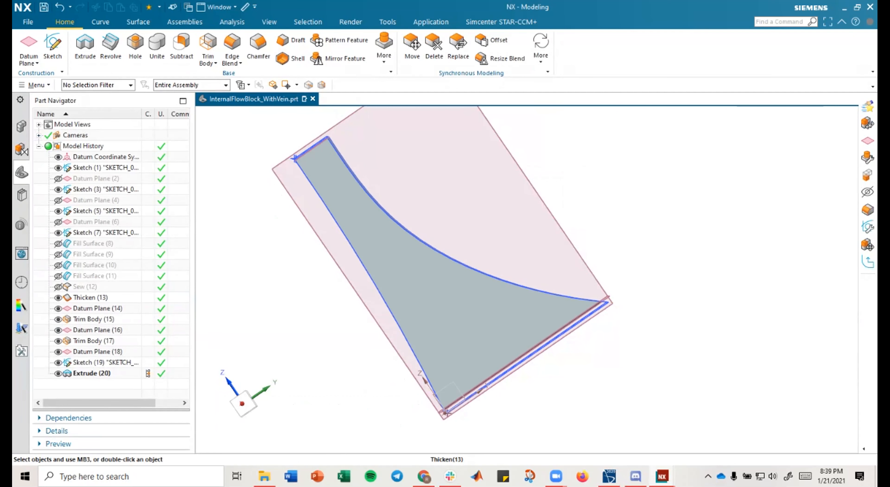
pyautogui.moveTo(409, 250); pyautogui.dragTo(409, 250, button='middle')
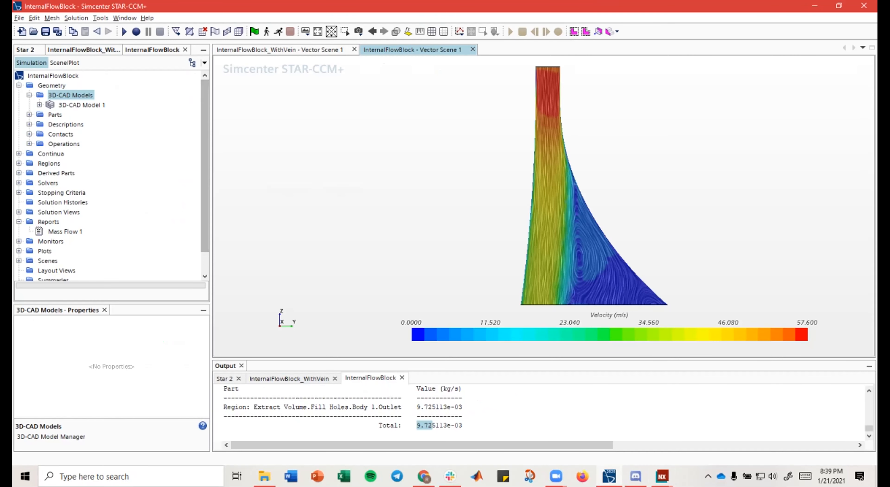
pyautogui.click(25, 49)
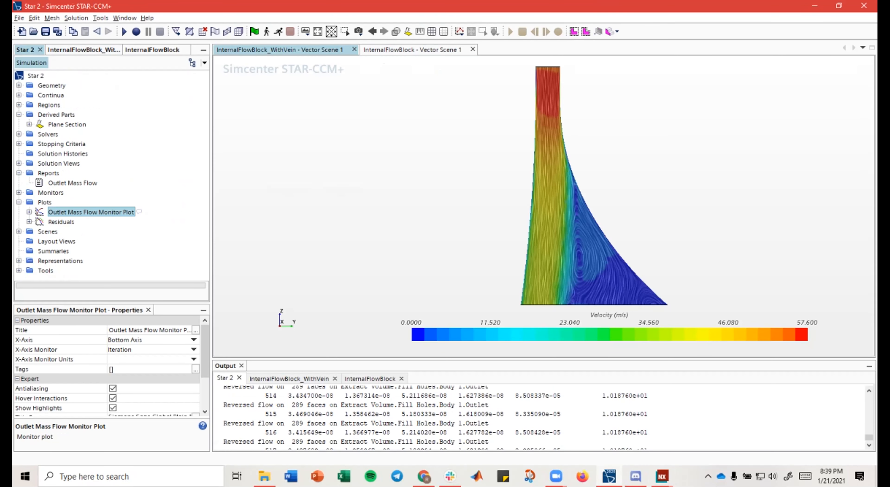
pyautogui.click(279, 50)
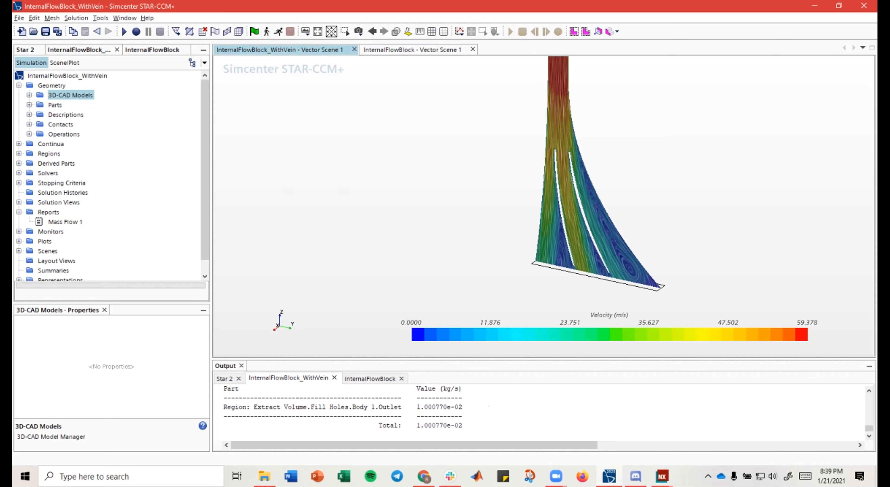
# Step: Close both vector scenes and the InternalFlowBlock_WithVein and InternalFlowBlock simulations, keeping only Star 2 open
pyautogui.click(354, 50)
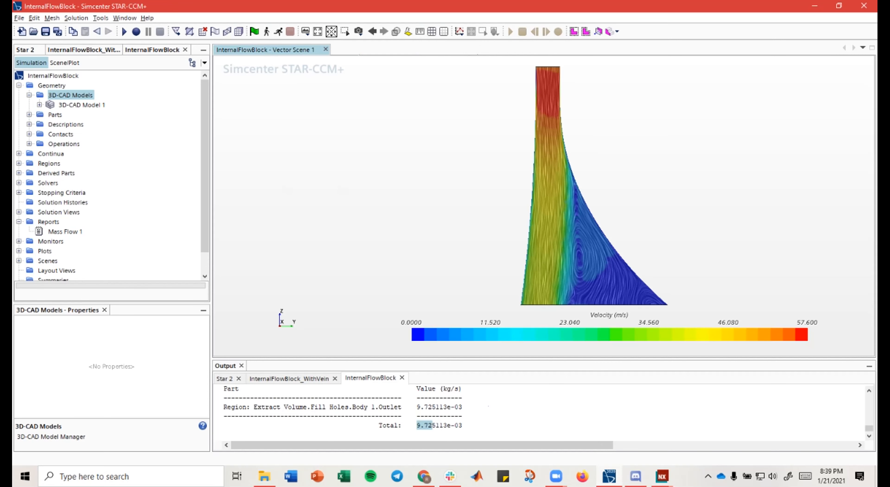
pyautogui.click(326, 49)
pyautogui.click(117, 50)
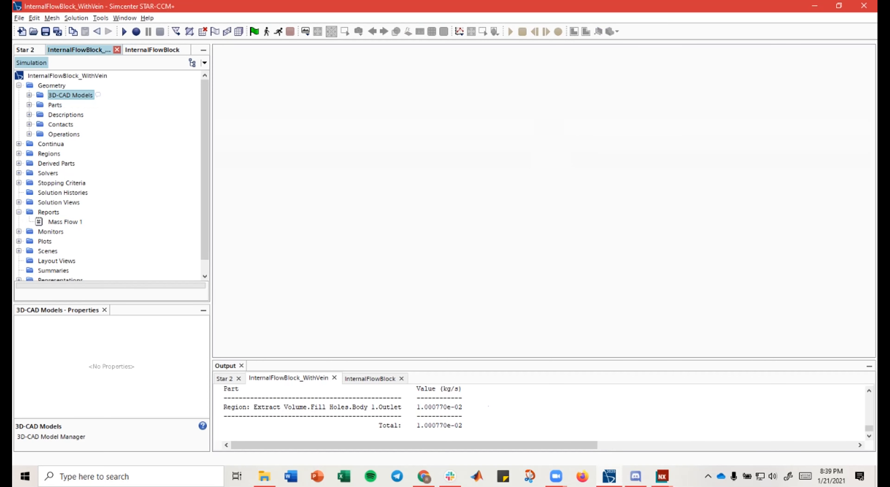
pyautogui.click(117, 50)
pyautogui.click(453, 264)
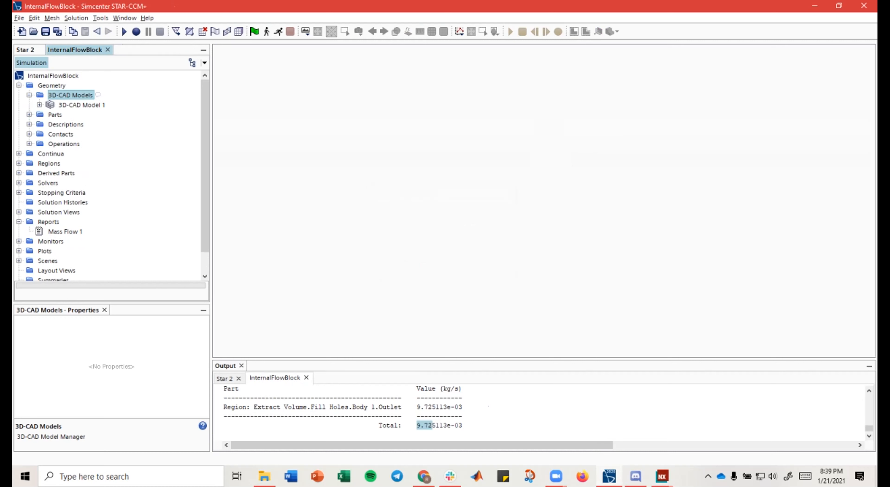
pyautogui.click(108, 49)
pyautogui.click(453, 264)
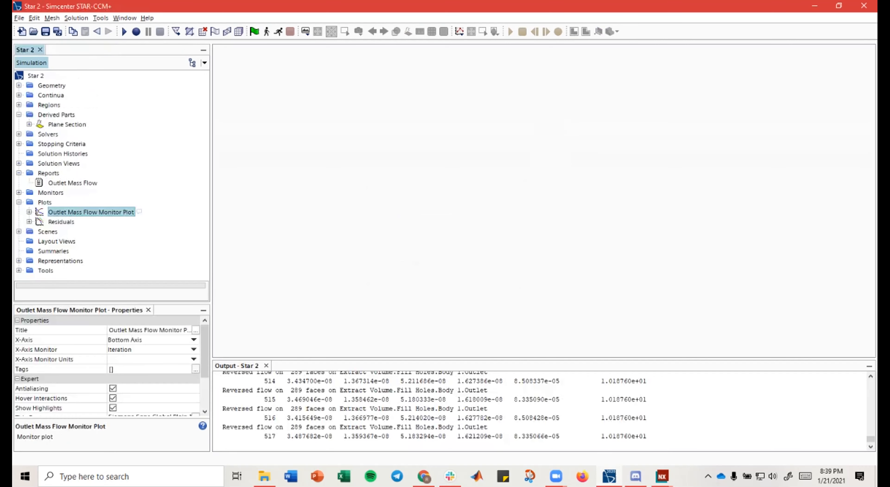
# Step: Collapse the Plots and Reports folders of Star 2 and try to save the simulation
pyautogui.click(72, 183)
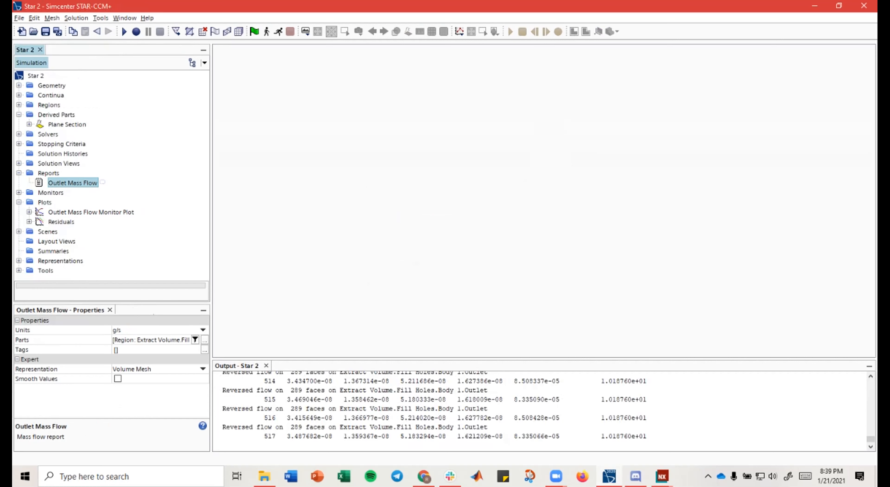
pyautogui.click(19, 203)
pyautogui.click(19, 173)
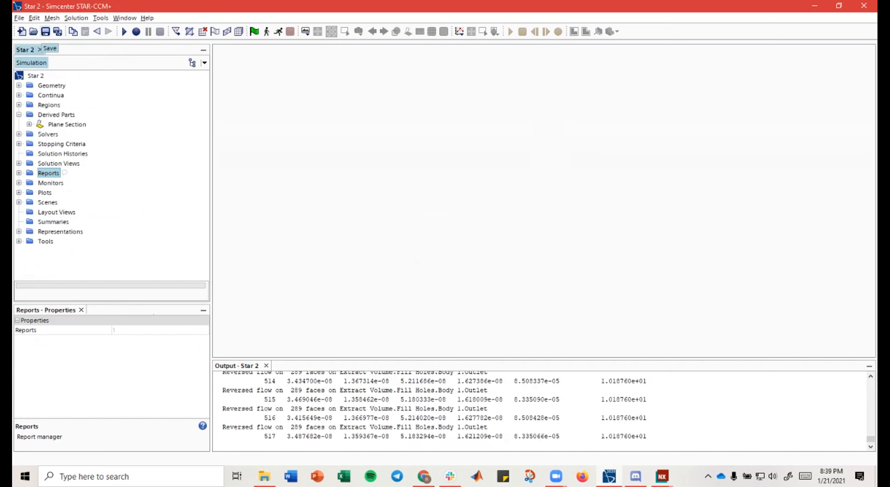
pyautogui.click(46, 32)
pyautogui.moveTo(310, 123); pyautogui.dragTo(276, 93)
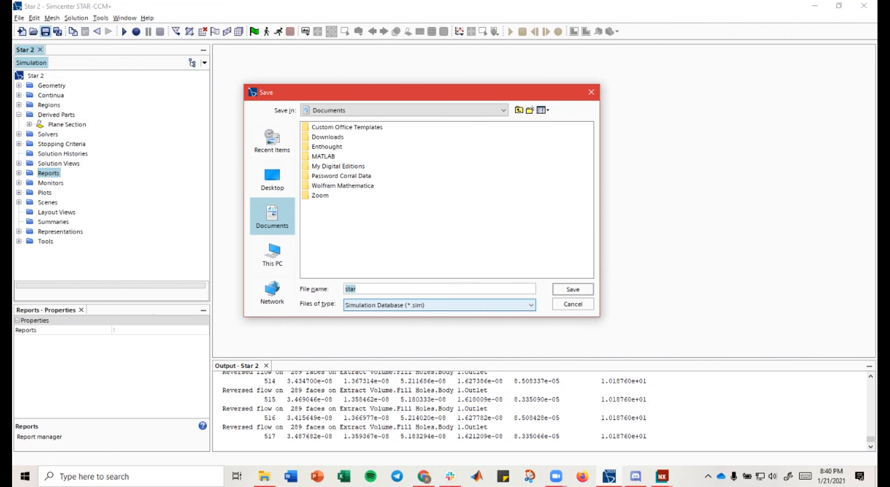
pyautogui.moveTo(288, 95); pyautogui.dragTo(282, 106)
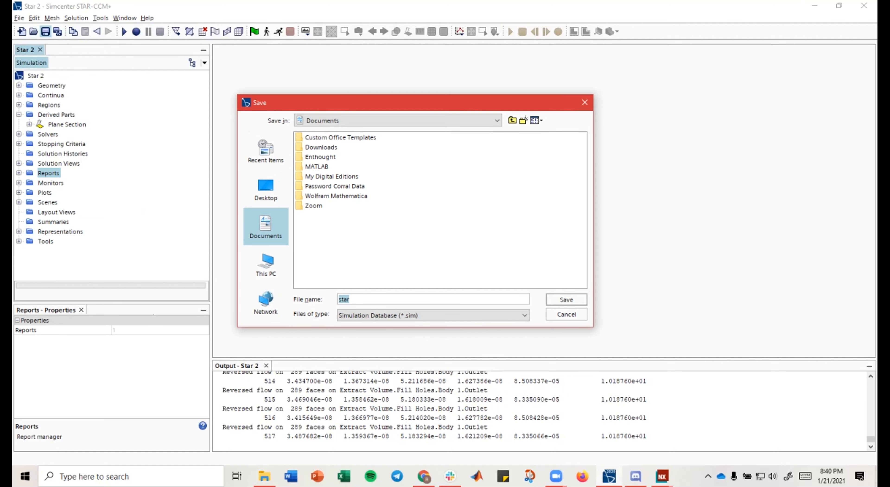
pyautogui.click(566, 314)
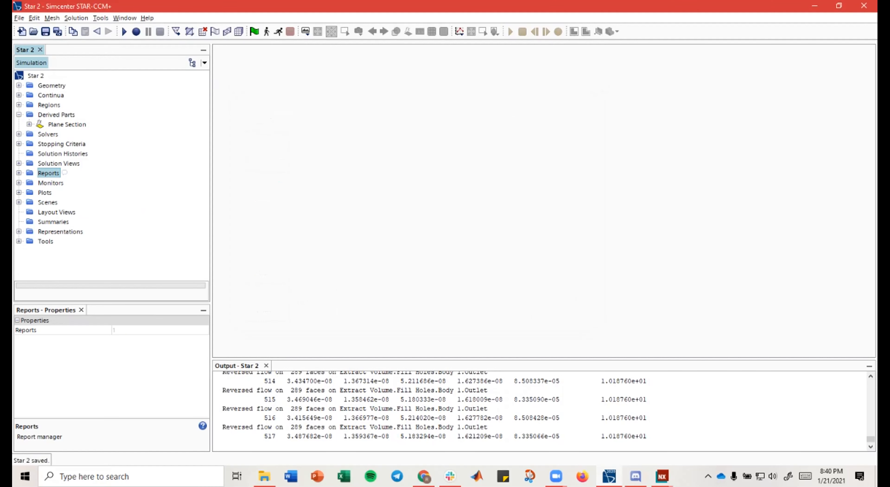
# Step: Open the auto save settings of Star 2 and enable the periodic update
pyautogui.click(19, 17)
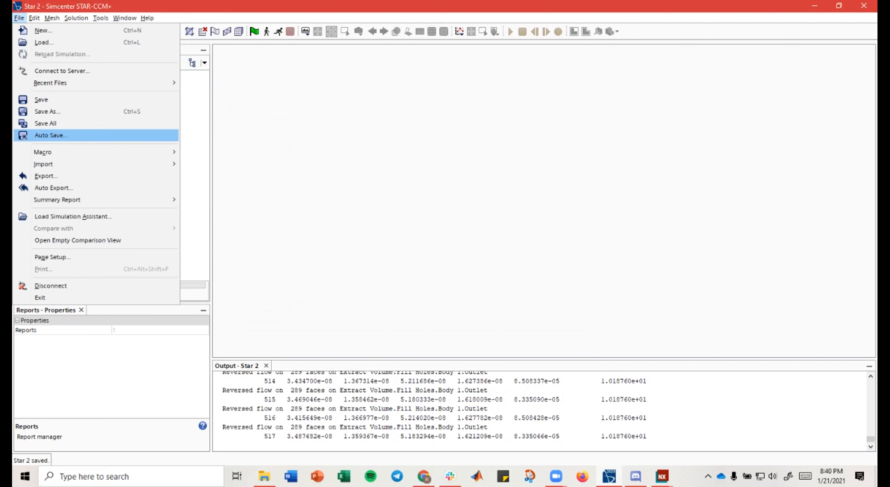
pyautogui.click(51, 135)
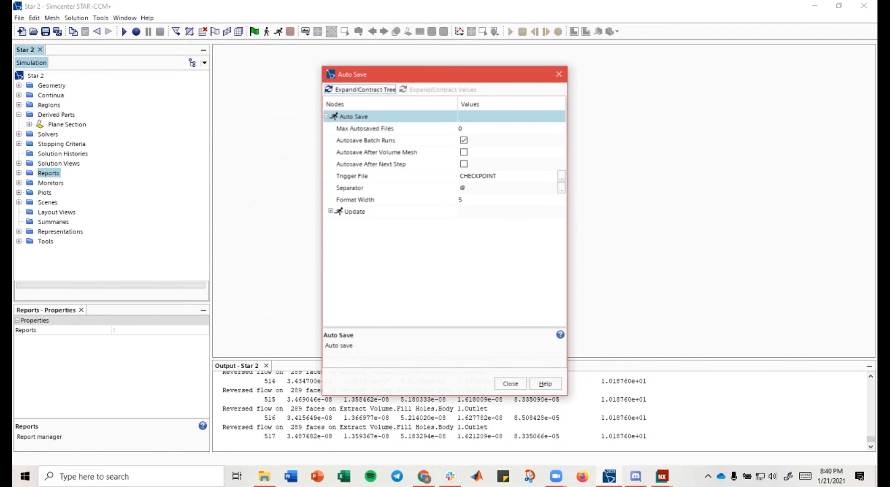
pyautogui.moveTo(375, 78); pyautogui.dragTo(595, 37)
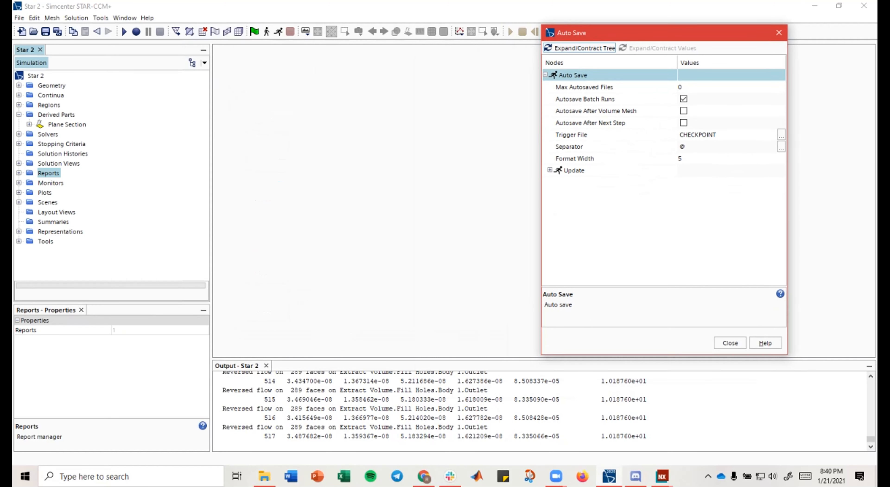
pyautogui.click(574, 170)
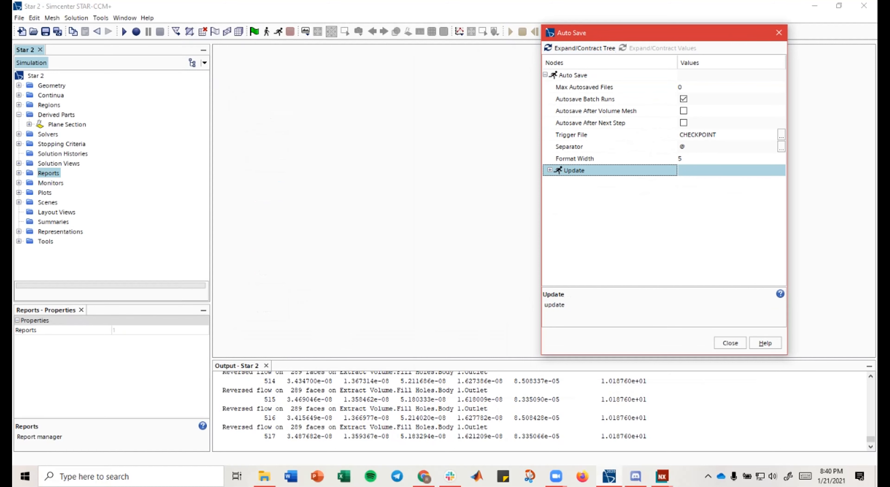
pyautogui.click(550, 170)
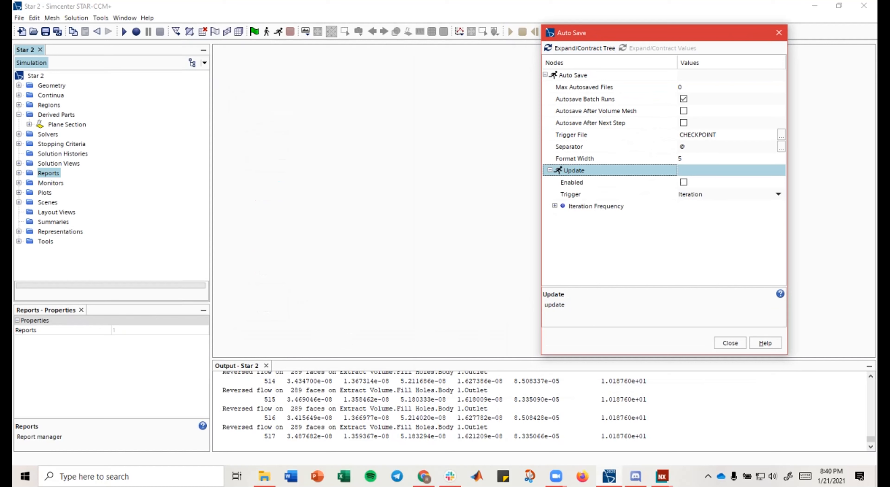
pyautogui.click(684, 182)
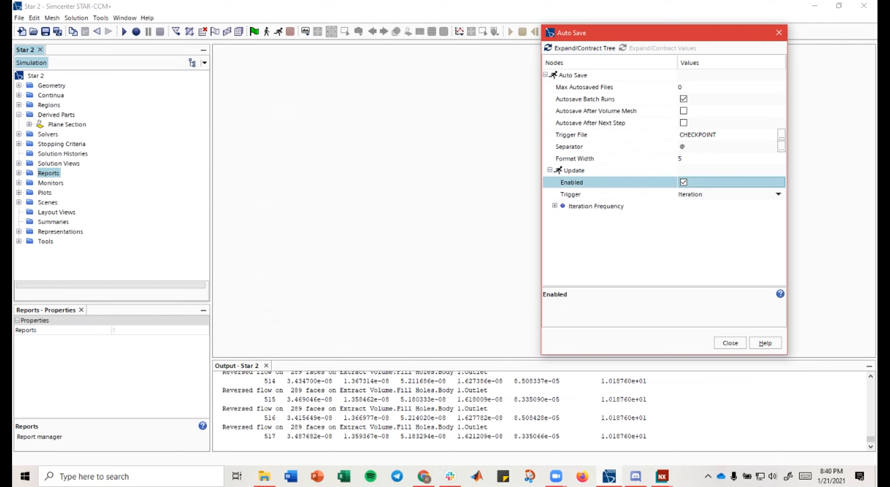
# Step: Set the auto save iteration frequency to 100 and close the settings
pyautogui.click(555, 205)
pyautogui.click(687, 218)
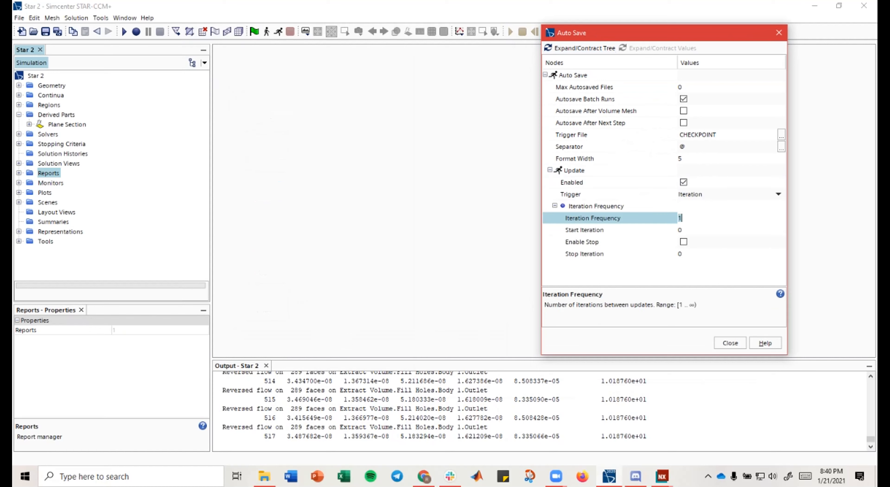
pyautogui.write('100')
pyautogui.press('Return')
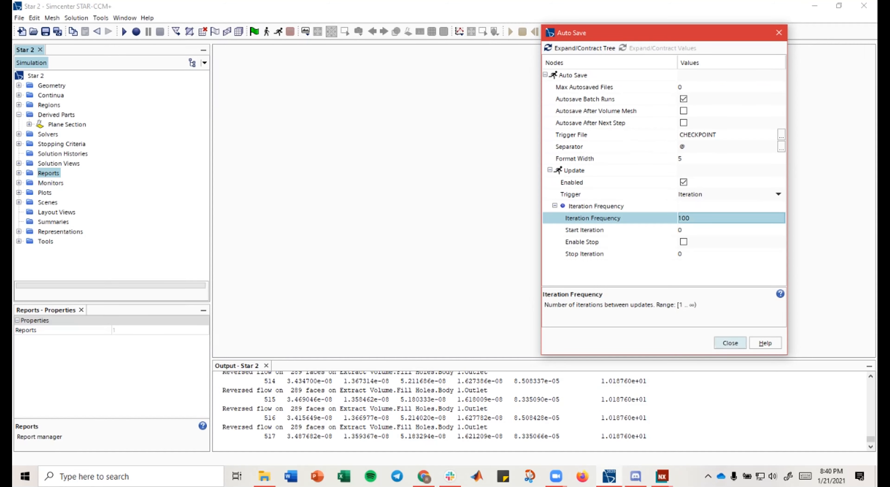
pyautogui.click(730, 342)
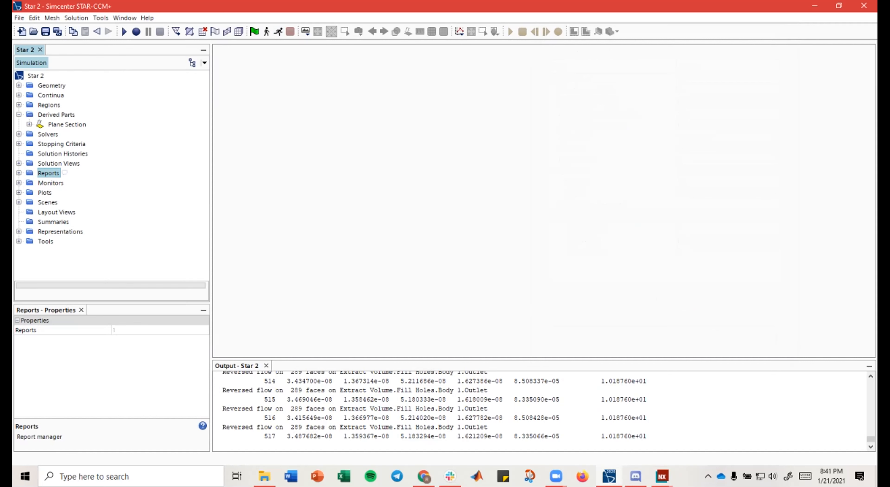
# Step: Highlight the last iteration lines in the Star 2 output to review the residuals, and clear the selection
pyautogui.moveTo(650, 439)
pyautogui.mouseDown()
pyautogui.moveTo(294, 390)
pyautogui.moveTo(223, 389)
pyautogui.moveTo(525, 436)
pyautogui.moveTo(651, 436)
pyautogui.moveTo(269, 389)
pyautogui.moveTo(651, 417)
pyautogui.moveTo(651, 436)
pyautogui.mouseUp()
pyautogui.click(223, 446)
pyautogui.scroll(3, 542, 411)
pyautogui.scroll(-1, 543, 411)
pyautogui.scroll(-2, 543, 412)
pyautogui.click(238, 380)
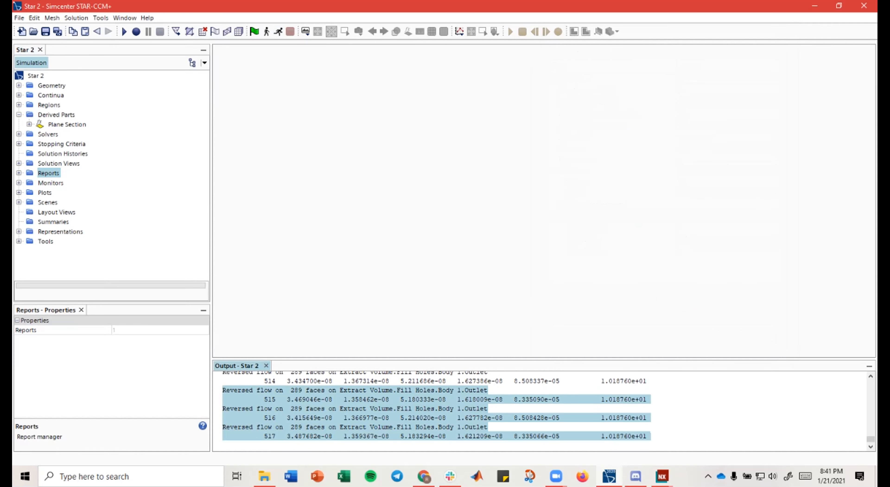
pyautogui.click(223, 445)
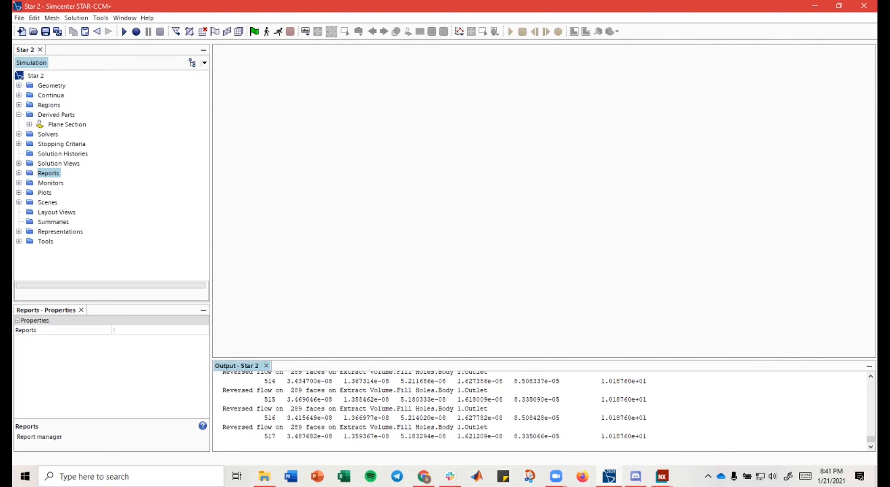
# Step: Open 3D-CAD Model 1 of the Star 2 geometry for editing and select its ImportCad 1 feature
pyautogui.click(19, 85)
pyautogui.click(29, 96)
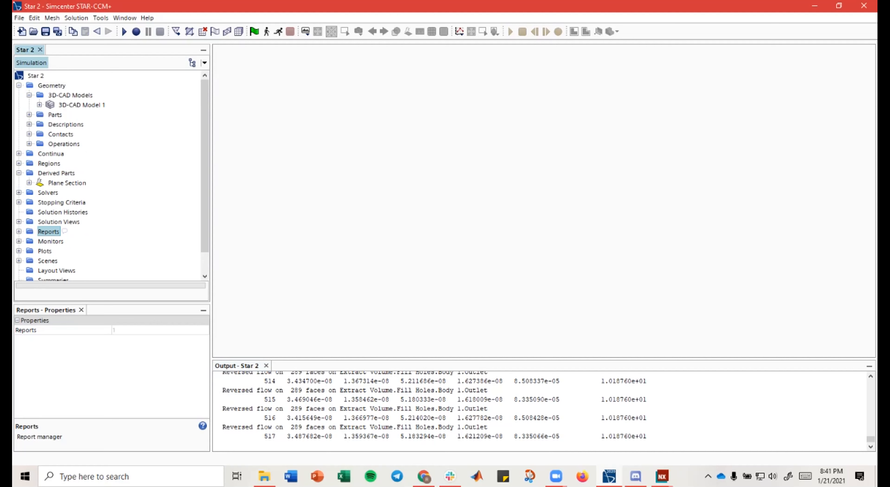
pyautogui.rightClick(82, 105)
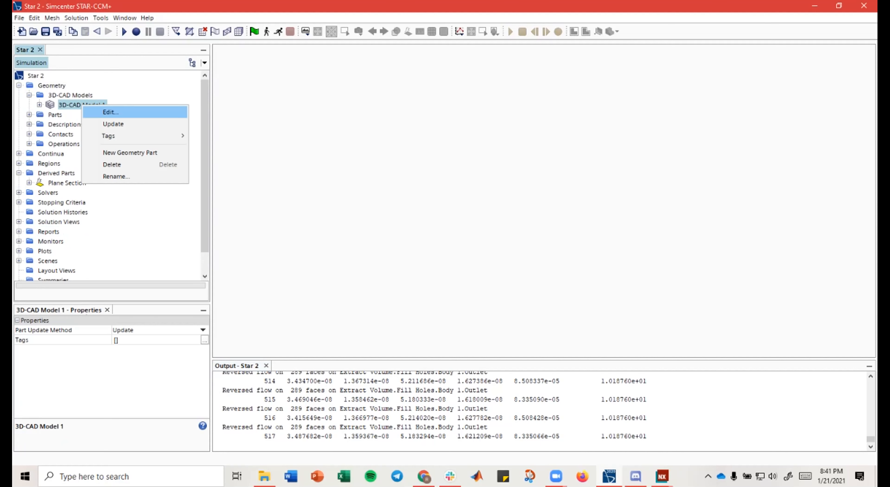
pyautogui.click(110, 112)
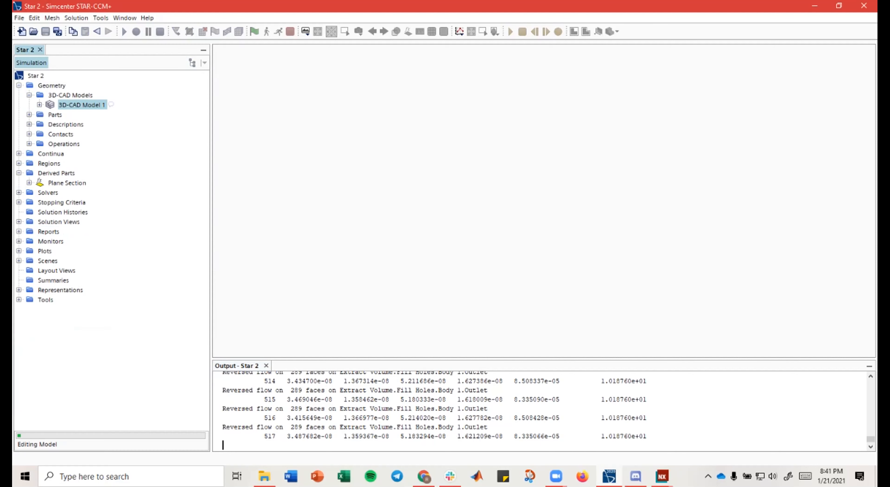
pyautogui.click(66, 153)
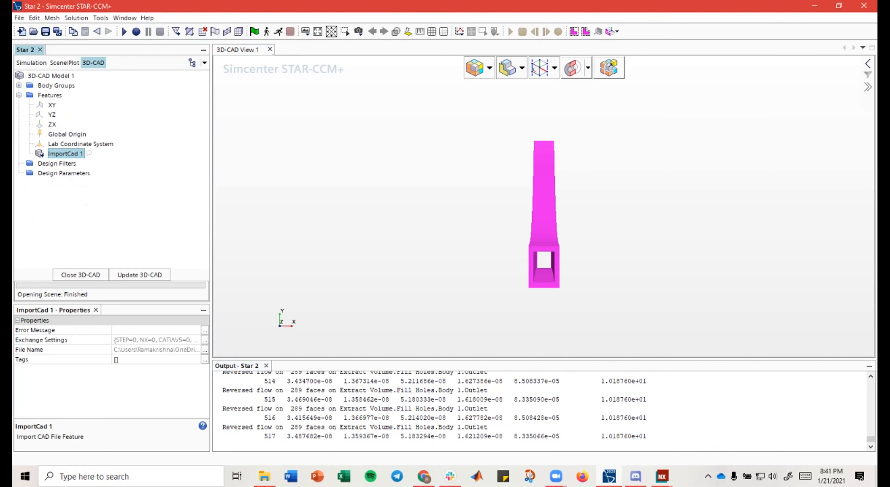
pyautogui.moveTo(393, 205); pyautogui.dragTo(311, 205)
pyautogui.moveTo(444, 188); pyautogui.dragTo(414, 208)
# Step: Start a model reimport of the ImportCad 1 feature from the file InternalFlowBlock_WithVein.x_t
pyautogui.rightClick(77, 155)
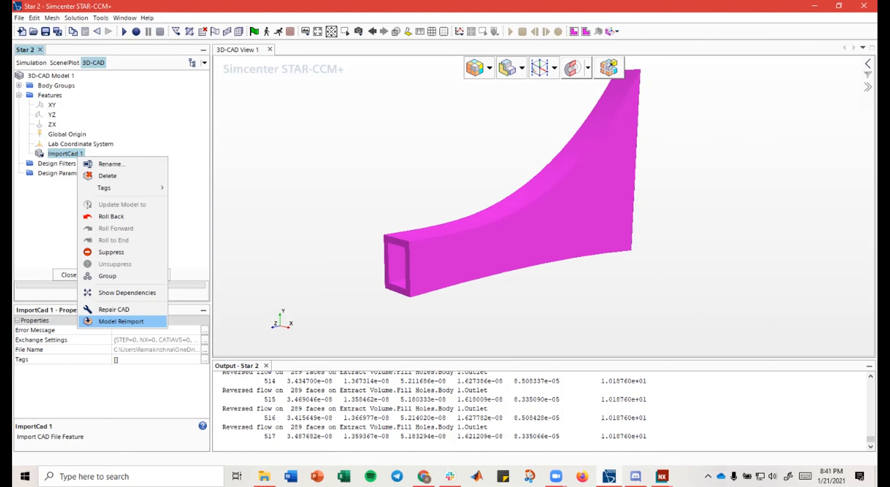
pyautogui.click(121, 321)
pyautogui.moveTo(340, 124); pyautogui.dragTo(90, 53)
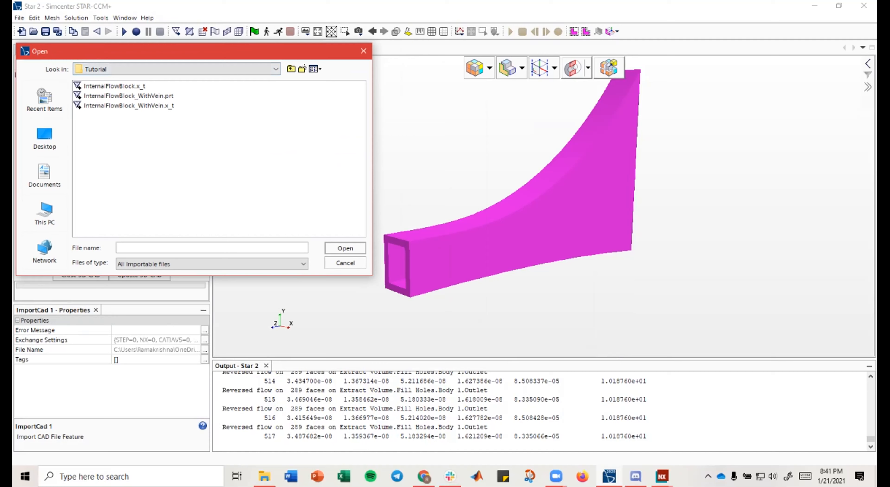
pyautogui.click(128, 105)
pyautogui.moveTo(144, 50)
pyautogui.mouseDown()
pyautogui.moveTo(137, 46)
pyautogui.moveTo(146, 48)
pyautogui.mouseUp()
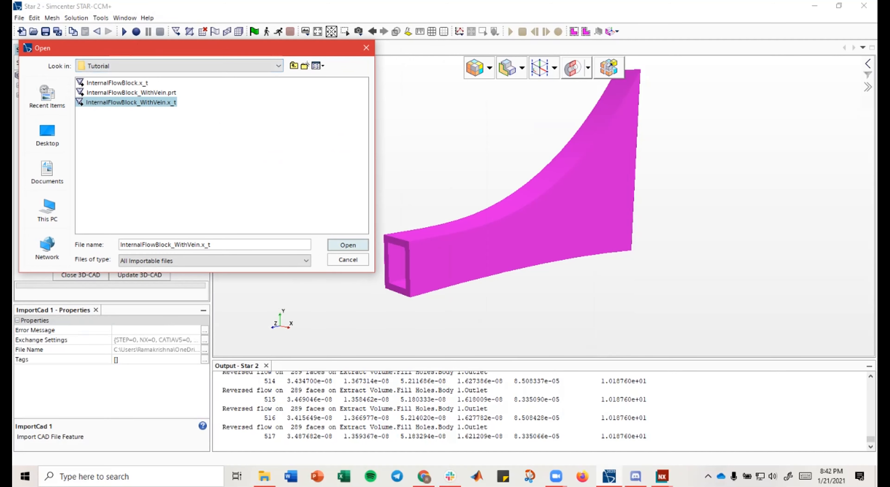
pyautogui.click(348, 245)
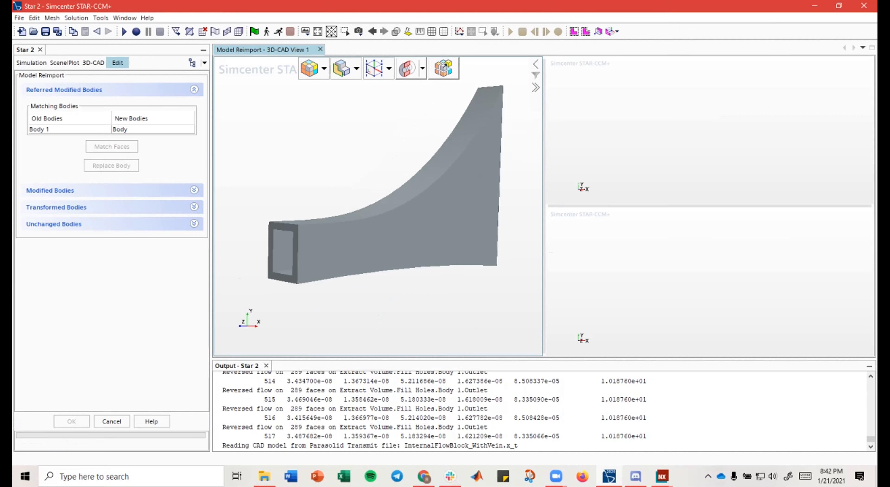
# Step: Examine the duct body from several angles in the model reimport view
pyautogui.moveTo(433, 200); pyautogui.dragTo(409, 200, button='right')
pyautogui.moveTo(409, 201)
pyautogui.mouseDown()
pyautogui.moveTo(420, 222)
pyautogui.moveTo(385, 223)
pyautogui.mouseUp()
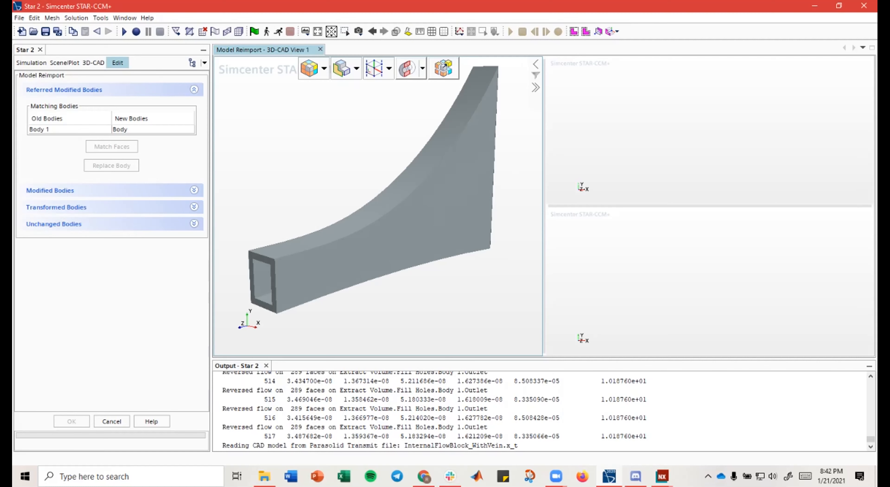
pyautogui.moveTo(430, 214); pyautogui.dragTo(451, 221, button='middle')
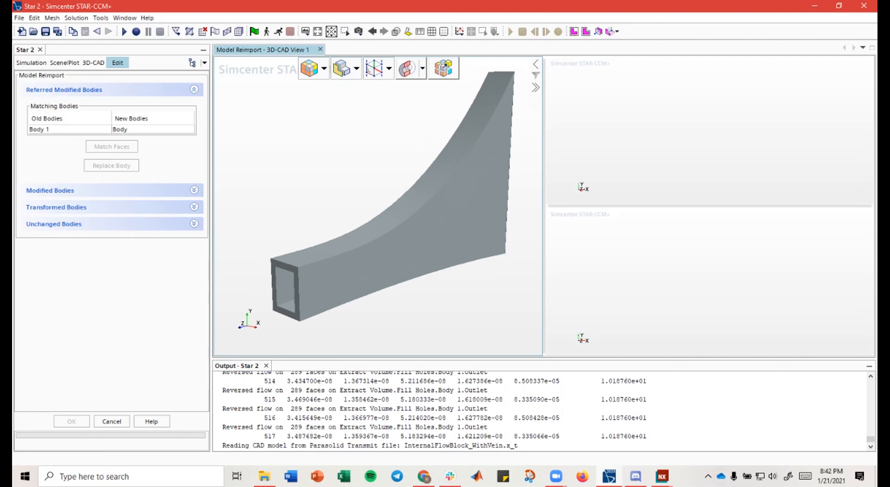
pyautogui.rightClick(451, 222)
pyautogui.press('Escape')
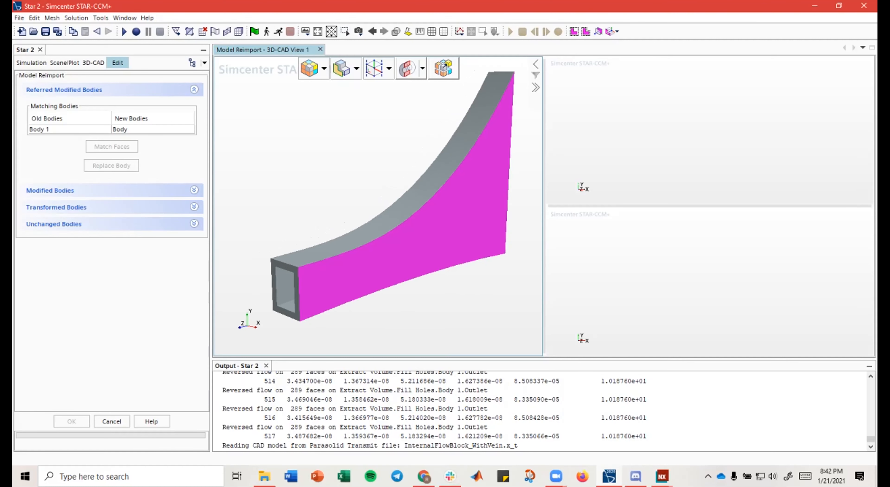
pyautogui.press('Escape')
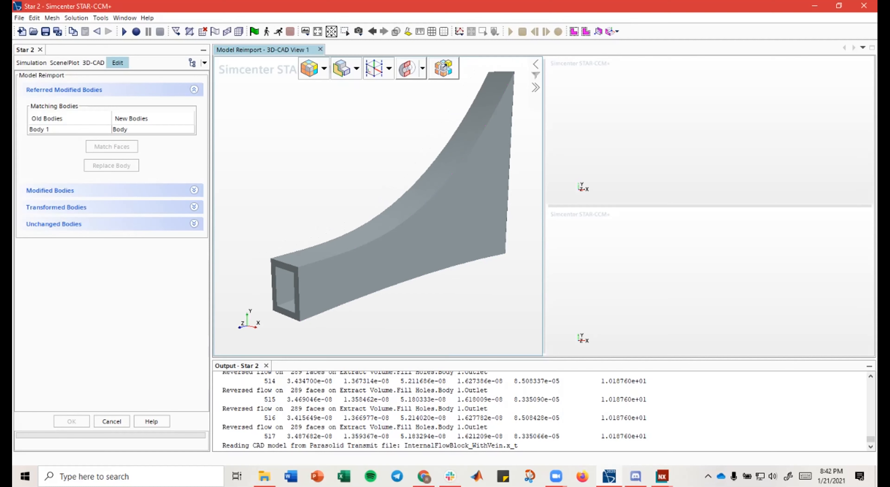
pyautogui.moveTo(605, 141); pyautogui.dragTo(627, 141)
pyautogui.moveTo(385, 142)
pyautogui.mouseDown()
pyautogui.moveTo(511, 135)
pyautogui.moveTo(384, 141)
pyautogui.mouseUp()
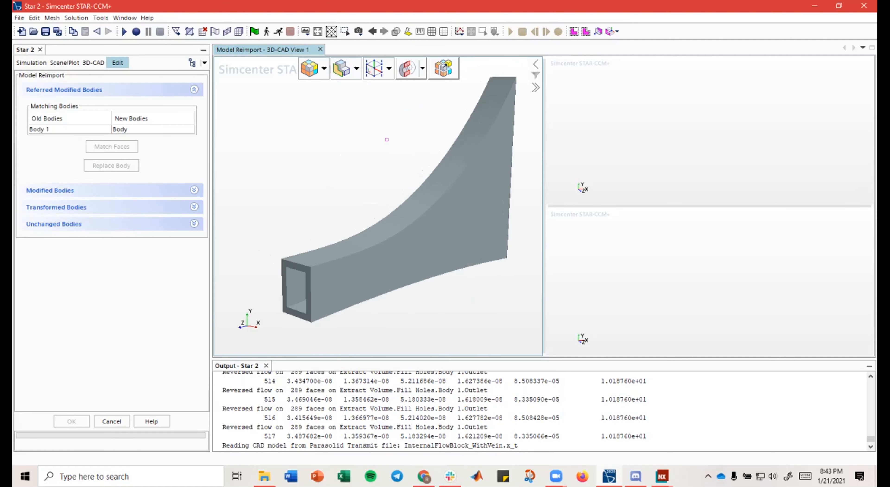
# Step: Match the faces of old Body 1 with the new body, then replace the body and accept the reimport
pyautogui.click(52, 128)
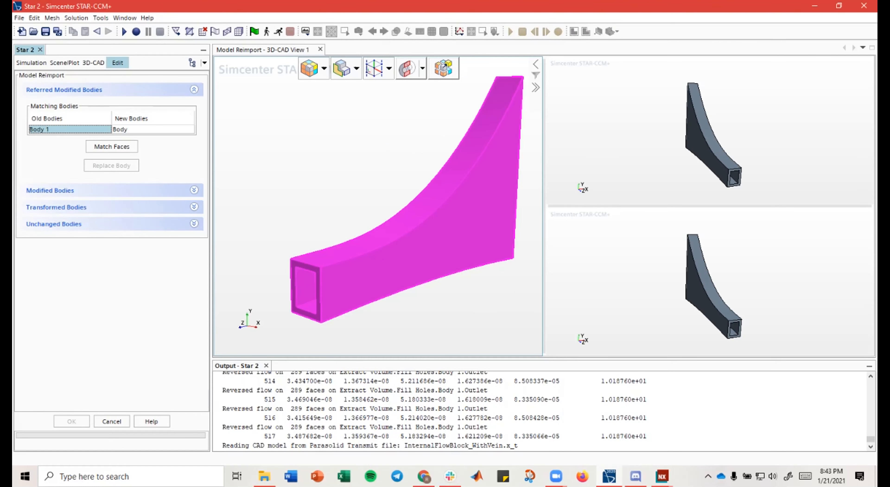
pyautogui.click(138, 129)
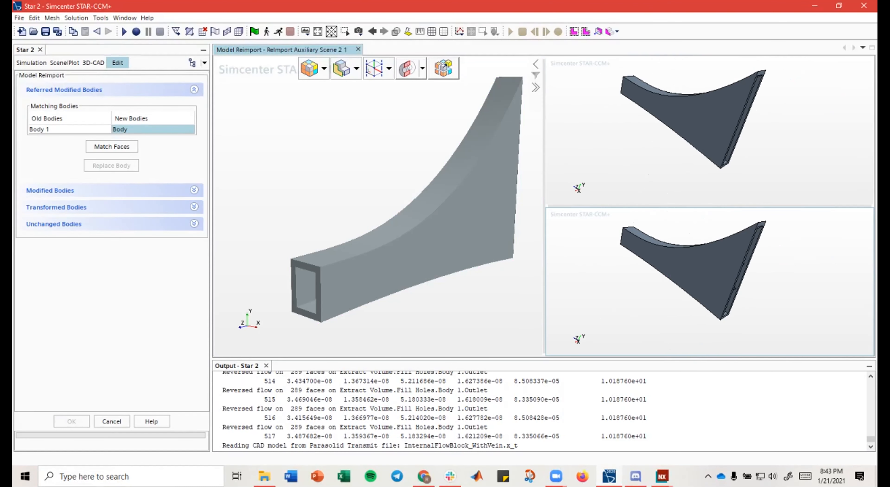
pyautogui.click(111, 146)
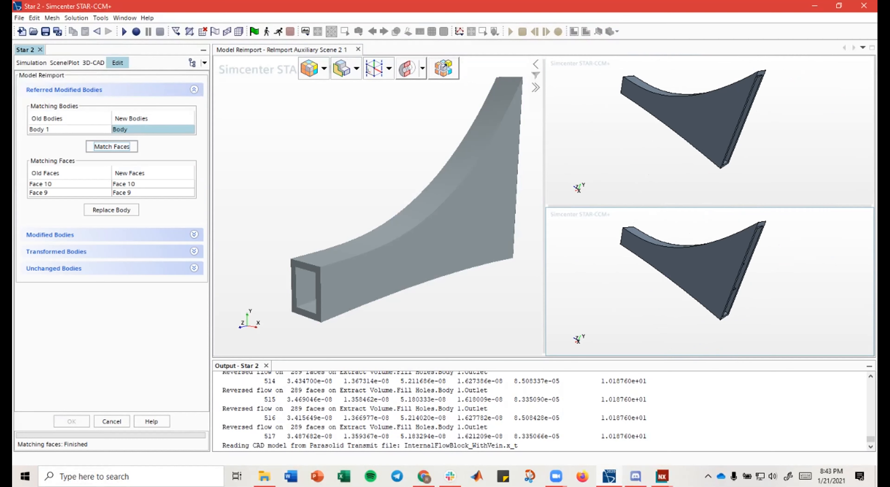
pyautogui.click(153, 183)
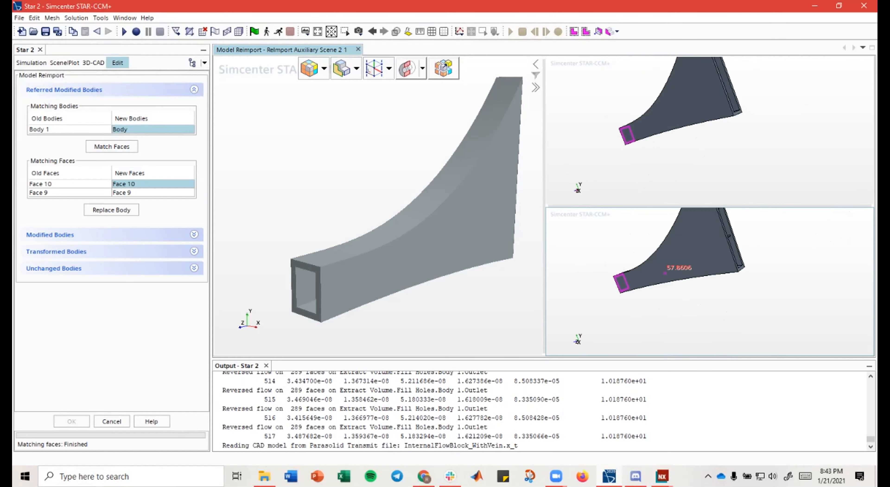
pyautogui.click(153, 193)
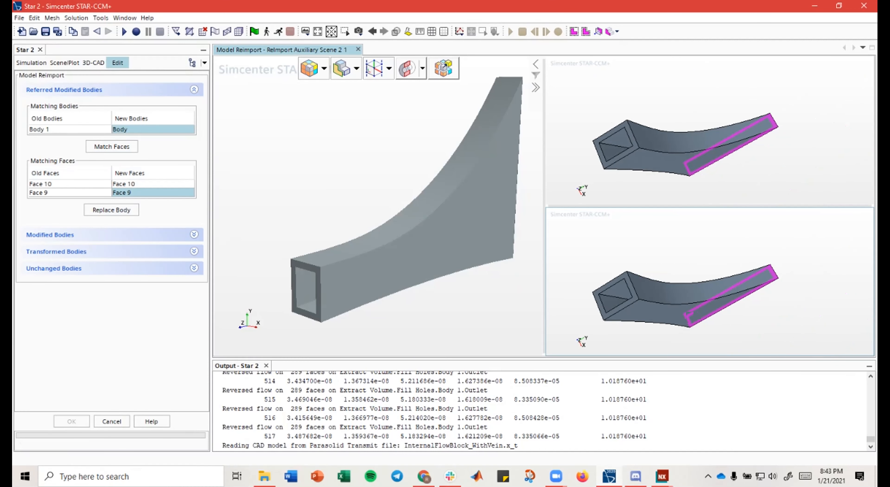
pyautogui.click(111, 210)
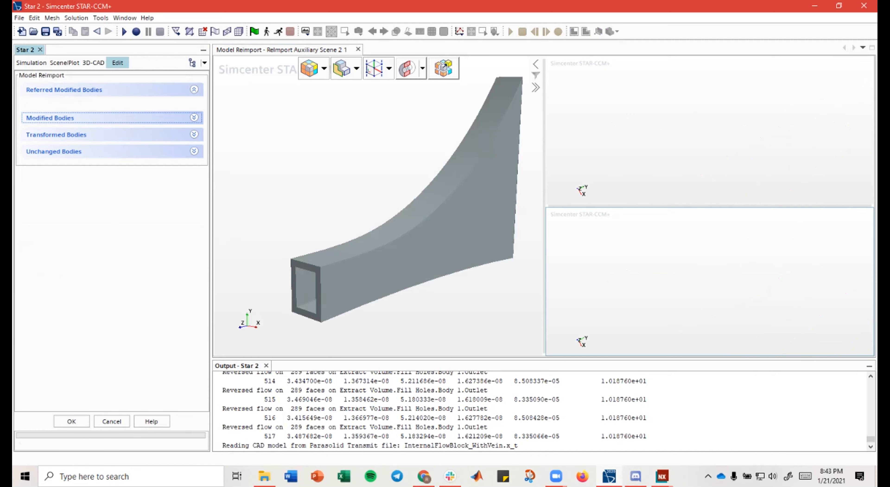
pyautogui.click(71, 421)
# Step: Update the reimported 3D-CAD model and close it to return to the simulation
pyautogui.moveTo(423, 246); pyautogui.dragTo(398, 256)
pyautogui.scroll(-5, 553, 236)
pyautogui.moveTo(543, 230); pyautogui.dragTo(602, 251, button='right')
pyautogui.moveTo(602, 251); pyautogui.dragTo(600, 228)
pyautogui.click(140, 275)
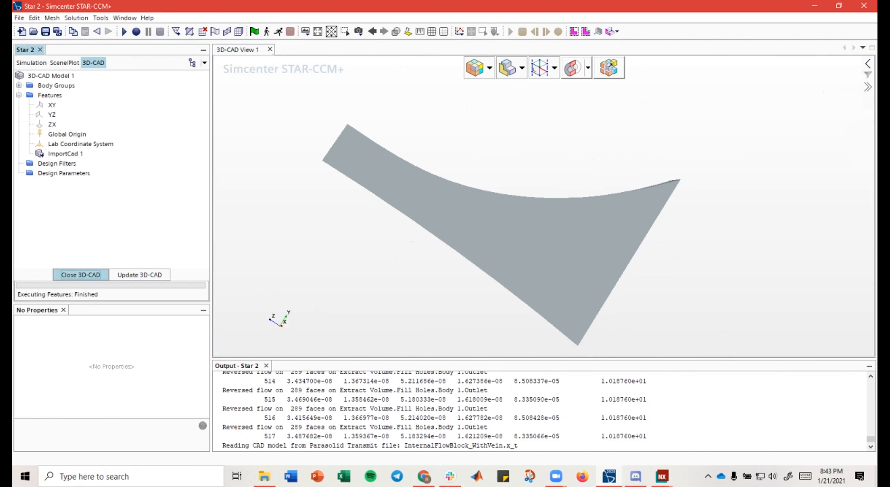
pyautogui.click(81, 275)
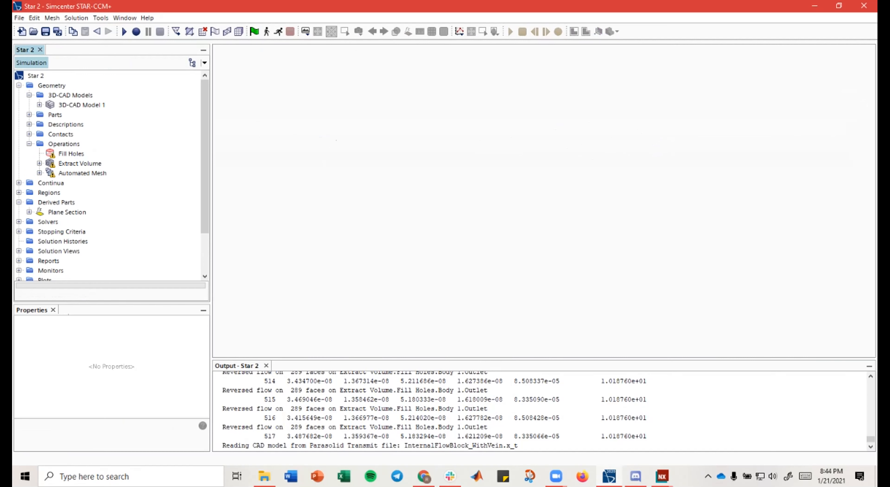
# Step: Execute all geometry operations, including Fill Holes, Extract Volume and Automated Mesh, for the reimported duct
pyautogui.click(71, 153)
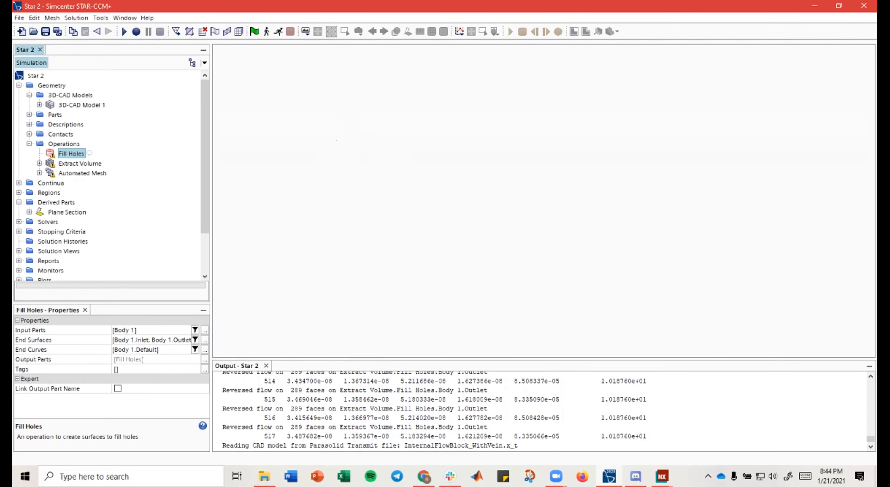
pyautogui.rightClick(61, 144)
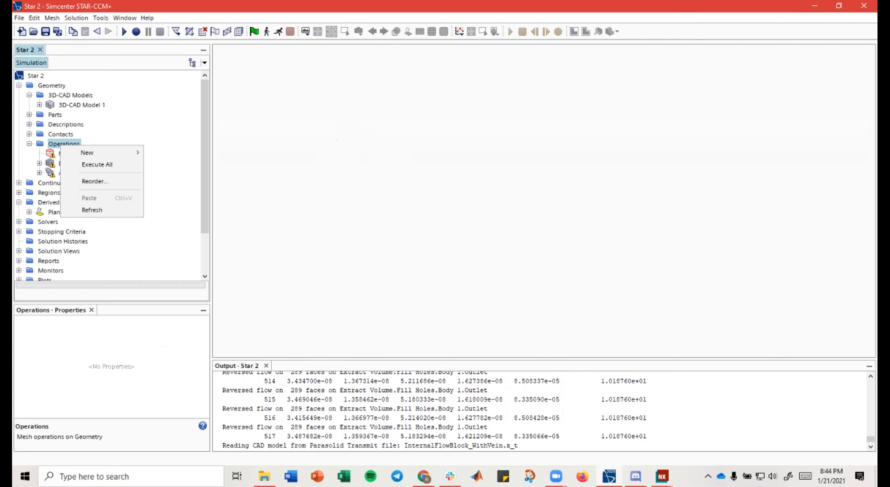
pyautogui.press('Escape')
pyautogui.rightClick(56, 144)
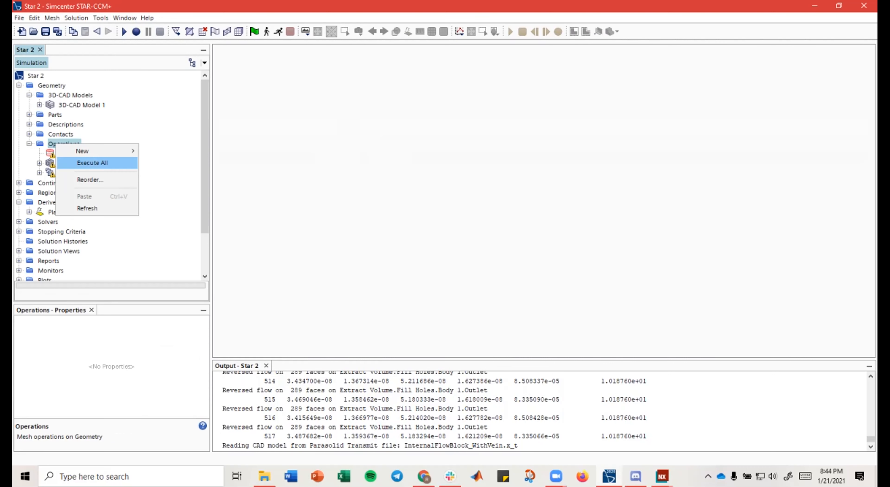
pyautogui.click(92, 162)
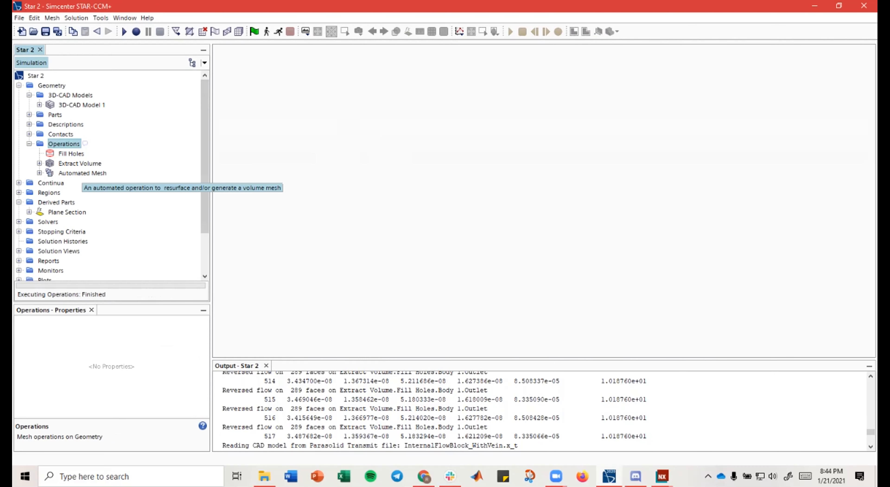
# Step: Open Geometry Scene 1 to display the duct with the guide vanes
pyautogui.scroll(-2, 107, 173)
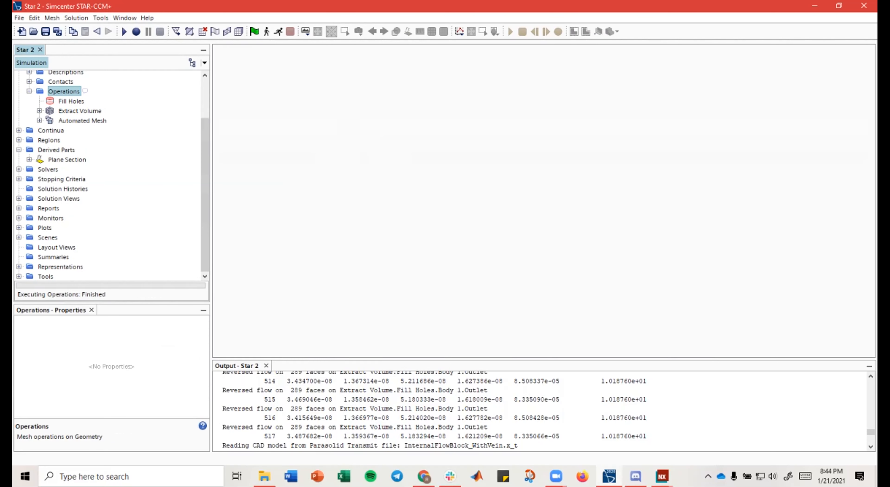
pyautogui.click(19, 237)
pyautogui.rightClick(80, 247)
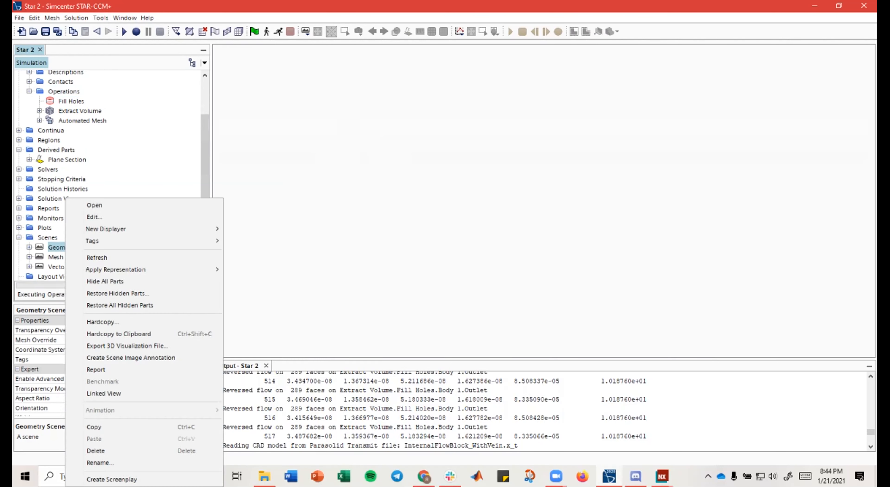
pyautogui.click(94, 205)
# Step: Examine the polyhedral mesh around the guide vanes and along the duct, toggling the mesh display off and on
pyautogui.moveTo(425, 173)
pyautogui.mouseDown()
pyautogui.moveTo(466, 161)
pyautogui.moveTo(436, 164)
pyautogui.mouseUp()
pyautogui.moveTo(436, 164); pyautogui.dragTo(390, 156, button='right')
pyautogui.scroll(10, 385, 209)
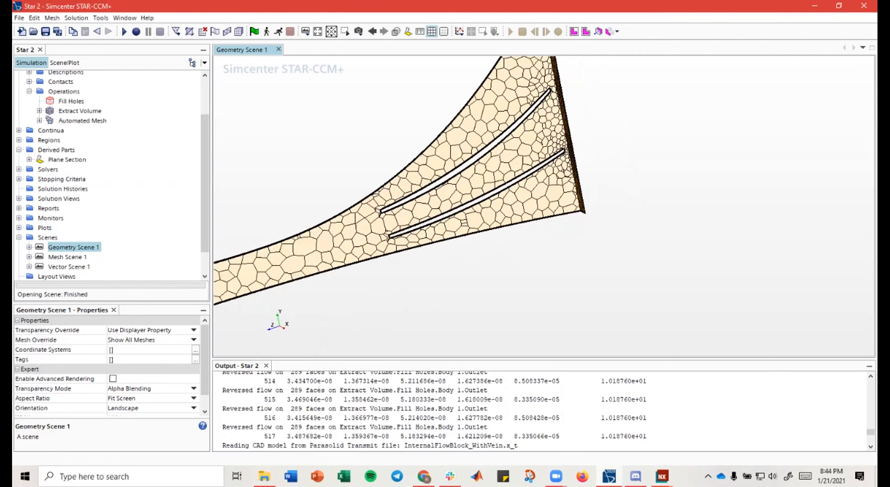
pyautogui.scroll(-10, 397, 221)
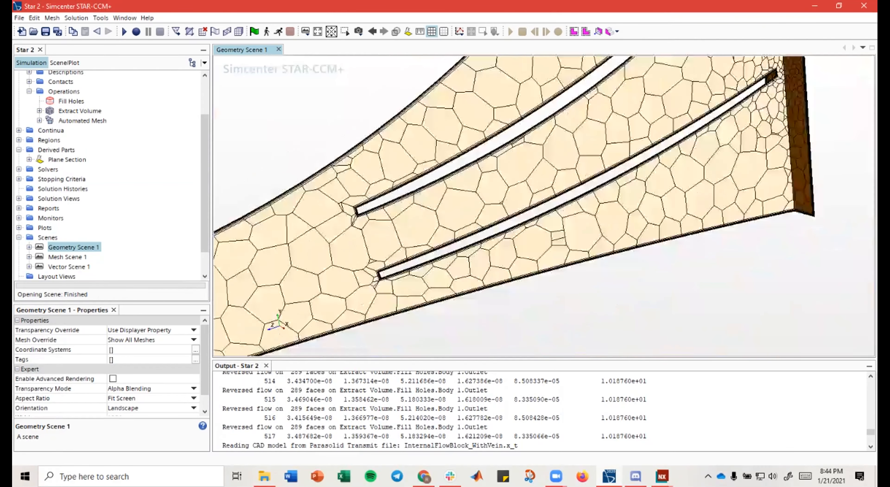
pyautogui.scroll(10, 397, 221)
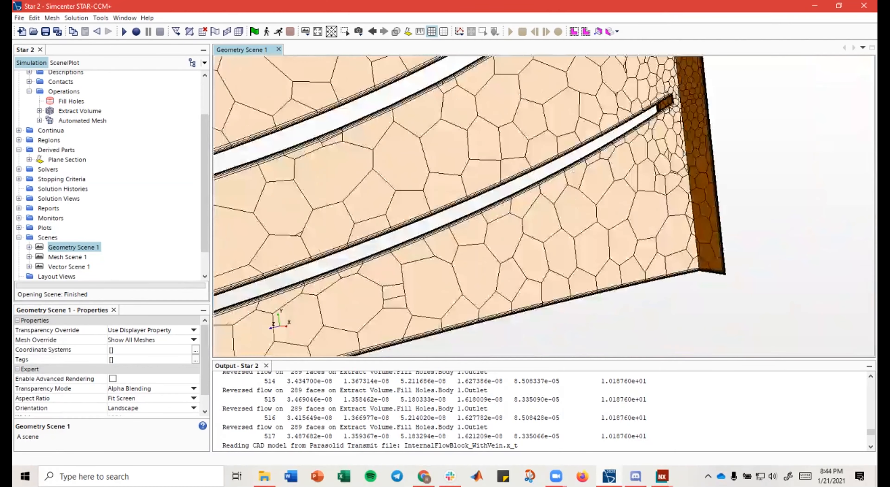
pyautogui.scroll(-8, 559, 166)
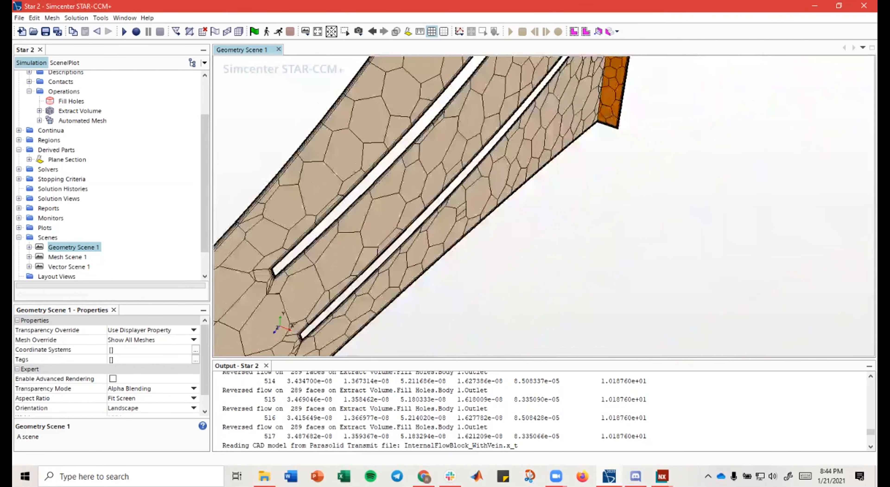
pyautogui.scroll(-10, 559, 166)
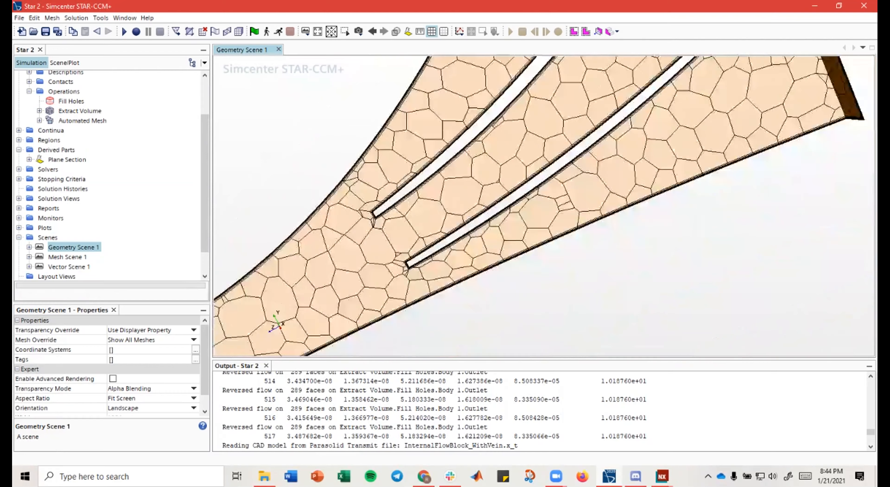
pyautogui.scroll(-5, 375, 169)
pyautogui.moveTo(433, 171); pyautogui.dragTo(473, 173)
pyautogui.click(432, 31)
pyautogui.click(432, 31)
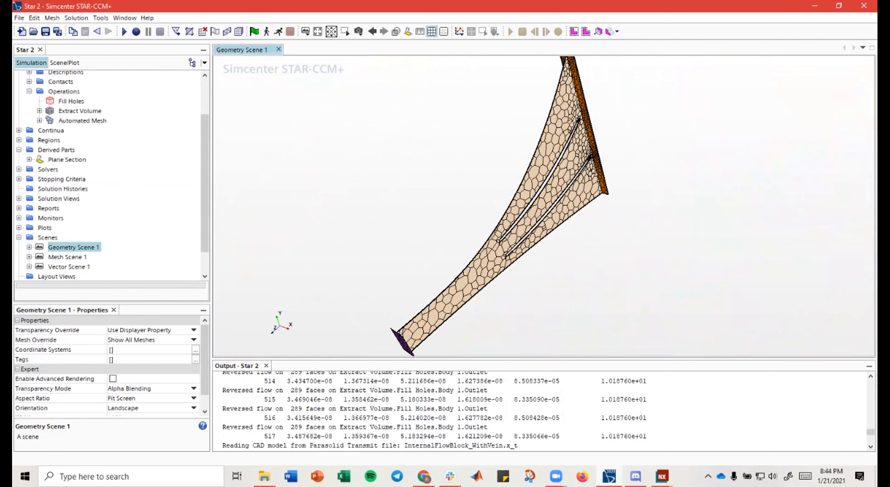
pyautogui.moveTo(504, 173); pyautogui.dragTo(474, 175, button='right')
# Step: Select the Fill Holes operation in the geometry to view its input parts and end surfaces
pyautogui.scroll(3, 110, 173)
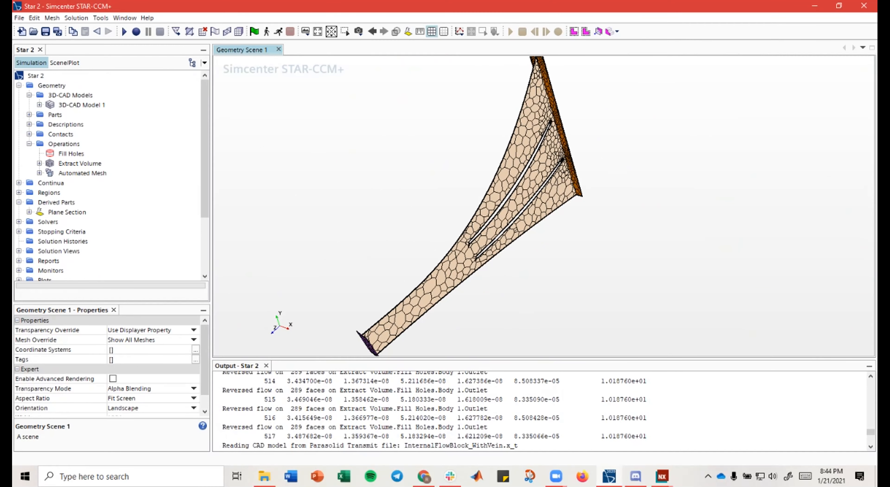
pyautogui.scroll(-2, 111, 173)
pyautogui.scroll(1, 111, 173)
pyautogui.click(71, 153)
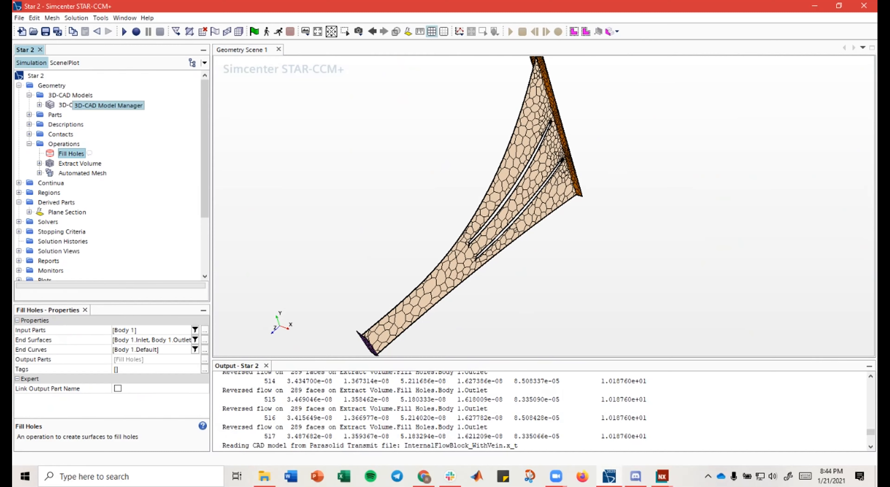
pyautogui.click(63, 143)
pyautogui.rightClick(63, 142)
pyautogui.press('Escape')
pyautogui.rightClick(64, 144)
pyautogui.press('Escape')
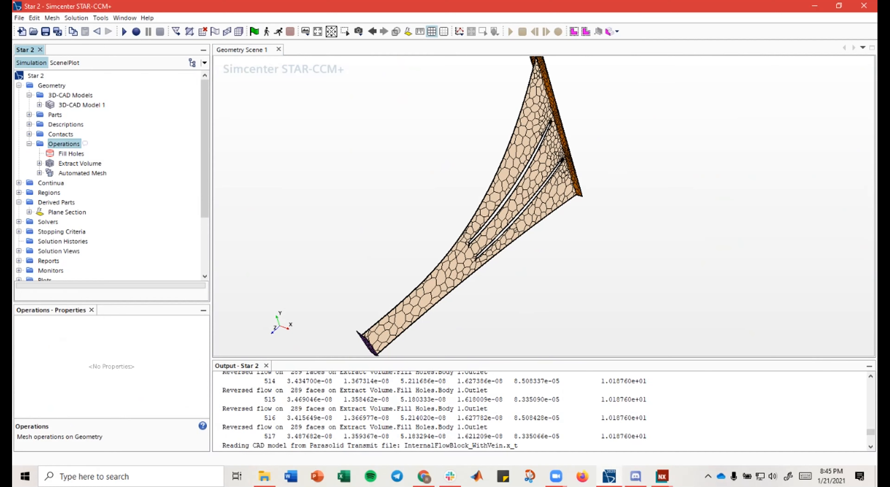
pyautogui.click(19, 18)
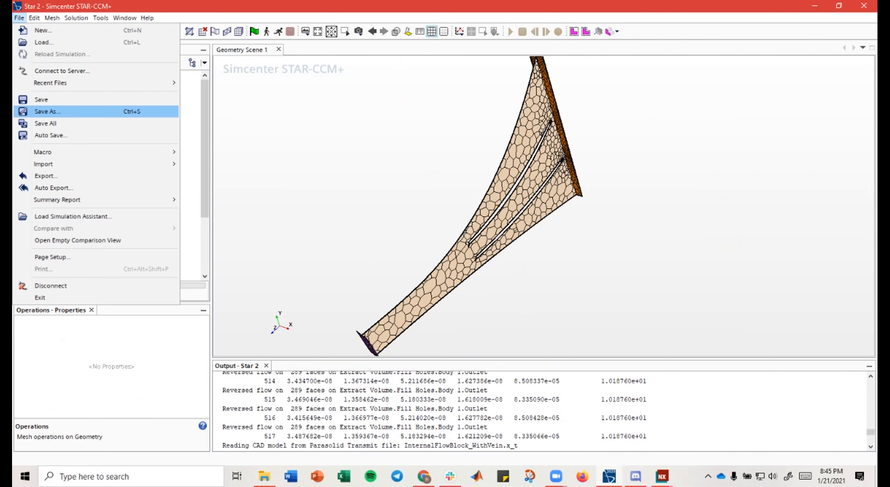
pyautogui.click(190, 119)
# Step: Run the solver on the remeshed duct with vanes and check how its Residuals plot continues from the previous solution
pyautogui.moveTo(407, 221)
pyautogui.mouseDown()
pyautogui.moveTo(374, 218)
pyautogui.moveTo(359, 194)
pyautogui.moveTo(503, 119)
pyautogui.moveTo(463, 112)
pyautogui.mouseUp()
pyautogui.click(82, 173)
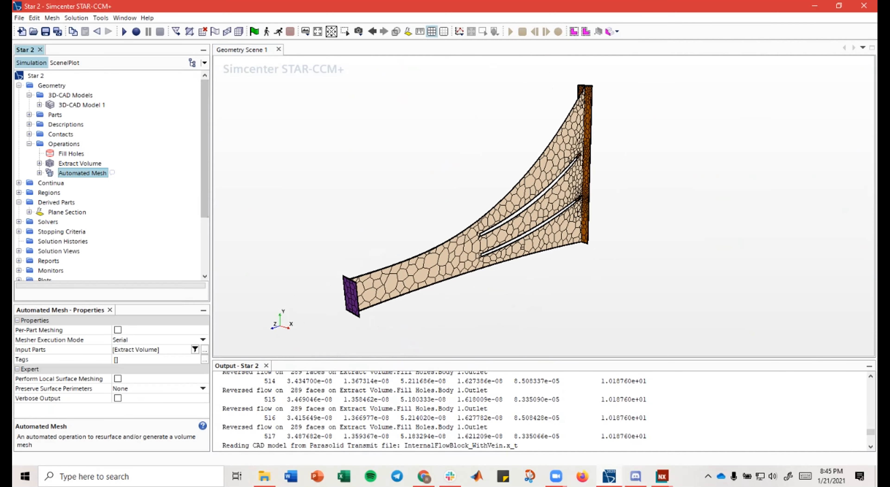
pyautogui.moveTo(394, 153); pyautogui.dragTo(318, 141)
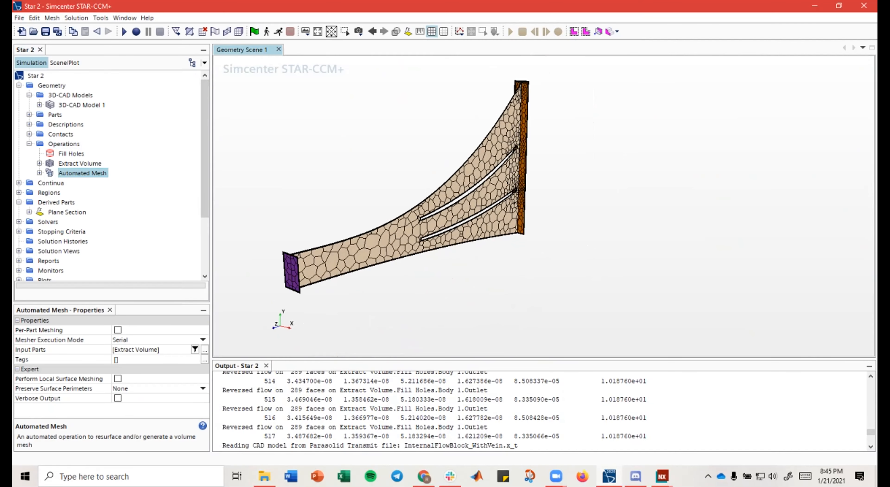
pyautogui.click(278, 31)
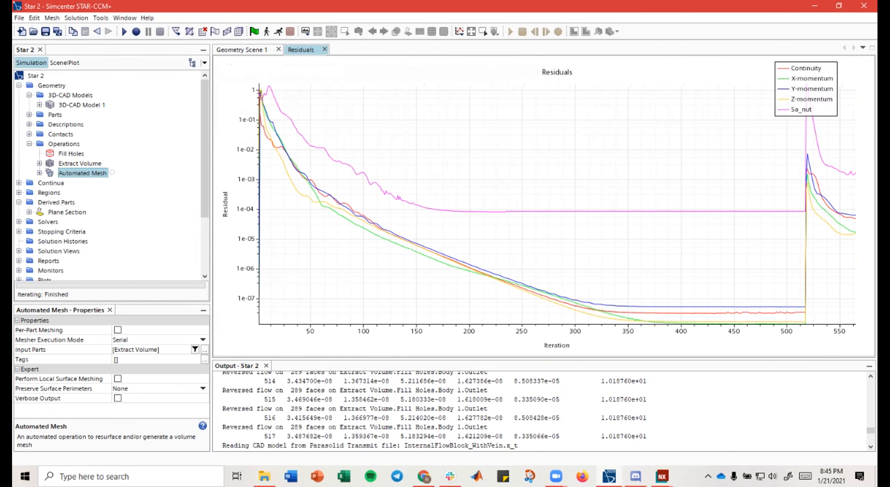
pyautogui.click(246, 50)
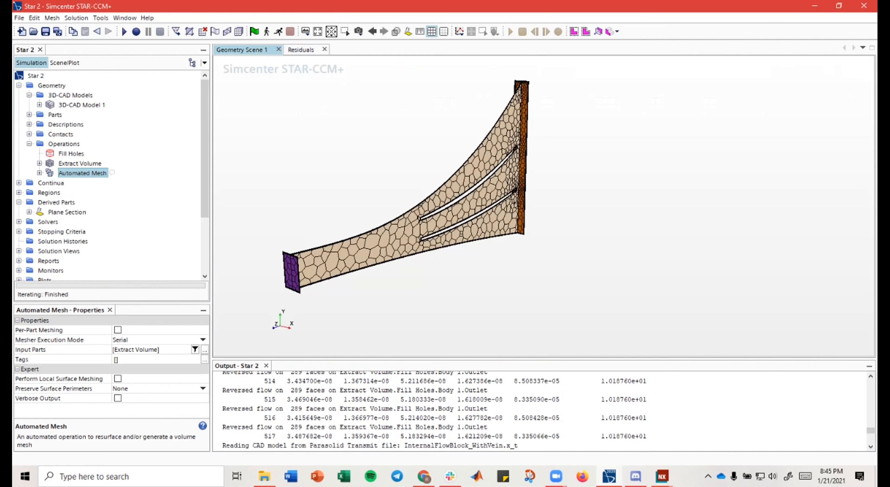
pyautogui.moveTo(429, 139); pyautogui.dragTo(370, 141)
pyautogui.click(301, 50)
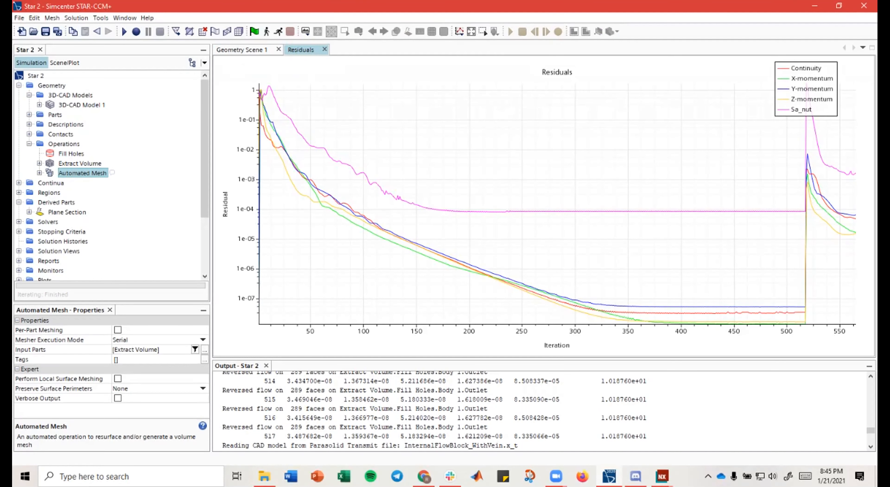
pyautogui.click(622, 211)
pyautogui.click(242, 49)
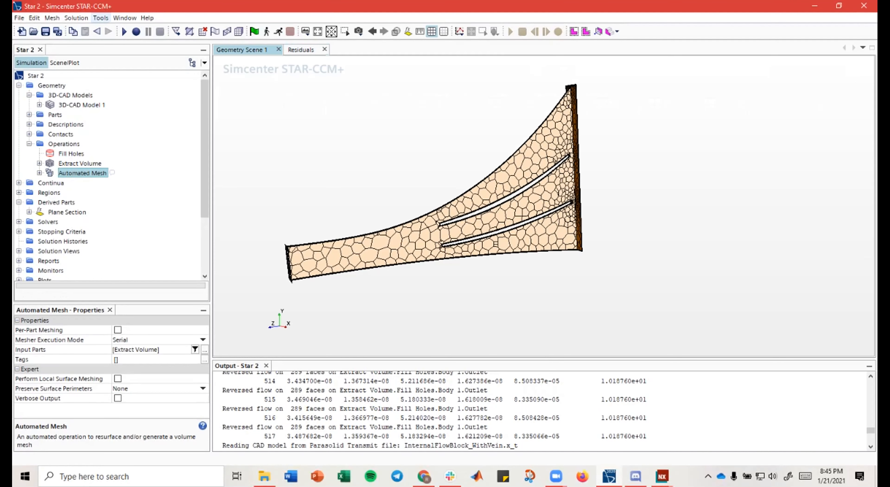
# Step: Clear the existing solution and check the Residuals plot
pyautogui.click(77, 18)
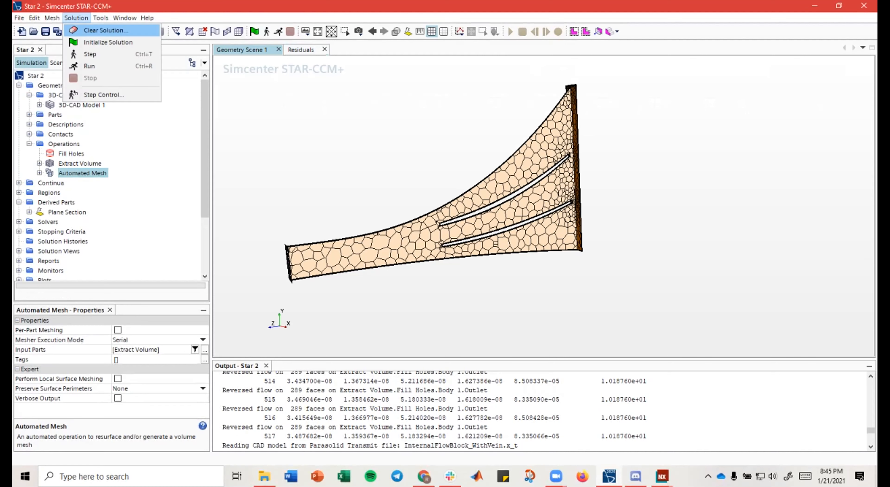
pyautogui.click(103, 30)
pyautogui.click(406, 262)
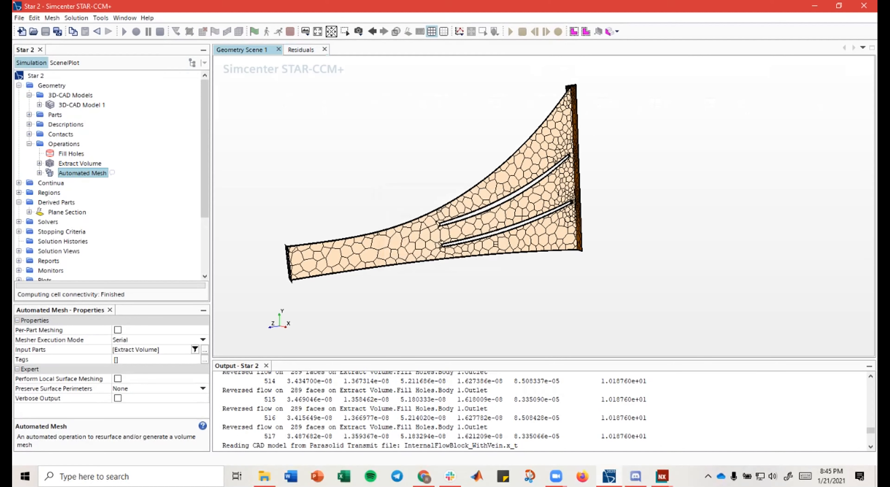
pyautogui.moveTo(407, 262); pyautogui.dragTo(439, 256)
pyautogui.click(301, 50)
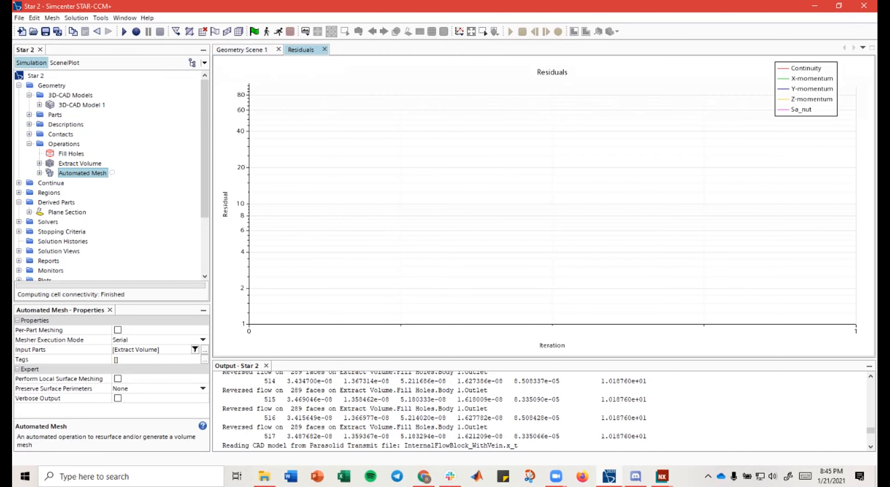
# Step: Examine the polyhedral mesh and the thin wall layers around the guide vanes and along the duct in Geometry Scene 1
pyautogui.click(242, 49)
pyautogui.moveTo(450, 147); pyautogui.dragTo(458, 158, button='right')
pyautogui.moveTo(458, 158)
pyautogui.mouseDown()
pyautogui.moveTo(442, 153)
pyautogui.moveTo(450, 158)
pyautogui.mouseUp()
pyautogui.moveTo(436, 160); pyautogui.dragTo(442, 162, button='right')
pyautogui.moveTo(442, 163)
pyautogui.mouseDown()
pyautogui.moveTo(455, 166)
pyautogui.moveTo(424, 150)
pyautogui.moveTo(440, 156)
pyautogui.mouseUp()
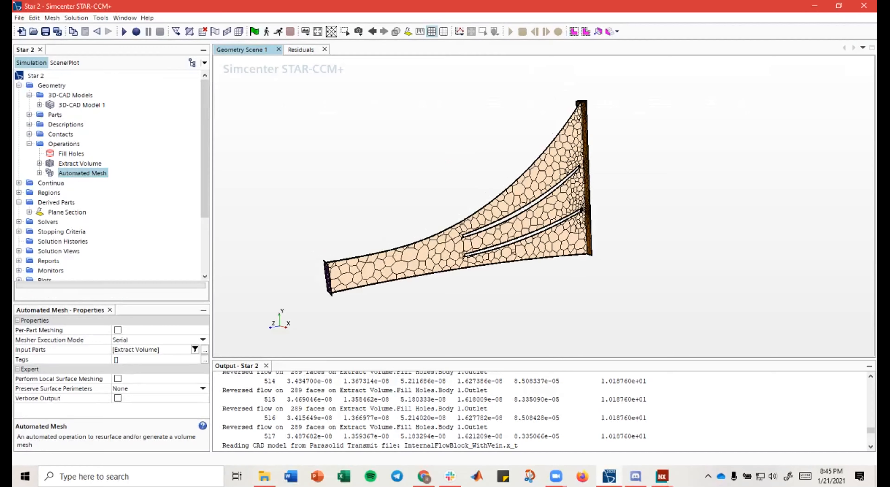
pyautogui.scroll(10, 467, 241)
pyautogui.moveTo(458, 160); pyautogui.dragTo(446, 189, button='right')
pyautogui.moveTo(446, 189); pyautogui.dragTo(464, 197)
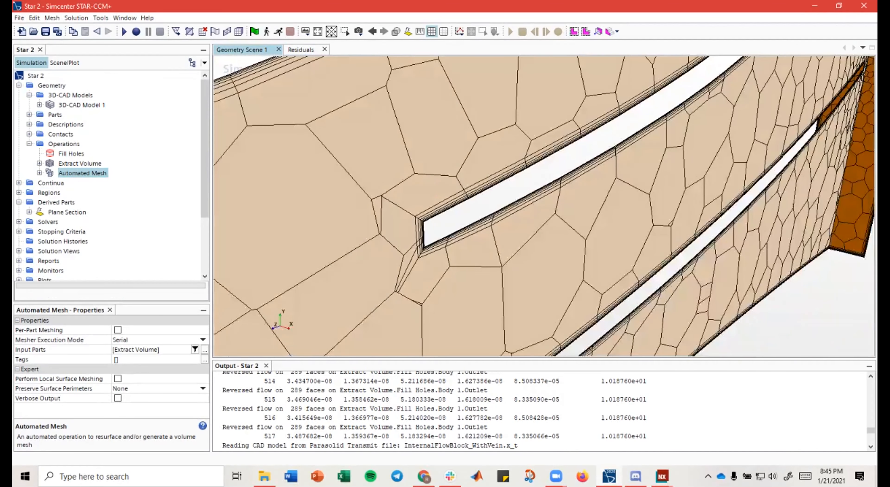
pyautogui.scroll(-8, 493, 211)
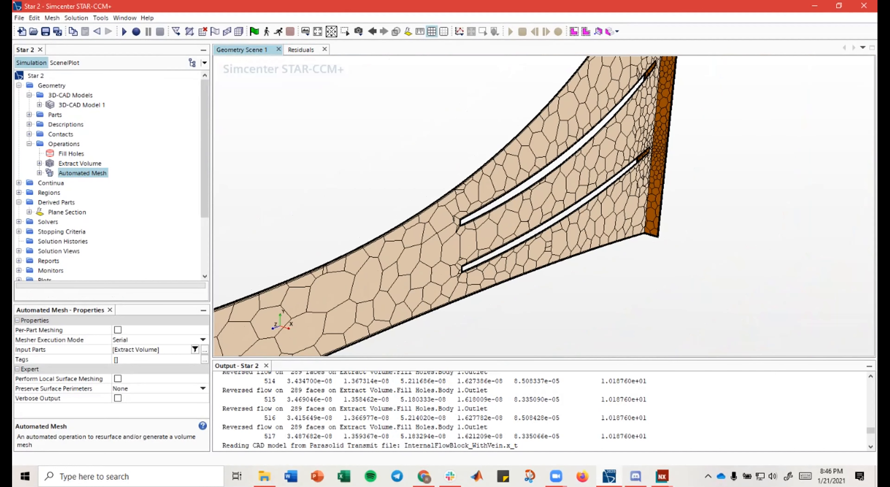
pyautogui.scroll(8, 480, 220)
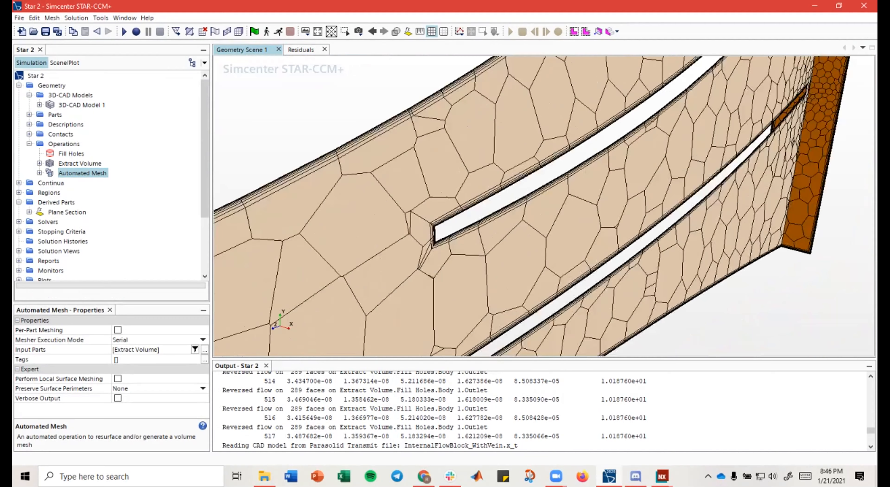
pyautogui.scroll(-10, 544, 206)
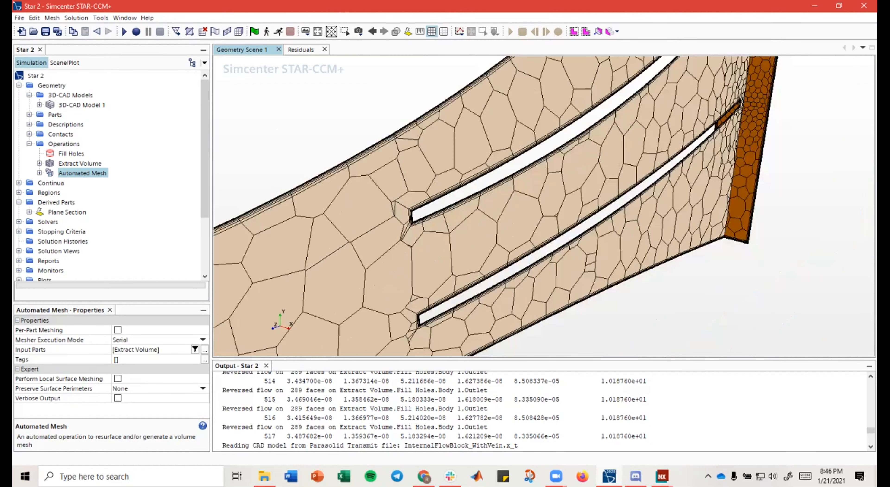
pyautogui.moveTo(544, 206)
pyautogui.mouseDown()
pyautogui.moveTo(491, 208)
pyautogui.moveTo(550, 196)
pyautogui.mouseUp()
pyautogui.moveTo(516, 191); pyautogui.dragTo(463, 203, button='right')
pyautogui.scroll(-4, 462, 203)
pyautogui.moveTo(463, 203); pyautogui.dragTo(443, 196)
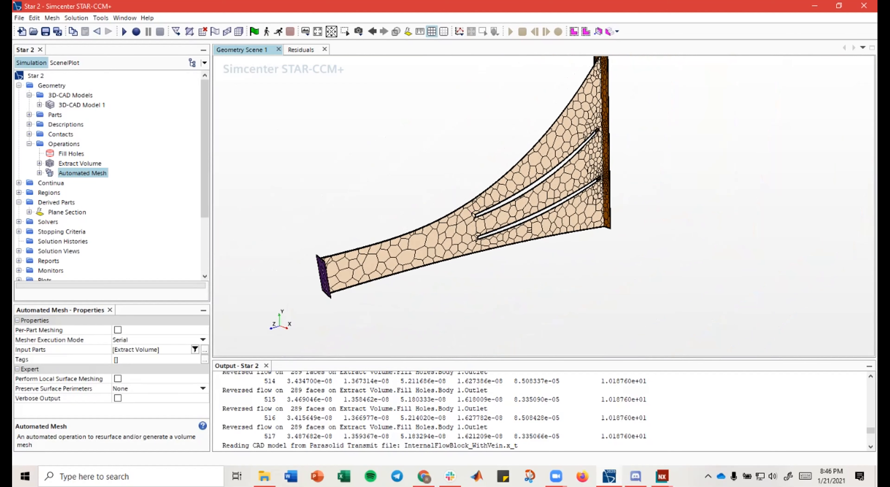
pyautogui.moveTo(467, 214); pyautogui.dragTo(436, 220, button='right')
pyautogui.moveTo(435, 219)
pyautogui.mouseDown()
pyautogui.moveTo(423, 217)
pyautogui.moveTo(456, 223)
pyautogui.mouseUp()
pyautogui.moveTo(456, 223); pyautogui.dragTo(452, 234, button='right')
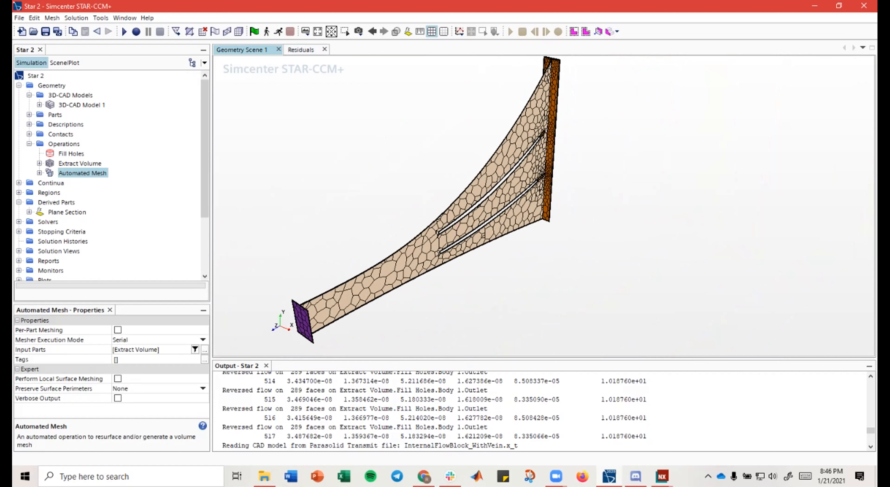
pyautogui.moveTo(415, 230); pyautogui.dragTo(455, 214, button='right')
pyautogui.moveTo(455, 215); pyautogui.dragTo(419, 218)
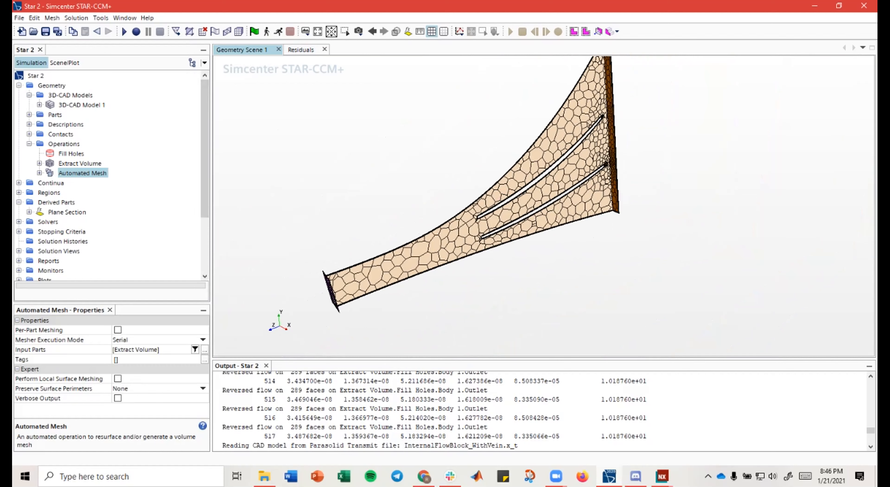
pyautogui.moveTo(420, 219); pyautogui.dragTo(426, 206)
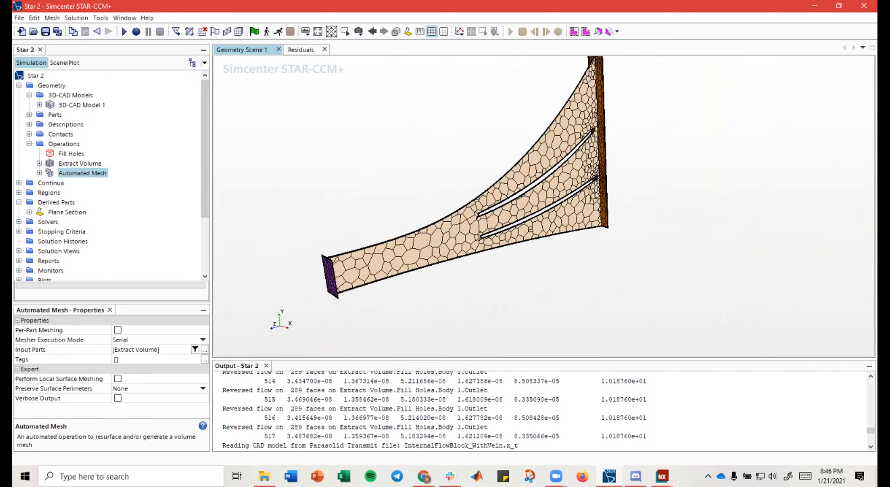
pyautogui.moveTo(426, 207); pyautogui.dragTo(467, 215, button='right')
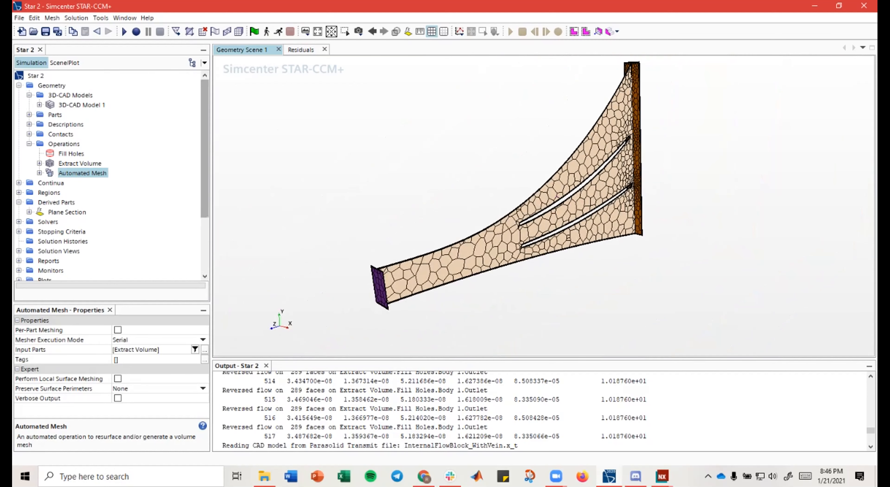
# Step: Clear the solution once more and run the simulation on the vaned duct
pyautogui.click(76, 18)
pyautogui.click(406, 262)
pyautogui.moveTo(519, 227); pyautogui.dragTo(350, 227)
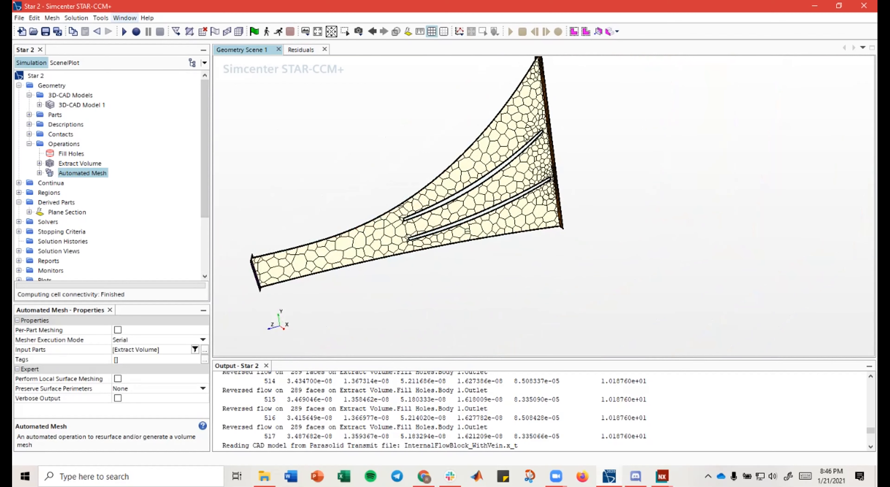
pyautogui.click(278, 31)
# Step: Open Vector Scene 1 to display the velocity field through the vaned duct
pyautogui.scroll(-3, 103, 173)
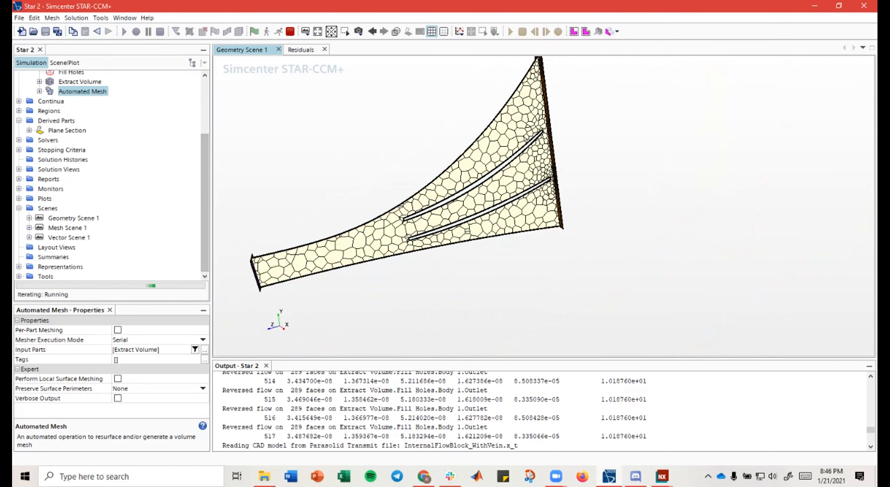
pyautogui.rightClick(57, 237)
pyautogui.click(89, 205)
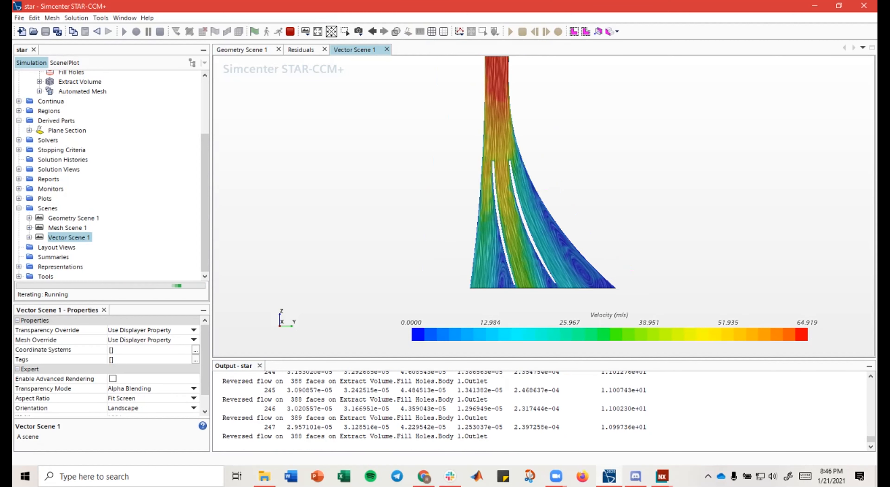
# Step: Highlight the latest iteration's Outlet Mass Flow value in the solver output for comparison with the duct without vanes
pyautogui.click(488, 436)
pyautogui.moveTo(488, 436); pyautogui.dragTo(651, 446)
pyautogui.click(651, 445)
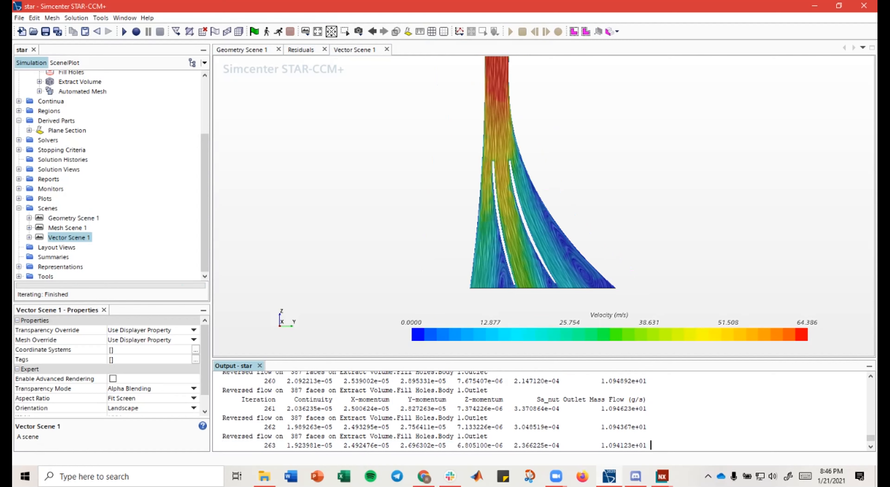
pyautogui.moveTo(601, 445); pyautogui.dragTo(648, 445)
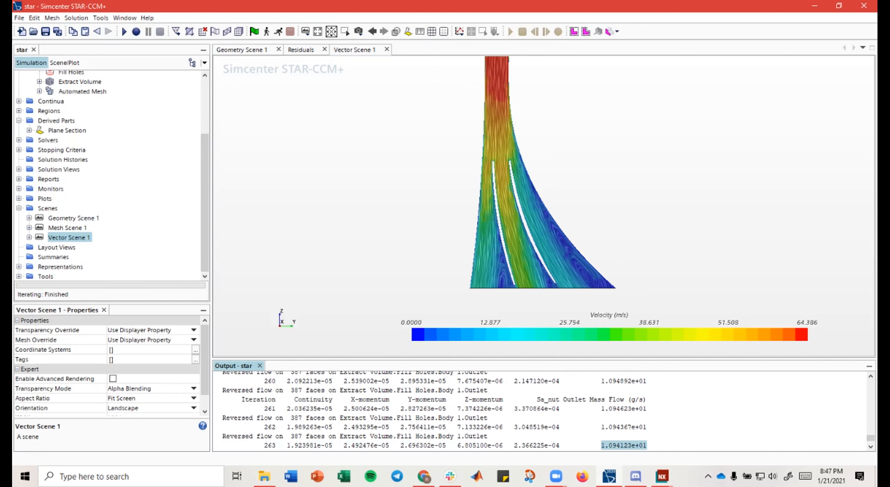
pyautogui.click(601, 445)
pyautogui.moveTo(602, 445); pyautogui.dragTo(616, 446)
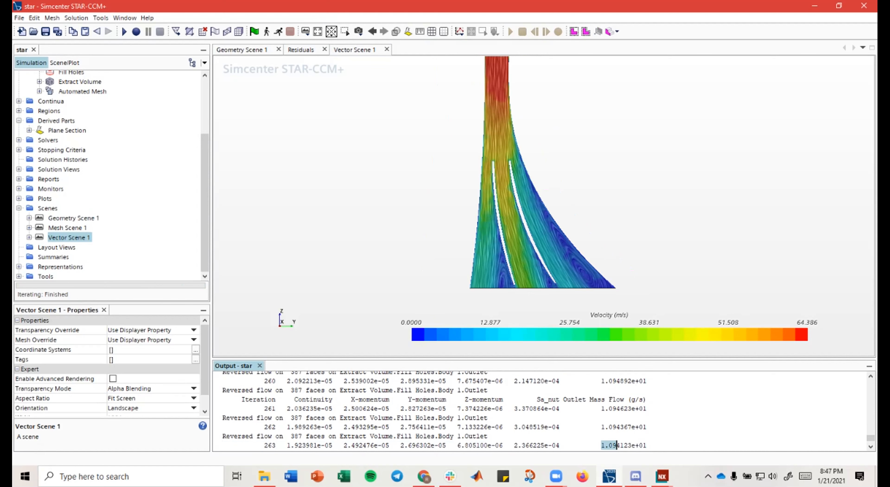
pyautogui.click(617, 446)
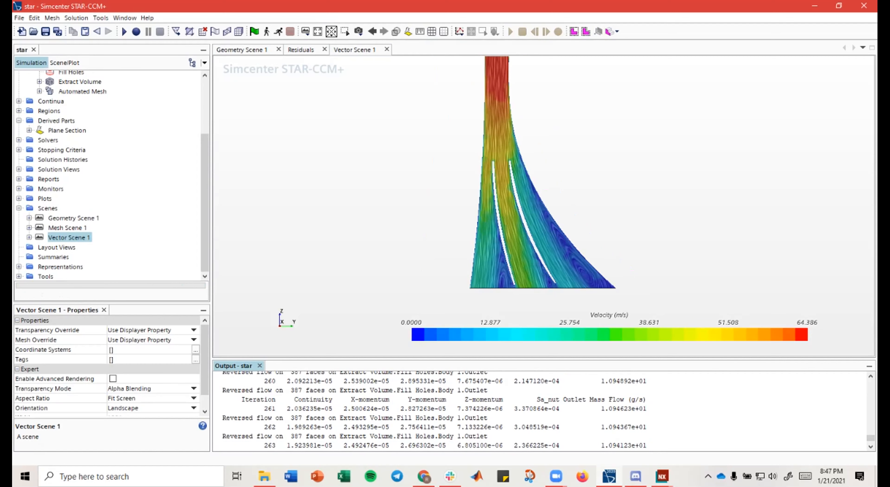
# Step: Recheck the last iteration's Outlet Mass Flow after further iterations and inspect the velocity field around the vanes from a slightly tilted view
pyautogui.moveTo(501, 190); pyautogui.dragTo(510, 205, button='right')
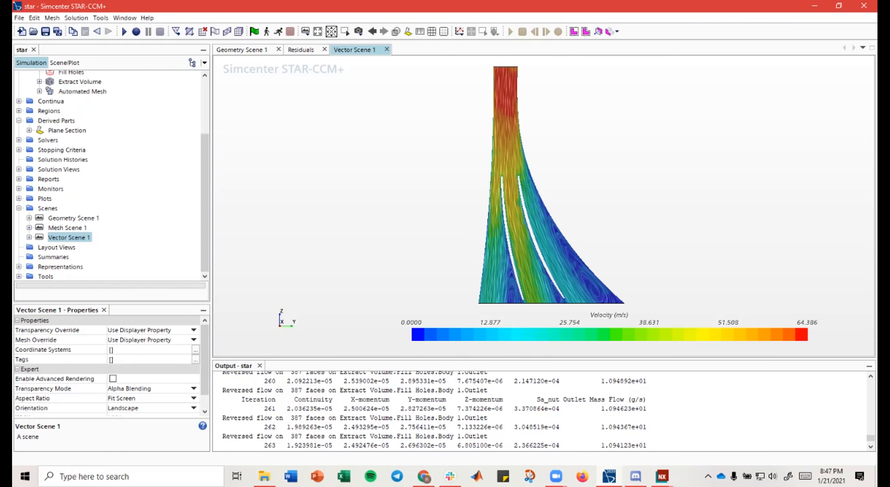
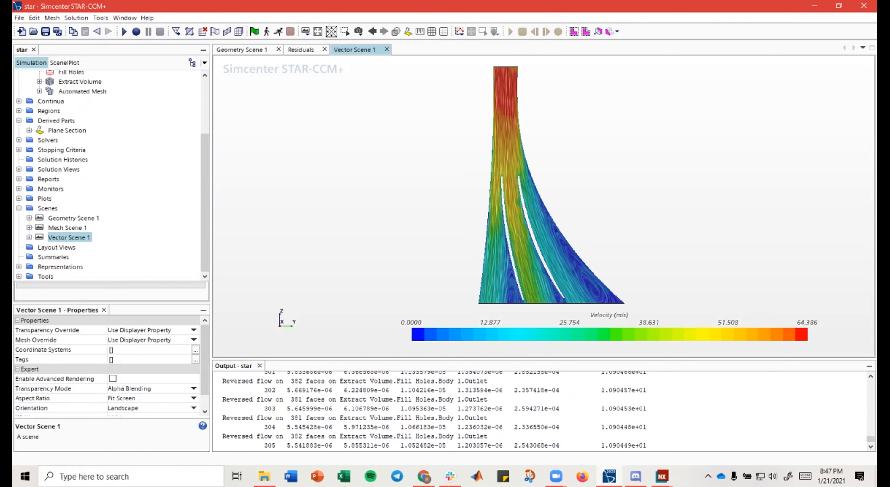
pyautogui.moveTo(601, 436); pyautogui.dragTo(651, 436)
pyautogui.click(651, 436)
pyautogui.click(646, 445)
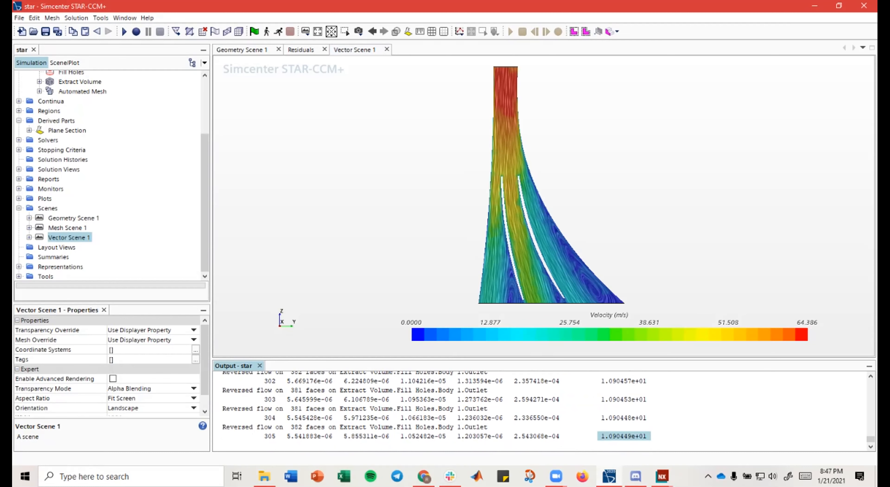
pyautogui.moveTo(563, 194); pyautogui.dragTo(551, 185, button='right')
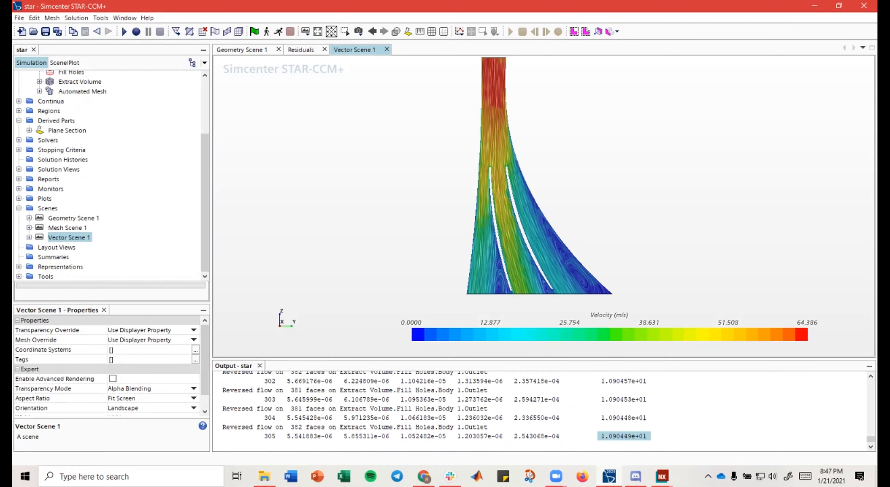
pyautogui.click(621, 436)
pyautogui.click(622, 445)
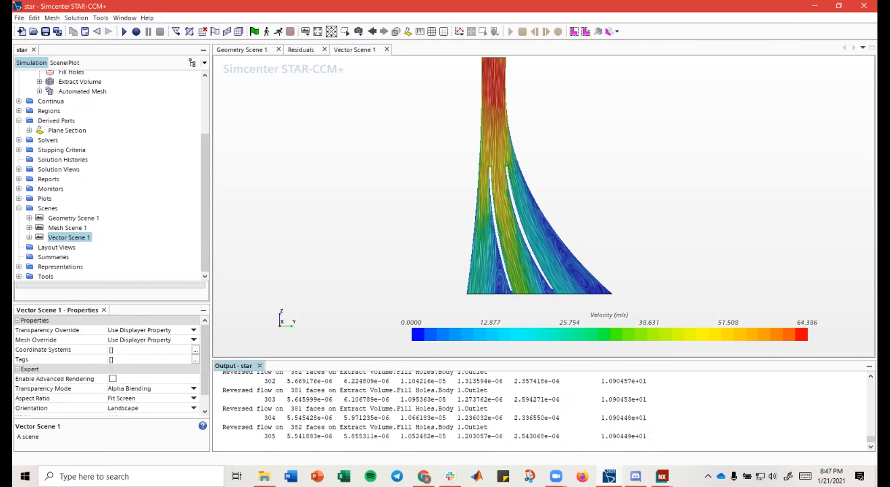
pyautogui.moveTo(498, 187); pyautogui.dragTo(518, 238)
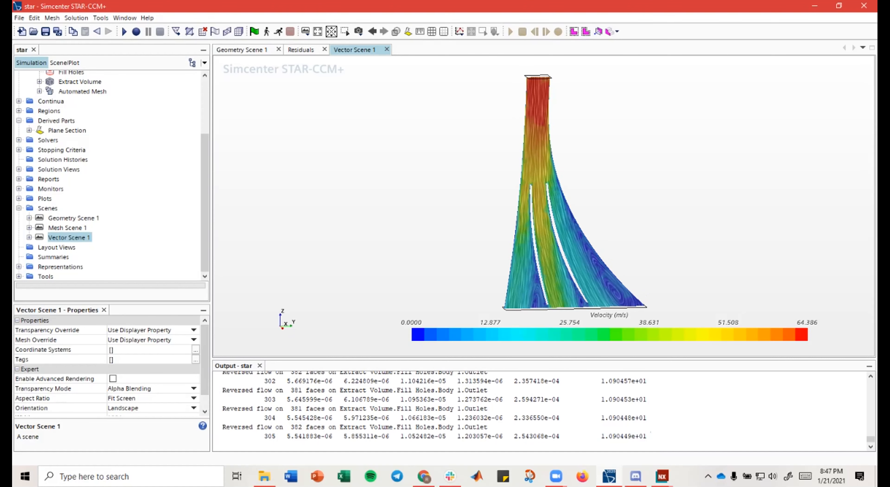
pyautogui.moveTo(518, 237); pyautogui.dragTo(515, 243, button='right')
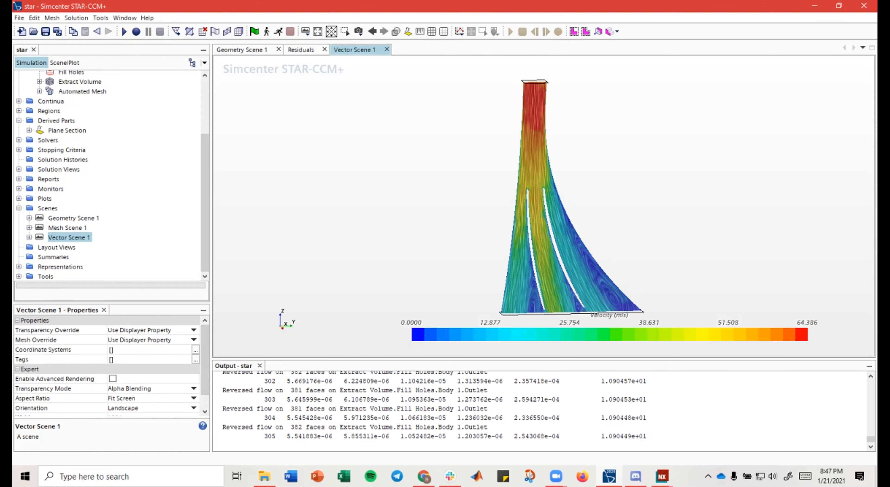
# Step: Highlight the last iteration's Outlet Mass Flow value in the solver output once more, keeping the vaned duct in view
pyautogui.moveTo(516, 243); pyautogui.dragTo(512, 242, button='right')
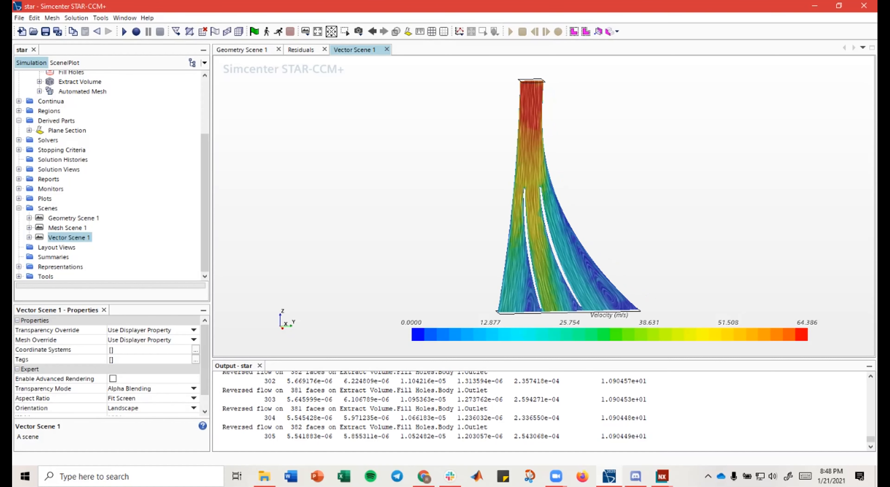
pyautogui.moveTo(602, 436); pyautogui.dragTo(651, 436)
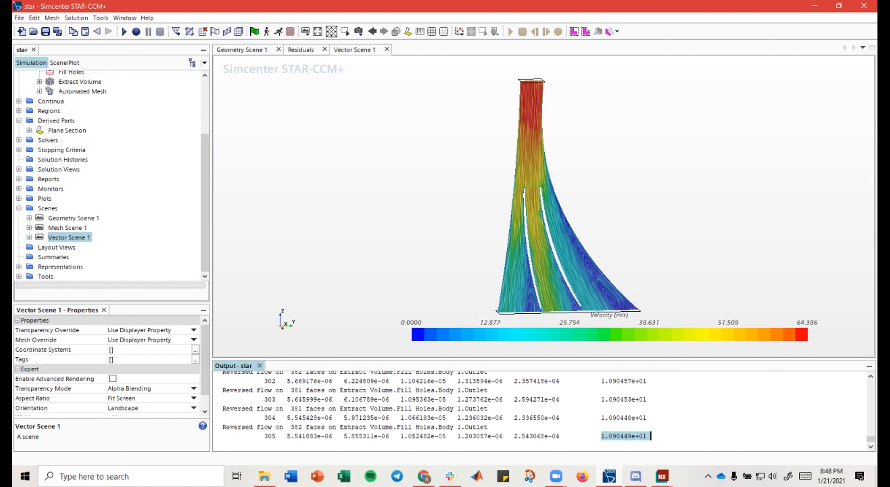
pyautogui.click(601, 436)
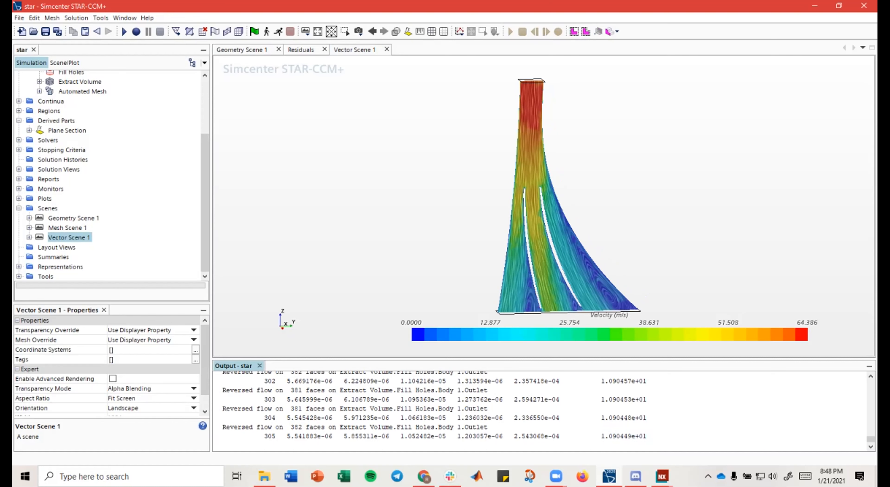
pyautogui.moveTo(570, 215)
pyautogui.mouseDown()
pyautogui.moveTo(582, 211)
pyautogui.moveTo(568, 207)
pyautogui.mouseUp()
pyautogui.moveTo(546, 260); pyautogui.dragTo(520, 260, button='right')
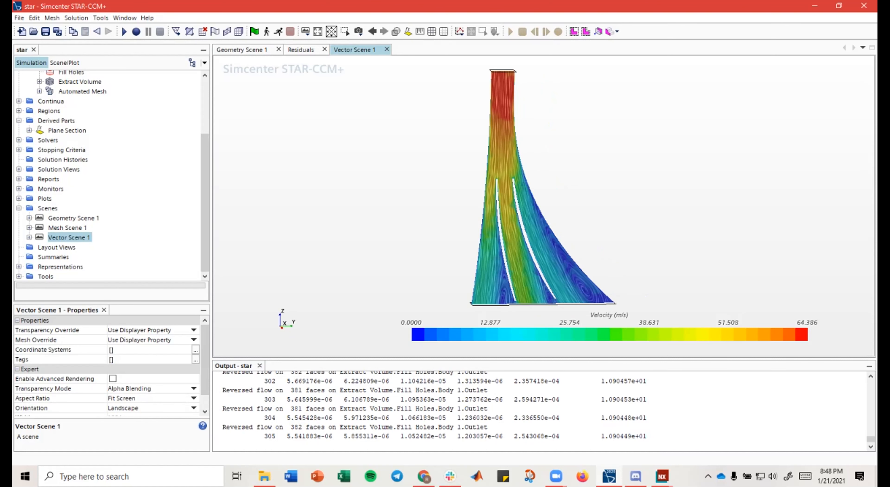
# Step: Examine the velocity field between and around the guide vanes from several slightly tilted angles
pyautogui.click(67, 130)
pyautogui.moveTo(420, 246); pyautogui.dragTo(441, 248)
pyautogui.moveTo(508, 138)
pyautogui.mouseDown()
pyautogui.moveTo(503, 145)
pyautogui.moveTo(539, 140)
pyautogui.moveTo(506, 176)
pyautogui.moveTo(511, 154)
pyautogui.moveTo(529, 144)
pyautogui.moveTo(515, 148)
pyautogui.mouseUp()
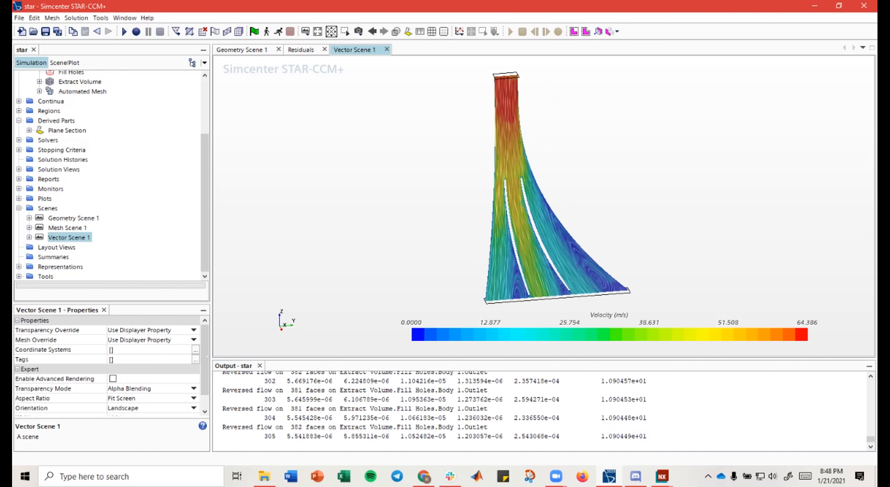
pyautogui.moveTo(521, 154); pyautogui.dragTo(532, 137, button='right')
pyautogui.moveTo(533, 137)
pyautogui.mouseDown()
pyautogui.moveTo(542, 144)
pyautogui.moveTo(533, 138)
pyautogui.mouseUp()
pyautogui.moveTo(533, 139); pyautogui.dragTo(527, 164, button='right')
pyautogui.moveTo(527, 163)
pyautogui.mouseDown()
pyautogui.moveTo(530, 156)
pyautogui.moveTo(510, 172)
pyautogui.mouseUp()
pyautogui.moveTo(510, 172); pyautogui.dragTo(510, 160, button='right')
pyautogui.moveTo(510, 158)
pyautogui.mouseDown()
pyautogui.moveTo(518, 153)
pyautogui.moveTo(511, 171)
pyautogui.mouseUp()
pyautogui.moveTo(622, 187); pyautogui.dragTo(635, 172)
pyautogui.moveTo(637, 172); pyautogui.dragTo(614, 169, button='right')
pyautogui.moveTo(614, 169); pyautogui.dragTo(618, 176)
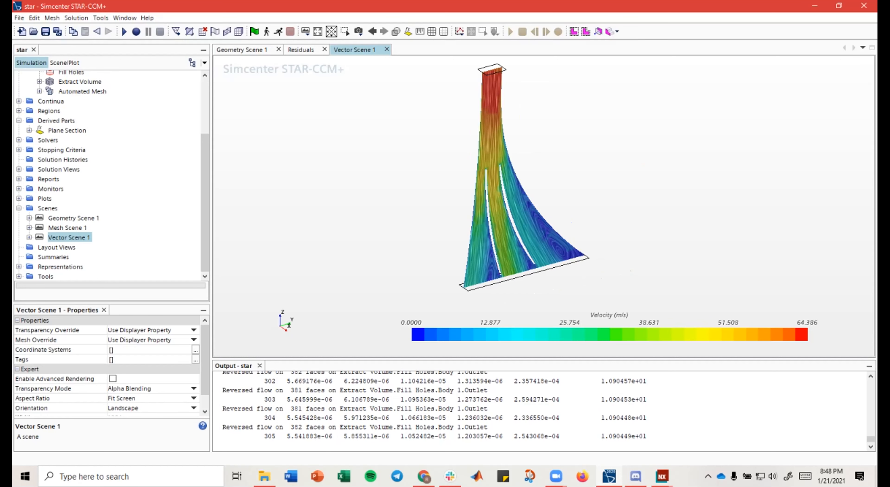
pyautogui.moveTo(594, 173)
pyautogui.mouseDown(button='right')
pyautogui.moveTo(614, 186)
pyautogui.moveTo(638, 179)
pyautogui.mouseUp(button='right')
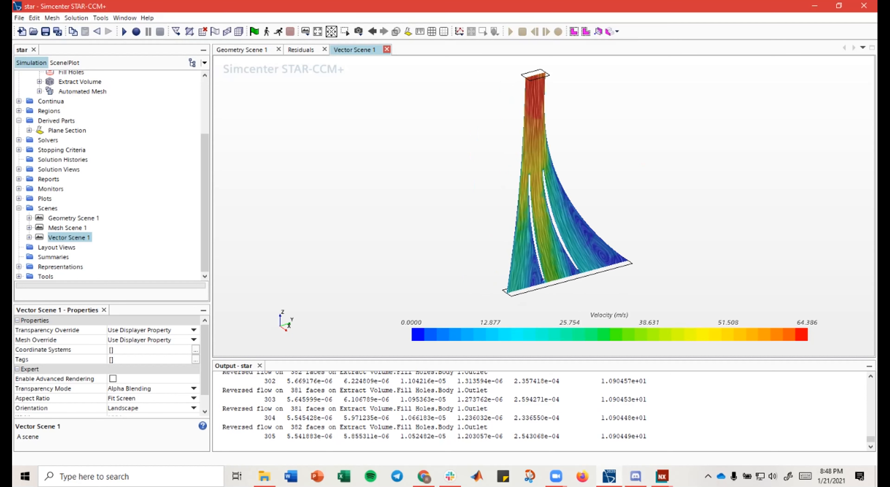
pyautogui.moveTo(638, 179); pyautogui.dragTo(666, 187, button='right')
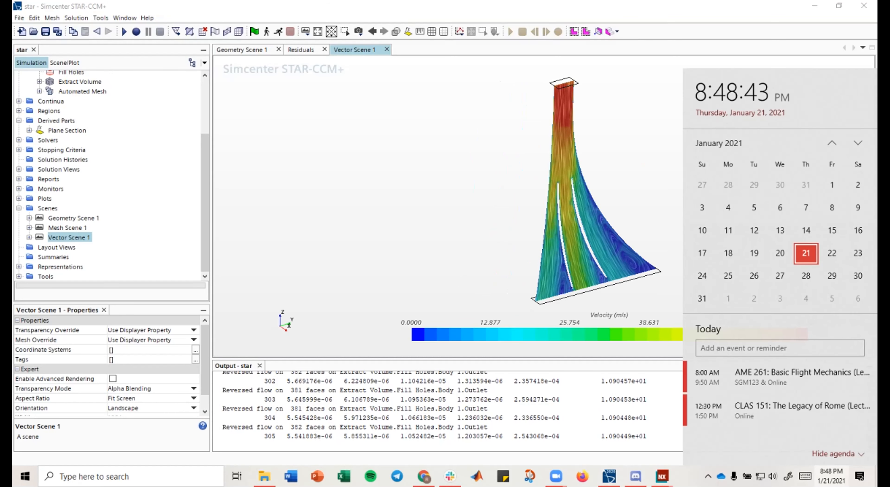
pyautogui.moveTo(632, 188); pyautogui.dragTo(639, 183)
pyautogui.moveTo(623, 170); pyautogui.dragTo(616, 176, button='right')
pyautogui.moveTo(205, 163)
pyautogui.mouseDown()
pyautogui.moveTo(204, 95)
pyautogui.moveTo(205, 150)
pyautogui.mouseUp()
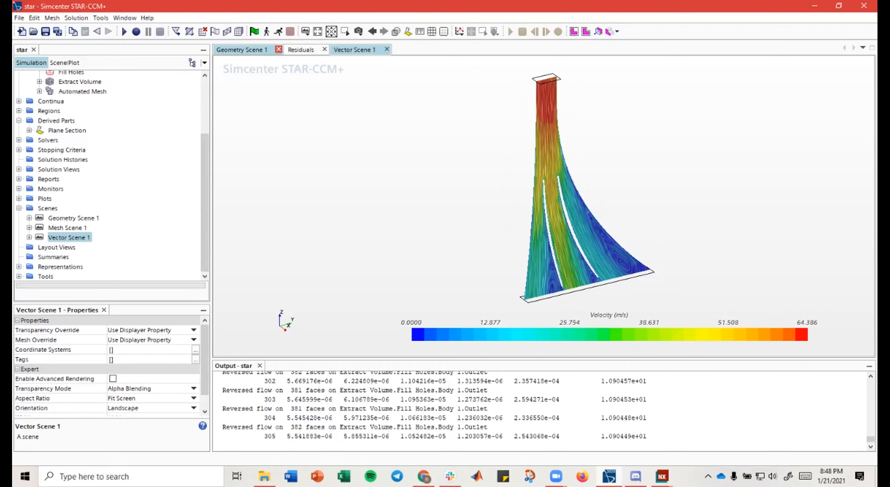
# Step: Close Geometry Scene 1, the Residuals plot and Vector Scene 1
pyautogui.click(278, 50)
pyautogui.click(254, 49)
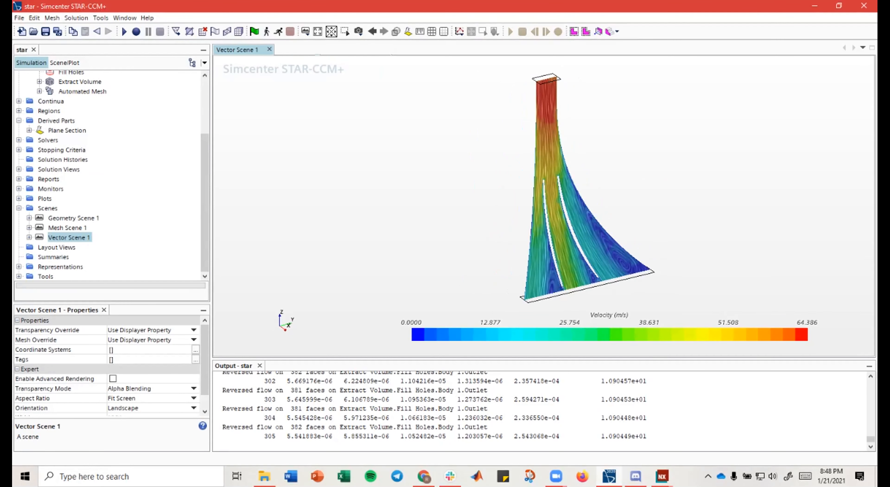
pyautogui.click(270, 49)
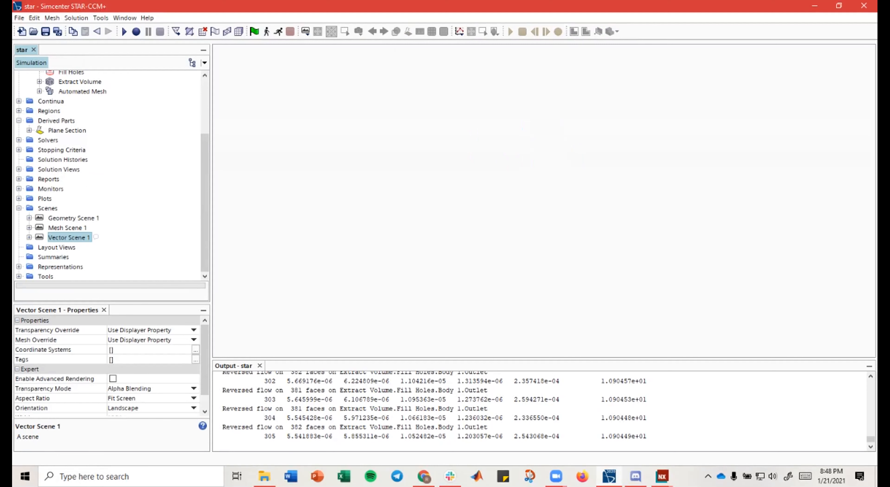
# Step: Close the star simulation without saving it
pyautogui.scroll(3, 107, 175)
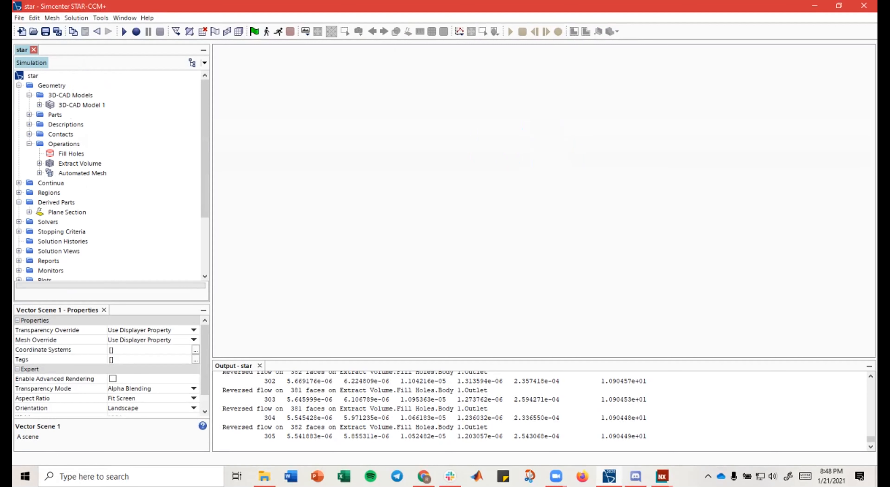
pyautogui.click(34, 50)
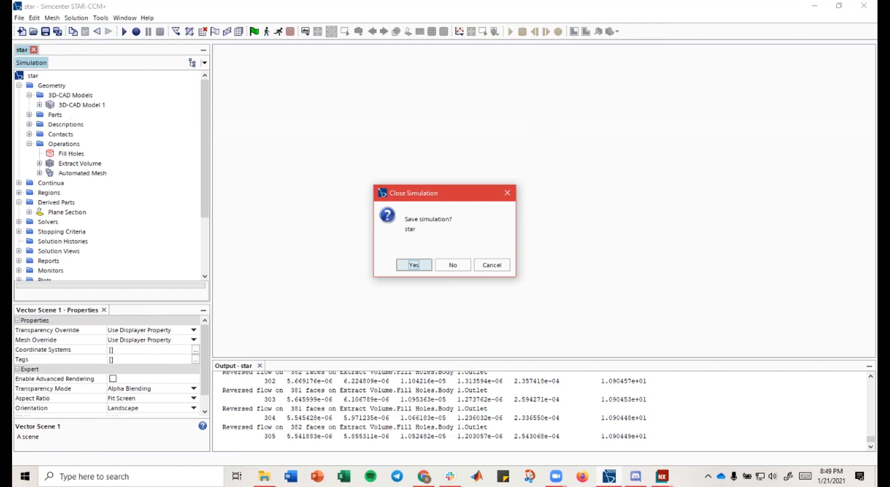
pyautogui.press('Tab')
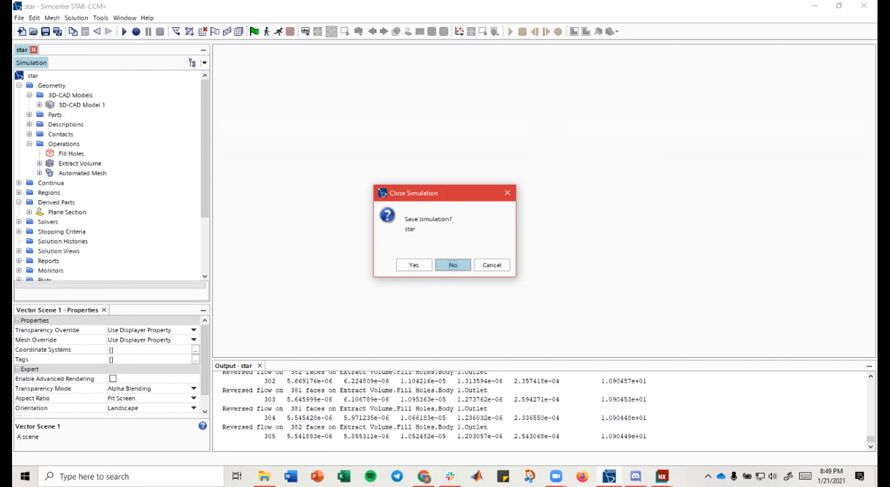
pyautogui.press('Return')
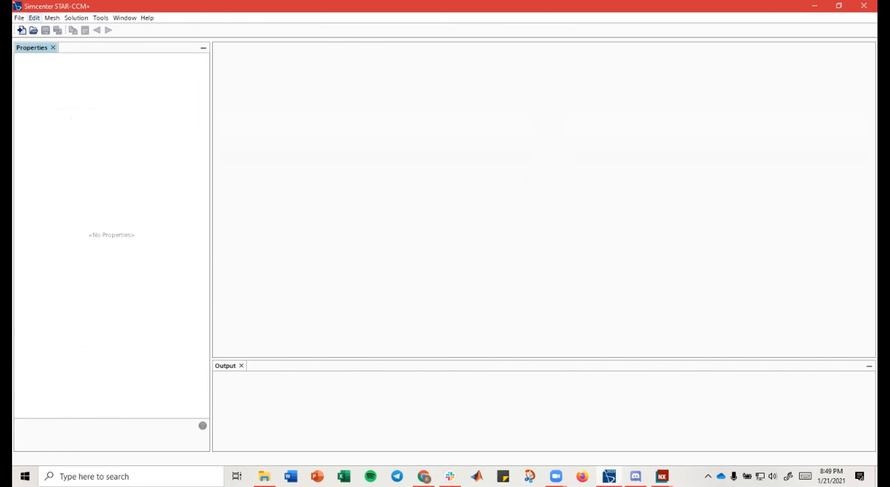
# Step: Start loading an existing simulation file and browse to the StarCCM folder
pyautogui.click(19, 18)
pyautogui.click(44, 42)
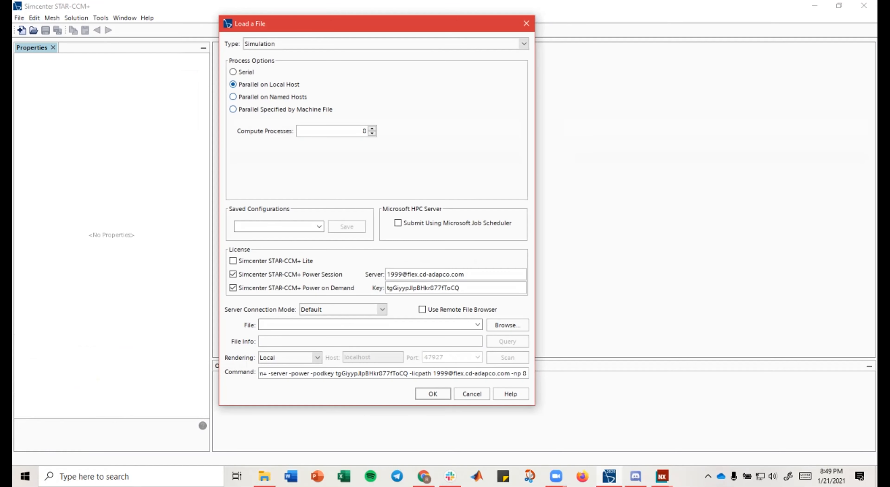
pyautogui.moveTo(283, 30); pyautogui.dragTo(284, 50)
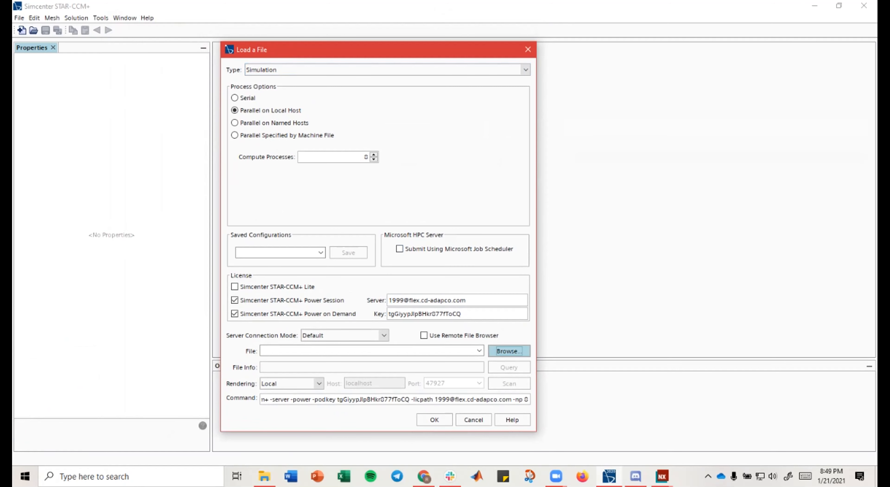
pyautogui.click(509, 351)
pyautogui.moveTo(331, 121); pyautogui.dragTo(373, 117)
pyautogui.click(404, 134)
pyautogui.scroll(1, 345, 165)
pyautogui.scroll(-1, 346, 165)
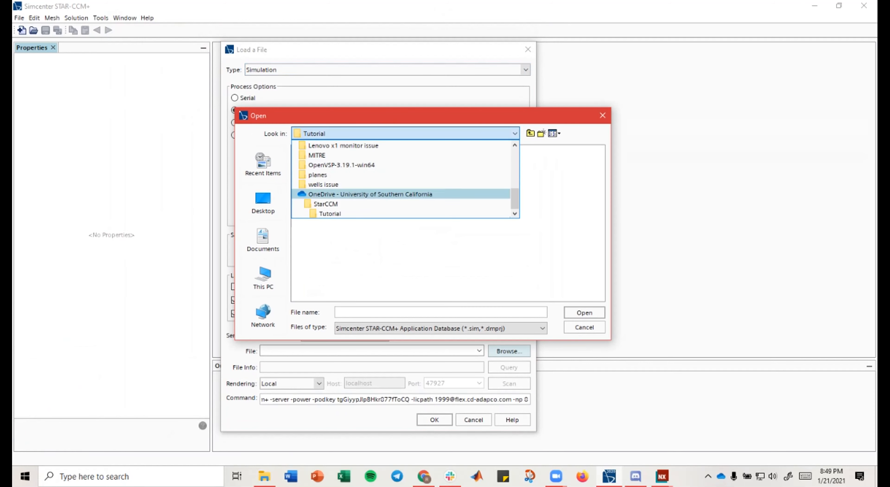
pyautogui.click(326, 204)
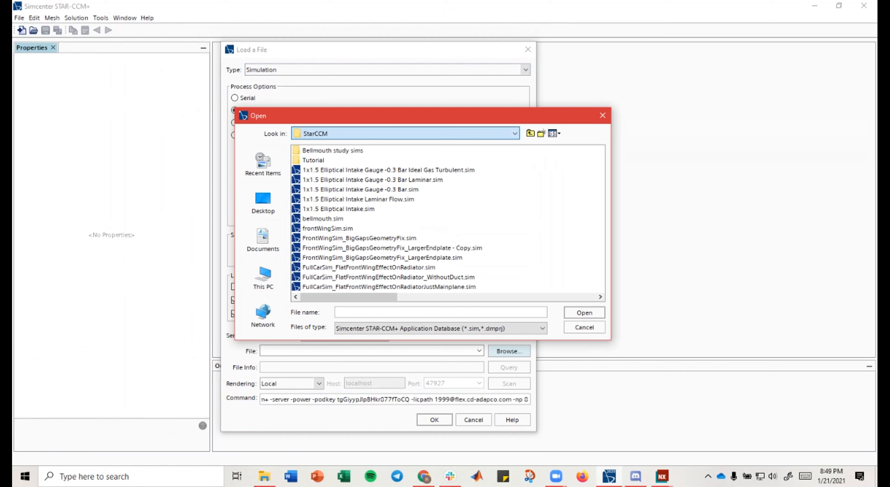
# Step: Load the simulation FullCarSim_FlatFrontWingEffectOnRadiatorJustMainplane_LessFineMesh_DuctFlush_DuctRotate5deg.sim from the StarCCM folder
pyautogui.moveTo(349, 297); pyautogui.dragTo(481, 297)
pyautogui.click(484, 179)
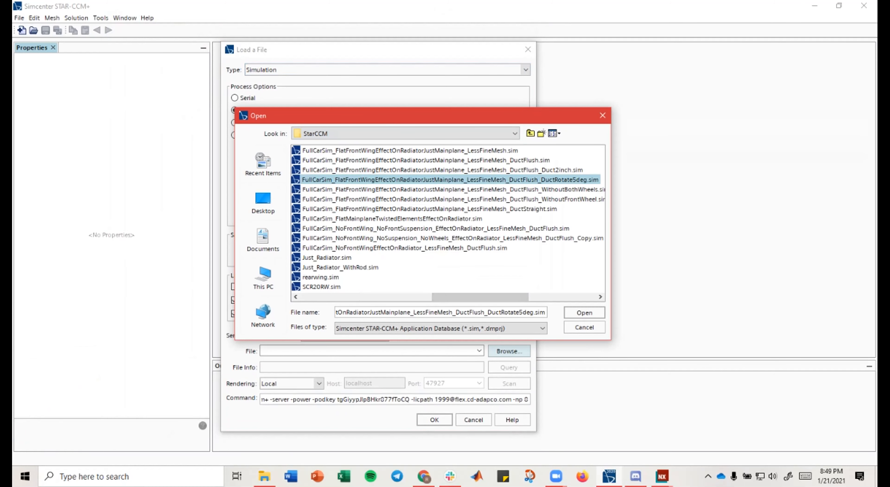
pyautogui.click(585, 312)
pyautogui.click(435, 419)
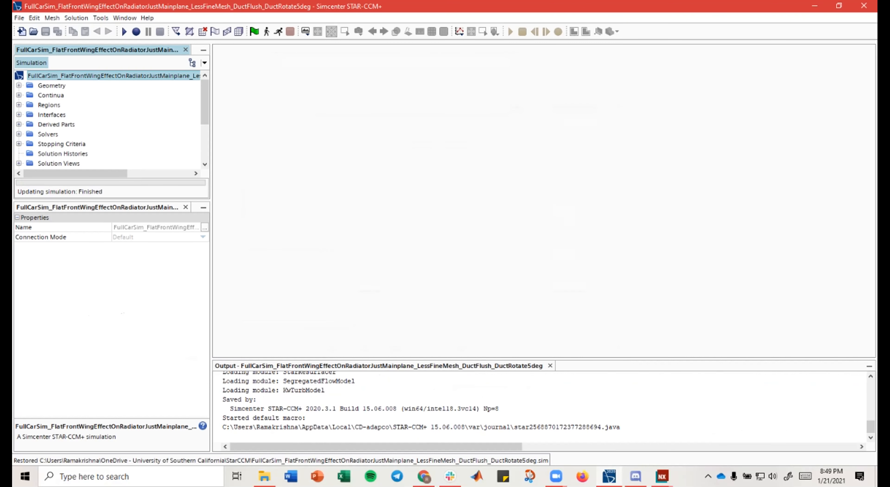
# Step: Enlarge the simulation tree area and open Geometry Scene 2 of the full-car simulation
pyautogui.moveTo(117, 199); pyautogui.dragTo(117, 295)
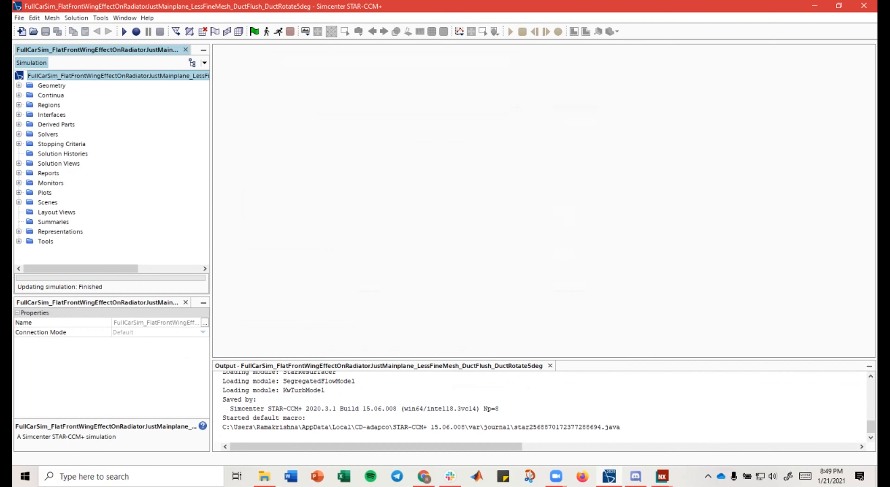
pyautogui.click(19, 86)
pyautogui.click(19, 85)
pyautogui.click(20, 86)
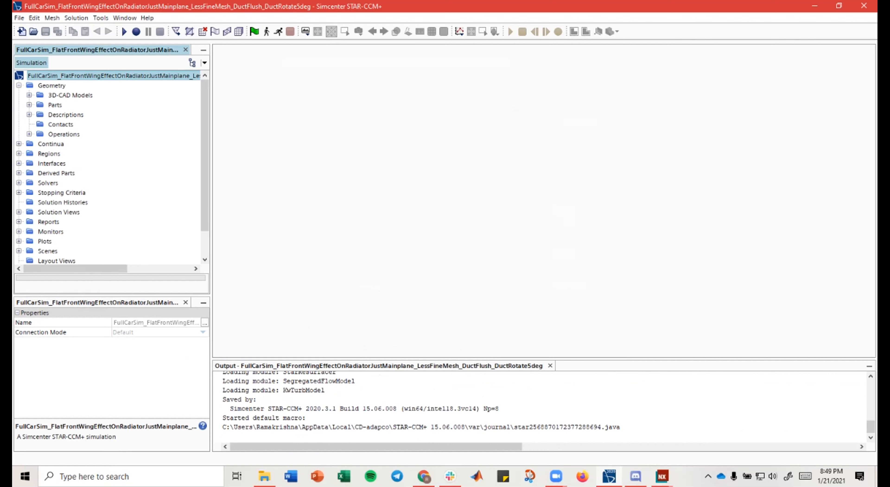
pyautogui.click(19, 85)
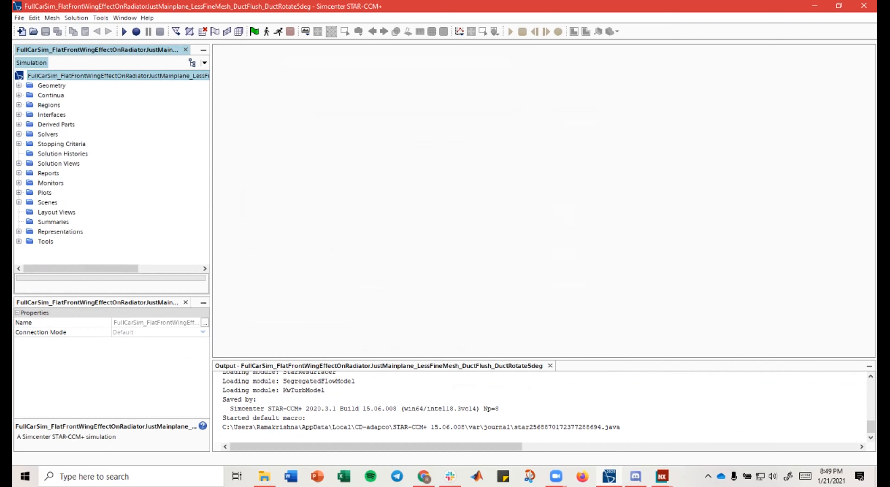
pyautogui.click(19, 203)
pyautogui.rightClick(73, 221)
pyautogui.click(90, 205)
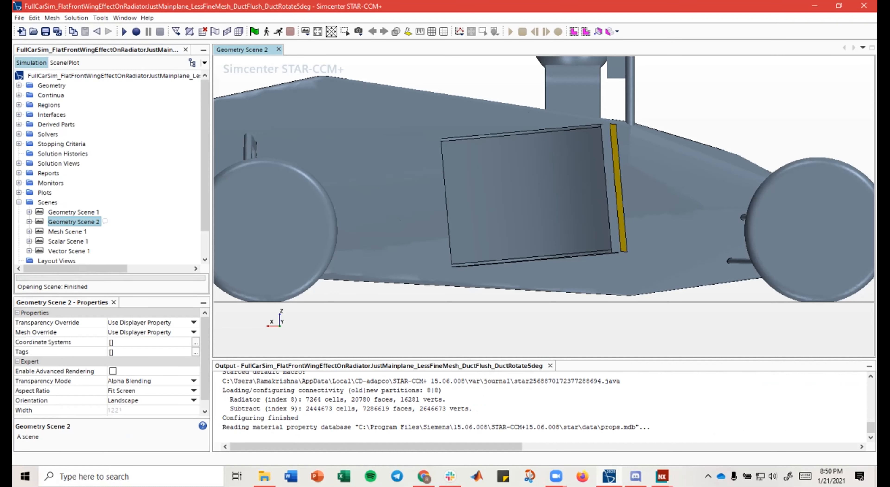
# Step: Examine the full-car model with its side duct and radiator, and the ground surface beneath it, from an overall angled view
pyautogui.scroll(-10, 567, 214)
pyautogui.moveTo(536, 162)
pyautogui.mouseDown()
pyautogui.moveTo(570, 211)
pyautogui.moveTo(565, 185)
pyautogui.moveTo(580, 173)
pyautogui.moveTo(716, 196)
pyautogui.mouseUp()
pyautogui.moveTo(576, 192)
pyautogui.mouseDown()
pyautogui.moveTo(571, 178)
pyautogui.moveTo(578, 194)
pyautogui.mouseUp()
pyautogui.moveTo(578, 197); pyautogui.dragTo(573, 173, button='right')
pyautogui.moveTo(546, 178); pyautogui.dragTo(584, 166)
pyautogui.moveTo(567, 168); pyautogui.dragTo(524, 194, button='right')
pyautogui.scroll(-3, 572, 182)
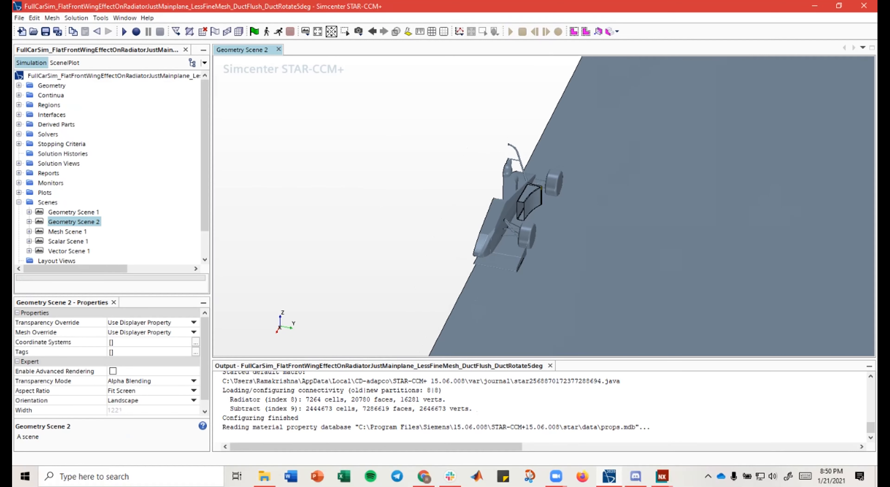
pyautogui.moveTo(573, 182)
pyautogui.mouseDown(button='right')
pyautogui.moveTo(543, 209)
pyautogui.moveTo(554, 192)
pyautogui.mouseUp(button='right')
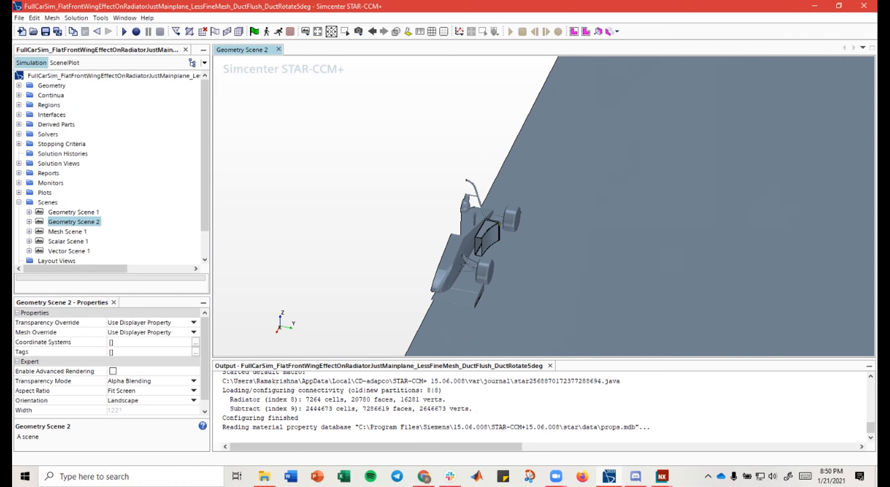
pyautogui.moveTo(554, 208); pyautogui.dragTo(552, 185)
pyautogui.scroll(-5, 552, 185)
pyautogui.moveTo(552, 185); pyautogui.dragTo(505, 229, button='right')
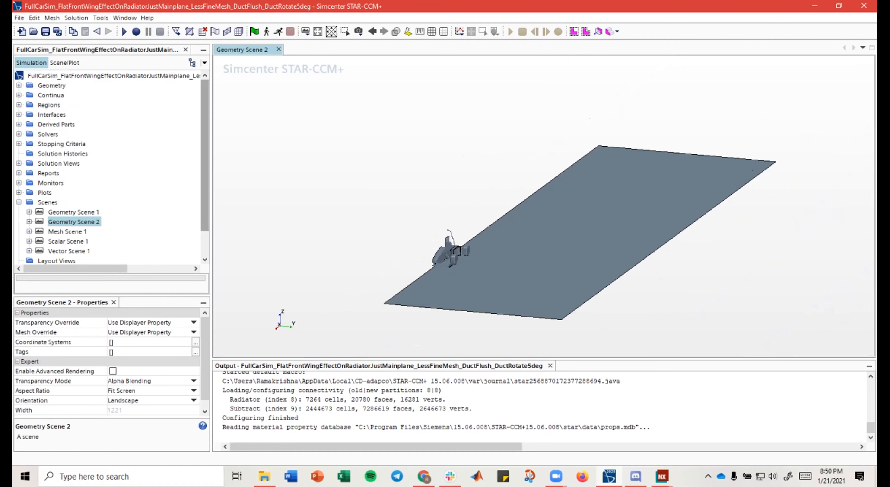
# Step: Expand the parts of the Surface 1 displayer in Geometry Scene 2, including those under Radiator and Subtract
pyautogui.click(64, 63)
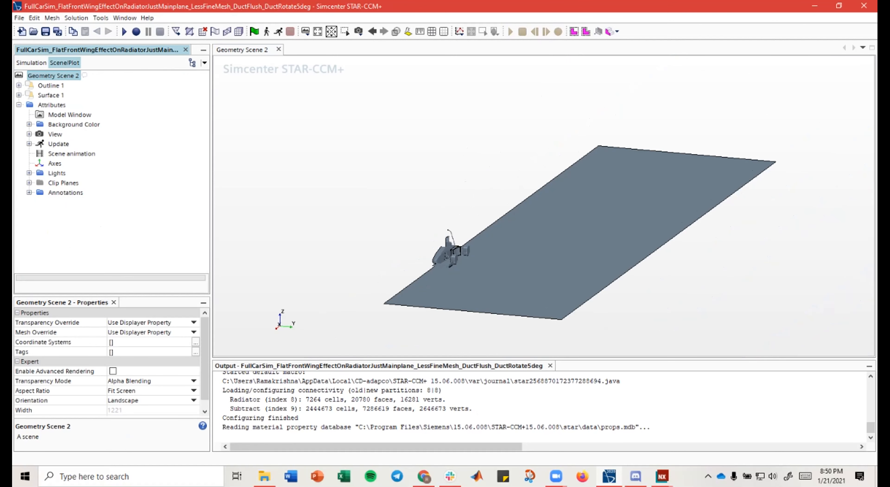
pyautogui.click(19, 85)
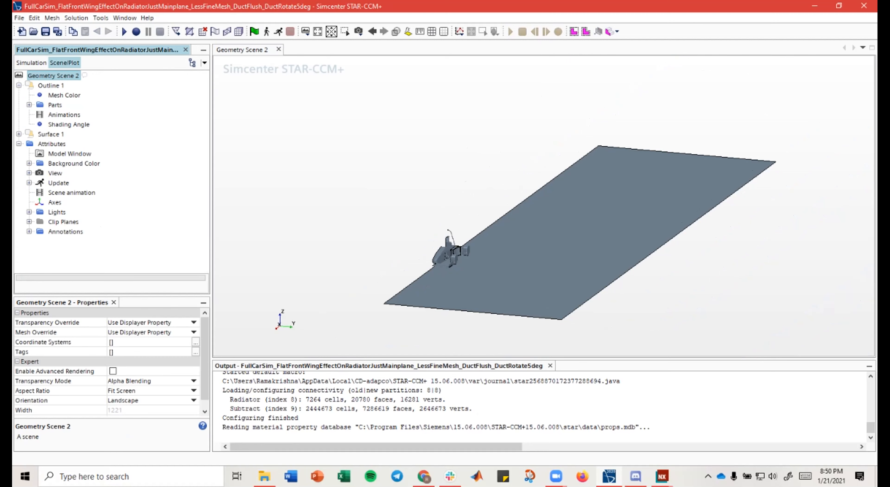
pyautogui.click(29, 105)
pyautogui.click(29, 105)
pyautogui.click(19, 85)
pyautogui.click(19, 95)
pyautogui.click(29, 105)
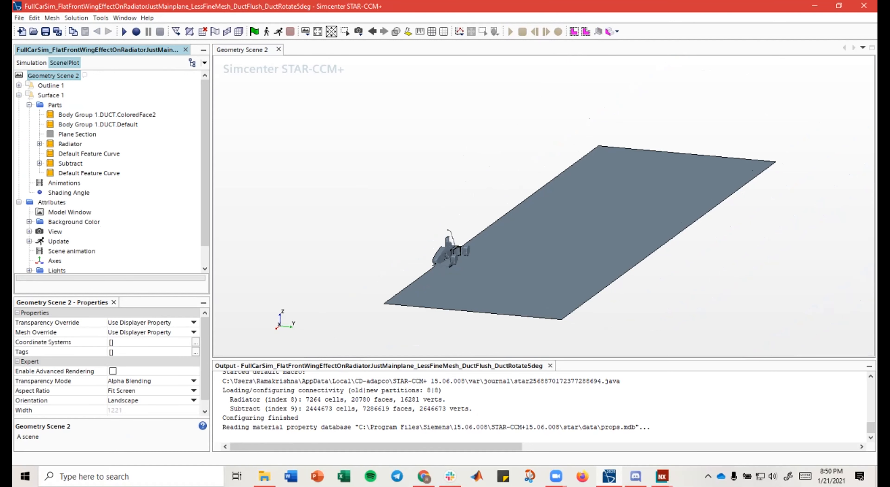
pyautogui.click(78, 134)
pyautogui.click(39, 143)
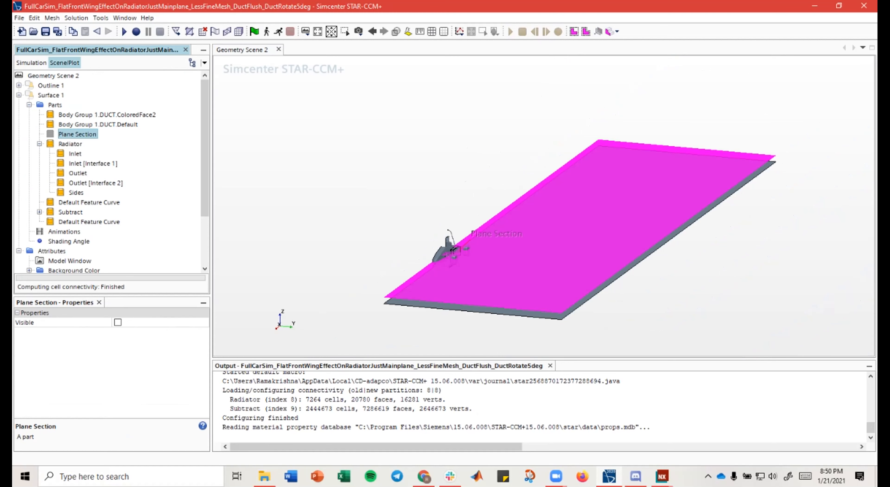
pyautogui.click(40, 212)
# Step: Show the Block.Outlet, Block.Symmetry and Block.Symmetry2 boundaries of the Subtract part in the scene
pyautogui.rightClick(91, 114)
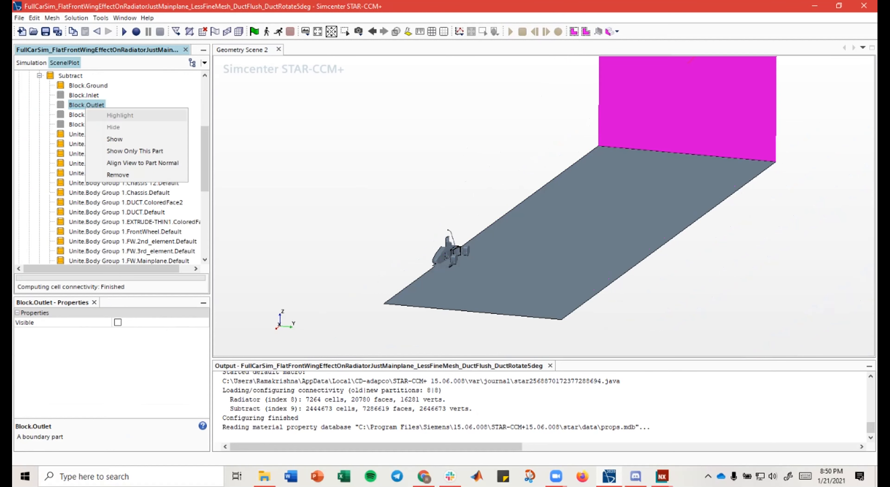
pyautogui.click(104, 140)
pyautogui.rightClick(95, 116)
pyautogui.click(134, 149)
pyautogui.rightClick(104, 125)
pyautogui.click(136, 157)
# Step: Inspect the block-shaped flow domain around the car, looking at its side walls and open inlet end
pyautogui.moveTo(338, 158)
pyautogui.mouseDown()
pyautogui.moveTo(357, 190)
pyautogui.moveTo(352, 151)
pyautogui.moveTo(341, 180)
pyautogui.mouseUp()
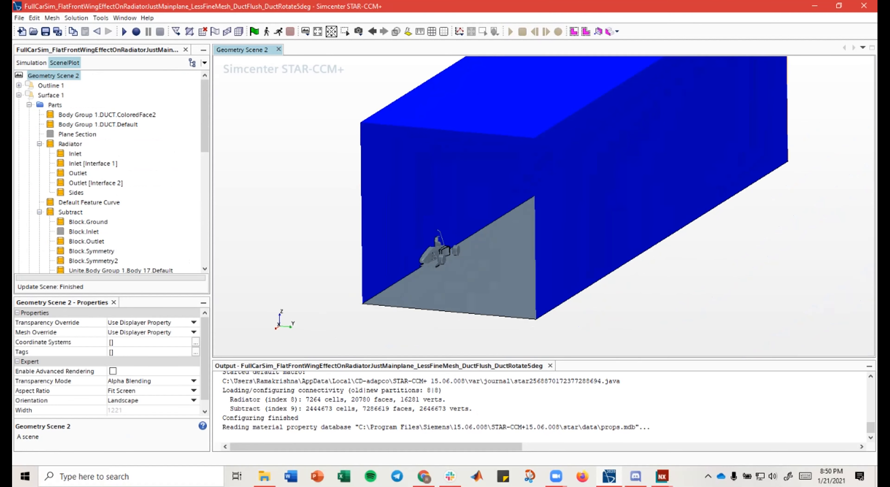
pyautogui.click(536, 204)
pyautogui.click(358, 190)
pyautogui.moveTo(357, 190); pyautogui.dragTo(415, 173)
pyautogui.click(622, 139)
pyautogui.click(380, 208)
pyautogui.moveTo(387, 152); pyautogui.dragTo(369, 165, button='right')
pyautogui.moveTo(387, 149); pyautogui.dragTo(366, 167)
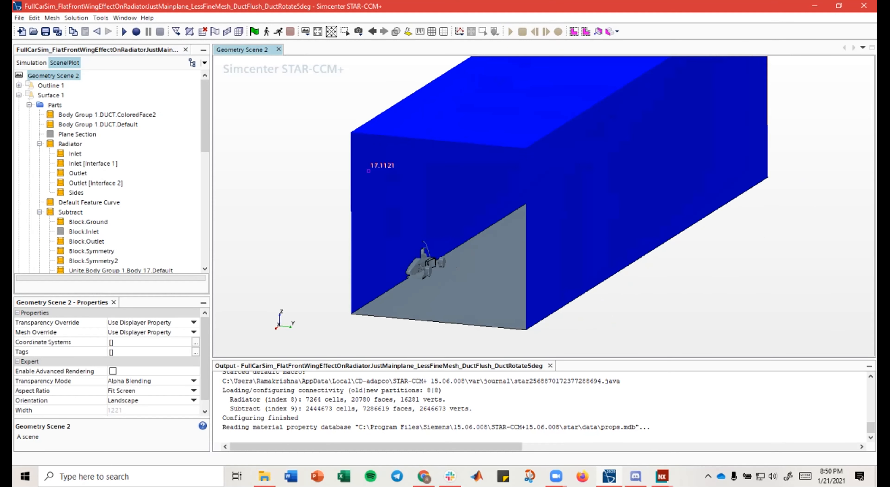
# Step: Highlight the Block.Symmetry and Block.Symmetry2 boundaries of the Subtract region in turn, viewing the car close up
pyautogui.moveTo(366, 168); pyautogui.dragTo(387, 170, button='right')
pyautogui.moveTo(381, 173); pyautogui.dragTo(408, 166)
pyautogui.scroll(5, 446, 249)
pyautogui.moveTo(442, 249); pyautogui.dragTo(450, 225)
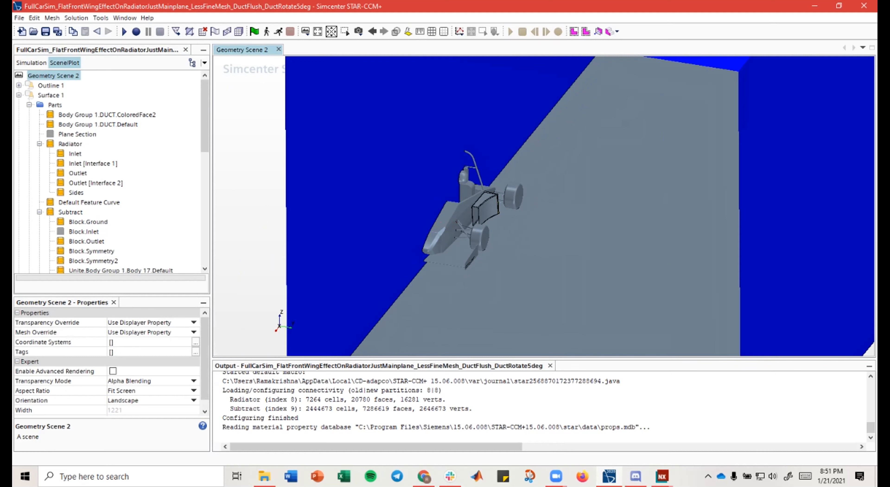
pyautogui.click(31, 62)
pyautogui.scroll(8, 107, 166)
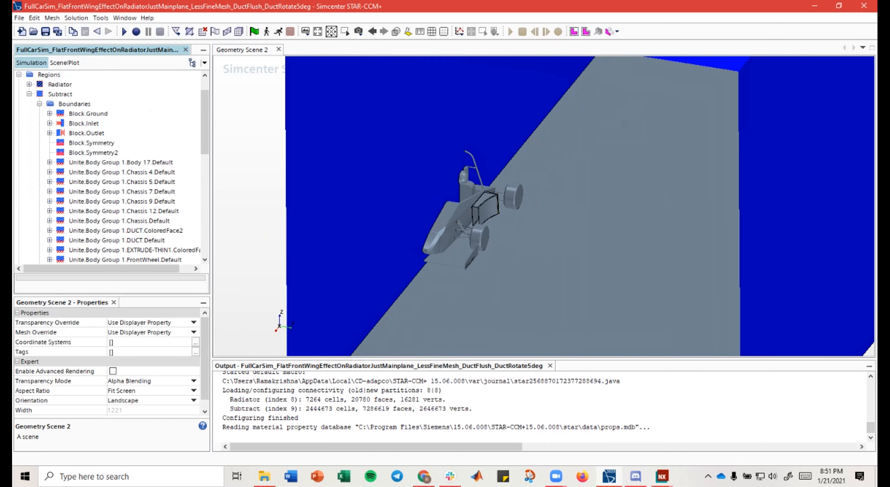
pyautogui.click(114, 153)
pyautogui.click(92, 142)
pyautogui.click(93, 153)
pyautogui.click(91, 142)
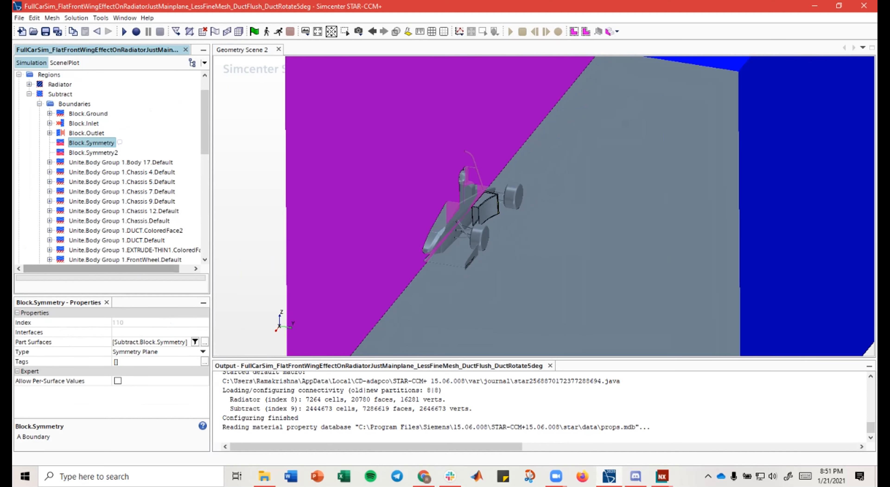
# Step: Highlight the car's main body boundary, then alternate between the two symmetry boundaries of the Subtract region to compare them
pyautogui.click(478, 190)
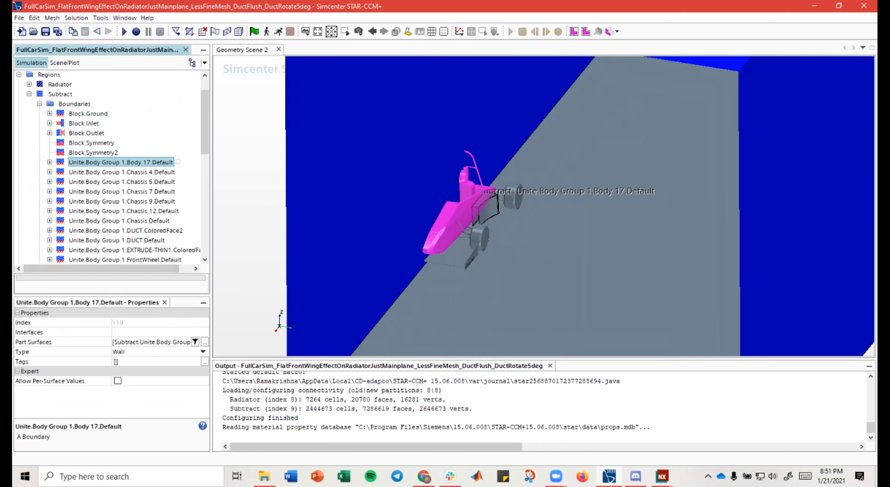
pyautogui.click(91, 142)
pyautogui.click(93, 152)
pyautogui.click(92, 142)
pyautogui.click(94, 153)
pyautogui.click(91, 142)
pyautogui.click(93, 153)
pyautogui.click(91, 142)
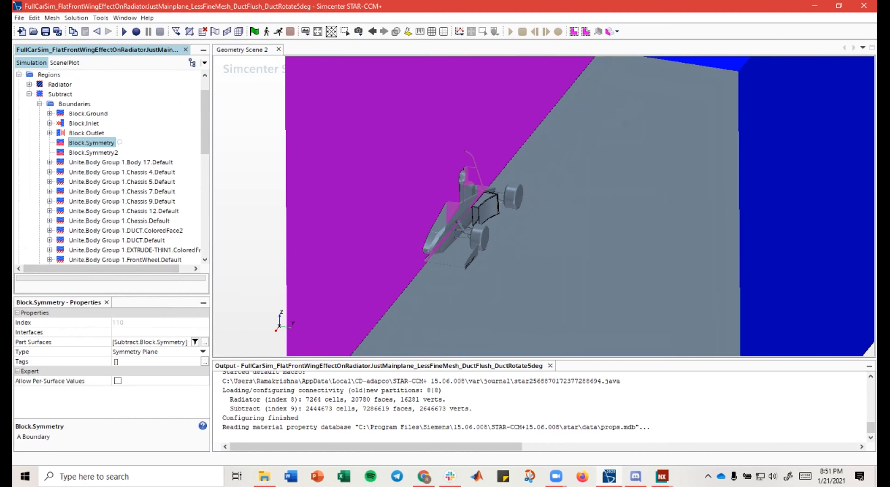
# Step: Compare the extent of Block.Symmetry and Block.Symmetry2 across the whole flow domain, ending with nothing highlighted
pyautogui.scroll(-5, 501, 224)
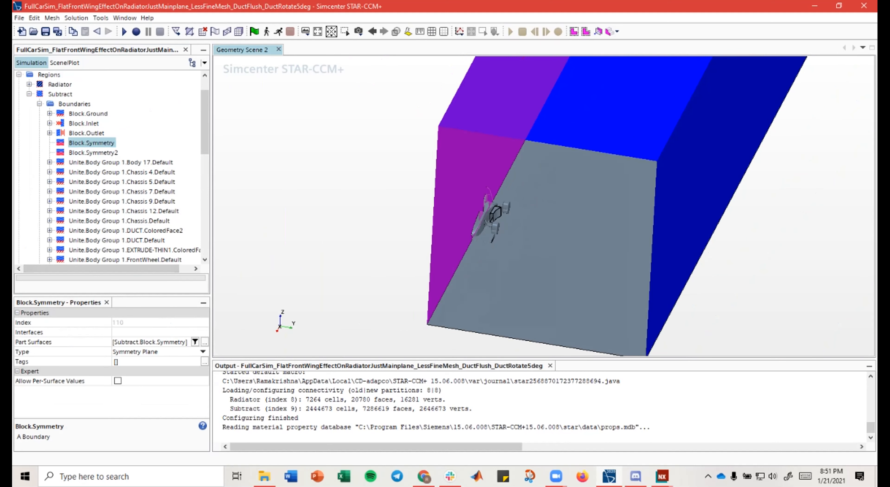
pyautogui.click(93, 153)
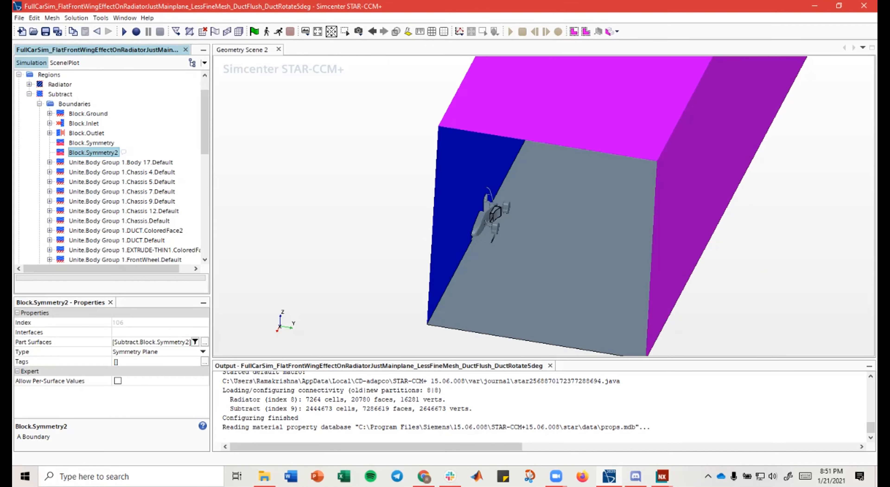
pyautogui.scroll(2, 397, 242)
pyautogui.click(91, 143)
pyautogui.click(93, 153)
pyautogui.click(318, 194)
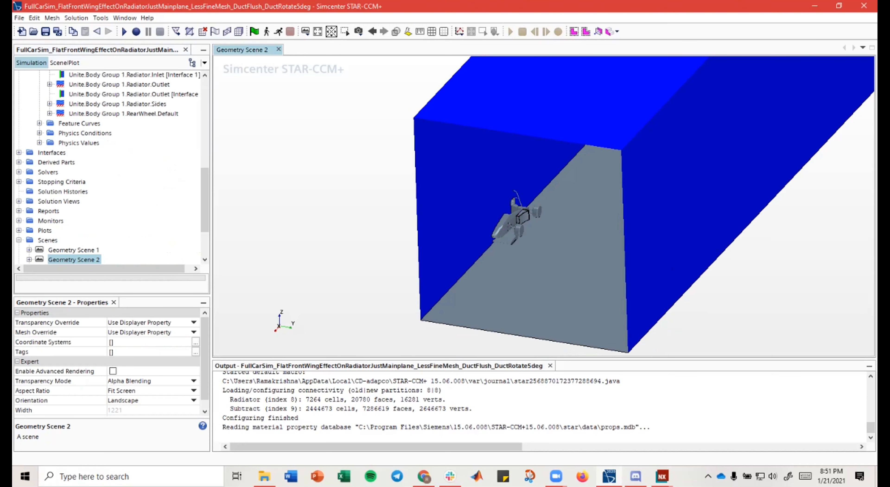
# Step: Examine the car's placement against the symmetry plane and ground, both close up and within the whole flow domain
pyautogui.scroll(4, 519, 218)
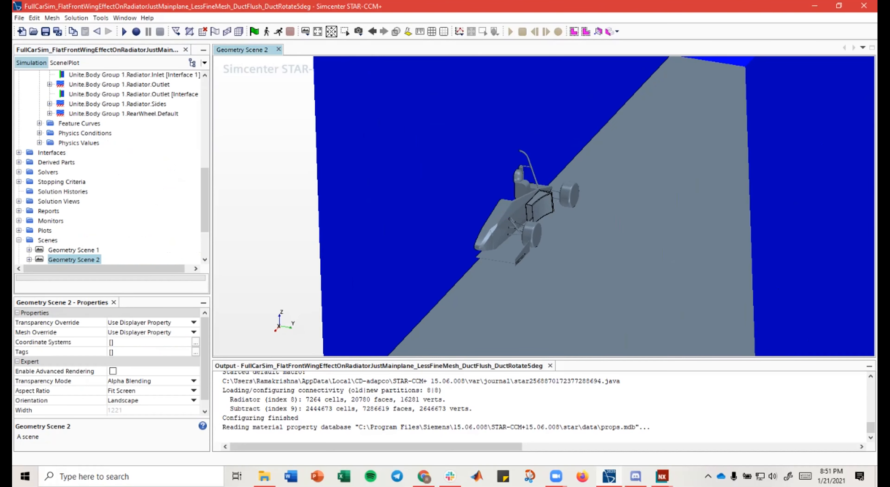
pyautogui.moveTo(546, 231); pyautogui.dragTo(515, 226, button='right')
pyautogui.moveTo(514, 226); pyautogui.dragTo(542, 228)
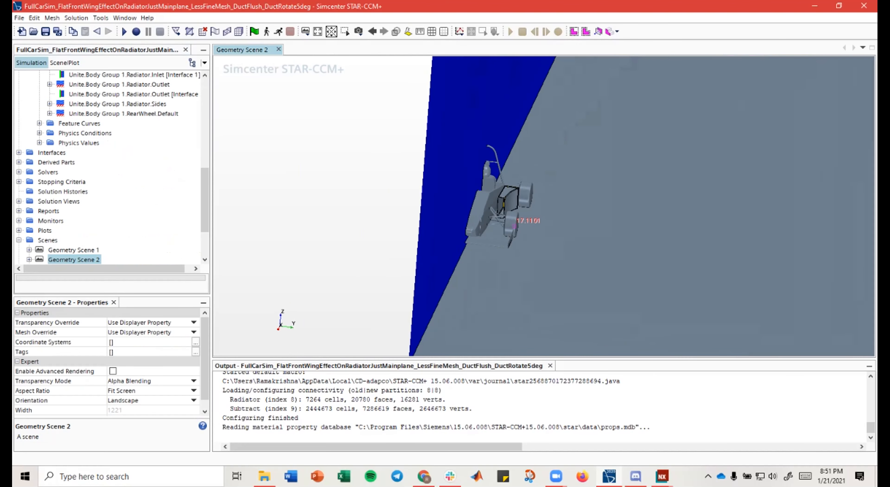
pyautogui.moveTo(453, 186); pyautogui.dragTo(451, 168)
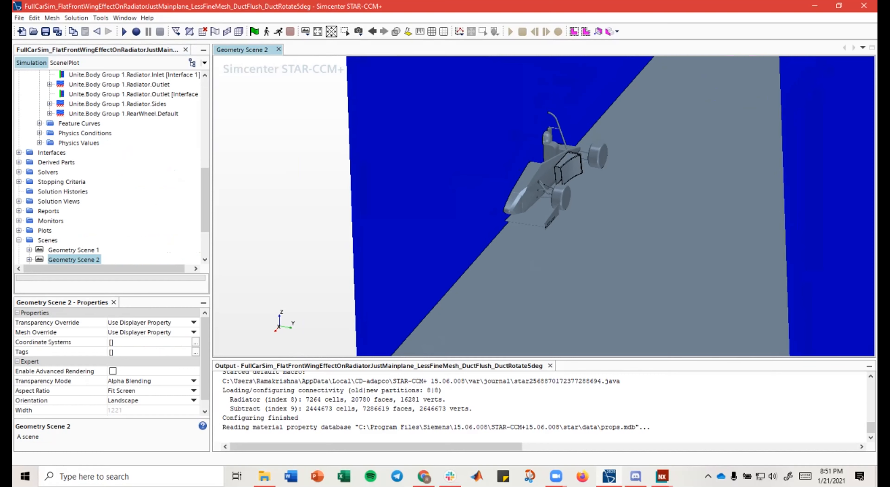
pyautogui.moveTo(547, 161)
pyautogui.mouseDown()
pyautogui.moveTo(595, 166)
pyautogui.moveTo(563, 160)
pyautogui.mouseUp()
pyautogui.moveTo(563, 160); pyautogui.dragTo(480, 242, button='right')
pyautogui.scroll(-5, 525, 180)
pyautogui.moveTo(480, 241)
pyautogui.mouseDown()
pyautogui.moveTo(529, 248)
pyautogui.moveTo(532, 226)
pyautogui.moveTo(481, 229)
pyautogui.moveTo(469, 221)
pyautogui.moveTo(470, 234)
pyautogui.mouseUp()
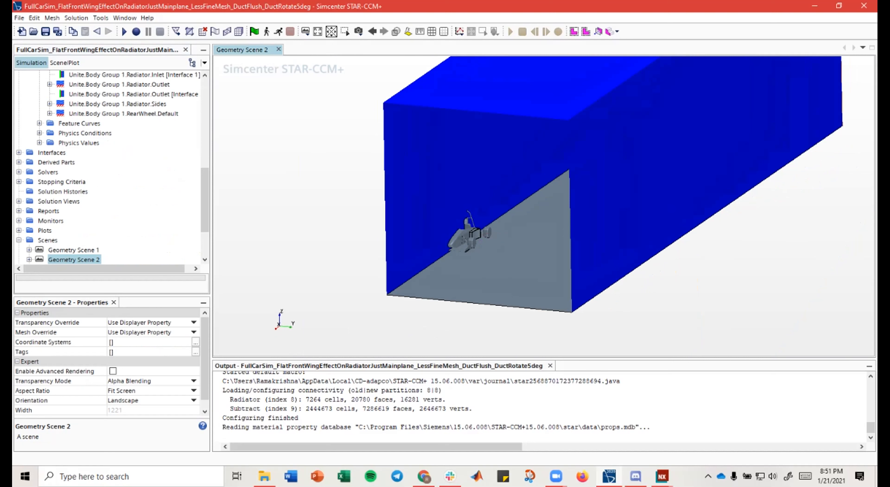
pyautogui.scroll(5, 118, 170)
pyautogui.scroll(-5, 110, 166)
pyautogui.scroll(-1, 110, 166)
pyautogui.moveTo(535, 189); pyautogui.dragTo(537, 215, button='right')
pyautogui.moveTo(538, 215)
pyautogui.mouseDown()
pyautogui.moveTo(601, 200)
pyautogui.moveTo(589, 232)
pyautogui.moveTo(525, 236)
pyautogui.moveTo(546, 211)
pyautogui.mouseUp()
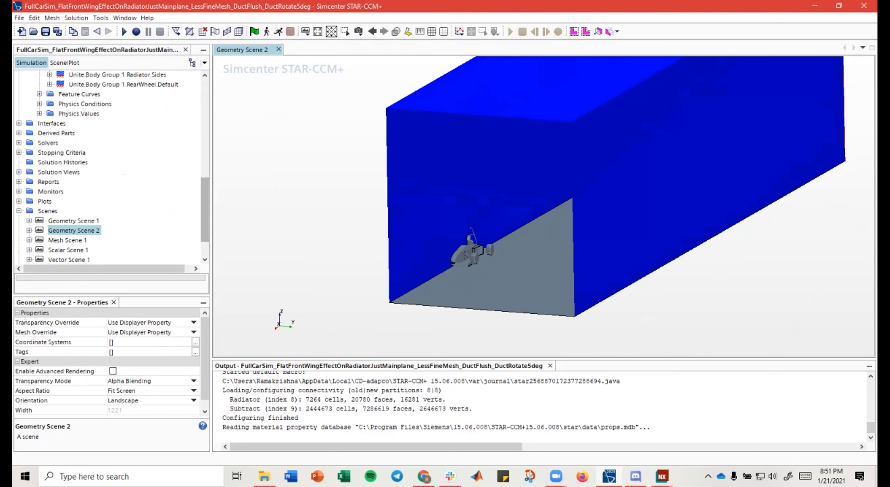
# Step: Collapse the Subtract region and compare the properties of the Radiator and Subtract regions
pyautogui.scroll(10, 110, 166)
pyautogui.click(40, 134)
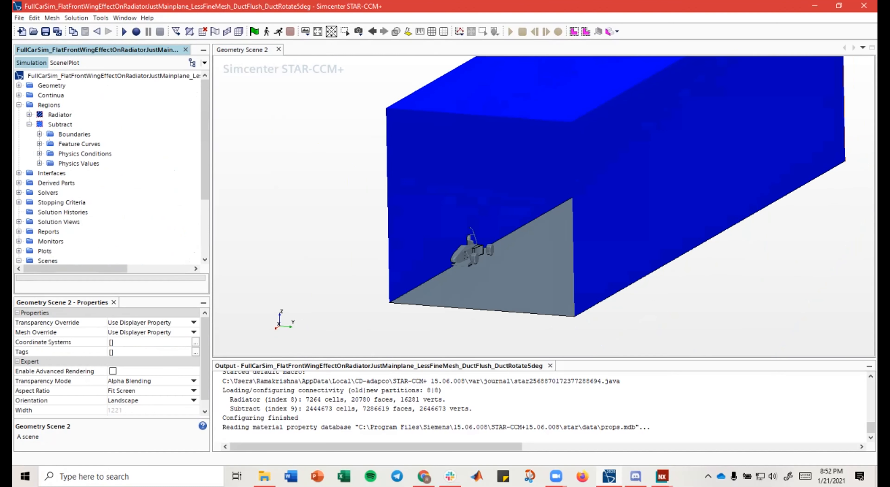
pyautogui.click(30, 125)
pyautogui.click(60, 115)
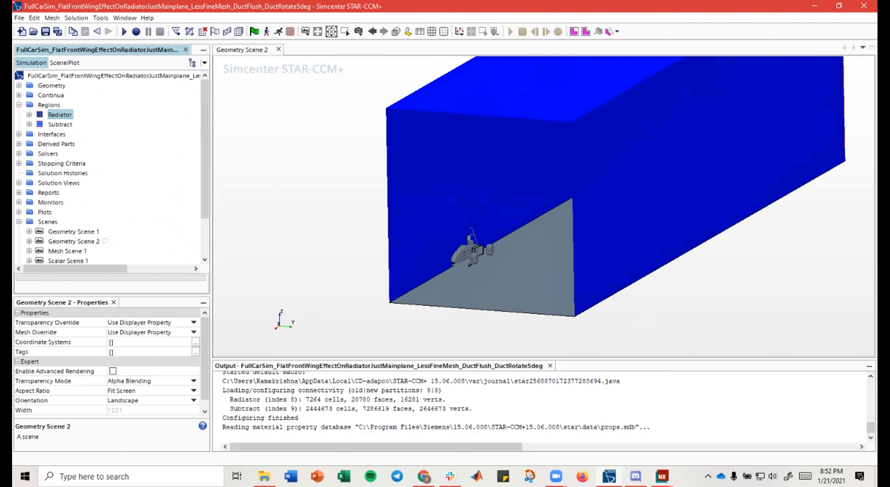
pyautogui.click(60, 124)
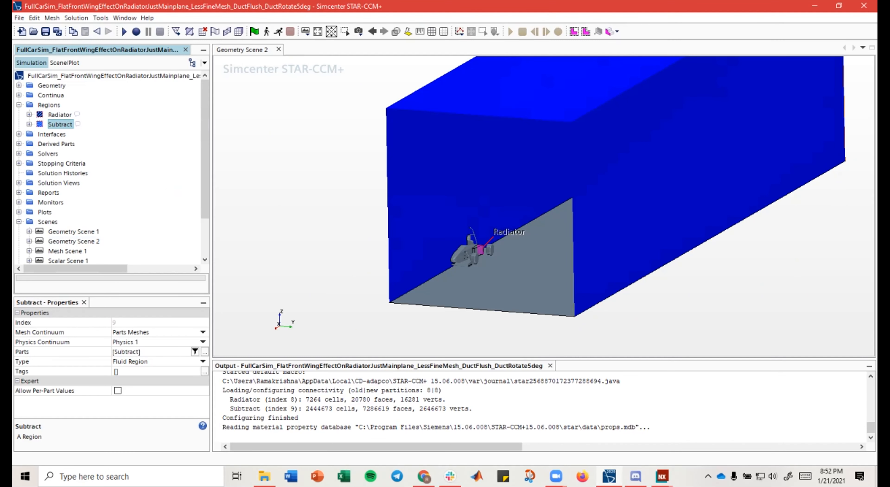
pyautogui.click(60, 115)
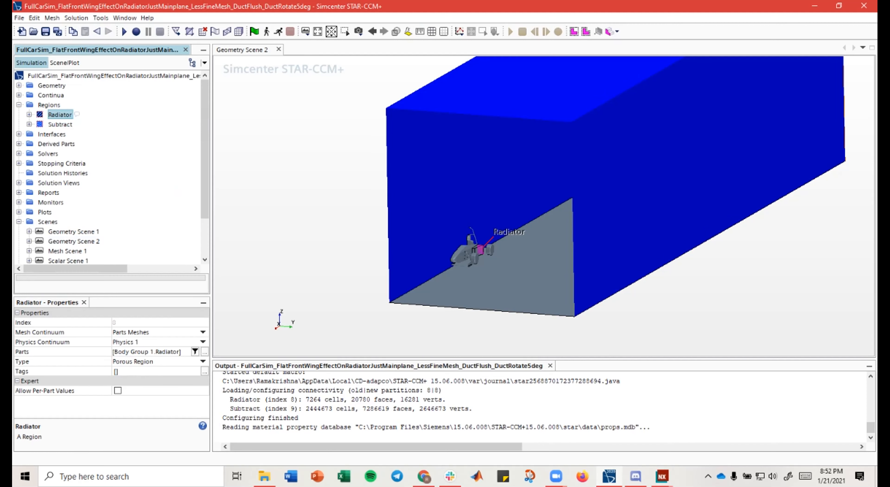
# Step: Inspect the highlighted radiator behind the side duct and check the available region types for the Radiator region, leaving it as Porous Region
pyautogui.scroll(9, 479, 247)
pyautogui.moveTo(479, 247); pyautogui.dragTo(477, 281)
pyautogui.scroll(6, 480, 244)
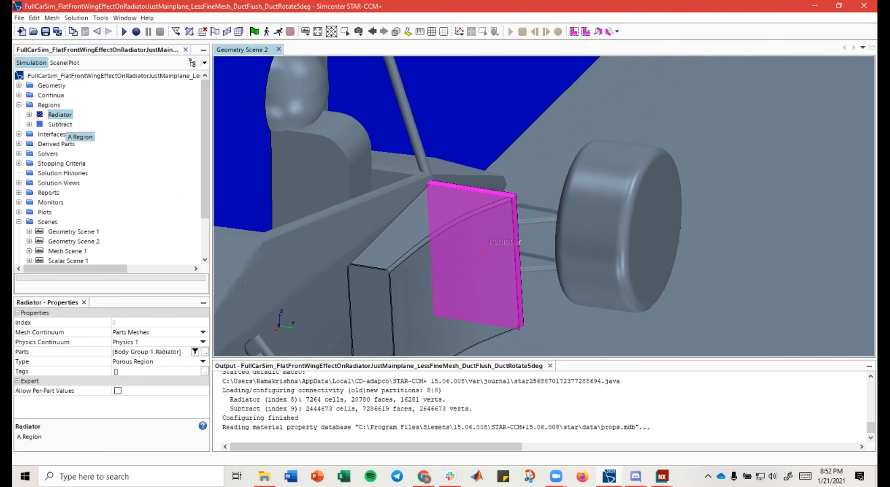
pyautogui.click(29, 114)
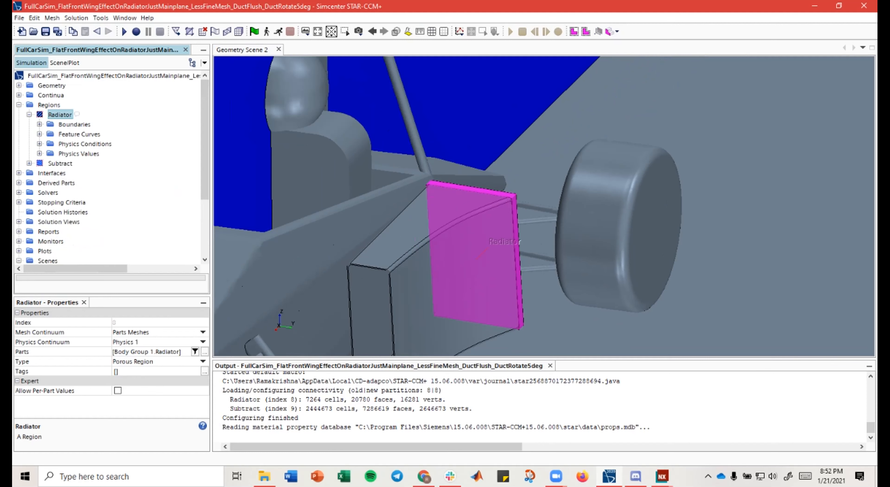
pyautogui.click(202, 361)
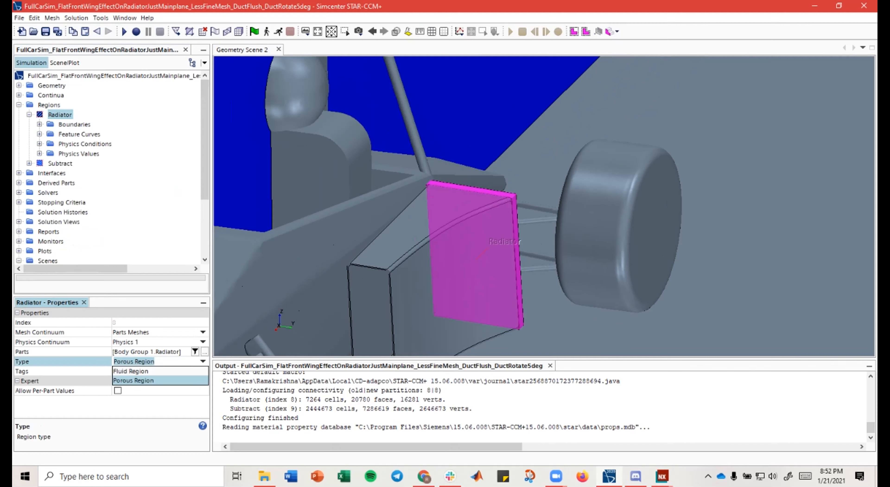
pyautogui.click(203, 361)
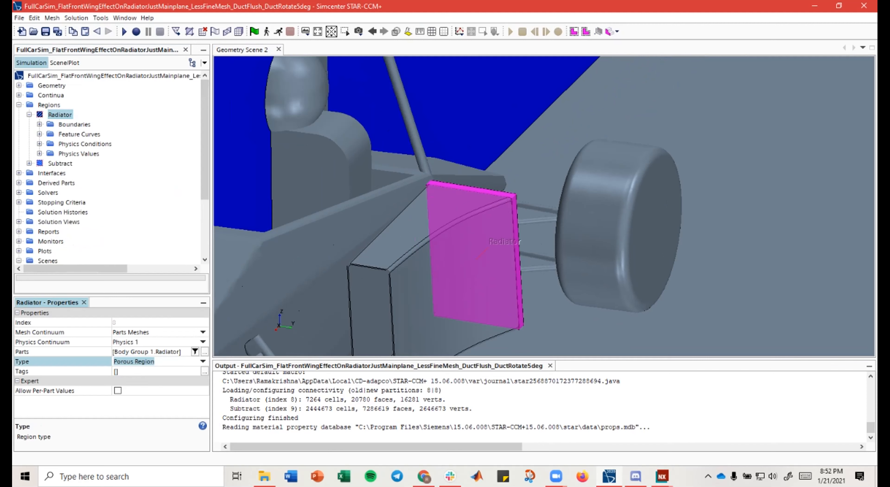
# Step: Review the highlighted radiator's position on the car and within the whole flow domain, then clear the highlight
pyautogui.click(484, 242)
pyautogui.moveTo(420, 177); pyautogui.dragTo(426, 193)
pyautogui.scroll(-10, 422, 199)
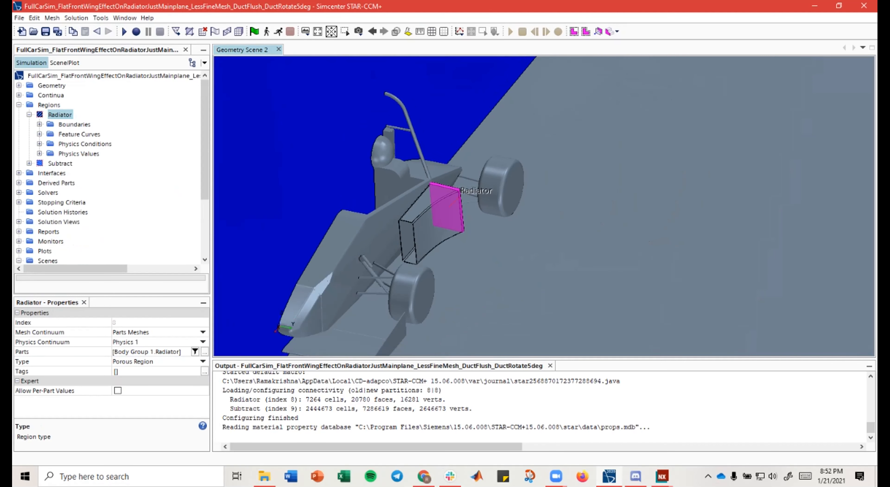
pyautogui.scroll(-3, 424, 199)
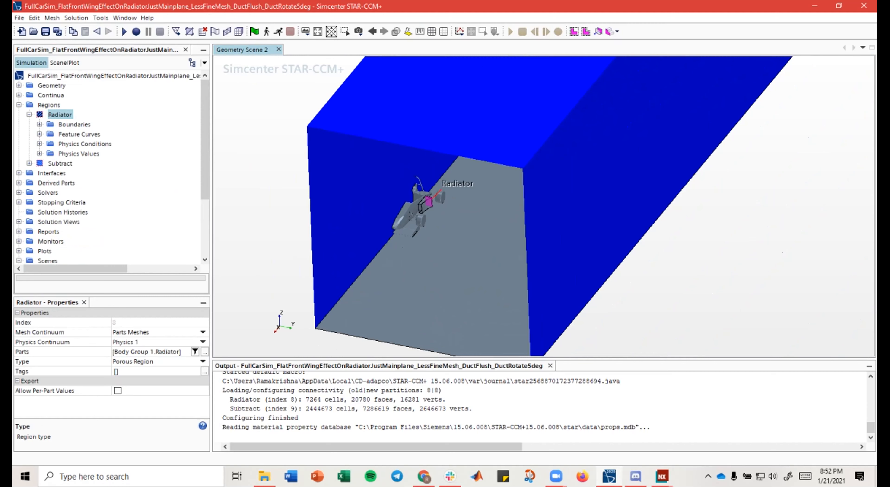
pyautogui.click(290, 202)
# Step: Collapse the Scenes, Radiator and Regions branches of the simulation tree
pyautogui.moveTo(205, 159); pyautogui.dragTo(204, 196)
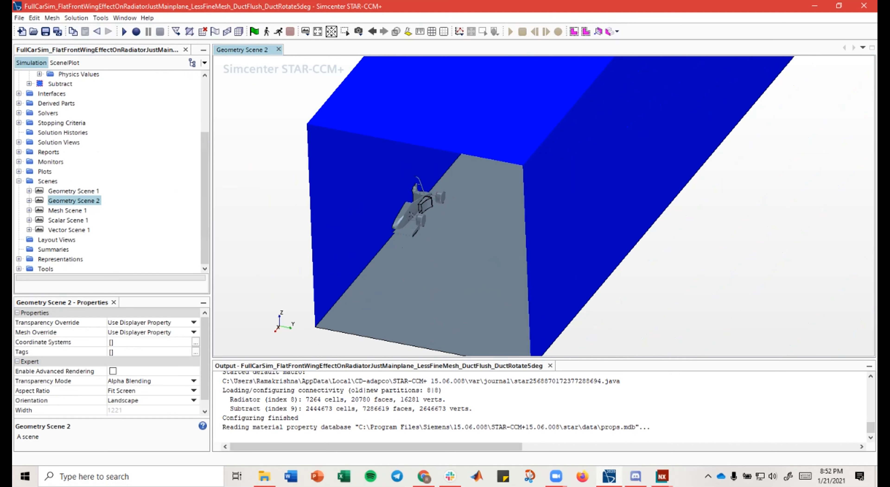
pyautogui.click(19, 182)
pyautogui.click(29, 114)
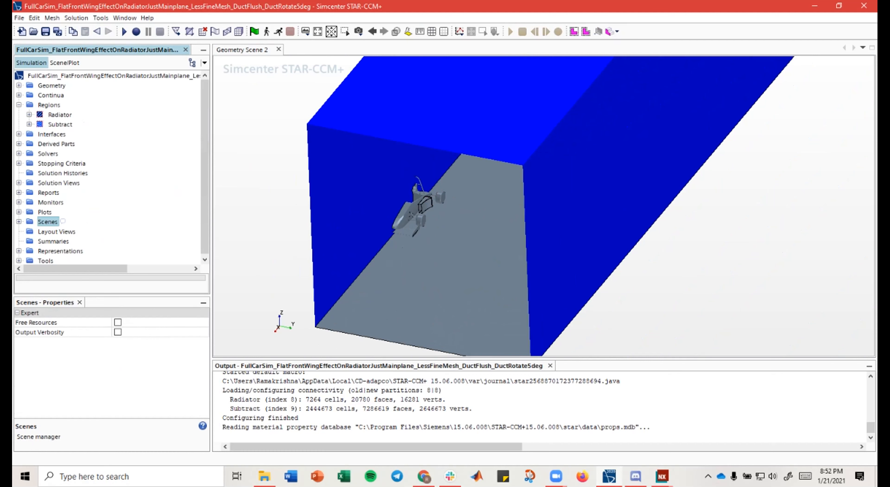
pyautogui.click(19, 105)
pyautogui.moveTo(242, 50); pyautogui.dragTo(290, 60)
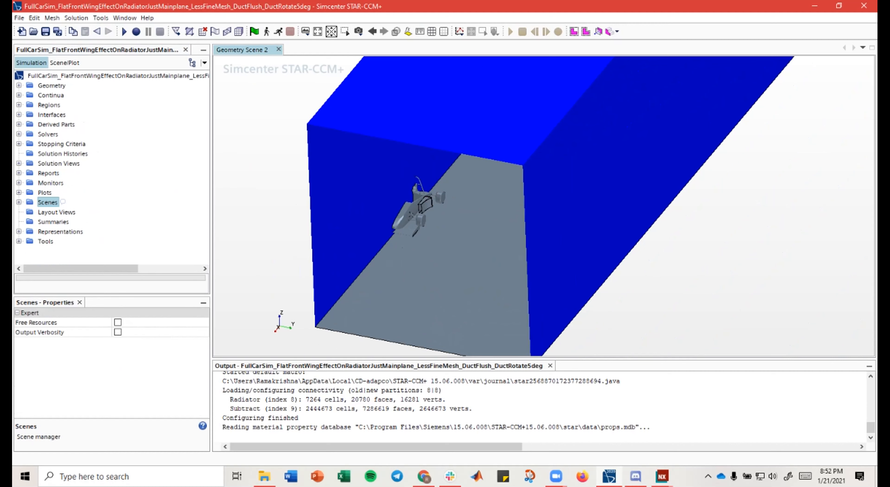